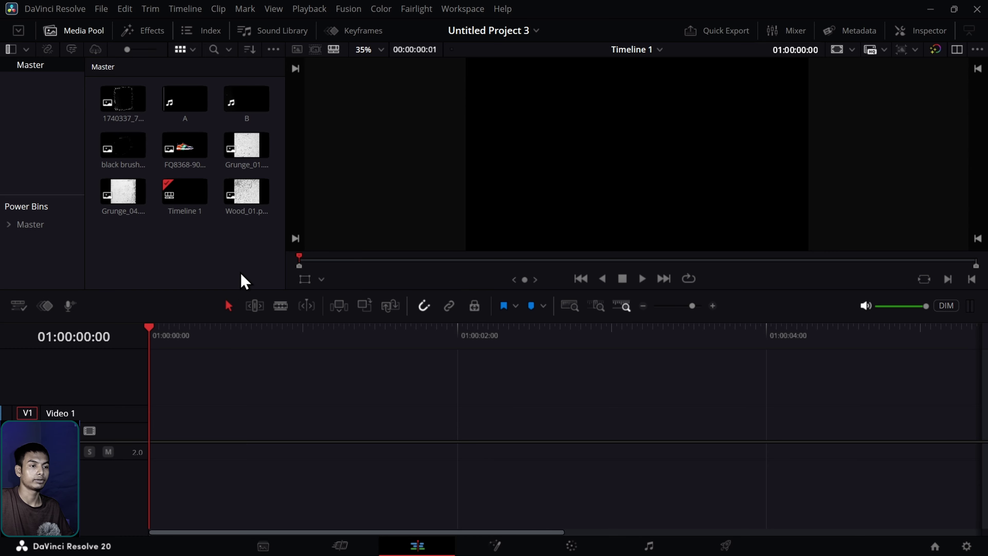
Step: Add a Fusion Composition at the start of the Video 1 track and open it on the Fusion page
left_click(158, 33)
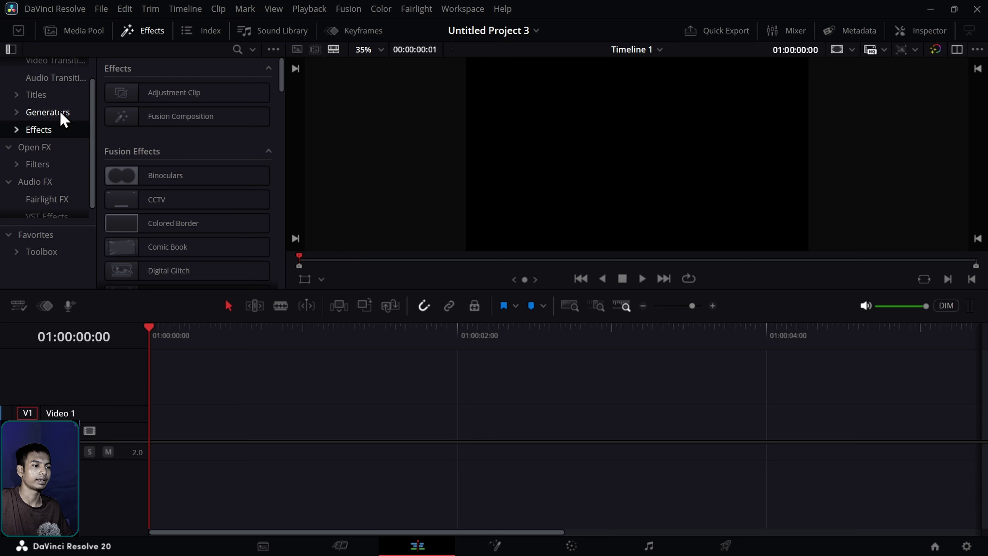
left_click_drag(147, 124, 249, 446)
left_click_drag(198, 344, 925, 367)
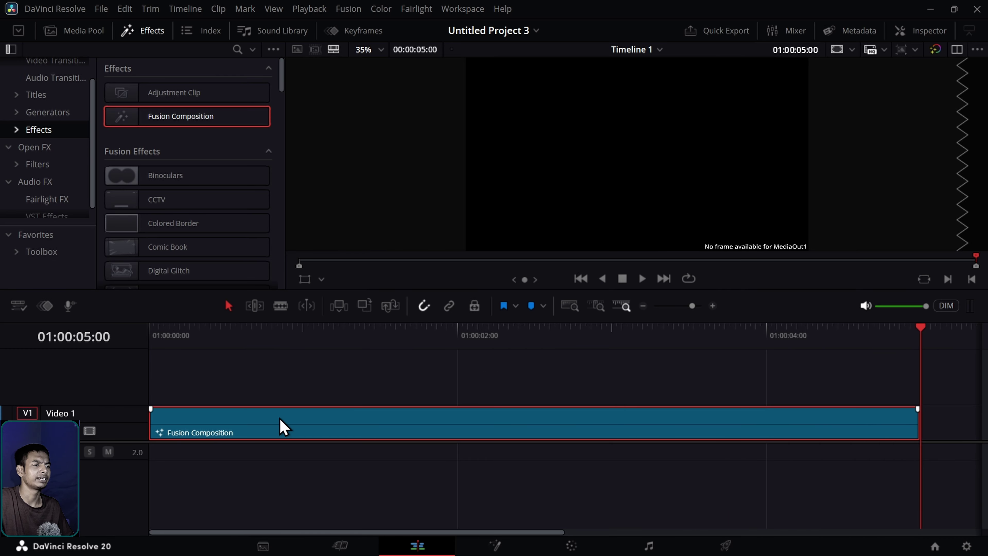
key("shift+5")
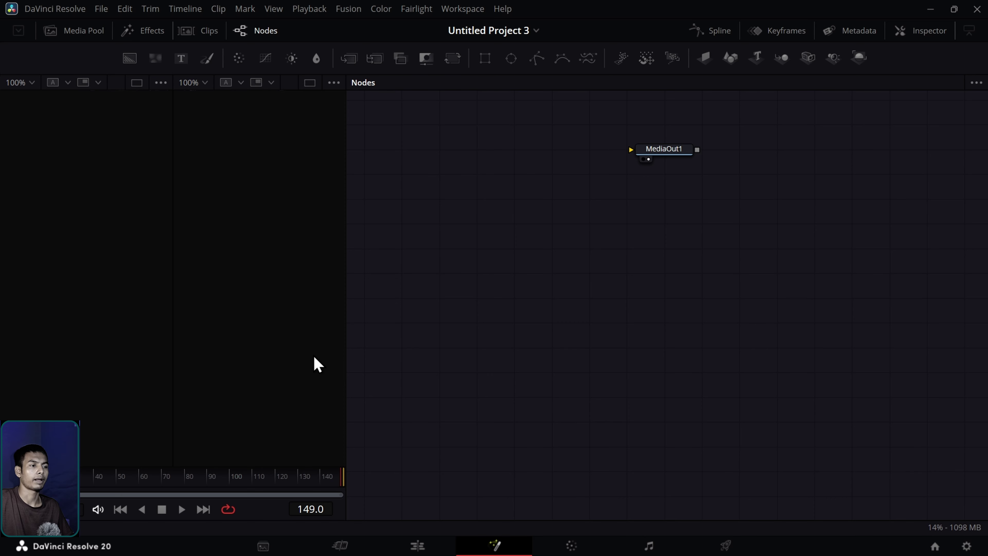
Step: Move the MediaOut1 node well down the node graph and add a Background node above it, showing its settings
left_click_drag(348, 324, 437, 325)
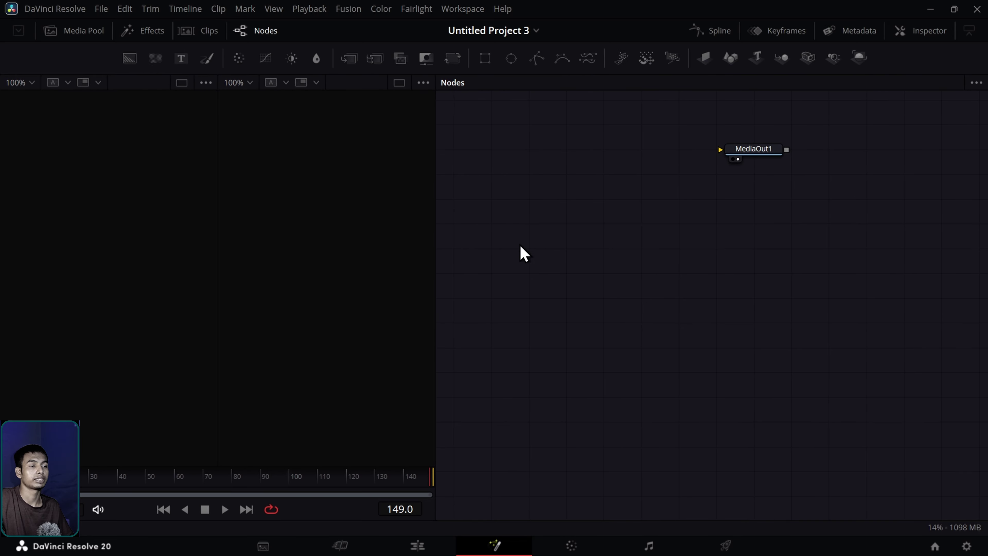
left_click_drag(756, 158, 757, 480)
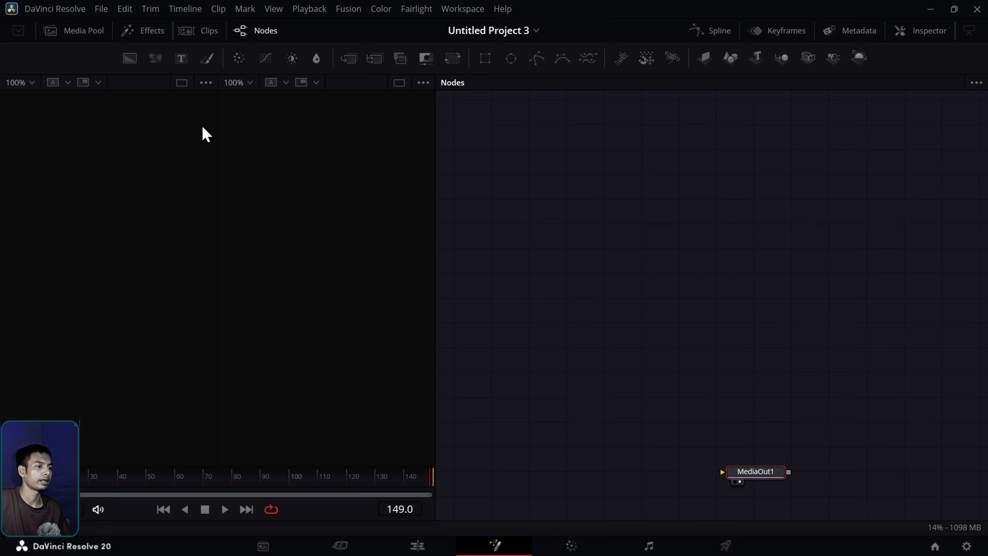
left_click_drag(132, 63, 745, 123)
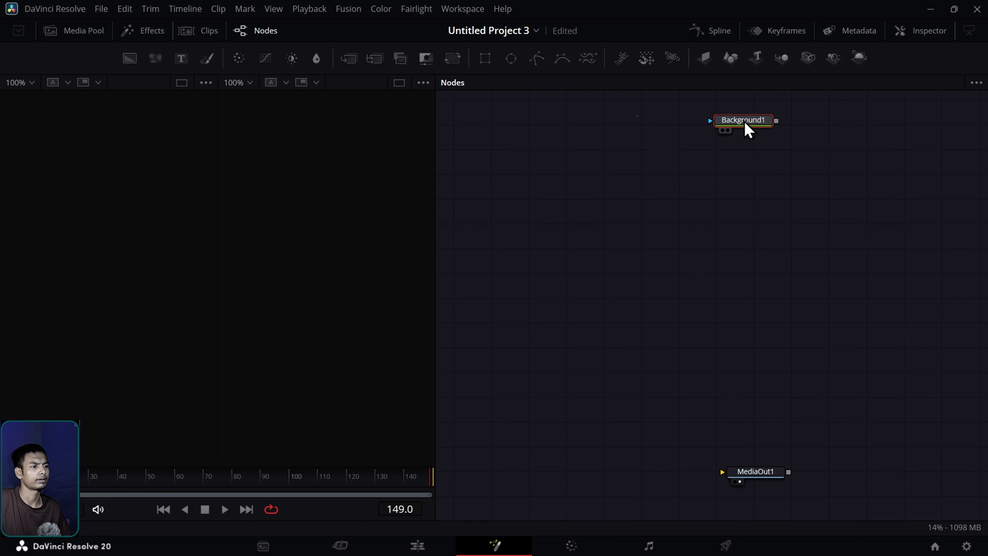
key("F7")
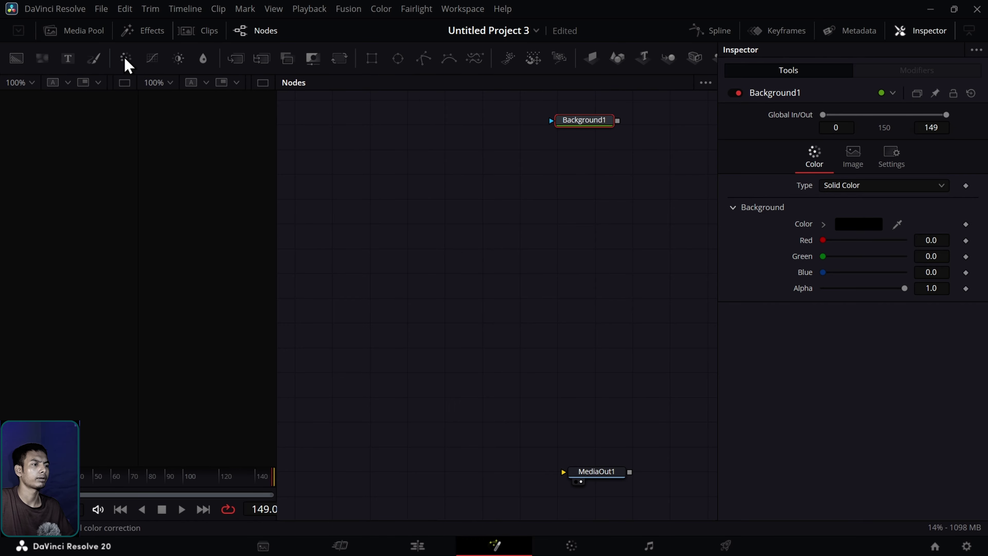
Step: Bring the shoe image FQ8368-902-5.png into the node graph and show it in the second viewer
left_click(96, 33)
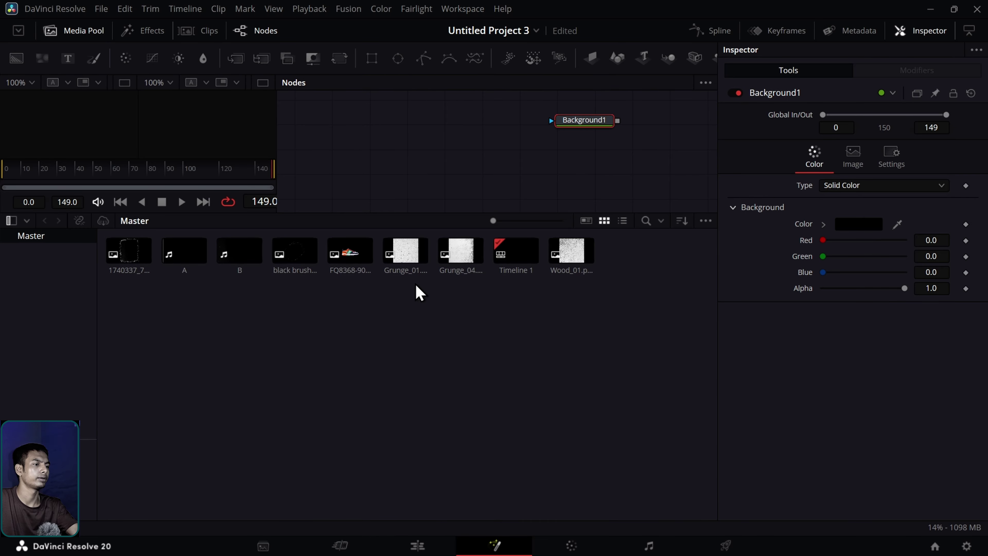
left_click(356, 259)
left_click_drag(355, 258, 406, 176)
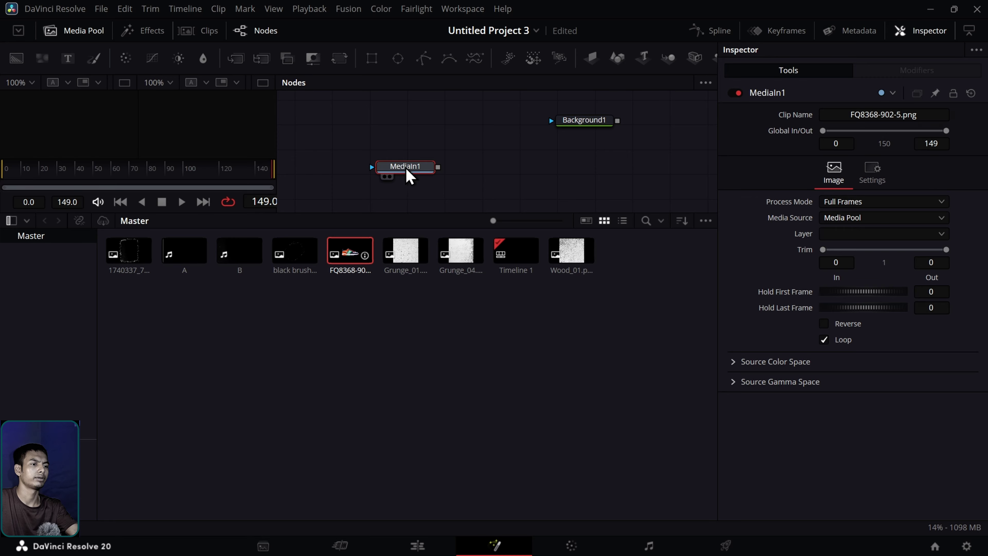
left_click(88, 35)
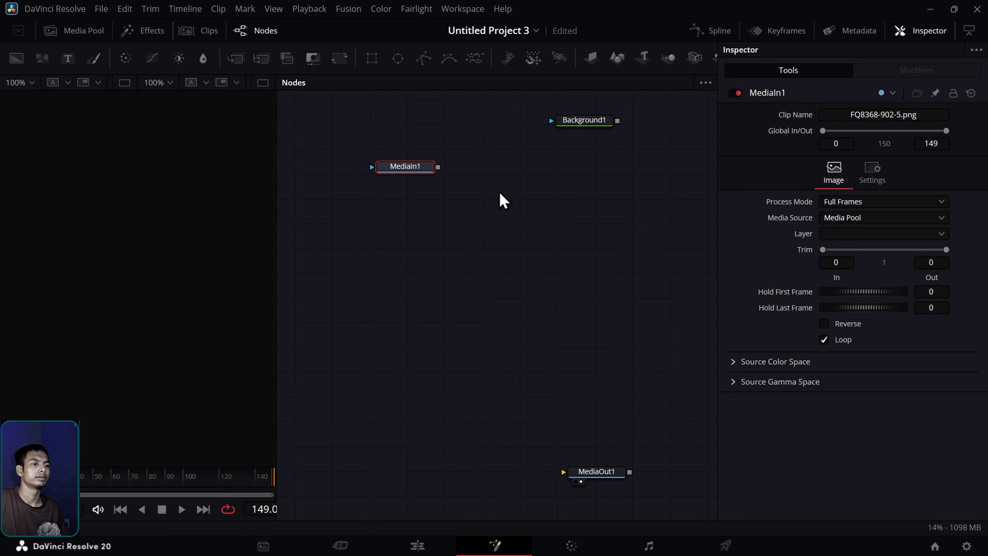
left_click_drag(419, 173, 236, 198)
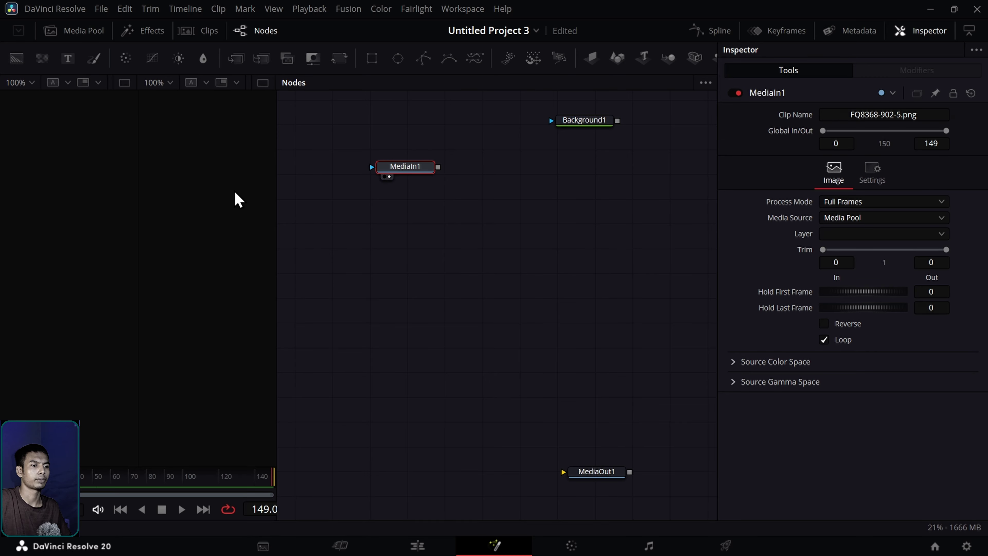
left_click_drag(277, 252, 394, 253)
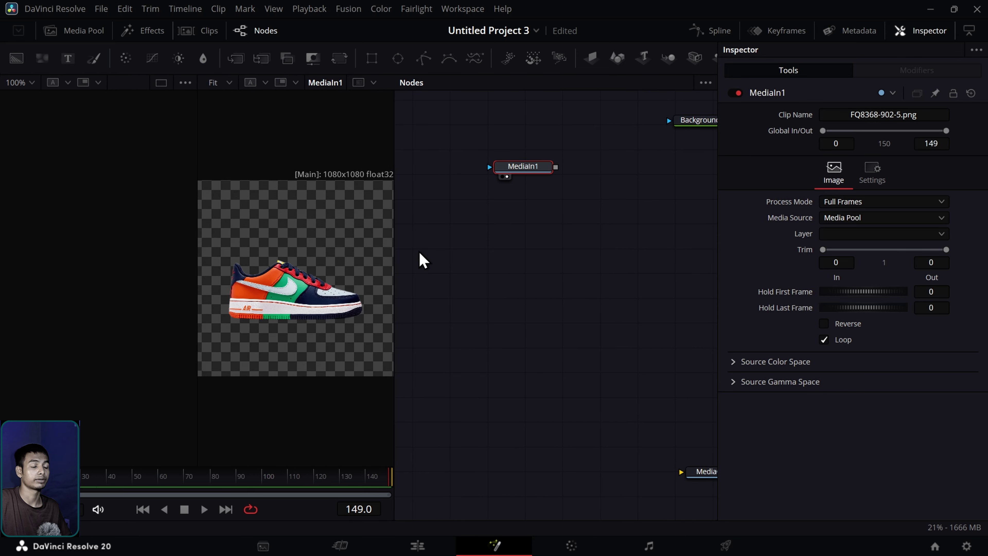
Step: Set the Background1 colour to the shoe's orange by sampling it from the viewed image
left_click(693, 123)
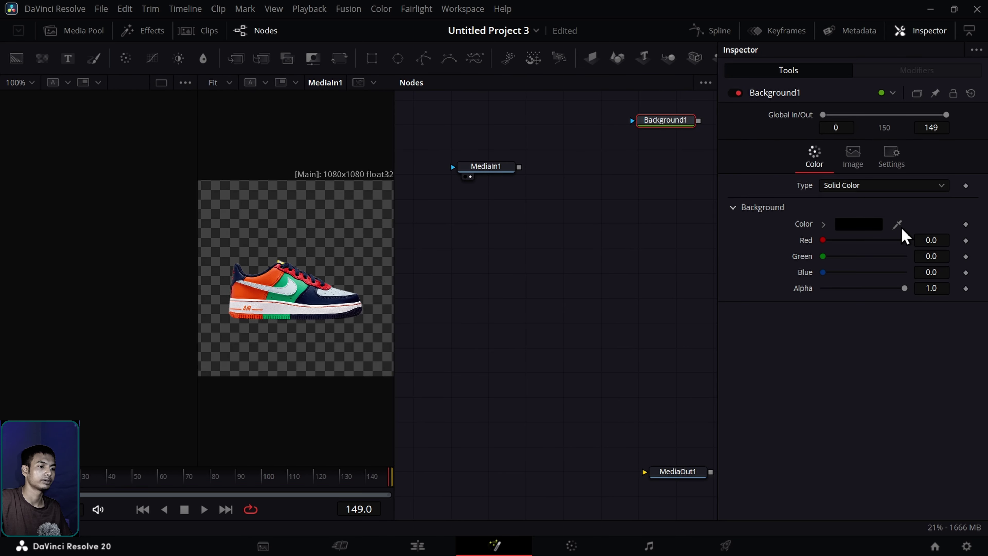
left_click_drag(898, 225, 275, 271)
left_click(901, 35)
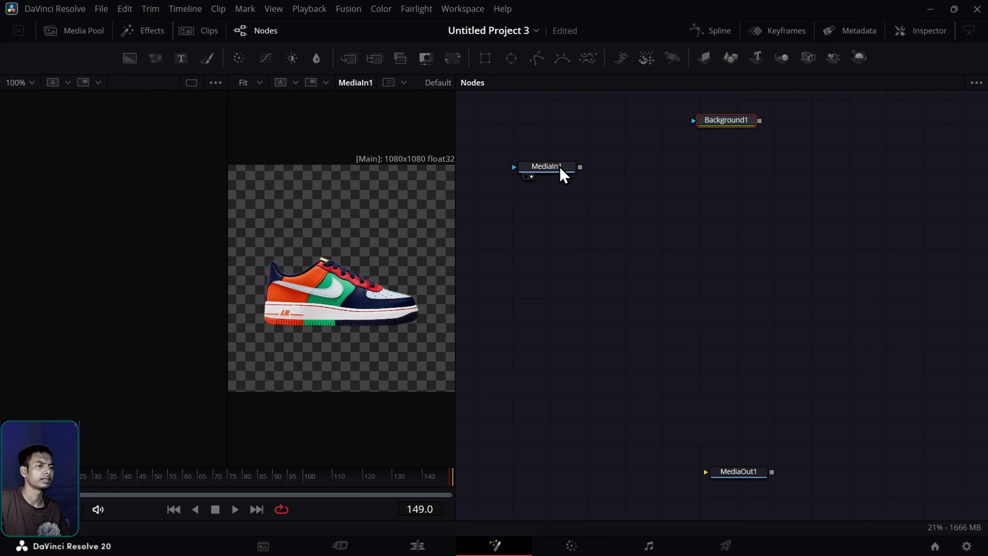
Step: Move the shoe image node out of the way and merge a second Background node over Background1
left_click_drag(560, 168, 500, 104)
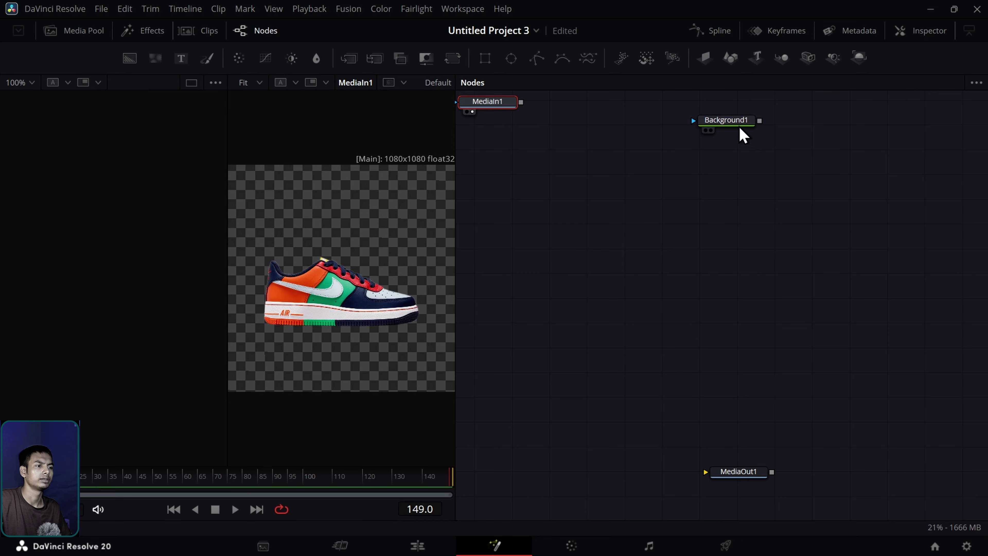
left_click_drag(734, 124, 732, 161)
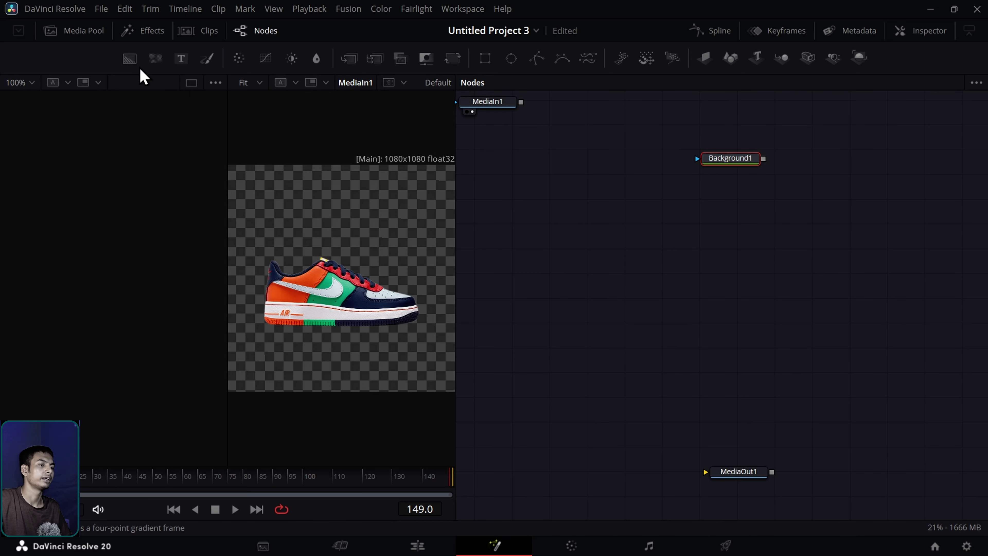
left_click_drag(131, 61, 764, 161)
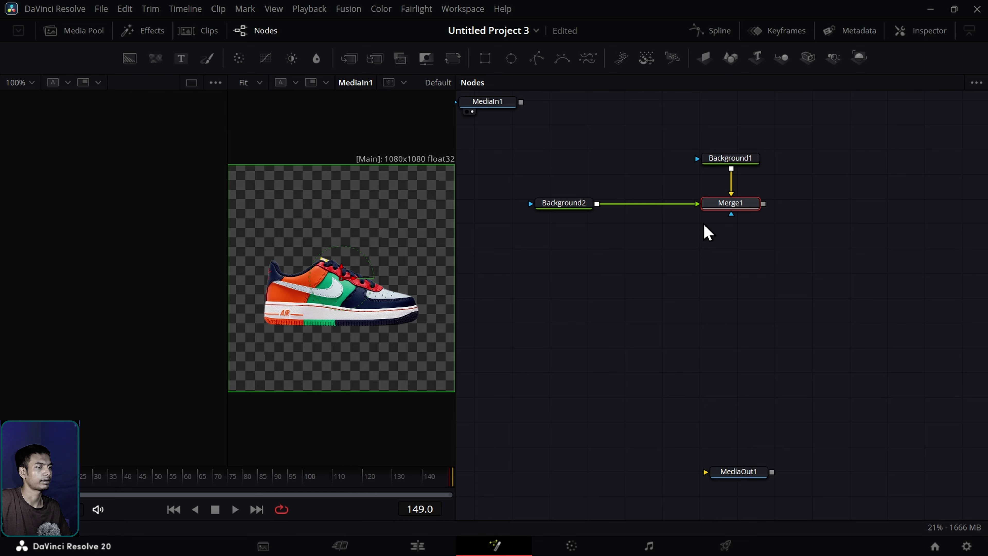
Step: Move Background2 farther away from Merge1 and show Merge1's output in a single full-width viewer
left_click_drag(706, 229, 796, 219)
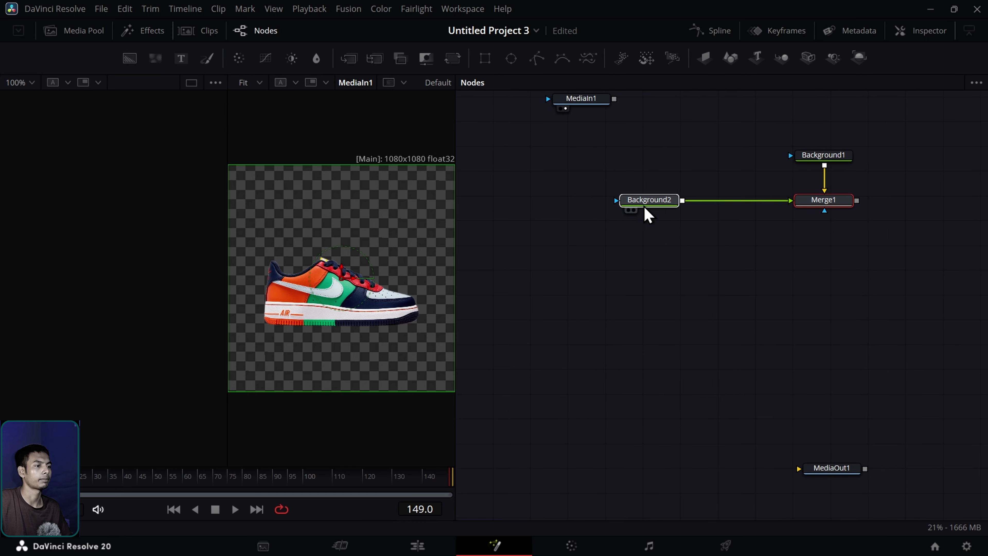
left_click_drag(646, 213, 581, 214)
left_click_drag(823, 209, 11, 234)
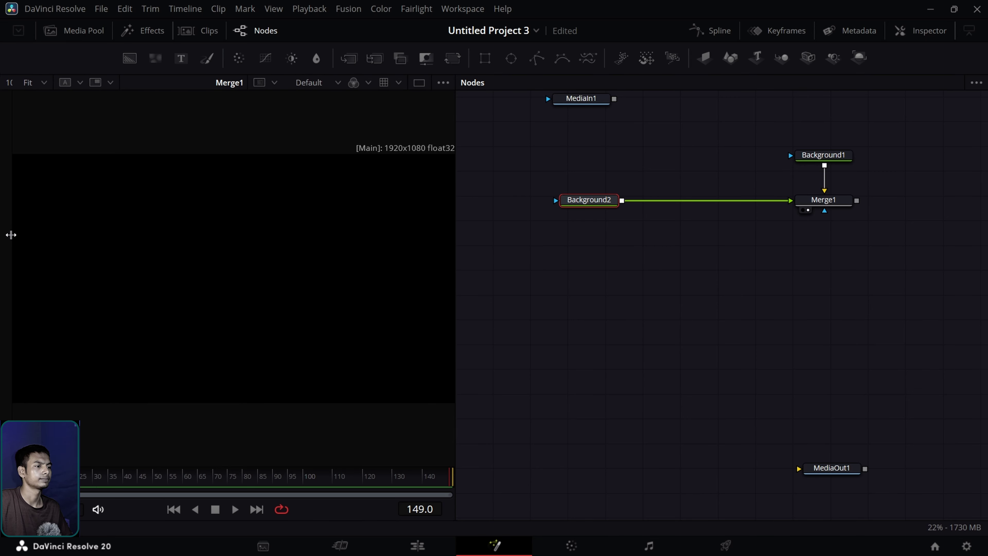
left_click(414, 85)
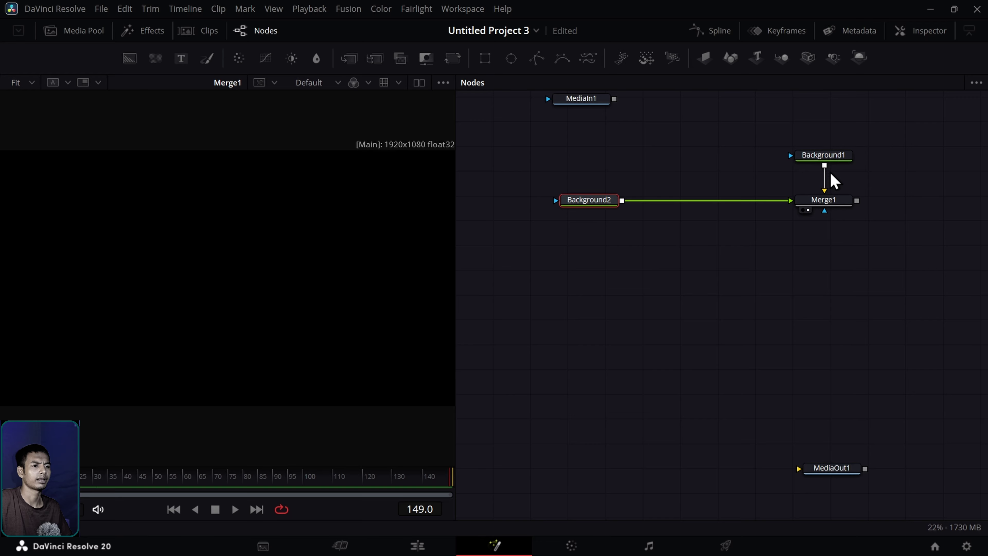
Step: Insert a Transform node between Background2 and Merge1 and shift the layer straight down to cover the frame's lower half
left_click_drag(595, 212, 578, 212)
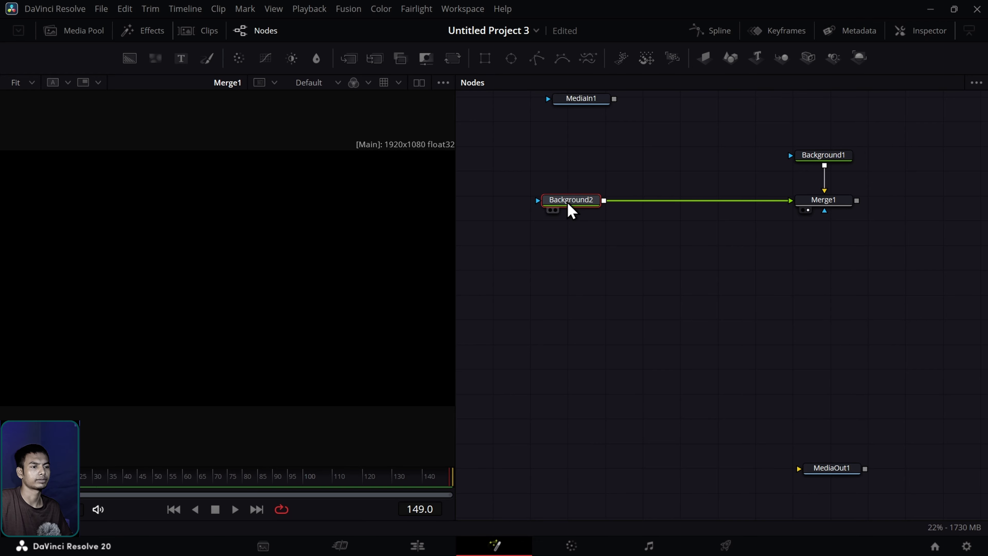
left_click_drag(452, 62, 667, 209)
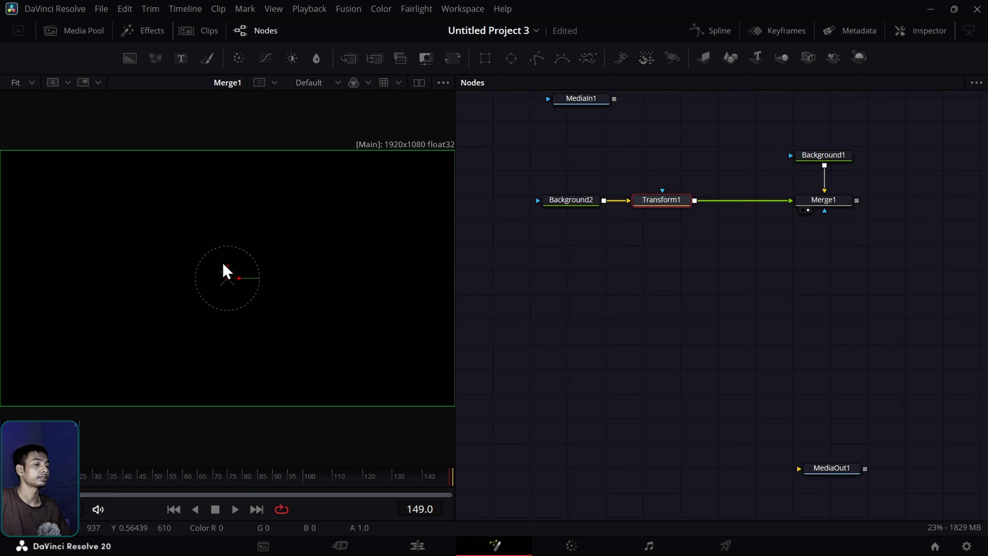
left_click_drag(227, 279, 228, 402)
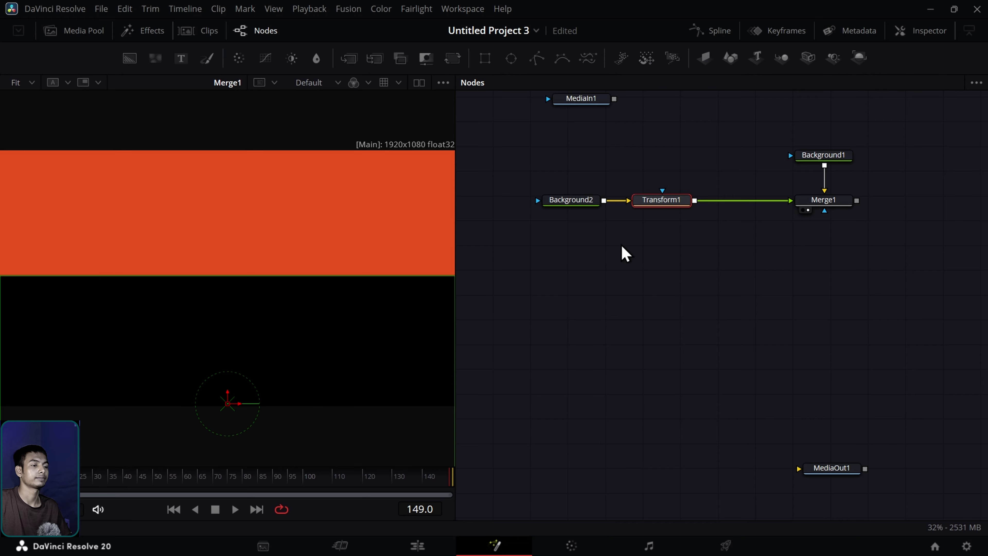
Step: Set the Background2 colour to white (#ffffff) and close its settings
double_click(580, 204)
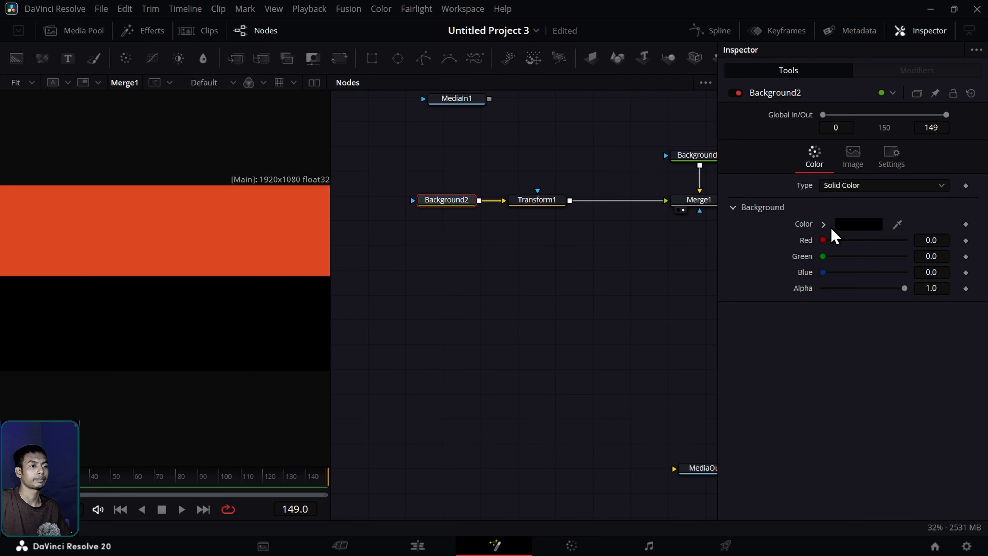
left_click(870, 225)
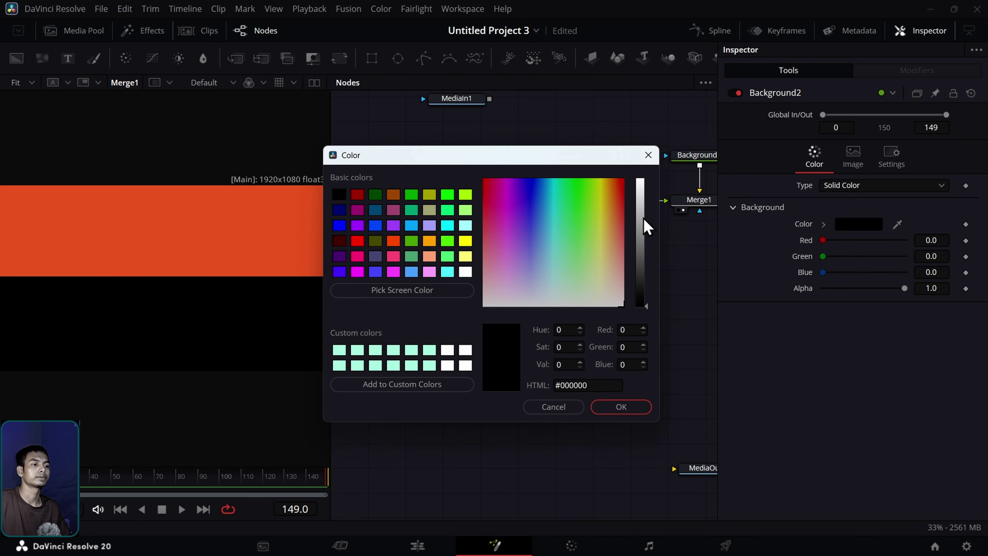
left_click(648, 184)
left_click(648, 181)
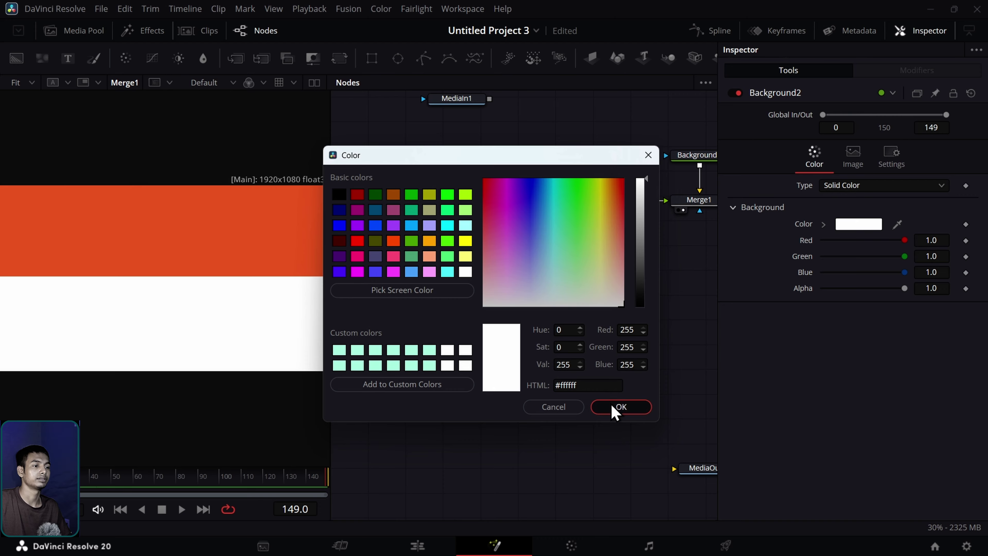
left_click(619, 407)
left_click(922, 34)
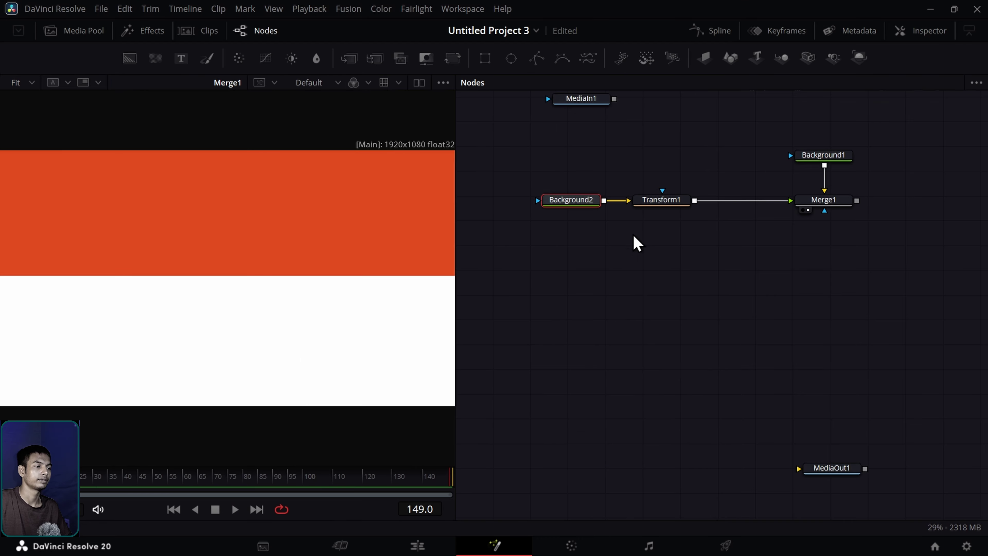
Step: Move Background2 and Transform1 away from Merge1 and insert a Displace node after Transform1
left_click_drag(648, 211, 603, 211)
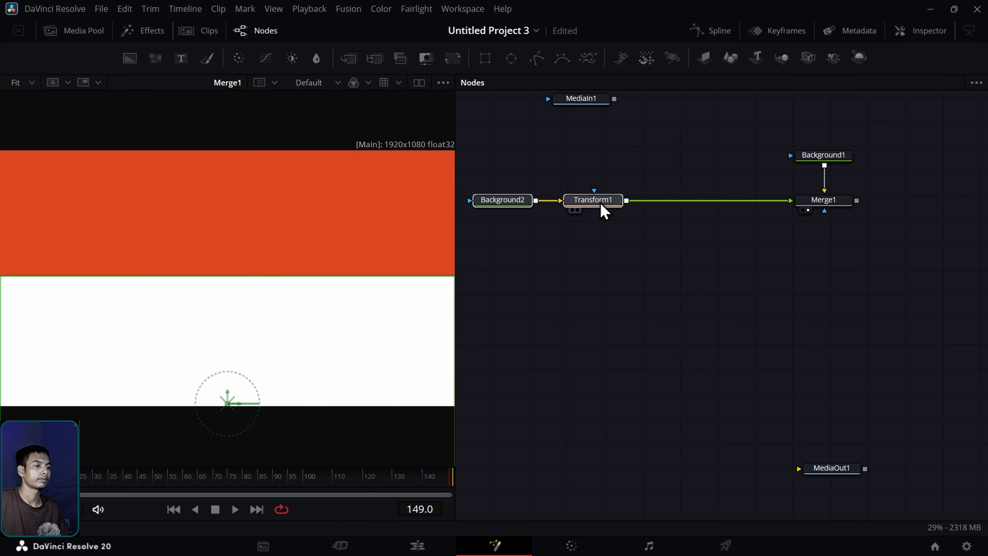
left_click(626, 264)
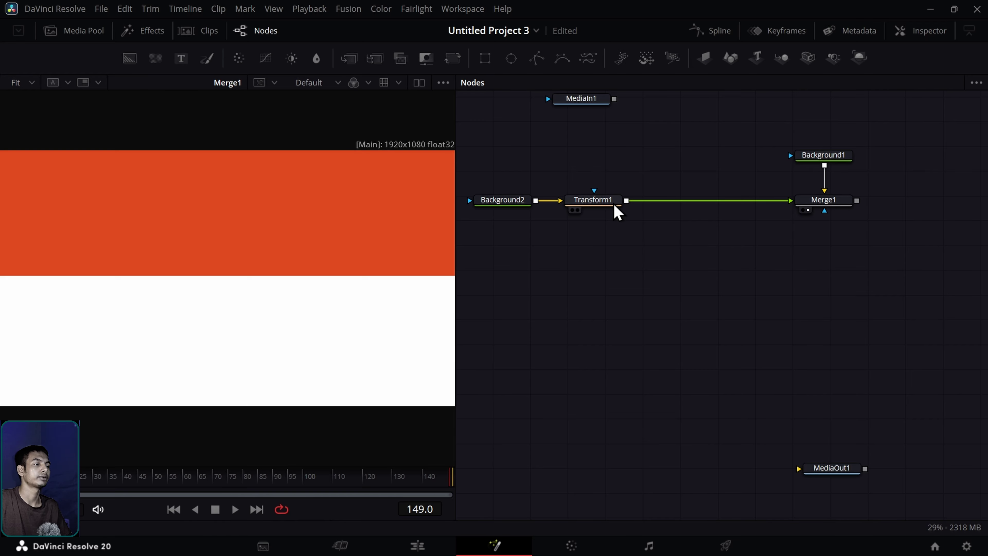
left_click(618, 211)
key("shift+space")
type("d")
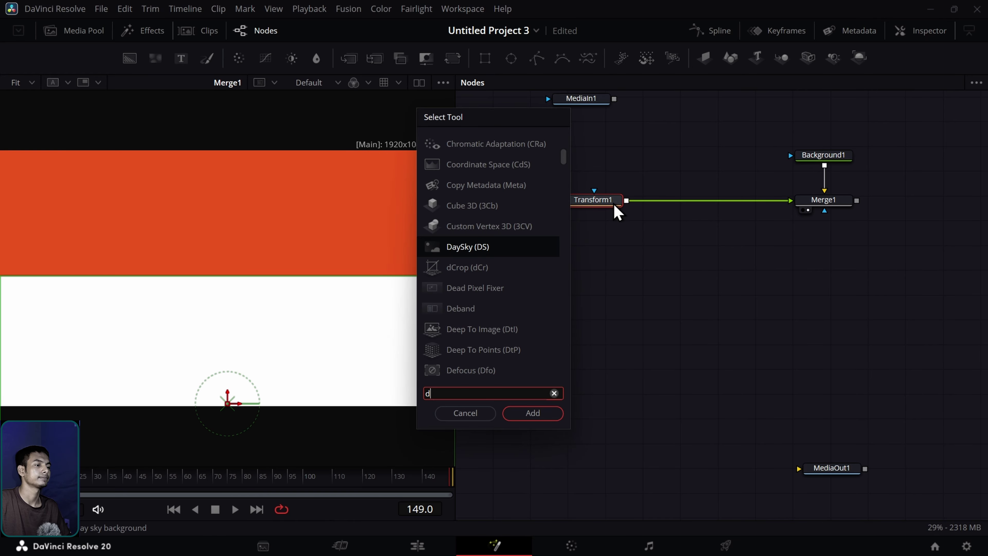
type("is")
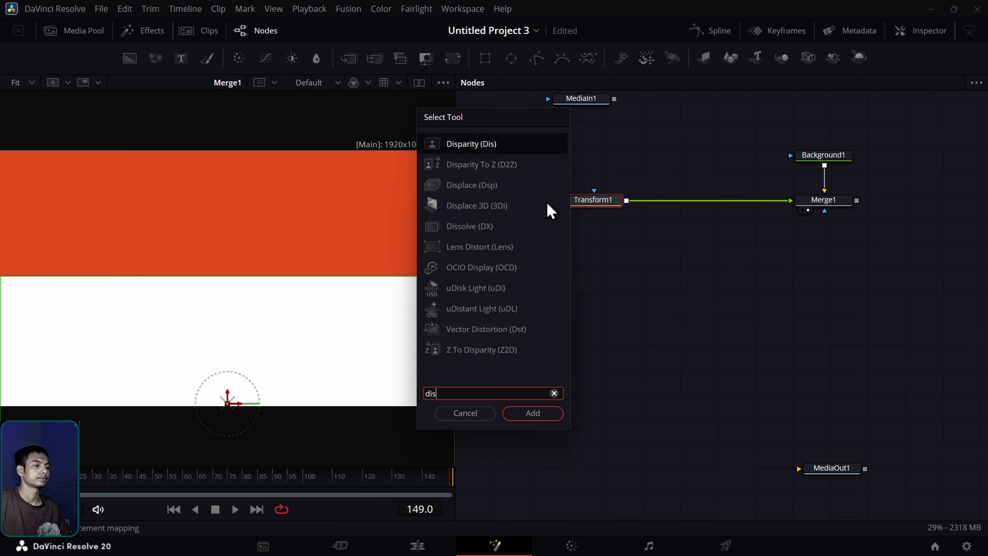
left_click(491, 186)
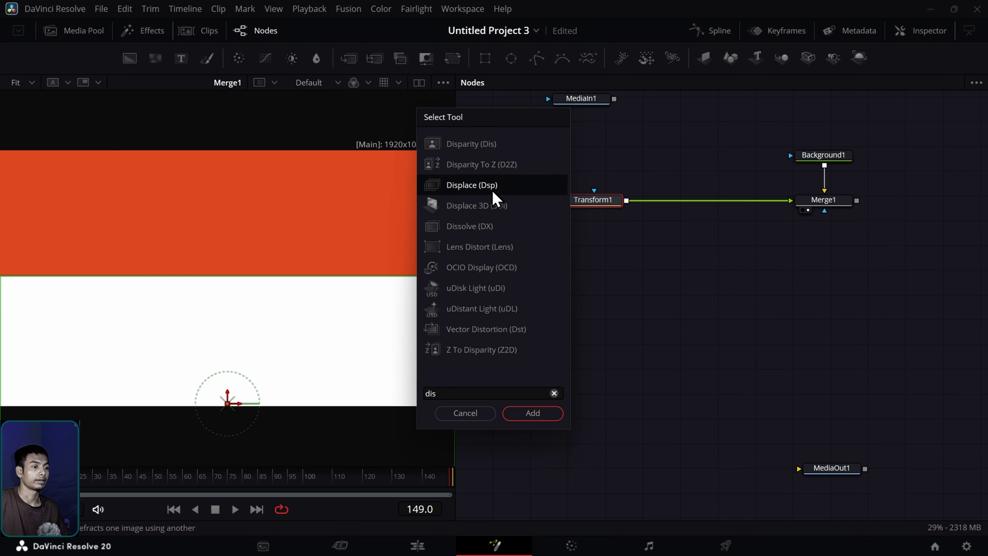
left_click(549, 417)
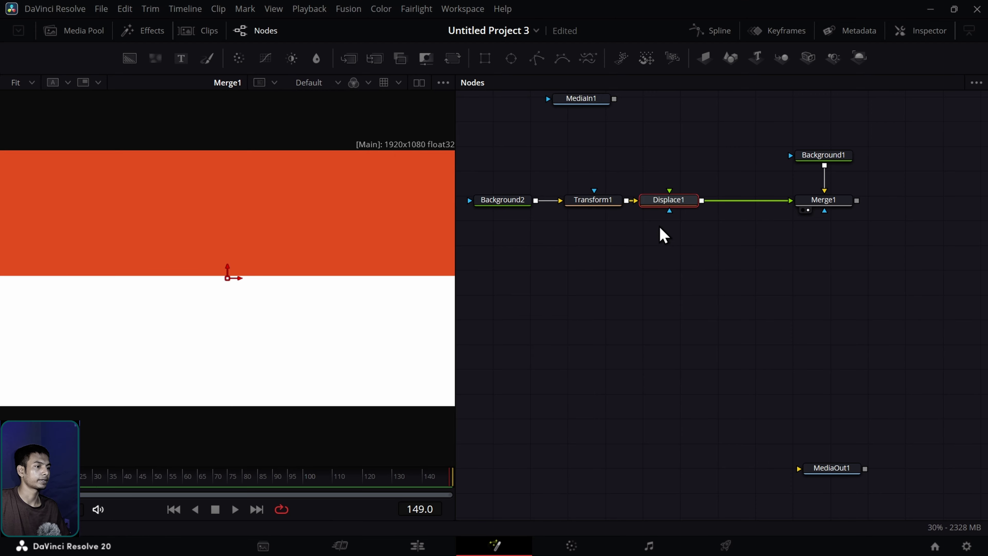
left_click(661, 238)
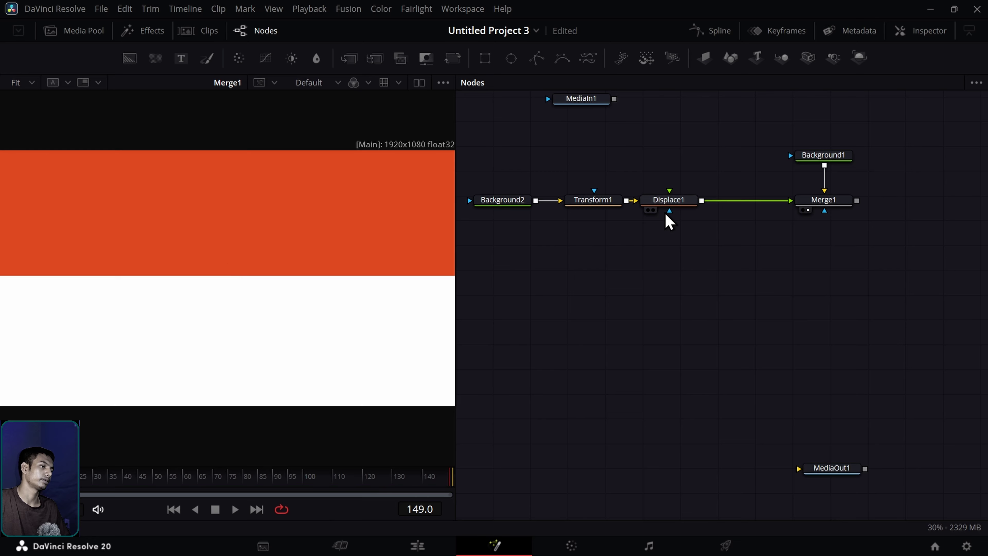
Step: Add a FastNoise node and connect it to Displace1's foreground input as the displacement source
left_click_drag(155, 59, 673, 194)
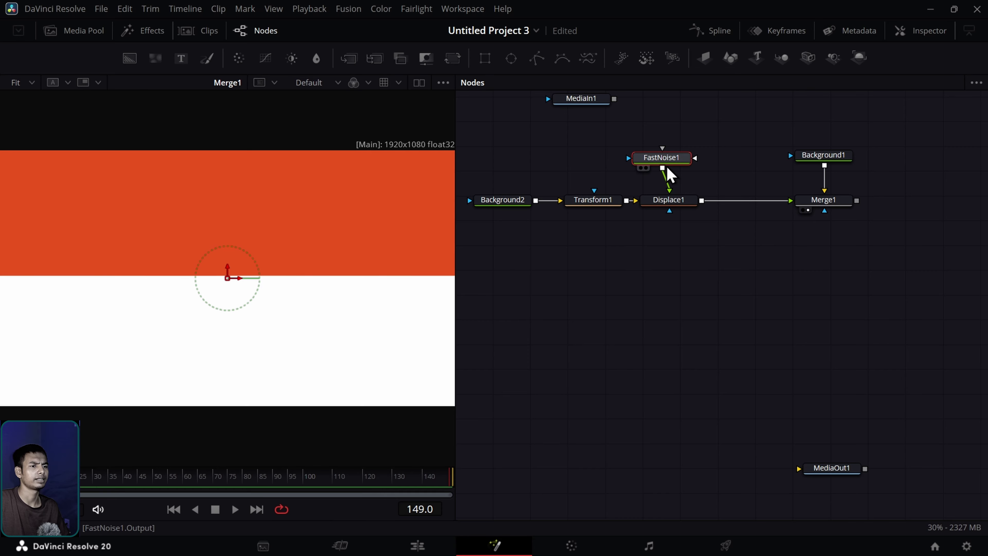
Step: Align FastNoise1 directly above Displace1 and show its noise output in the viewer
left_click_drag(672, 160, 679, 163)
left_click(689, 263)
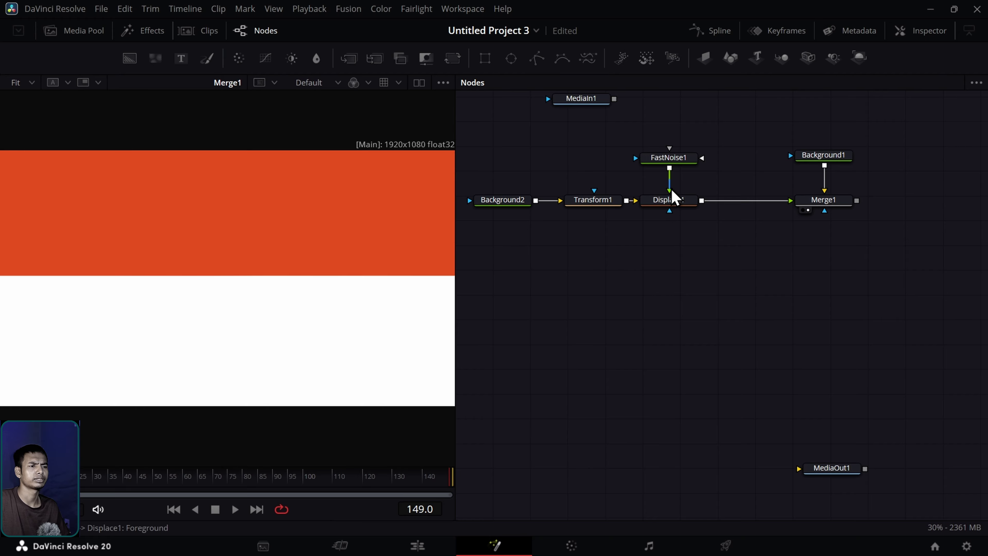
left_click_drag(673, 163, 353, 225)
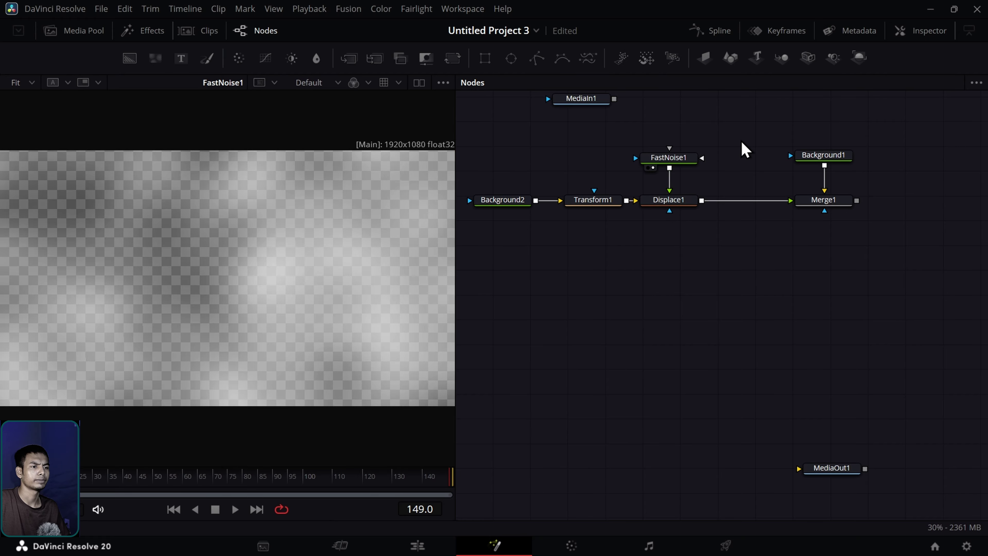
Step: Set FastNoise1's Scale to 20, Contrast to about 4.81 and Detail to about 6.77, and close its settings
double_click(695, 160)
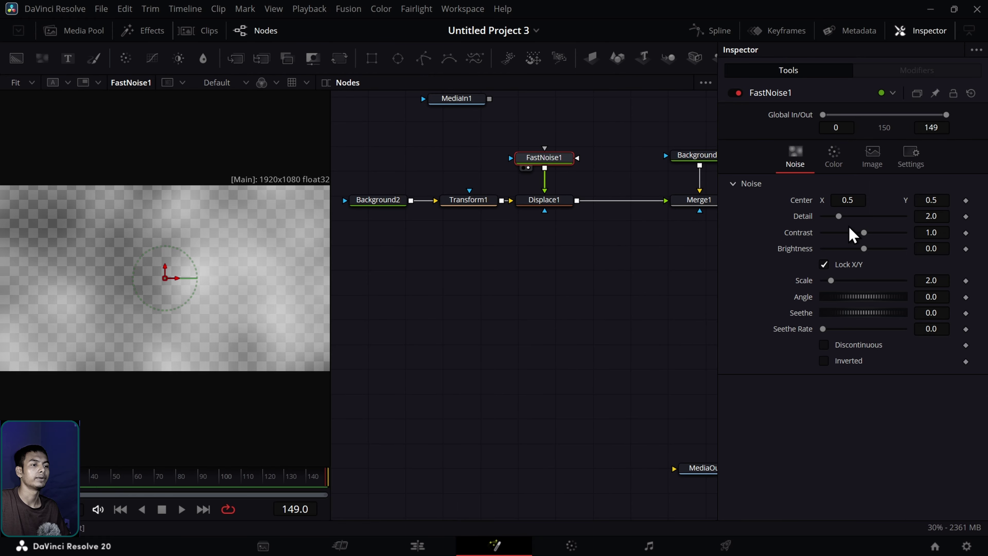
left_click_drag(830, 288, 920, 290)
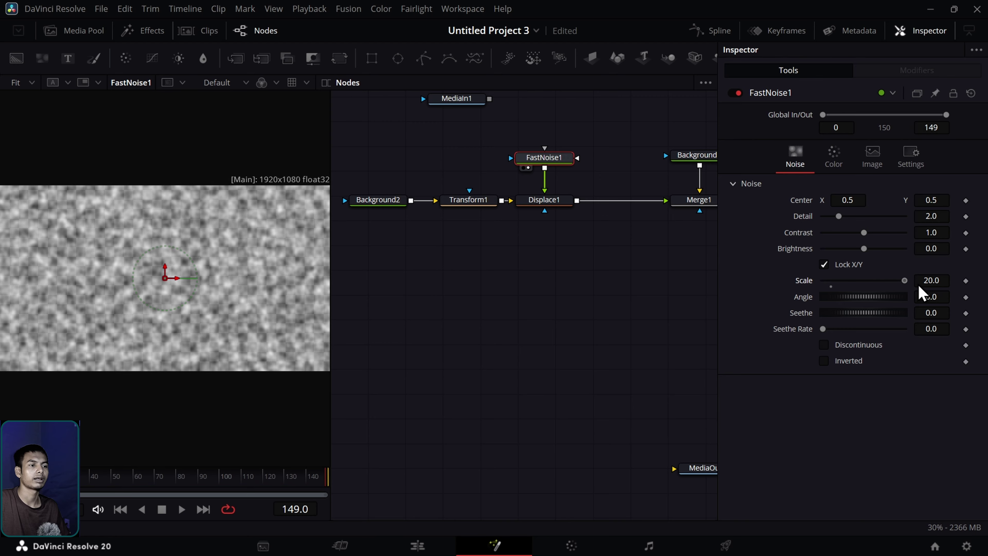
left_click_drag(868, 235, 900, 237)
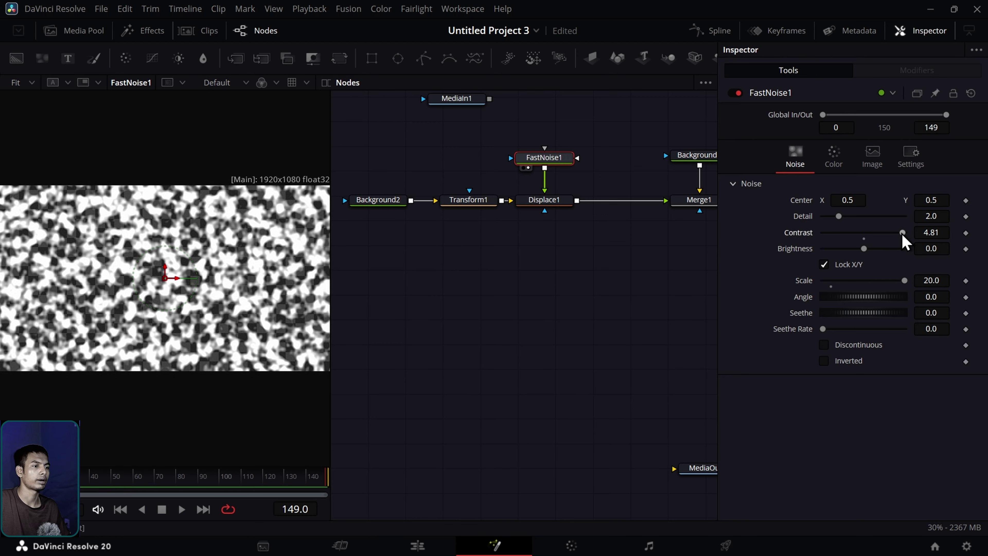
left_click_drag(842, 218, 884, 225)
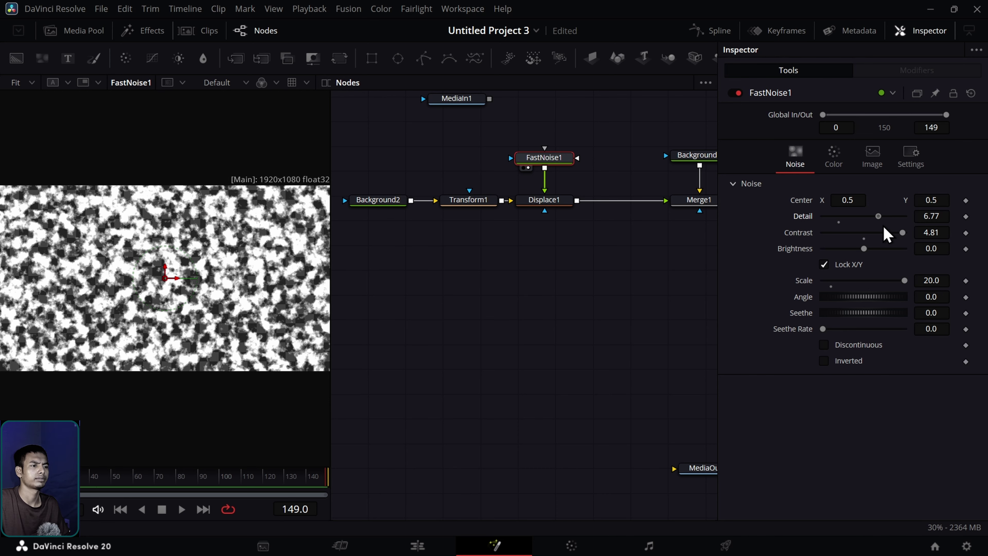
left_click(921, 32)
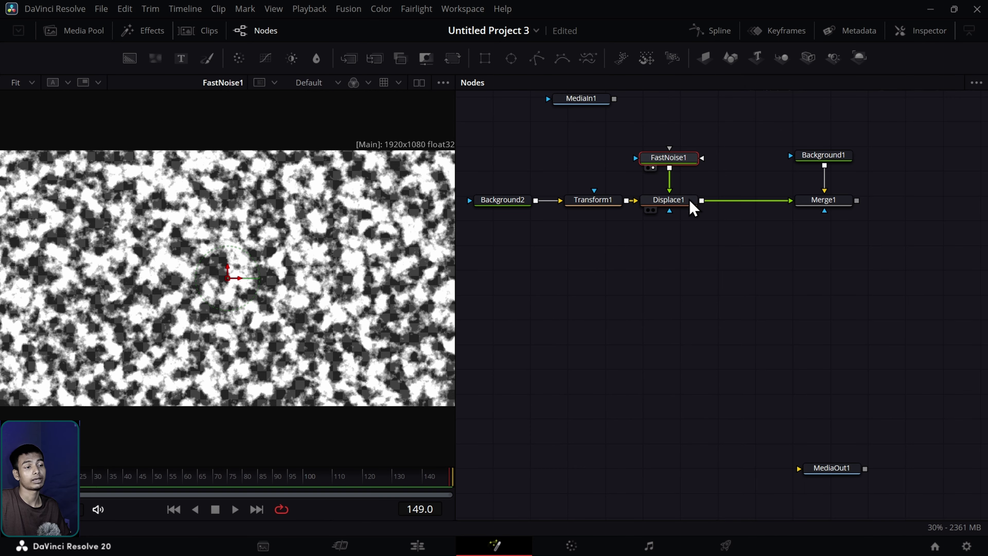
Step: View Merge1 and set Displace1 to X Y type with a Y Refraction of about 0.017
left_click_drag(814, 204, 385, 231)
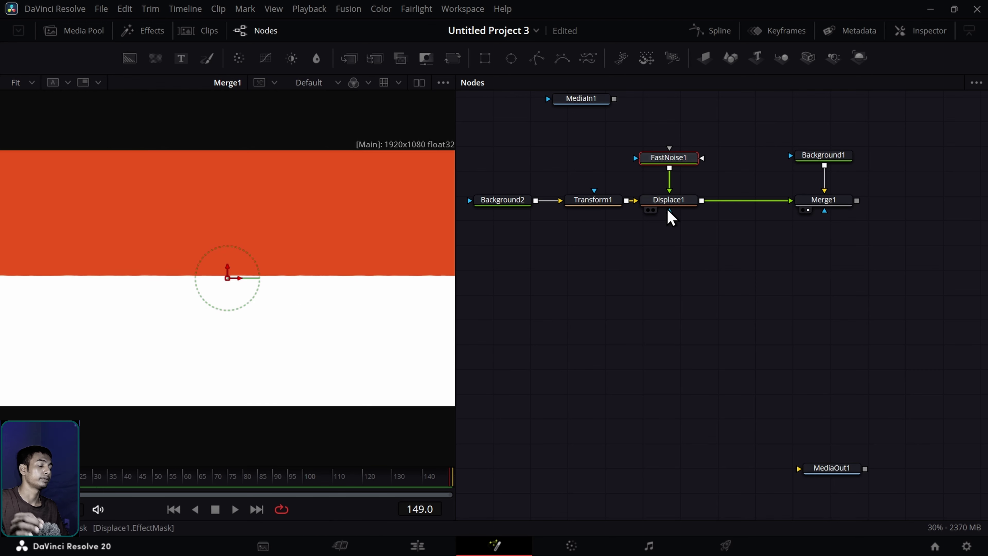
double_click(674, 205)
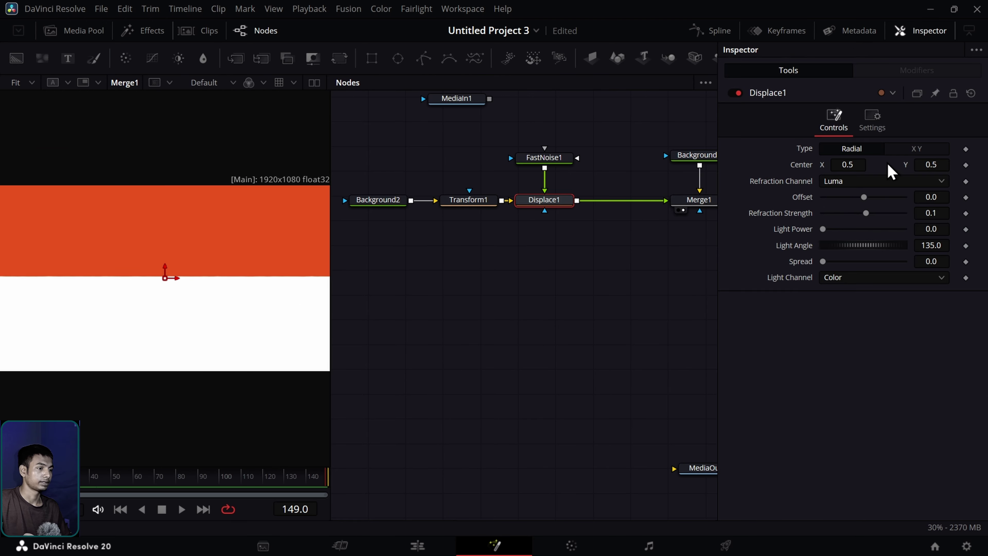
left_click(914, 150)
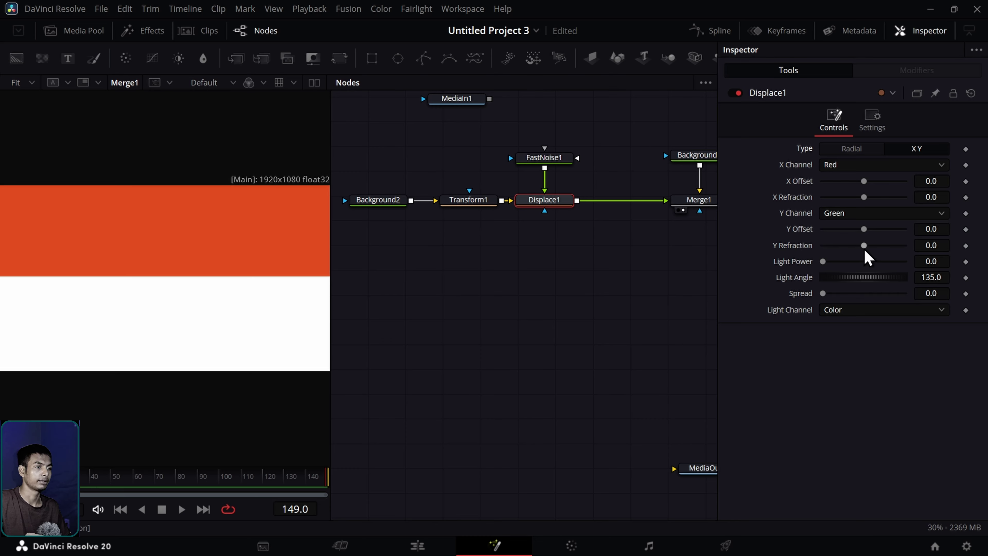
left_click_drag(866, 252, 873, 253)
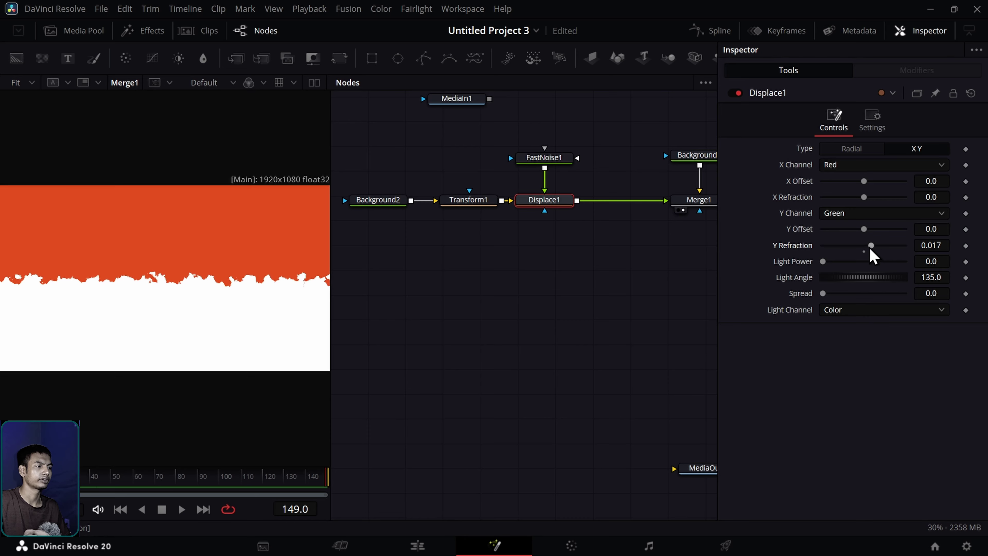
left_click(923, 34)
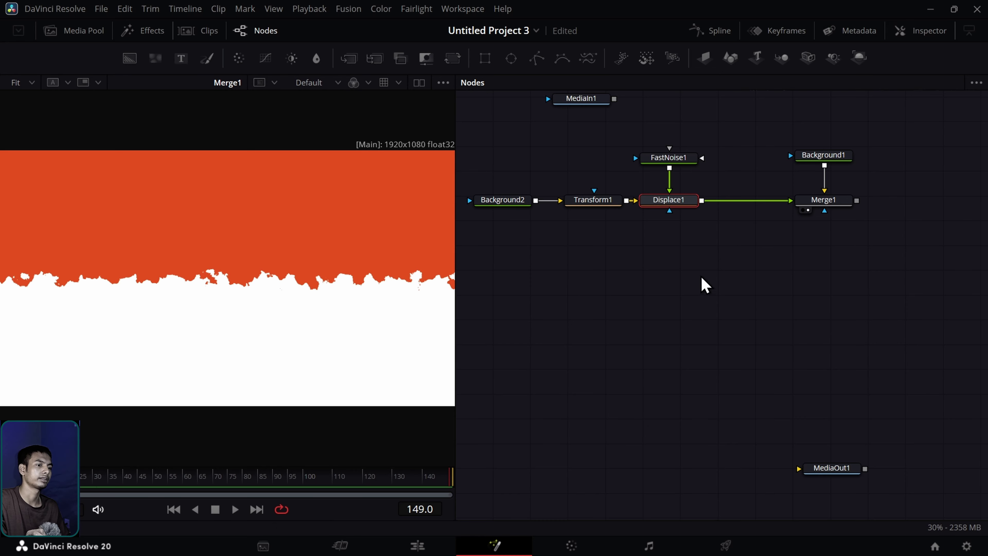
left_click(627, 269)
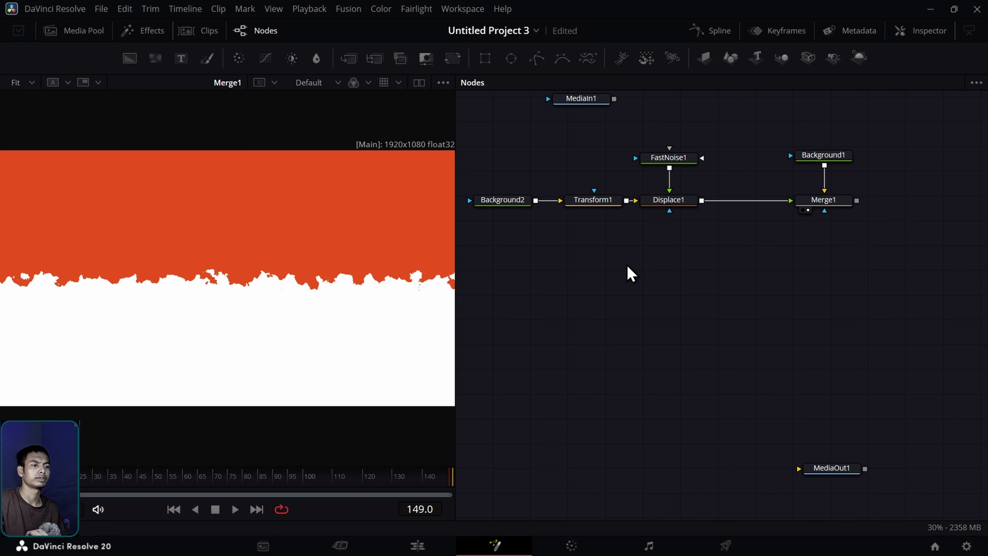
Step: Duplicate the Background2 and Transform1 nodes into the empty area below the originals
left_click_drag(604, 255, 504, 200)
key("ctrl+c")
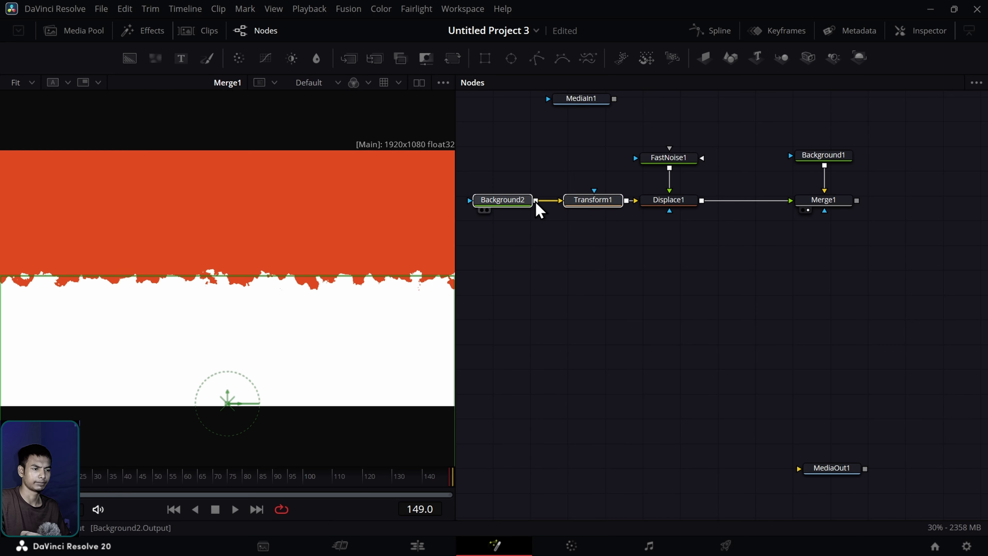
left_click(582, 278)
key("ctrl+v")
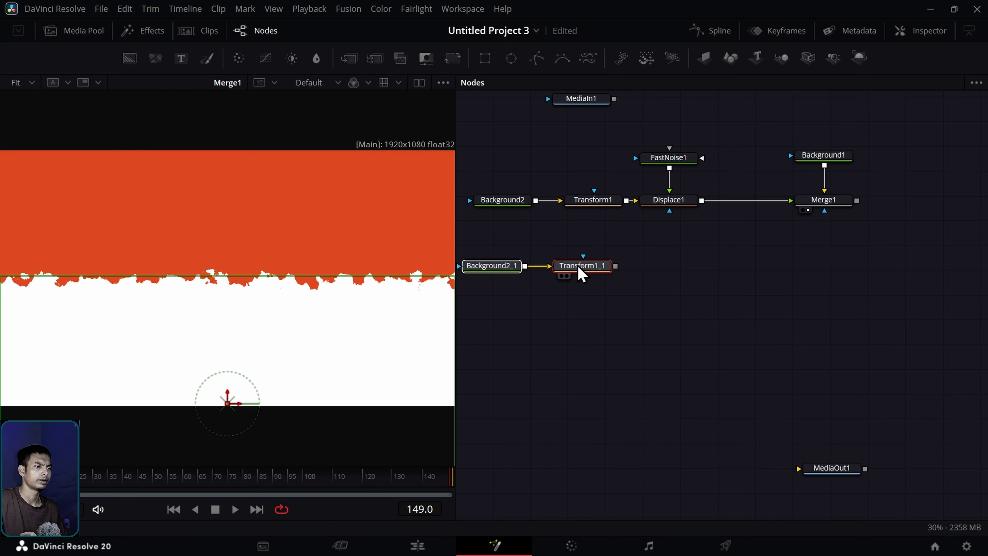
Step: Merge the duplicated Transform1_1 layer over Merge1's output, tidy the nodes below Merge1, and view Merge2
left_click_drag(584, 275, 854, 210)
left_click(762, 275)
left_click(782, 282)
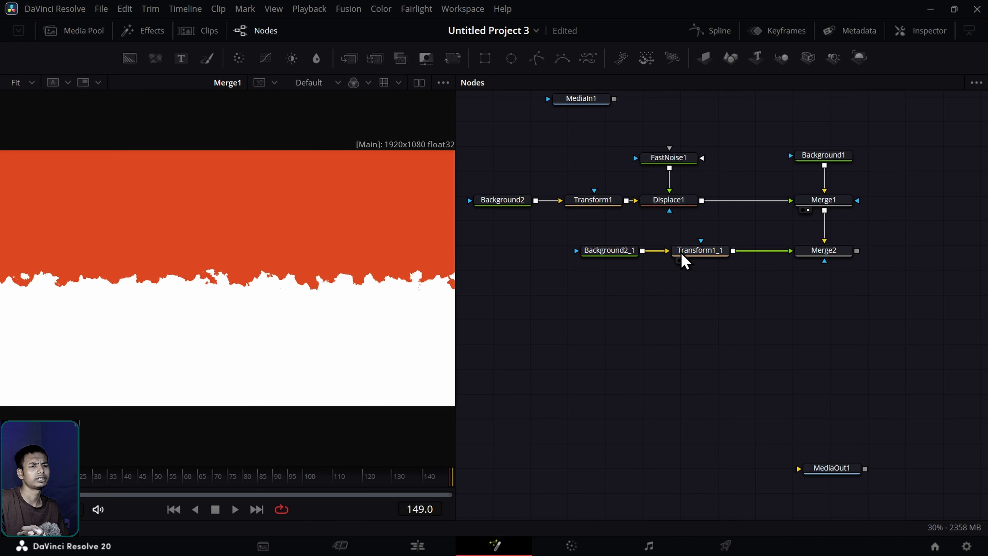
left_click_drag(812, 252, 583, 270)
key("ctrl+z")
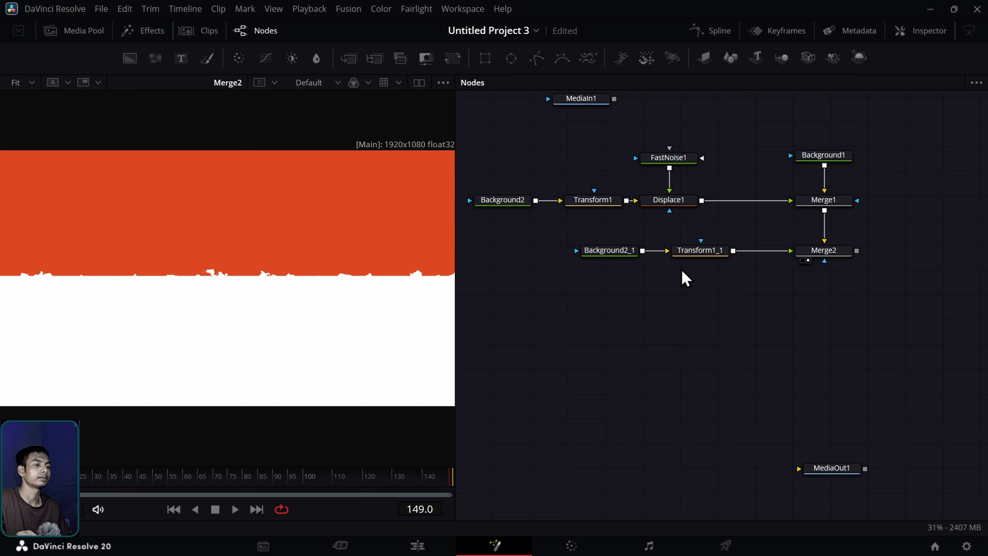
Step: Shift the undisplaced Transform1_1 layer slightly down and the displaced Transform1 layer slightly up along the ragged edge
left_click(698, 252)
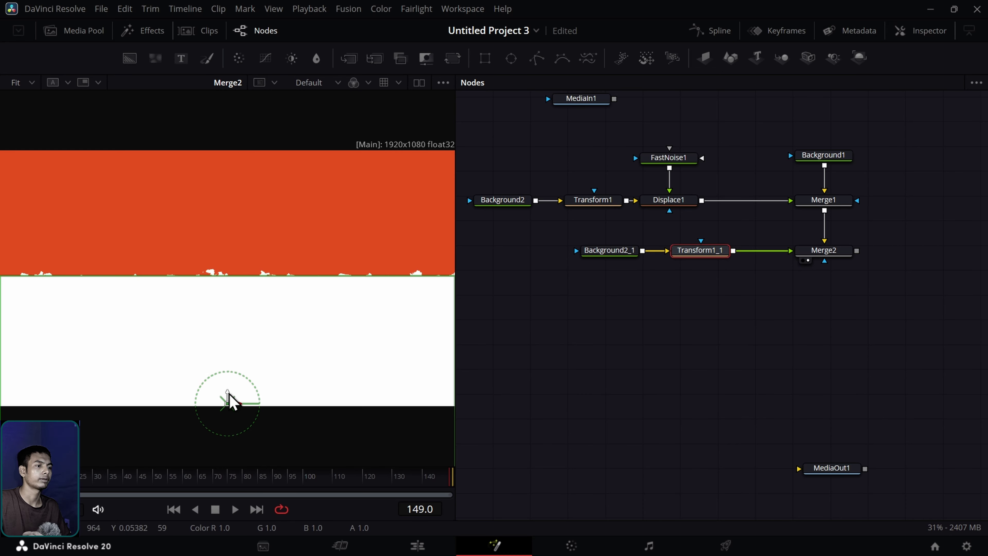
left_click_drag(230, 399, 228, 405)
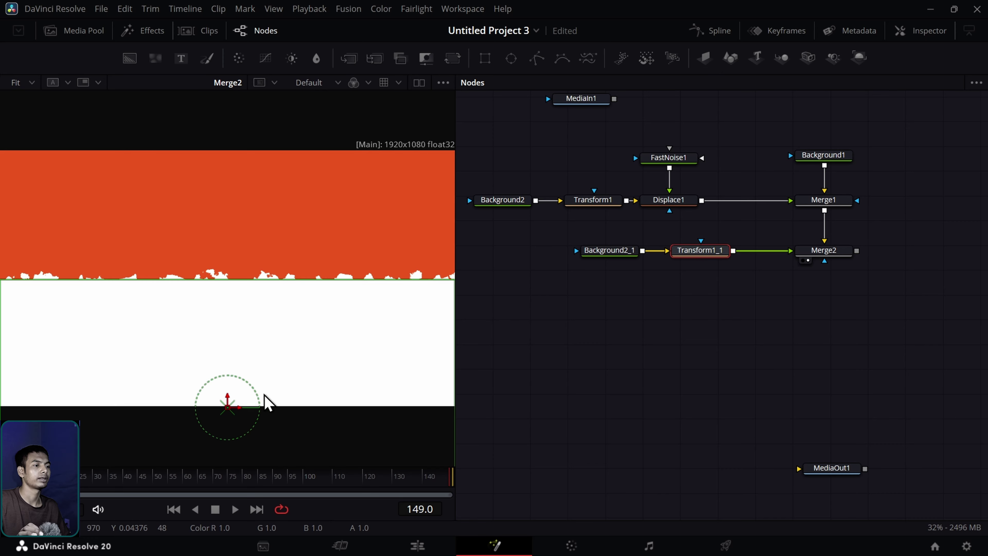
left_click(557, 361)
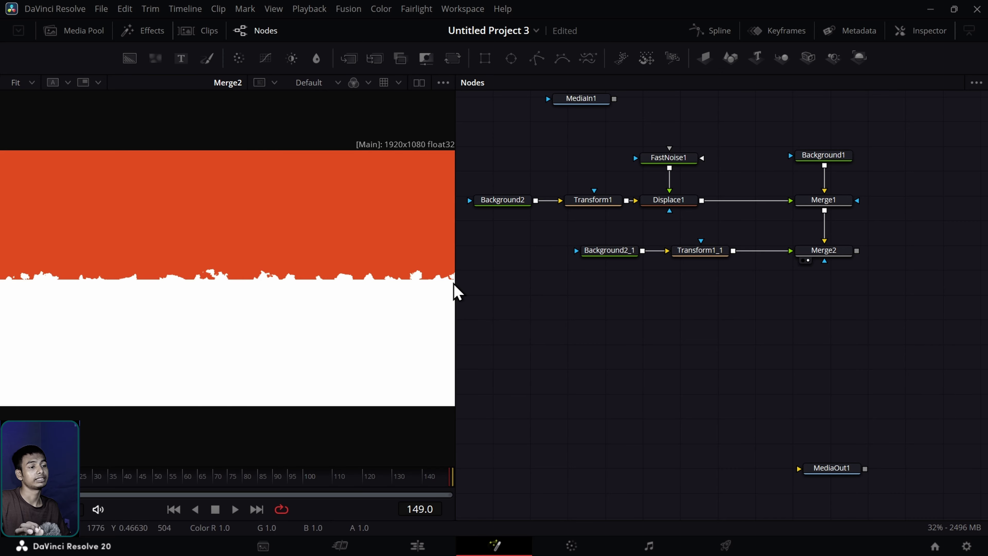
left_click(606, 207)
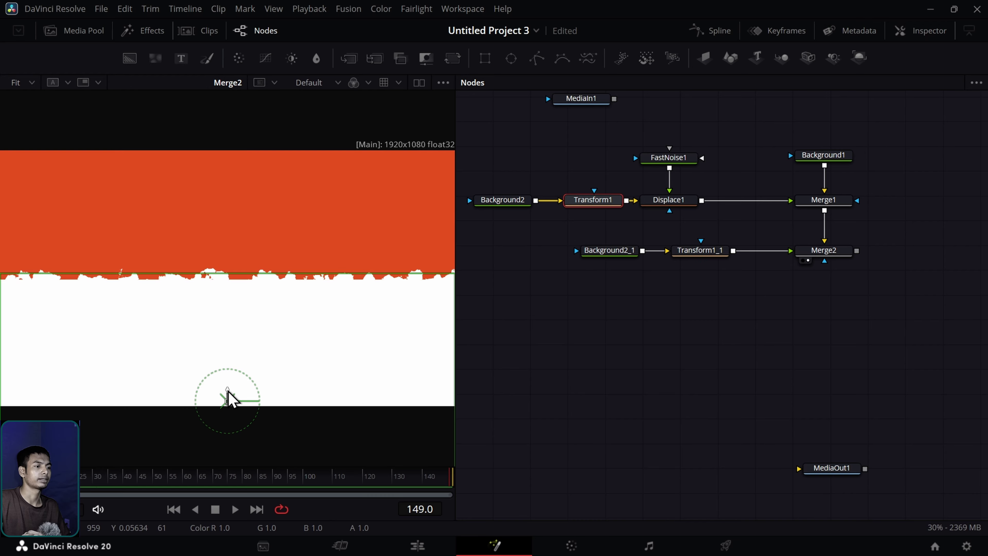
left_click_drag(228, 391, 228, 390)
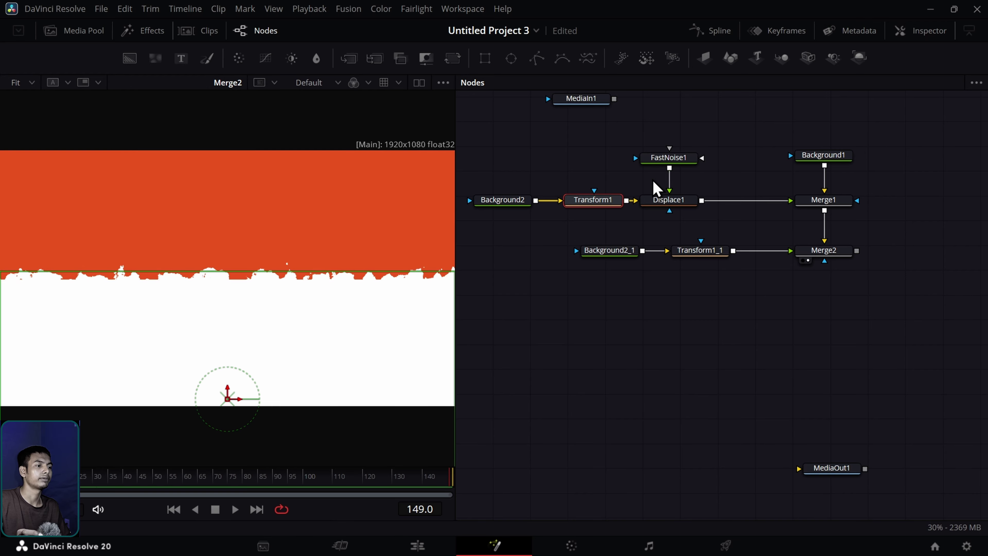
Step: Reduce Displace1's Y Refraction to 0.0075 and close its settings
left_click(672, 201)
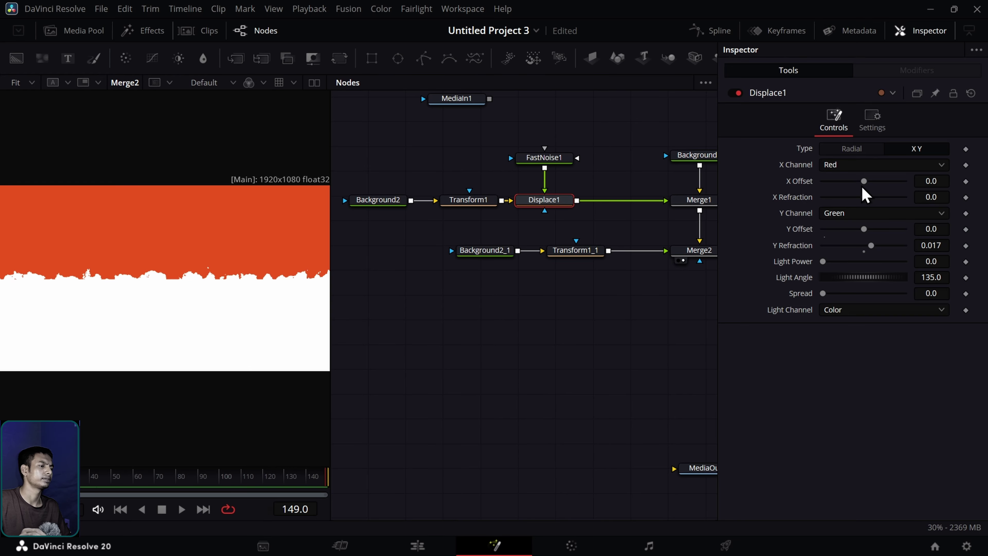
left_click(918, 247)
type("0.0132")
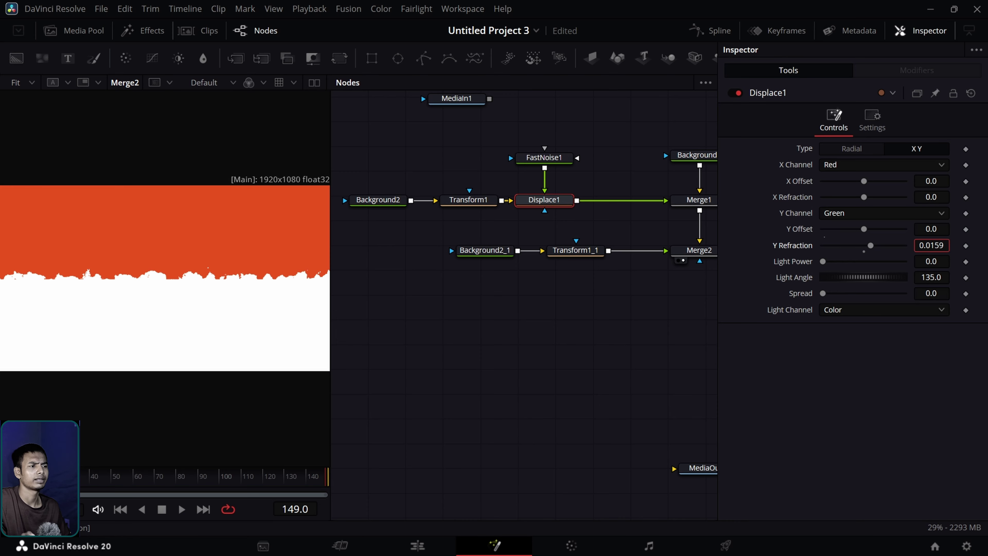
left_click_drag(931, 246, 923, 245)
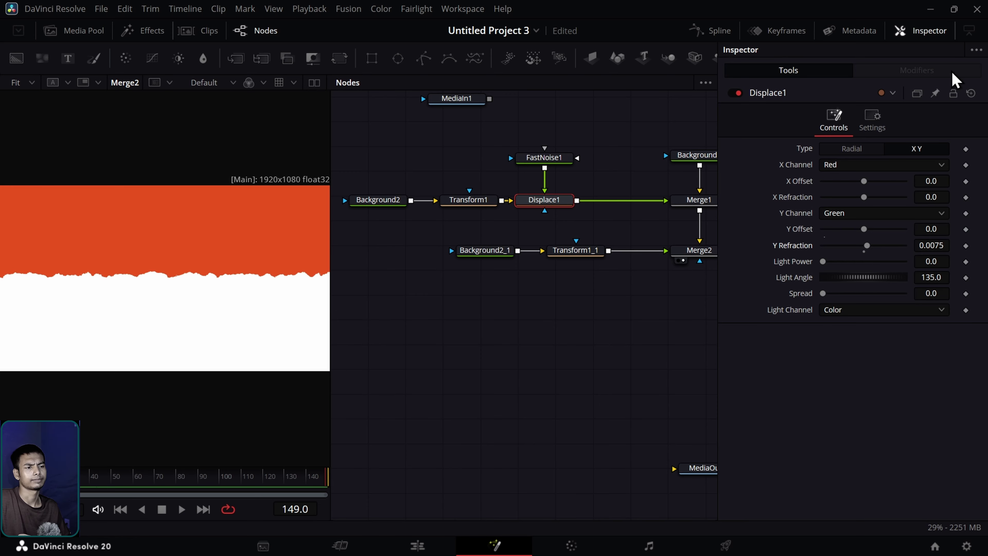
left_click(928, 32)
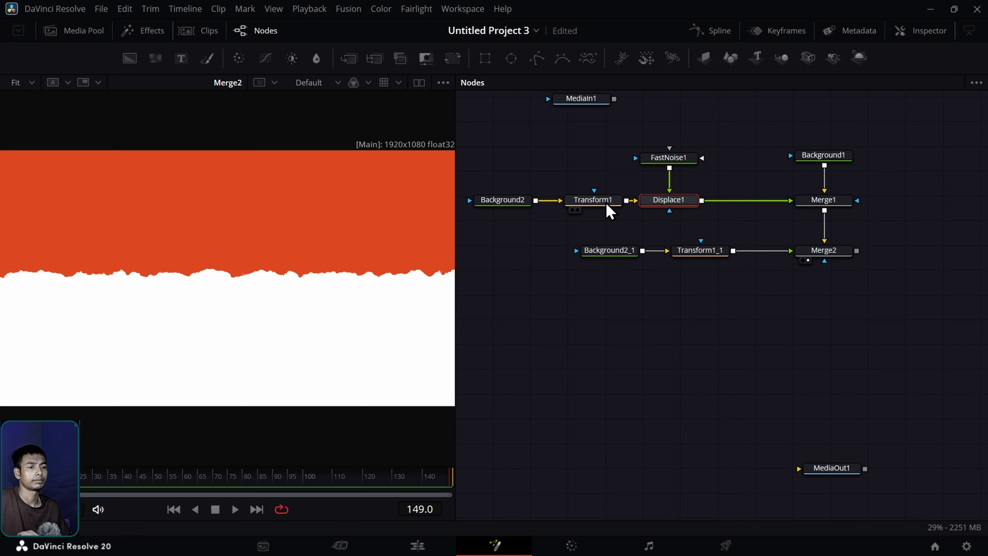
Step: Lower the Transform1 layer slightly and raise the Transform1_1 layer a little so the two white layers meet without gaps
left_click(605, 203)
left_click_drag(228, 391, 233, 401)
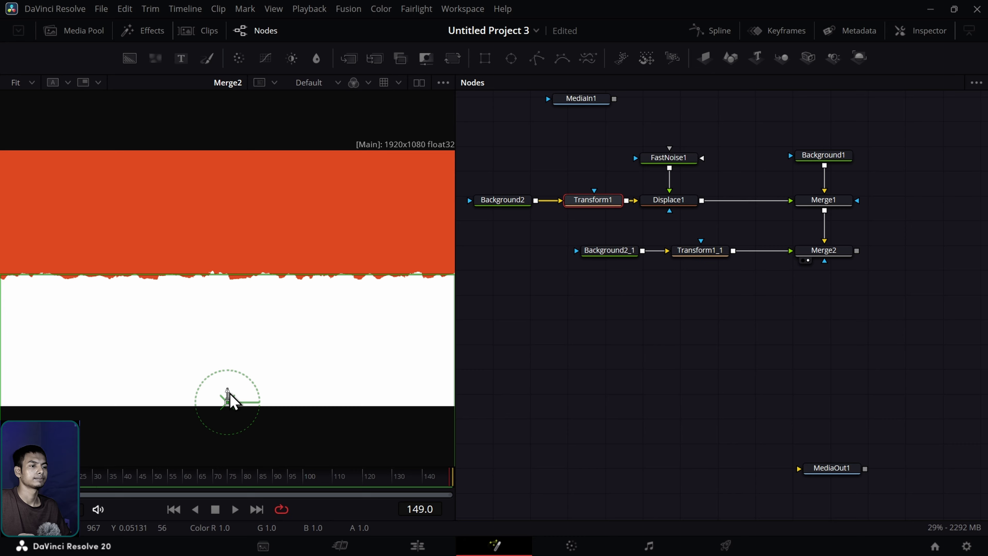
left_click(512, 344)
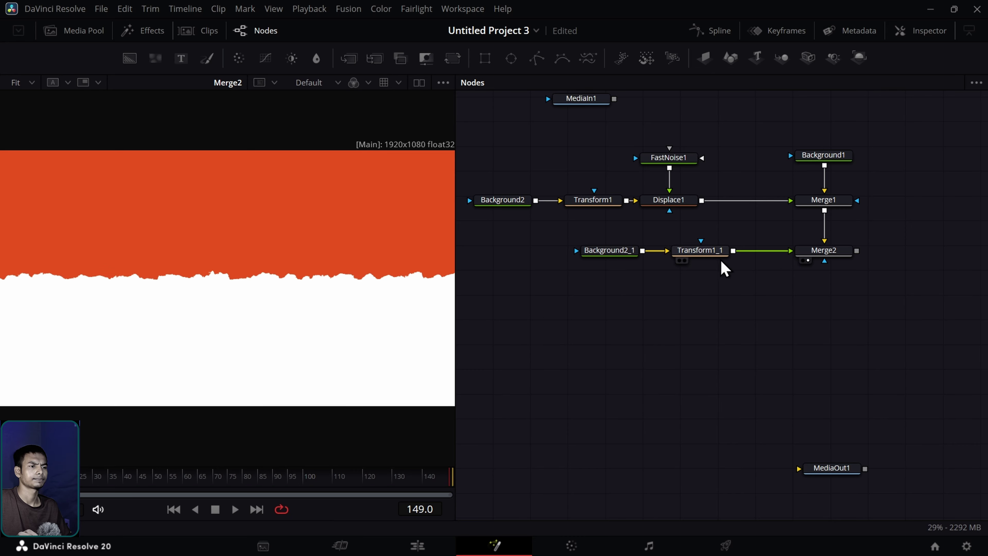
left_click(714, 251)
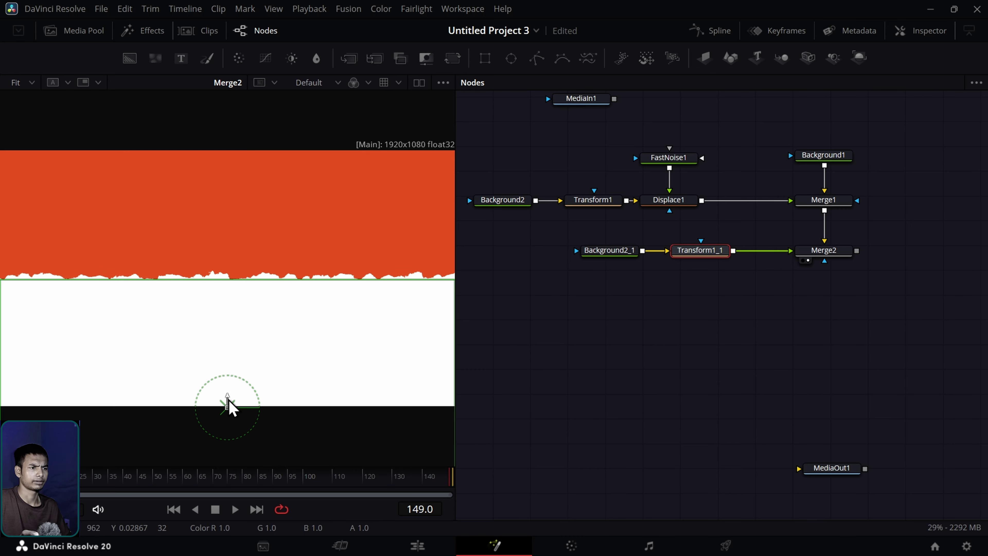
left_click_drag(229, 401, 230, 399)
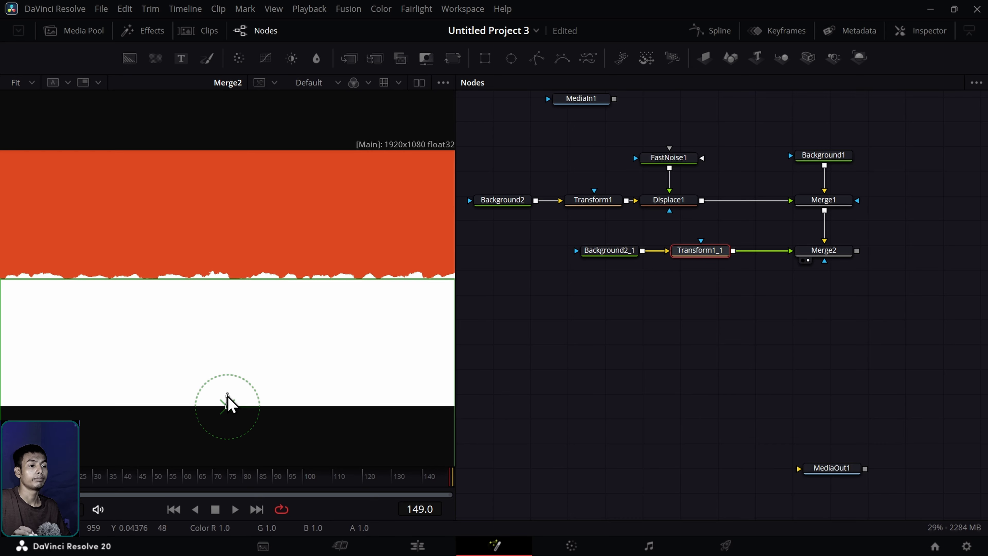
left_click(610, 362)
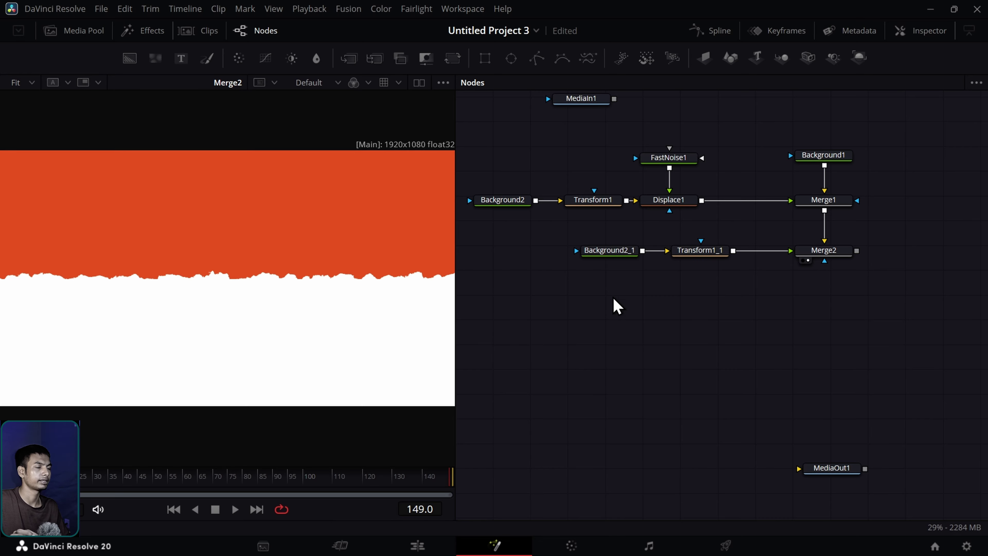
Step: Enable Discontinuous for FastNoise1 and increase Displace1's Y Refraction for a rougher torn edge, closing the settings
left_click(677, 169)
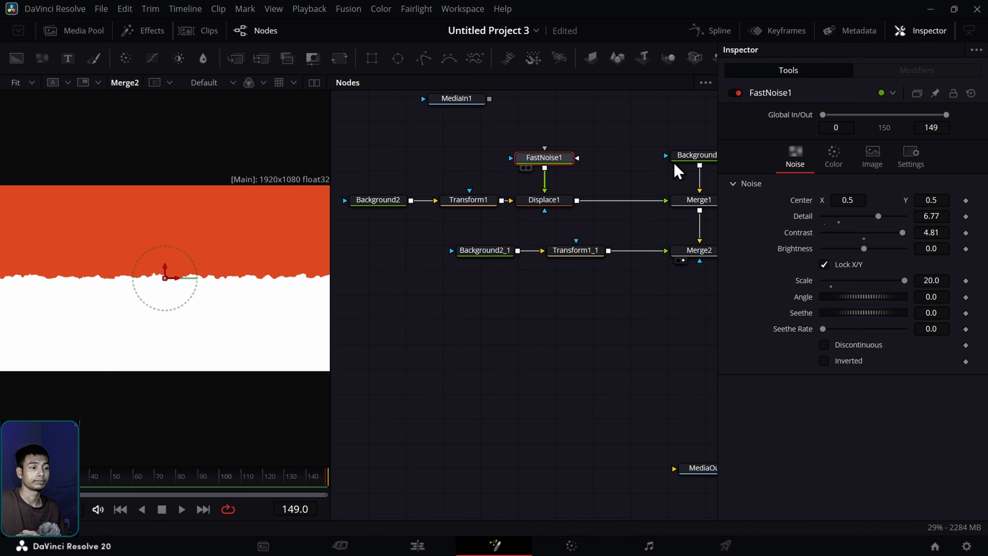
left_click(825, 345)
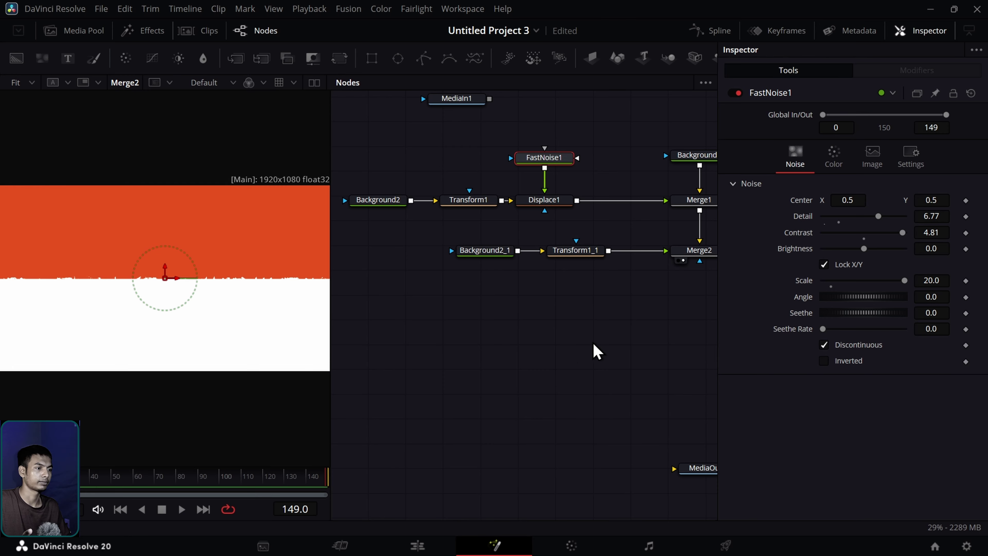
left_click(555, 203)
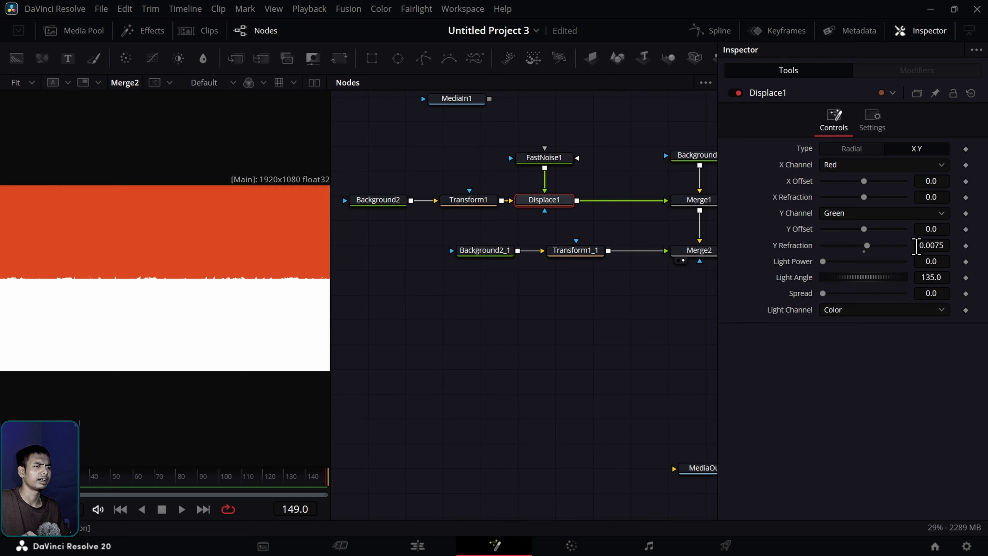
left_click_drag(916, 246, 875, 245)
left_click(915, 33)
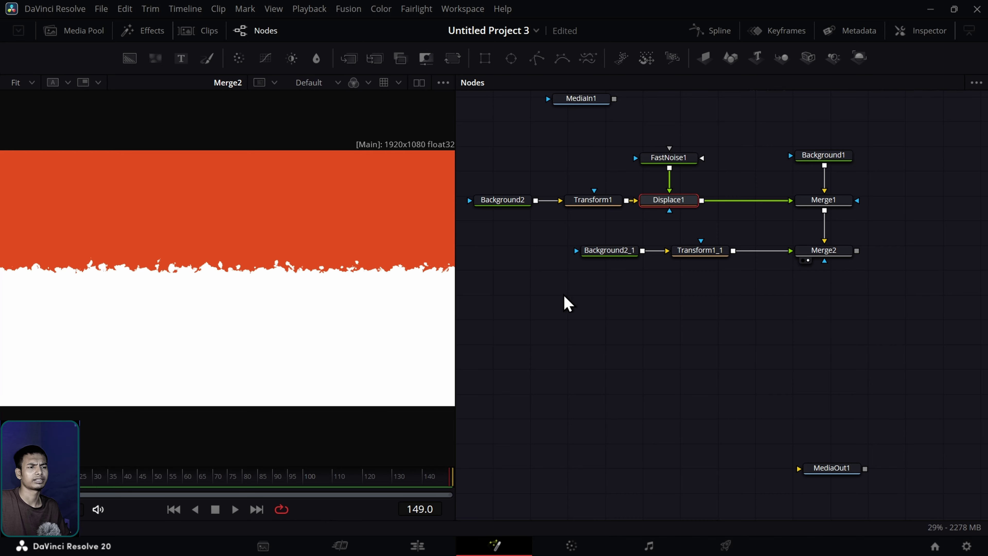
Step: Raise the Transform1_1 white layer slightly so it closes the gaps beneath the ragged edge
left_click(697, 252)
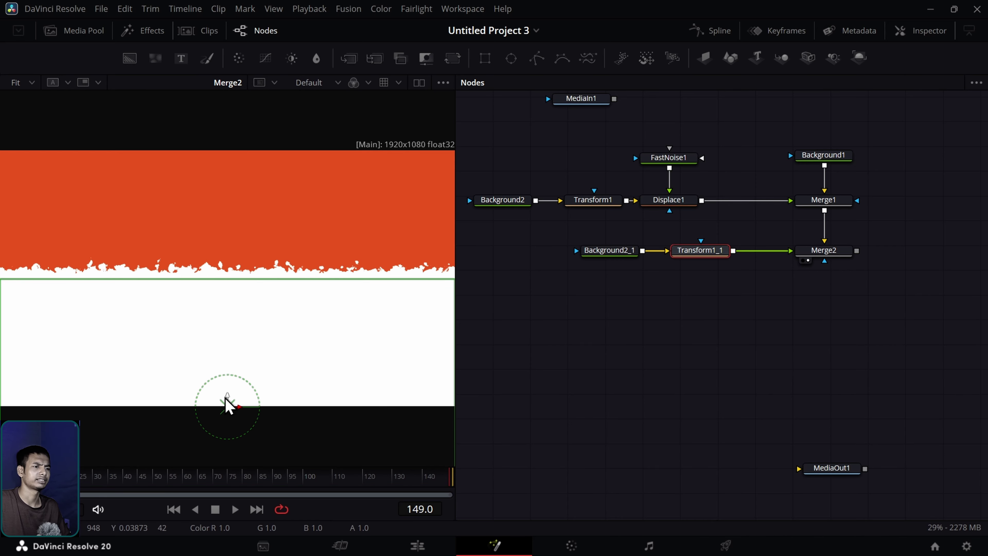
left_click_drag(228, 405, 228, 393)
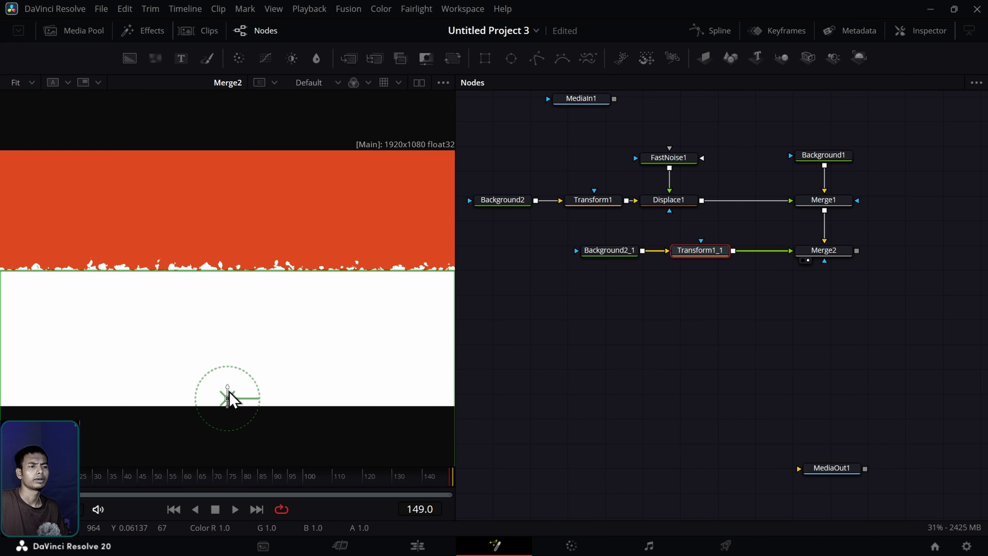
left_click(544, 345)
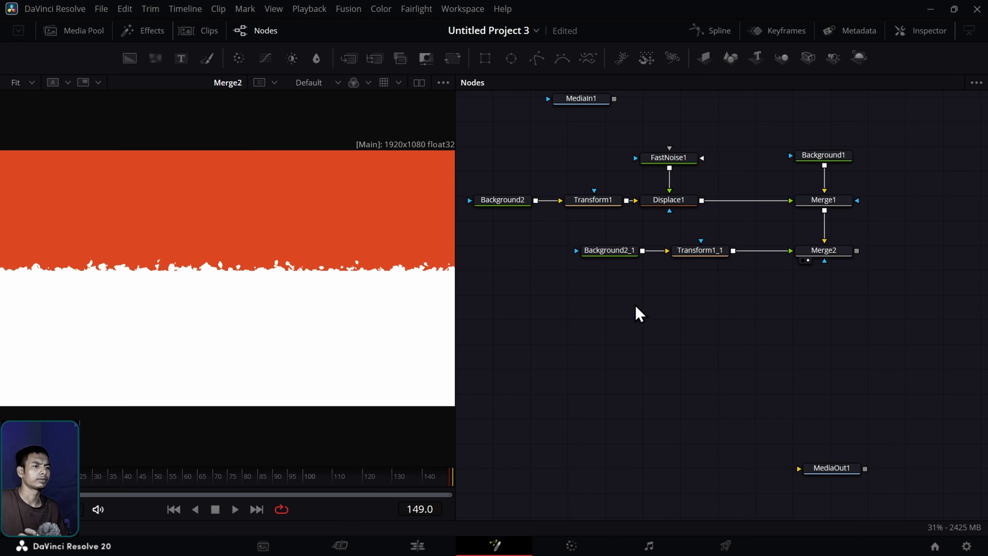
left_click(78, 37)
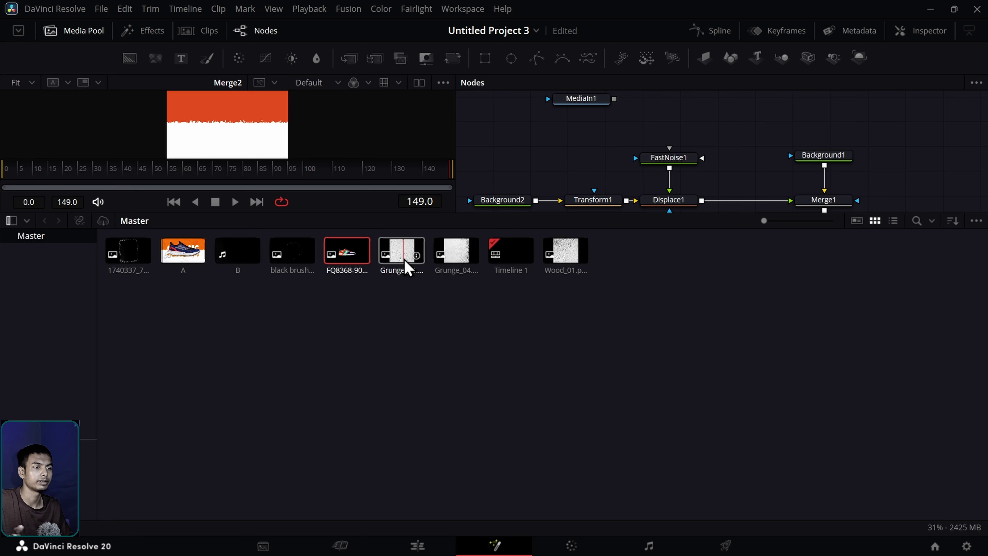
left_click_drag(402, 260, 266, 309)
left_click(94, 35)
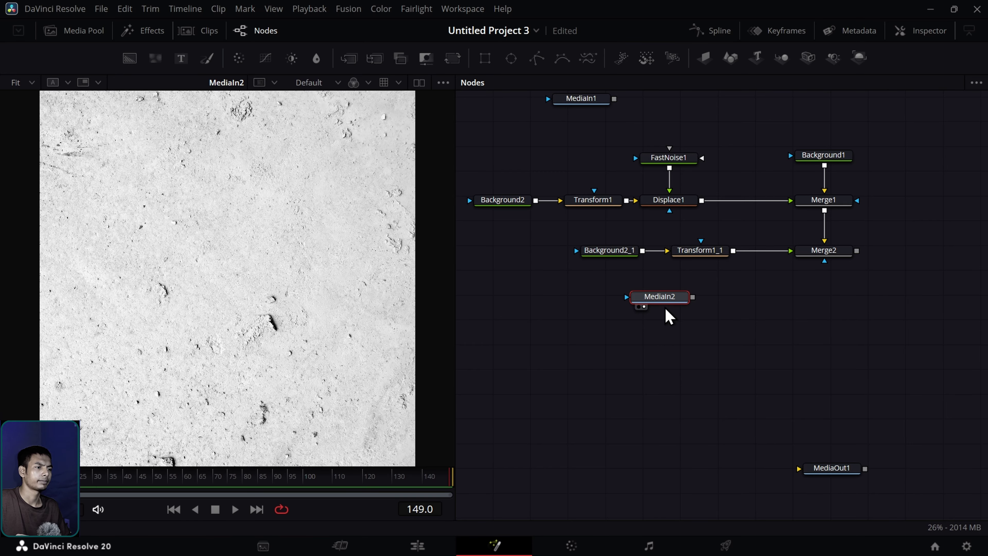
key("Delete")
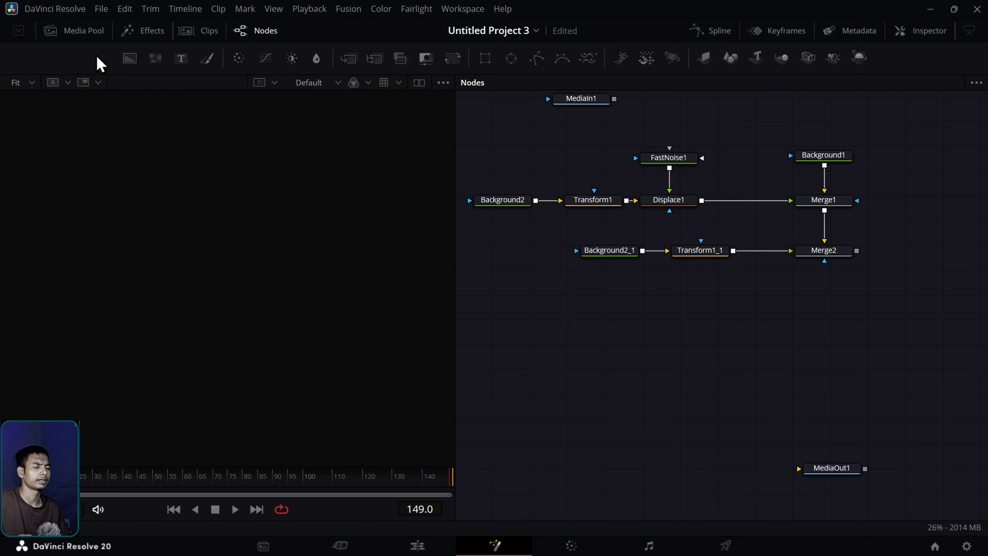
Step: Add the Wood_01 texture from the media pool to the node graph and show it in the viewer
left_click(95, 34)
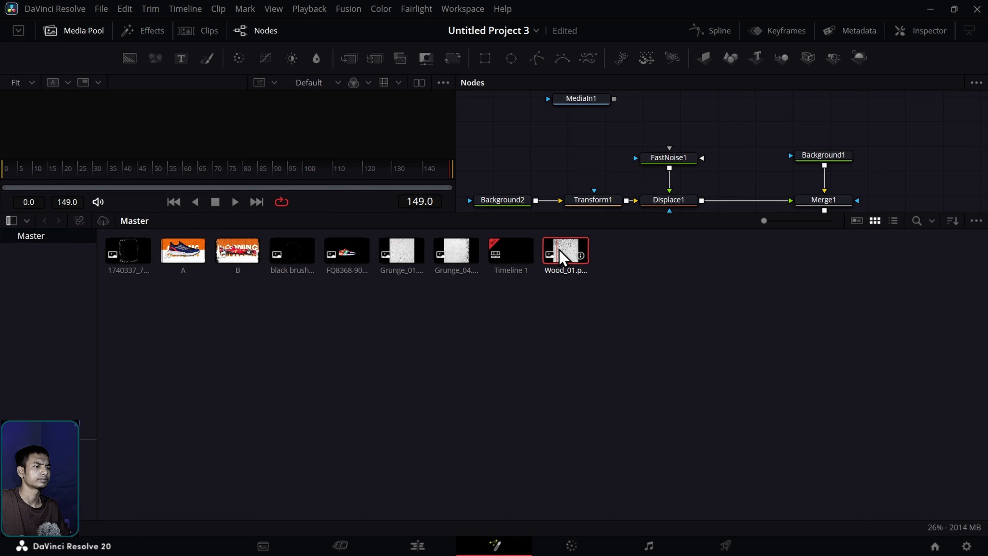
left_click_drag(564, 256, 514, 314)
left_click(68, 32)
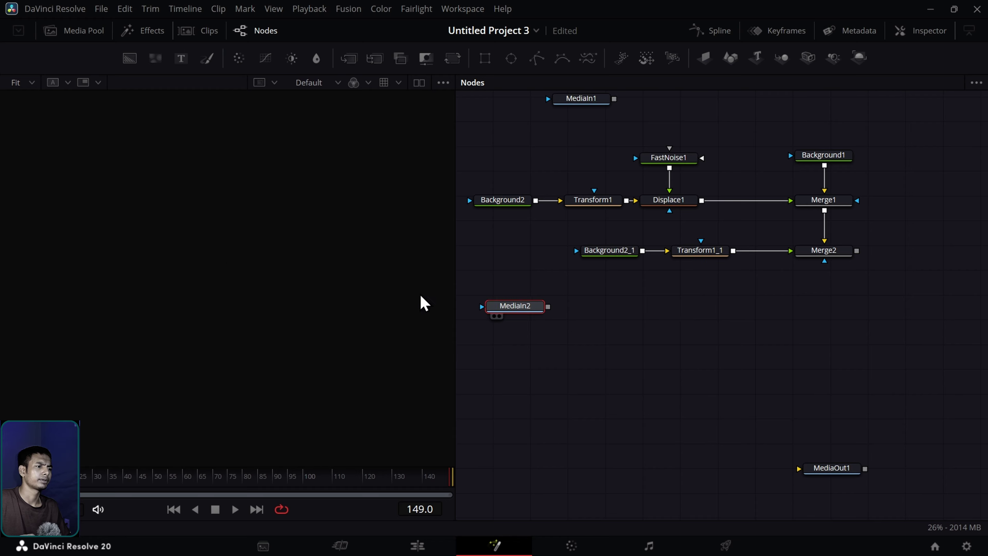
left_click_drag(425, 303, 422, 302)
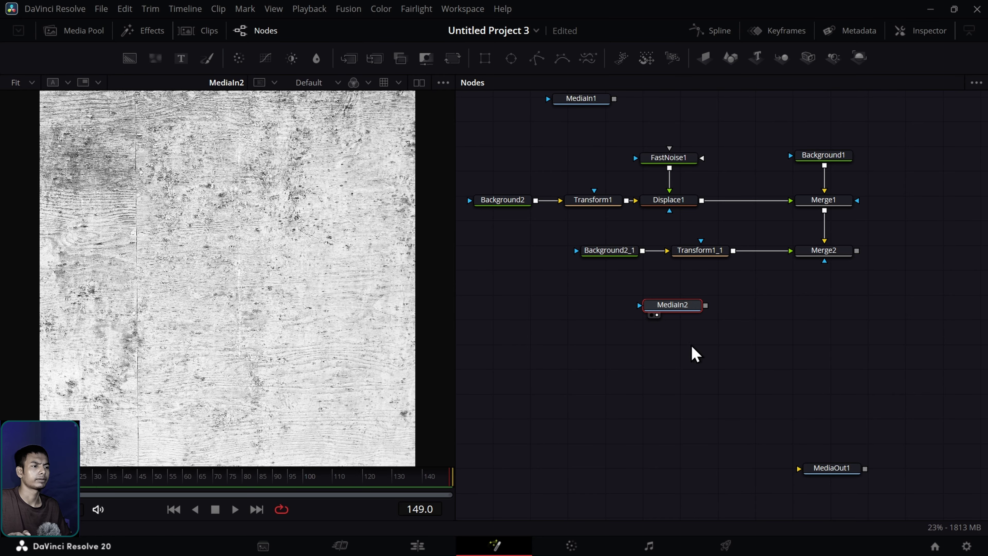
Step: Merge the wood texture over Merge2's output, view the new merge, and space MediaIn2 further away from it
left_click_drag(680, 310, 857, 258)
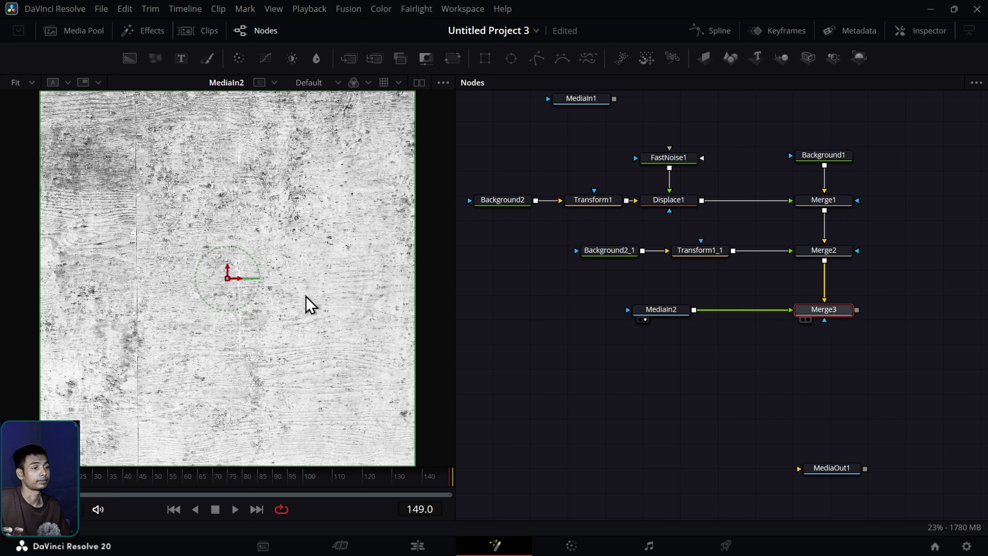
key("1")
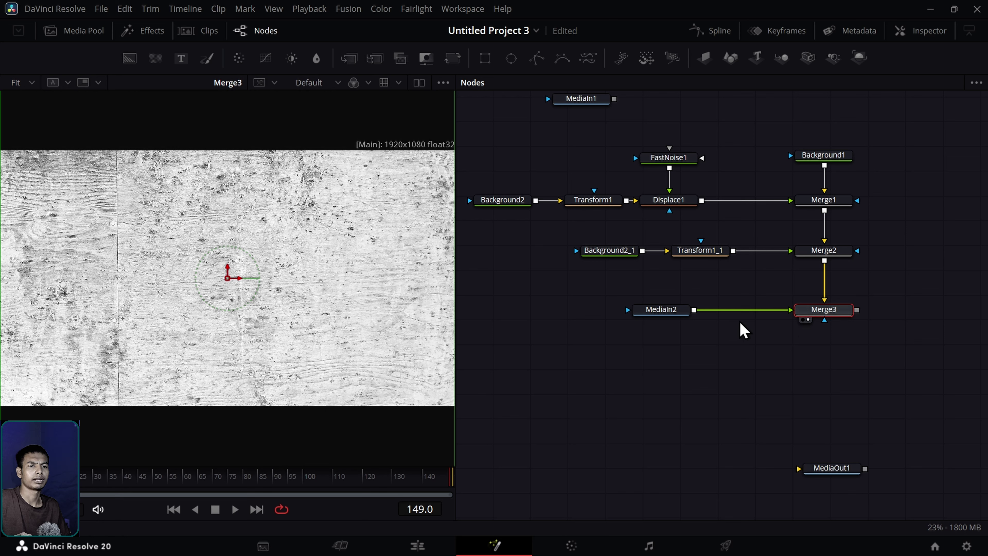
left_click_drag(672, 314, 605, 313)
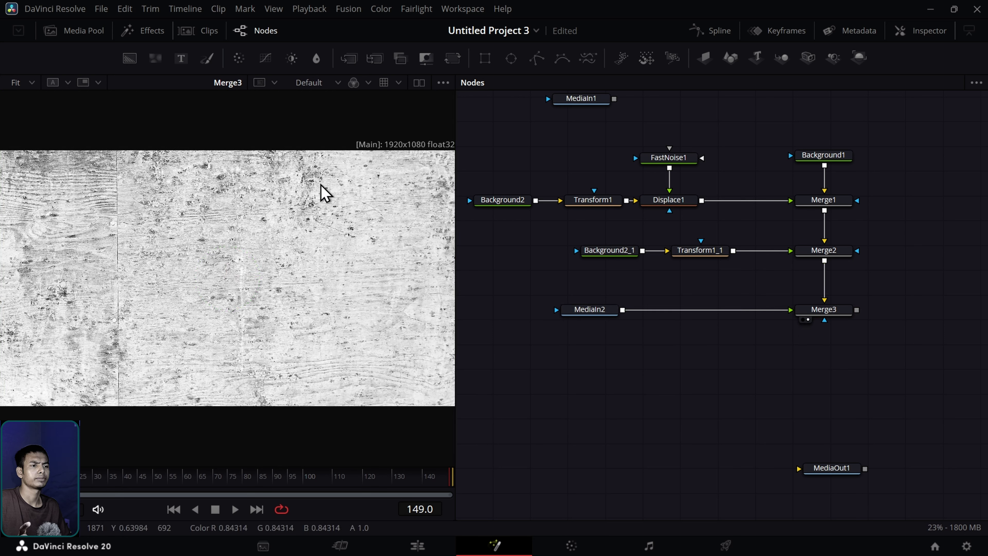
Step: Insert a Color Corrector between MediaIn2 and Merge3 with Contrast 3.0, Gain 1.51, Lift 0.03 and Gamma 0.84
left_click_drag(239, 59, 678, 314)
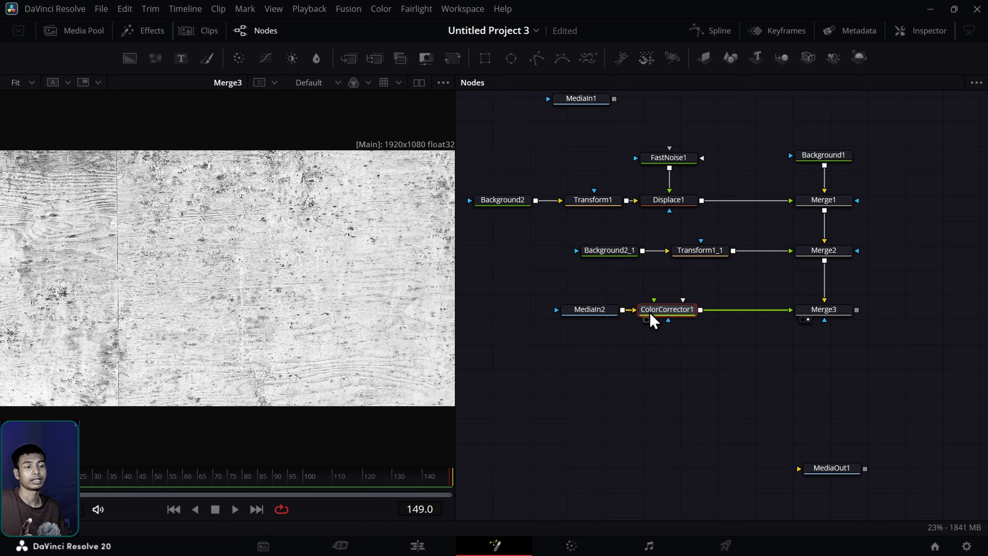
left_click(647, 319)
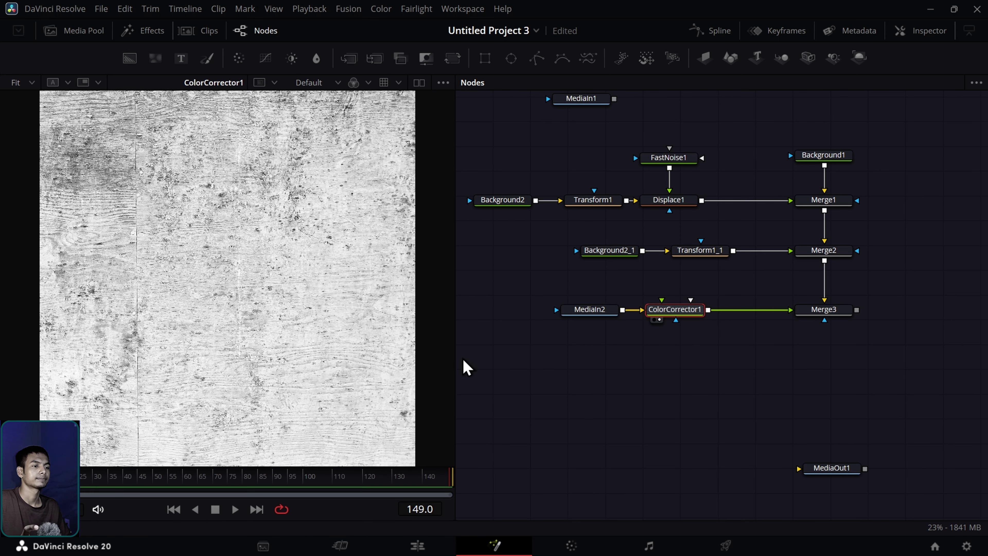
left_click(677, 312)
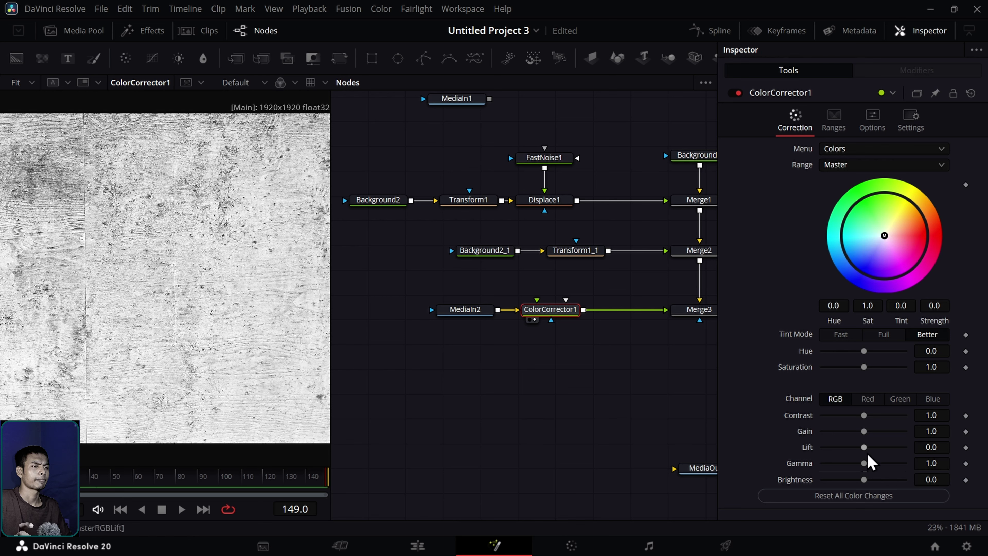
left_click_drag(865, 447, 952, 426)
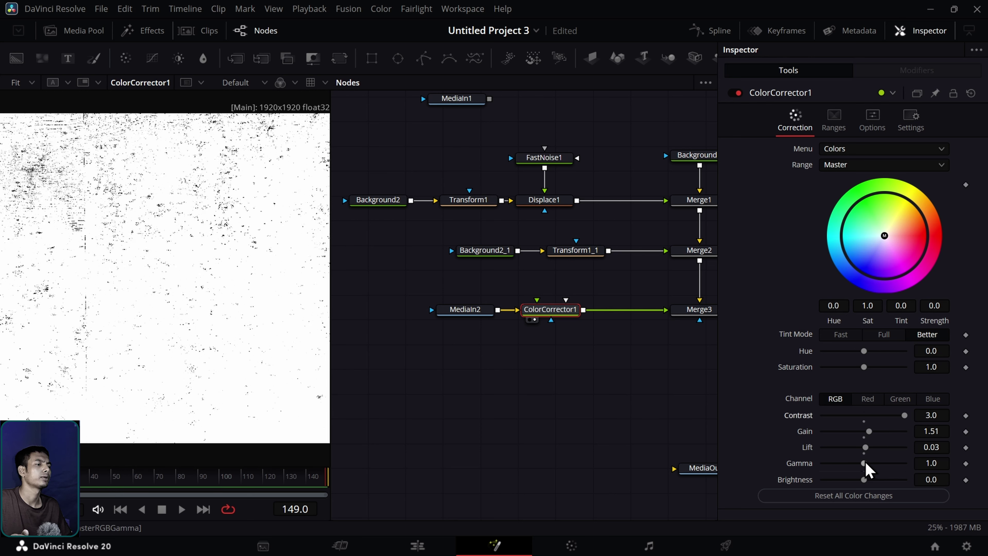
mouse_move(866, 463)
left_mouse_down()
mouse_move(887, 468)
mouse_move(830, 473)
mouse_move(857, 478)
left_mouse_up()
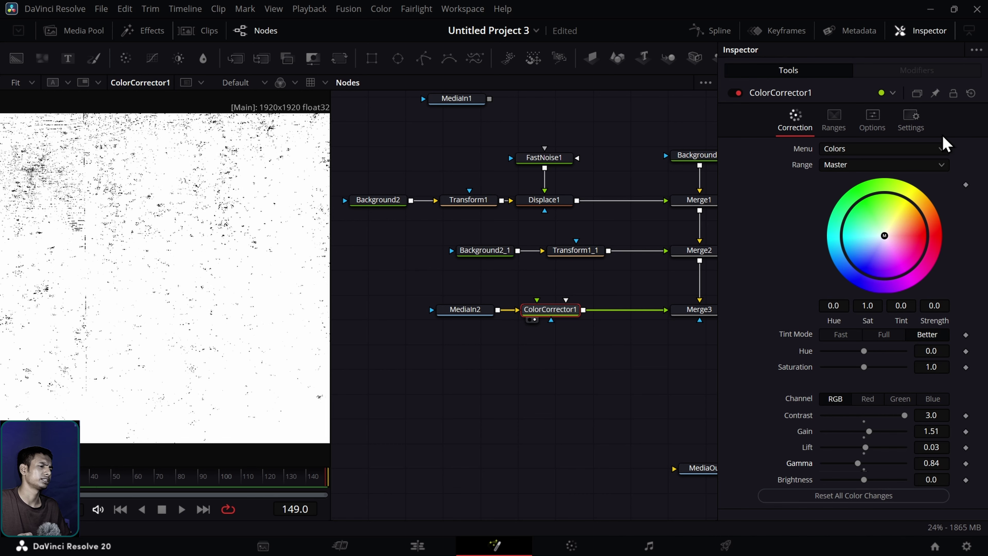
left_click(930, 32)
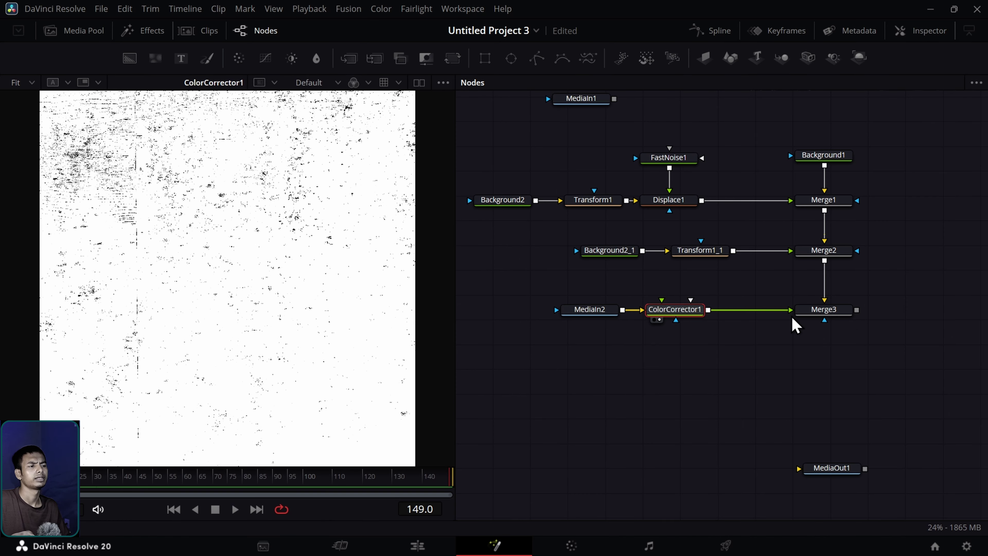
Step: View Merge3 and set its Apply Mode to Darker Color so the texture blends over the orange and white layers
left_click_drag(801, 313, 371, 309)
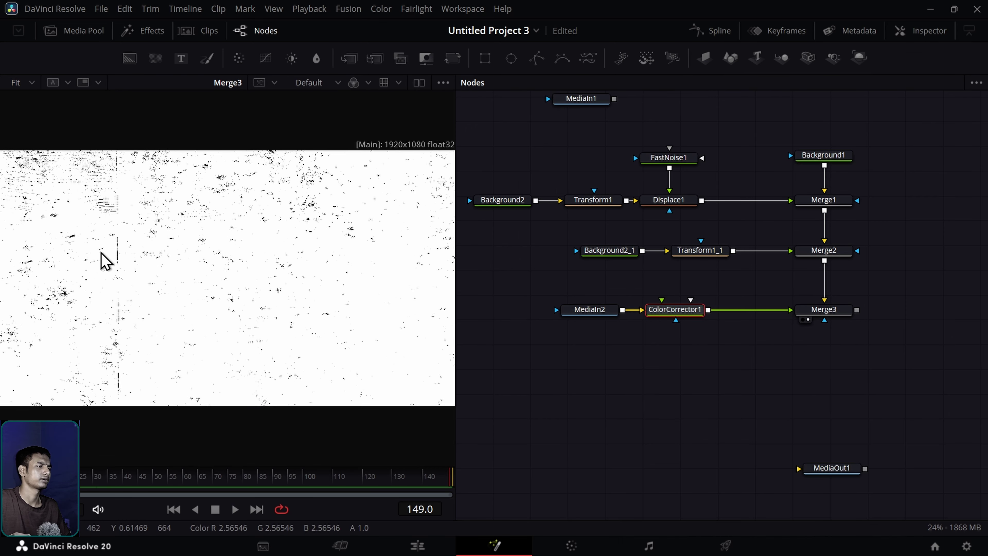
double_click(841, 314)
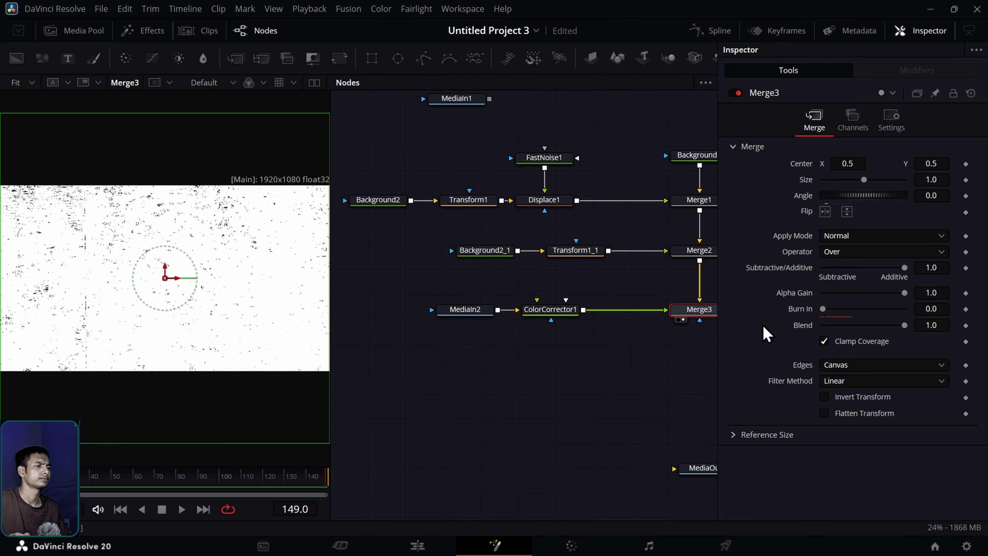
left_click(860, 237)
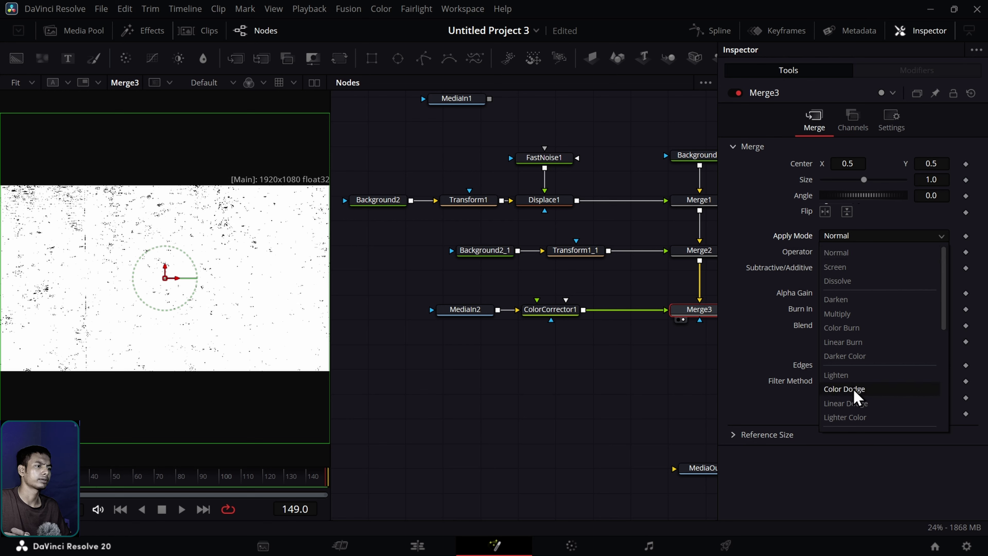
scroll(855, 395, "down", 1)
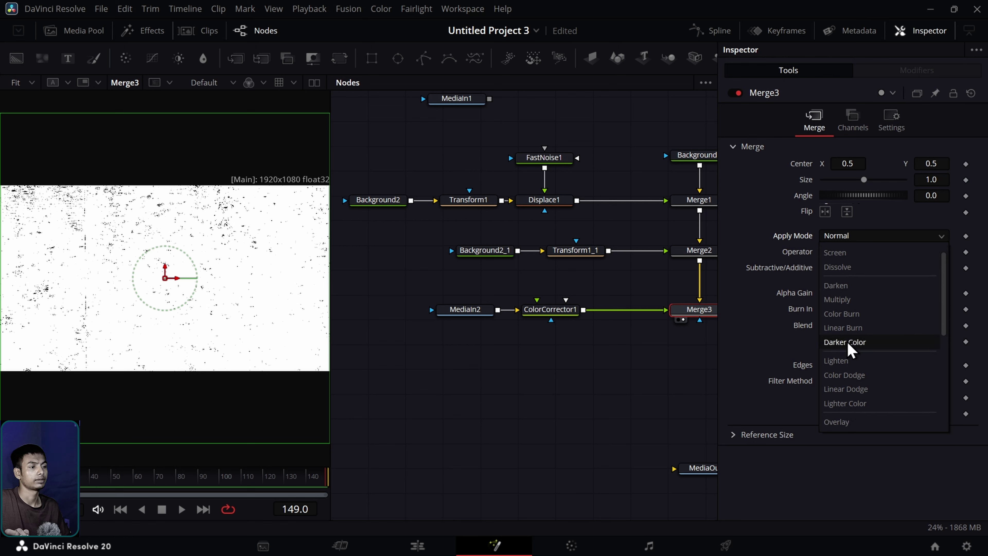
left_click(856, 343)
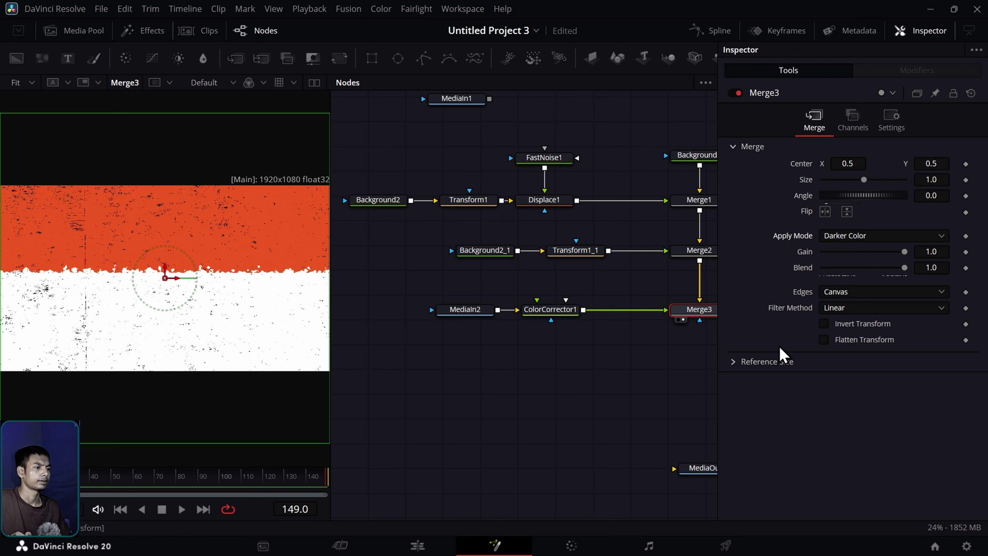
left_click(518, 429)
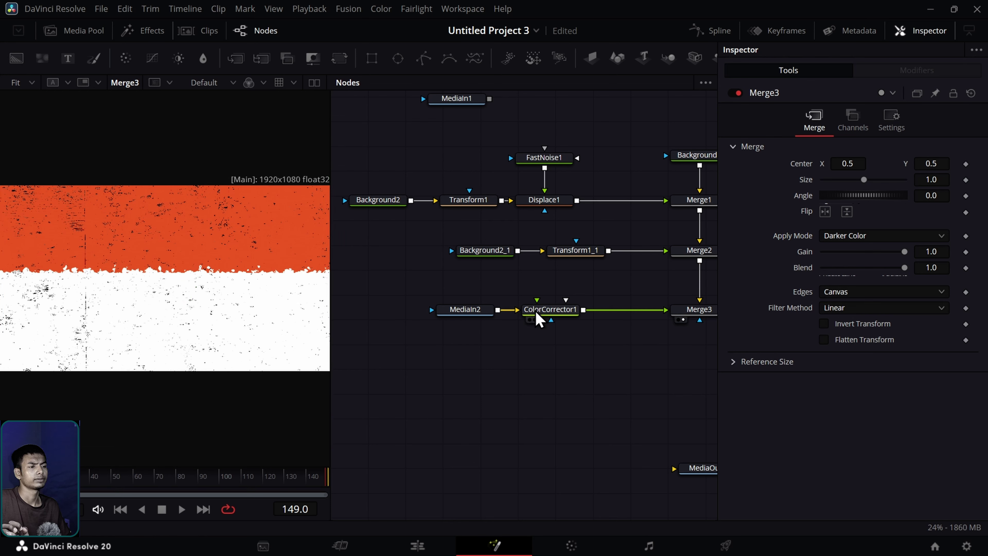
Step: Reduce Merge3's Blend to 0.339 to soften the wood texture, and close the settings
left_click(547, 314)
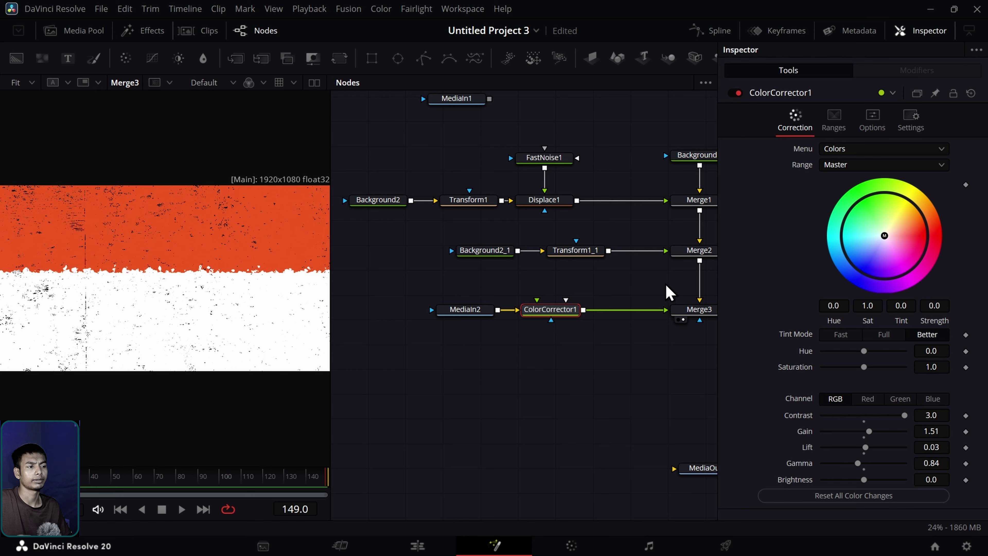
left_click(862, 125)
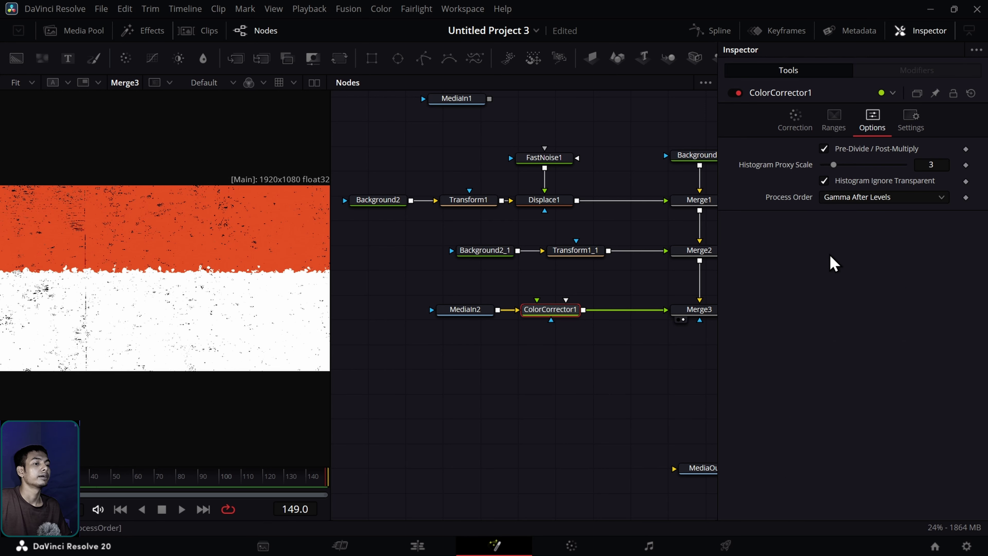
left_click(692, 310)
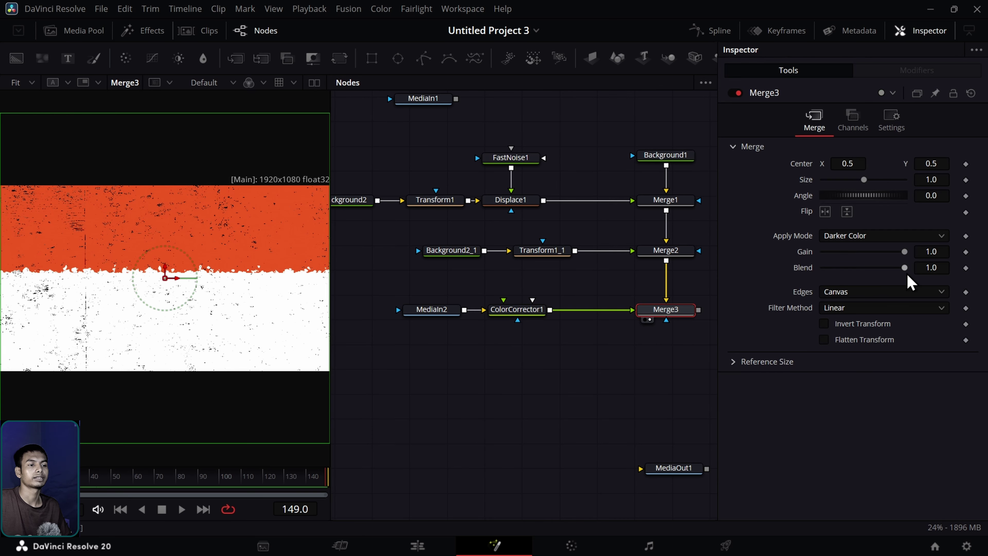
left_click_drag(909, 273, 851, 285)
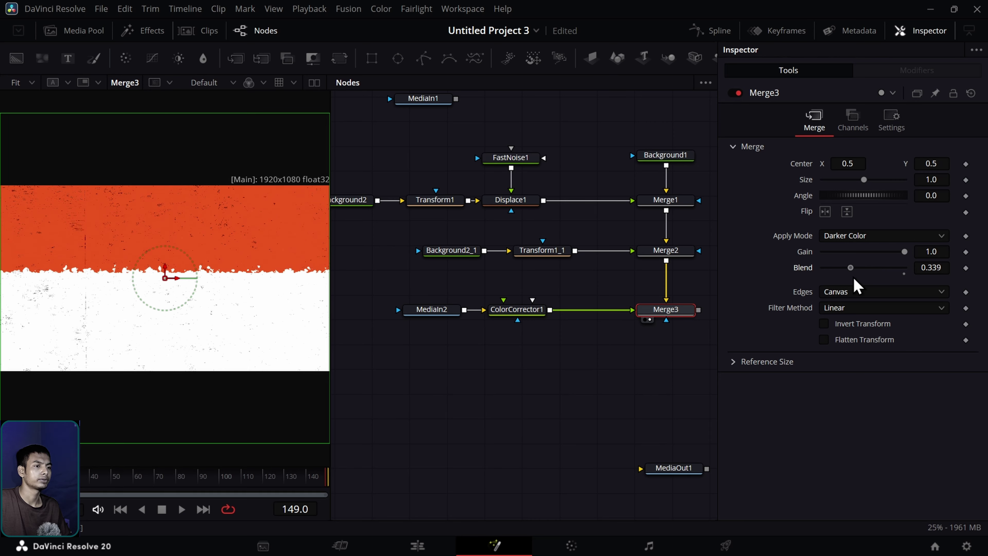
left_click(921, 32)
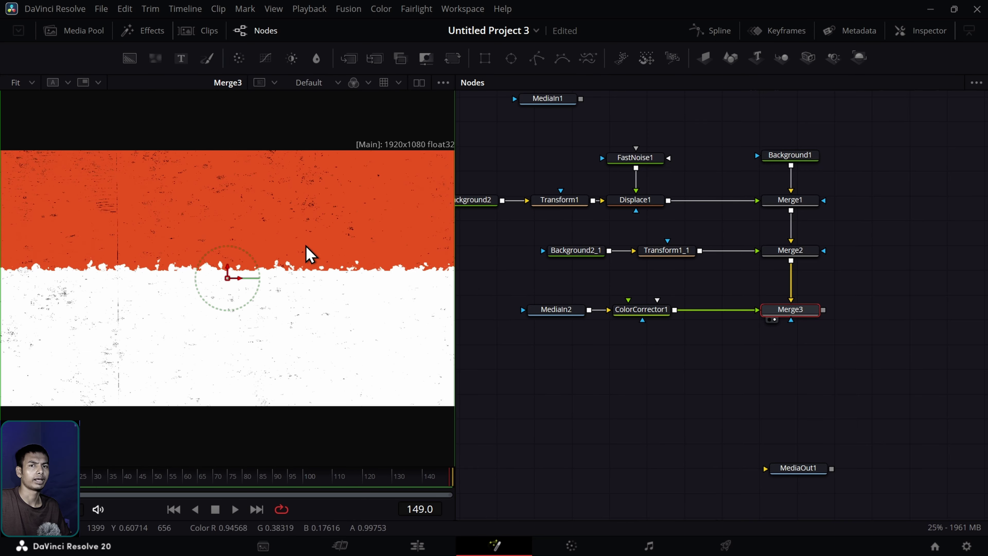
left_click(619, 408)
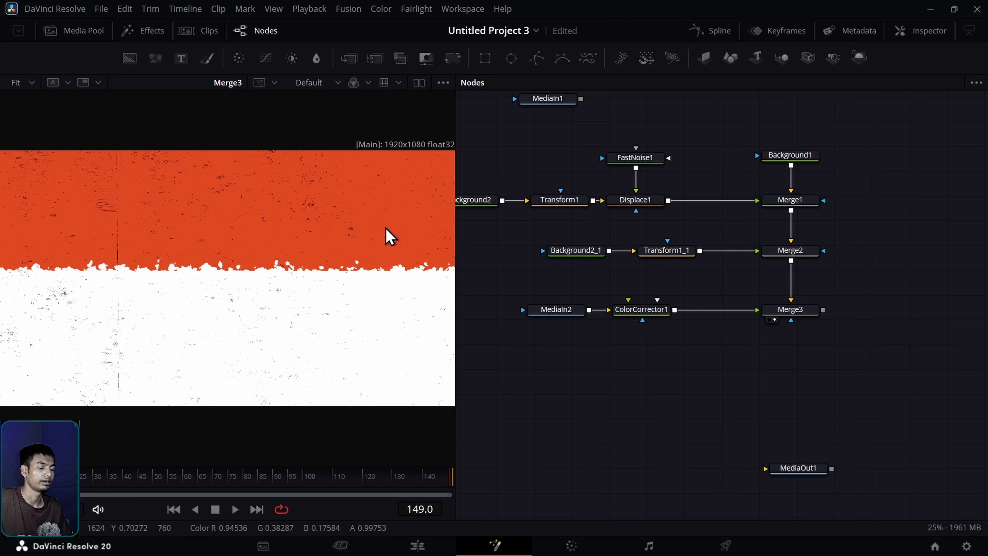
Step: Place an Underlay behind all the connected background nodes and extend its upper edge slightly above FastNoise1
left_click_drag(750, 370, 861, 405)
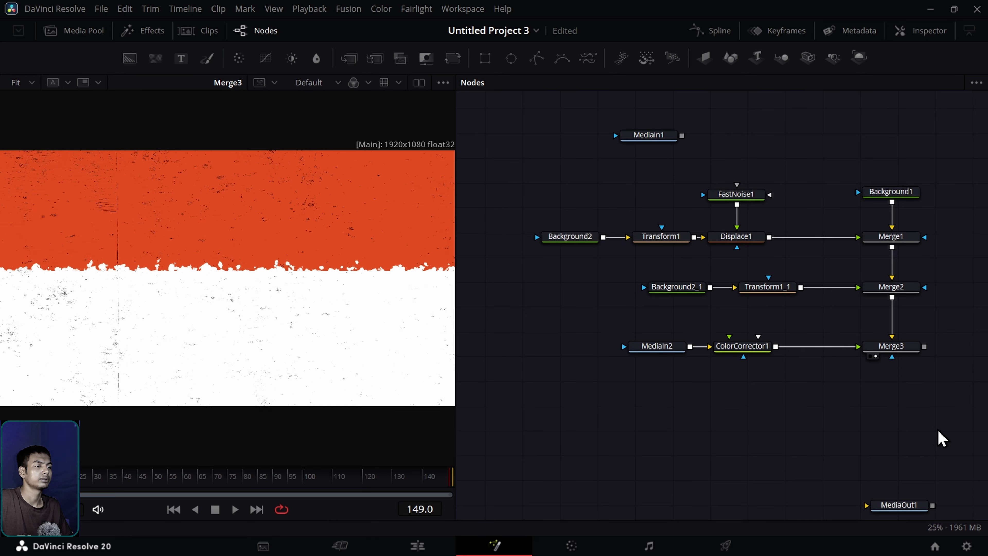
left_click_drag(938, 436, 530, 184)
key("shift+space")
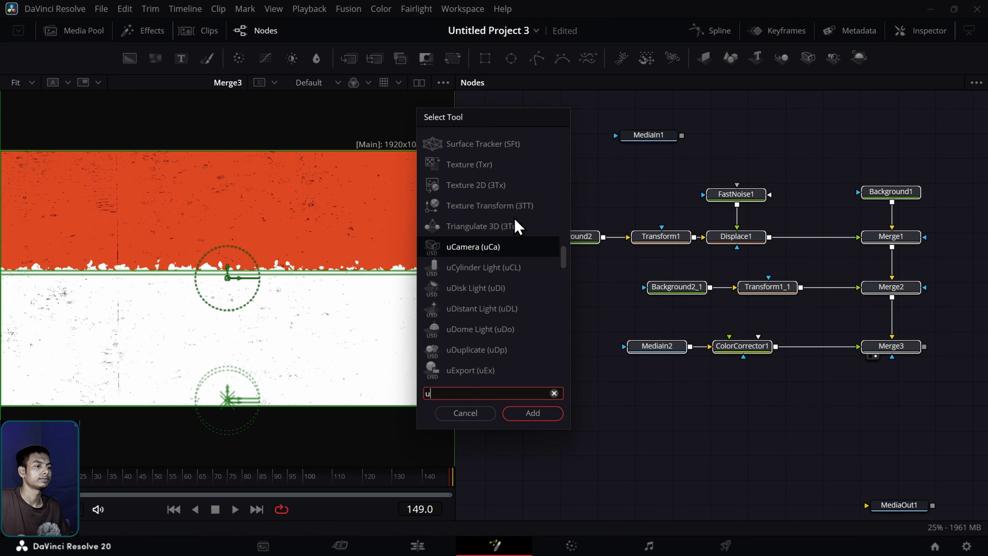
type("under")
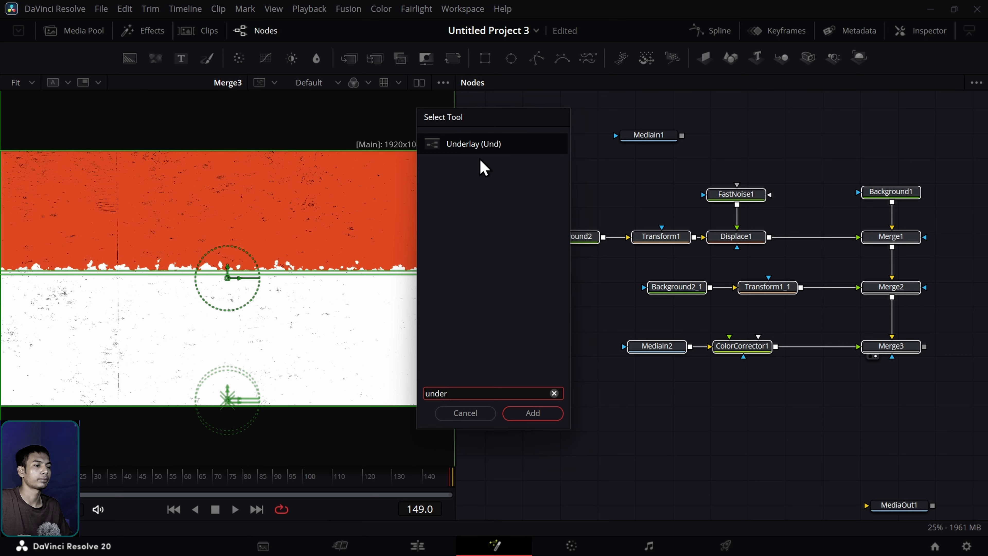
left_click(533, 414)
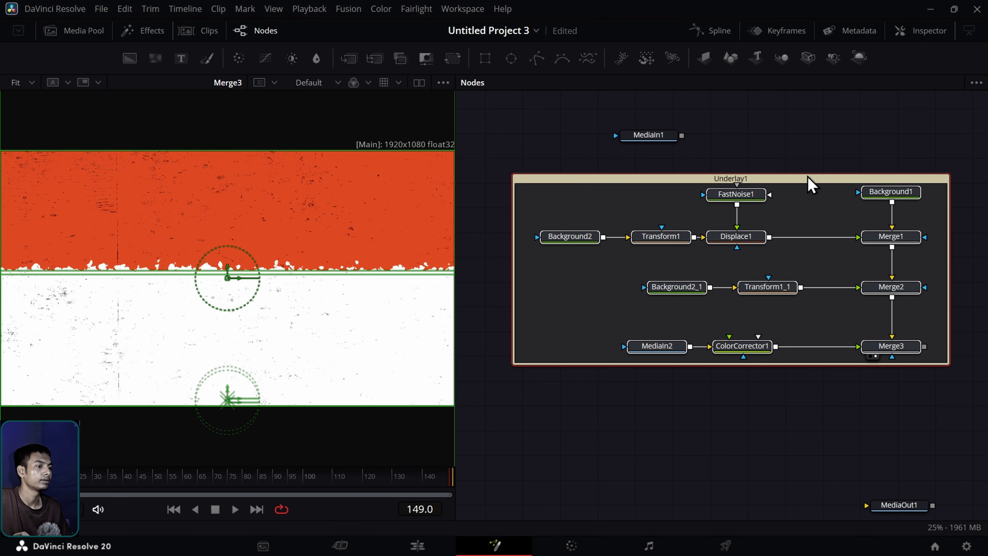
left_click_drag(808, 177, 809, 166)
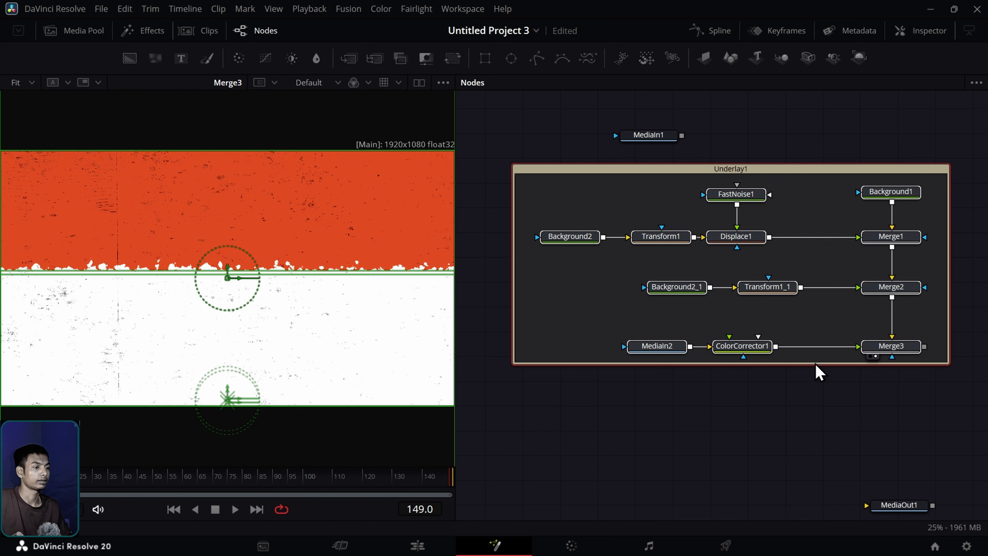
Step: Extend Underlay1's lower edge slightly below Merge3, set its color to Teal, and close its settings
left_click_drag(817, 365, 848, 365)
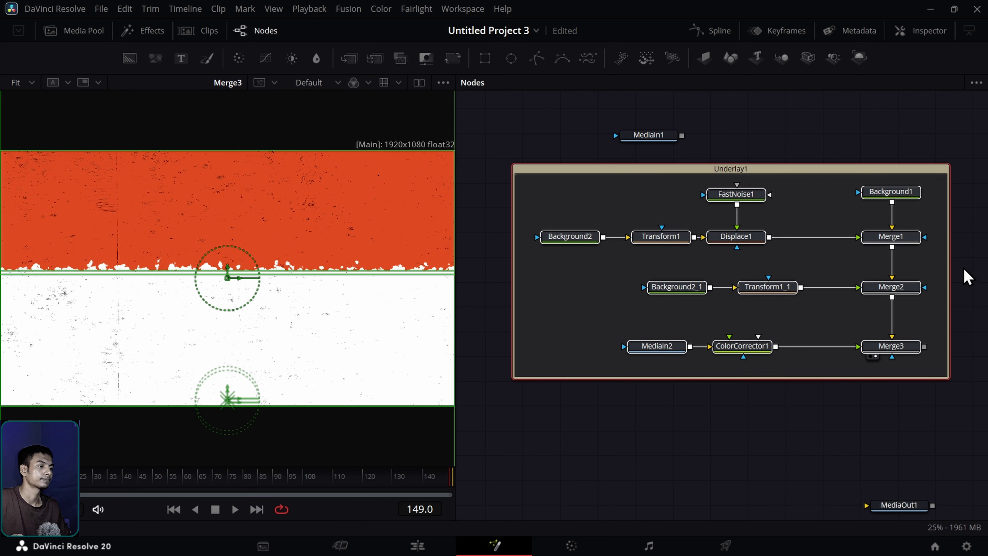
left_click(951, 287)
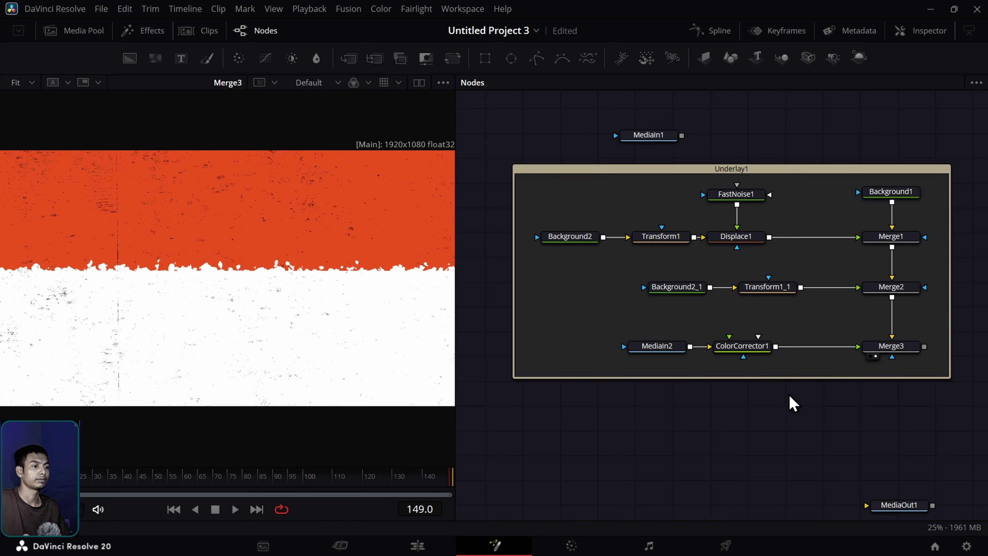
left_click(753, 171)
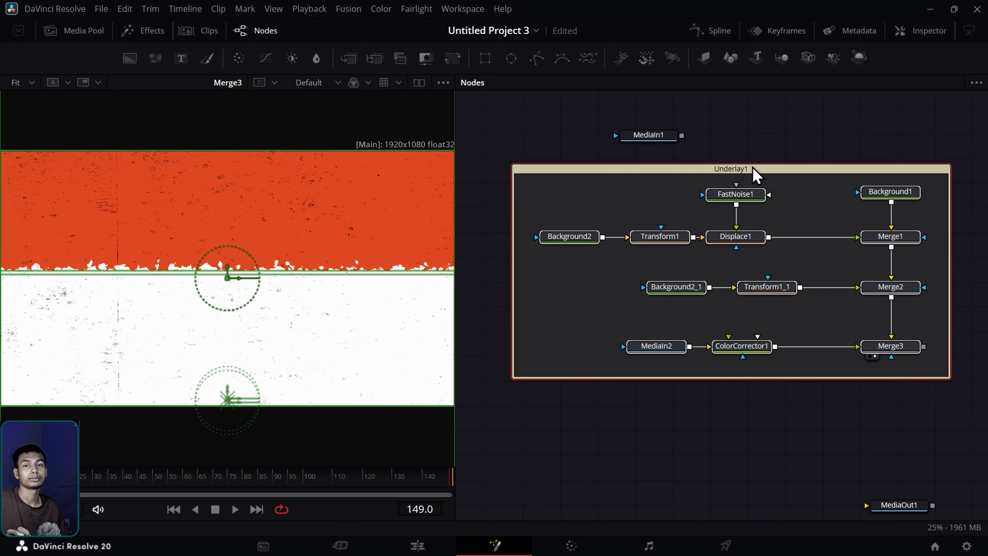
double_click(733, 169)
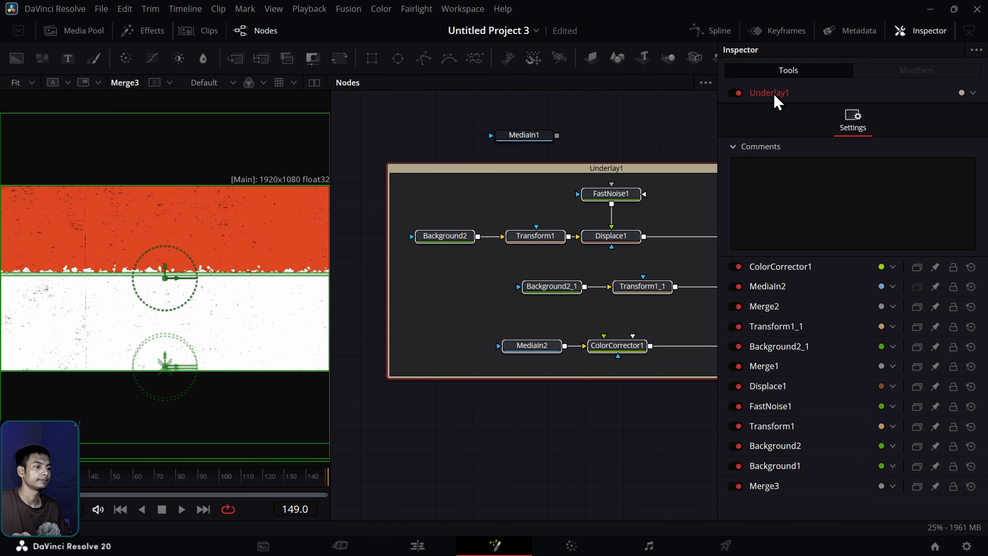
left_click(974, 93)
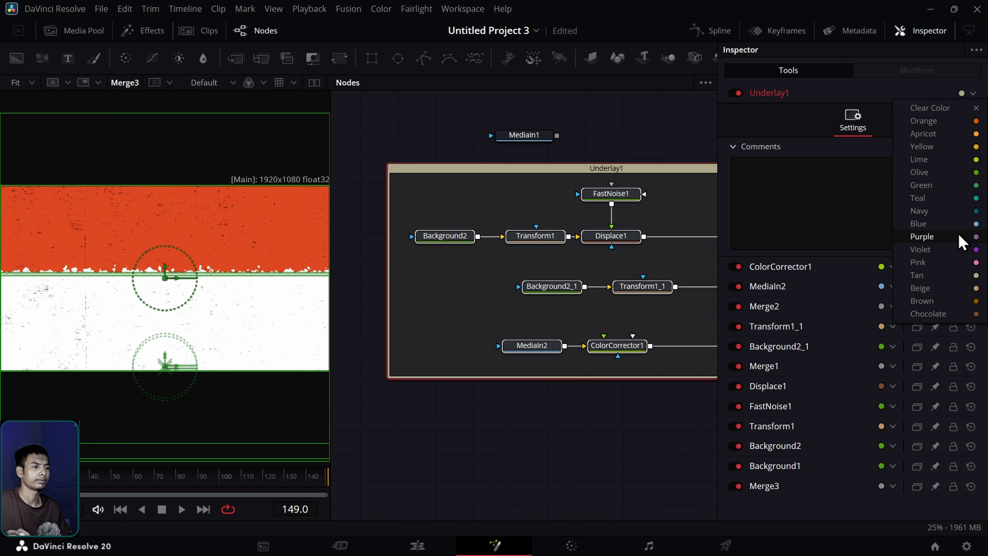
left_click(963, 199)
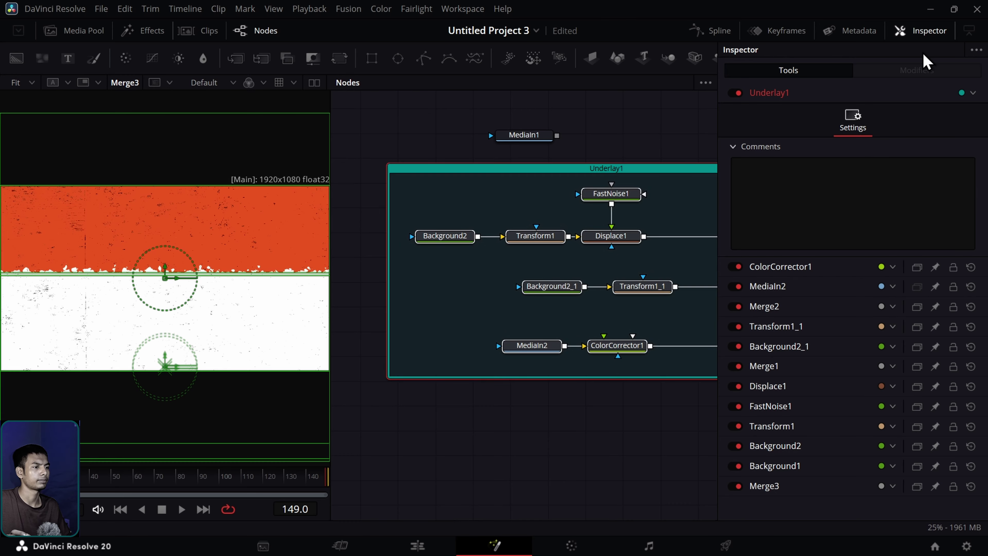
left_click(922, 30)
Step: Move the Underlay with its background nodes further left to free up space between MediaIn1 and MediaOut1
left_click_drag(757, 168, 558, 174)
scroll(809, 230, "down", 3)
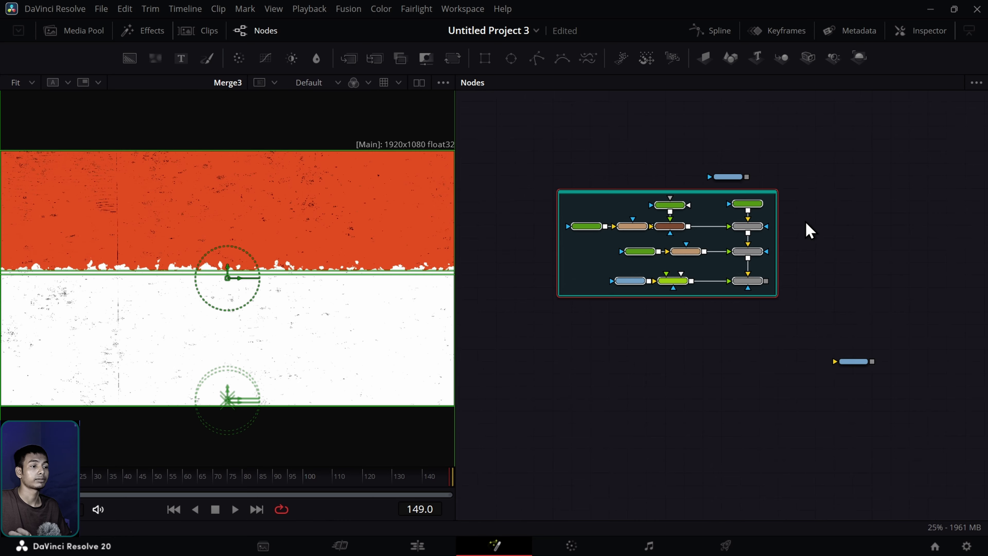
left_click_drag(820, 237, 737, 230)
left_click_drag(619, 194, 560, 193)
left_click(782, 233)
scroll(743, 243, "up", 3)
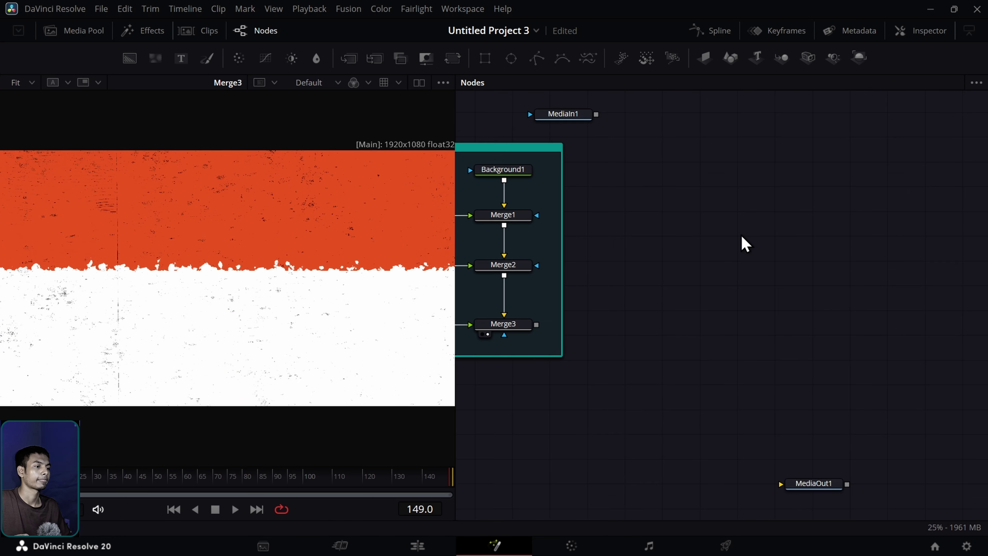
Step: Add a new Background node in the empty area of the node graph, view it, and set its Alpha to 0.0
left_click_drag(764, 245, 614, 290)
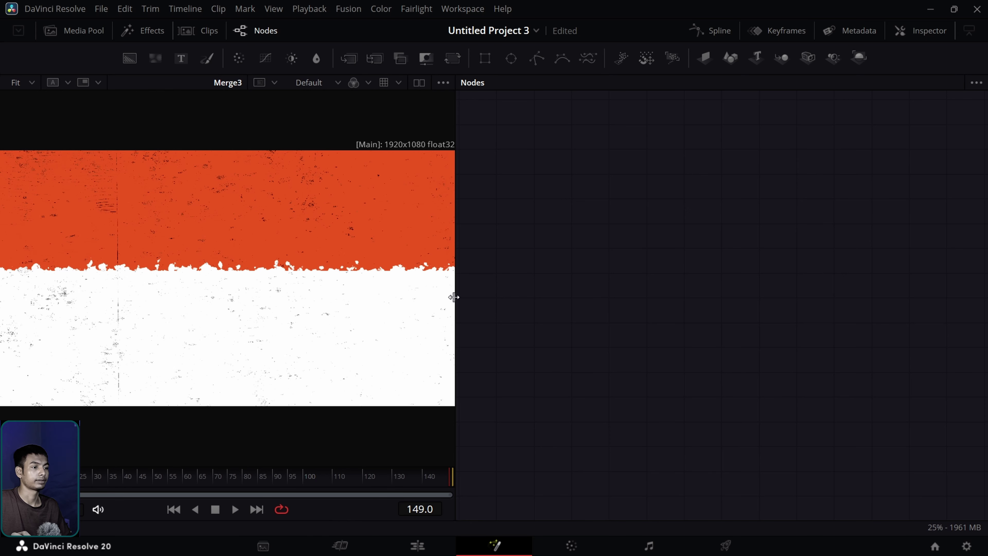
left_click_drag(454, 297, 425, 298)
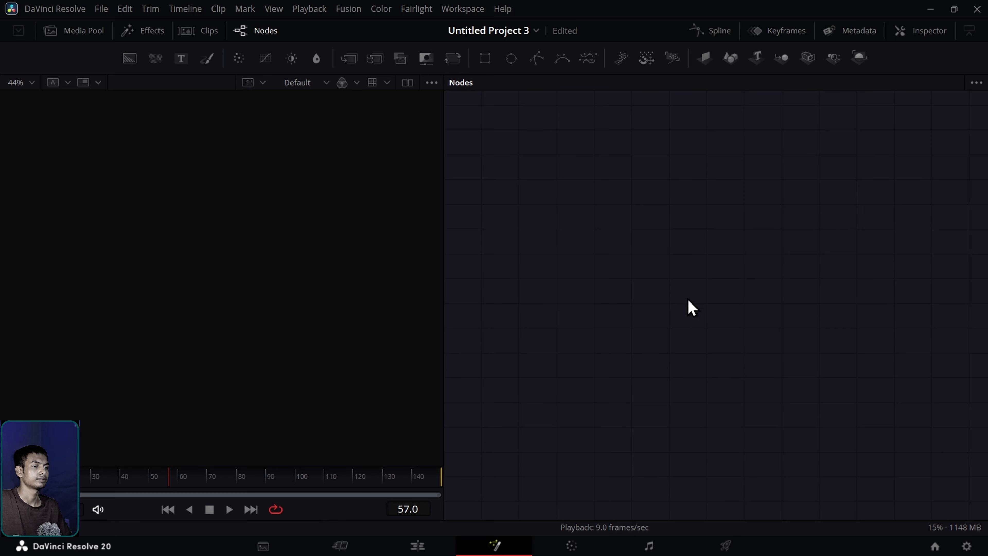
left_click_drag(155, 59, 167, 73)
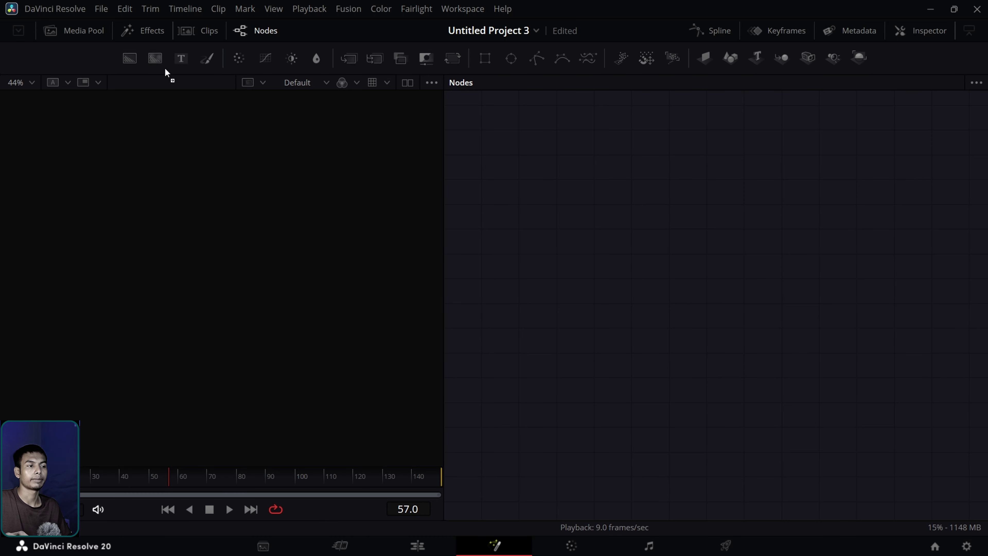
left_click_drag(719, 153, 405, 206)
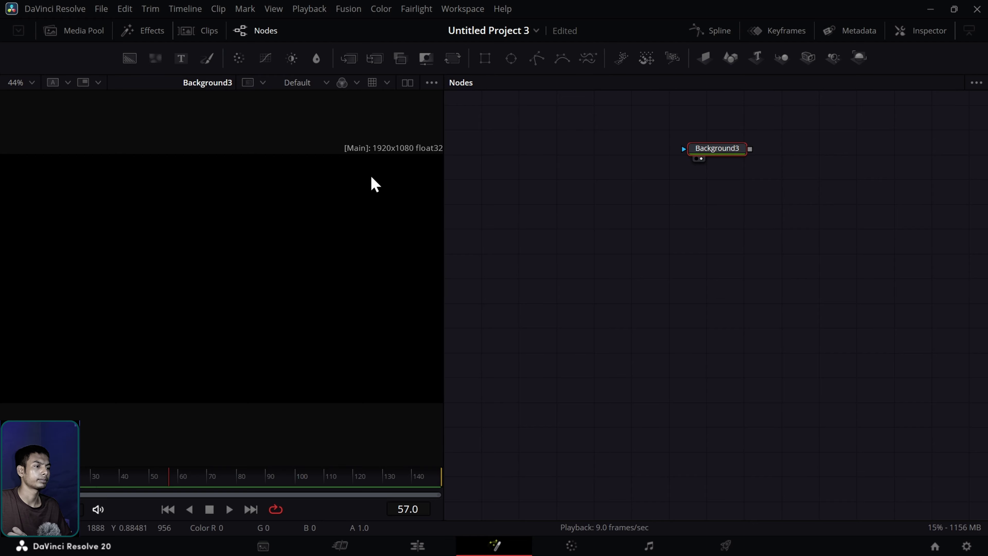
double_click(715, 155)
left_click_drag(903, 286, 818, 295)
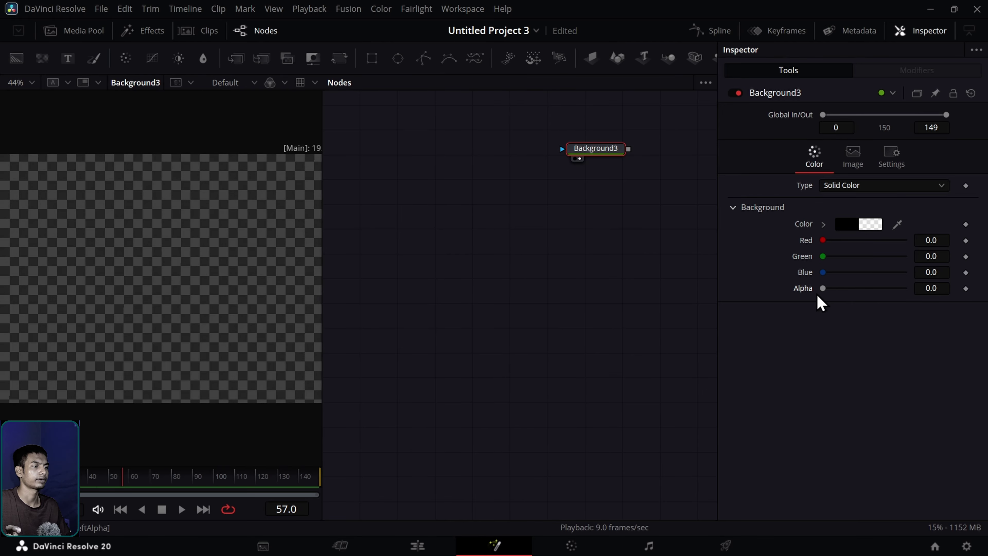
left_click(916, 32)
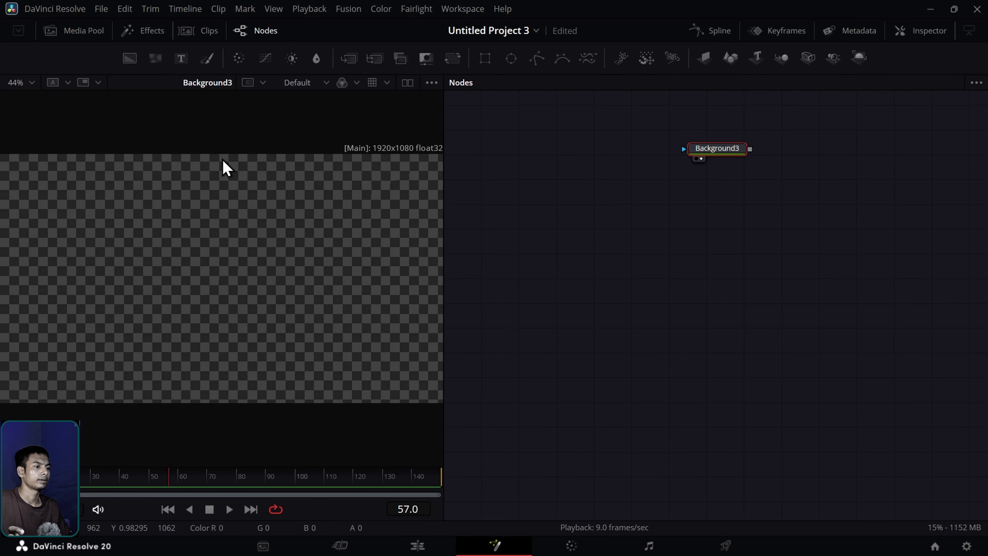
Step: Show the guides over the transparent background in the viewer
right_click(210, 255)
mouse_move(237, 301)
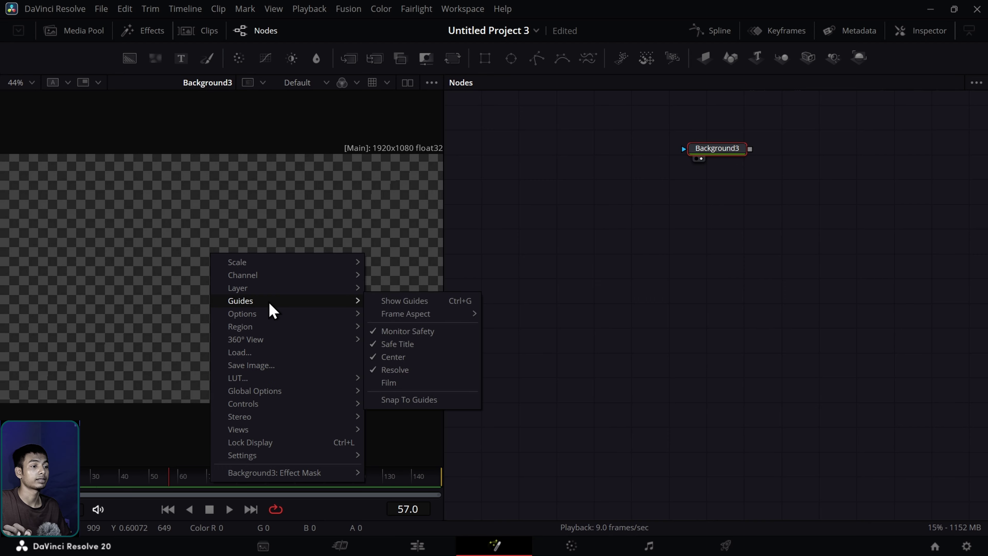
left_click(419, 307)
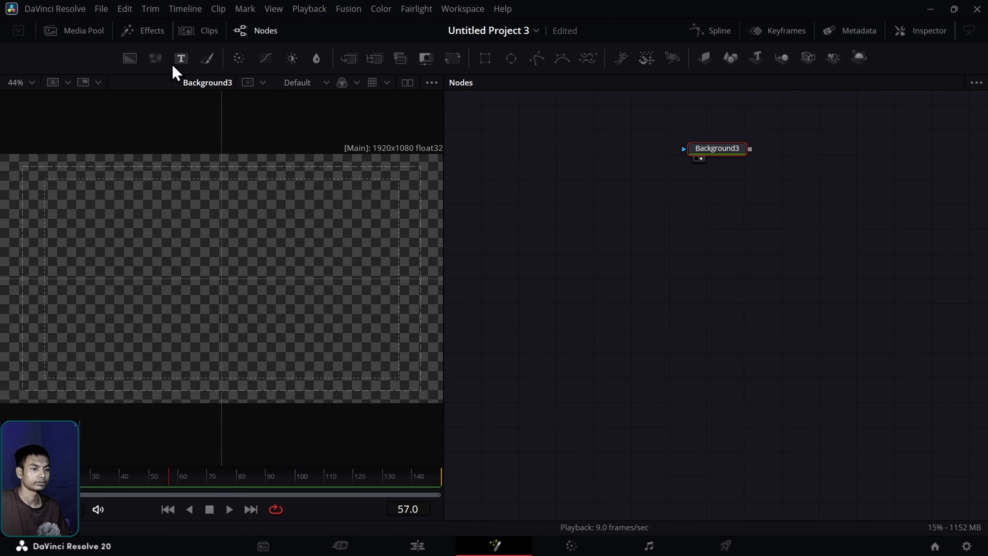
Step: Merge a new Text+ node over Background3 and rename the text node MOR_TEXT
left_click_drag(621, 197, 751, 155)
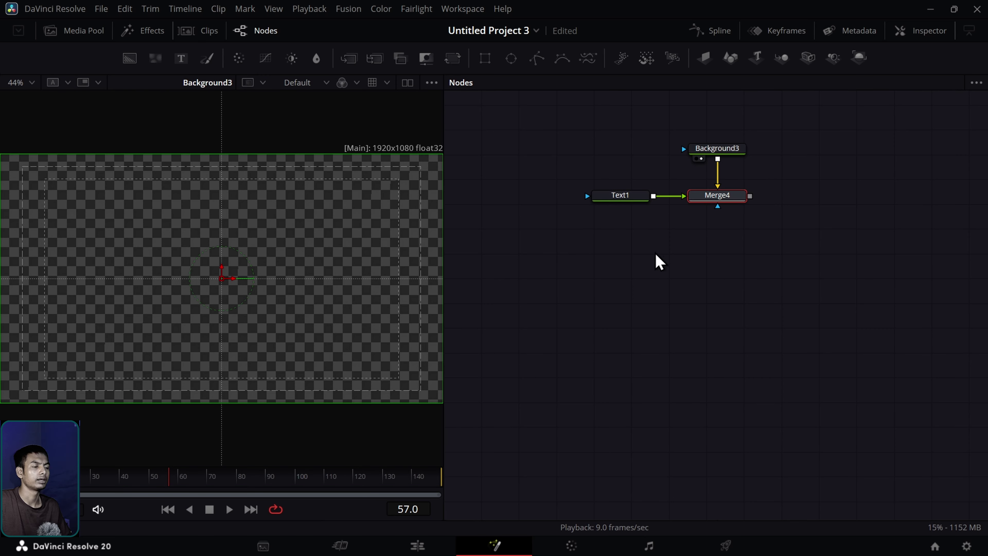
left_click_drag(655, 256, 744, 273)
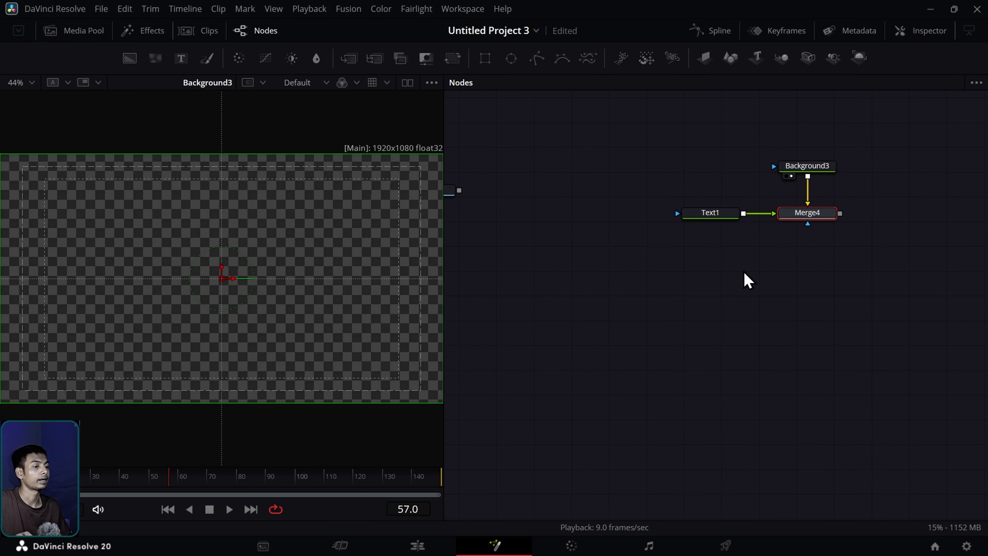
left_click(715, 218)
right_click(716, 219)
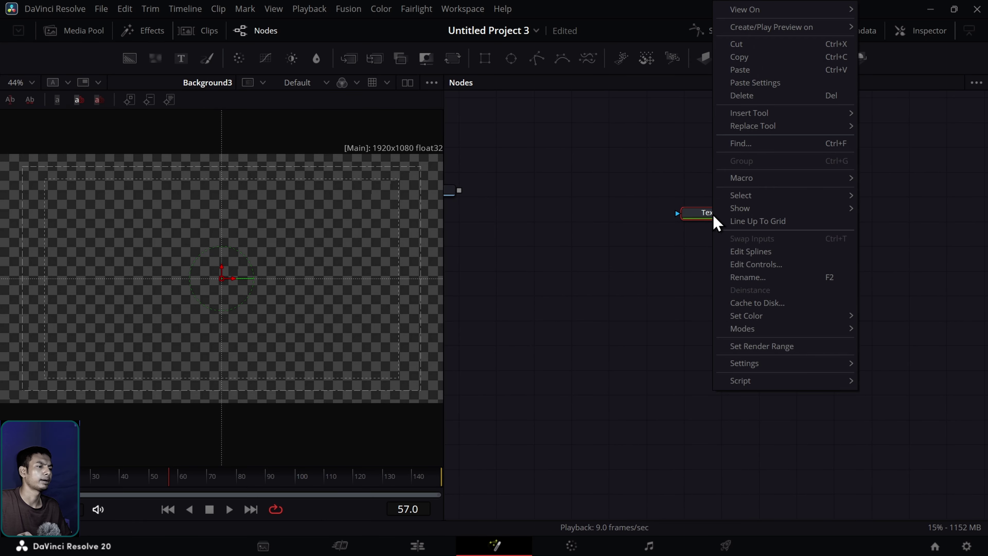
left_click(767, 283)
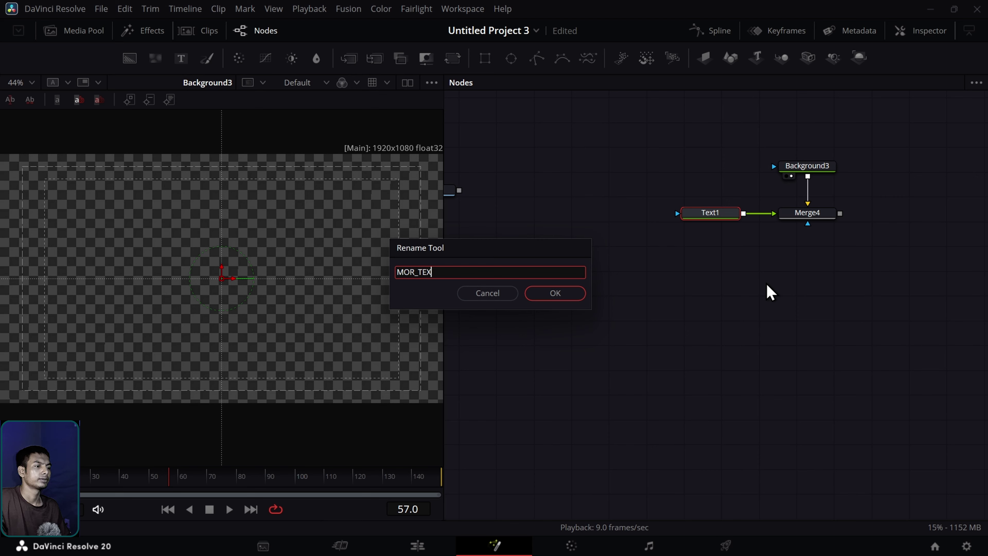
key("Return")
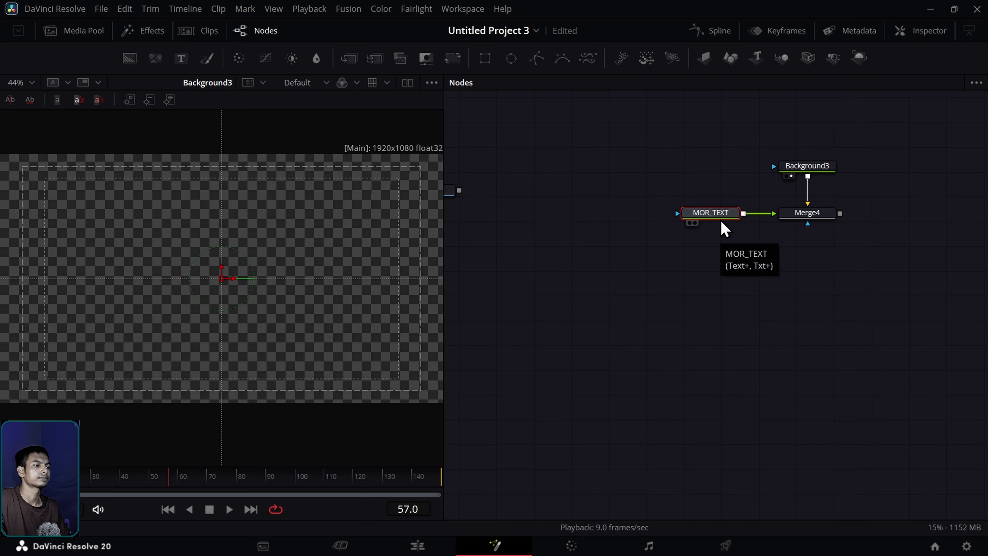
Step: View MOR_TEXT and enter the text VINTAGE at size 0.134, placed slightly above the frame's center
left_click_drag(725, 229, 296, 251)
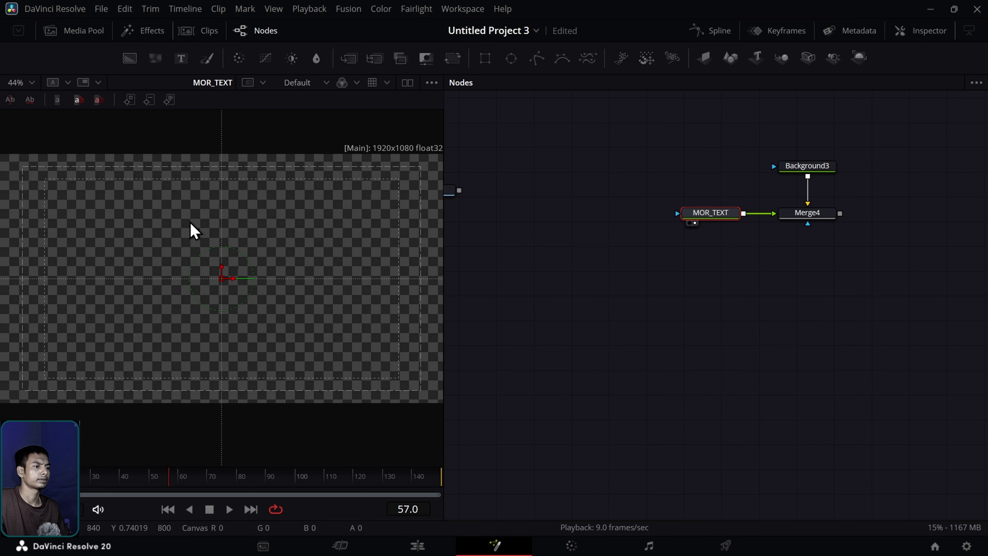
double_click(721, 215)
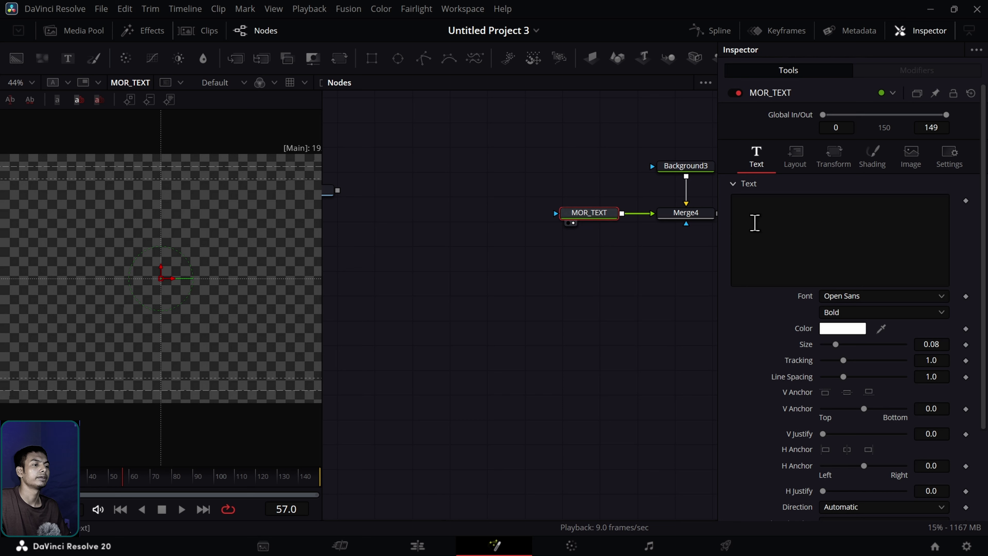
left_click(755, 223)
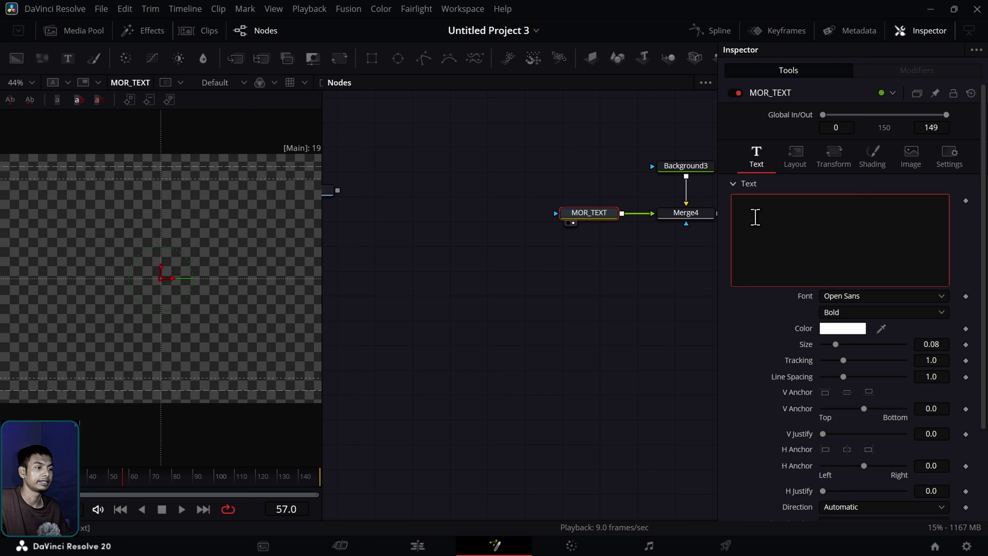
type("VINT")
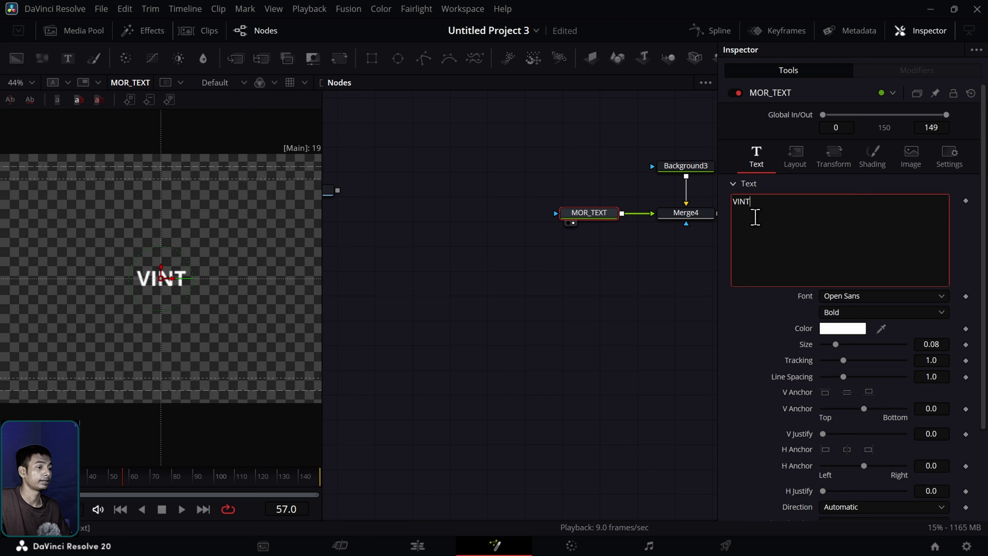
type("AGE")
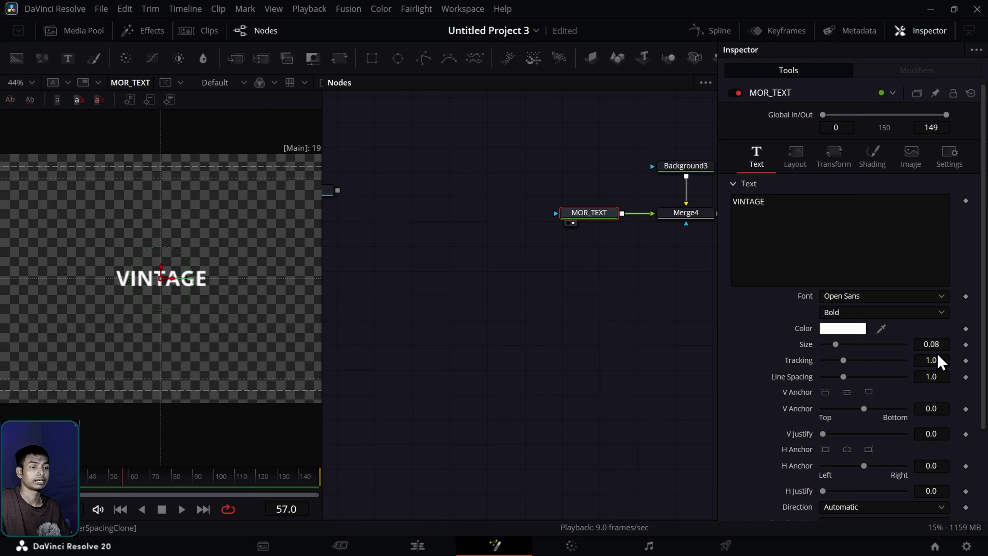
left_click_drag(932, 344, 956, 344)
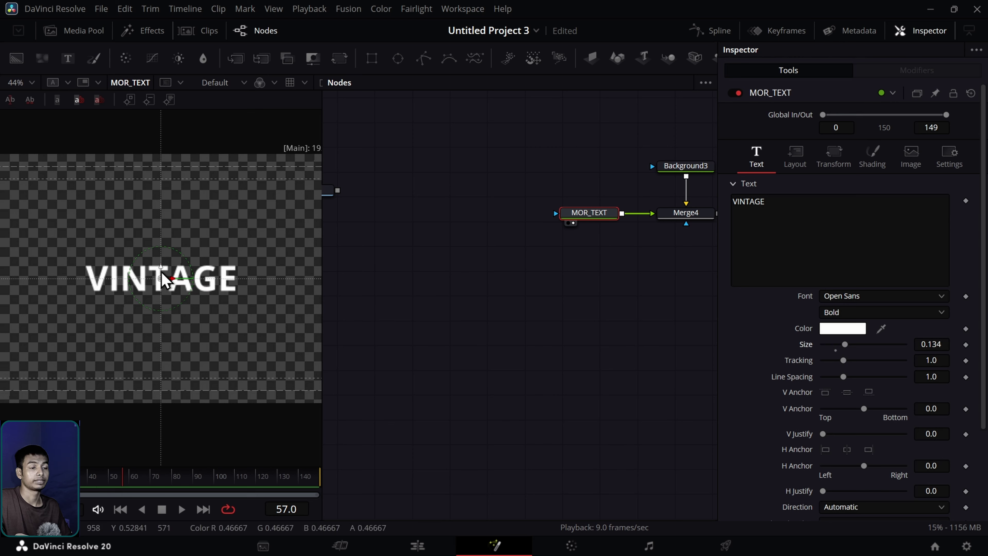
left_click_drag(160, 278, 164, 265)
Step: Try the Oswald font on the VINTAGE text, then settle on Oups
left_click(874, 298)
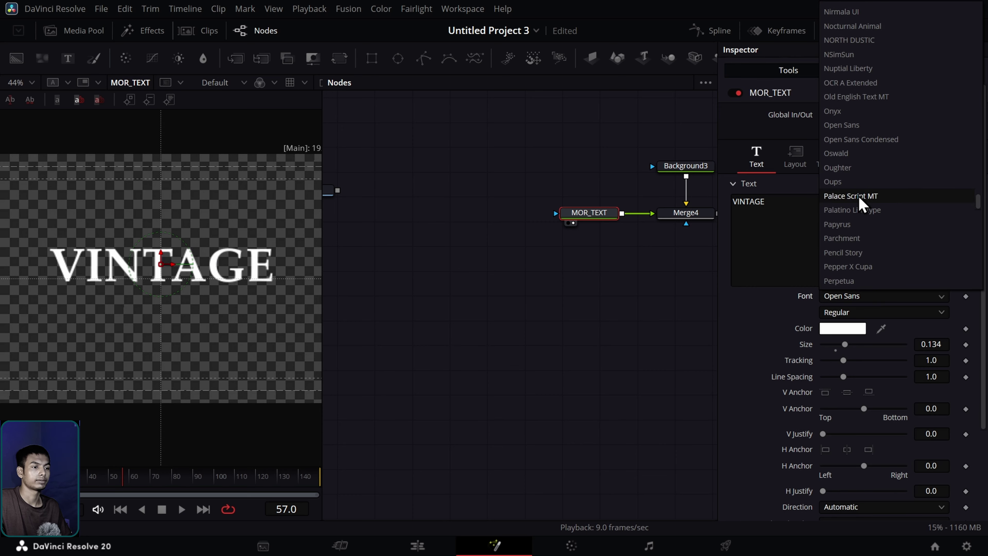
left_click(856, 153)
left_click(871, 296)
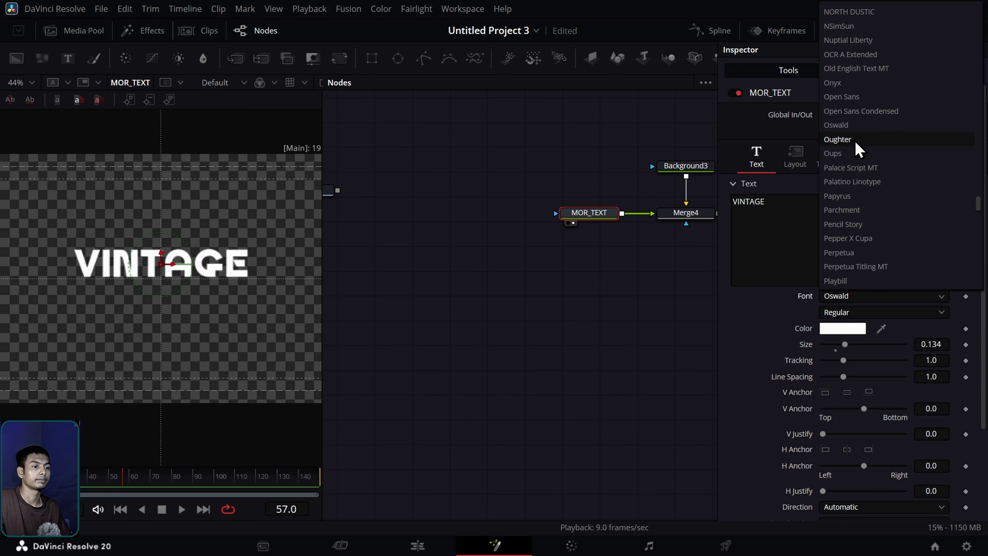
left_click(852, 154)
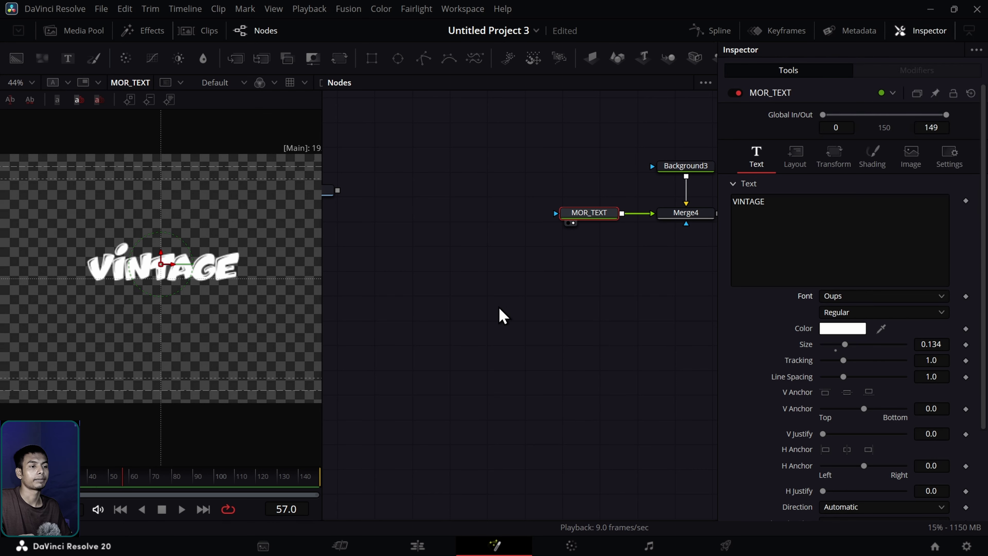
Step: Nudge the VINTAGE text slightly further up and enlarge it to size 0.2528
left_click(502, 316)
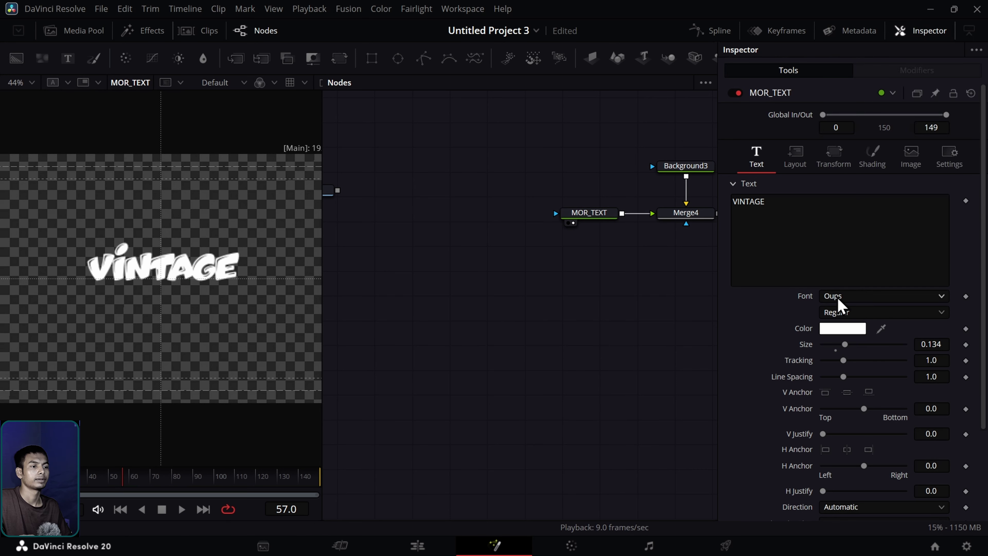
scroll(623, 273, "right", 2)
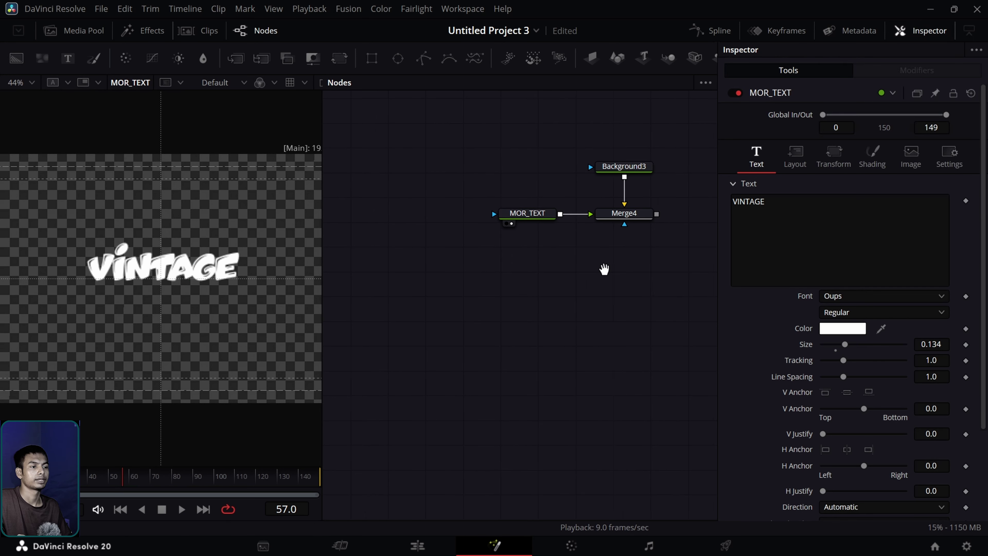
left_click(523, 216)
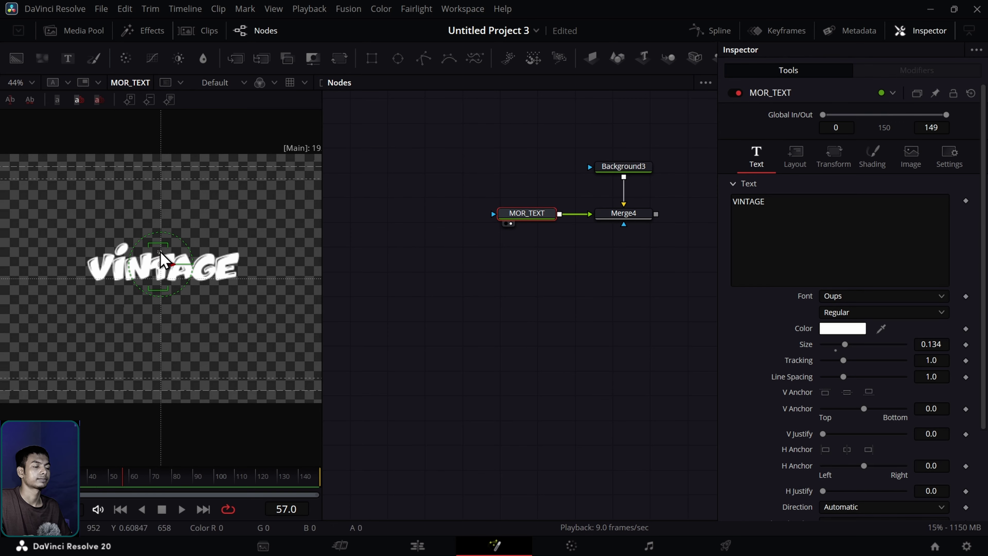
left_click_drag(161, 253, 161, 249)
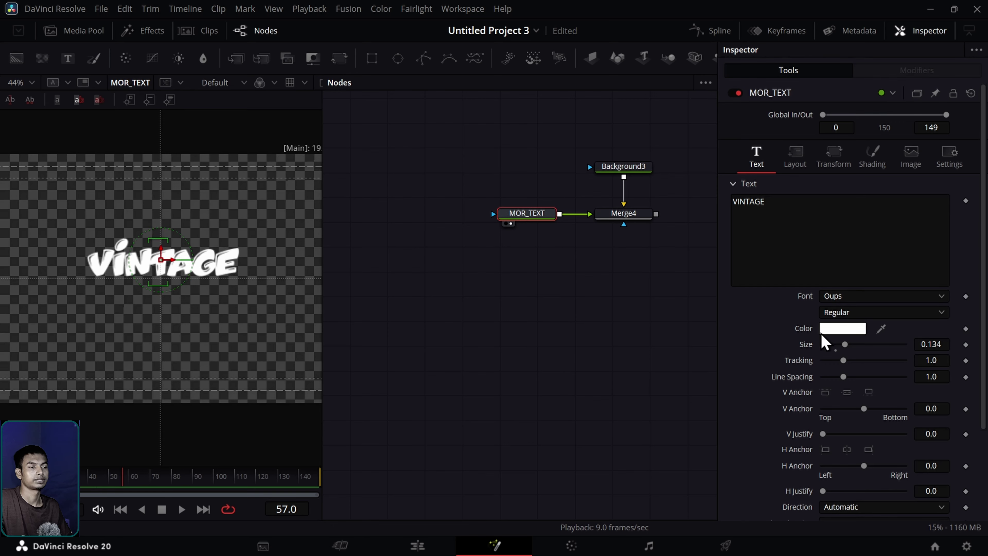
left_click_drag(921, 343, 962, 343)
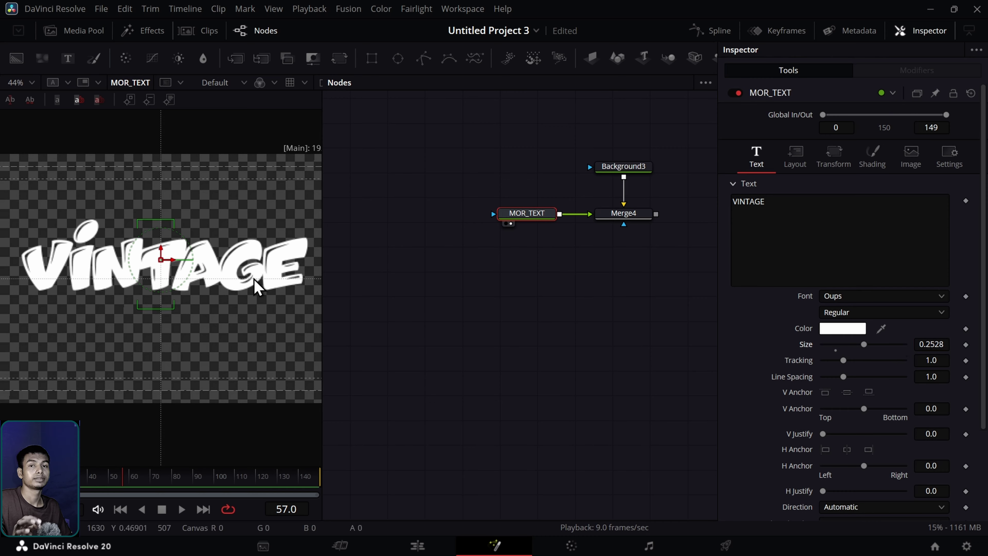
Step: Move the VINTAGE text slightly further up in the frame and fit the whole image in the viewer
left_click_drag(162, 253, 162, 237)
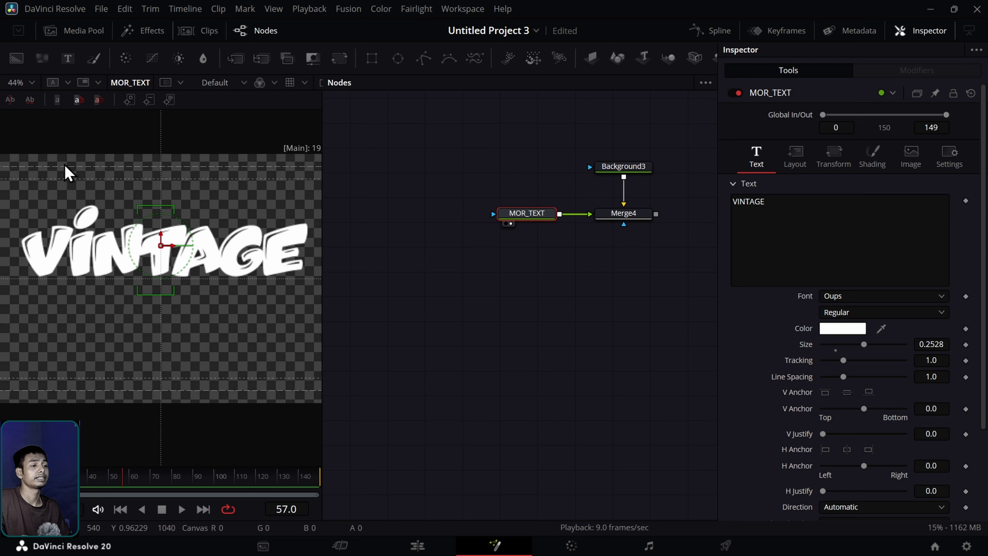
left_click(31, 83)
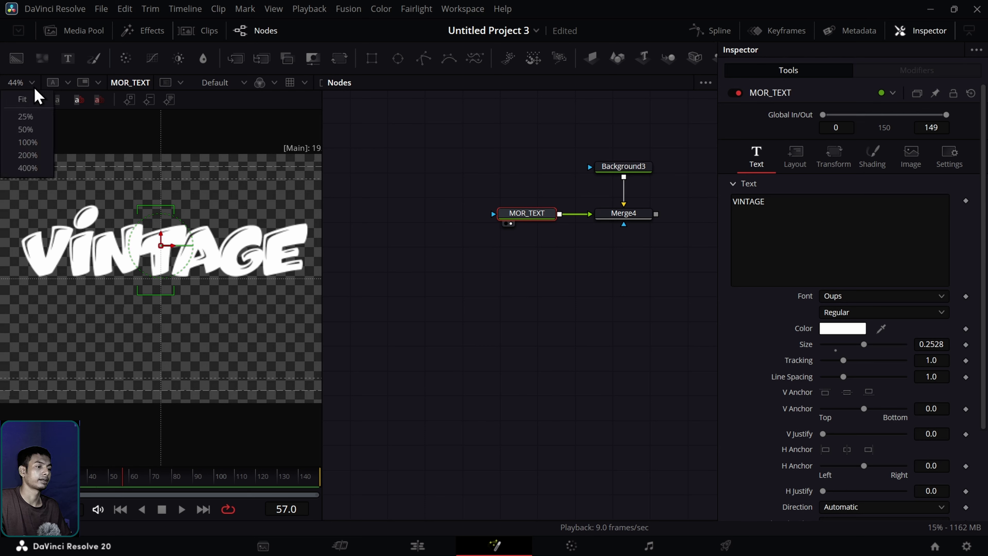
left_click(28, 98)
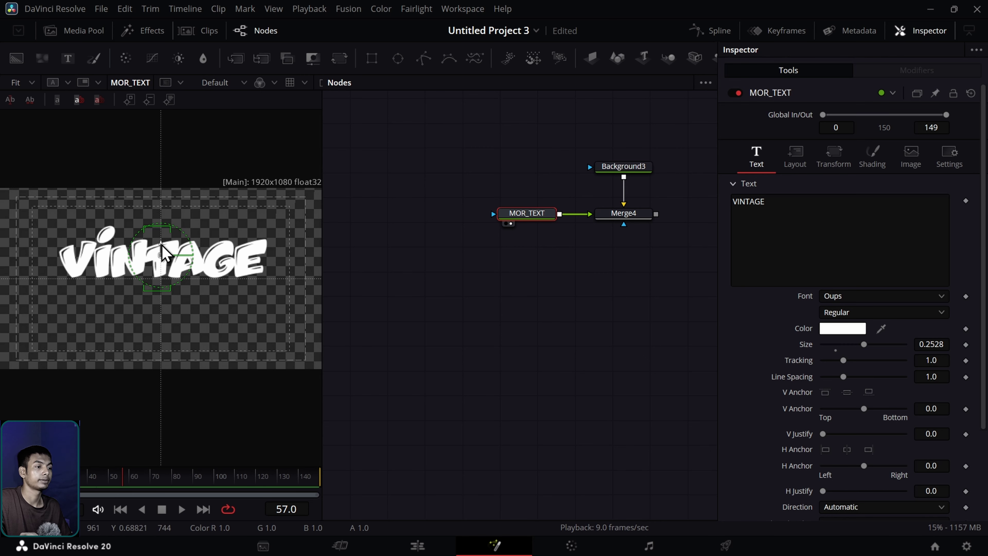
left_click(490, 298)
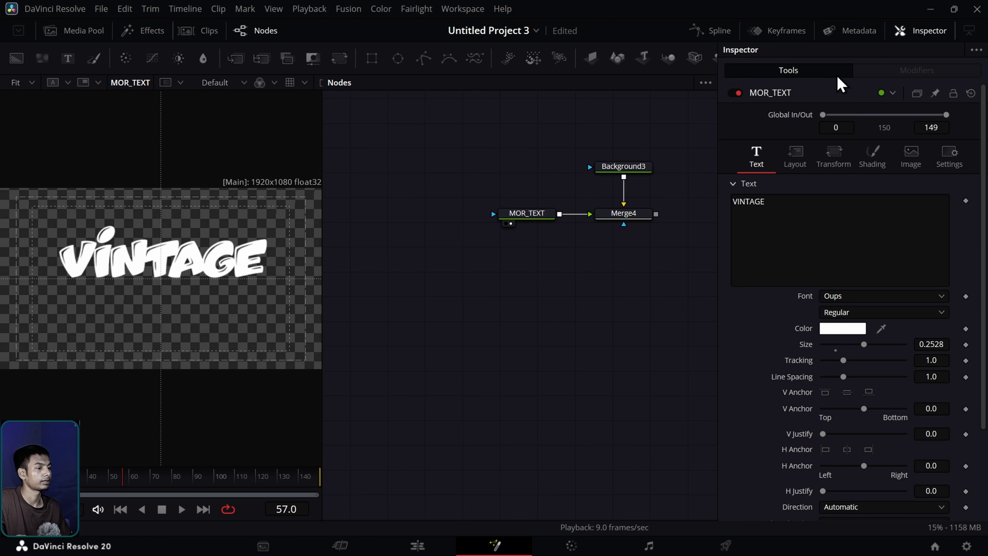
left_click(908, 32)
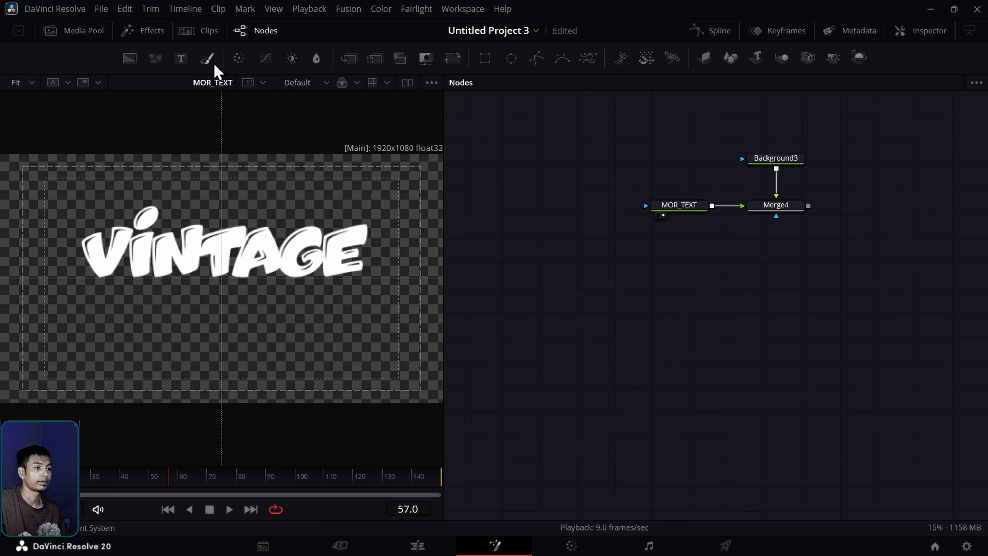
Step: Add a second Text+ node, rename it MOR_TEXT2, and merge it over the Merge4 output
key("ctrl+9")
left_click_drag(71, 65, 561, 243)
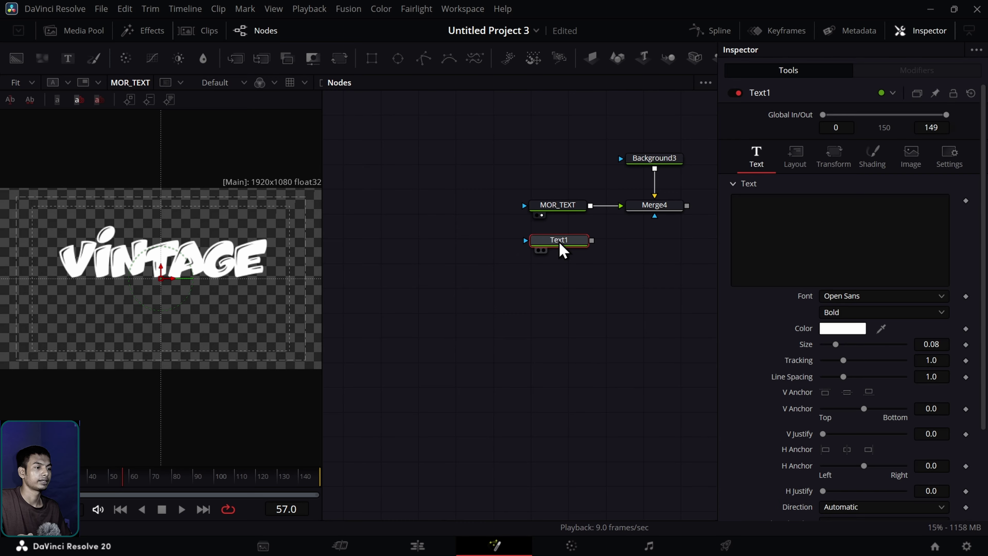
right_click(562, 248)
left_click(643, 288)
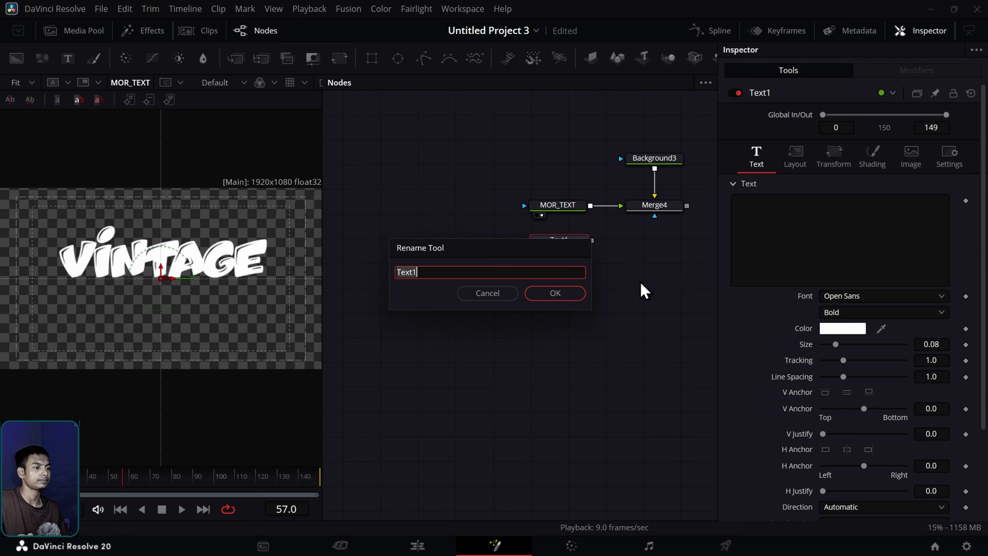
type("MOR")
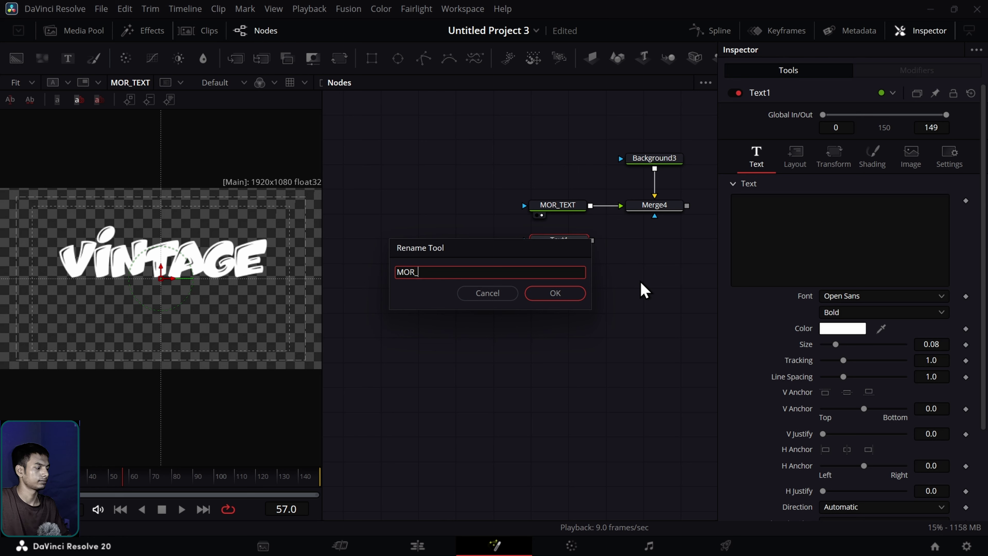
type("_TE")
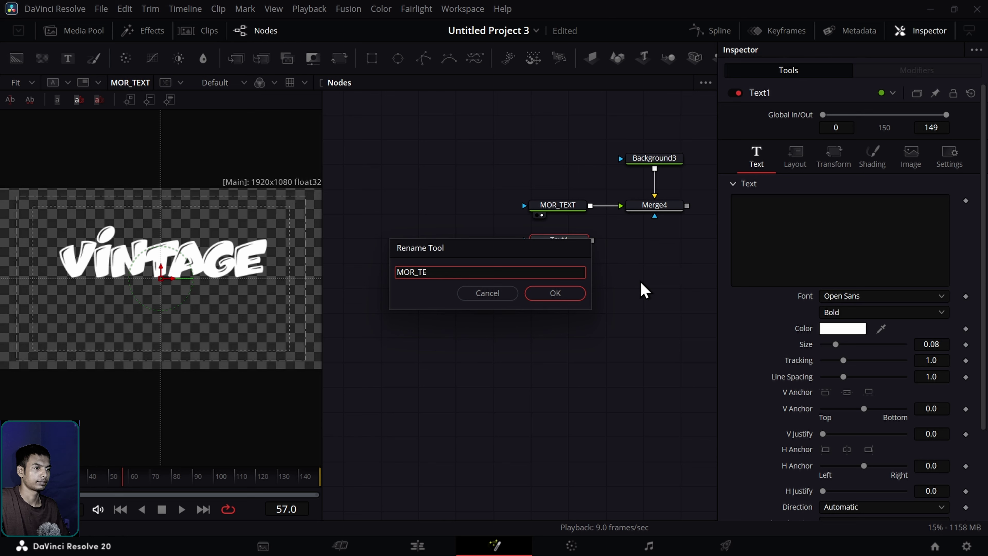
type("XT2")
key("Return")
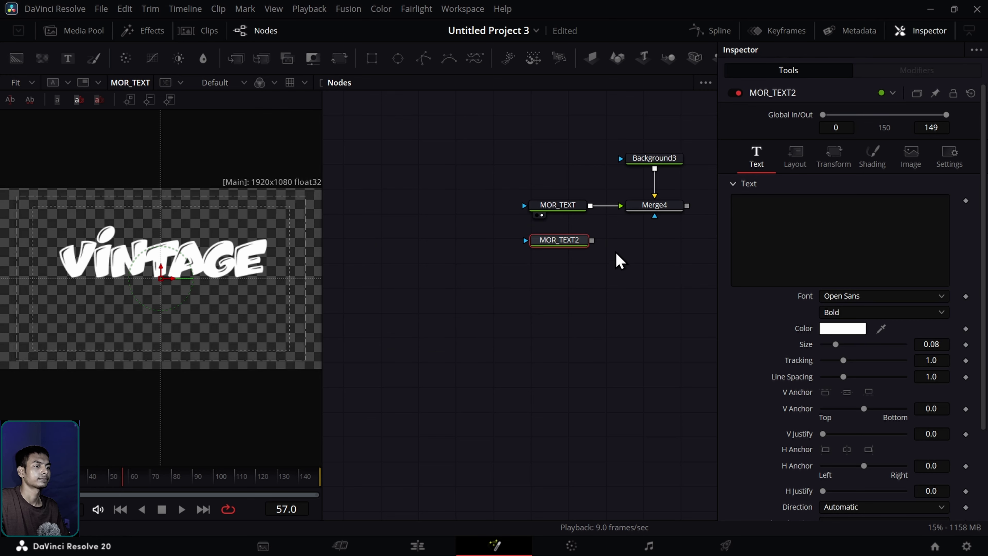
left_click_drag(592, 241, 687, 206)
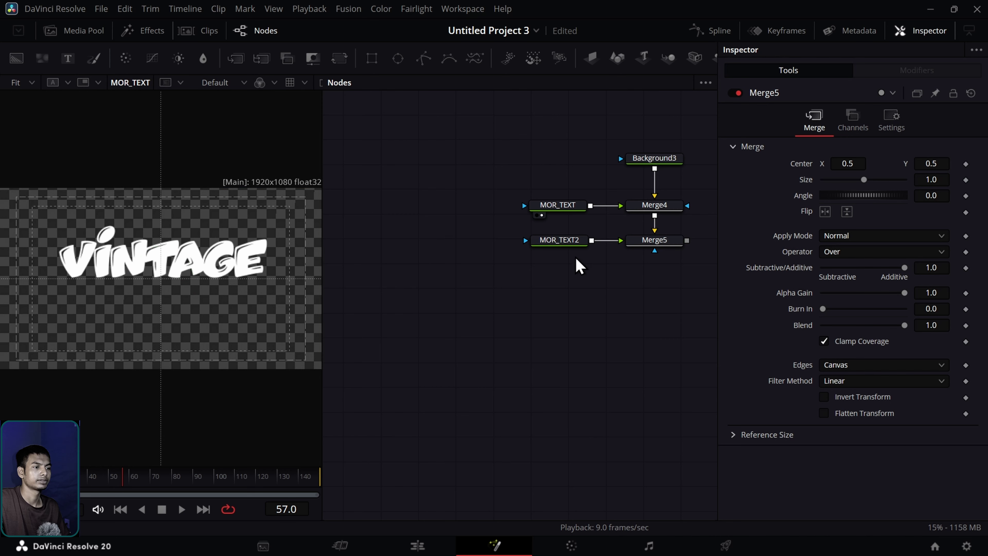
Step: Enter the text MORNING in MOR_TEXT2 and view Merge5, with the word placed just below VINTAGE
left_click(567, 246)
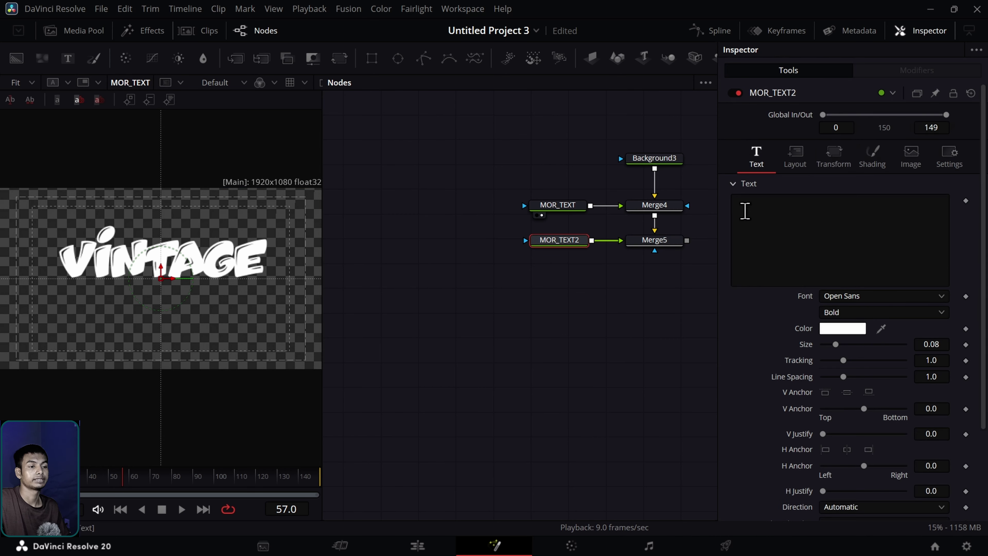
left_click(758, 209)
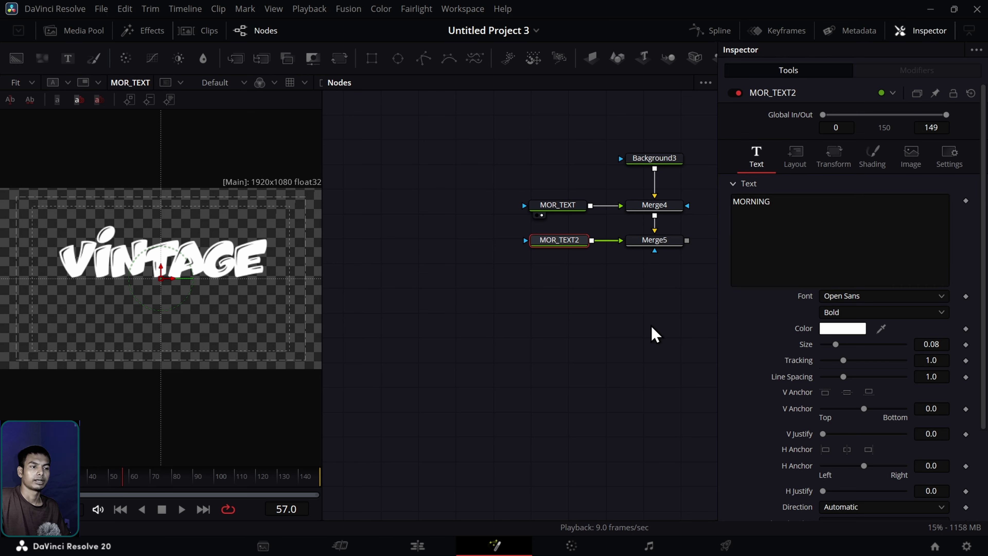
left_click_drag(661, 248, 161, 293)
Step: Set the font of the MORNING text to Playfull Rocket
left_click(846, 300)
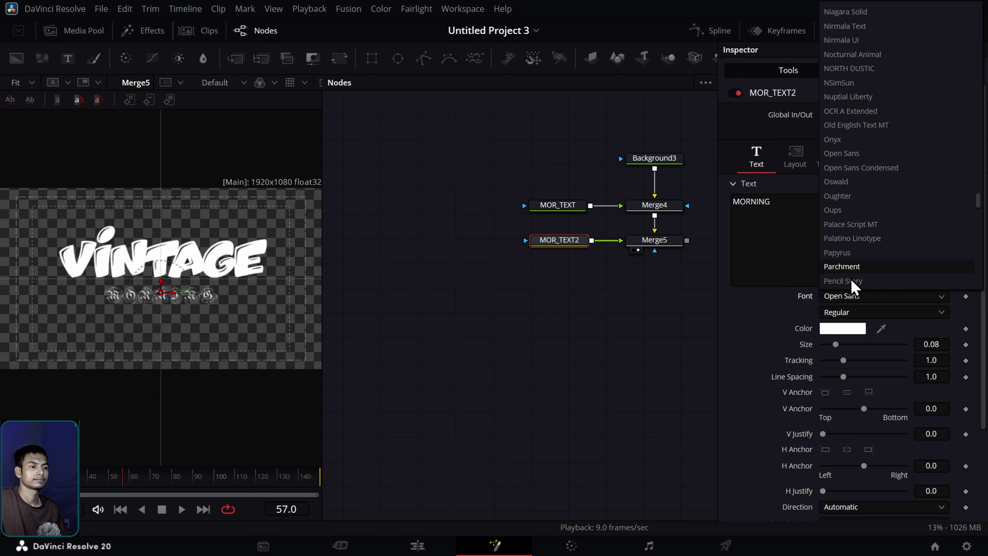
scroll(833, 117, "down", 5)
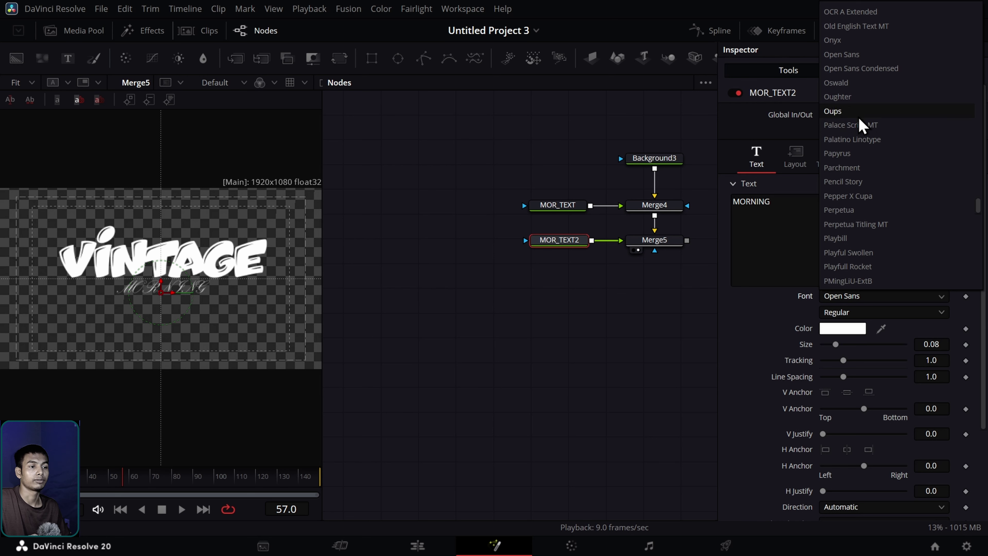
scroll(866, 203, "down", 1)
scroll(866, 228, "down", 4)
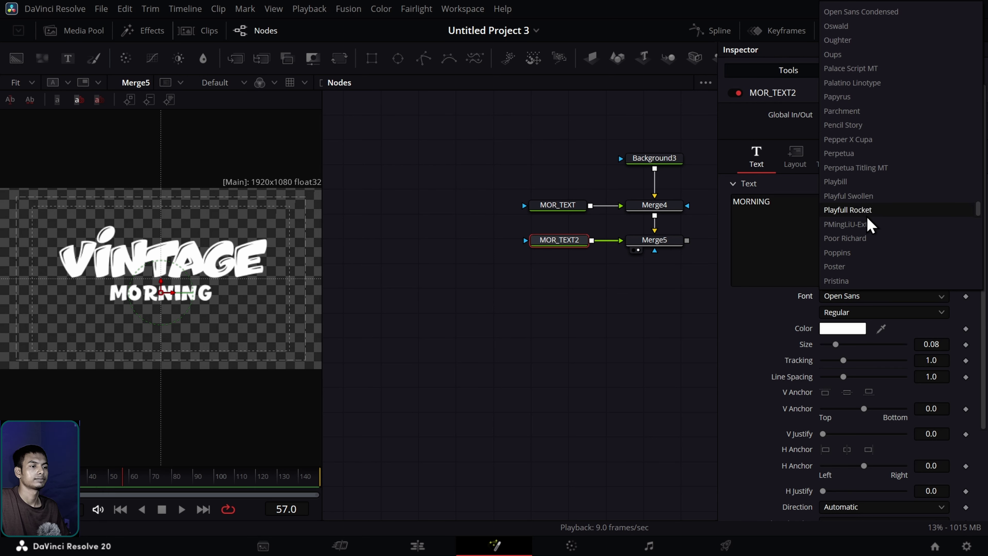
left_click(864, 215)
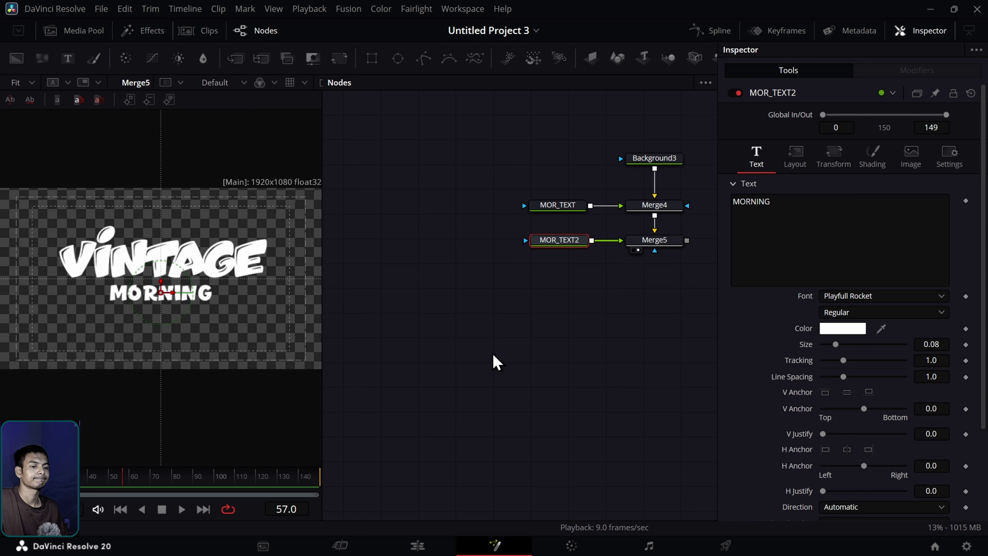
left_click(496, 362)
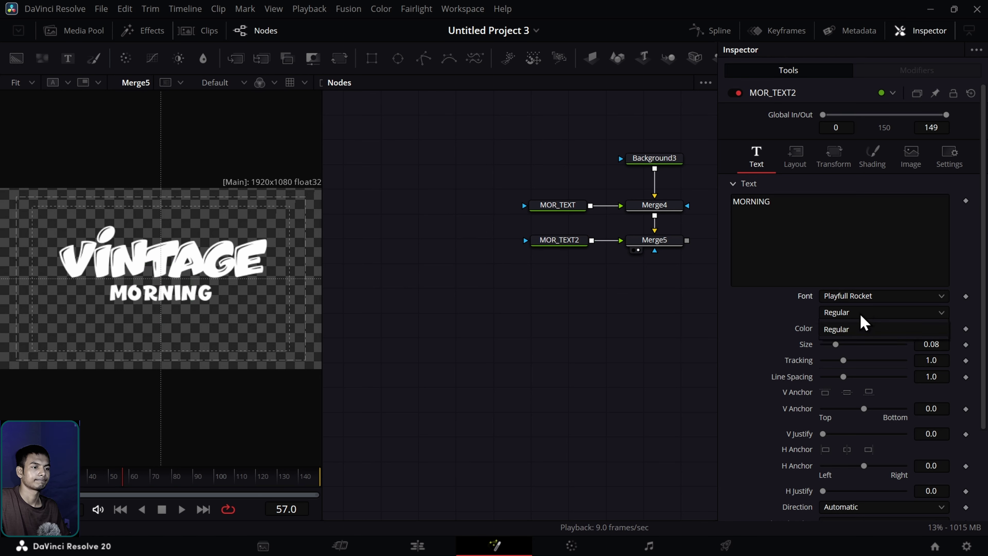
Step: Enlarge the MORNING text to size 0.1949 and move it slightly down beneath VINTAGE
mouse_move(934, 345)
left_mouse_down()
mouse_move(987, 344)
mouse_move(933, 344)
left_mouse_up()
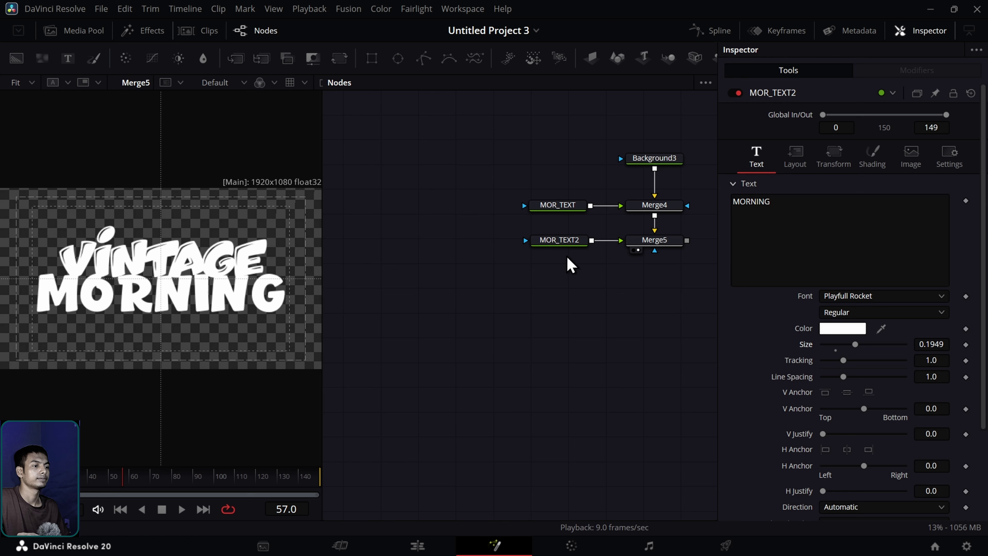
left_click(553, 241)
left_click_drag(163, 287, 164, 295)
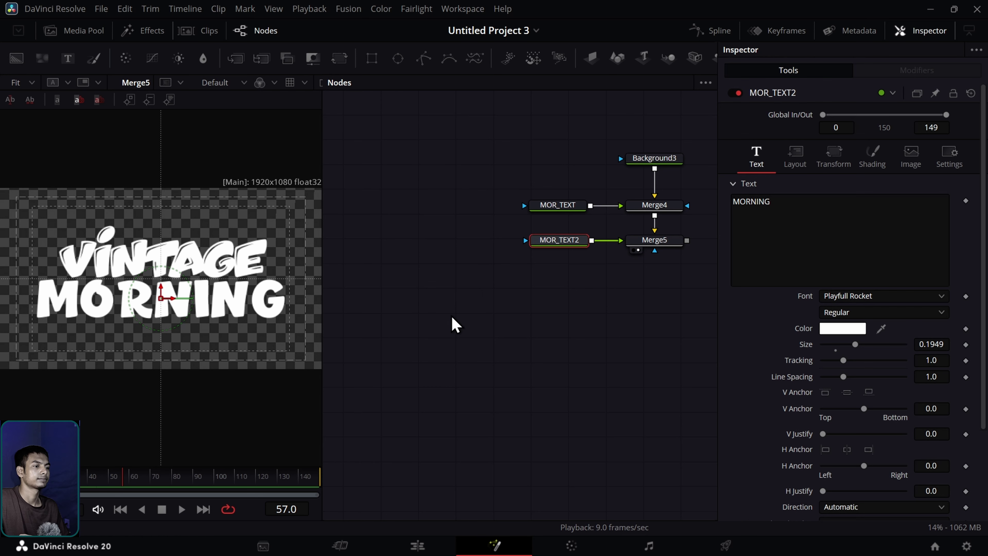
left_click(452, 324)
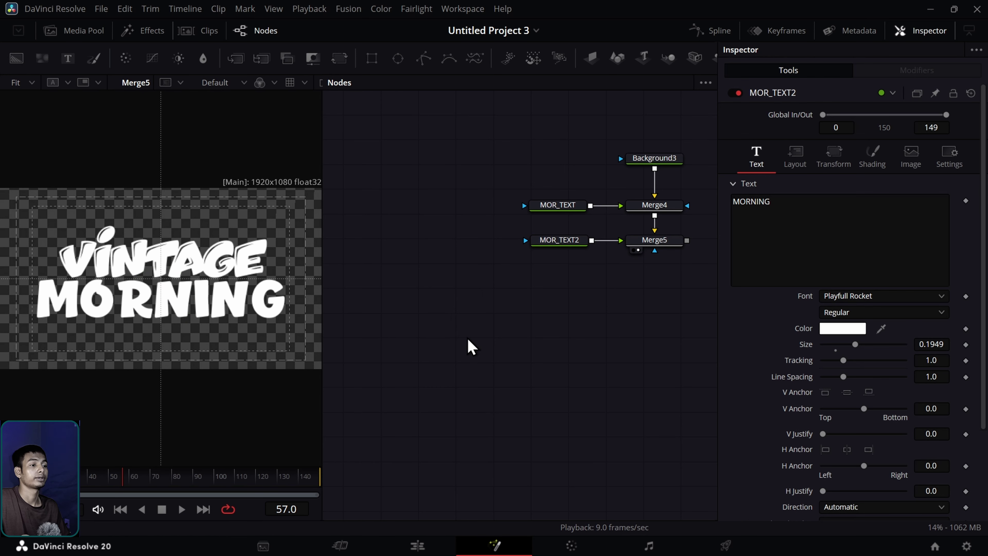
left_click(934, 34)
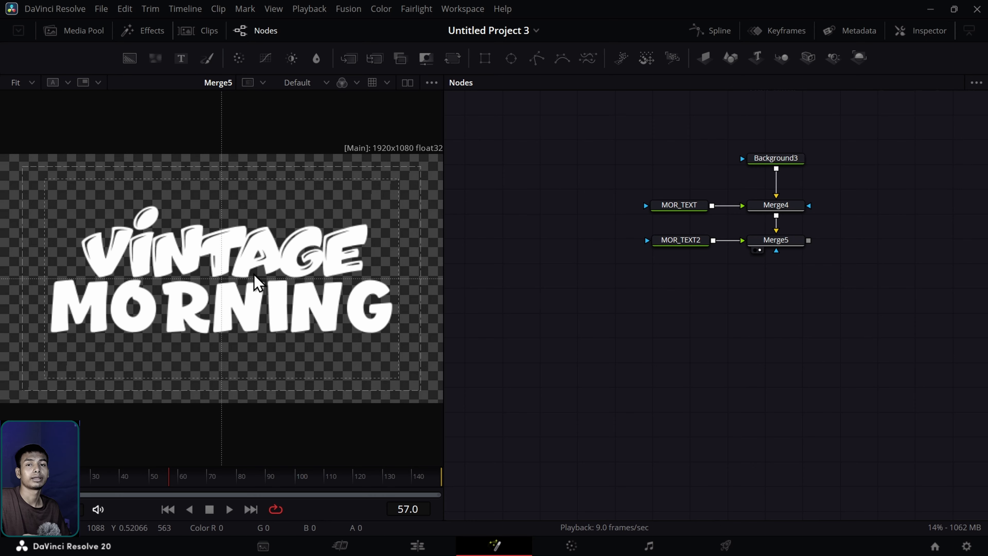
Step: View the background group's Merge3 output and sample its white area as the color of the VINTAGE text
left_click_drag(653, 302, 891, 323)
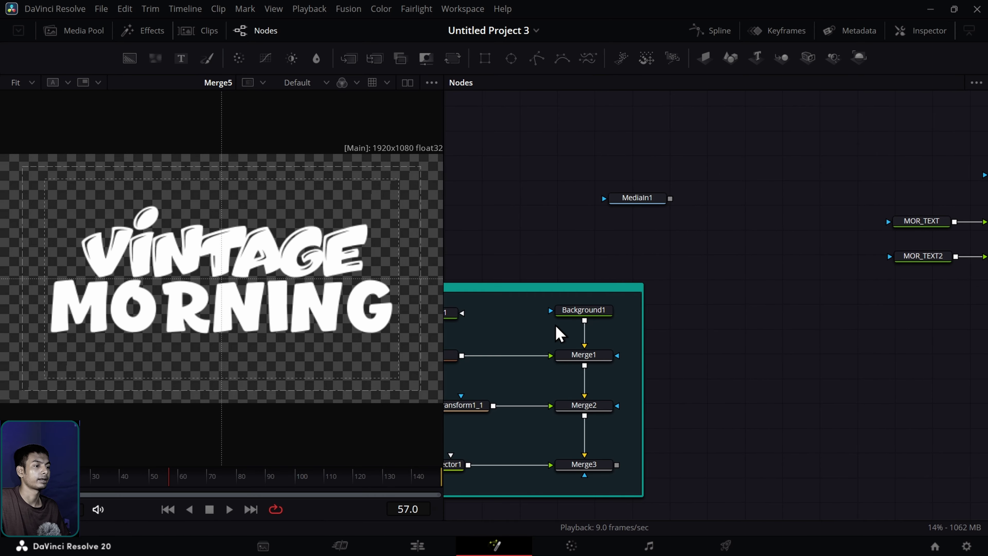
left_click_drag(586, 316, 290, 322)
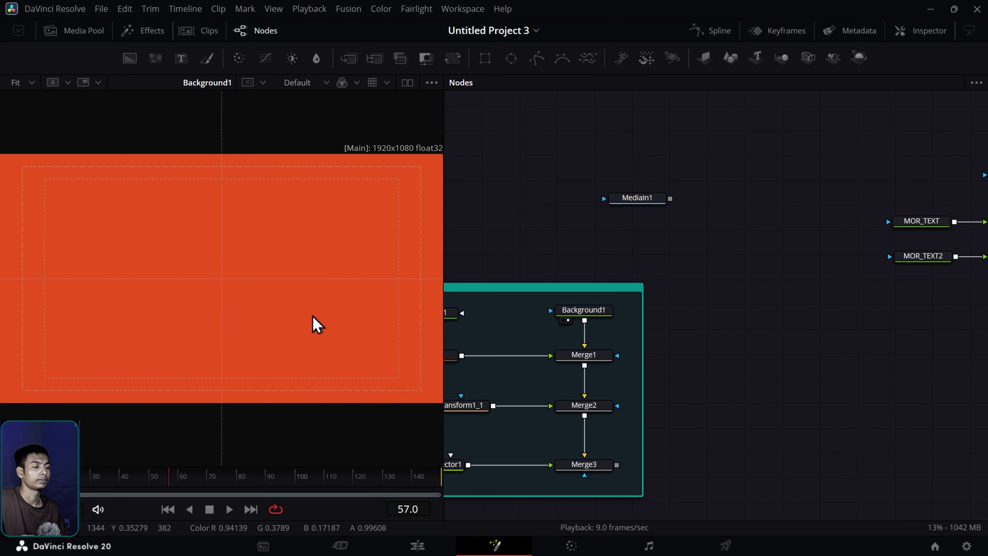
left_click_drag(577, 465, 258, 334)
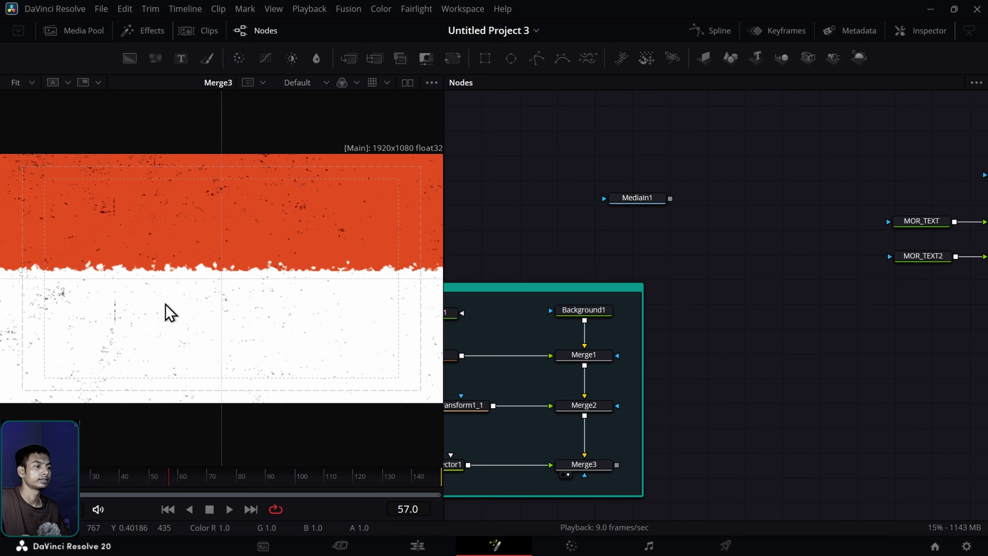
left_click_drag(790, 291, 903, 179)
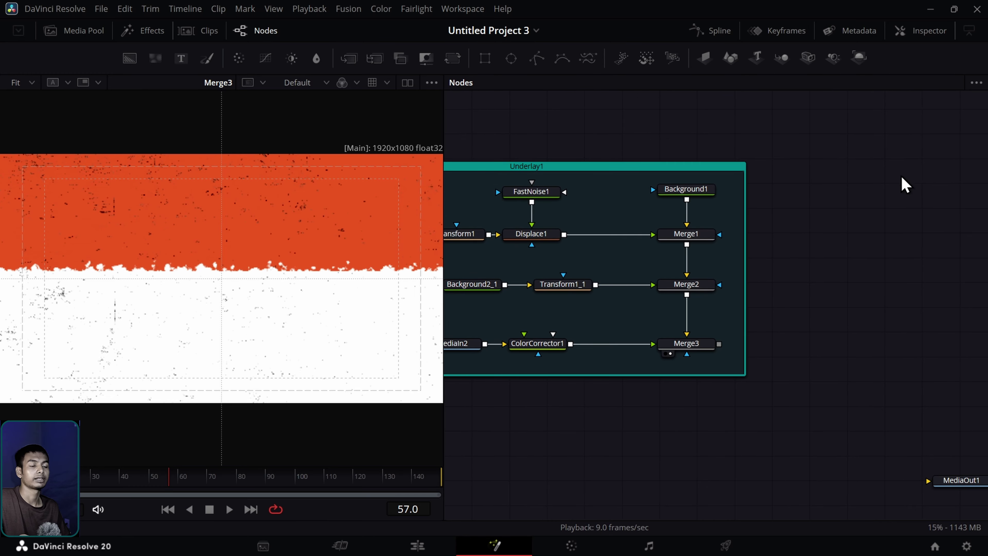
left_click_drag(832, 217, 702, 298)
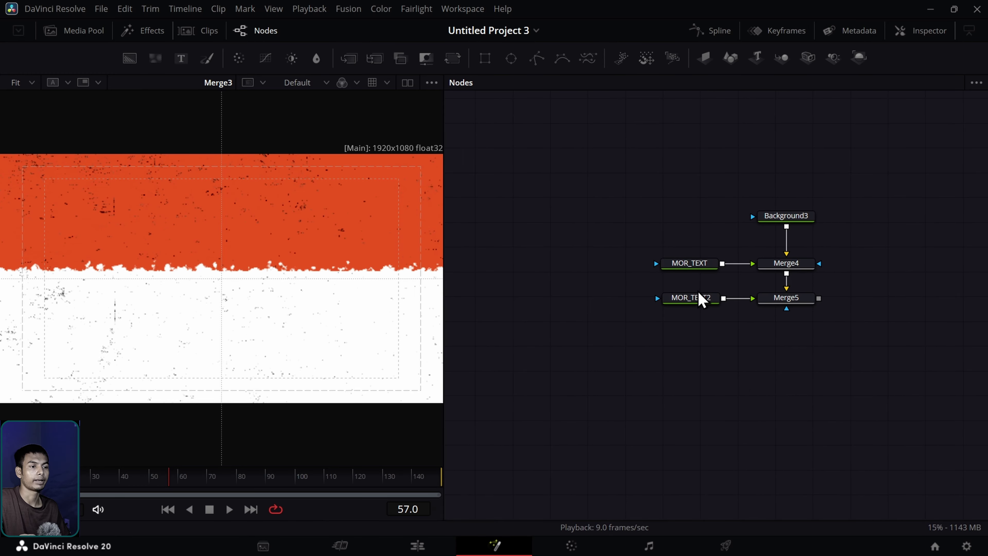
left_click(698, 269)
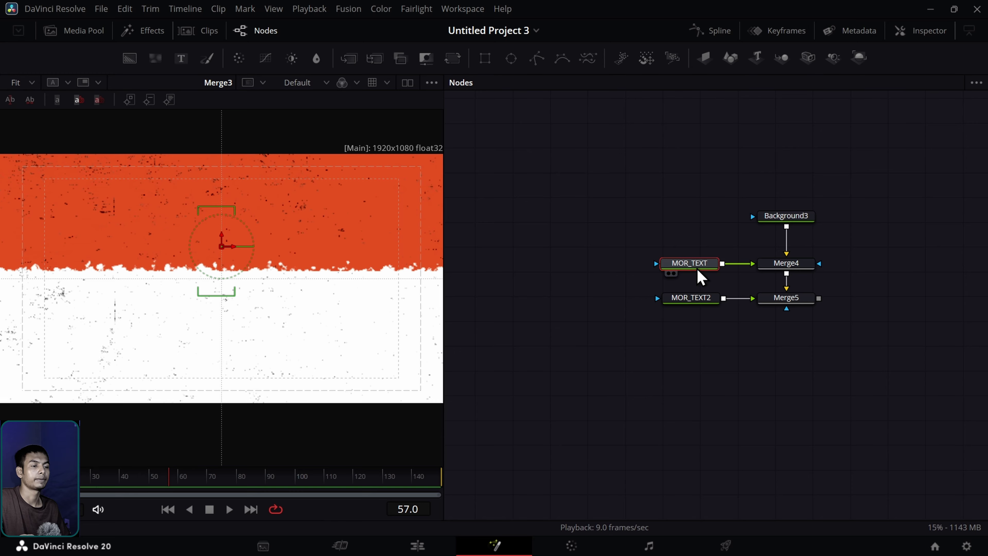
double_click(699, 269)
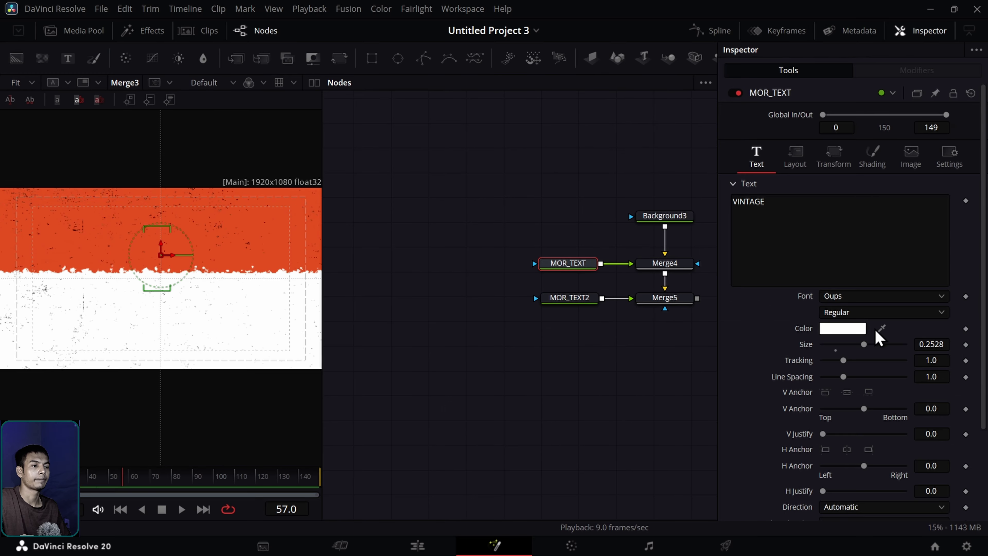
left_click_drag(881, 329, 290, 307)
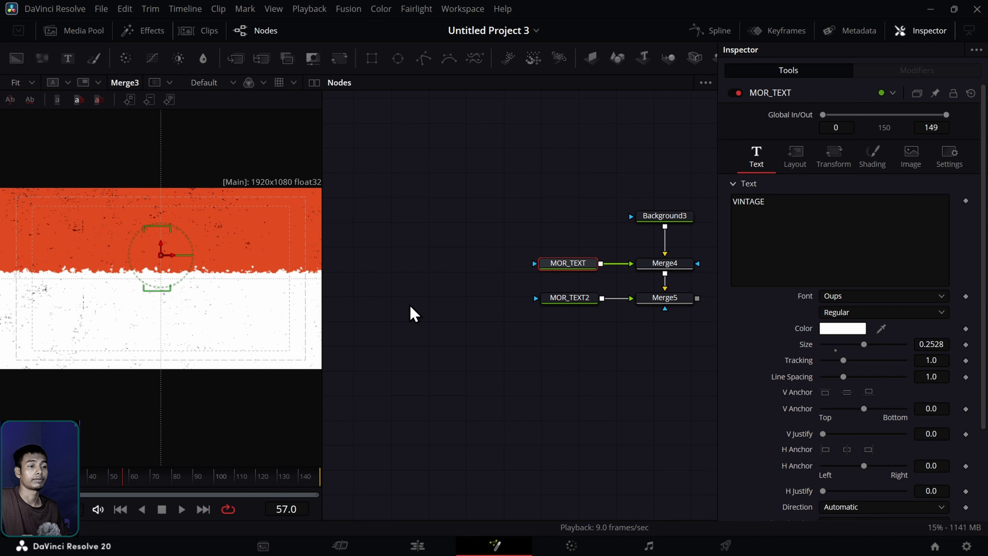
Step: Color the MORNING text with the orange sampled from the background, then view Merge5
left_click(577, 304)
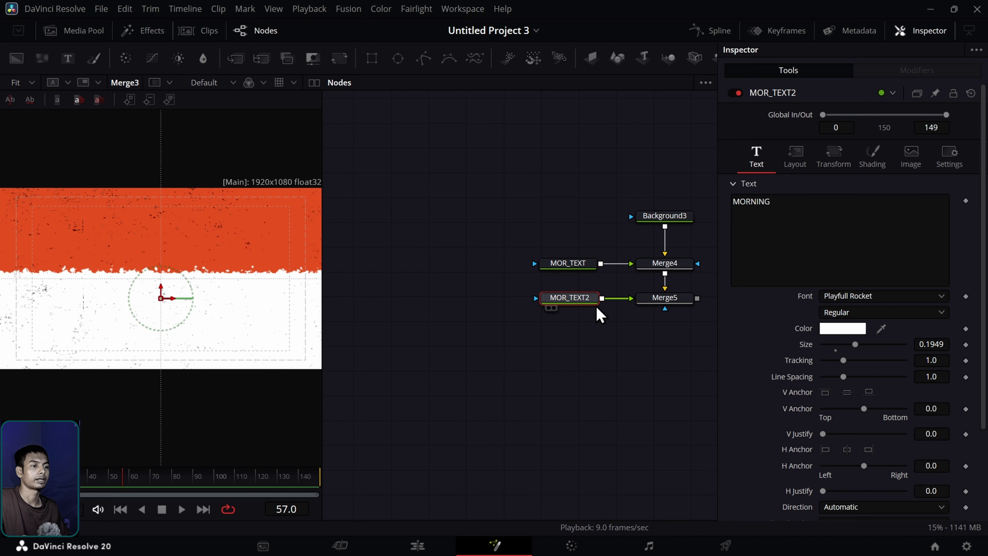
left_click_drag(881, 329, 765, 329)
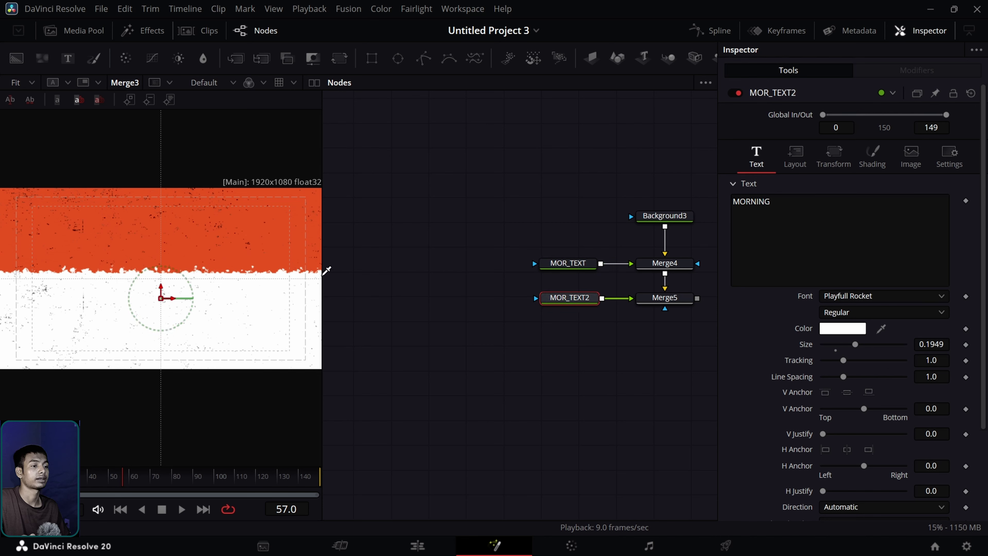
left_click_drag(327, 270, 286, 267)
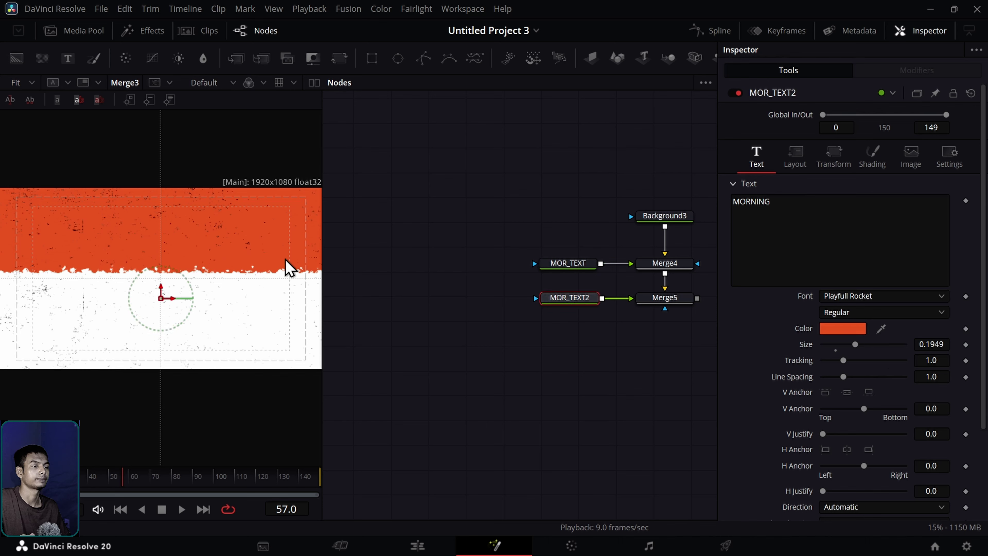
left_click(914, 31)
left_click_drag(792, 300, 324, 269)
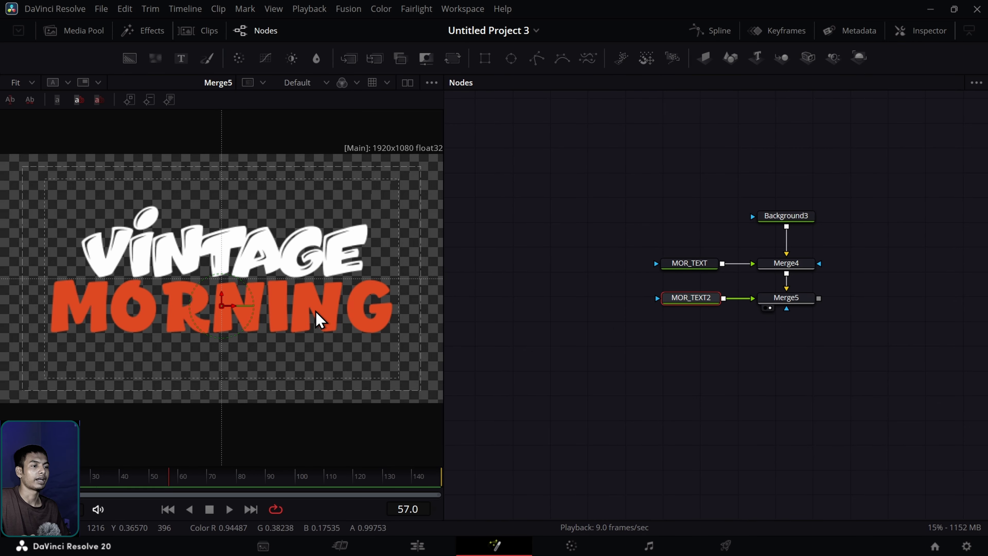
left_click(784, 354)
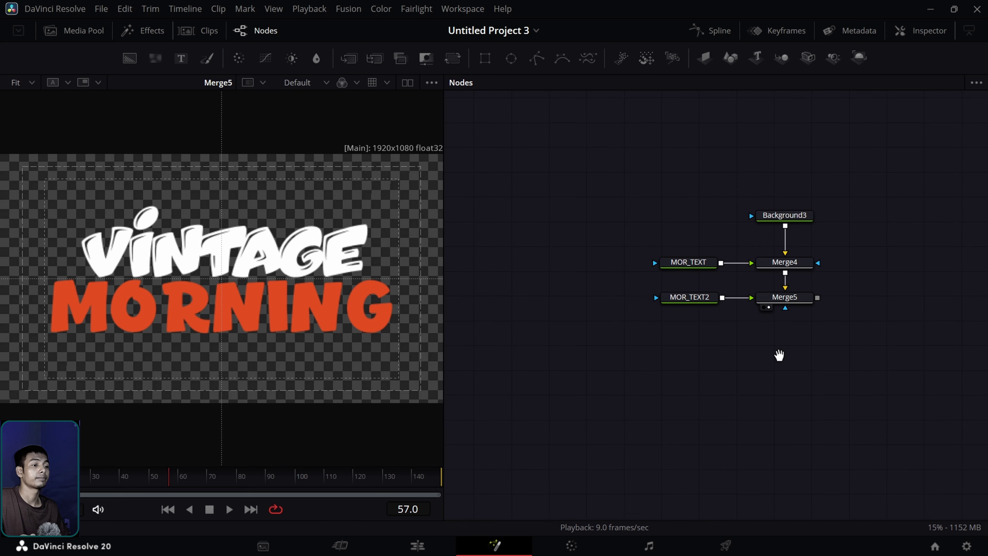
Step: Set the timeline playback resolution to Full
left_click_drag(777, 354, 772, 320)
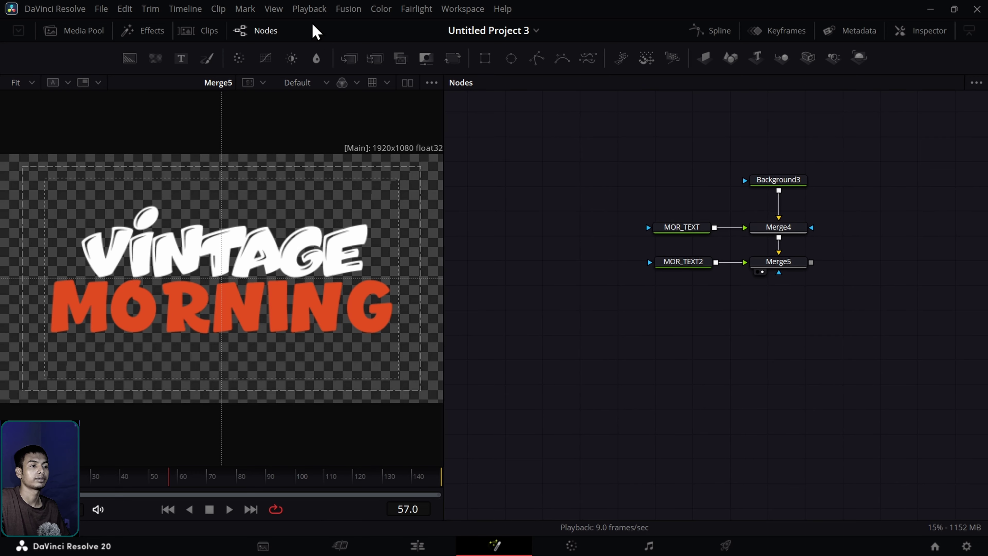
left_click(310, 9)
mouse_move(472, 55)
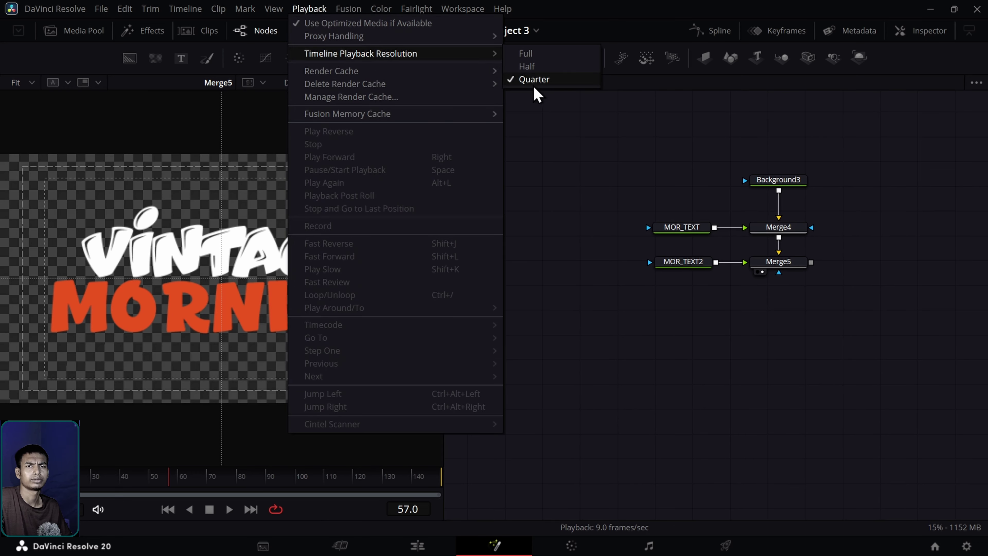
left_click(555, 161)
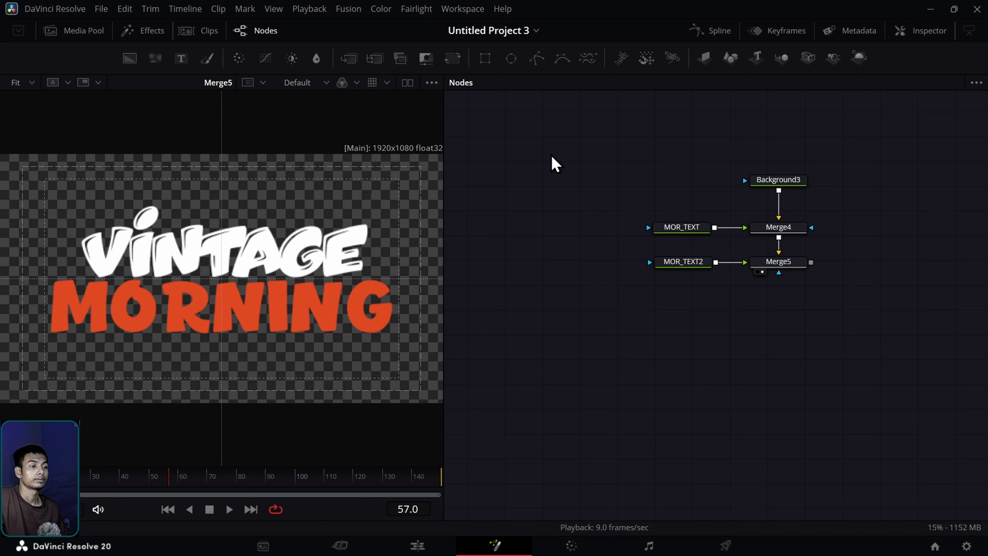
left_click(310, 9)
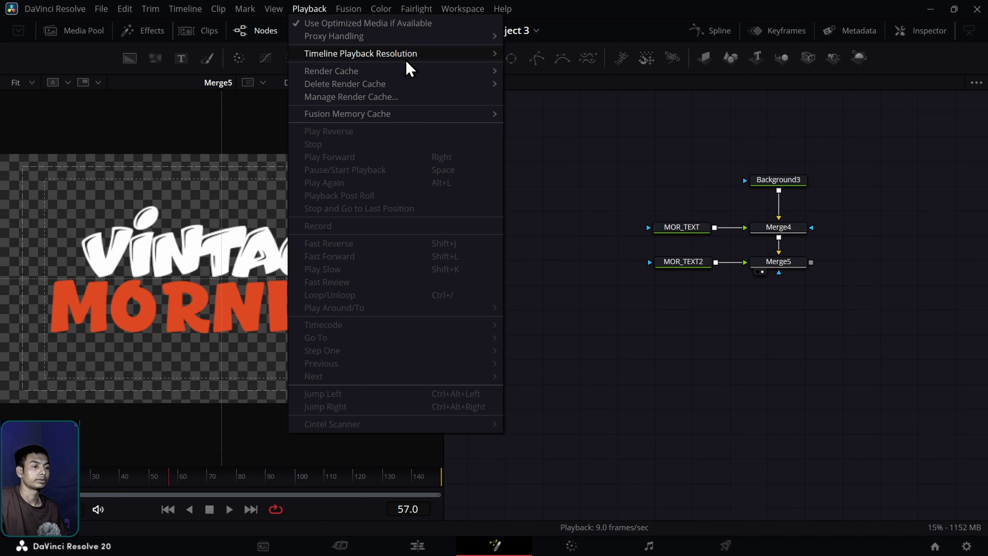
mouse_move(407, 59)
left_click(539, 57)
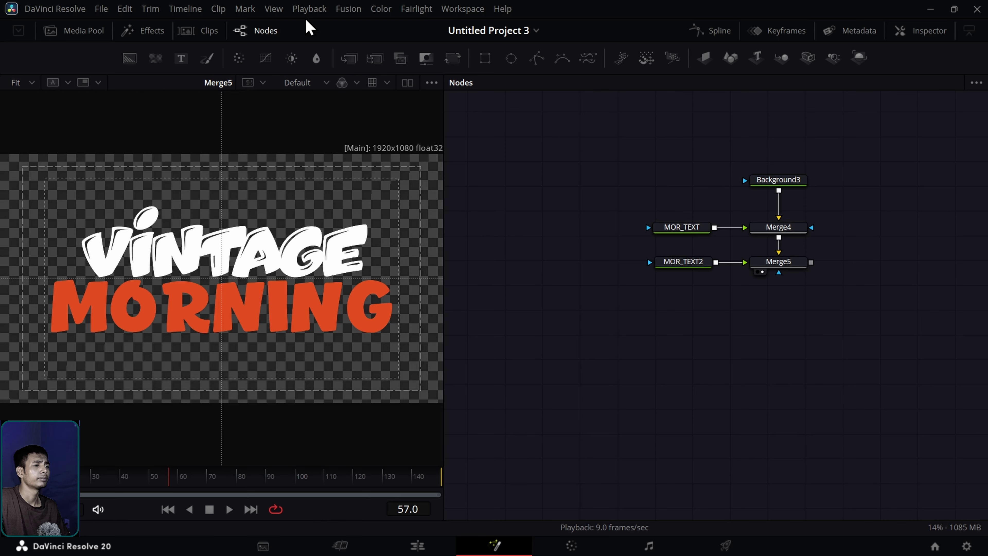
Step: Set the timeline playback resolution to Quarter
left_click(308, 11)
mouse_move(307, 53)
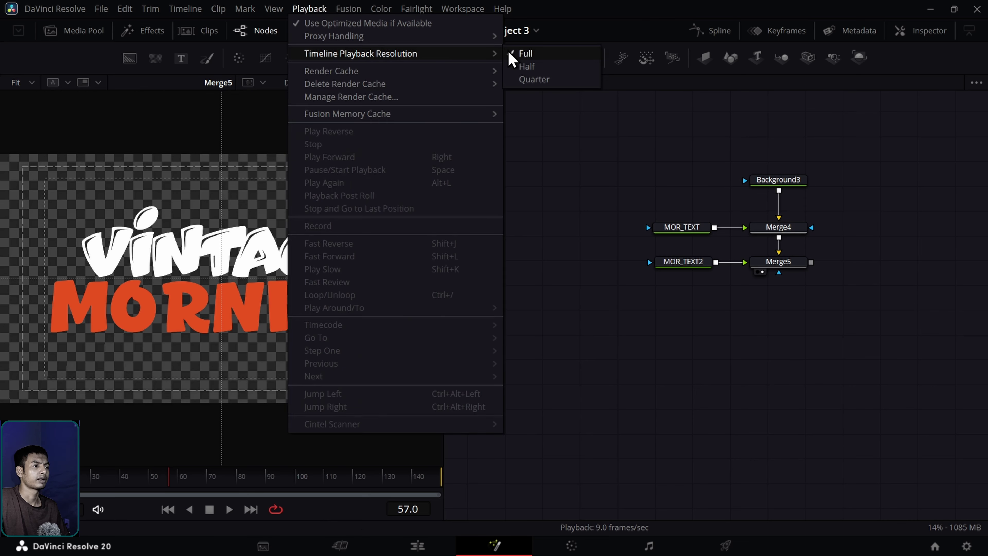
left_click(543, 83)
Step: Add a rectangle mask to MOR_TEXT, widened to about 0.73 and raised to about Center Y 0.75 so it covers VINTAGE
left_click_drag(616, 294, 588, 245)
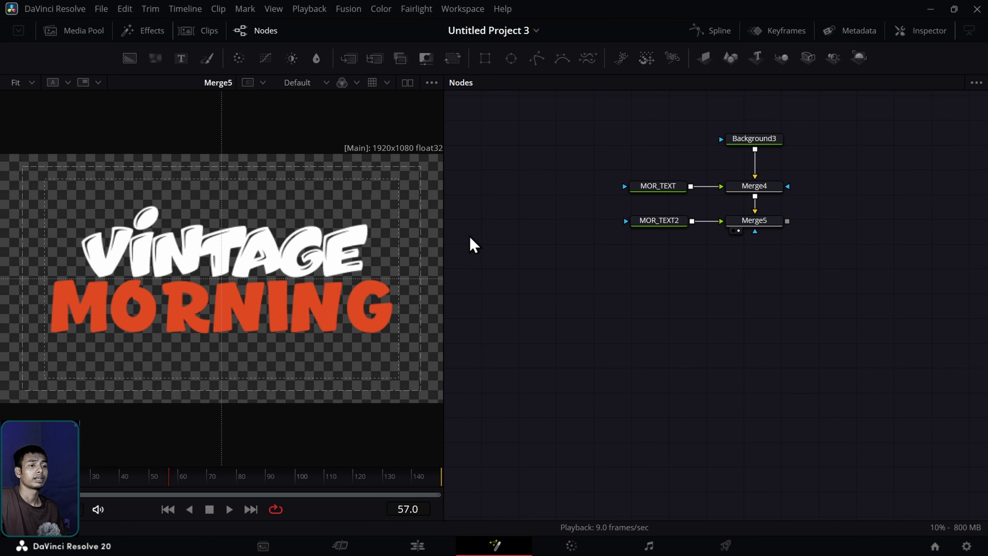
left_click_drag(484, 59, 572, 193)
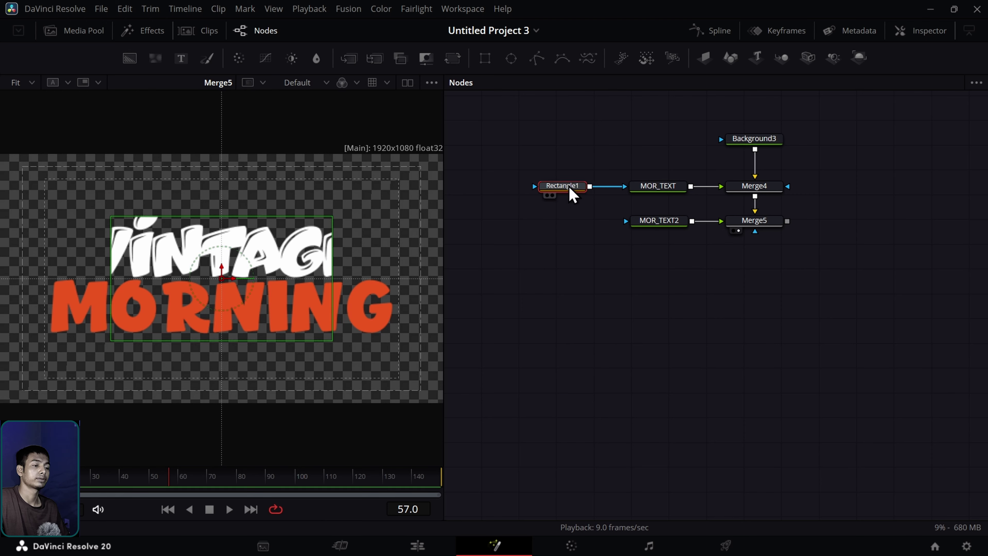
left_click_drag(333, 292, 386, 298)
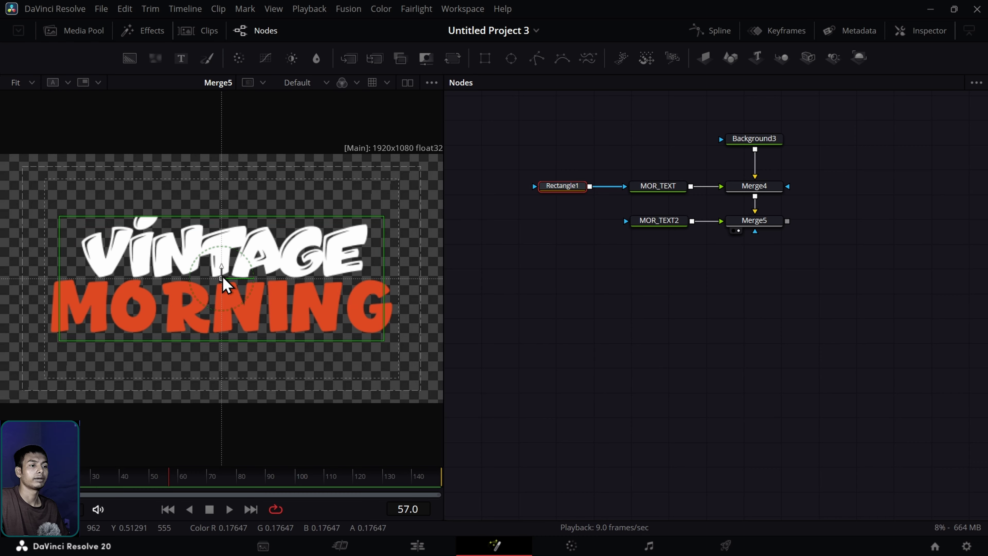
left_click_drag(223, 278, 229, 216)
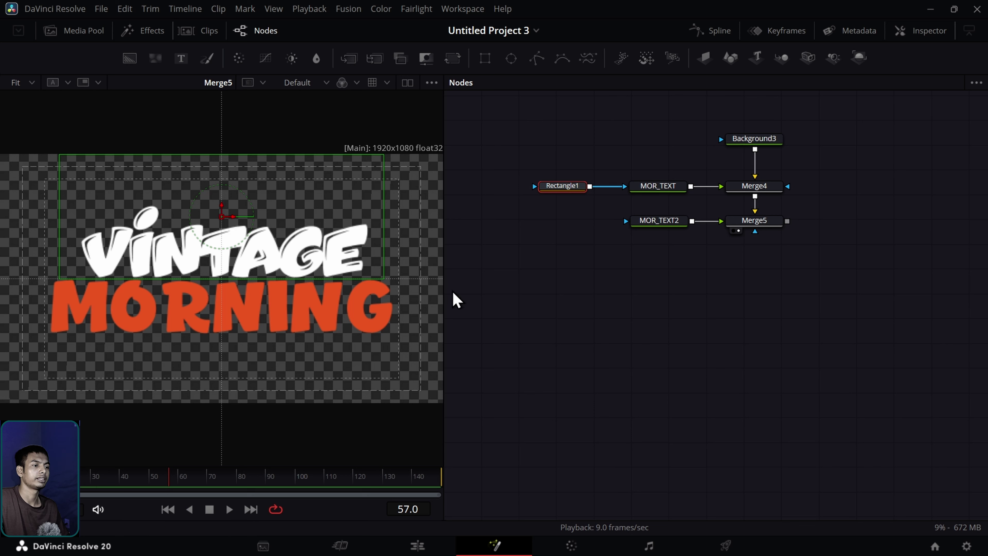
left_click(600, 333)
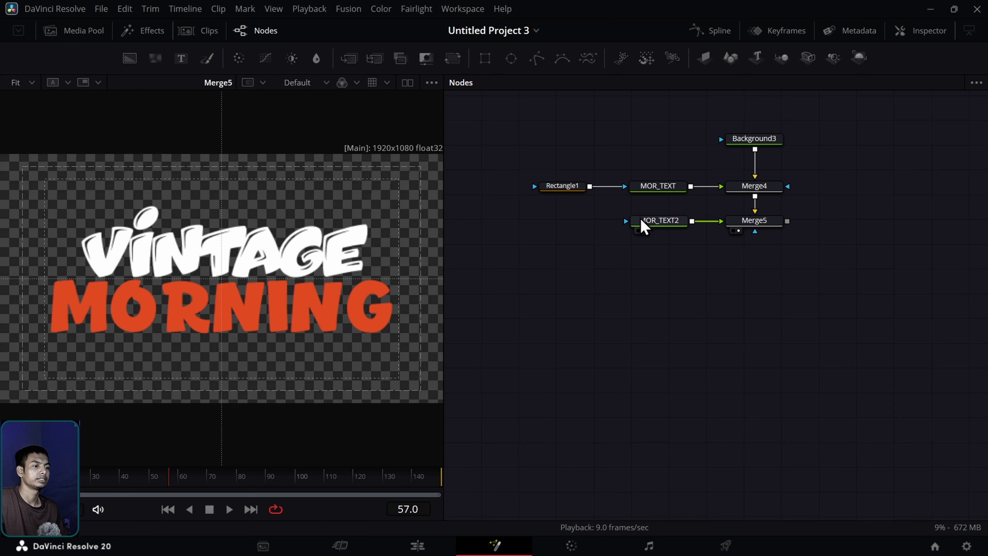
Step: Keyframe the layout Center of the VINTAGE text at frames 0 and 50
left_click(657, 190)
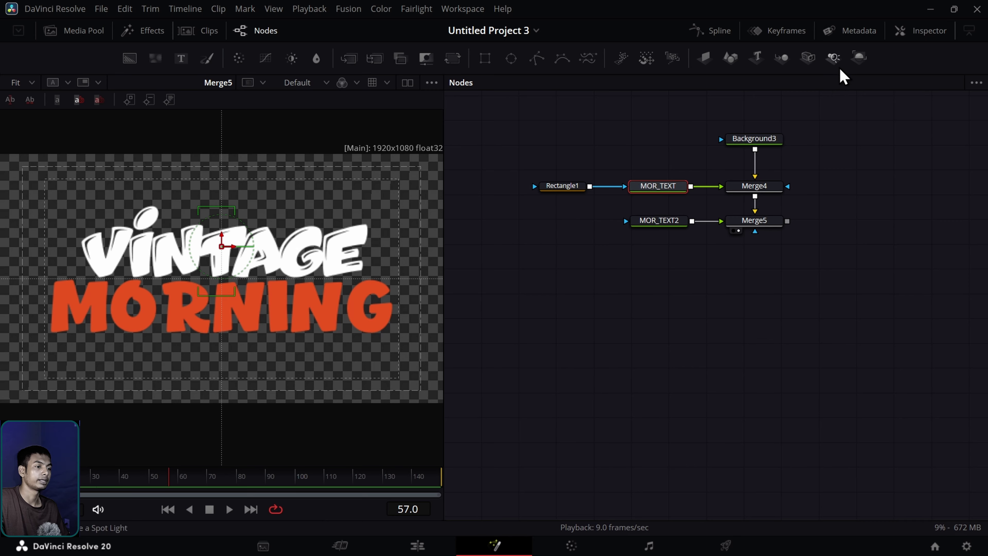
double_click(657, 191)
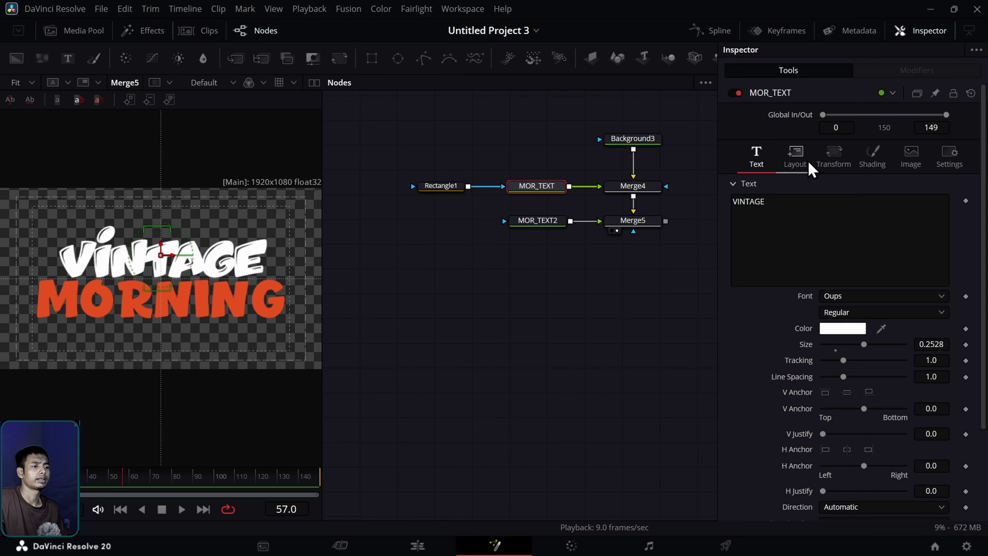
left_click(797, 163)
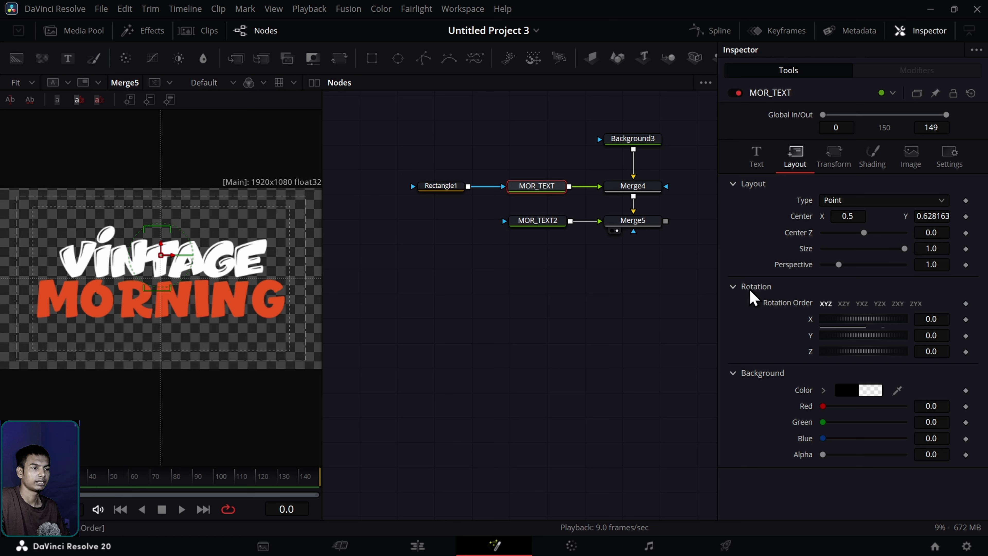
left_click(967, 216)
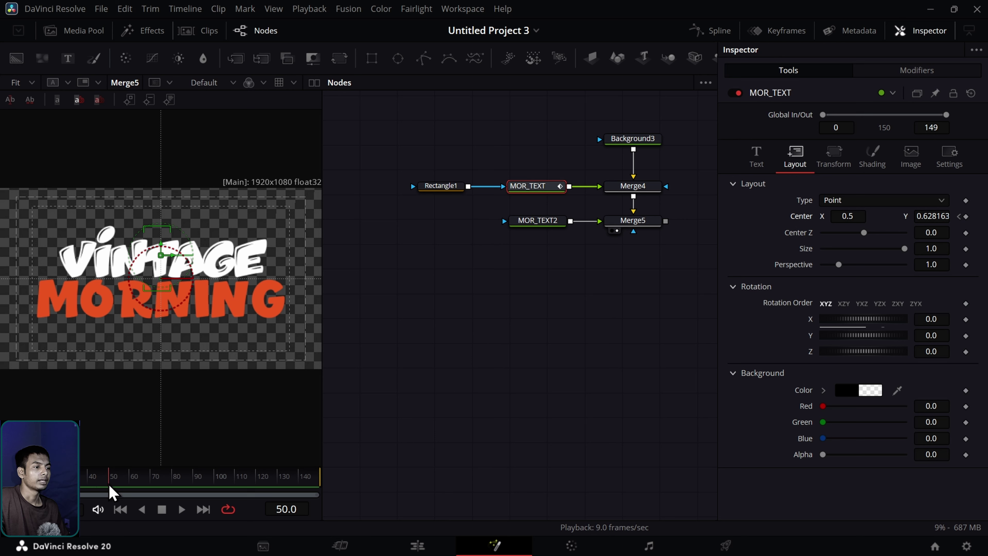
left_click(965, 217)
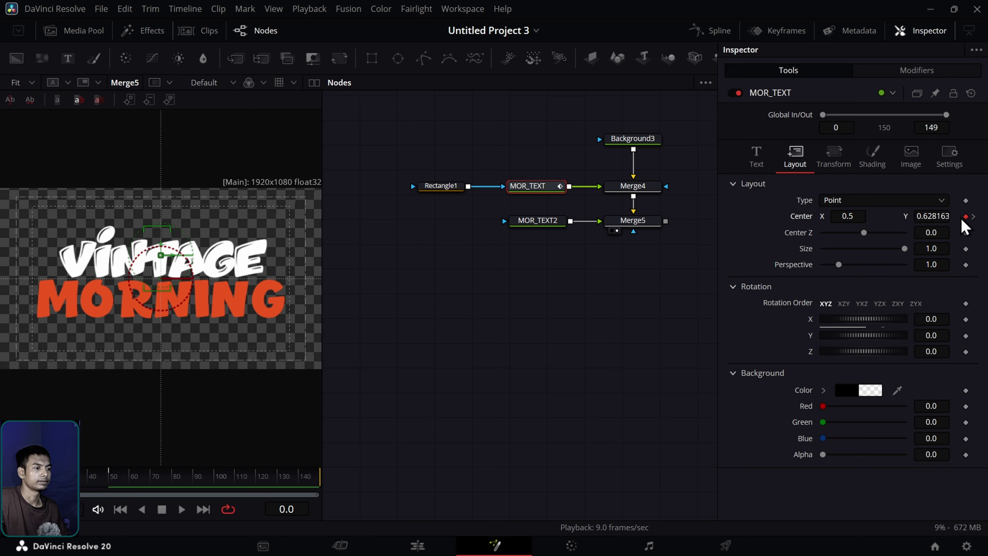
Step: At frame 0, lower the VINTAGE text to Center Y 0.222243, disconnect Rectangle1 from MOR_TEXT and scrub through the movement
left_click_drag(932, 219, 905, 220)
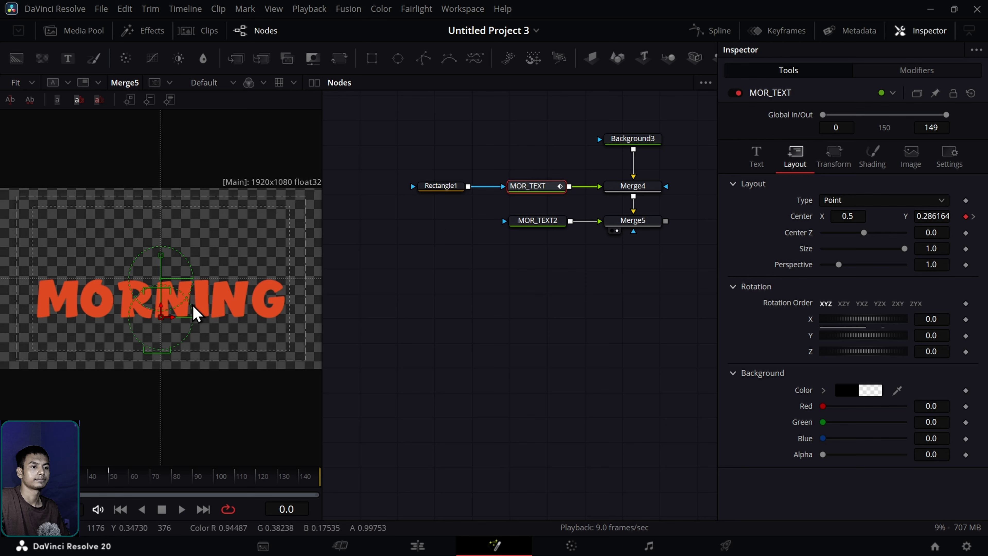
mouse_move(162, 314)
left_mouse_down()
mouse_move(159, 333)
mouse_move(161, 325)
left_mouse_up()
left_click_drag(501, 188, 497, 193)
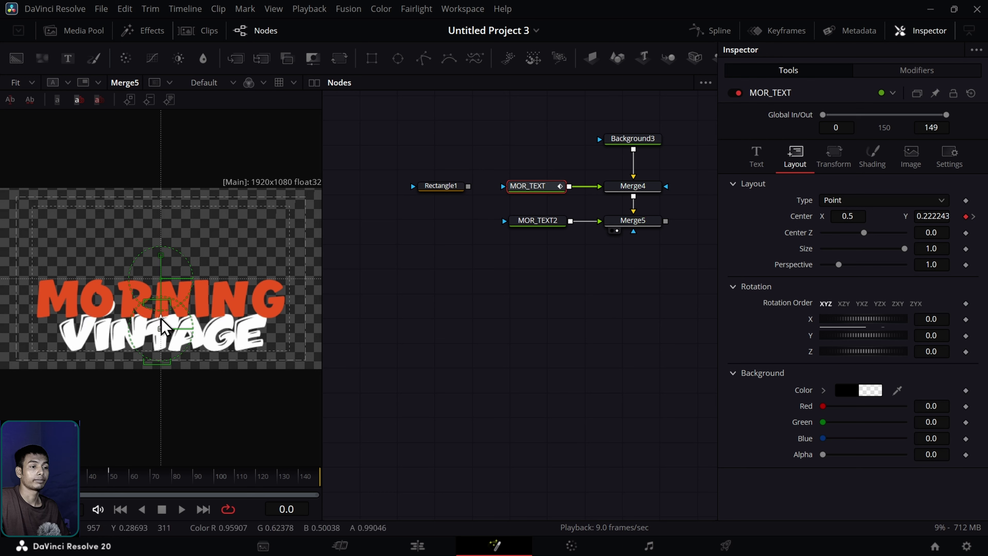
left_click_drag(161, 318, 161, 318)
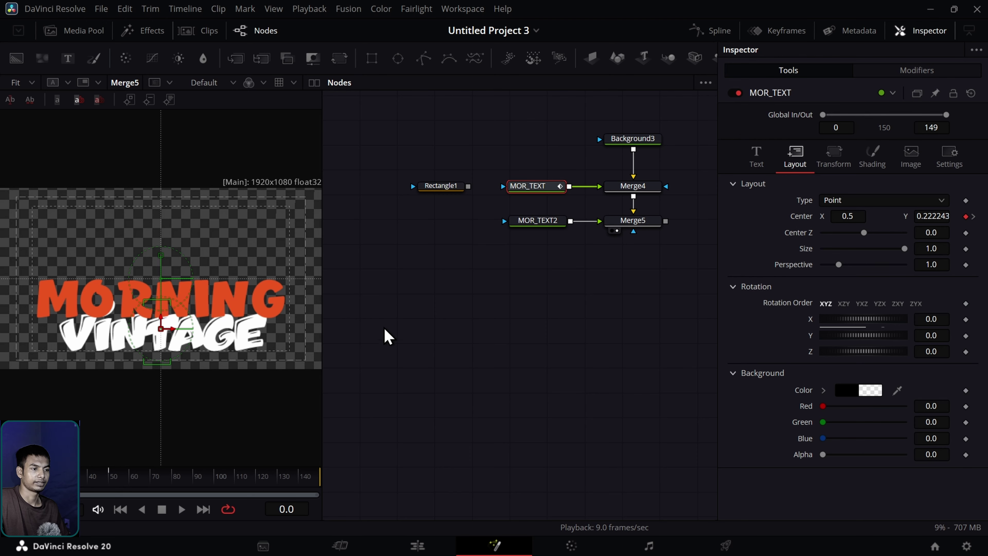
left_click(387, 336)
left_click_drag(76, 480, 150, 458)
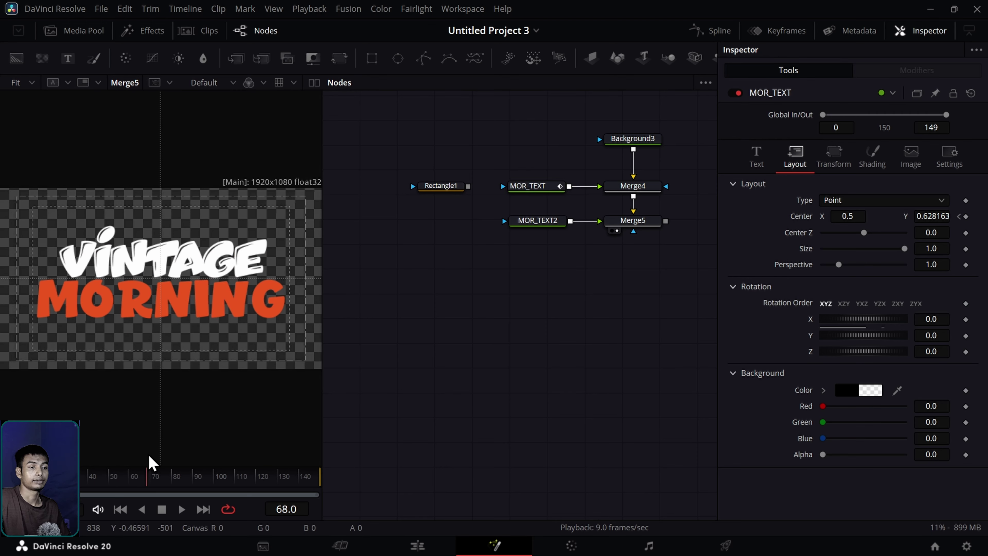
Step: Keyframe the layout Center of the MORNING text at frames 50 and 0
left_click(550, 226)
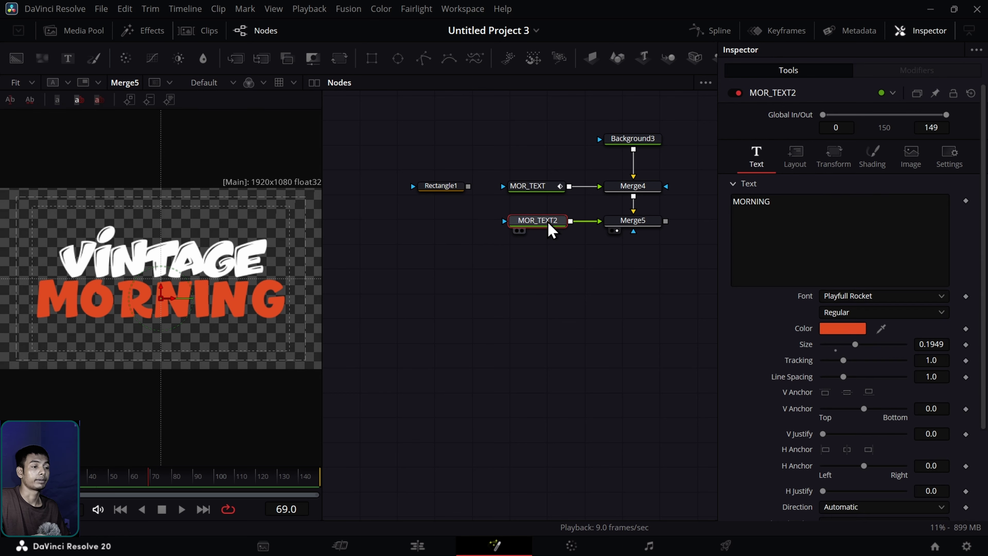
left_click(793, 160)
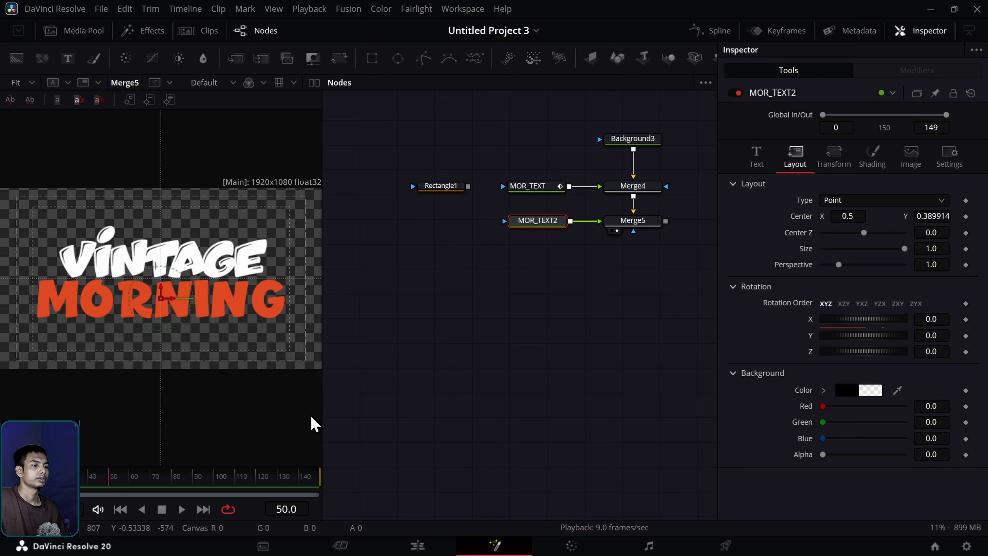
left_click(965, 216)
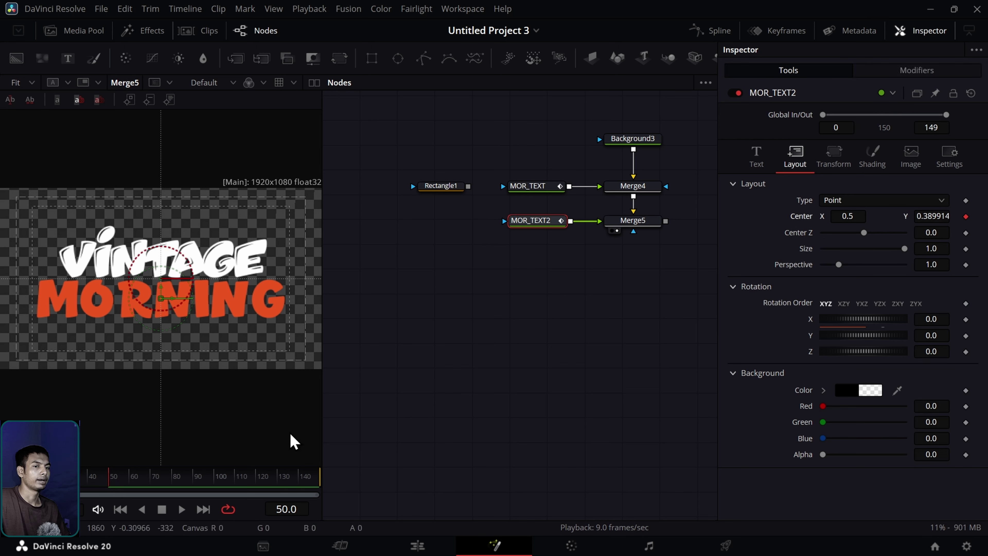
left_click(100, 481)
left_click_drag(100, 486, 12, 484)
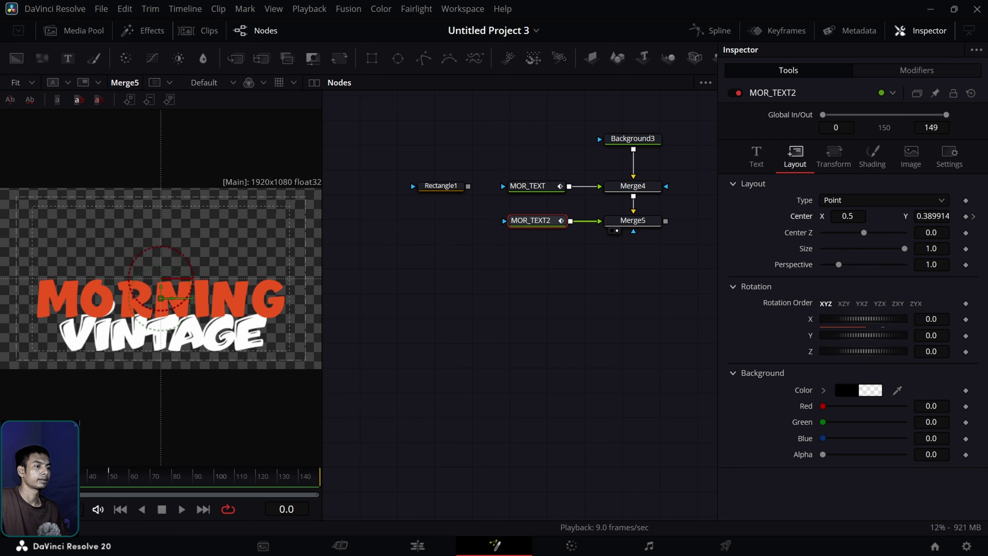
left_click(966, 216)
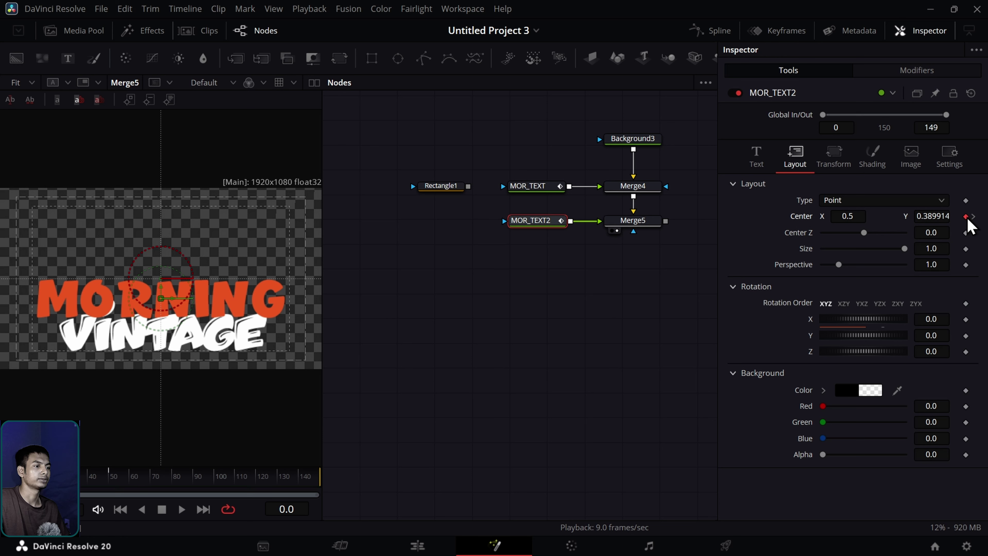
Step: View MOR_TEXT2, raise MORNING to Center Y 0.793607 at frame 0, and scrub through the combined movement in Merge5
left_click_drag(543, 228, 221, 254)
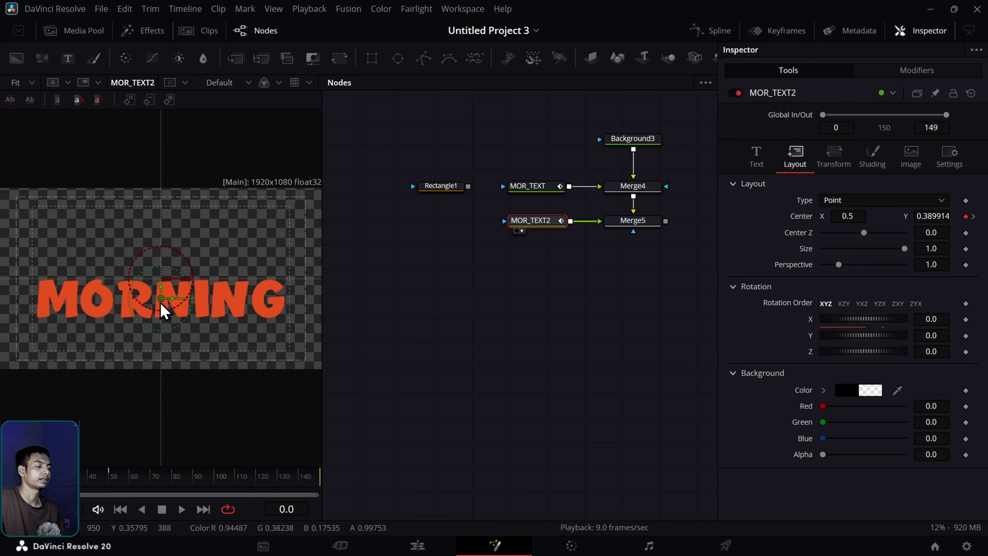
left_click_drag(163, 296, 163, 217)
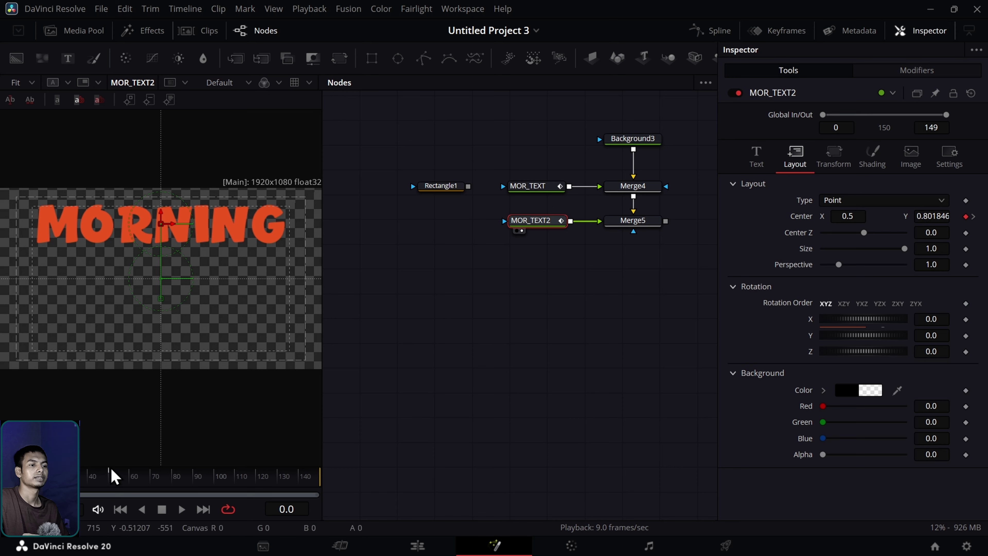
left_click_drag(638, 228, 269, 269)
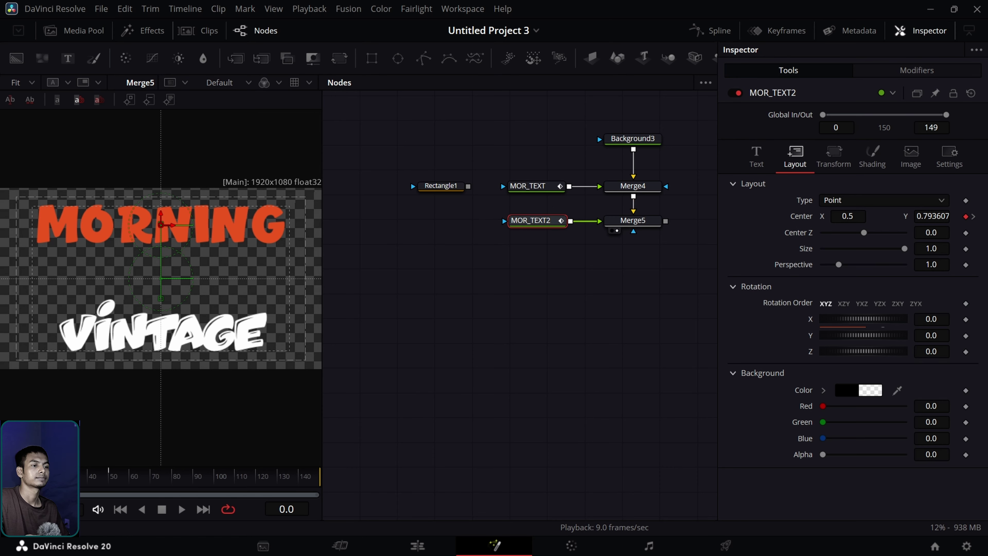
left_click_drag(10, 480, 120, 494)
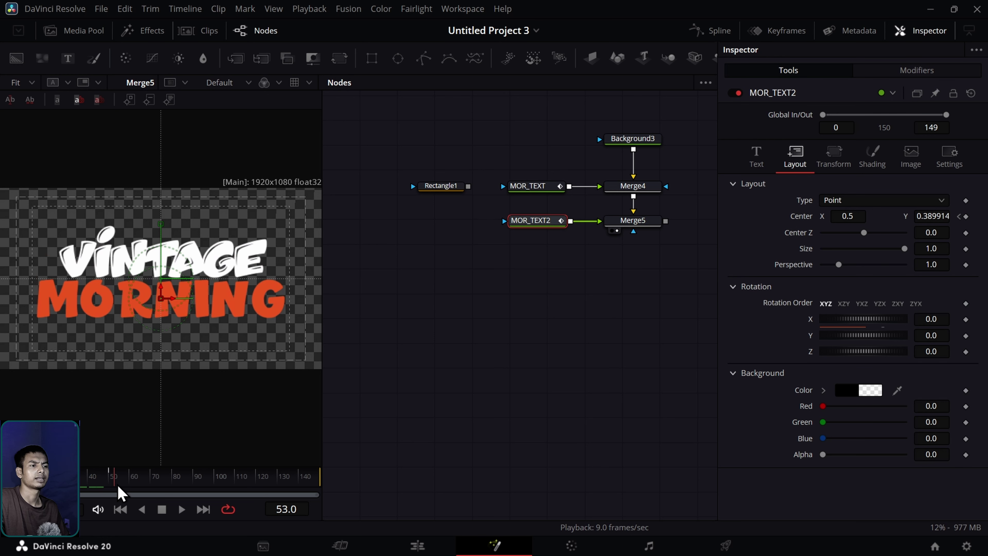
left_click(413, 393)
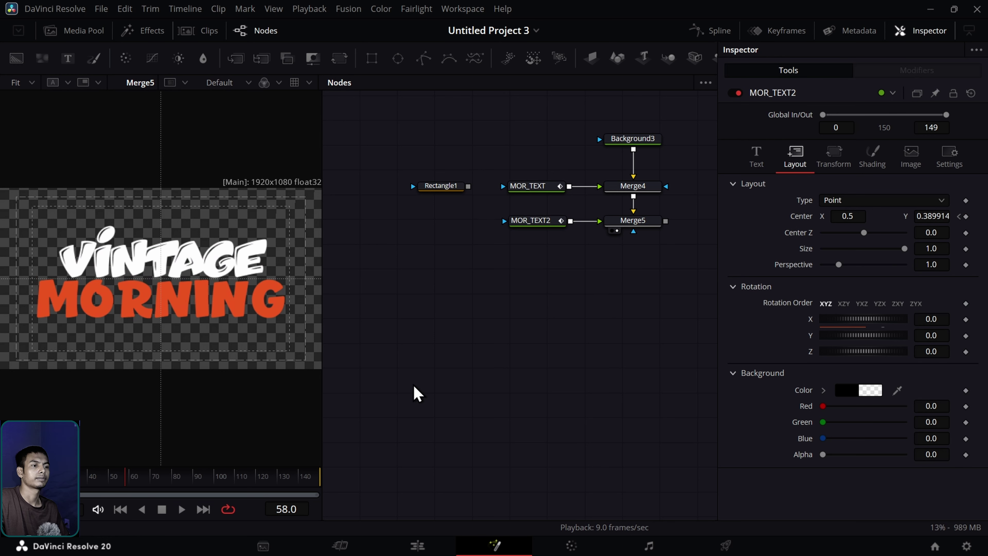
Step: Connect Rectangle1 as the effect mask of both MOR_TEXT and MOR_TEXT2, scrubbing to check the mask around frame 54
mouse_move(448, 193)
left_mouse_down()
mouse_move(512, 197)
mouse_move(451, 194)
left_mouse_up()
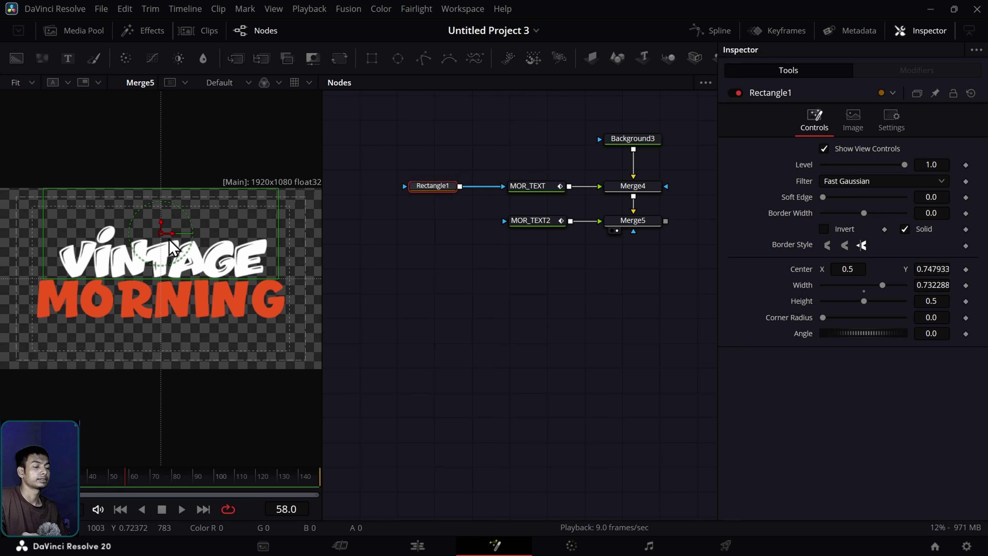
left_click_drag(97, 487, 122, 499)
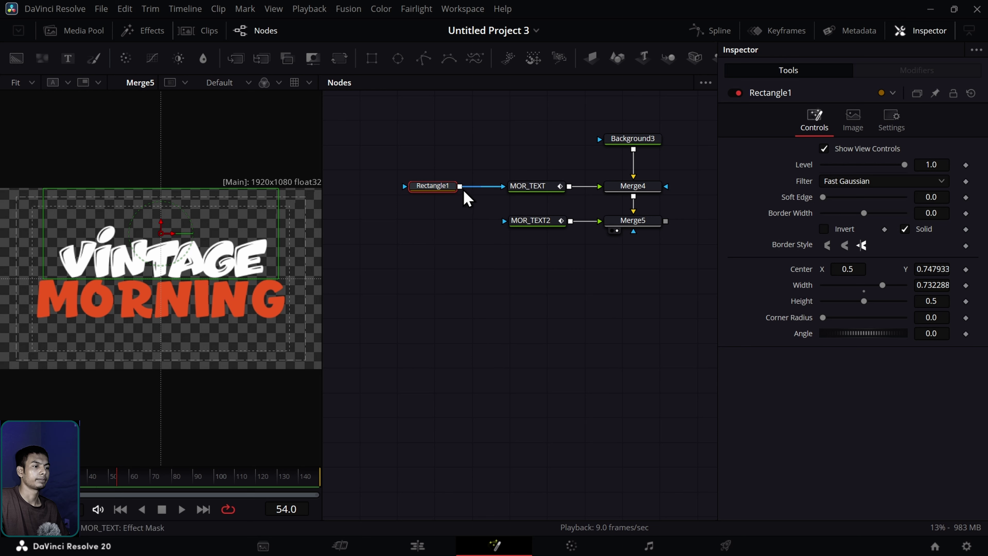
left_click_drag(460, 186, 507, 227)
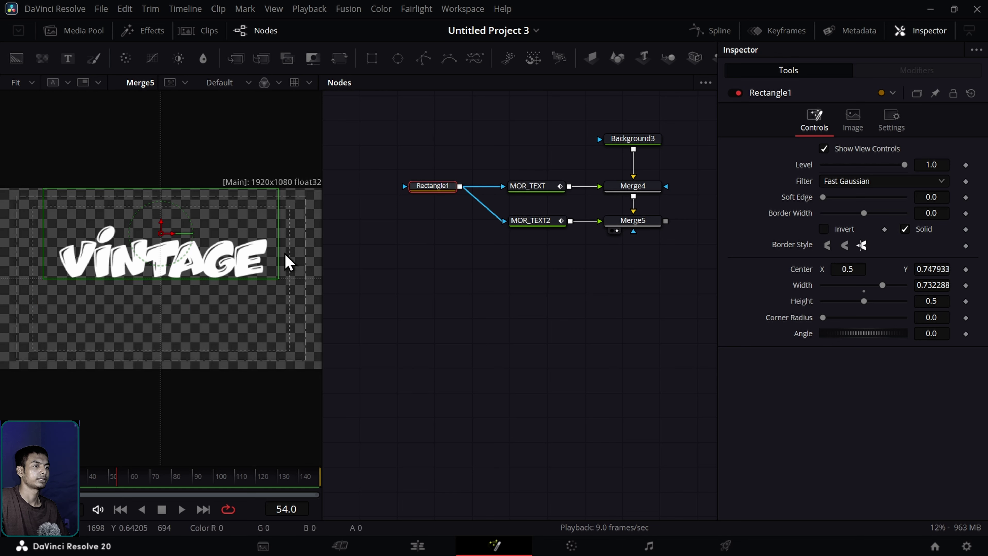
Step: Widen the rectangle mask to 0.804288 and play the masked title animation from frame 0
left_click_drag(285, 263, 293, 262)
left_click_drag(93, 482, 8, 481)
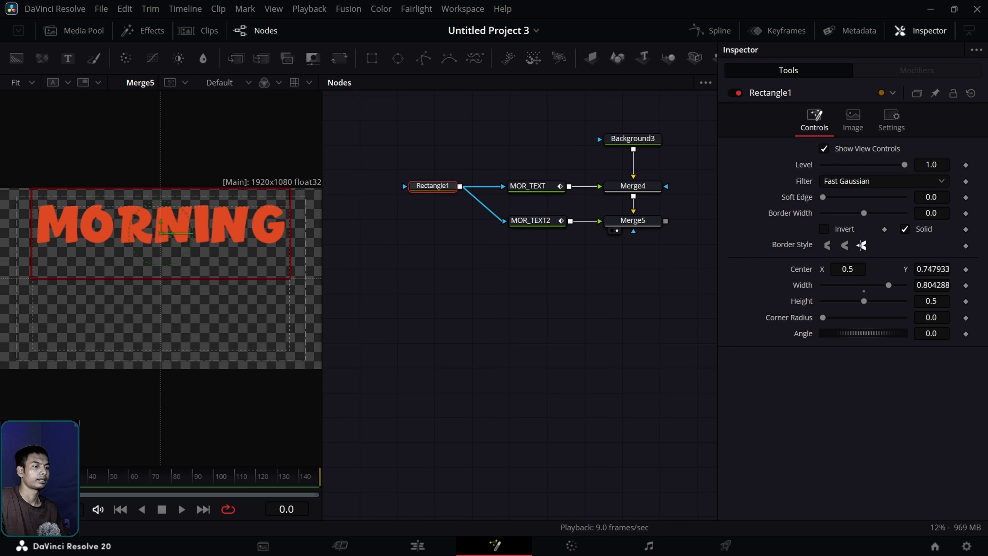
key("space")
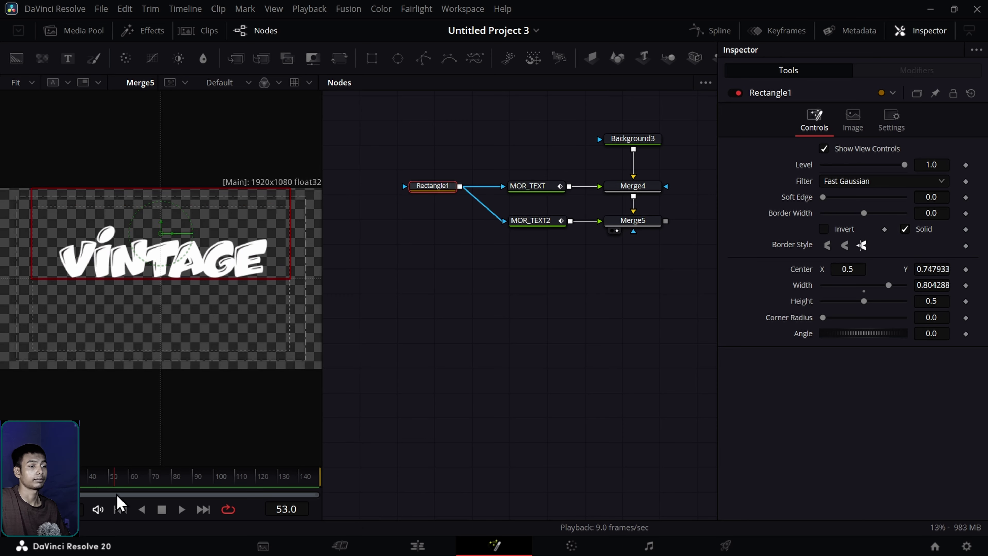
Step: Apply MOR_TEXT2's mask inverted, and scrub through the title animation to check the reveal of MORNING
mouse_move(137, 497)
left_mouse_down()
mouse_move(68, 499)
mouse_move(128, 500)
left_mouse_up()
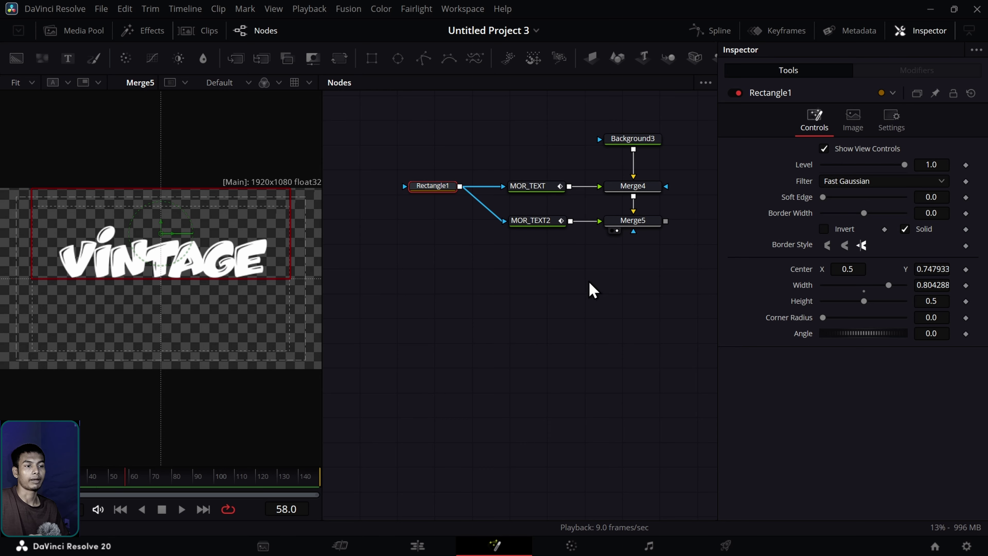
left_click(551, 226)
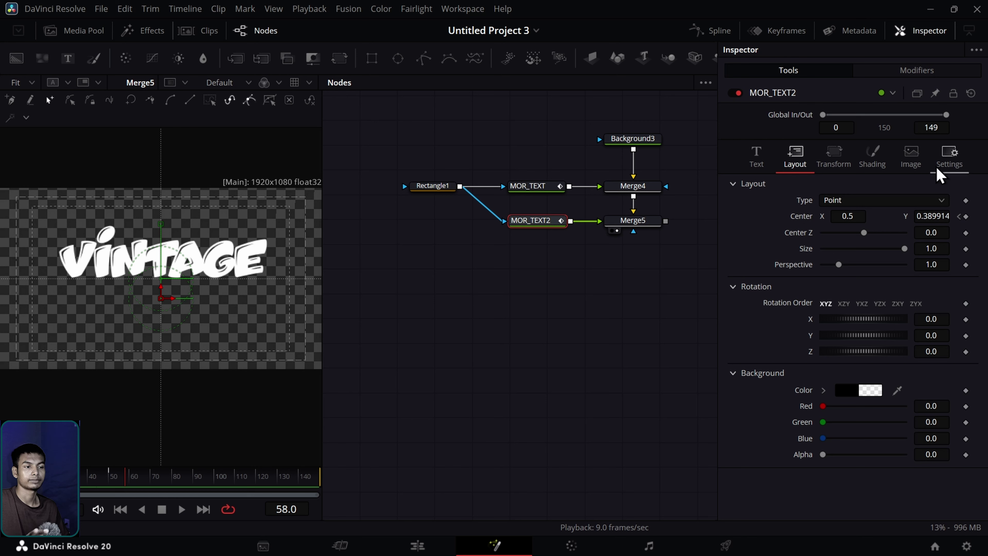
left_click(949, 158)
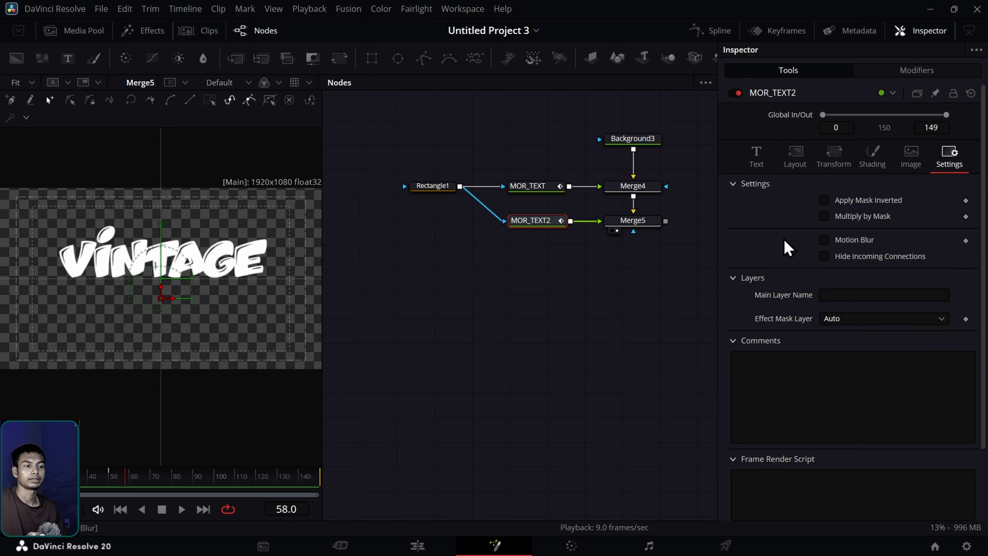
left_click(828, 202)
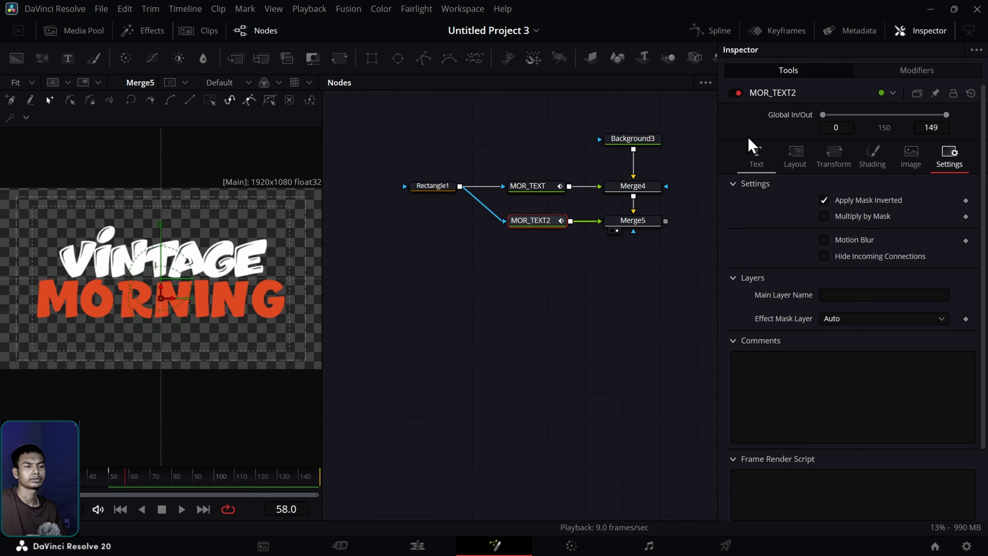
left_click(920, 31)
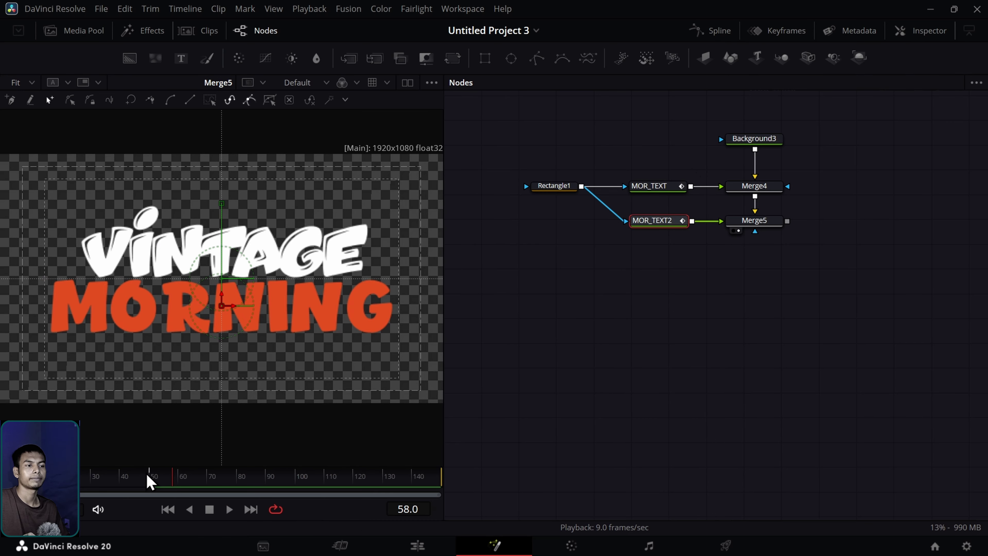
left_click(100, 480)
left_click_drag(100, 480, 153, 500)
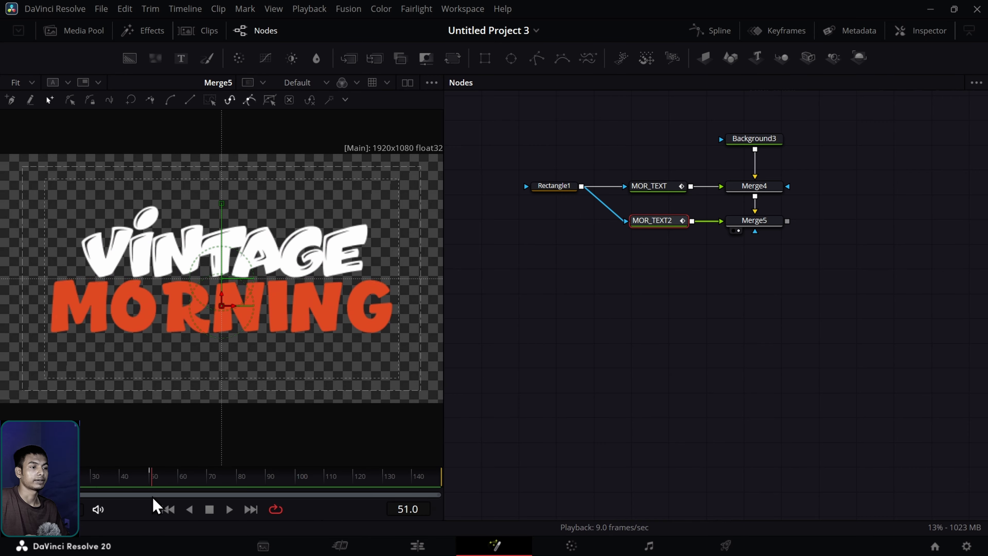
Step: Smooth MOR_TEXT's displacement spline and raise the first keyframe's handle to about frame 11, value 0.74, for a fast start and soft finish
left_click(548, 397)
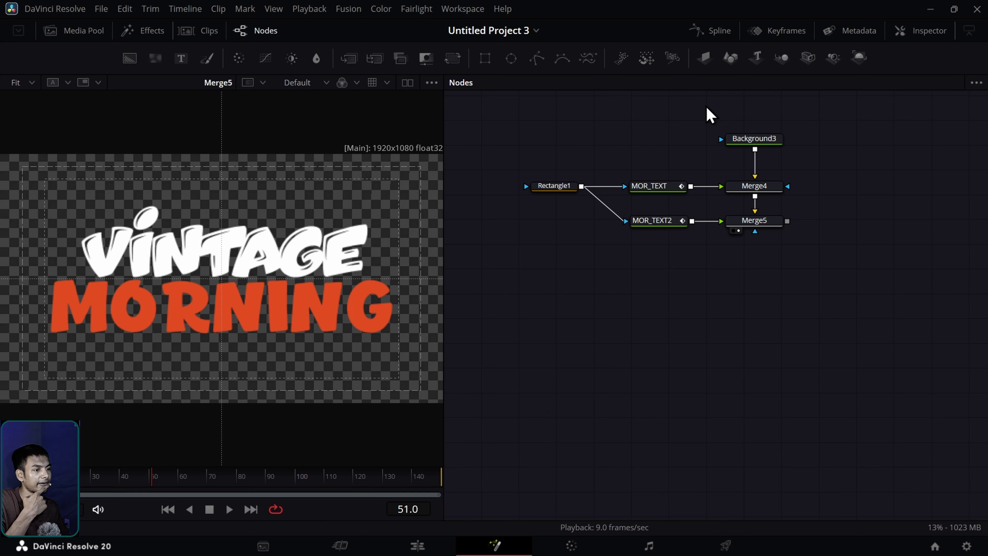
left_click(662, 189)
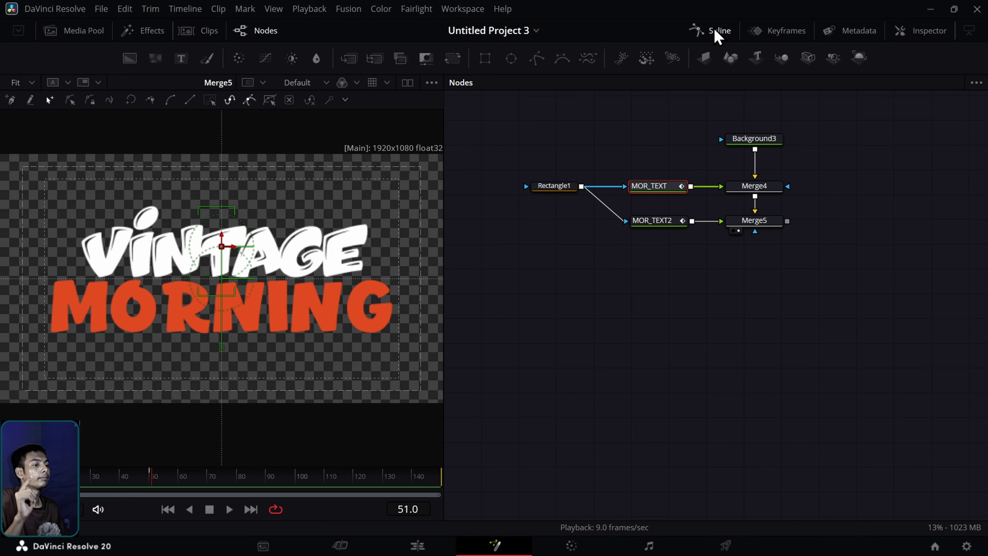
left_click(718, 37)
left_click(20, 254)
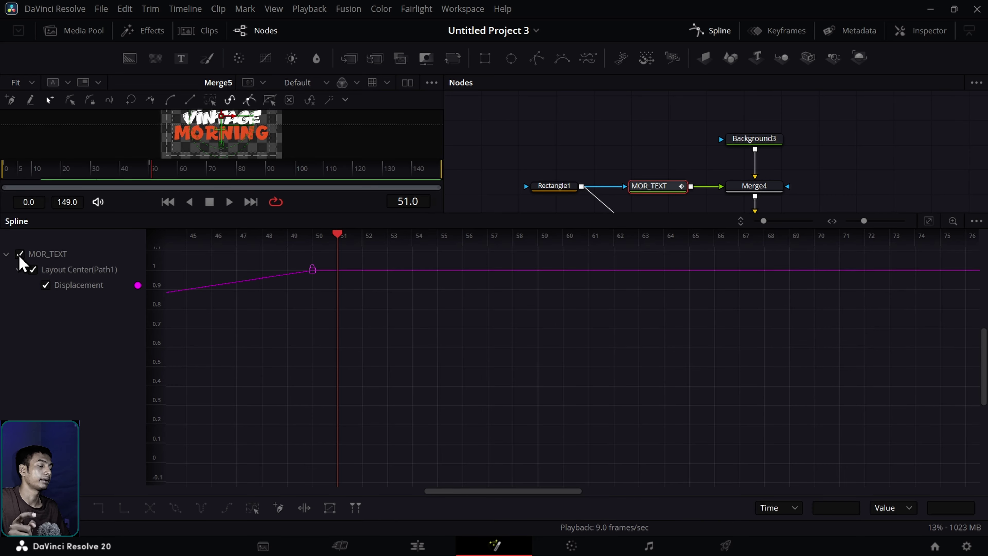
left_click(929, 221)
left_click_drag(941, 311, 883, 257)
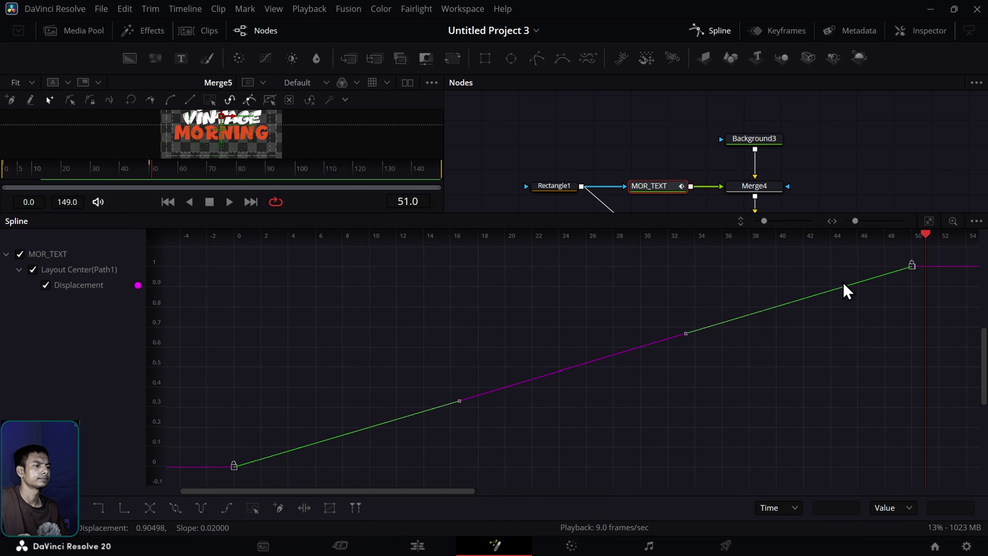
key("s")
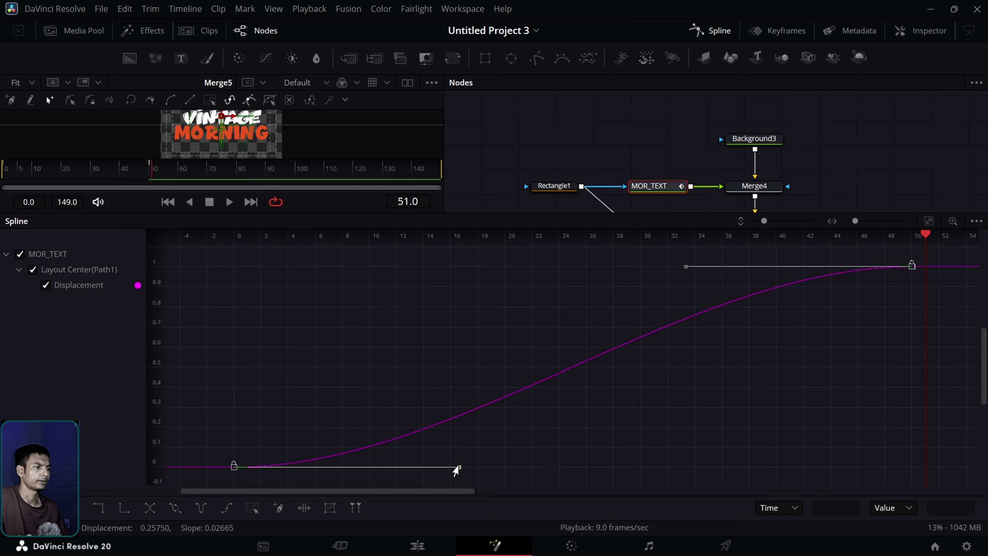
left_click_drag(456, 470, 386, 321)
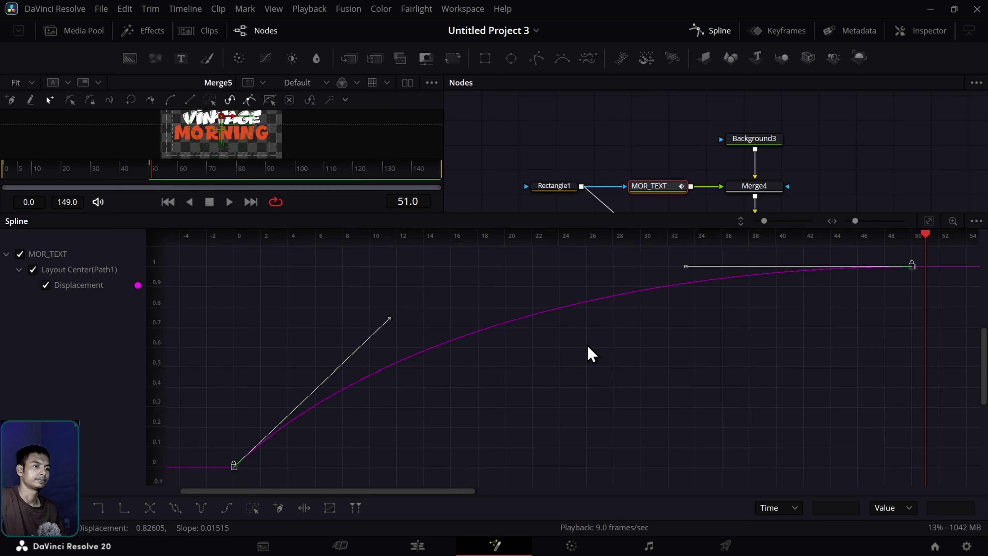
Step: Smooth MOR_TEXT2's displacement spline and raise the first keyframe's handle to about frame 12, value 0.8, for the same ease-out
scroll(632, 182, "down", 2)
left_click(654, 184)
left_click(33, 269)
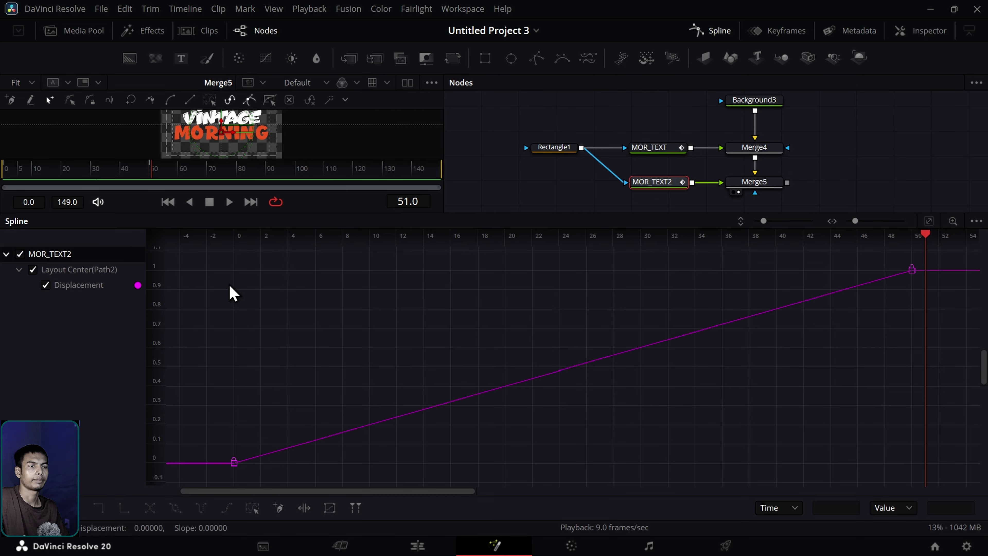
left_click_drag(887, 286, 884, 284)
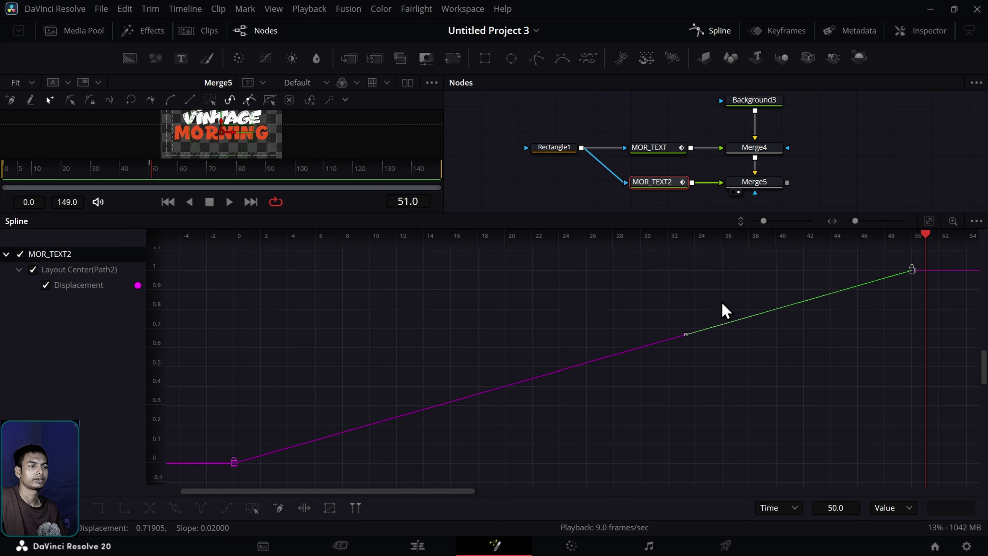
key("s")
left_click_drag(459, 462, 403, 308)
left_click(604, 384)
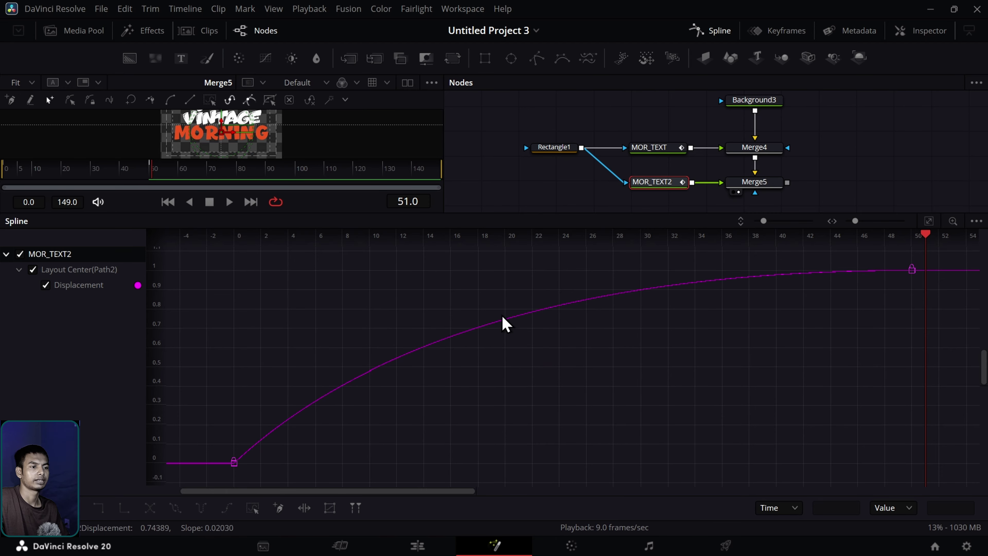
left_click(720, 34)
Step: Scrub back toward the start and play the eased title animation in Merge5
left_click_drag(140, 483, 10, 485)
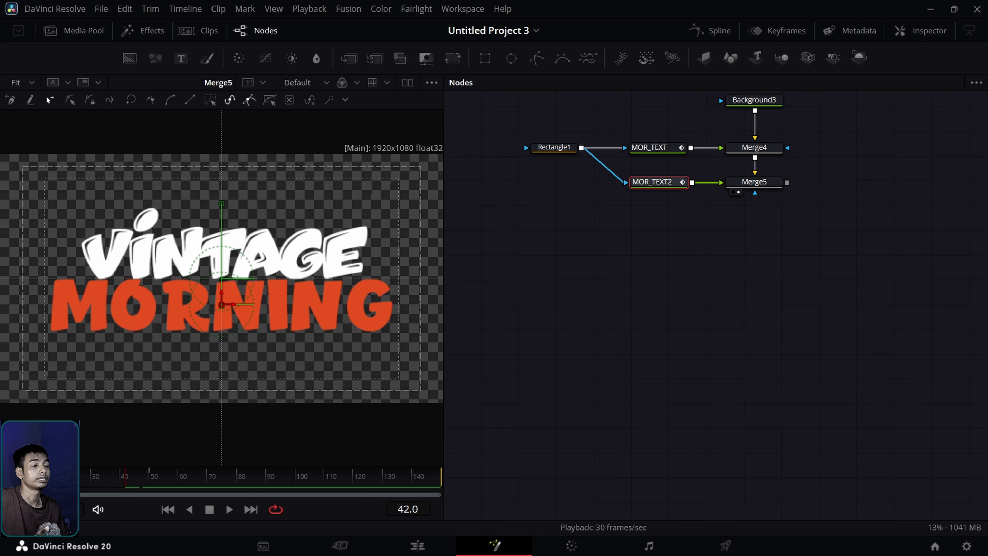
key("space")
key("space")
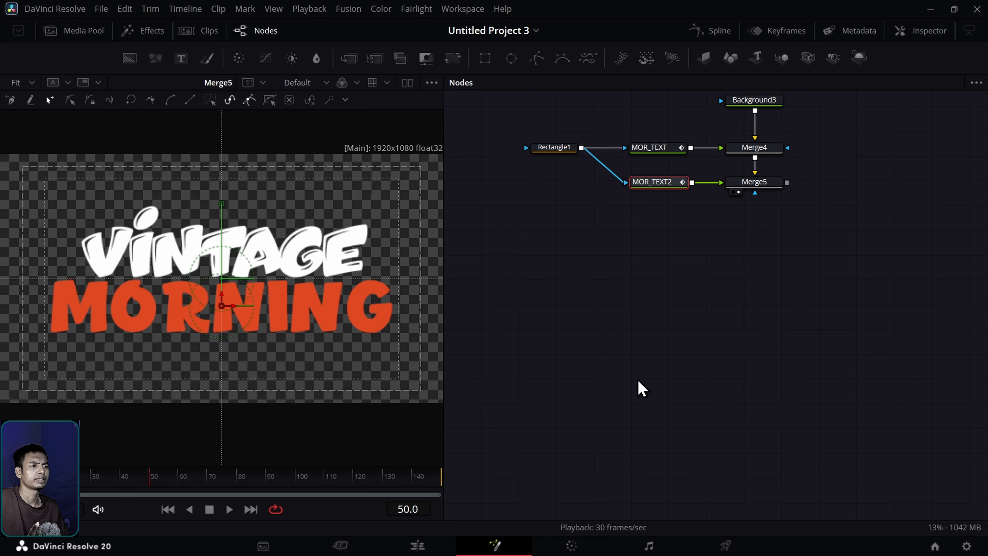
left_click(640, 388)
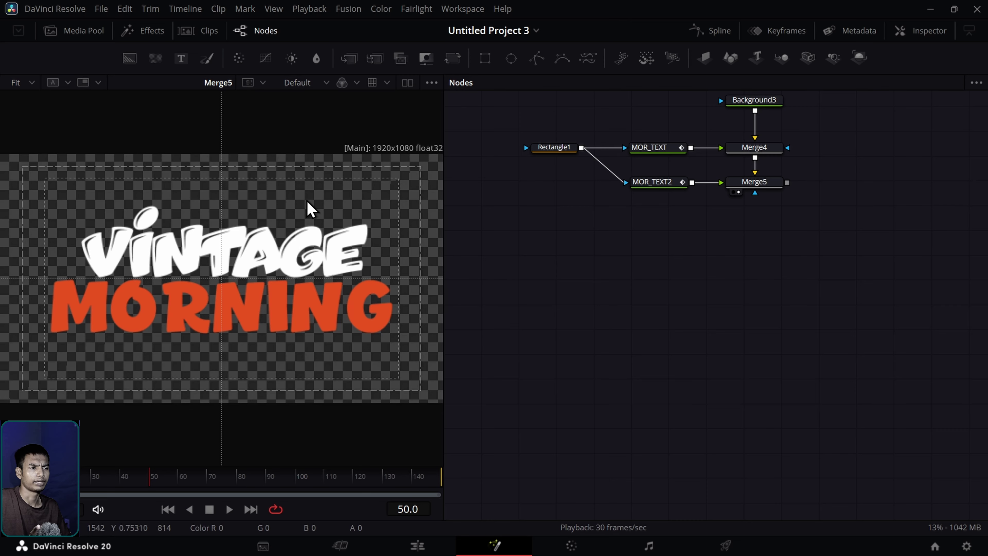
Step: Add the black brush image from the media pool and connect it as the effect mask of both Merge4 and Merge5
left_click(82, 31)
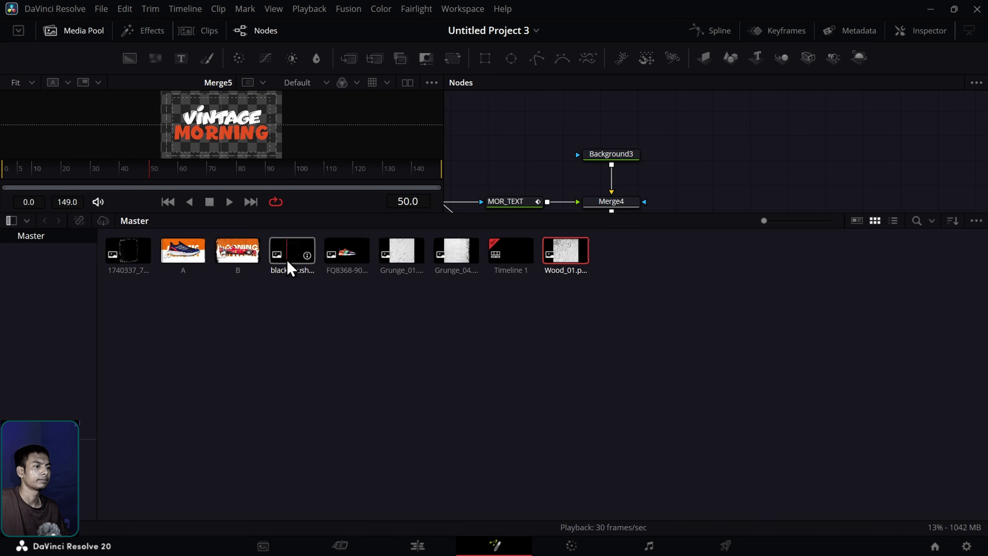
mouse_move(290, 268)
left_mouse_down()
mouse_move(745, 199)
mouse_move(749, 177)
mouse_move(604, 209)
mouse_move(255, 246)
mouse_move(253, 257)
left_mouse_up()
left_click(77, 34)
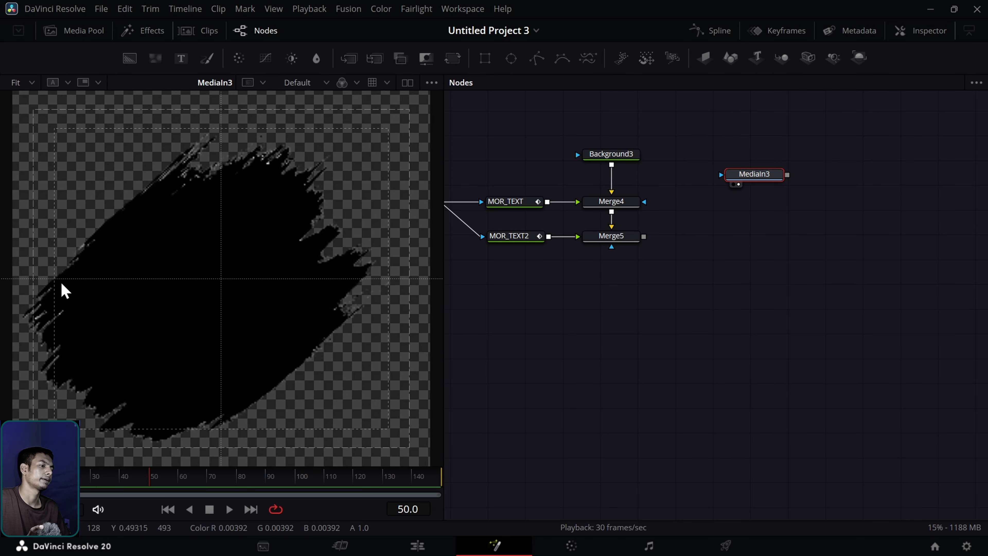
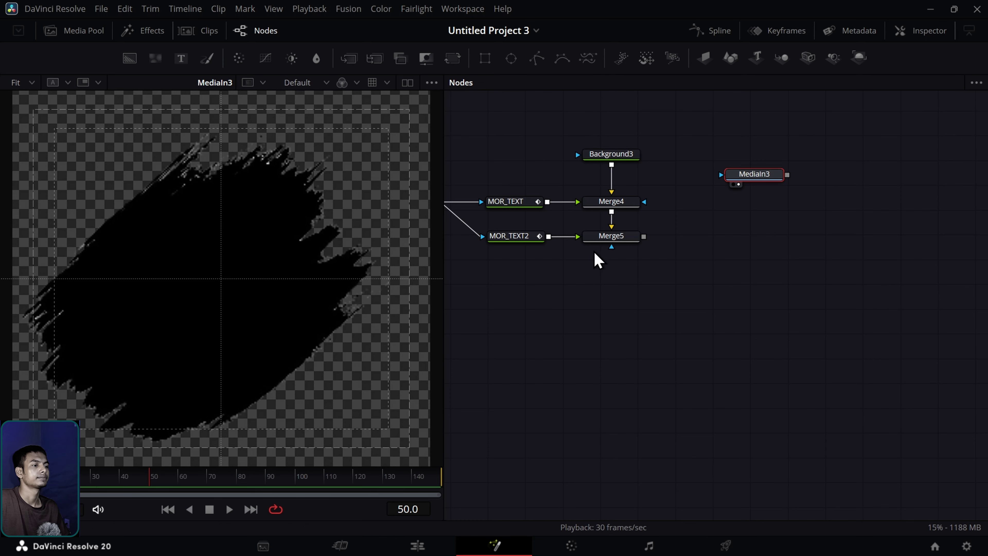
left_click_drag(615, 241, 292, 307)
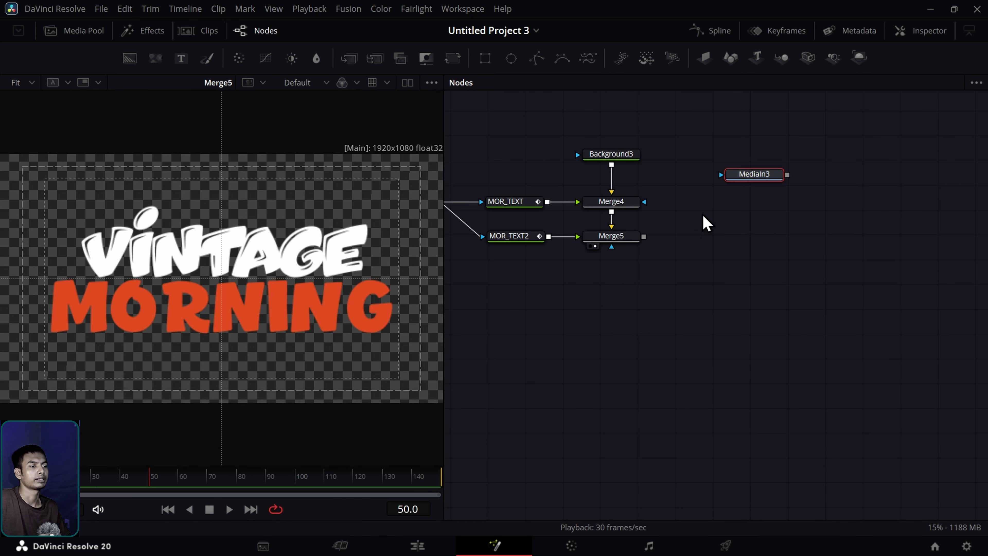
left_click_drag(751, 178, 645, 202)
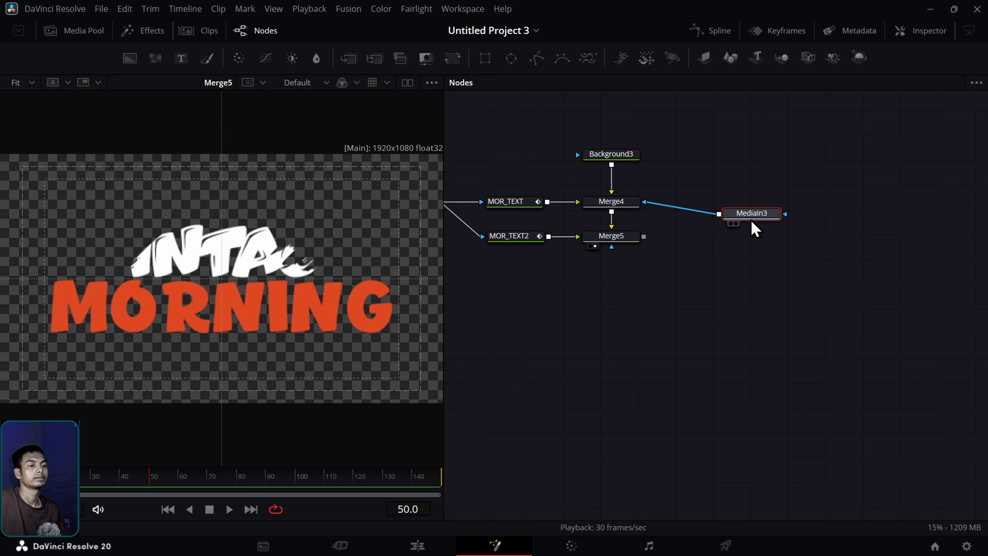
left_click_drag(719, 213, 627, 245)
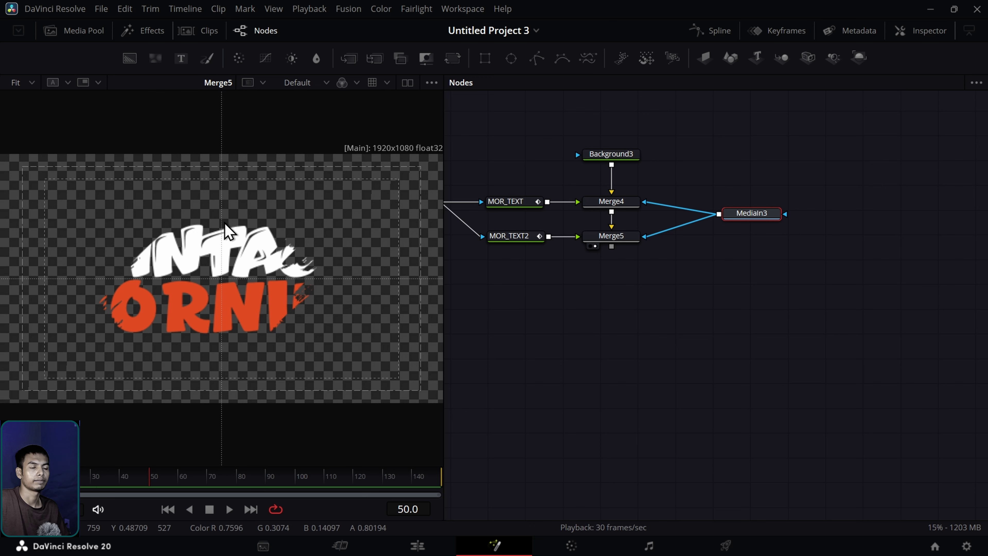
Step: Insert a Transform between the brush image and Merge4, and move the brush mask up over VINTAGE
left_click_drag(735, 215, 804, 222)
left_click(778, 248)
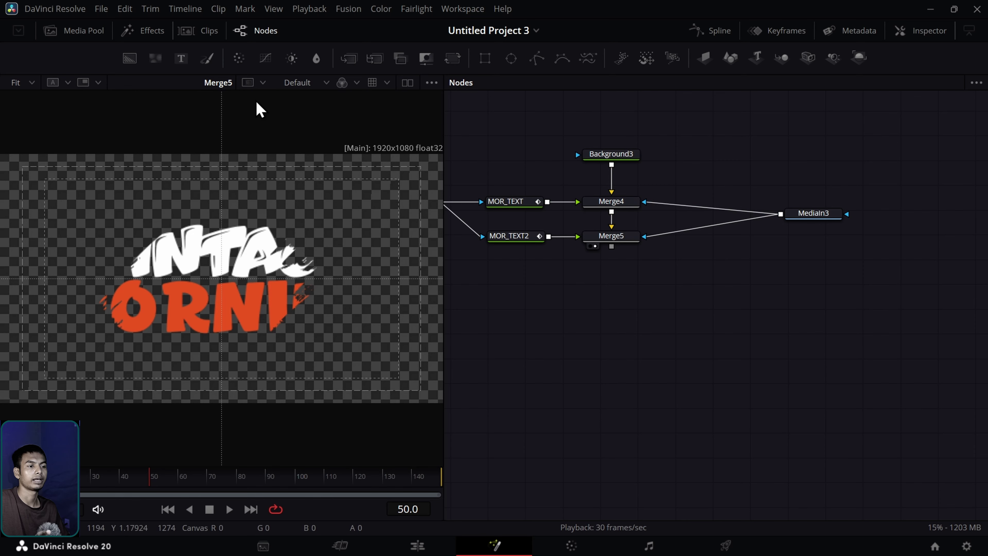
left_click_drag(427, 65, 690, 212)
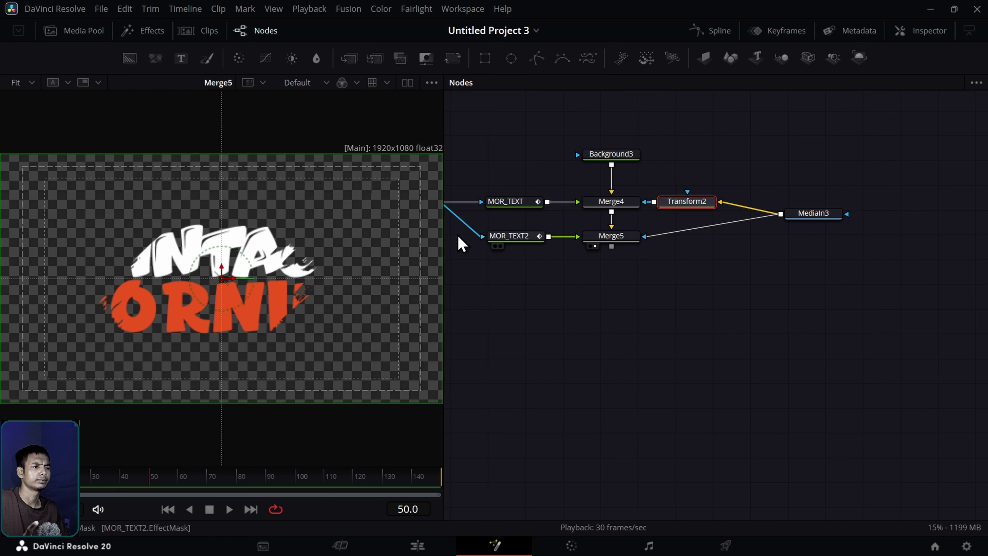
left_click_drag(226, 287, 222, 222)
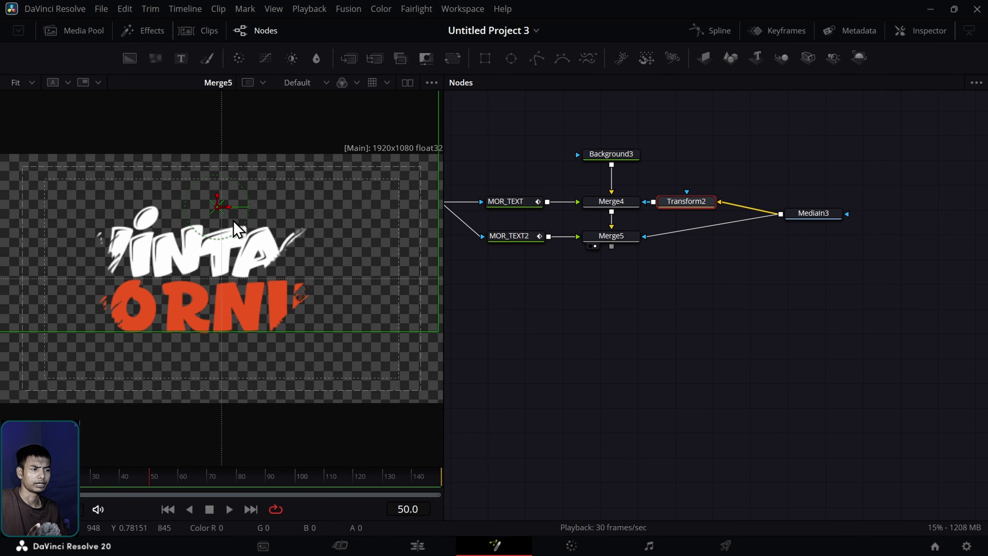
Step: Apply Merge4's mask inverted, and move its brush mask further up and to the right using Transform2
left_click(602, 203)
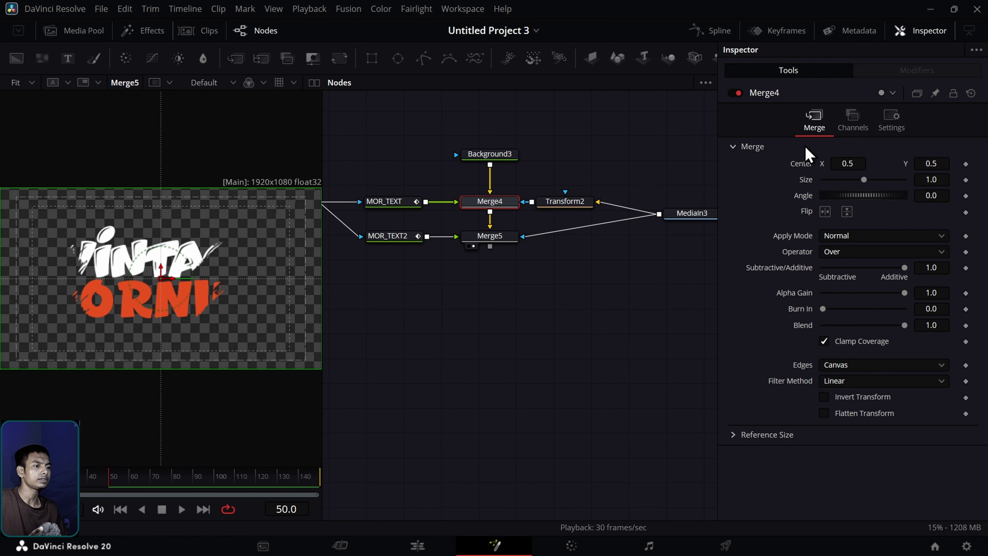
left_click(891, 122)
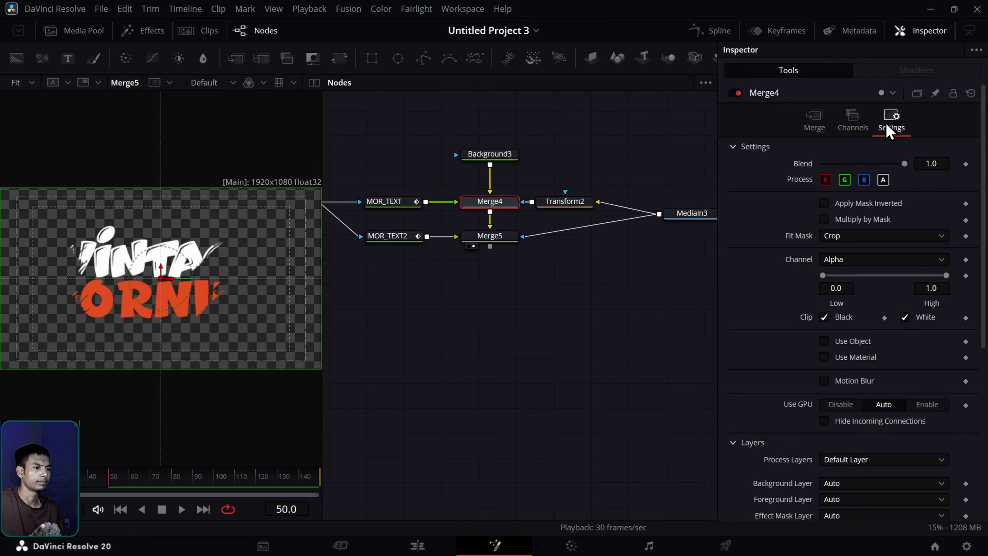
left_click(824, 204)
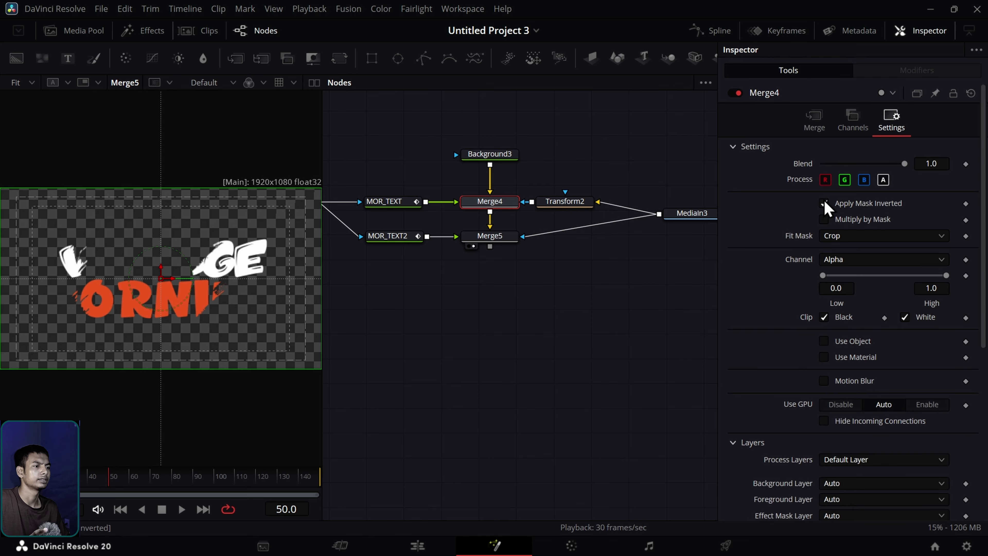
left_click(923, 31)
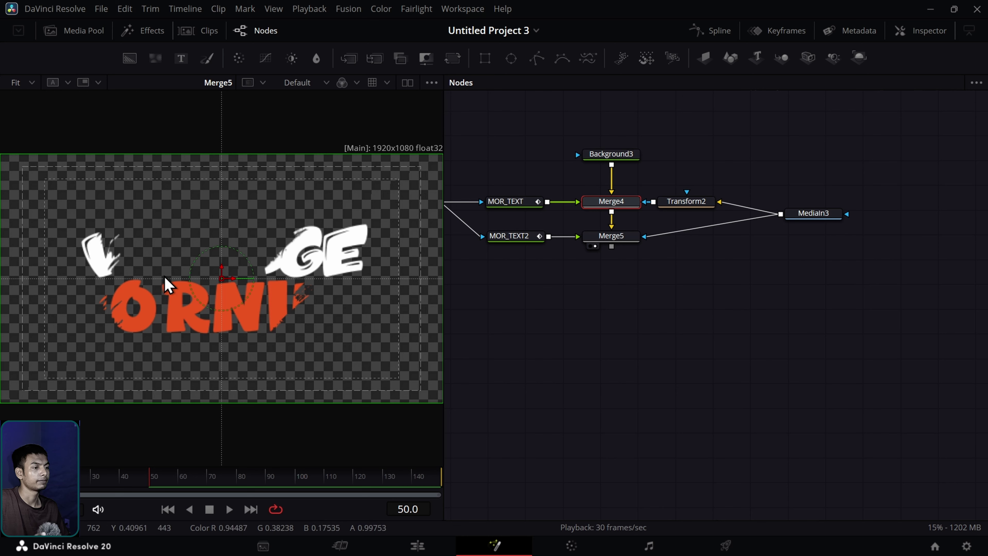
left_click(691, 212)
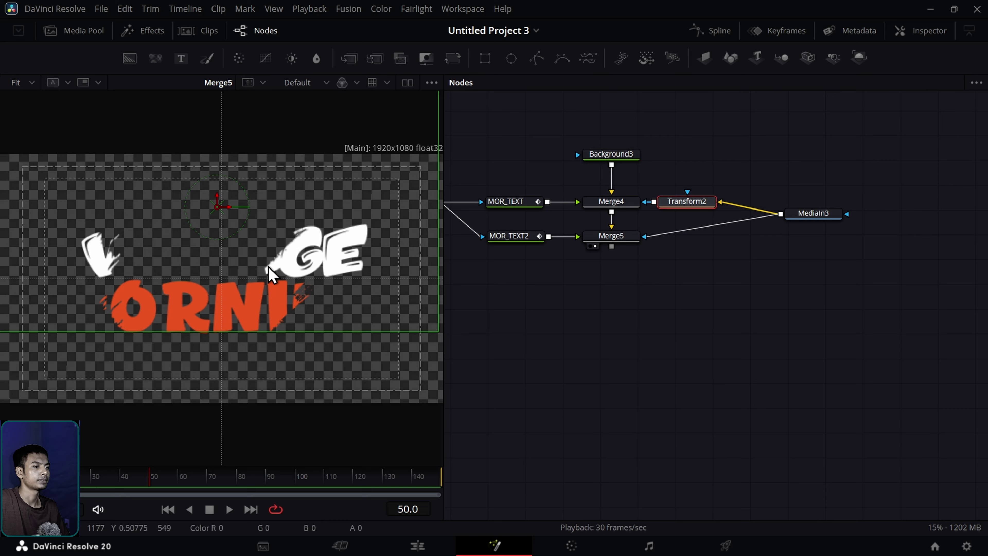
left_click_drag(218, 211, 289, 188)
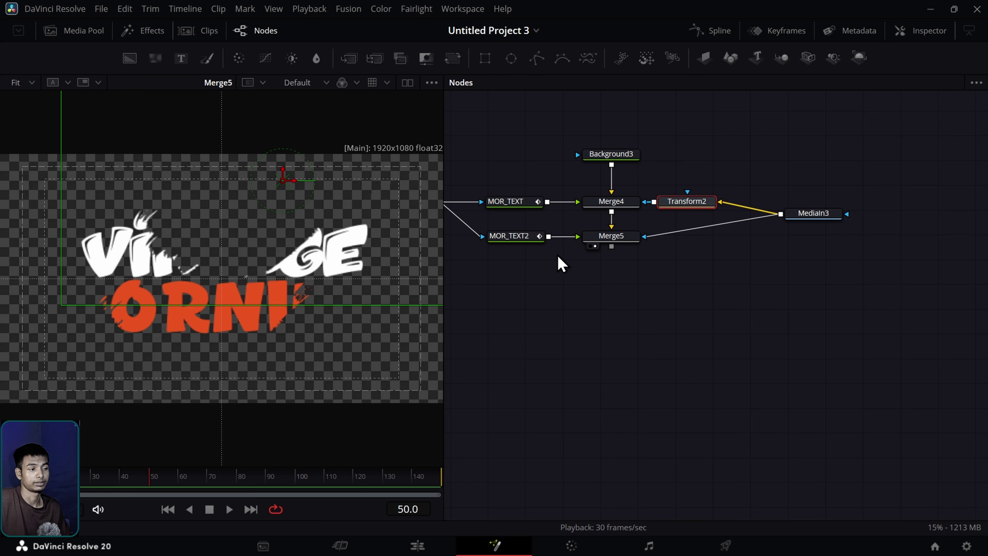
Step: Apply Merge5's effect mask inverted
left_click(606, 244)
double_click(603, 237)
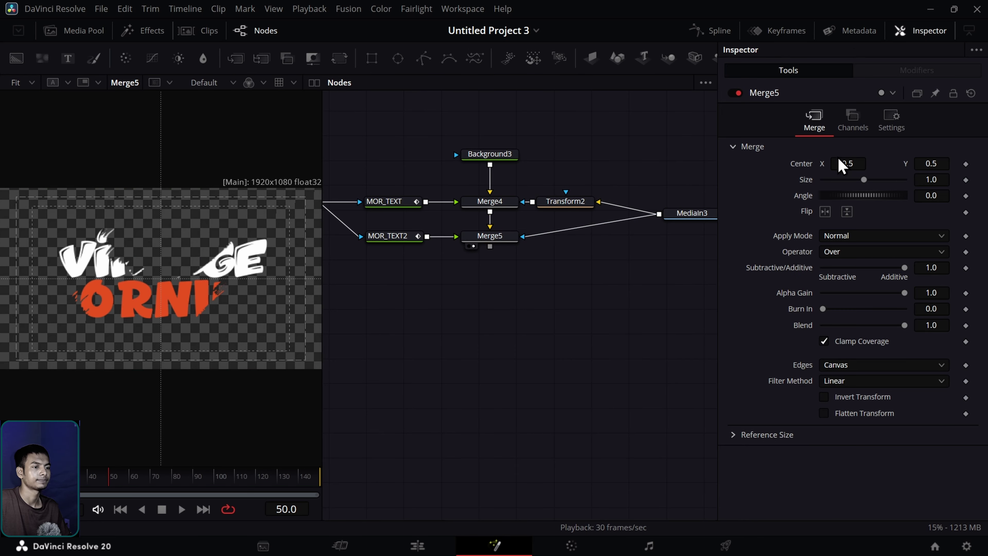
left_click(892, 123)
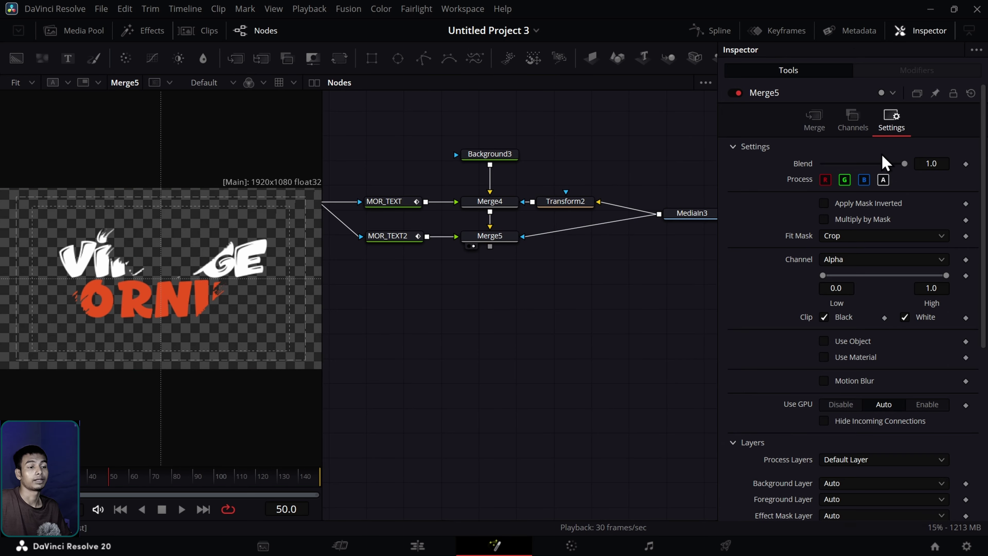
left_click(825, 203)
left_click(919, 31)
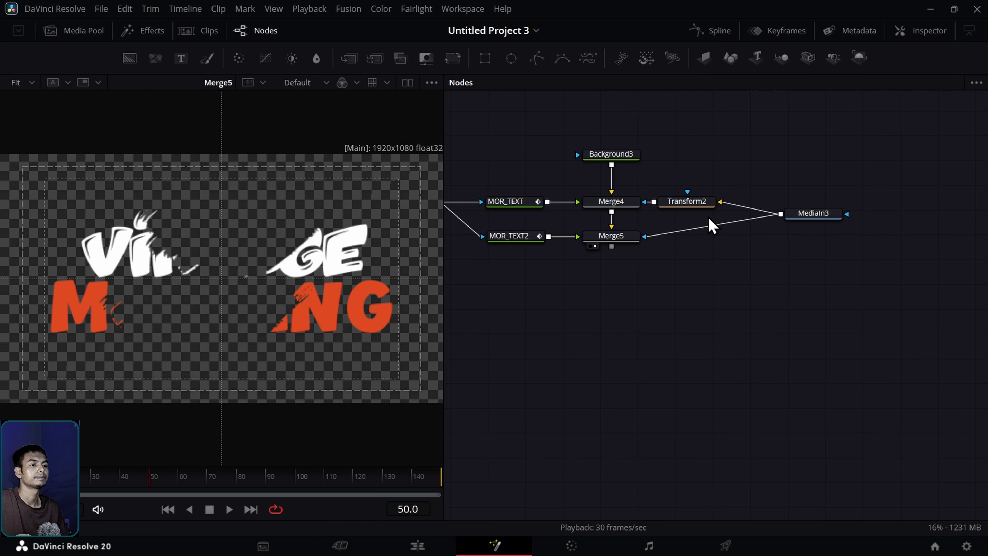
Step: Rotate Transform2's brush mask about 91° and move it off the upper-left corner so it only bites into the V of VINTAGE
left_click(691, 206)
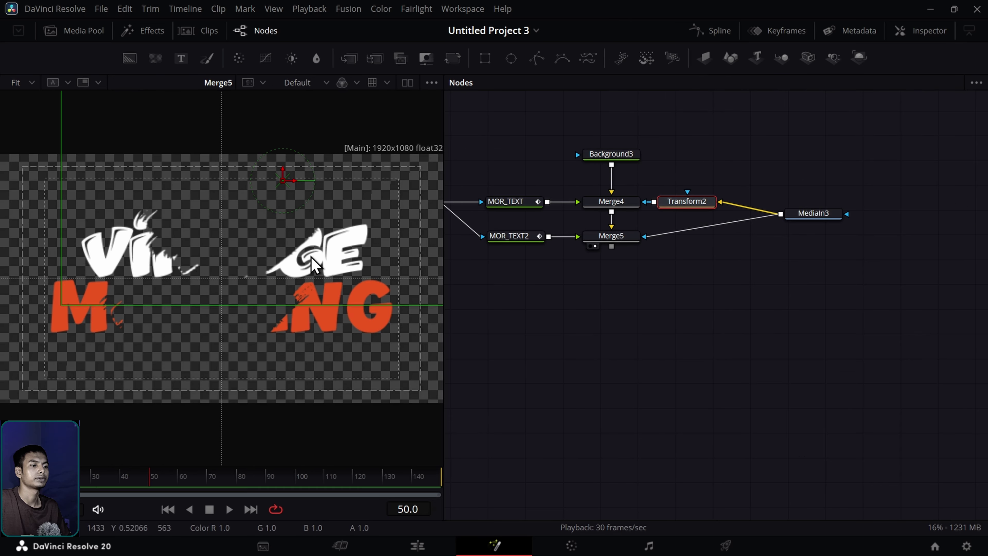
left_click_drag(271, 198, 6, 127)
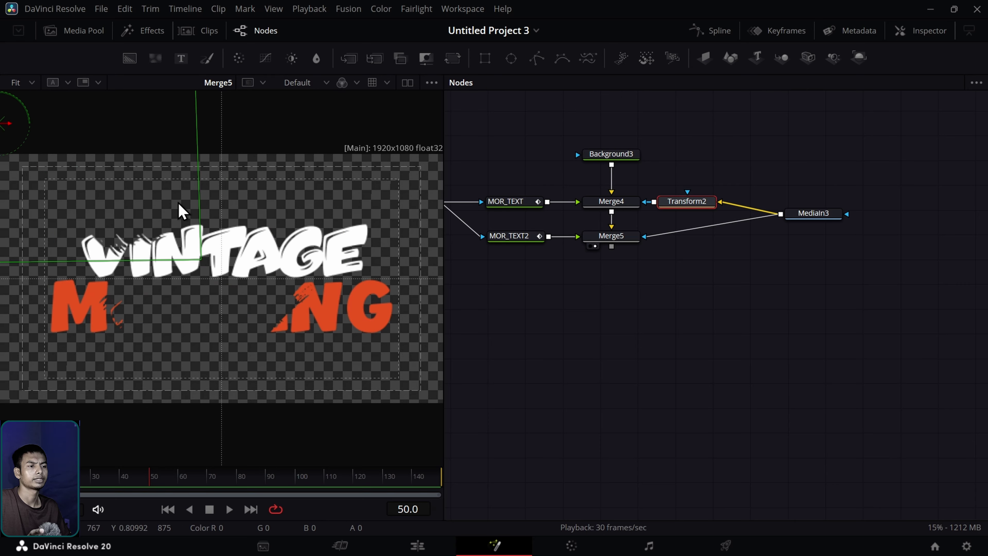
left_click_drag(44, 176, 4, 172)
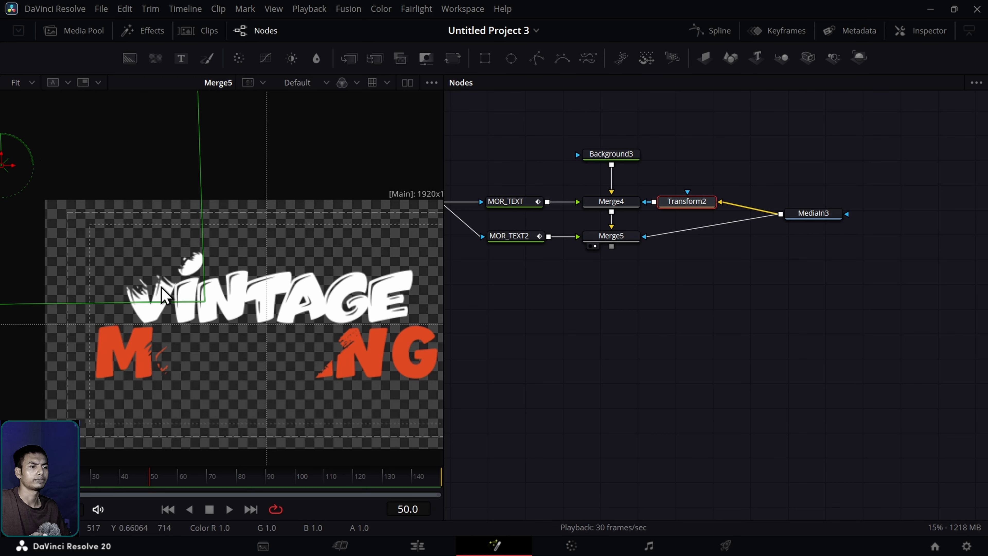
left_click(664, 357)
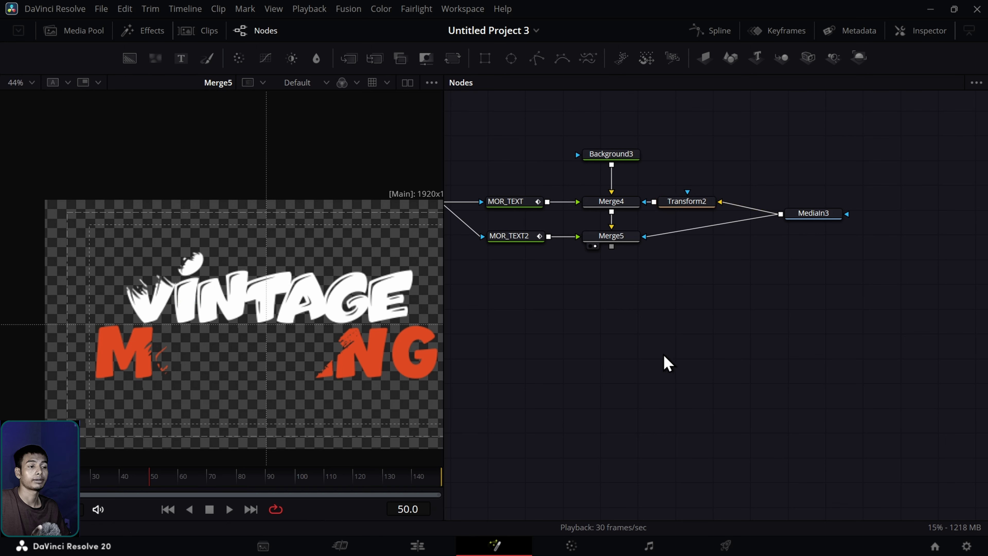
Step: Move MediaIn3 further away and insert a Transform between it and Merge5's effect mask input
left_click(819, 218)
left_click_drag(819, 219, 894, 230)
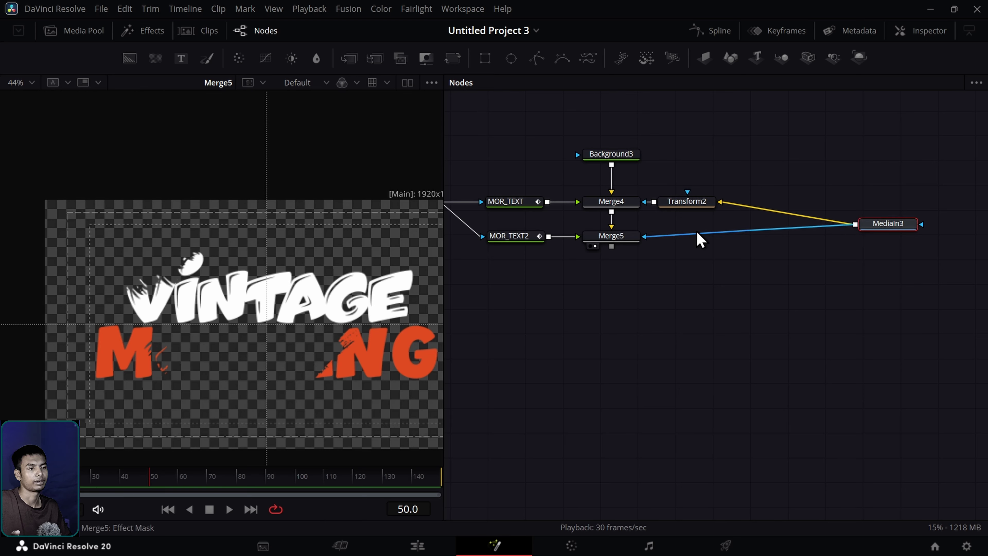
left_click_drag(461, 66, 693, 239)
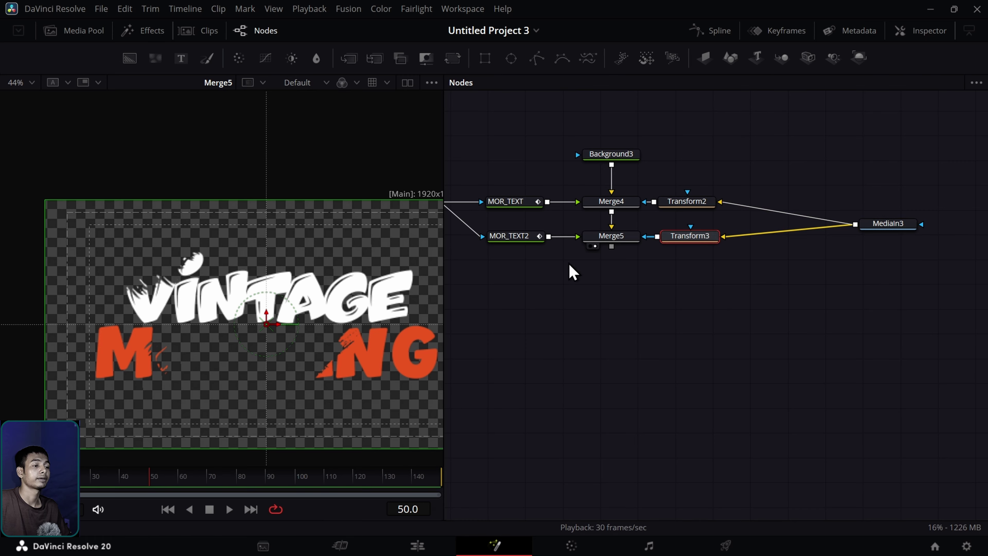
Step: Rotate and move Transform3's brush mask to the frame's lower-right corner, over the end of MORNING, and fit the image in the viewer
left_click_drag(275, 343, 303, 425)
left_click_drag(277, 371, 434, 441)
scroll(401, 442, "down", 3)
scroll(392, 375, "right", 2)
mouse_move(393, 375)
left_mouse_down()
mouse_move(397, 384)
mouse_move(359, 372)
mouse_move(399, 376)
left_mouse_up()
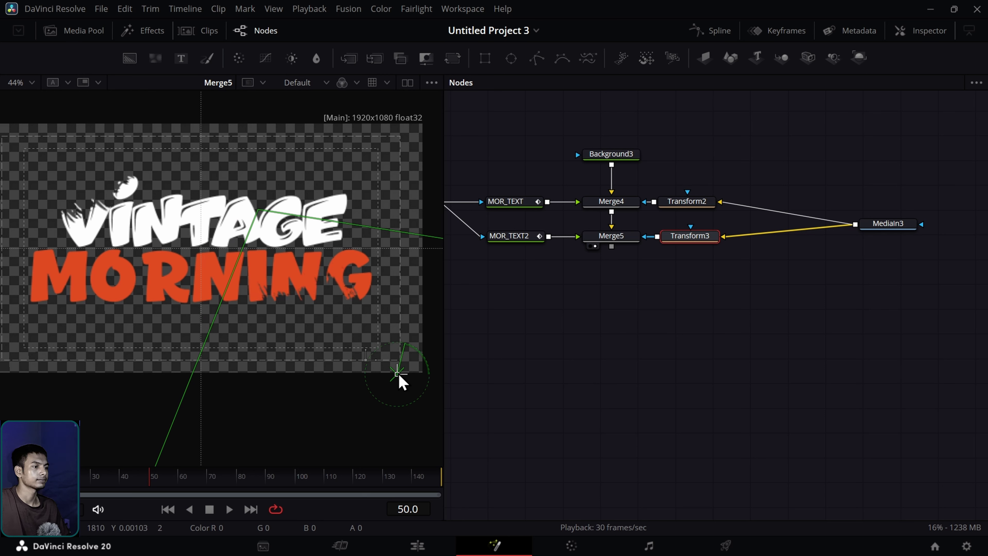
left_click(523, 349)
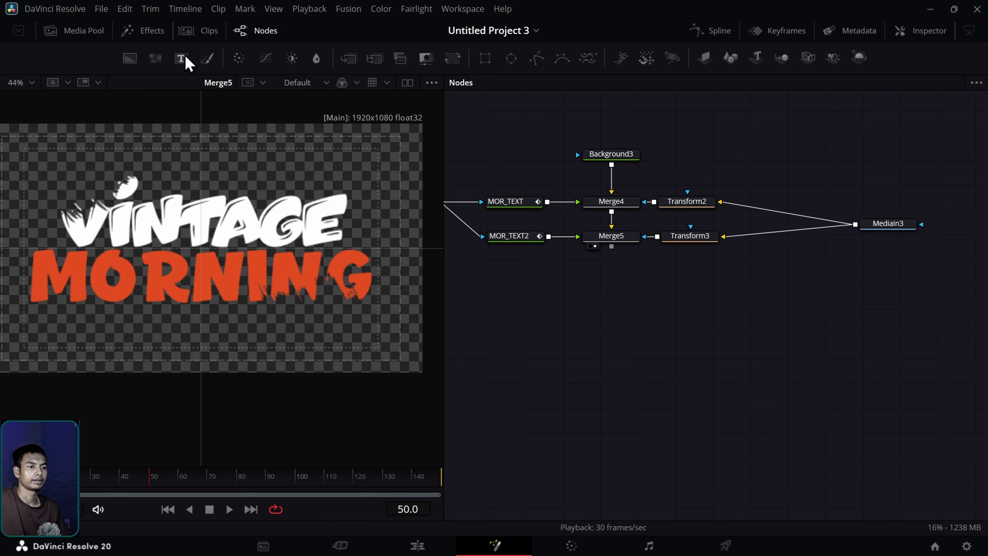
left_click(32, 84)
left_click(34, 103)
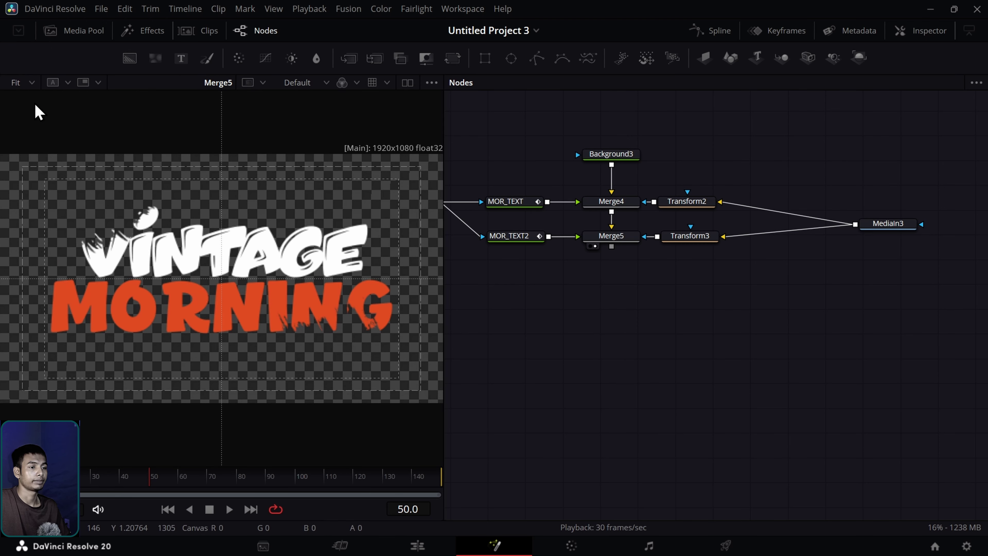
Step: Try another timeline playback resolution, and set it to Quarter
left_click(310, 8)
mouse_move(351, 54)
left_click(536, 65)
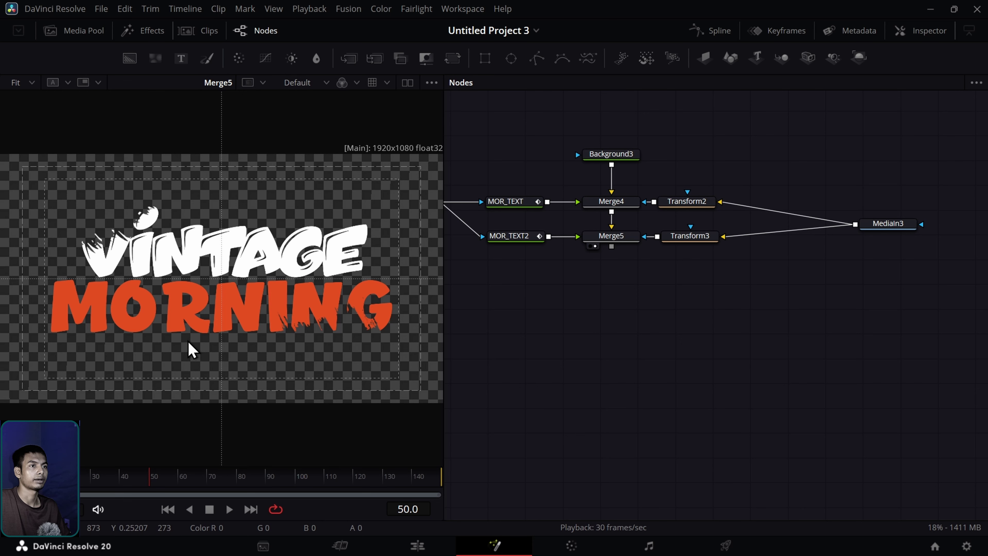
left_click(307, 9)
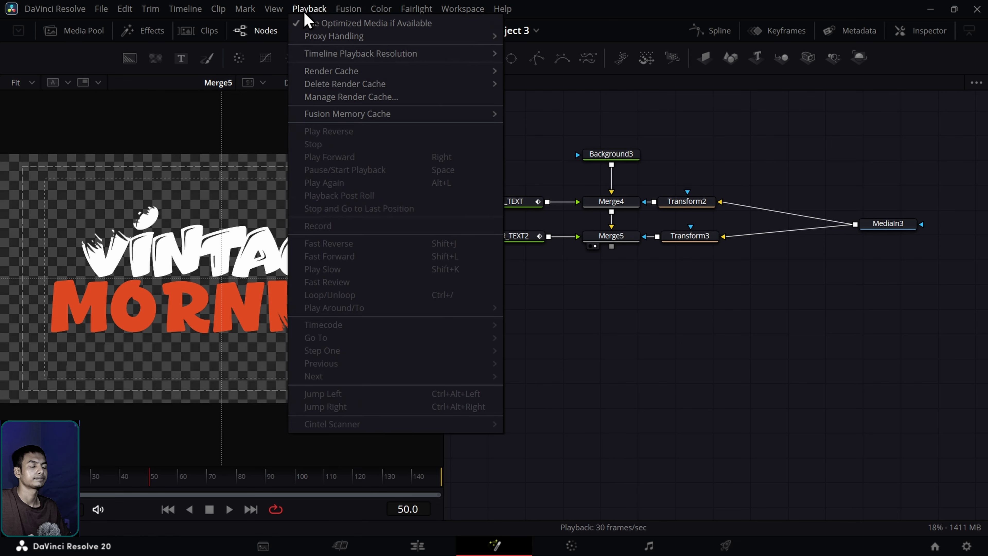
mouse_move(373, 60)
left_click(545, 83)
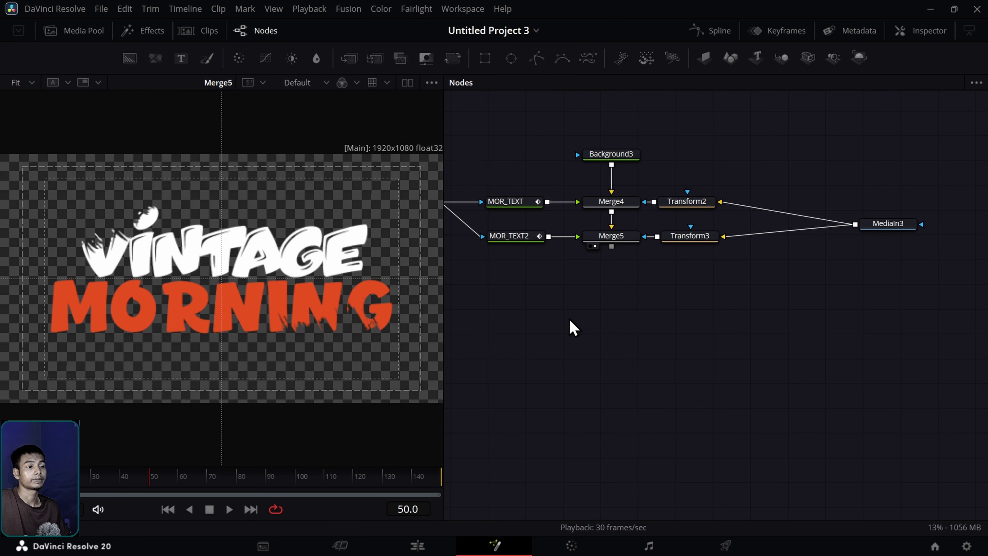
Step: Scrub the title animation from near the start and stop at frame 59
left_click_drag(570, 331, 654, 354)
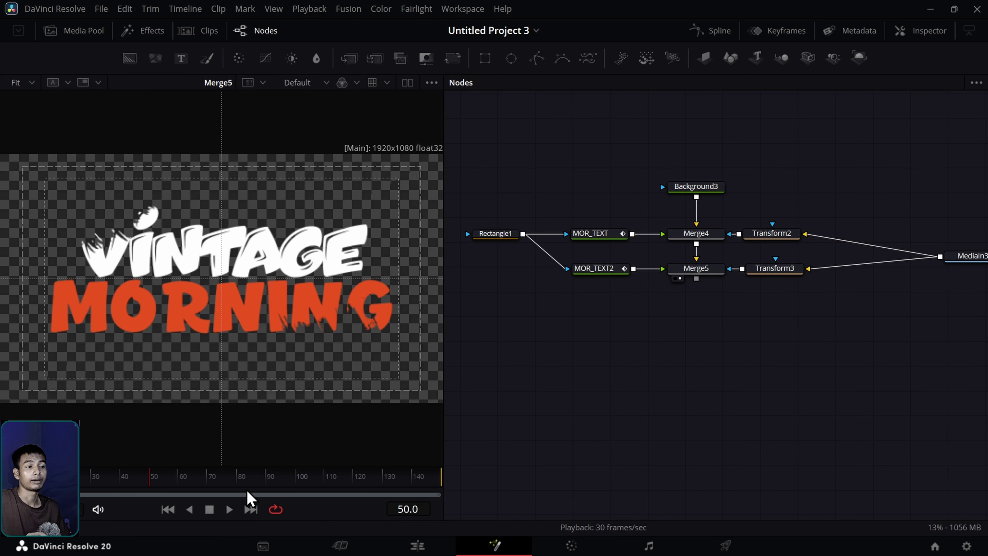
left_click(66, 477)
left_click_drag(66, 479, 167, 488)
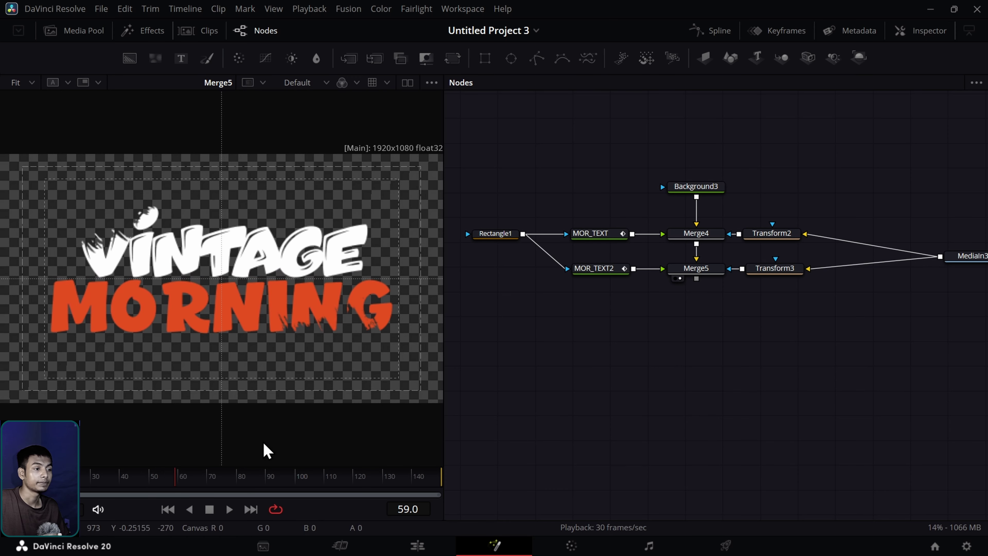
Step: Move the MediaIn3 node further out and align it horizontally with Transform2, and select Transform3
left_click_drag(620, 355, 436, 409)
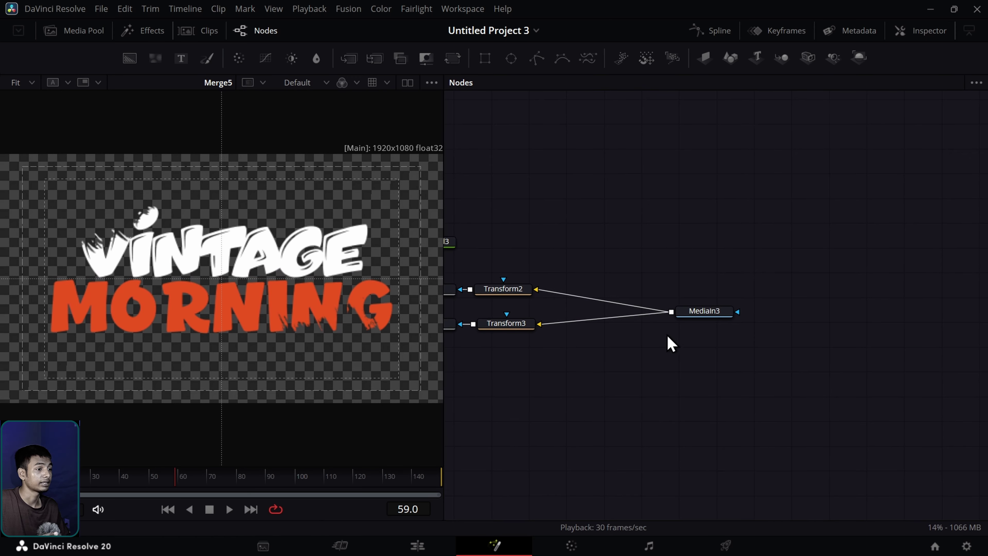
left_click_drag(710, 320, 750, 295)
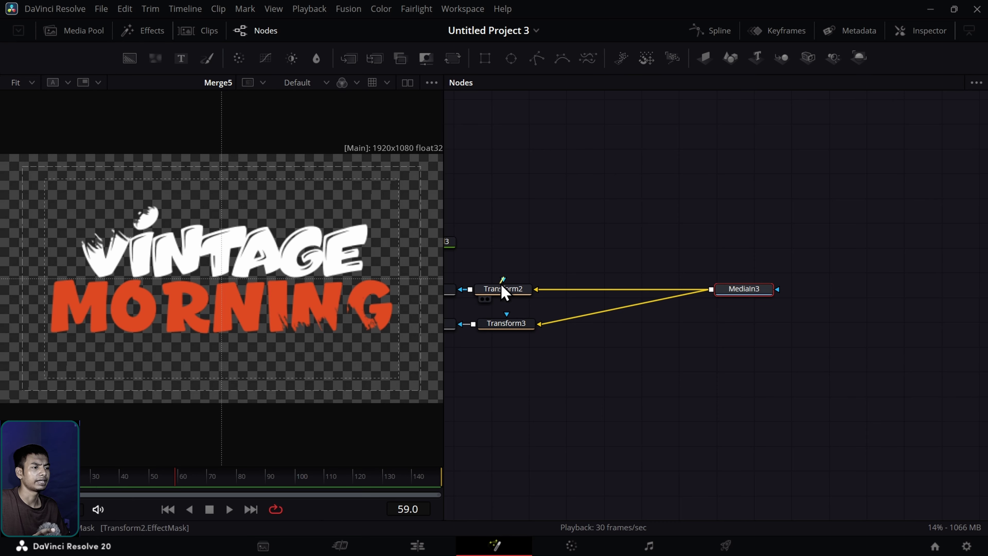
left_click(499, 324)
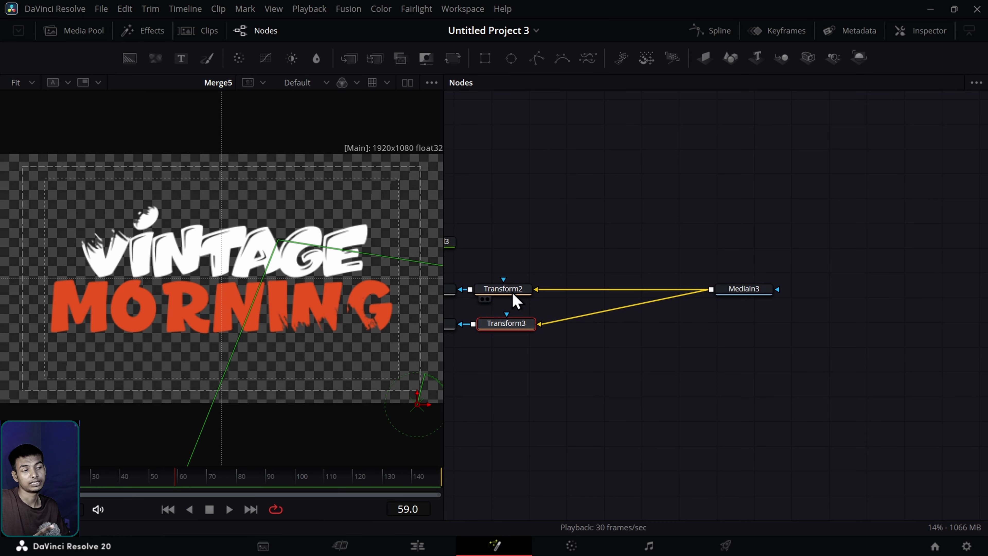
left_click_drag(630, 379, 770, 378)
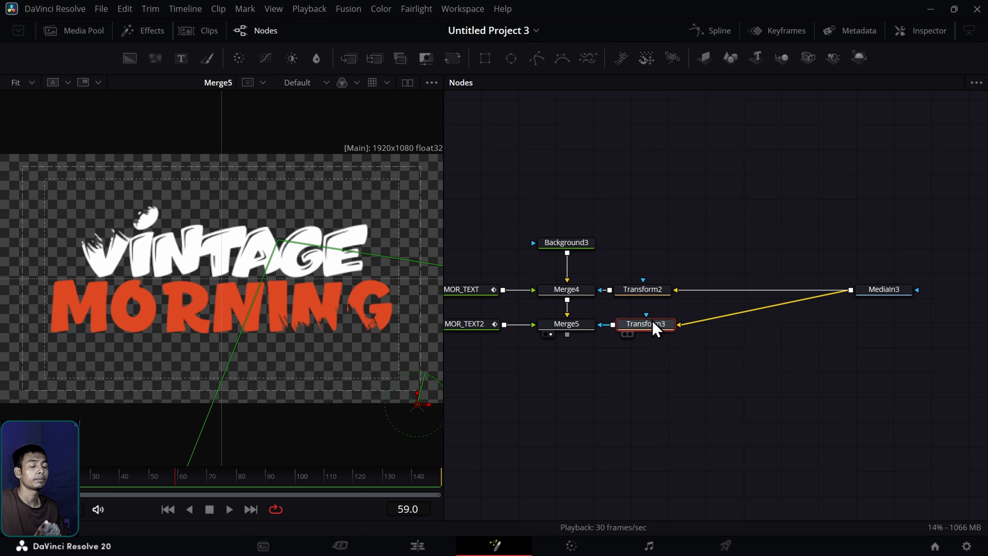
left_click_drag(584, 384, 728, 386)
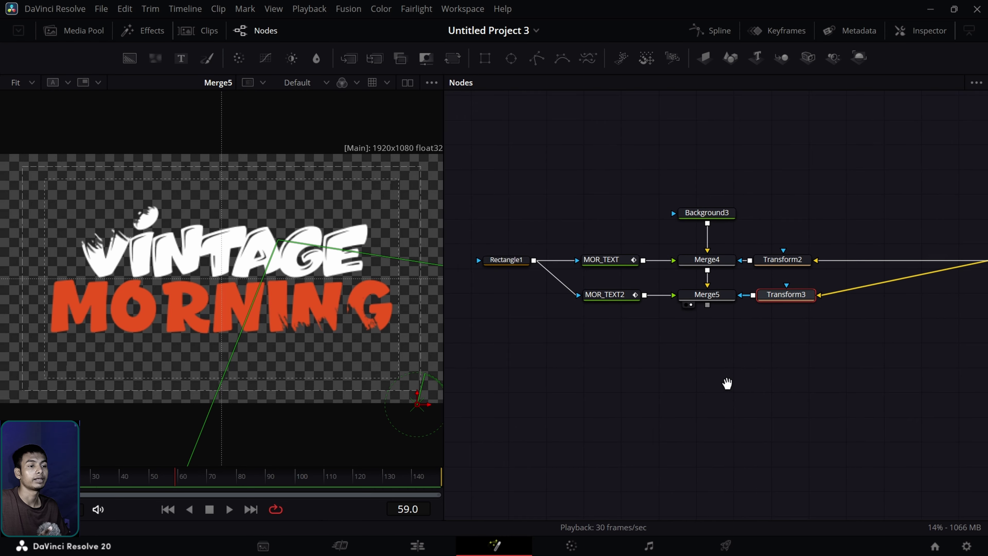
Step: Examine the Path1 animation on MOR_TEXT's layout center, including its modifier options and displacement spline
left_click(619, 264)
double_click(620, 265)
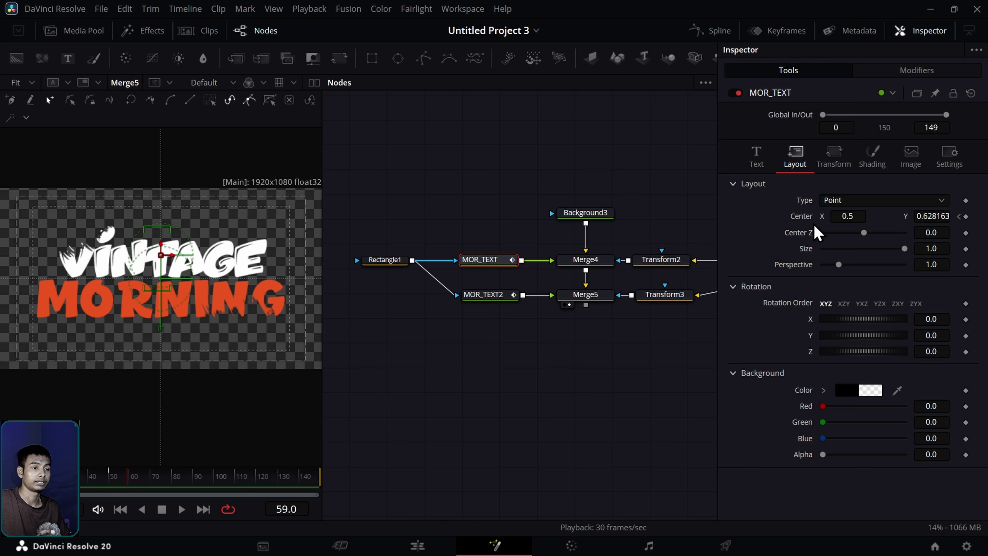
right_click(802, 220)
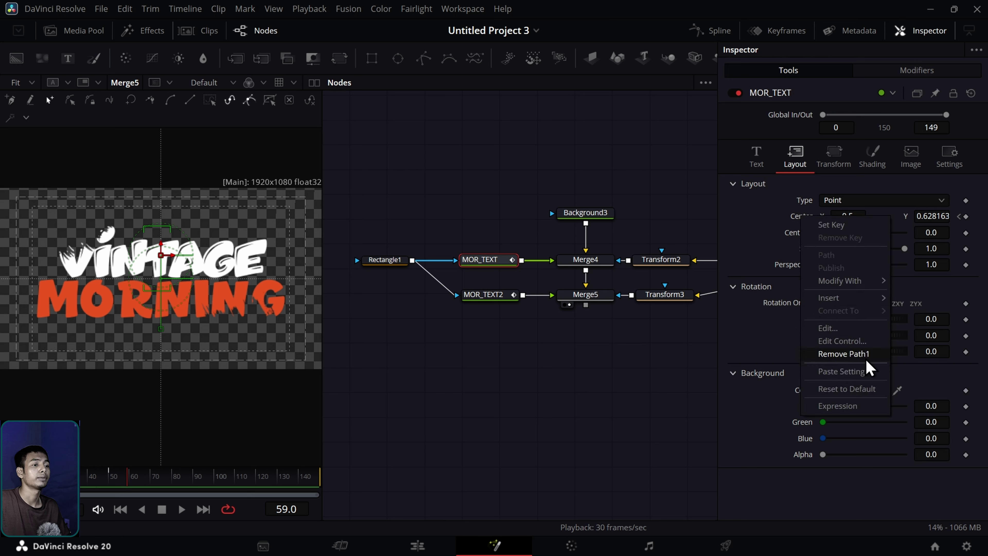
left_click(720, 373)
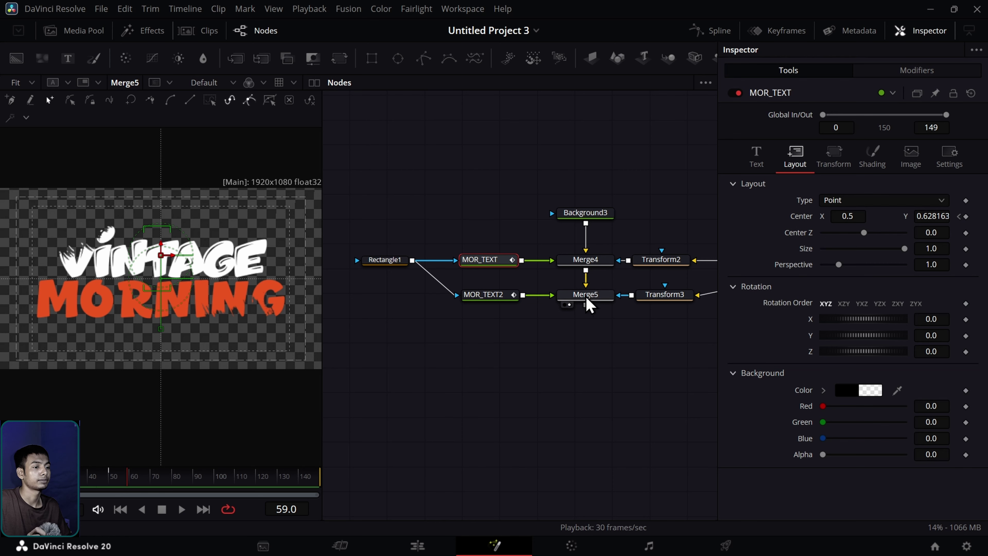
left_click(712, 31)
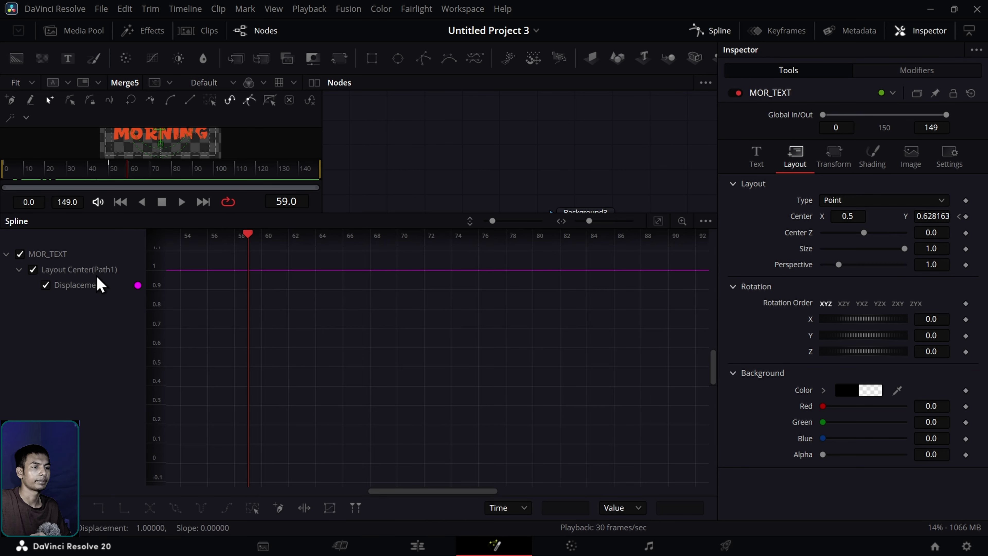
left_click(712, 33)
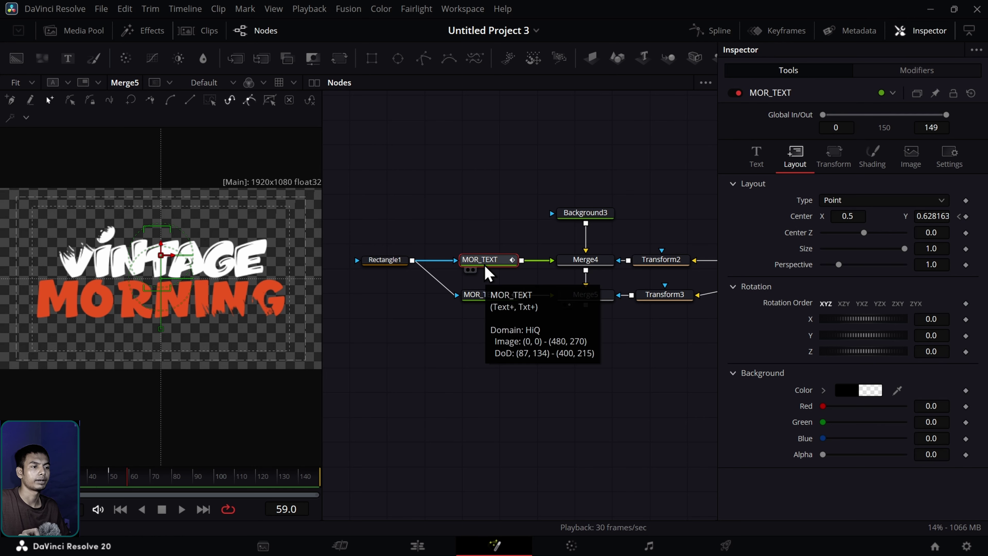
left_click_drag(623, 336, 498, 347)
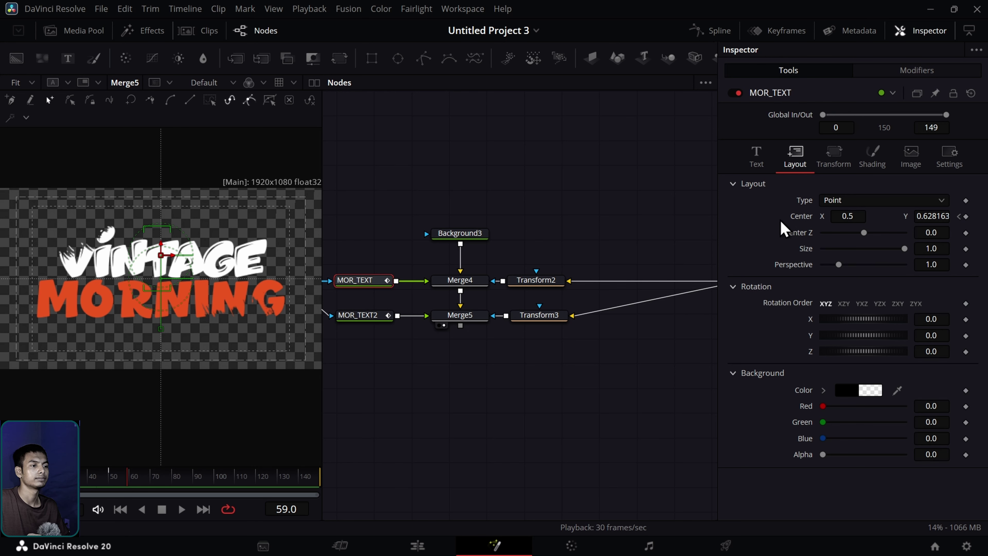
right_click(792, 223)
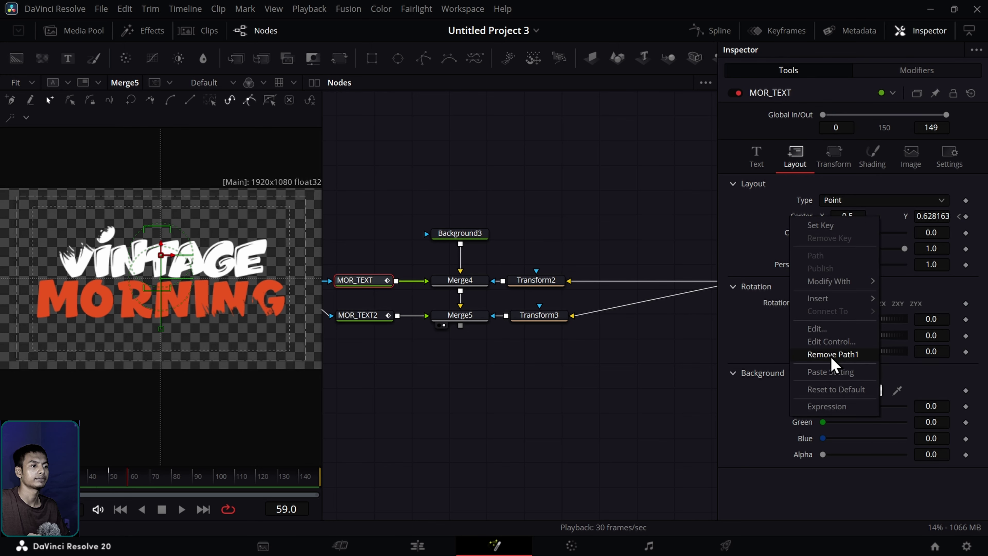
left_click(735, 365)
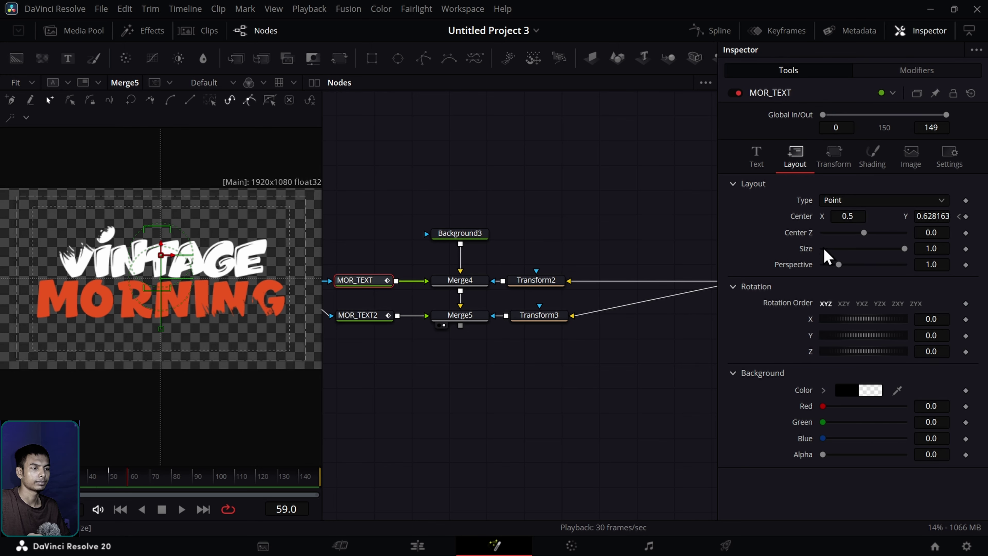
Step: Connect Transform2's Center to the Position of MOR_TEXT's Path1
left_click(537, 281)
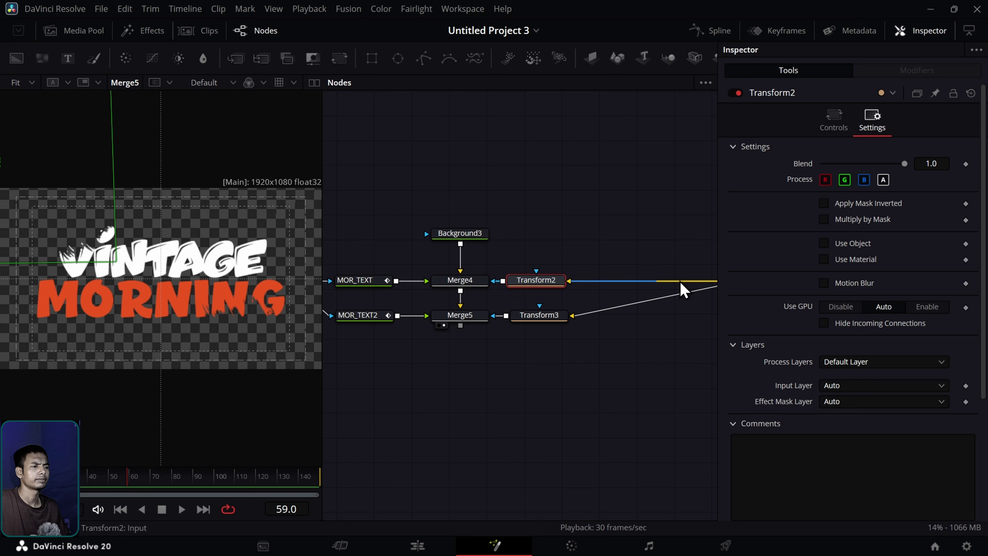
left_click(834, 120)
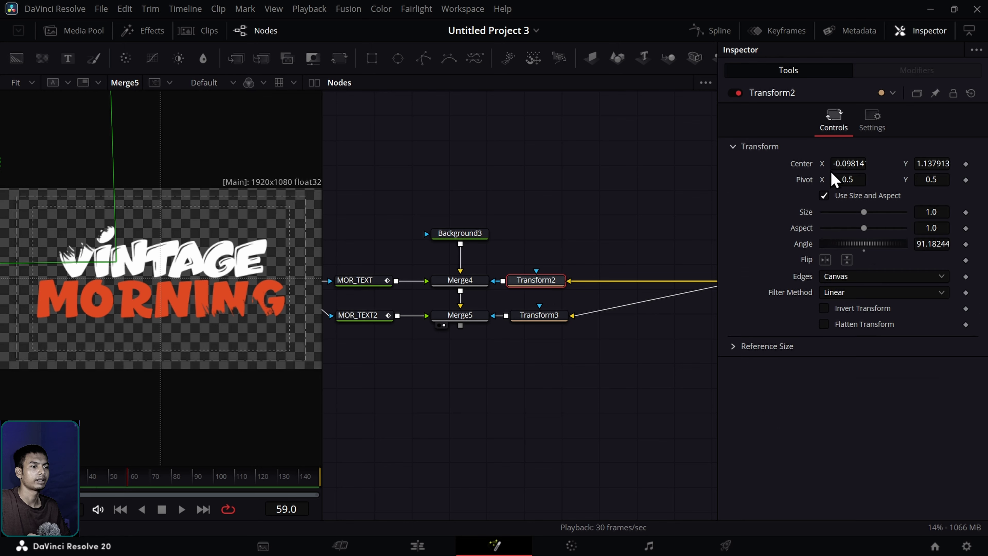
right_click(803, 172)
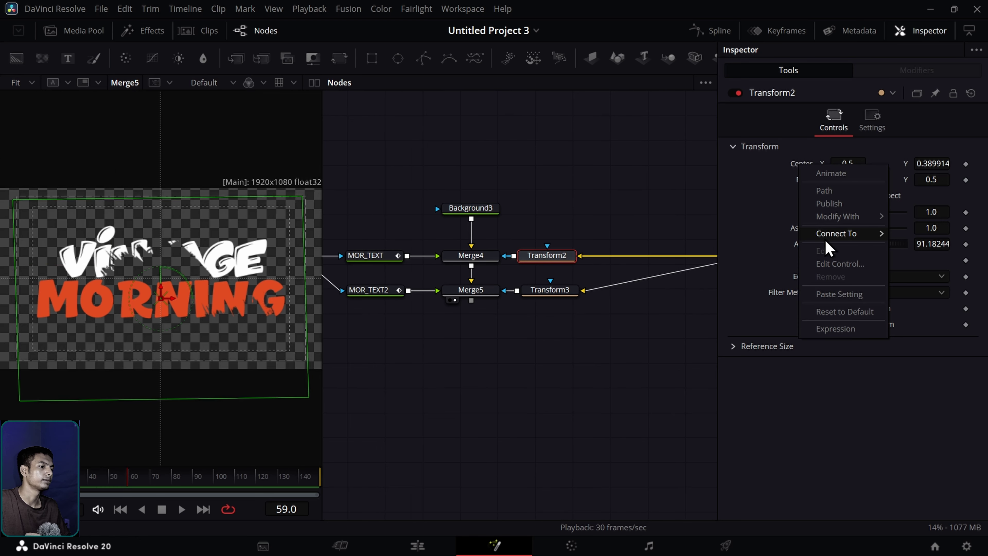
mouse_move(826, 239)
mouse_move(915, 234)
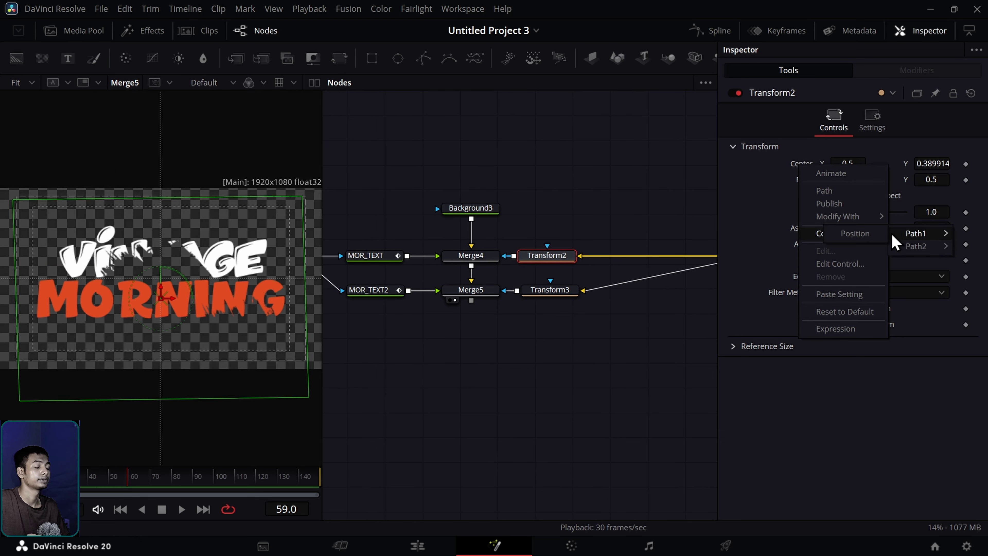
left_click(855, 234)
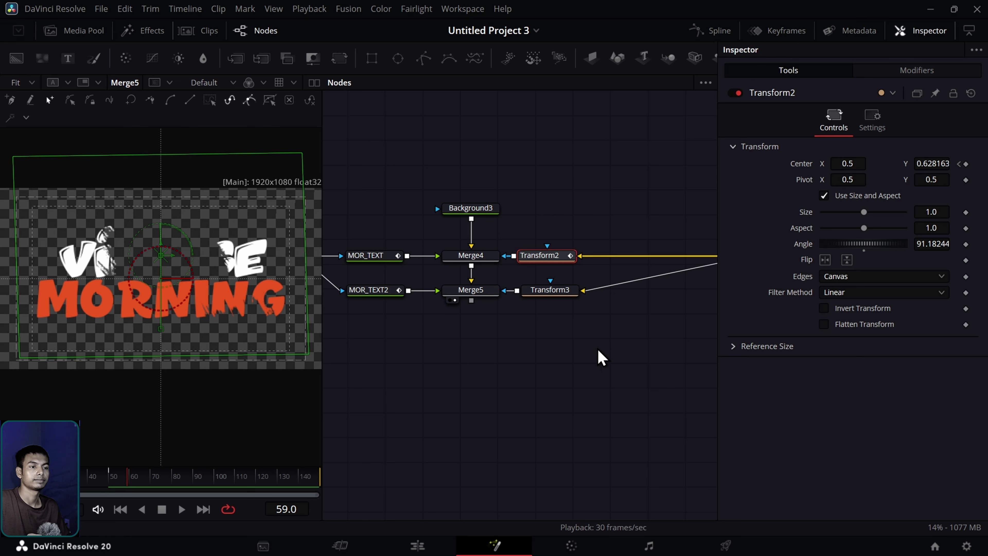
Step: Connect Transform3's Center to the Position of MOR_TEXT2's Path2
left_click(371, 294)
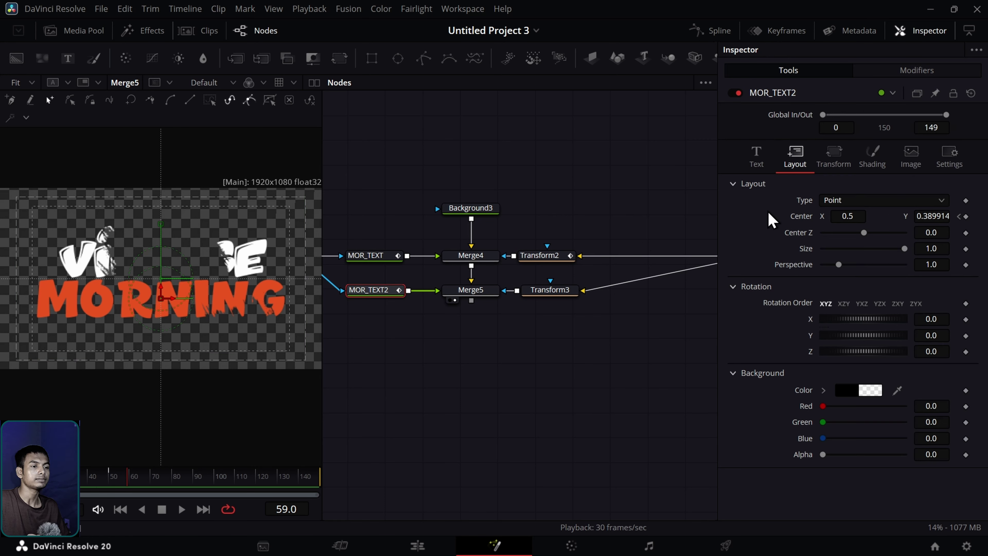
right_click(803, 224)
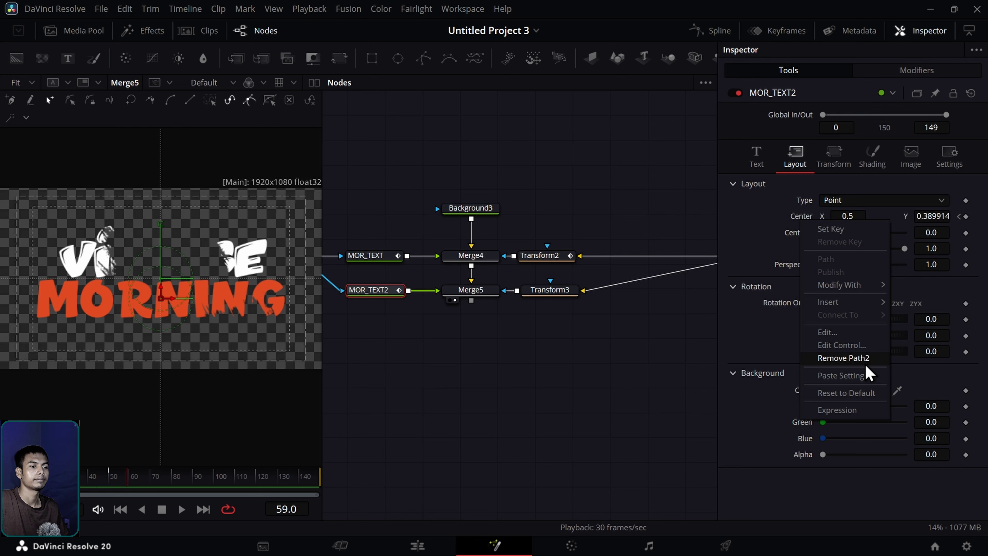
left_click(856, 359)
left_click(553, 295)
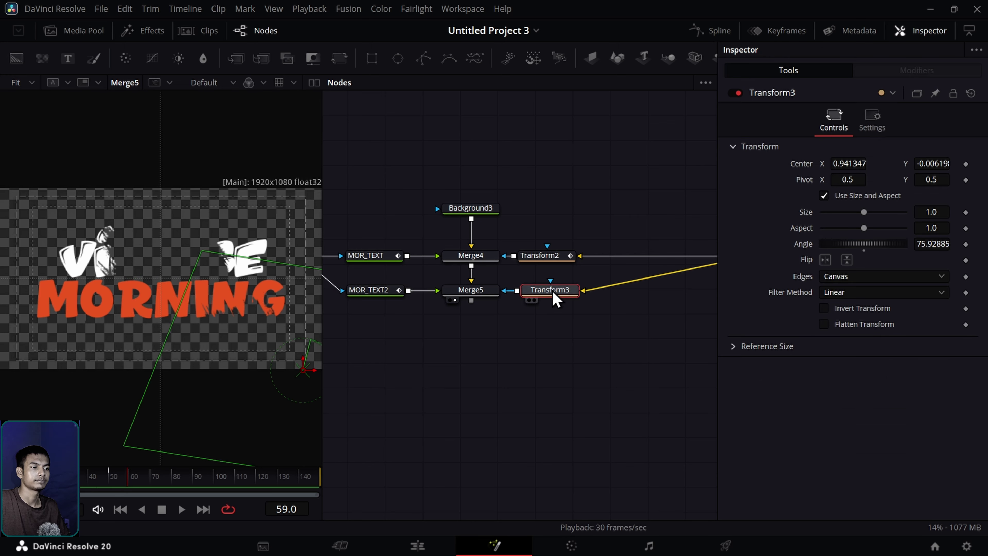
right_click(810, 167)
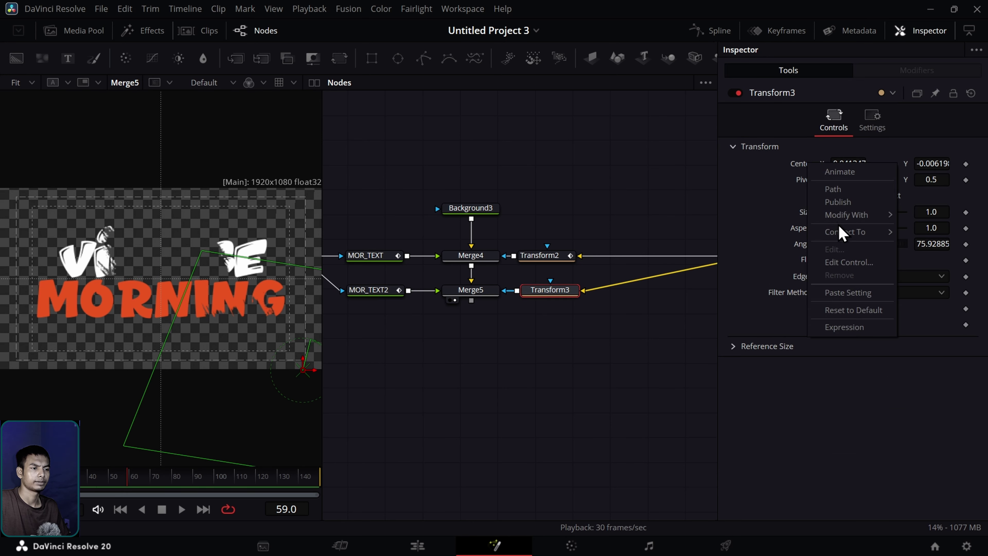
mouse_move(842, 233)
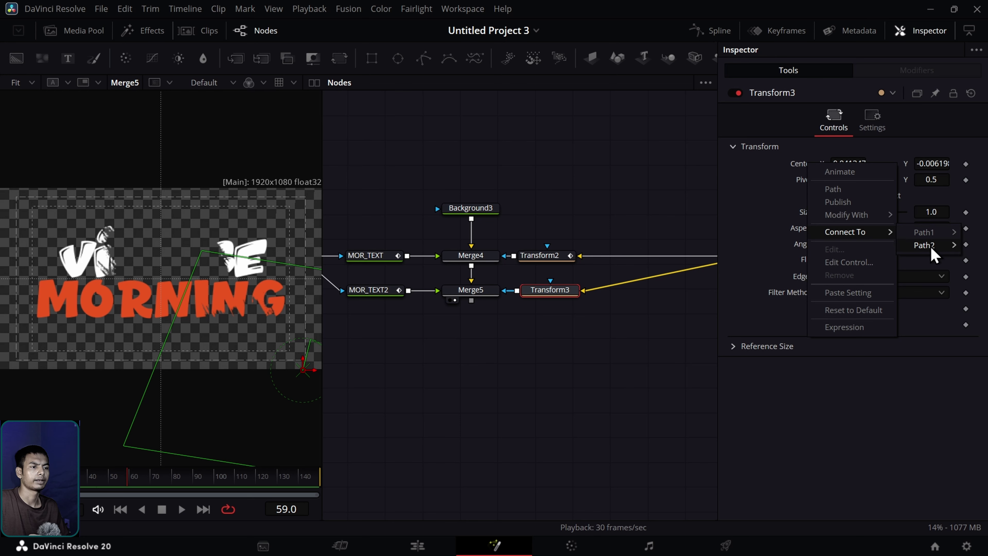
left_click(872, 246)
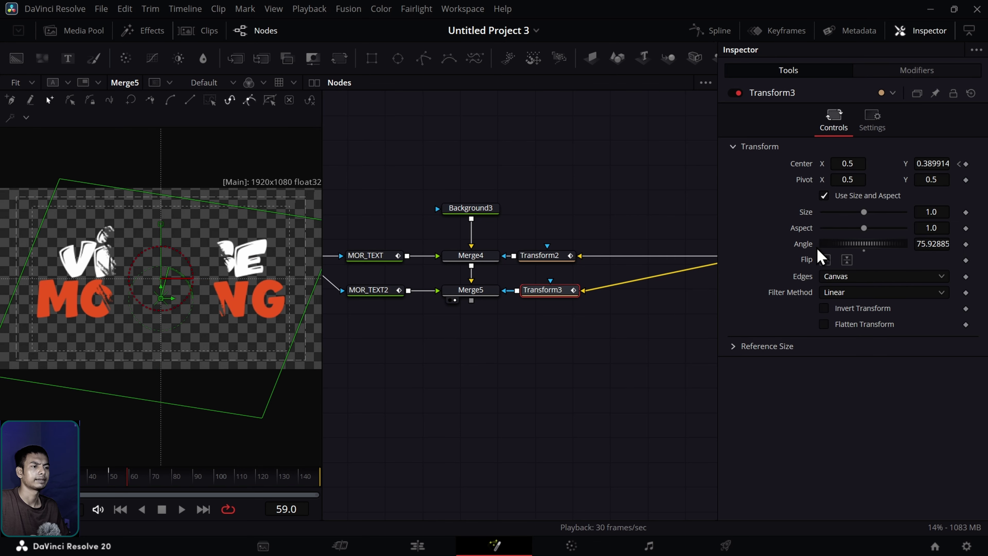
left_click(508, 376)
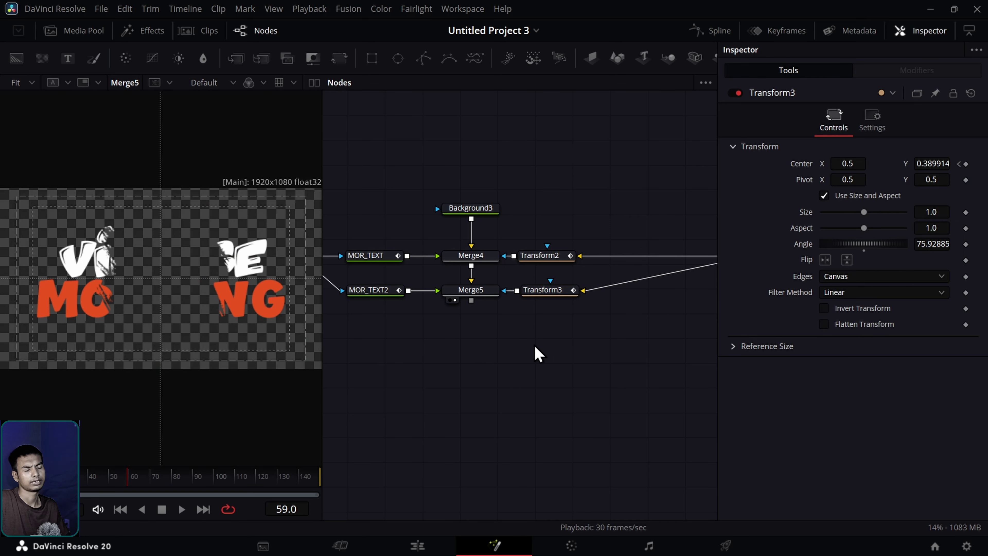
Step: Scrub the title animation to frame 49, select Transform2 and hide the Inspector
left_click_drag(536, 351, 529, 321)
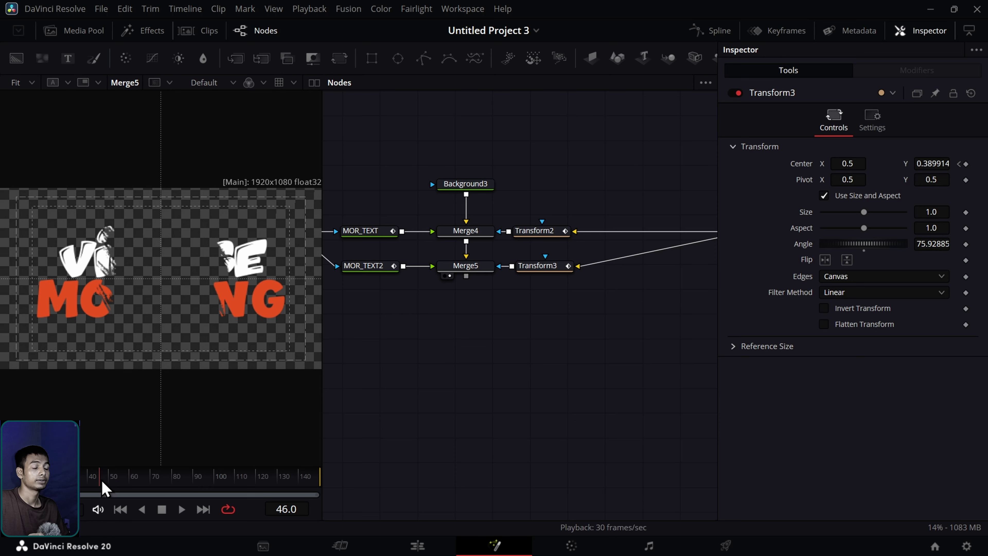
mouse_move(104, 489)
left_mouse_down()
mouse_move(8, 490)
mouse_move(134, 490)
mouse_move(19, 490)
mouse_move(112, 489)
left_mouse_up()
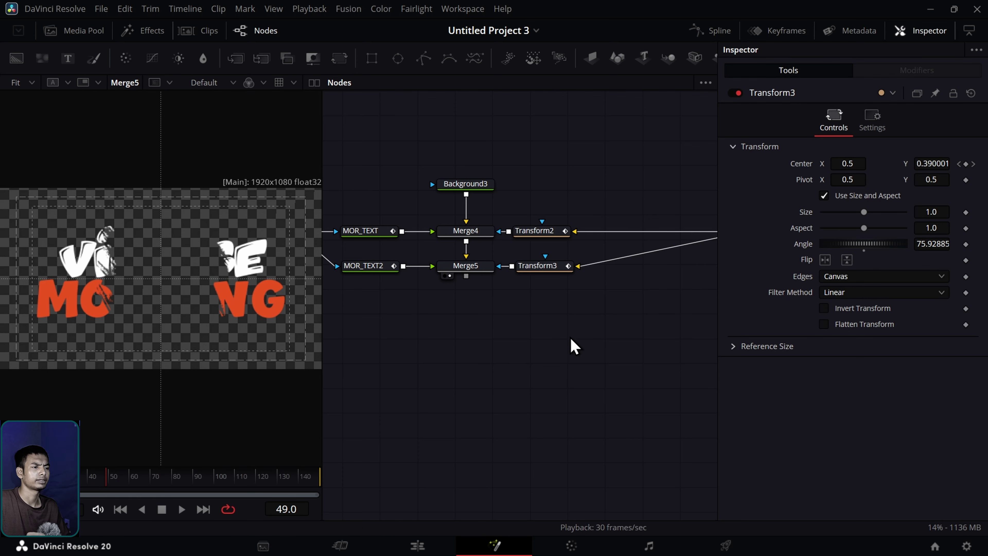
scroll(580, 327, "up", 1)
left_click(543, 242)
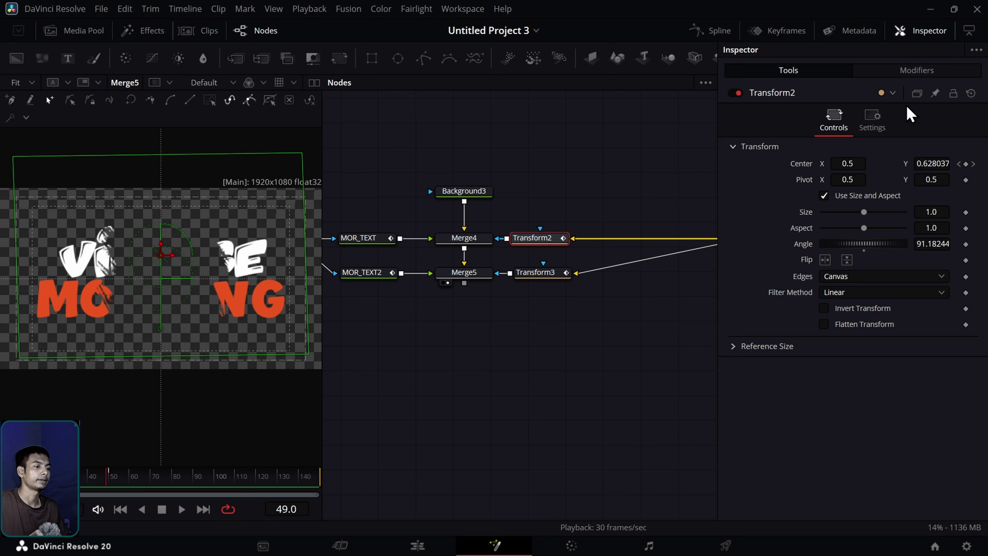
left_click(928, 32)
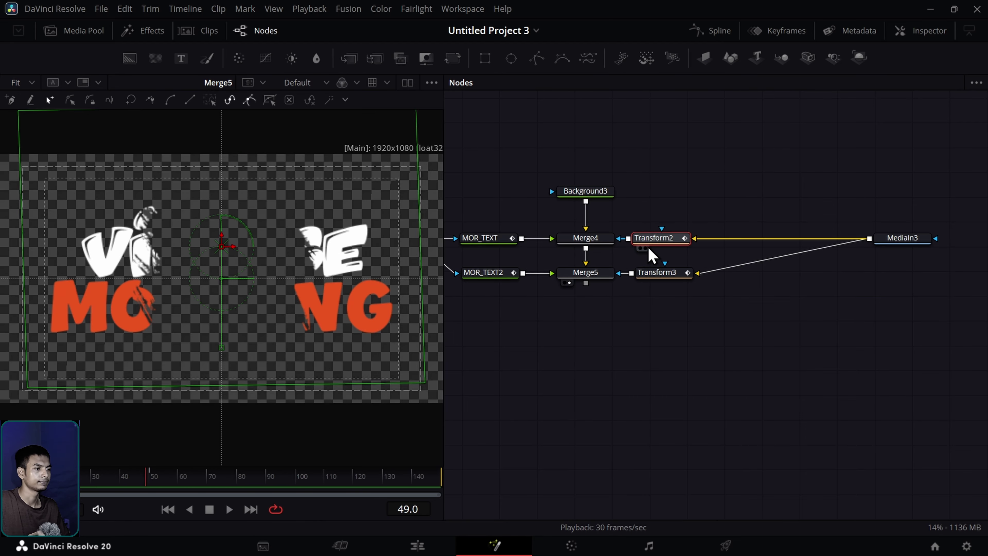
Step: Try shifting Transform2's Center slightly up and to the left in the viewer
mouse_move(223, 256)
left_mouse_down()
mouse_move(249, 234)
mouse_move(156, 259)
mouse_move(216, 249)
left_mouse_up()
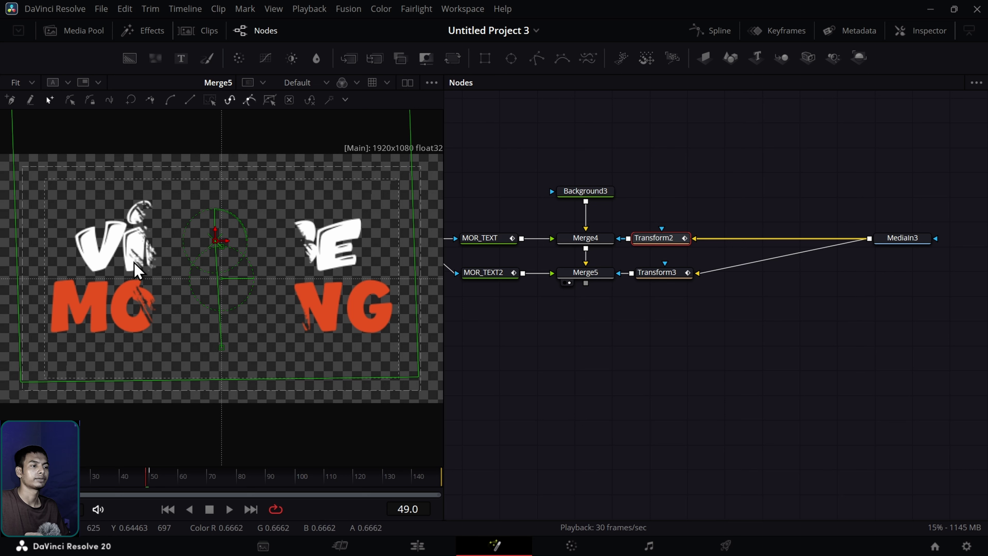
left_click_drag(190, 283, 195, 287)
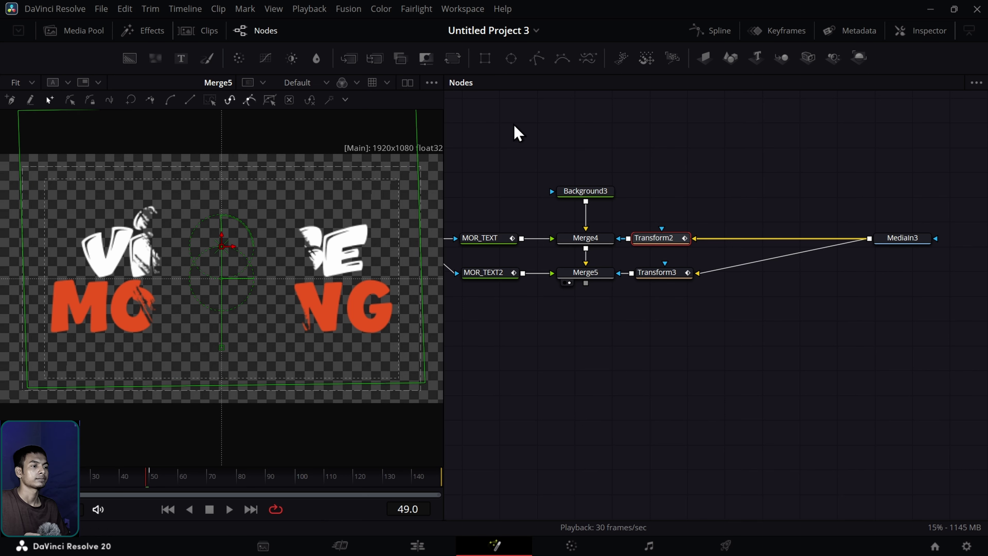
Step: Insert a Transform between MediaIn3 and Transform2, and move its brush mask past the frame's upper-left corner to cut only the start of VINTAGE
left_click_drag(458, 67, 748, 238)
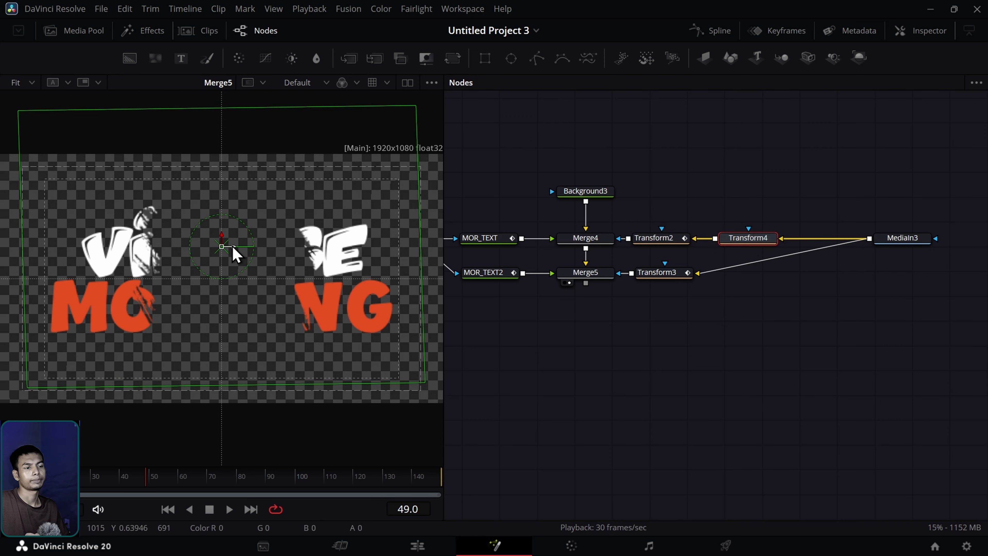
left_click_drag(228, 255, 27, 156)
left_click_drag(89, 220, 4, 210)
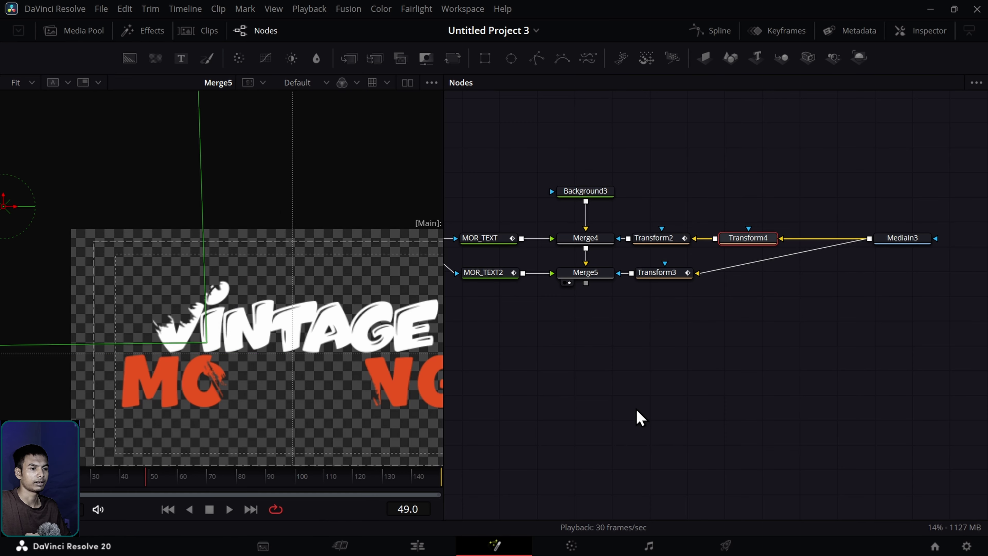
Step: Insert a Transform between MediaIn3 and Transform3, and move its brush mask to the frame's lower-right corner to cut the end of MORNING
left_click_drag(631, 404, 551, 259)
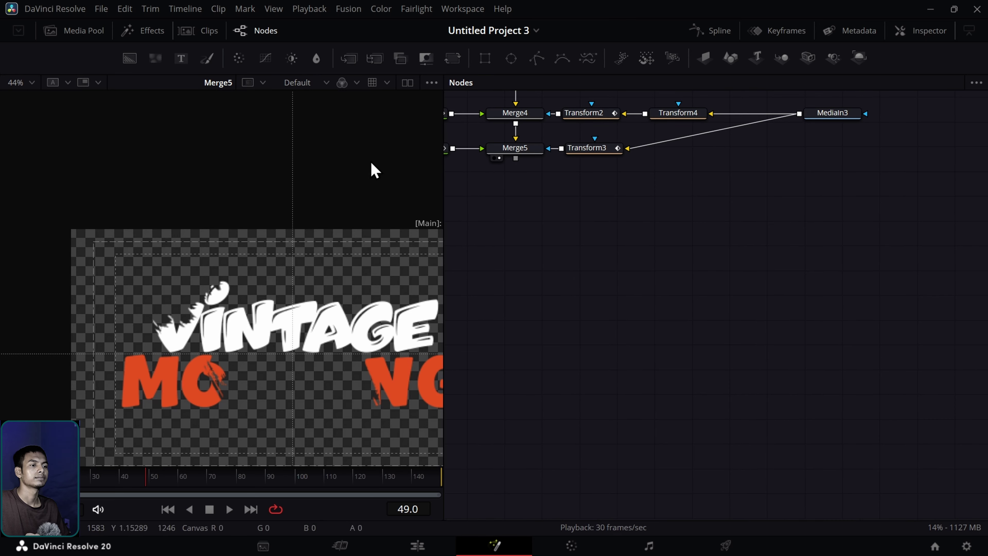
left_click_drag(454, 61, 663, 145)
left_click_drag(733, 189, 823, 263)
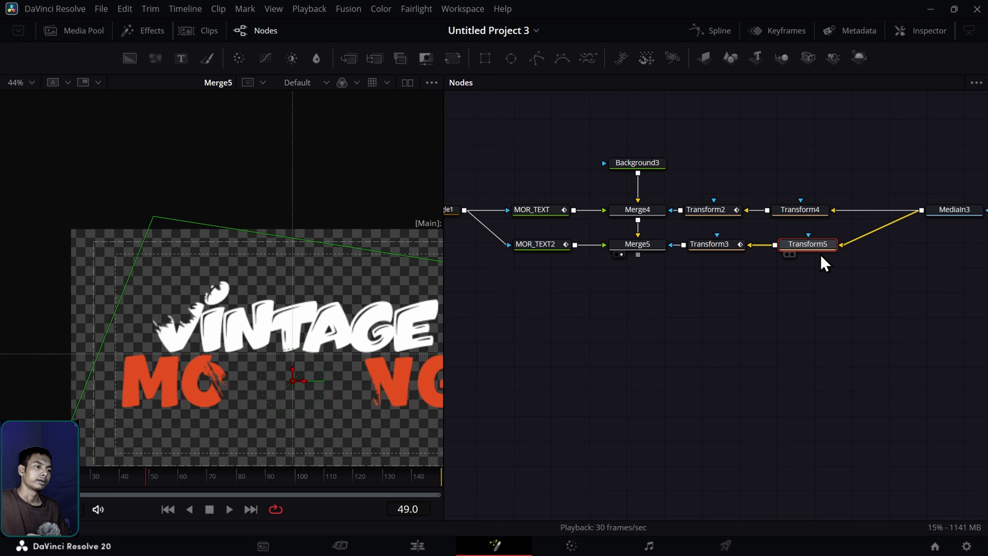
left_click_drag(303, 352, 386, 320)
left_click(507, 336)
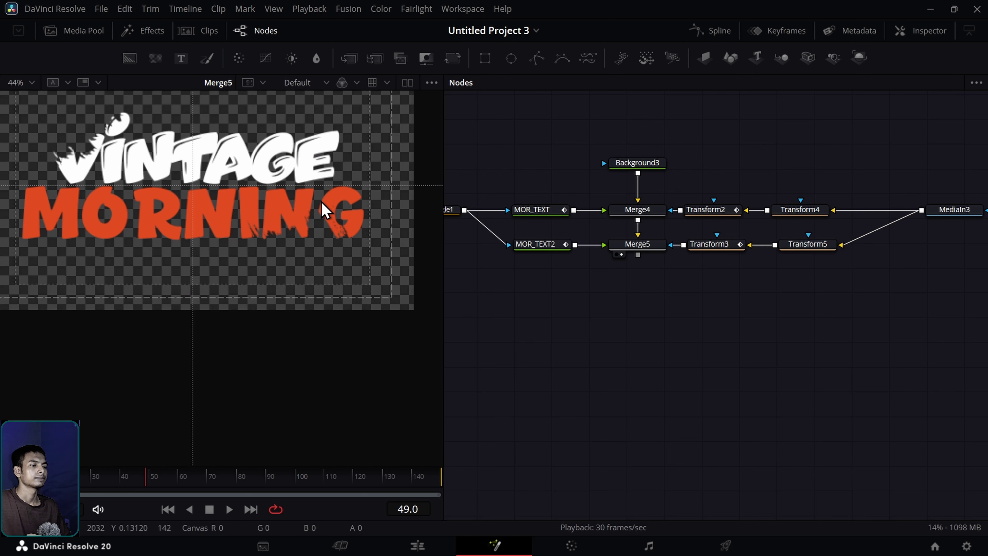
Step: Fit the image to the viewer and set the timeline playback resolution to Full
left_click(33, 83)
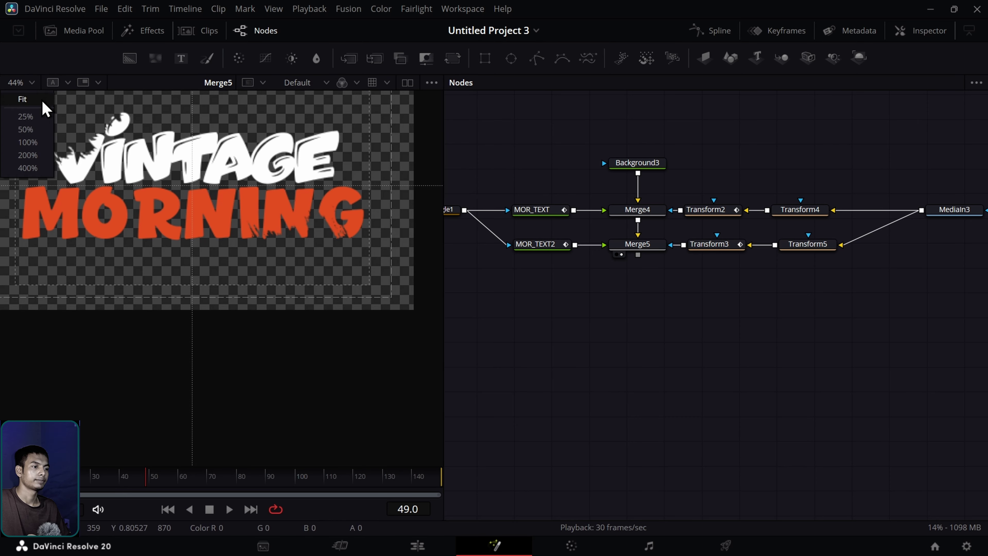
left_click(43, 102)
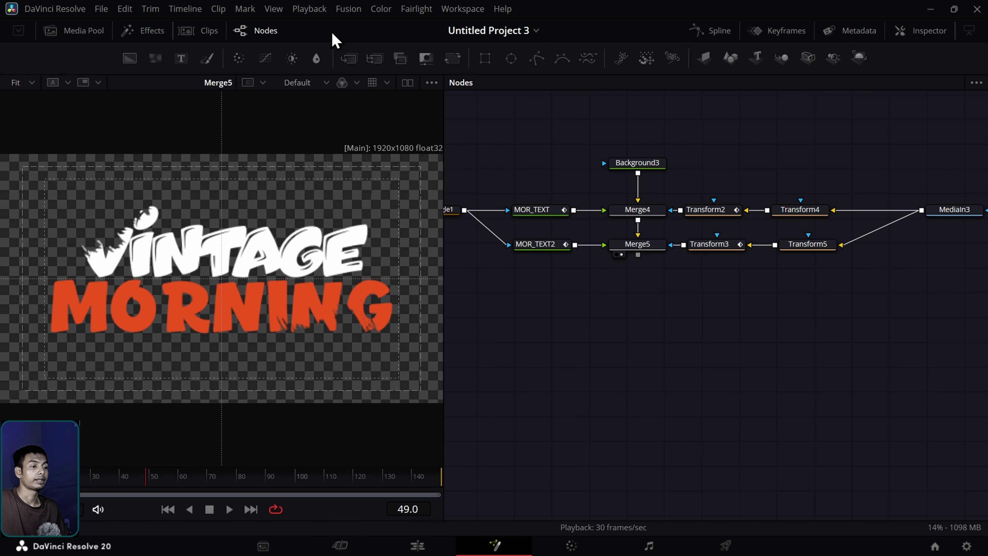
left_click(309, 9)
mouse_move(391, 54)
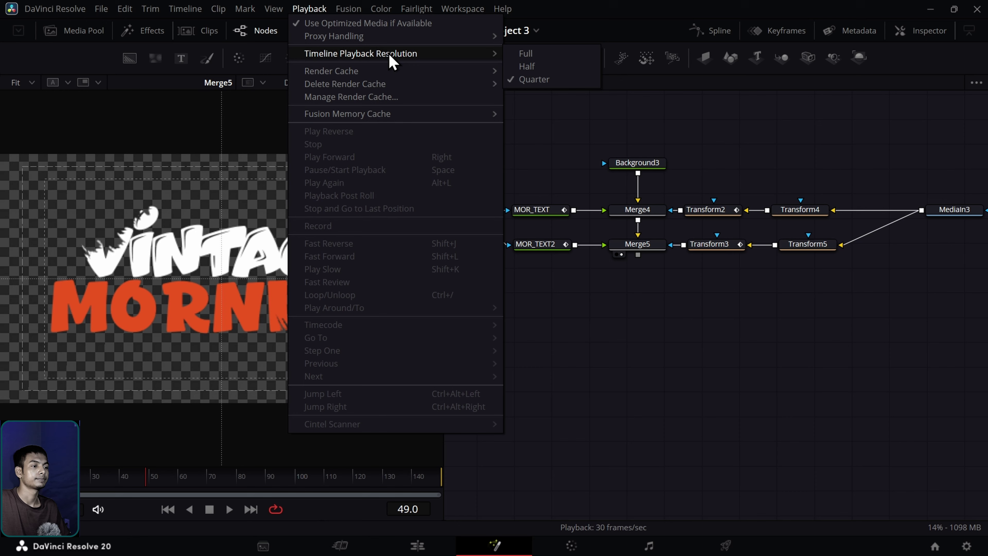
left_click(510, 55)
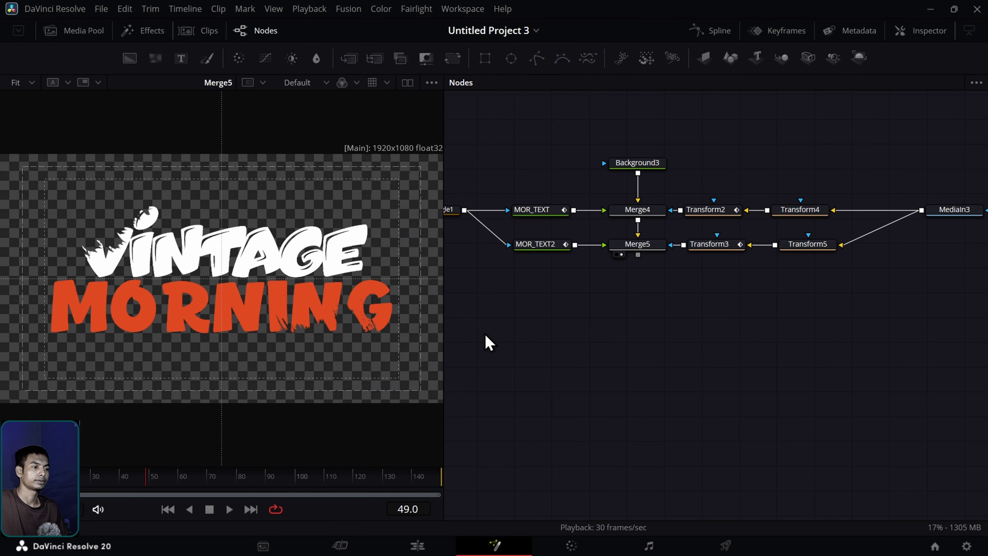
Step: Nudge Transform5's Center slightly to the right so the brush cuts less of MORNING's last letters
left_click(820, 246)
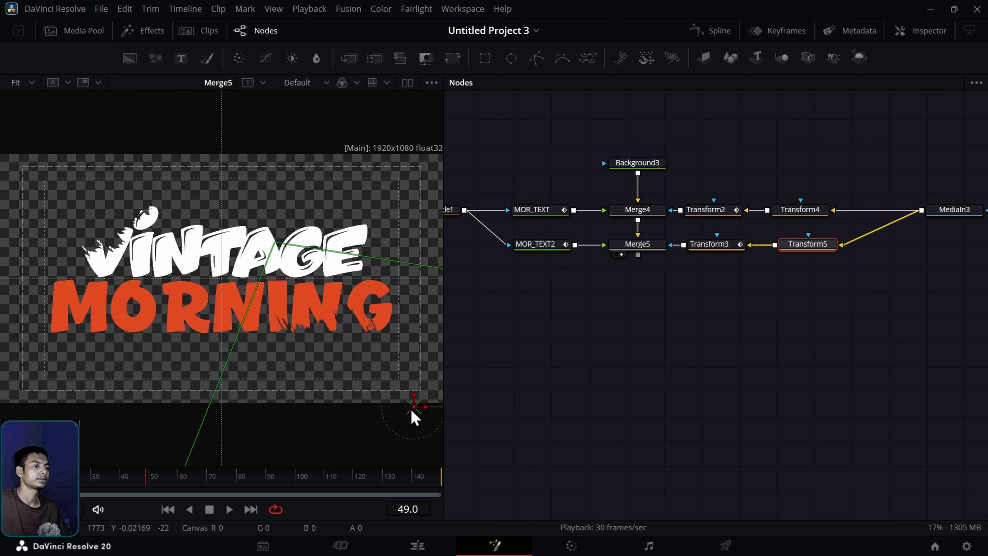
left_click_drag(422, 411, 431, 410)
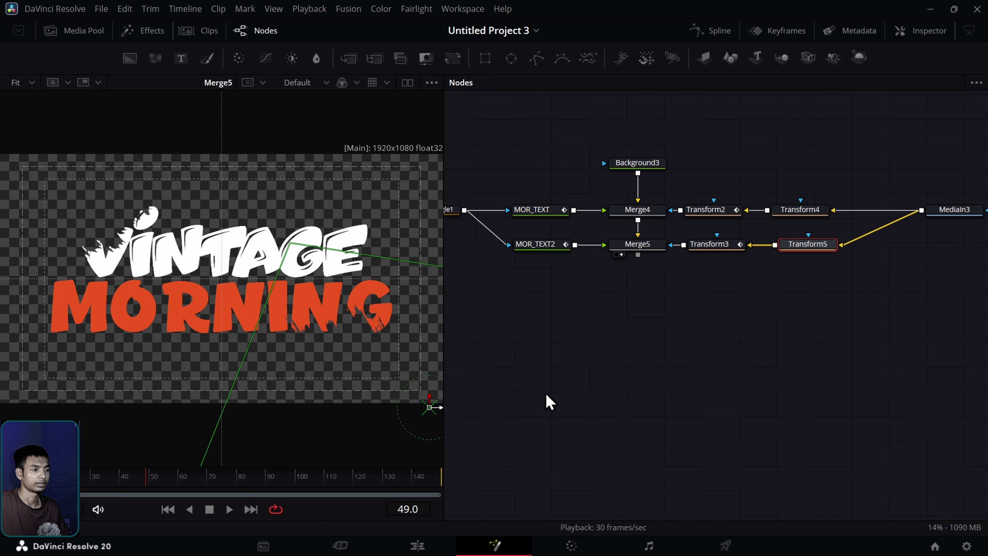
left_click(548, 401)
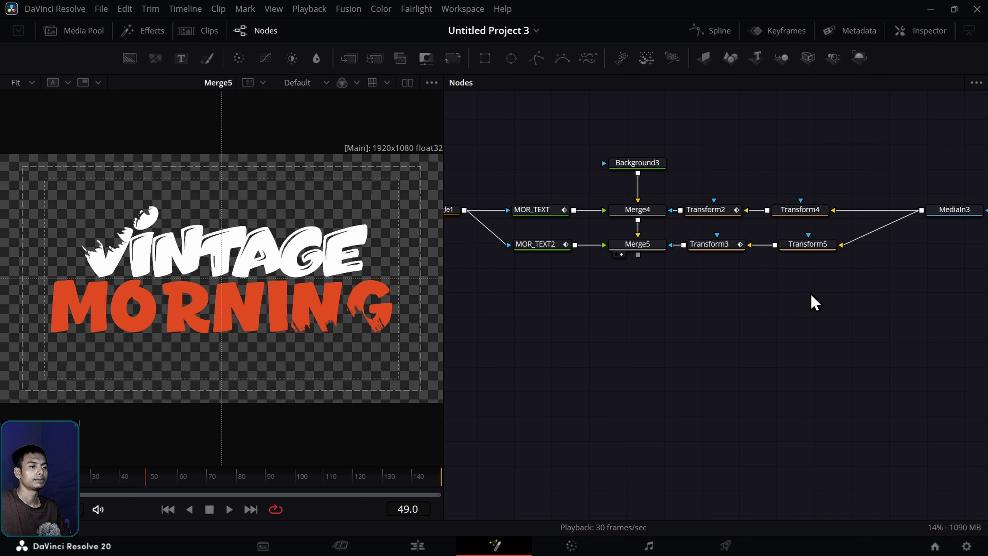
left_click_drag(812, 300, 732, 290)
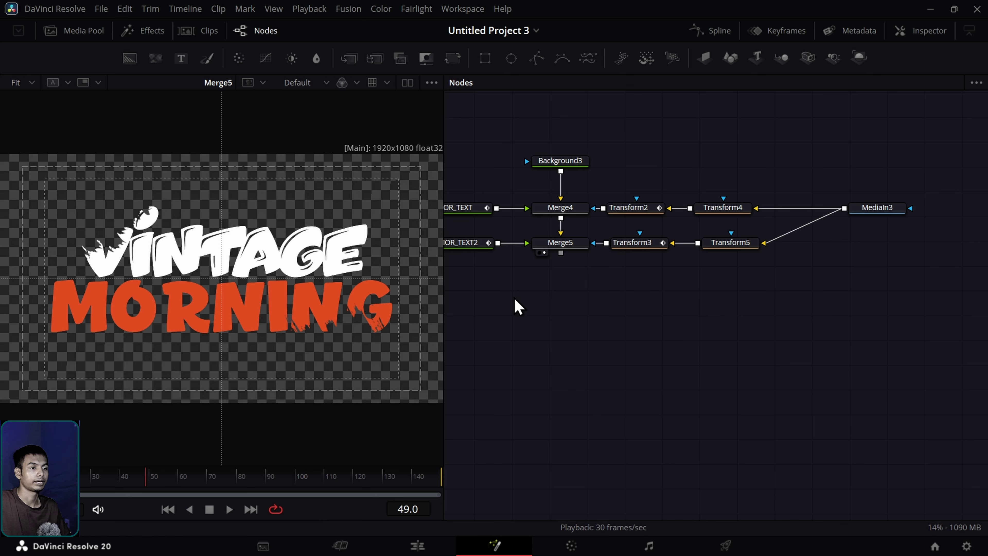
left_click_drag(544, 297, 578, 286)
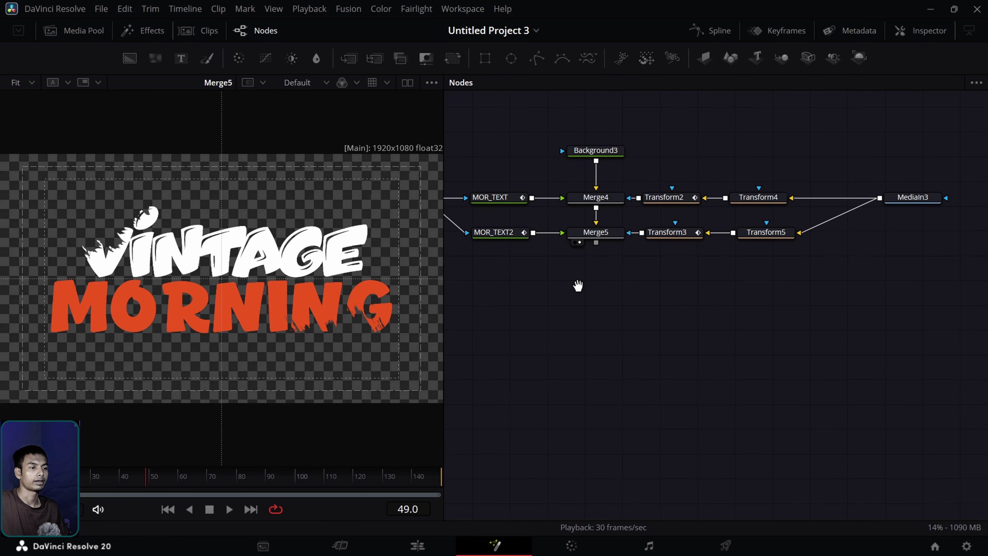
left_click_drag(654, 301, 607, 268)
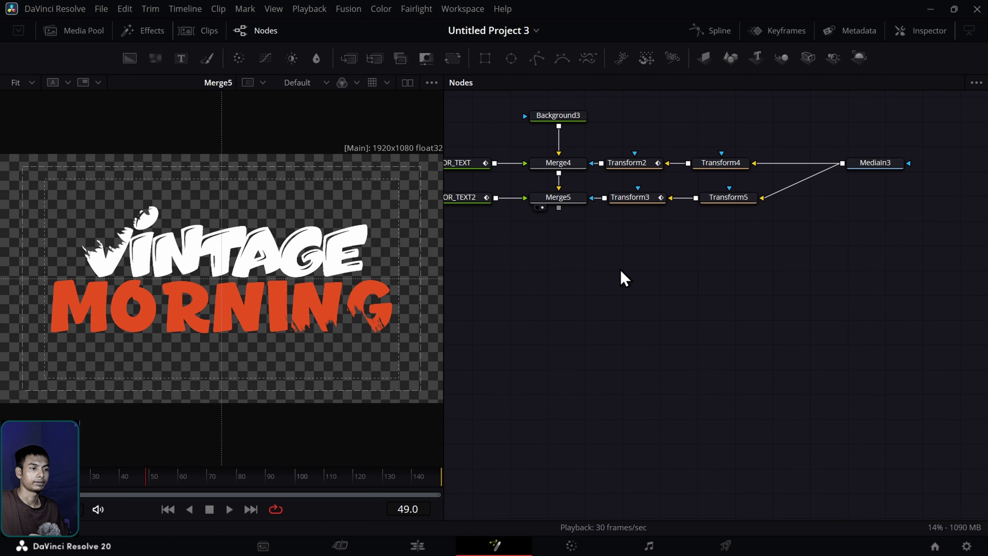
left_click_drag(682, 304, 794, 392)
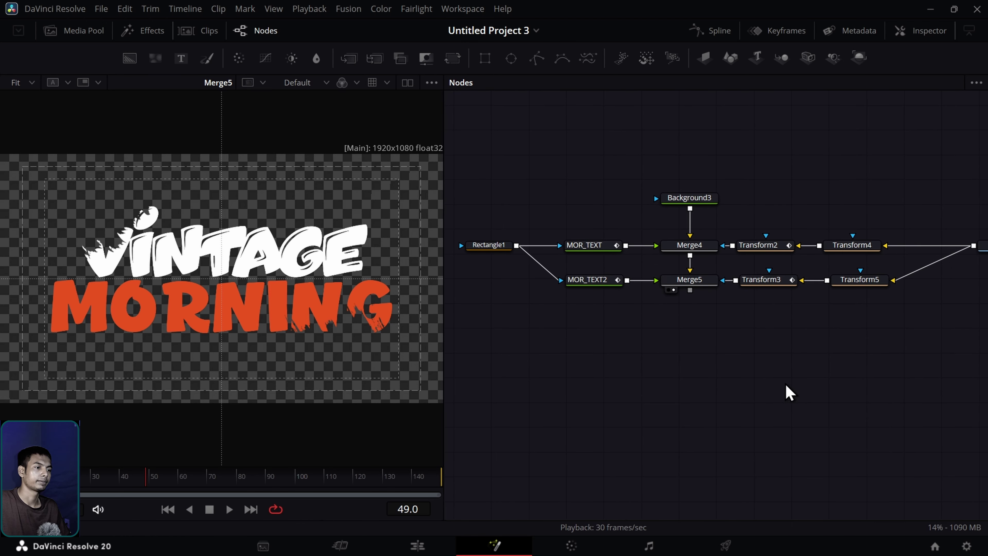
scroll(786, 389, "down", 3)
scroll(812, 375, "down", 2)
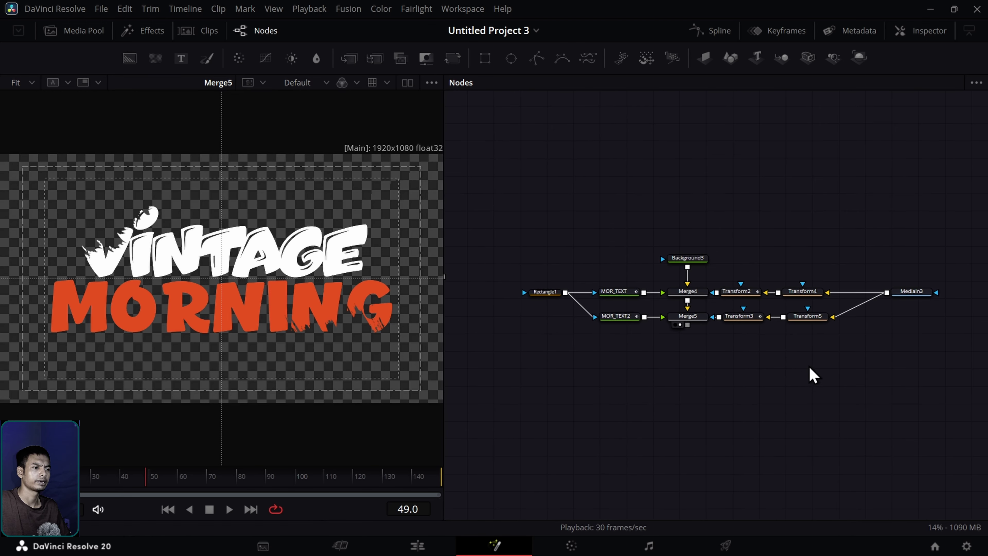
Step: Group all the nodes of the VINTAGE MORNING text setup, from Rectangle1 to MediaIn3, in an Underlay
left_click_drag(931, 370, 502, 224)
key("shift+space")
type("UNDER")
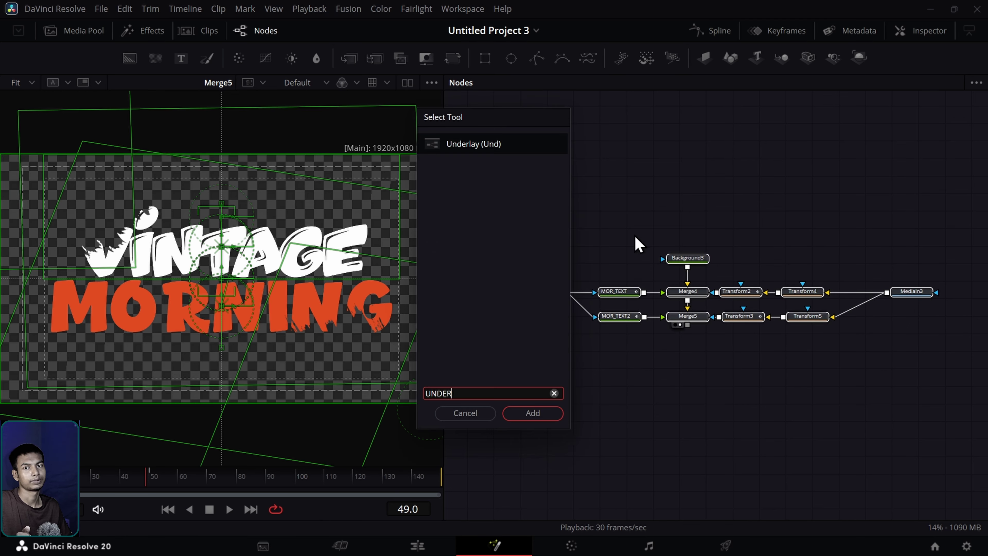
left_click(530, 417)
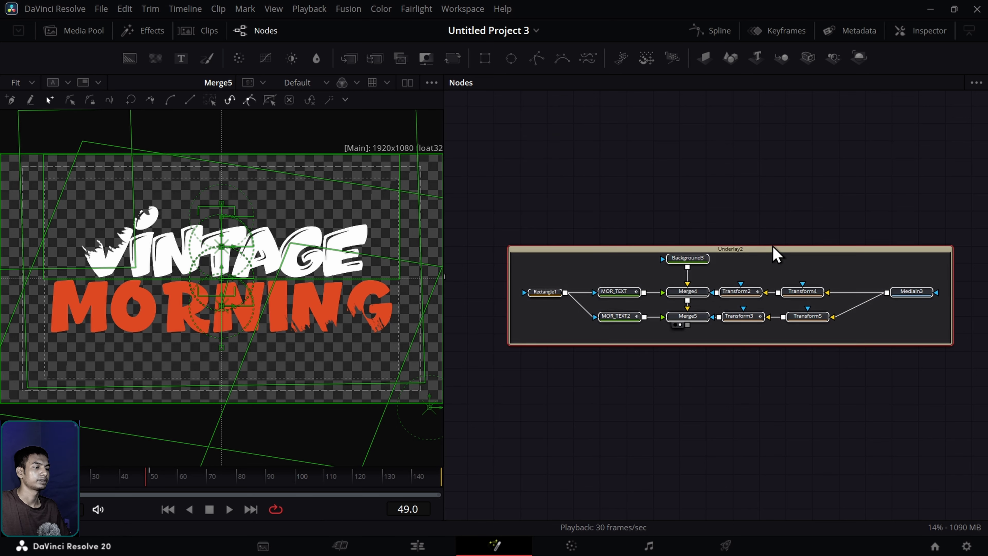
Step: Place the new underlay group directly above the teal underlay and move the MediaIn1 node clear of both groups
left_click_drag(772, 246, 700, 131)
scroll(864, 169, "down", 4)
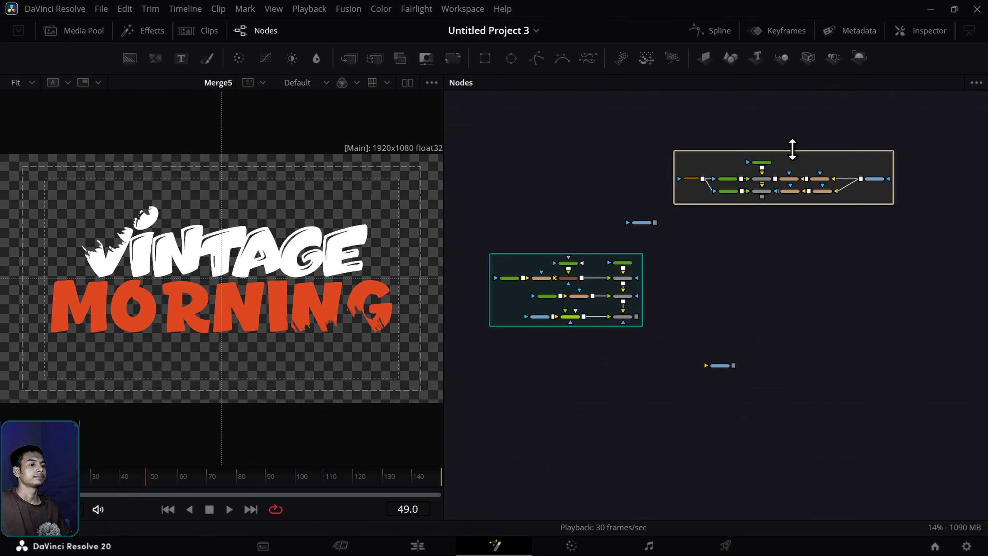
left_click_drag(644, 220, 773, 298)
scroll(772, 298, "up", 2)
scroll(518, 177, "up", 3)
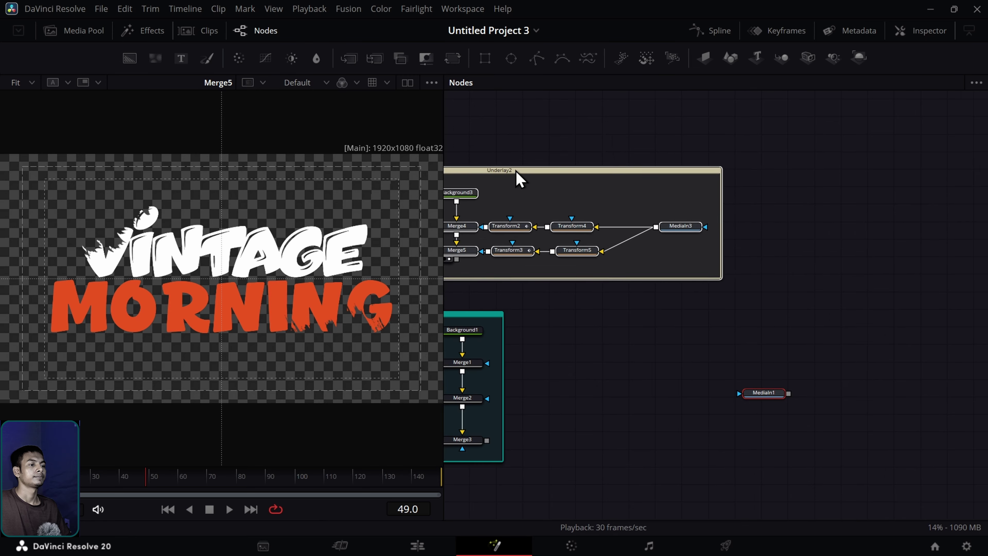
mouse_move(518, 177)
left_mouse_down()
mouse_move(715, 162)
mouse_move(504, 181)
left_mouse_up()
scroll(751, 339, "right", 10)
scroll(751, 338, "down", 3)
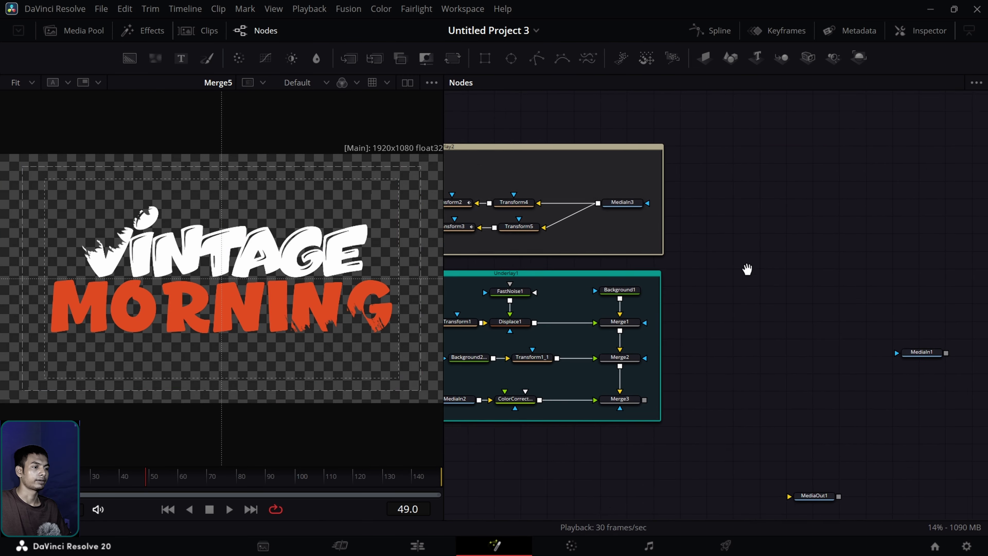
left_click_drag(702, 299, 834, 426)
scroll(781, 343, "left", 10)
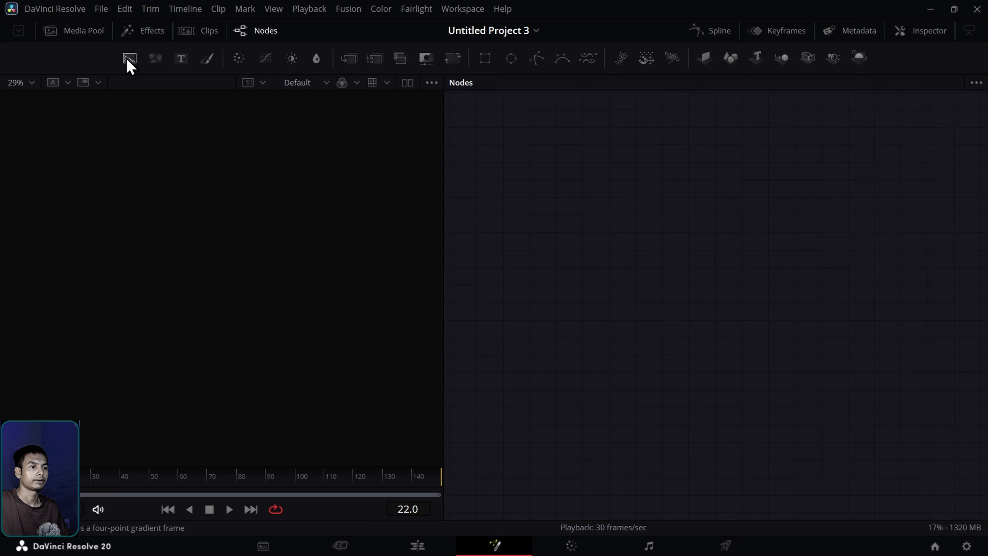
Step: Add a Background node in an empty area of the node graph and display it in the viewer at Fit size
left_click_drag(129, 59, 314, 133)
left_click_drag(674, 276, 285, 269)
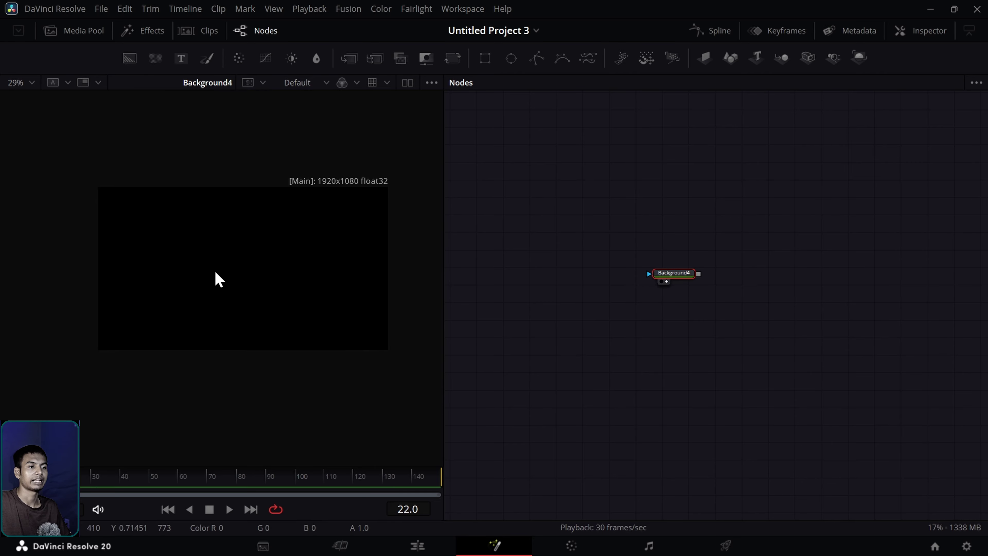
left_click(32, 84)
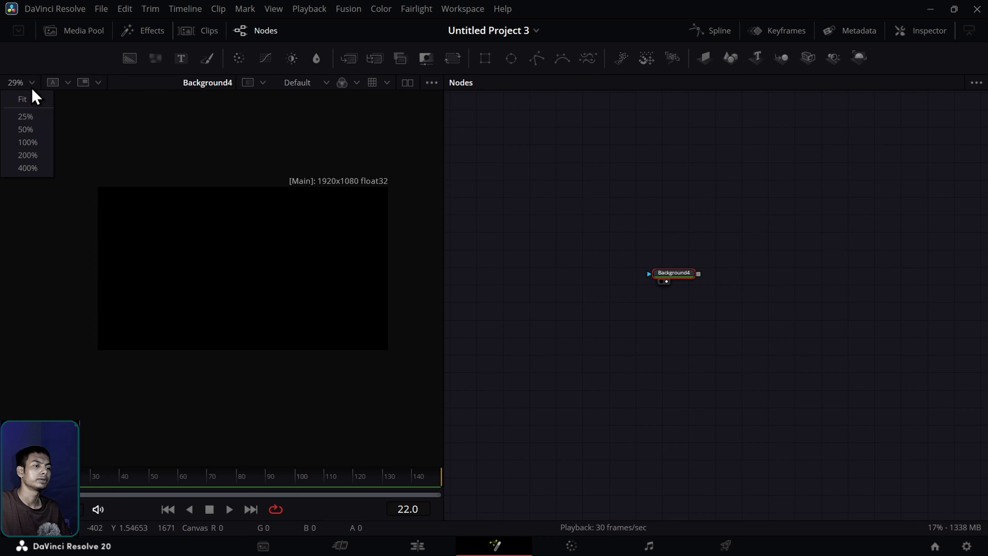
left_click(22, 100)
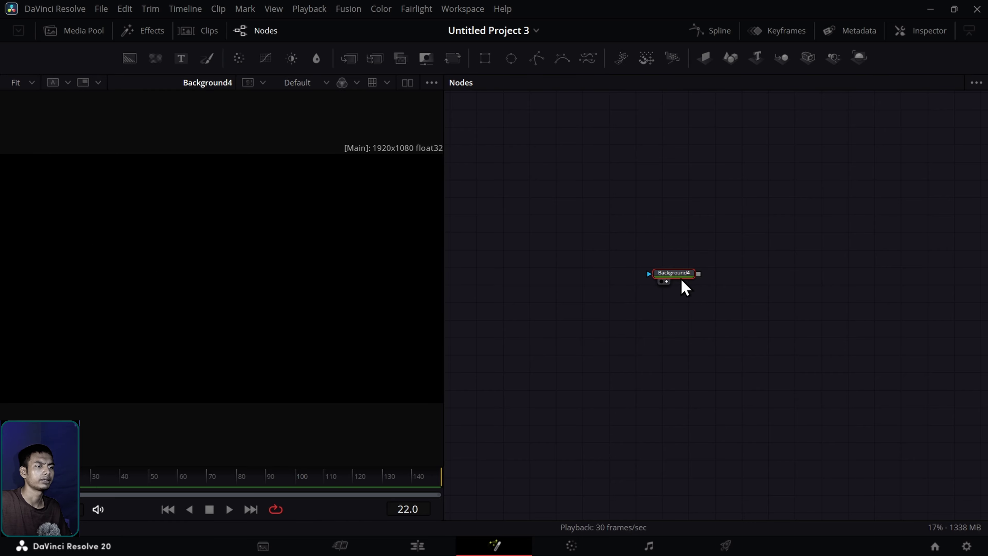
Step: Set the new Background node's colour to white (#ffffff)
key("shift+0")
left_click(865, 225)
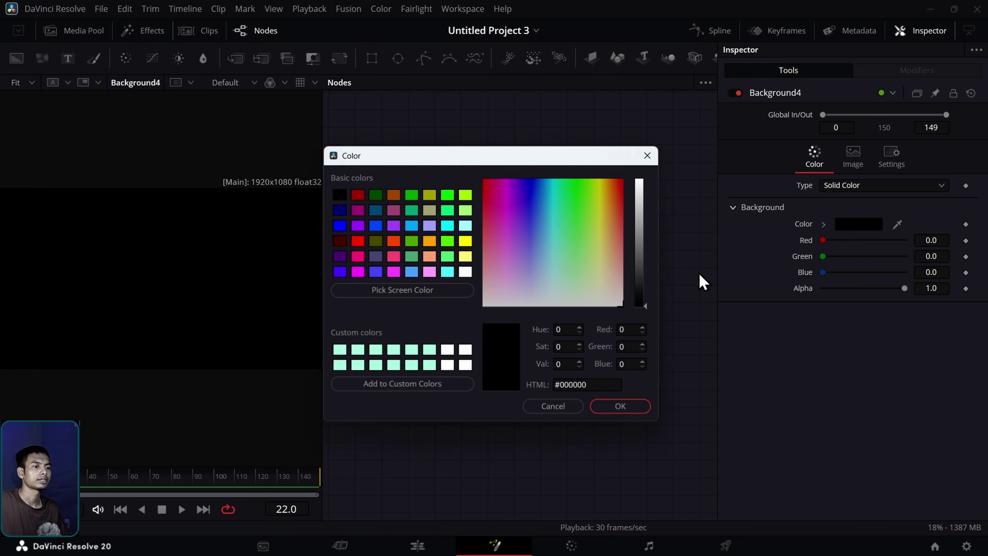
left_click_drag(646, 279, 647, 181)
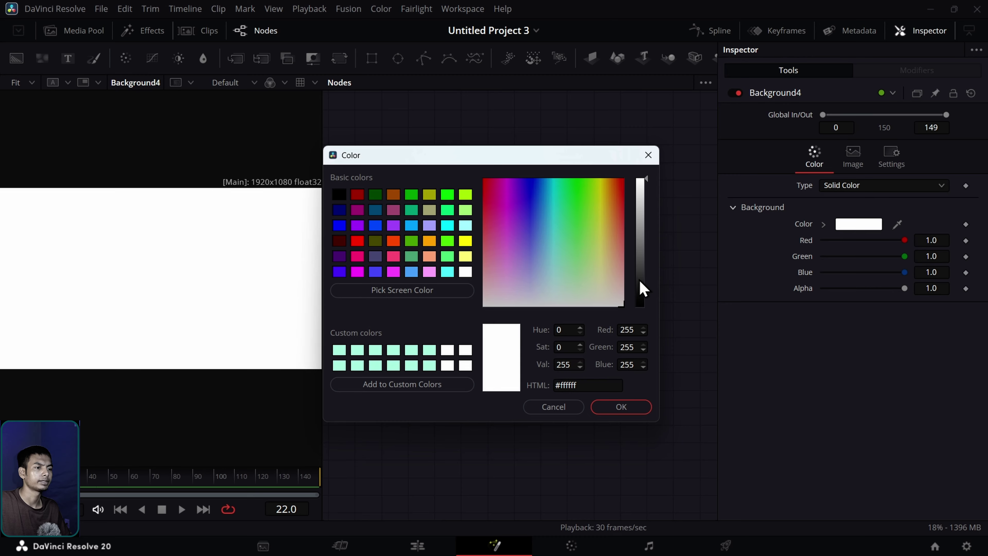
left_click(622, 407)
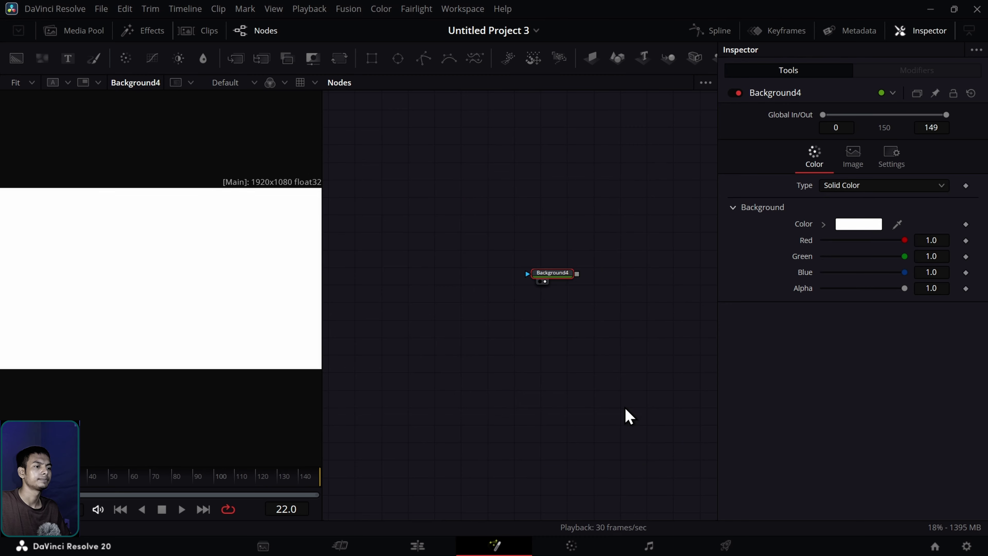
Step: Turn off Auto Resolution on the Background node and set its image height to 2753 and width to 482
left_click(853, 164)
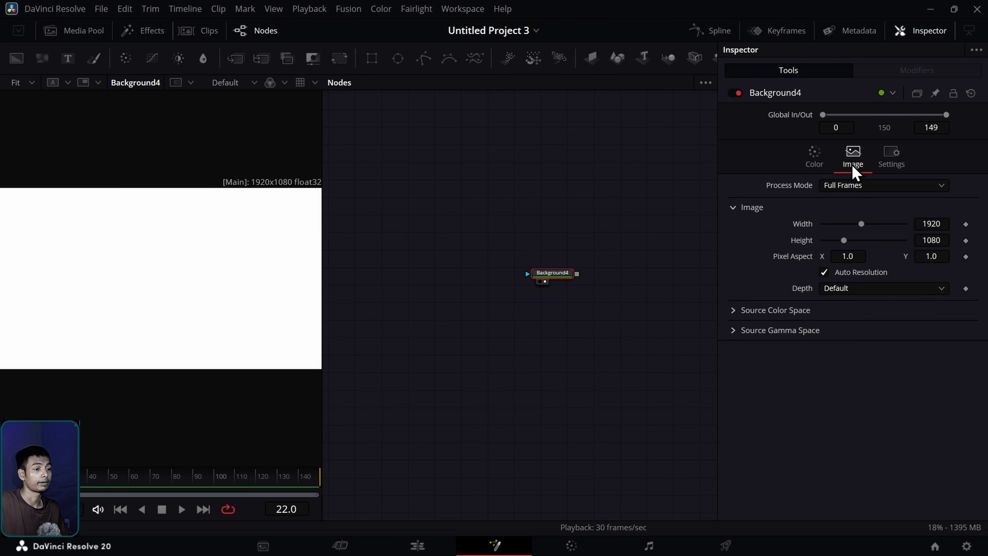
left_click(930, 240)
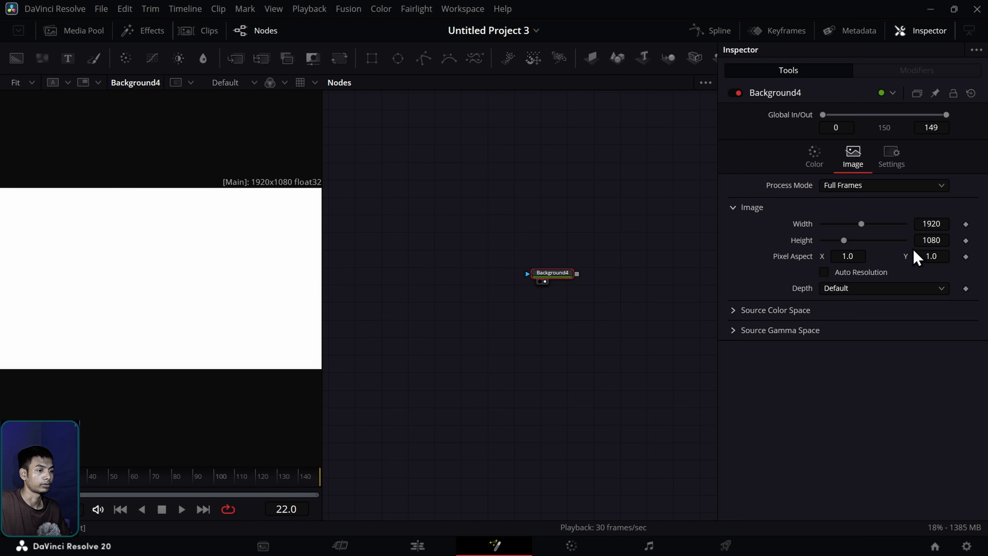
left_click_drag(931, 240, 986, 240)
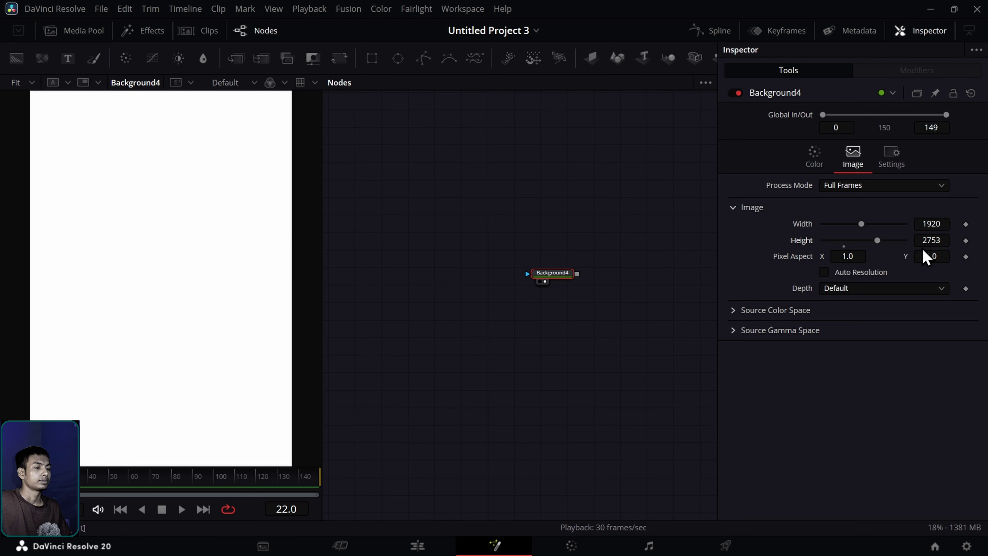
left_click_drag(933, 223, 914, 224)
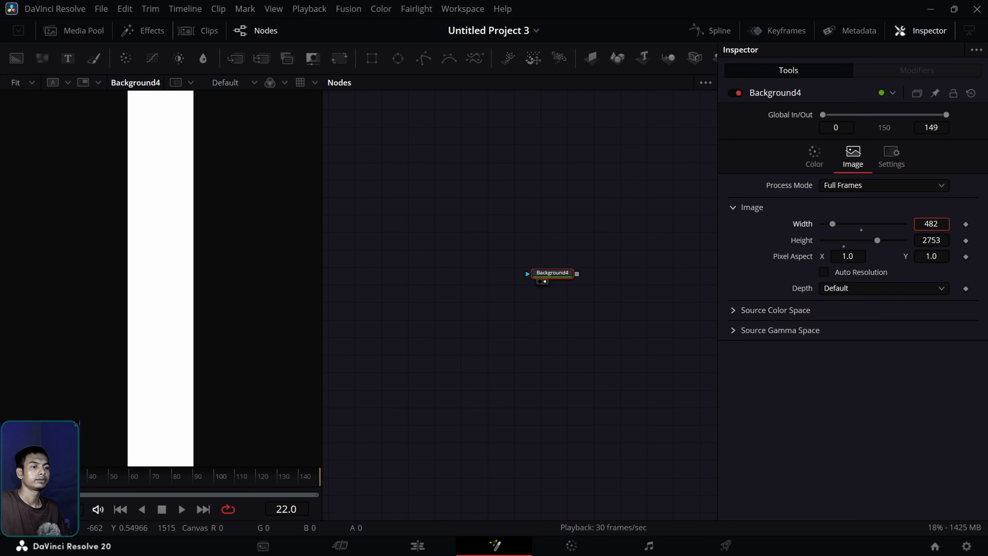
left_click(913, 28)
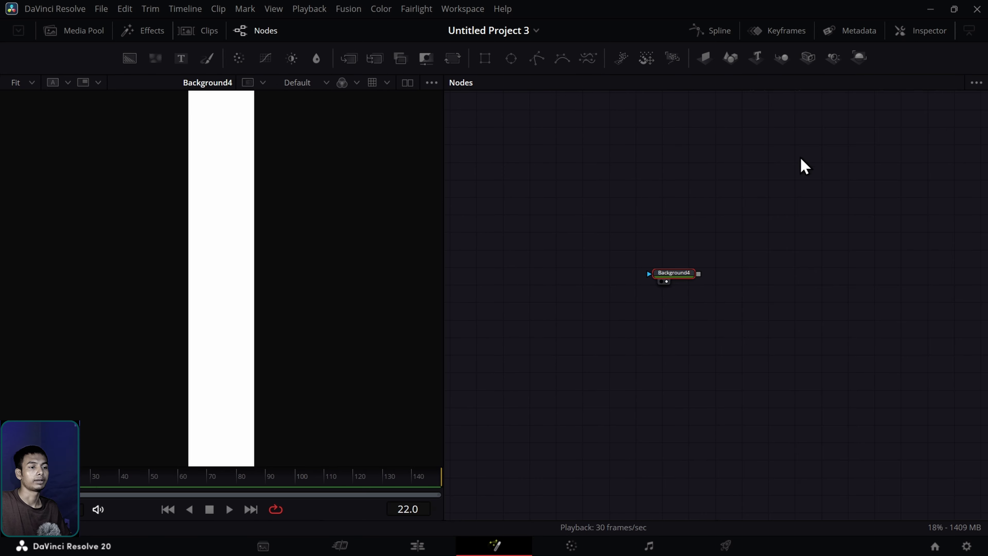
Step: Add a Scanlines node connected after the new Background node
scroll(691, 296, "up", 5)
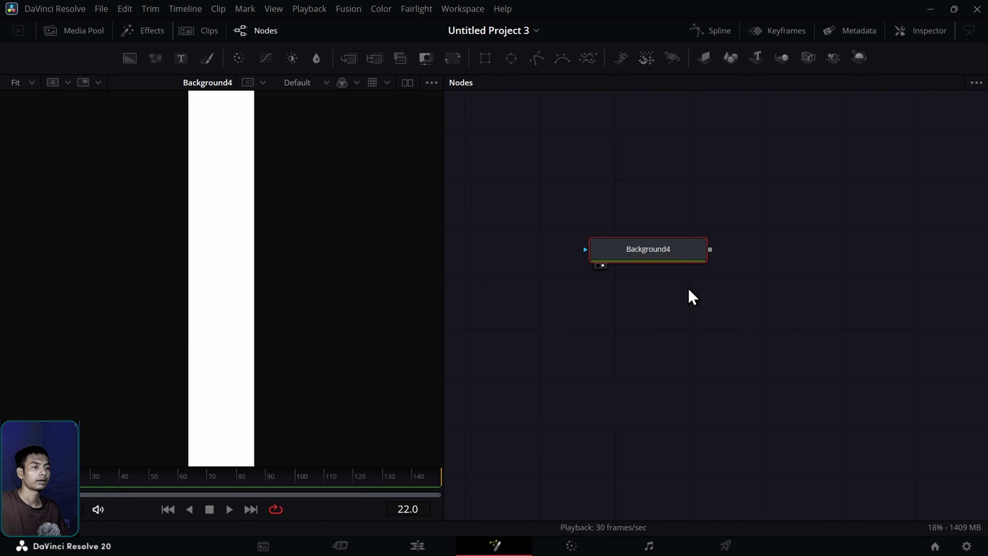
left_click_drag(673, 287, 636, 317)
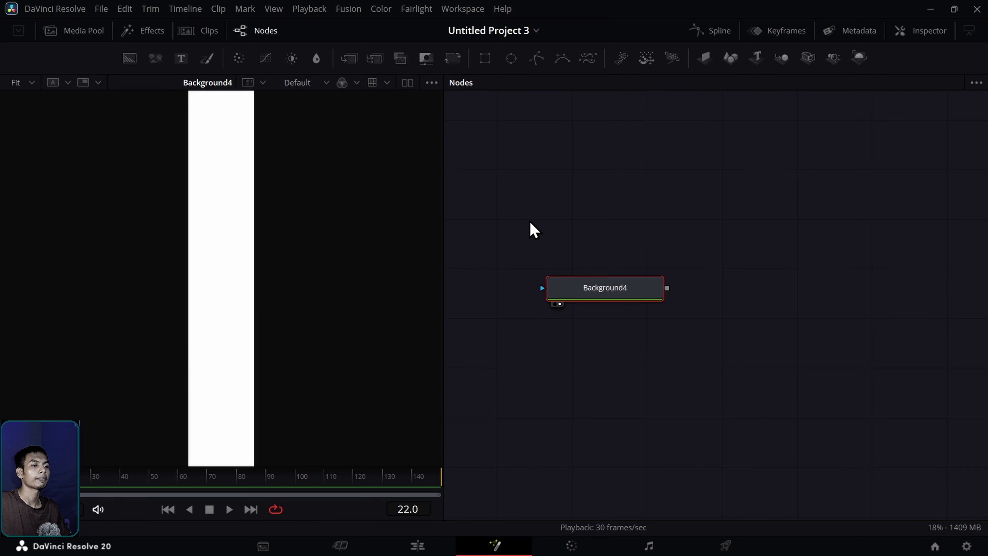
key("F12")
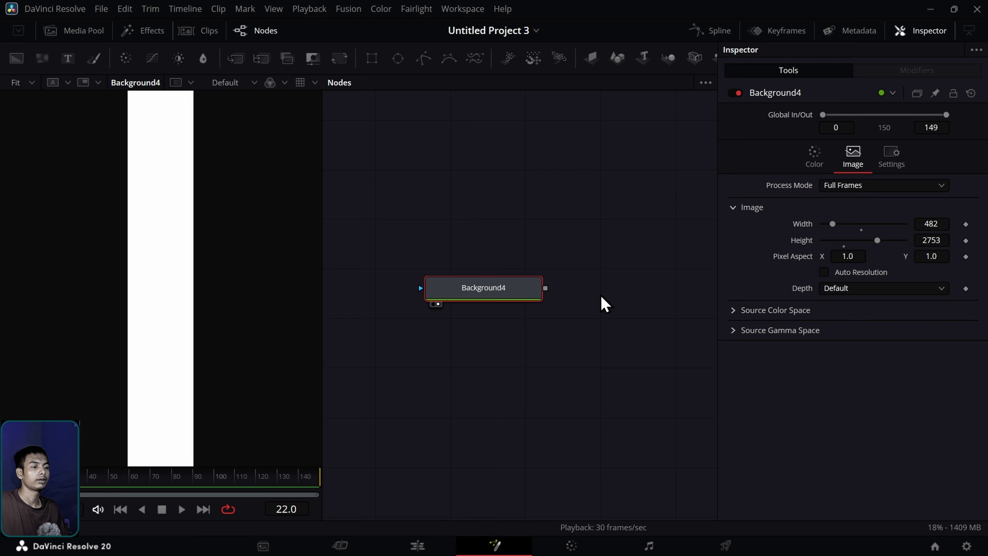
key("shift+space")
type("C")
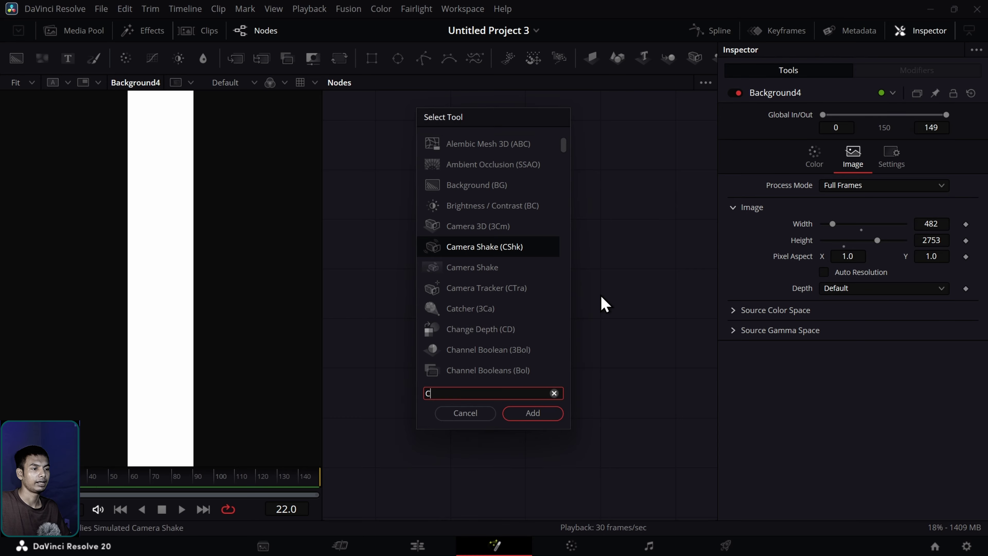
key("BackSpace")
type("SCAN")
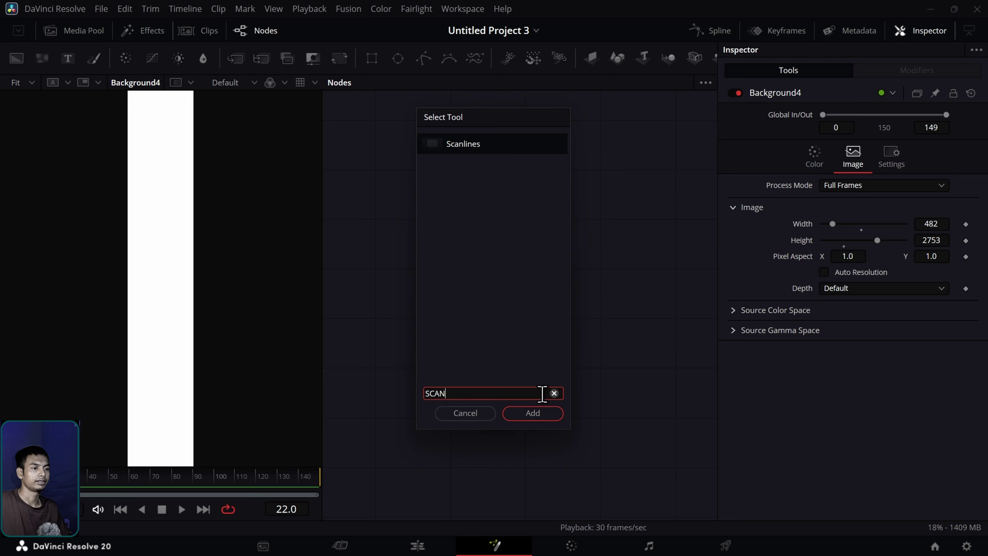
left_click(538, 414)
left_click(930, 34)
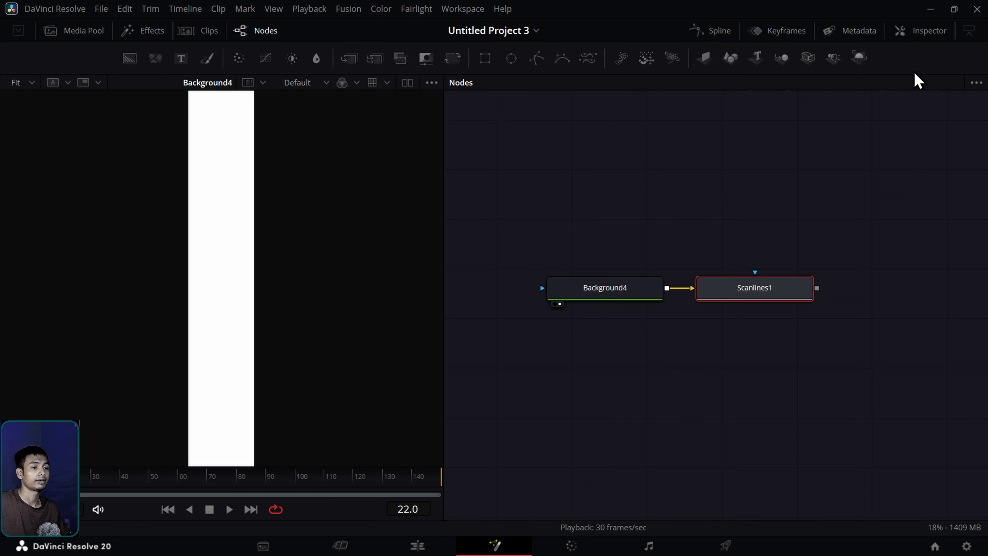
Step: Display the Scanlines node in the viewer and move the playhead to frame 31
left_click_drag(779, 294, 331, 221)
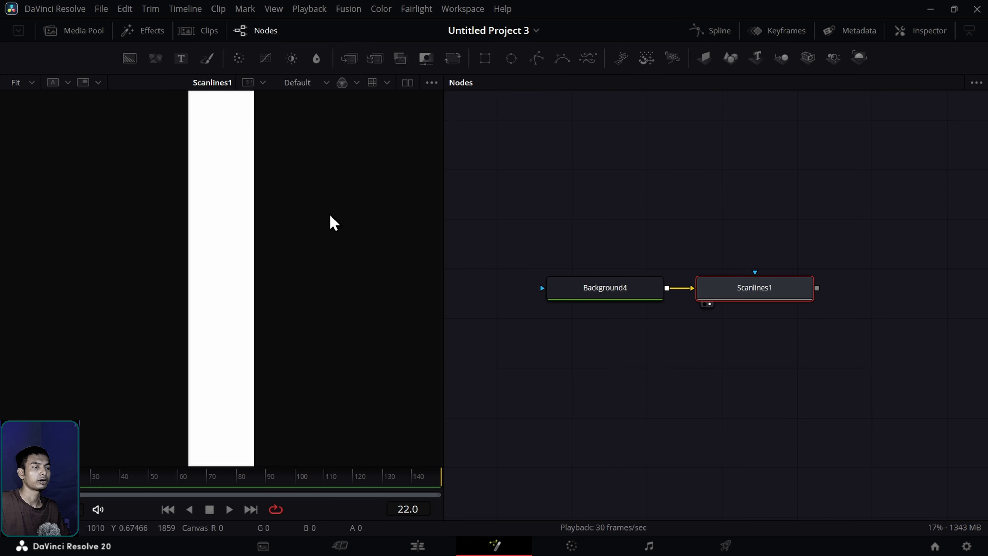
left_click_drag(166, 475, 46, 475)
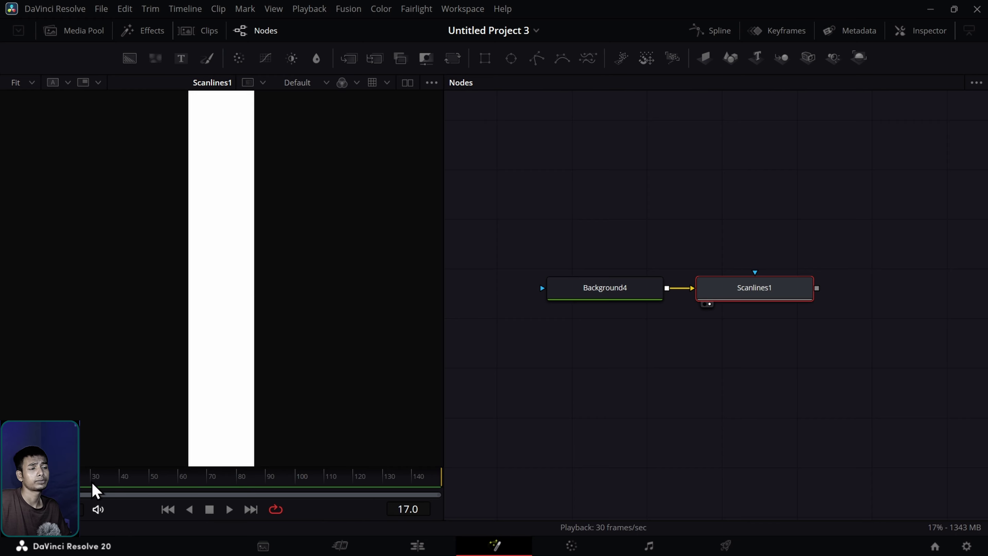
left_click_drag(739, 348, 708, 345)
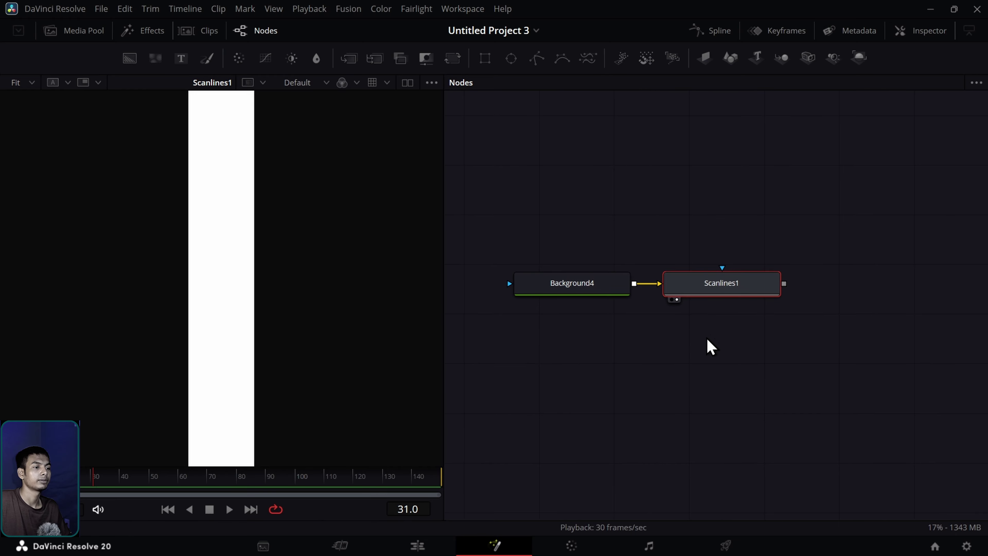
Step: Change the new Background node's type from solid colour to Gradient
double_click(619, 292)
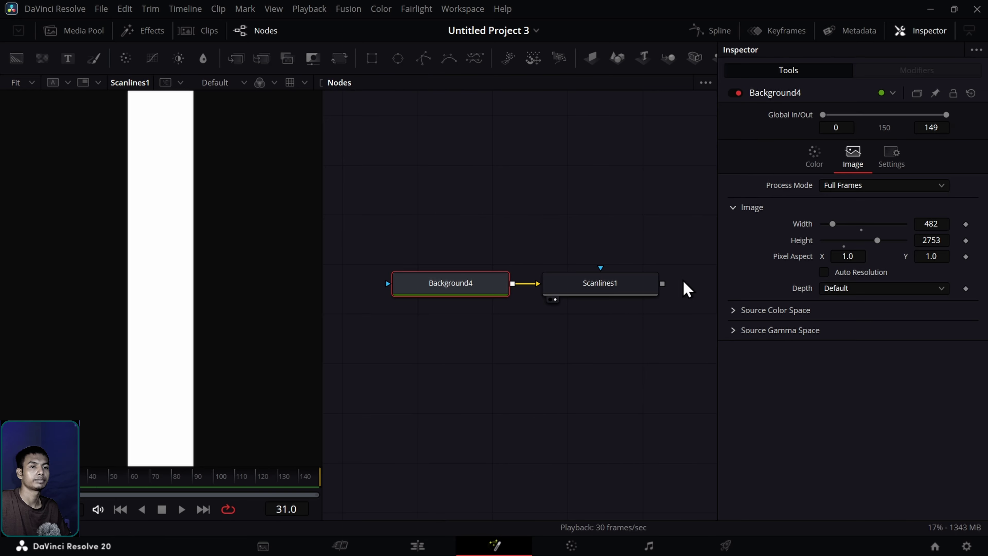
left_click(814, 167)
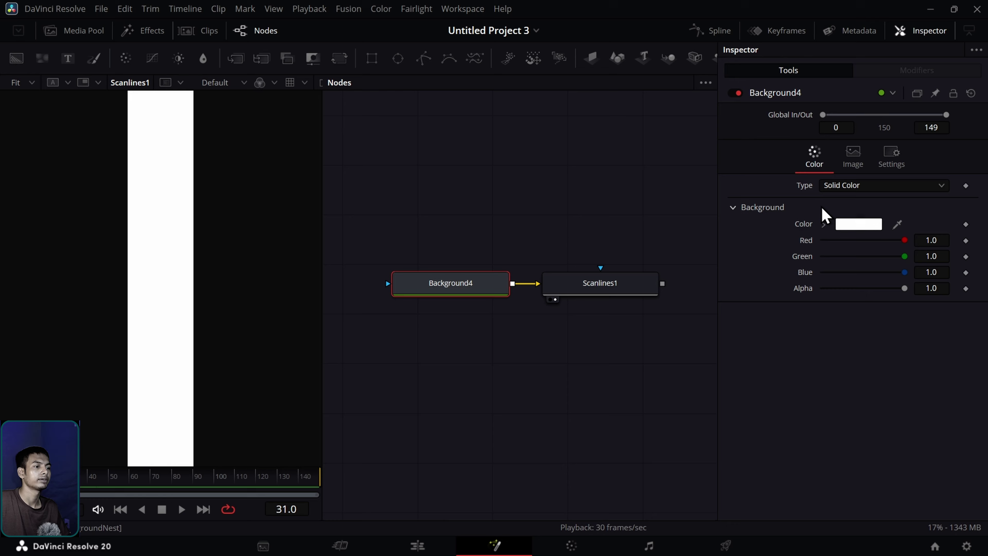
left_click(850, 186)
left_click(852, 259)
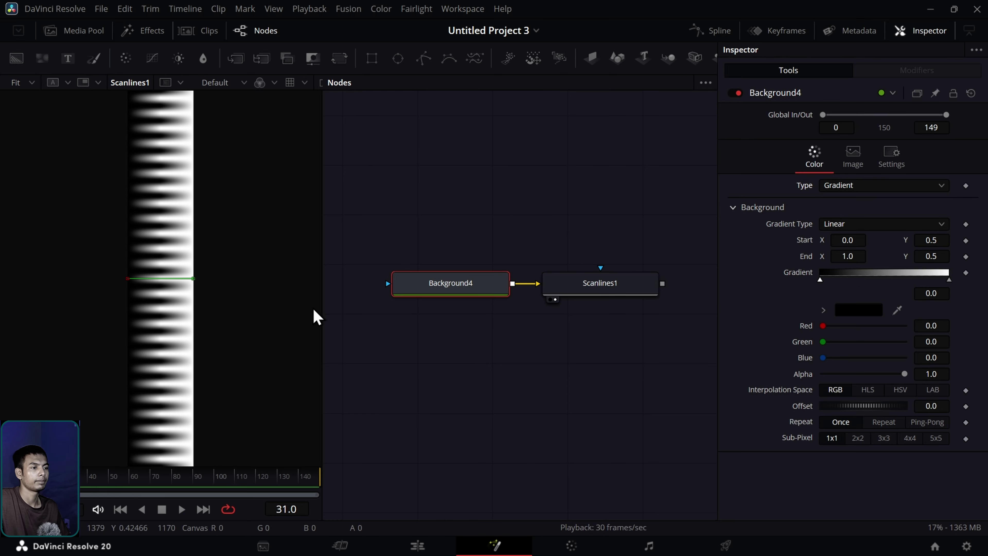
Step: Make the gradient run down the strip, with its start at about X 0.48, Y 1.0 and its end at about X 0.54, Y 0.0
scroll(161, 300, "up", 1)
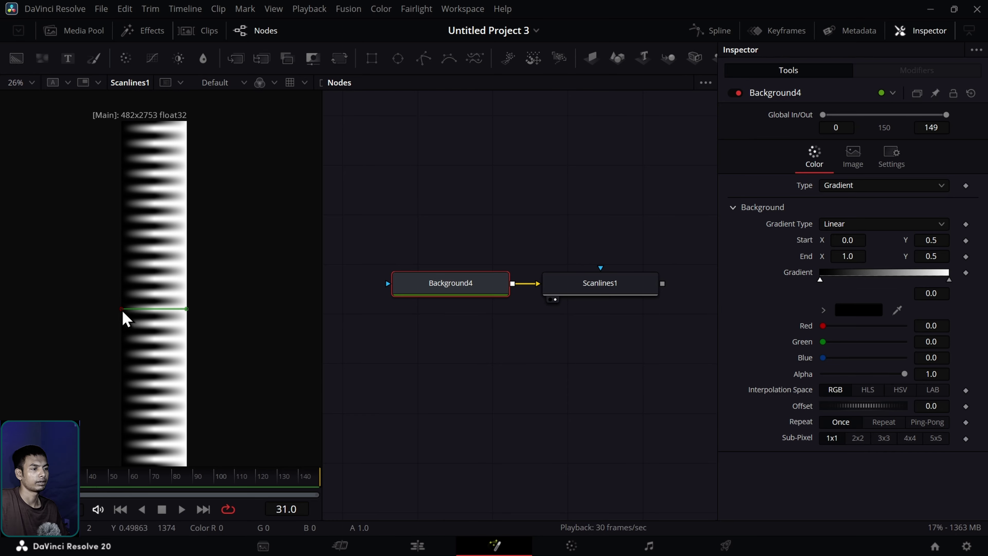
left_click_drag(123, 312, 153, 120)
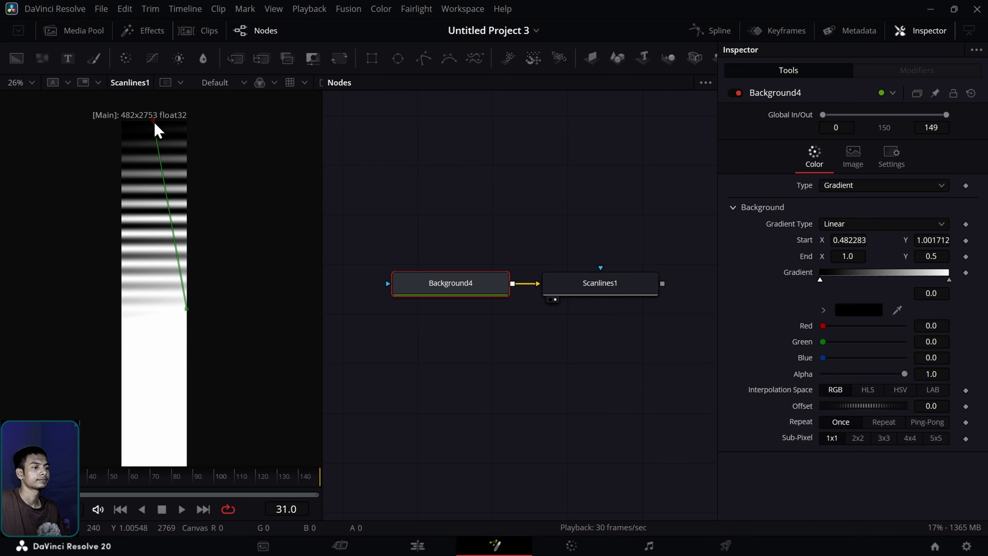
left_click_drag(238, 256, 309, 159)
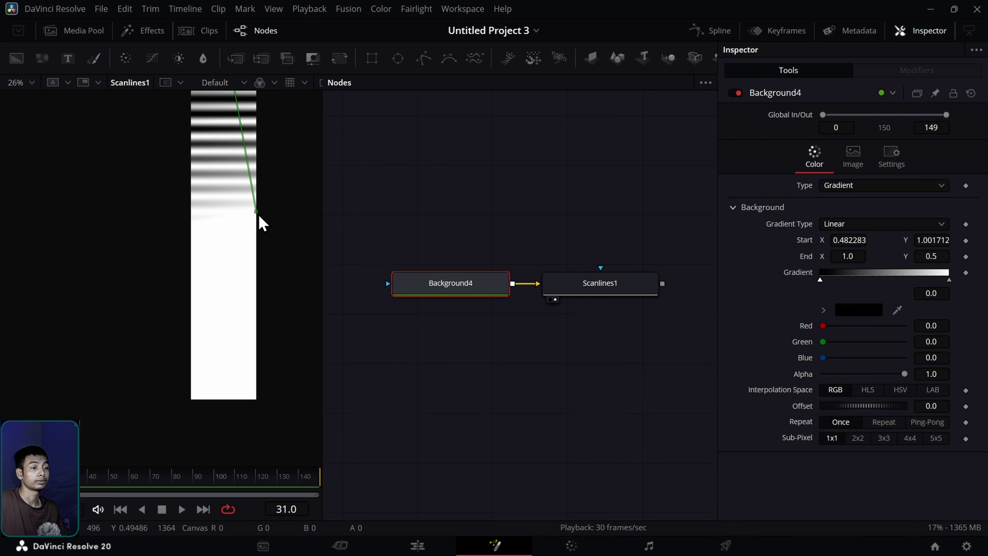
left_click_drag(256, 212, 226, 400)
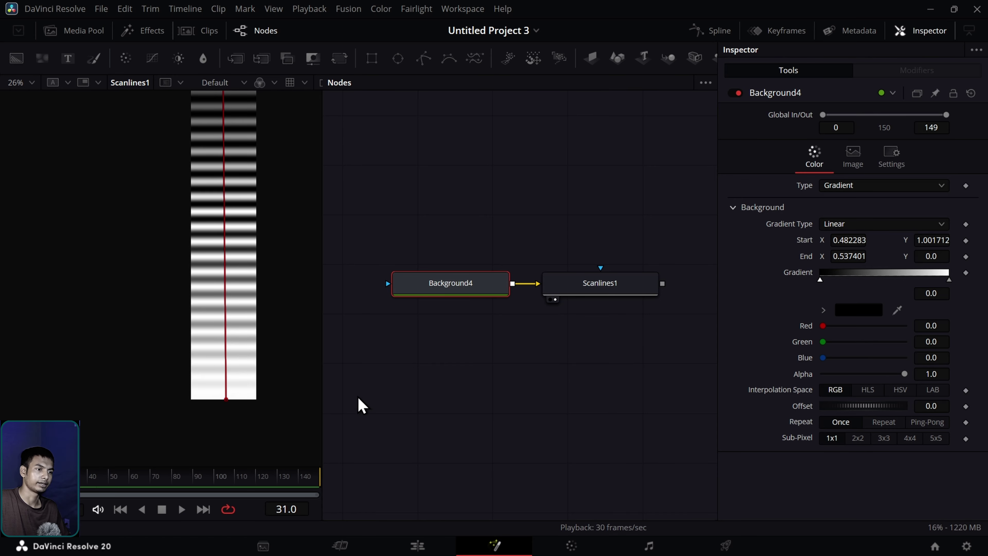
left_click(452, 380)
scroll(375, 227, "up", 4)
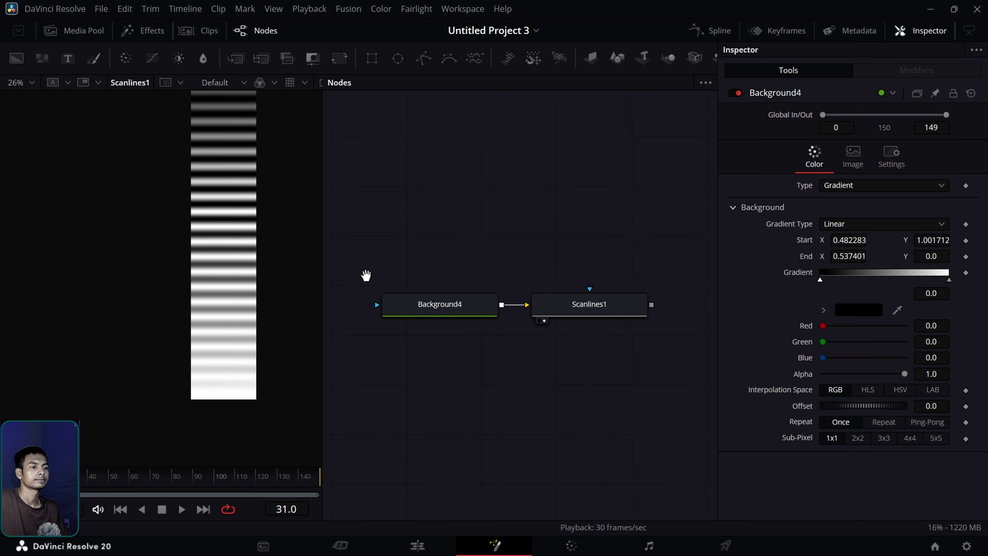
scroll(368, 281, "down", 3)
left_click_drag(225, 258, 180, 352)
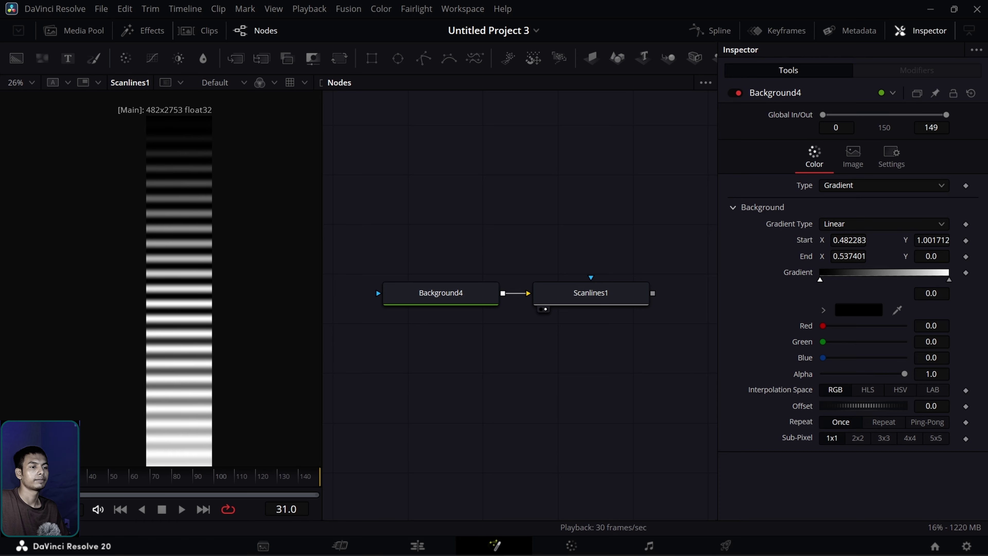
Step: Fit the whole strip in the viewer and set the Background node's gradient offset to about 0.232
left_click(41, 477)
left_click(92, 477)
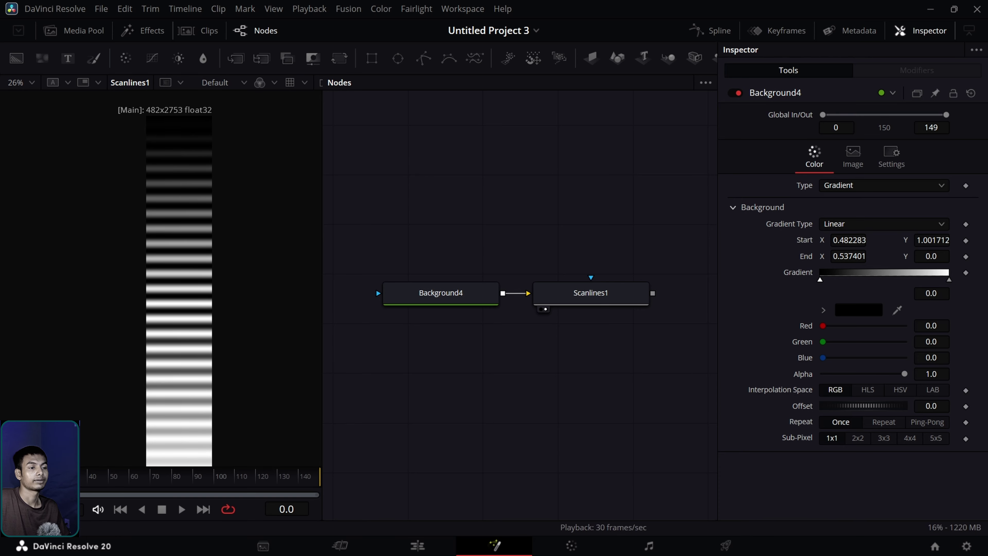
left_click(112, 483)
left_click_drag(530, 403, 538, 351)
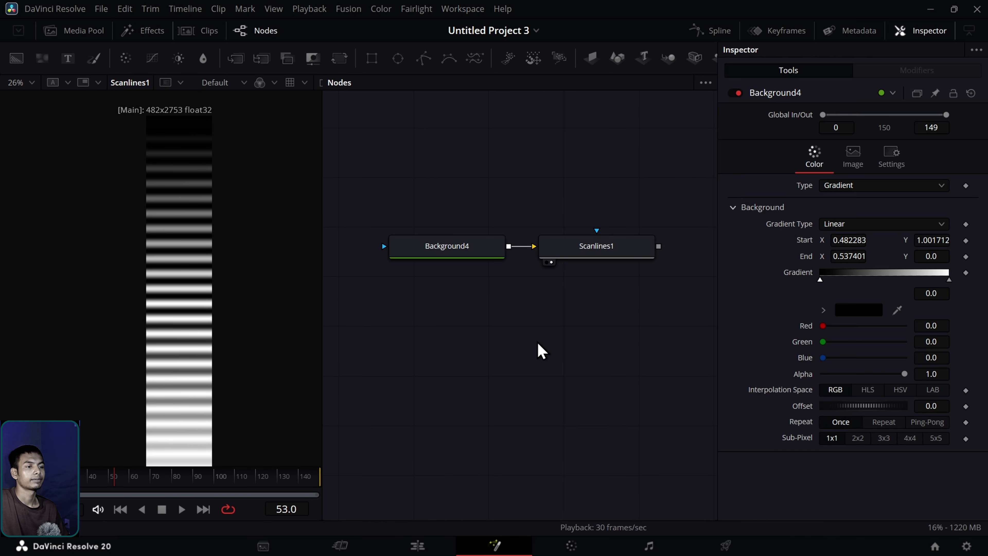
scroll(538, 347, "down", 2)
left_click_drag(199, 353, 205, 325)
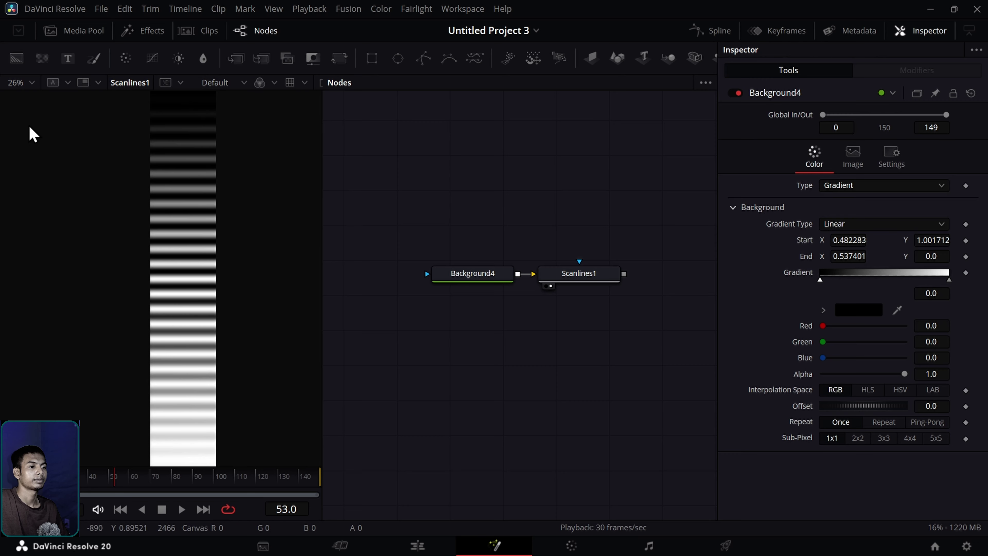
left_click(30, 86)
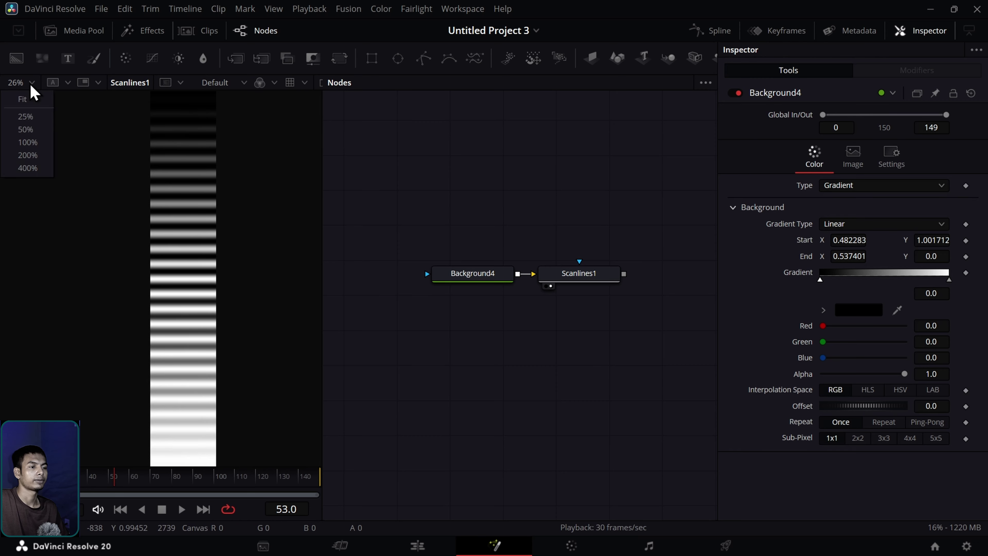
left_click(35, 101)
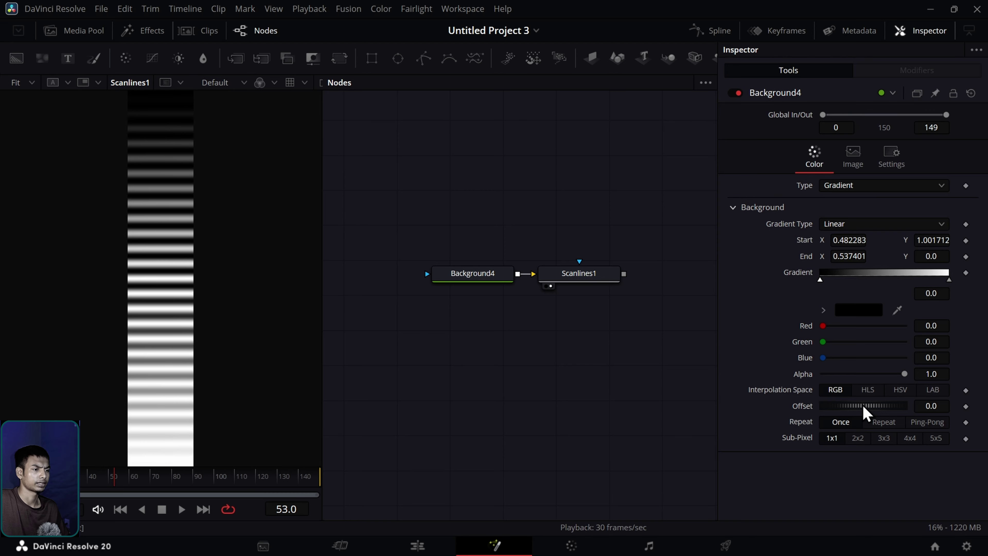
left_click_drag(864, 413, 884, 420)
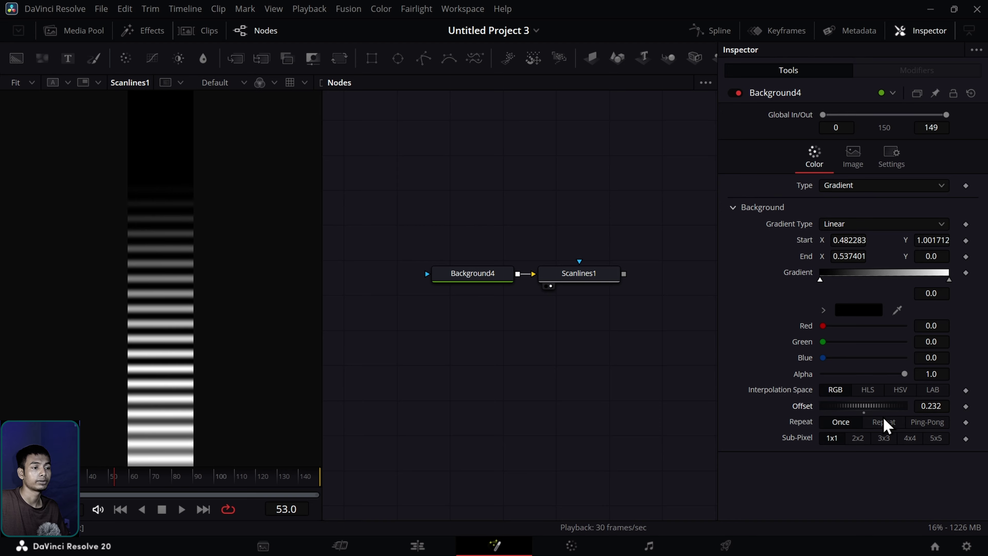
Step: Set the Scanlines node's Line Frequency to about 7.16 and its Line Sharpness to 2.0
left_click(603, 277)
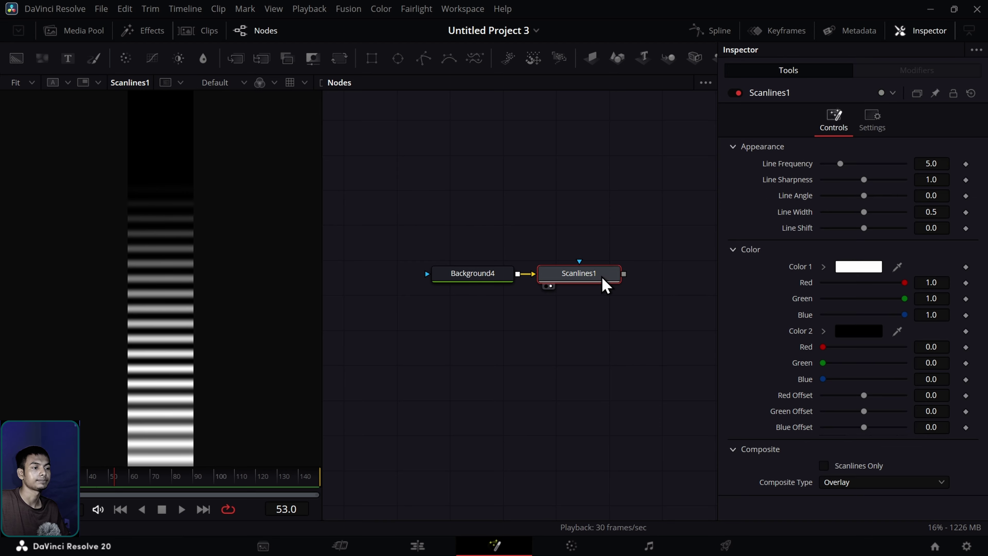
left_click_drag(868, 186, 970, 163)
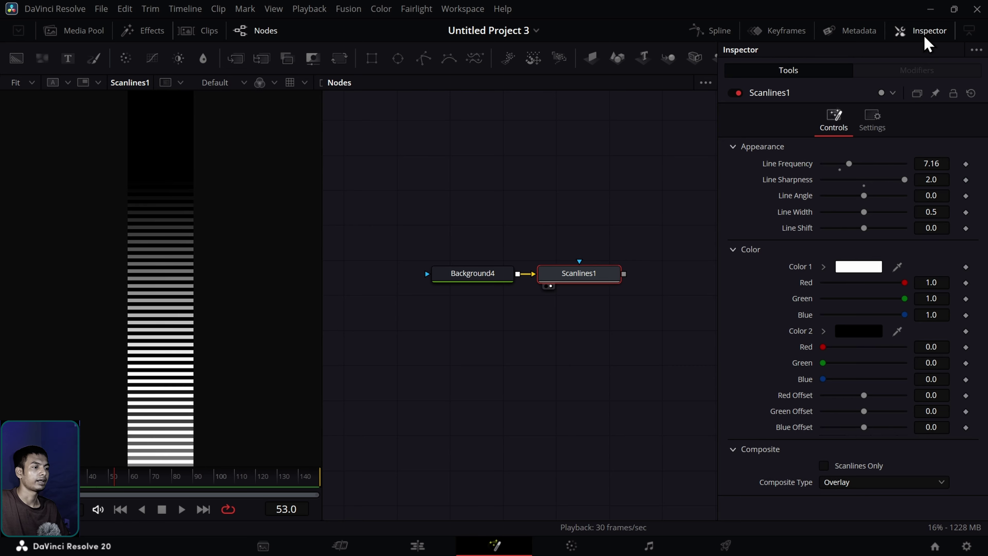
left_click(913, 30)
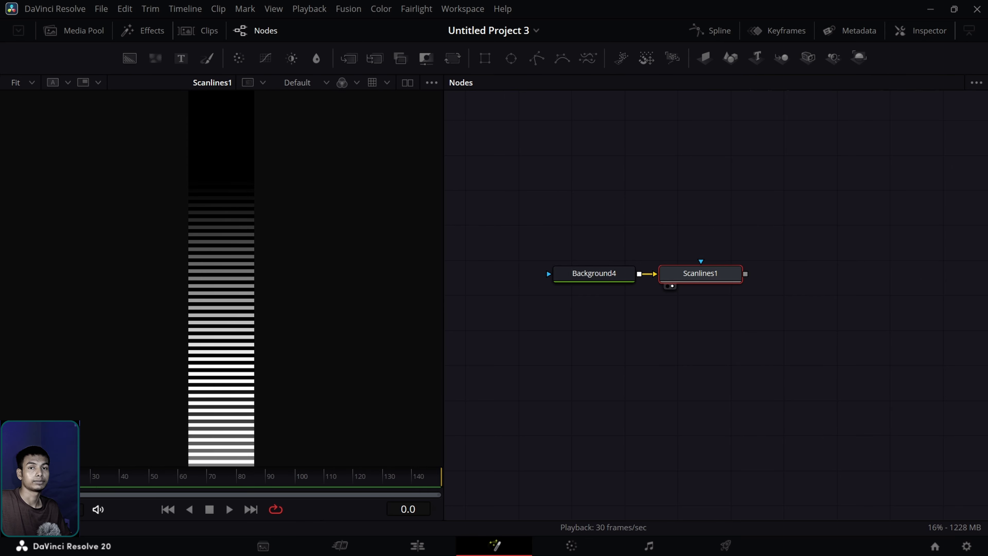
Step: Set the Background node's gradient offset to about 0.341 and keyframe it at frame 0
left_click(607, 278)
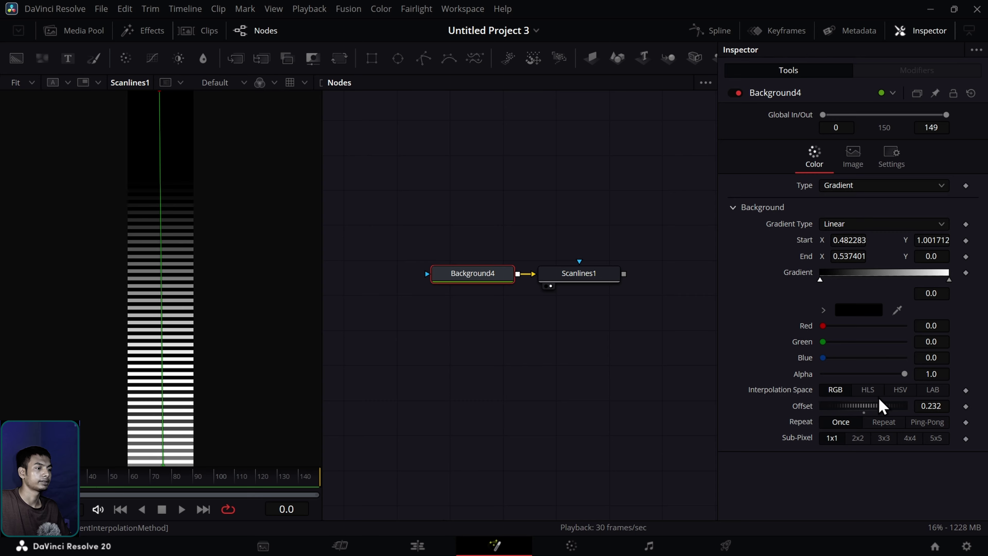
left_click_drag(876, 405, 882, 428)
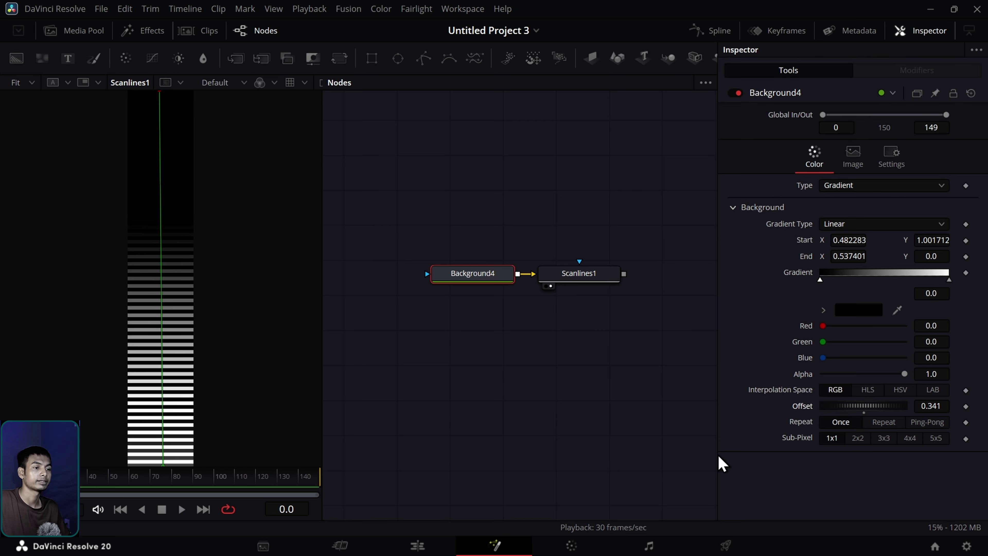
left_click(966, 406)
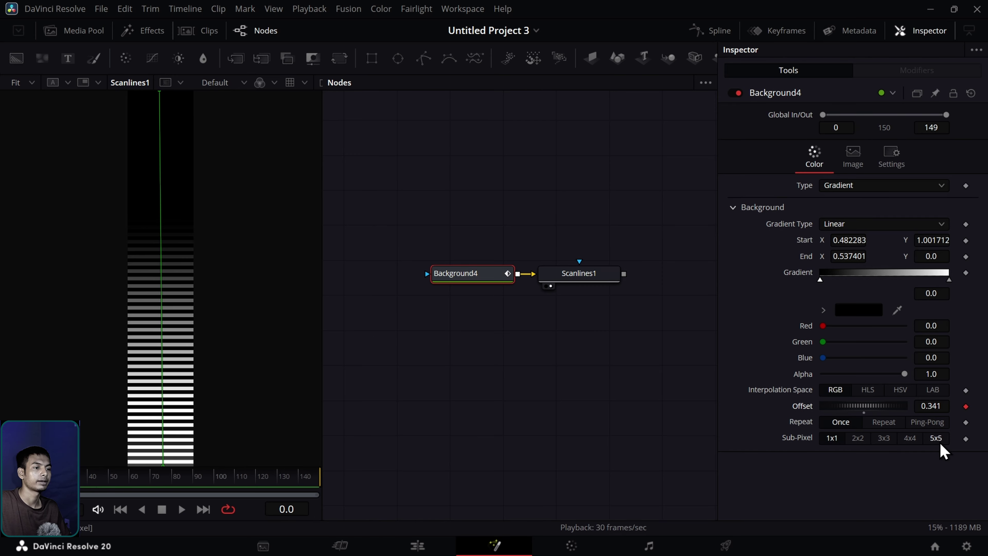
Step: At frame 50, set the animated gradient offset to about -1.004 so the strip turns fully white
left_click_drag(864, 406, 937, 407)
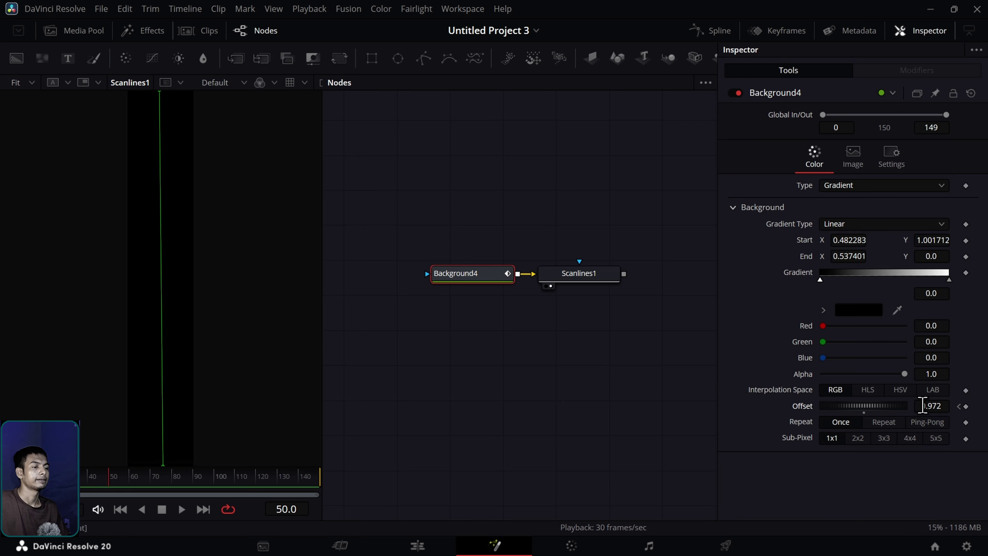
key("BackSpace")
key("Return")
left_click_drag(844, 406, 20, 455)
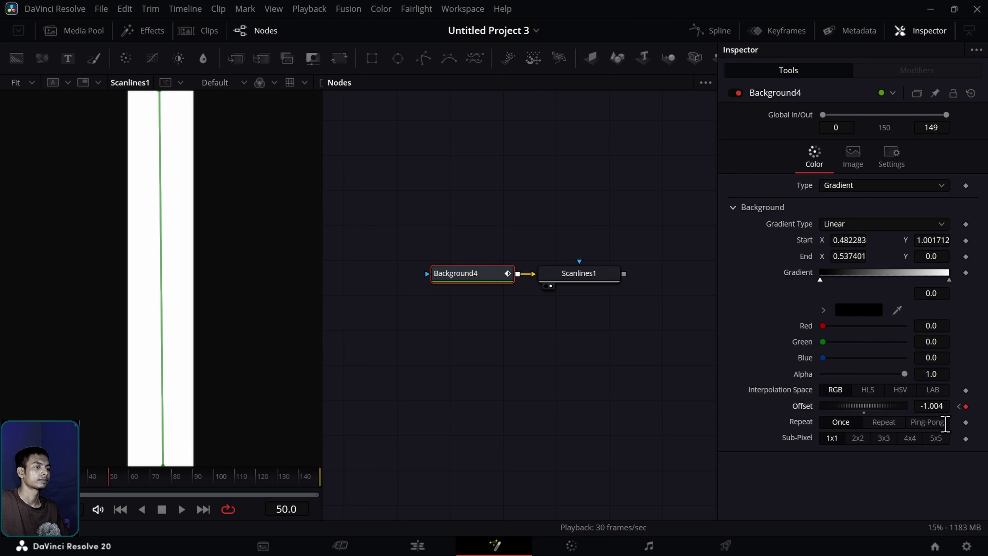
Step: Play and scrub the scanline animation between frames 0 and 50 to review it
left_click(925, 36)
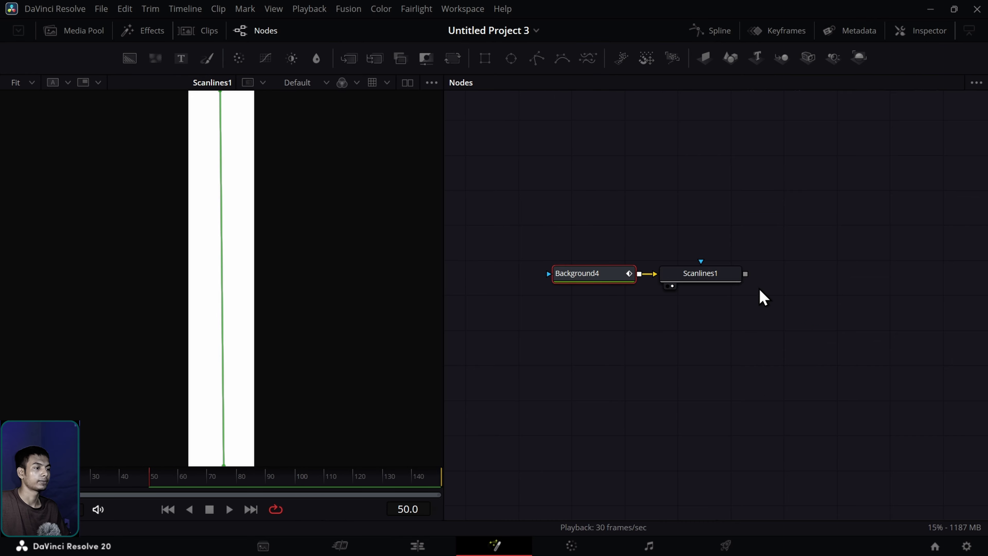
left_click_drag(168, 485, 12, 484)
key("space")
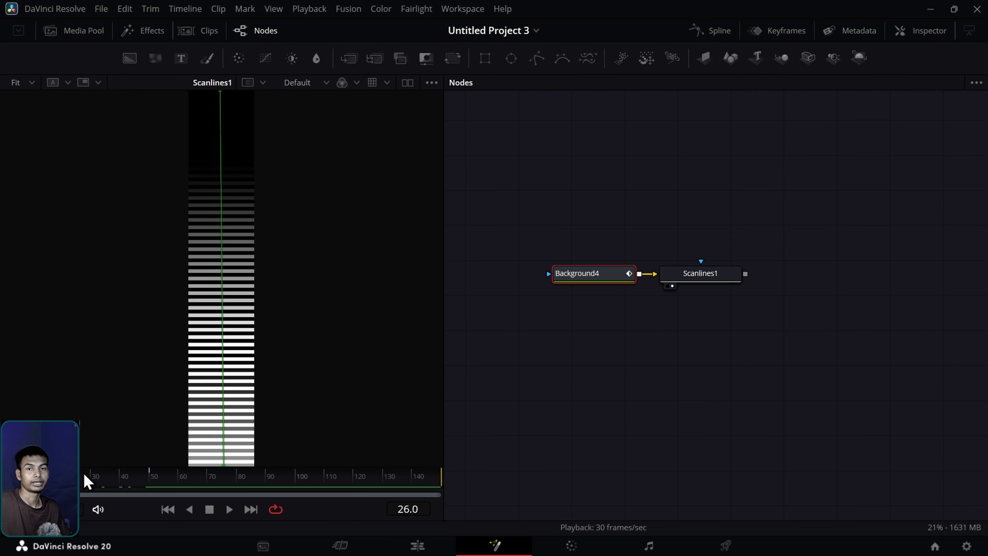
left_click_drag(12, 485, 133, 495)
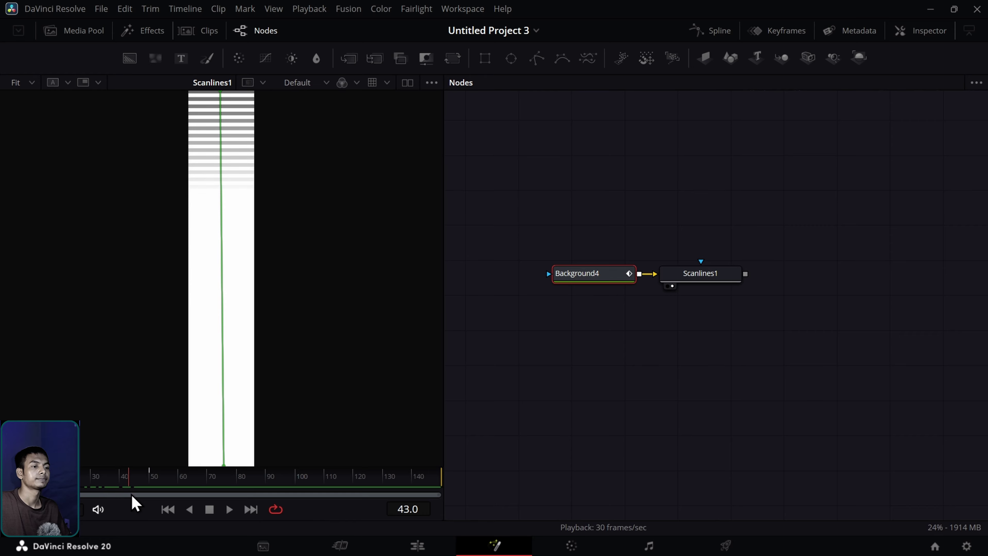
Step: Add a Rectangle node in an empty area of the node graph and display it in the viewer
left_click(684, 442)
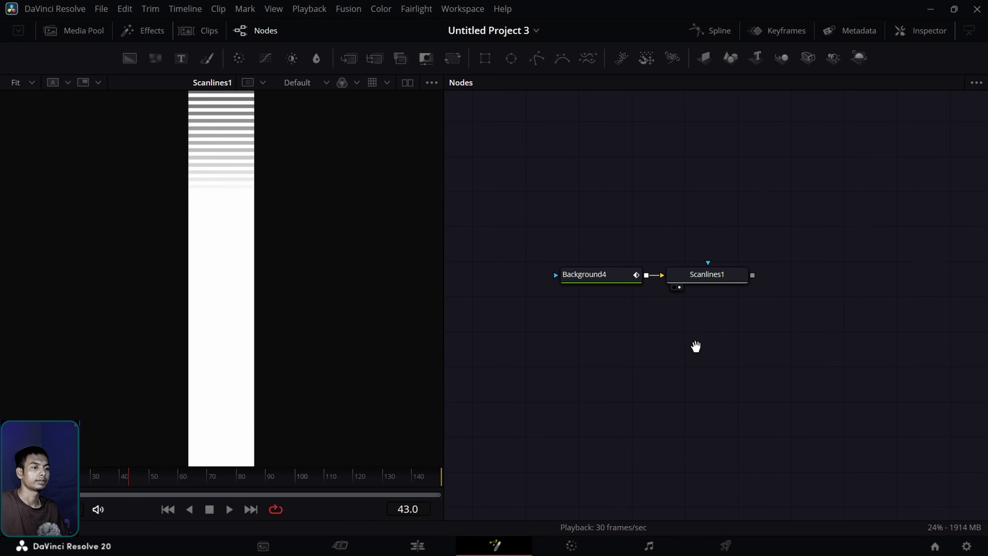
left_click_drag(695, 346, 786, 349)
left_click_drag(619, 363, 948, 355)
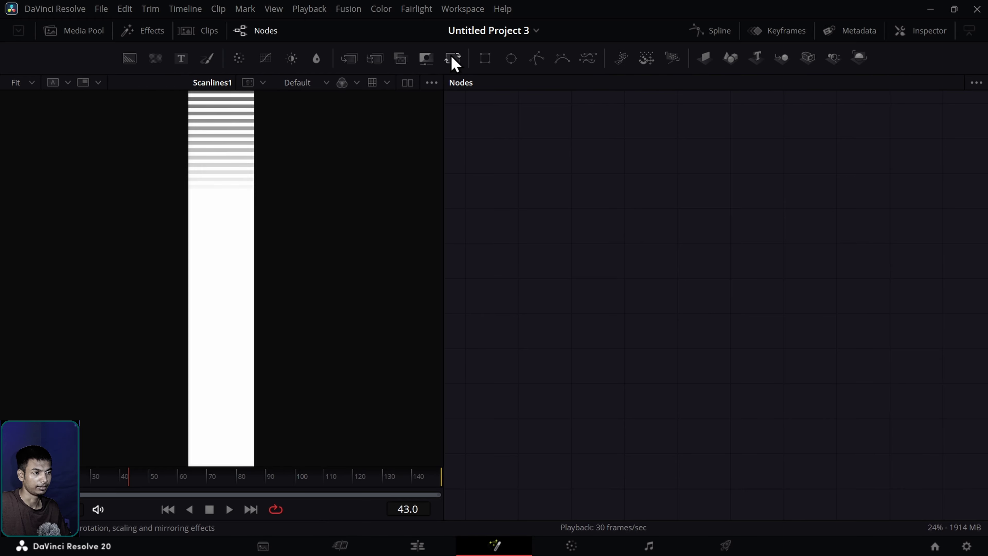
left_click_drag(486, 60, 347, 278)
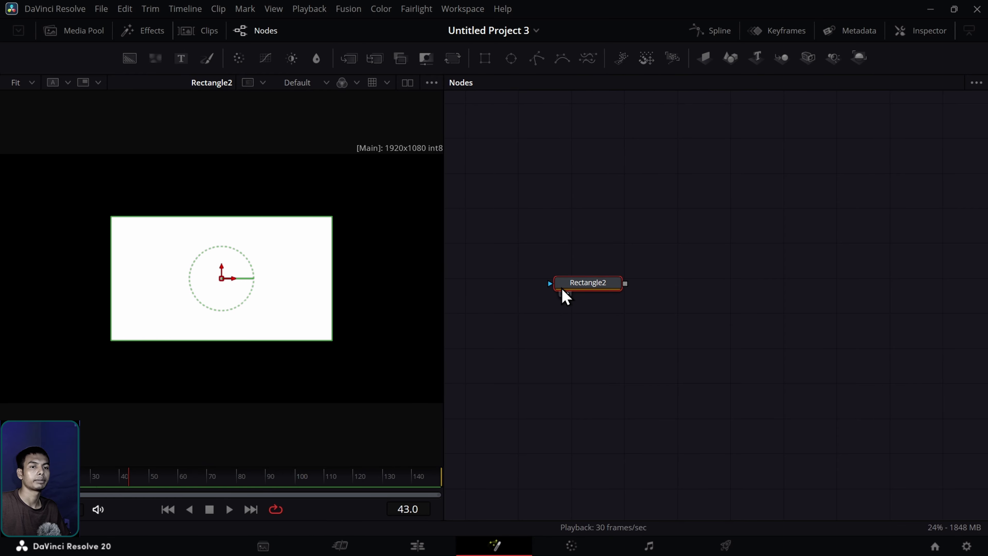
Step: Add a Displace node after the Rectangle node, fed through its main input, and display it in the viewer
key("shift+space")
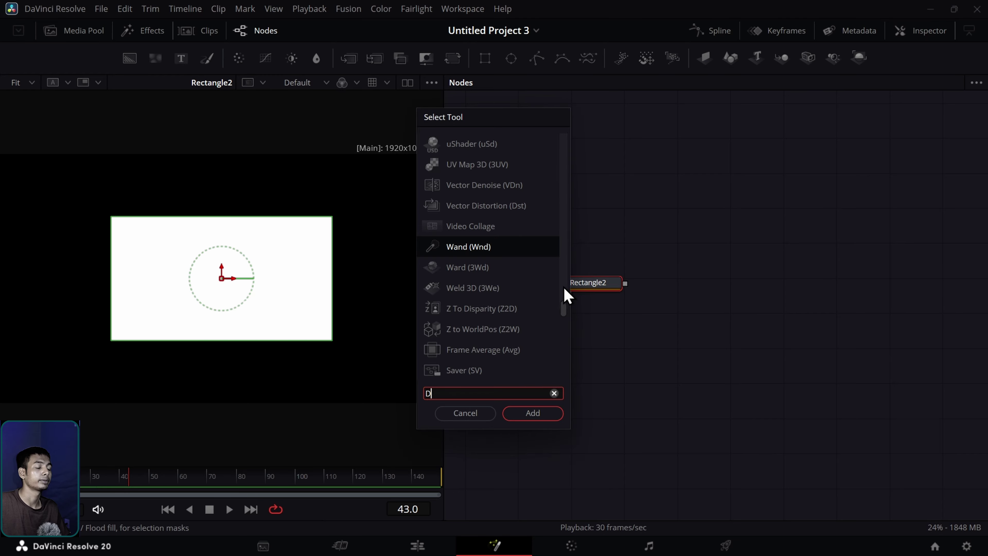
type("DISPL")
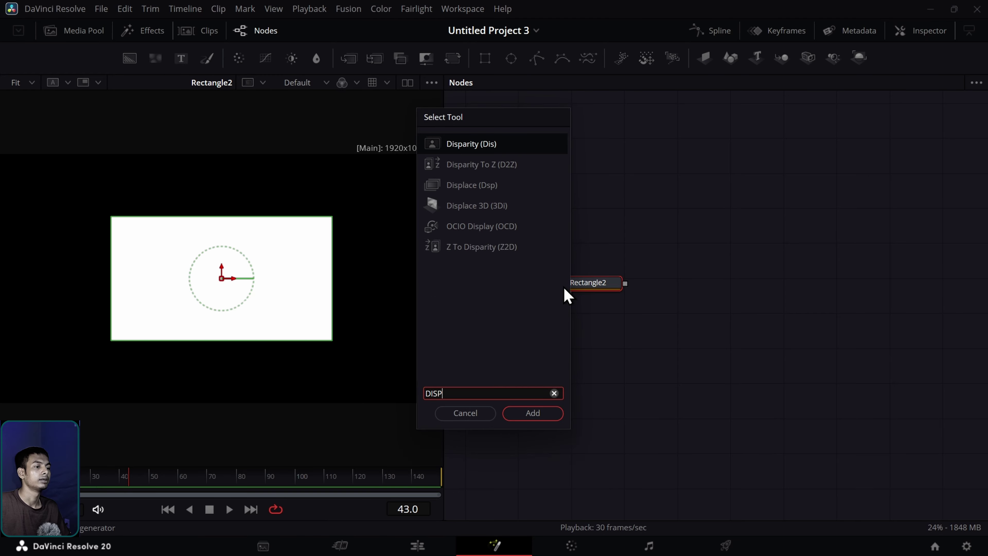
left_click(543, 414)
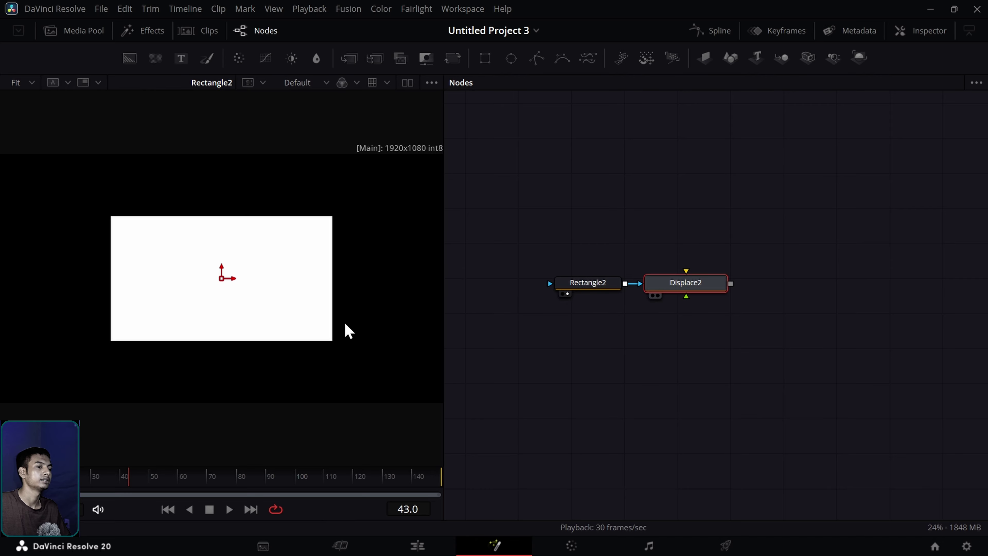
key("2")
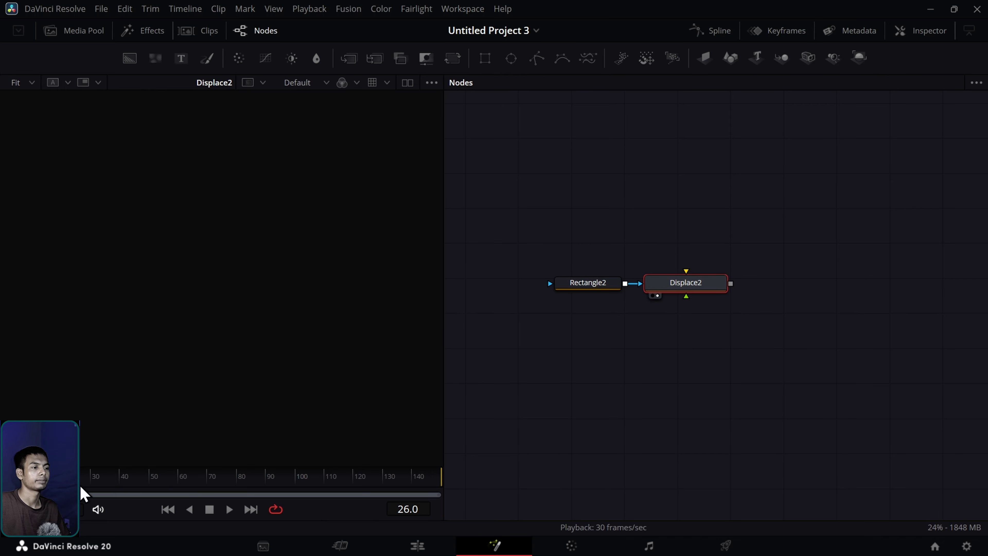
left_click_drag(590, 292, 525, 293)
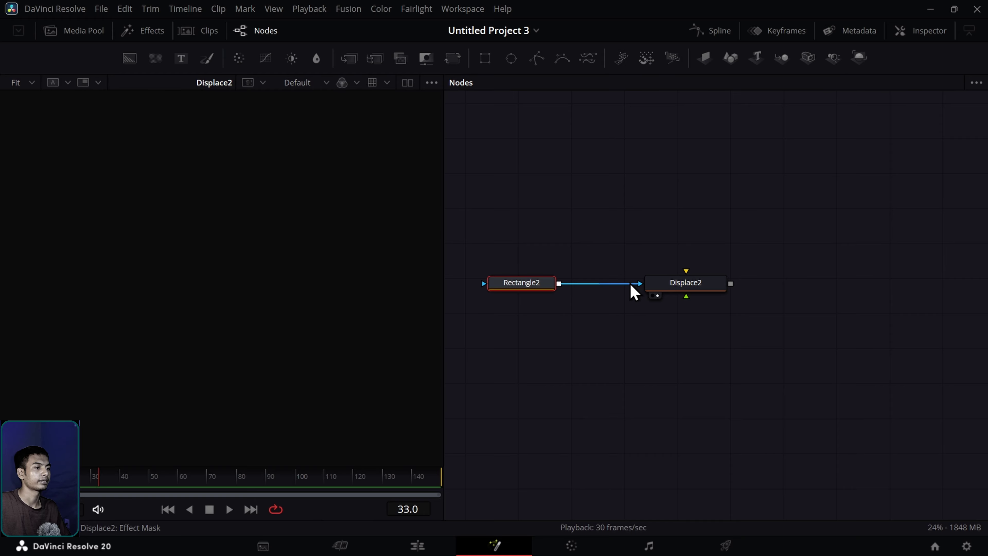
mouse_move(631, 284)
left_mouse_down()
mouse_move(600, 293)
mouse_move(640, 287)
left_mouse_up()
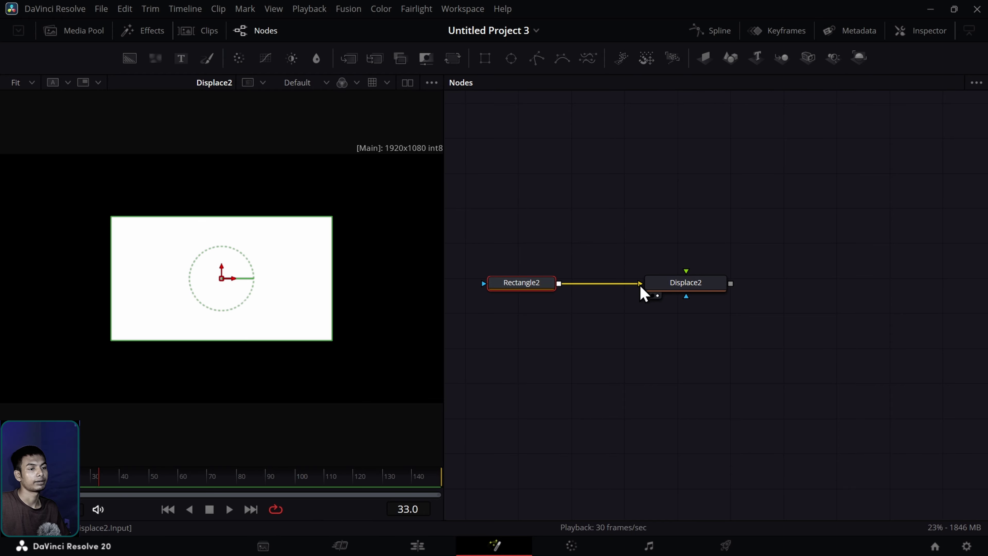
Step: Move the rectangle shape slightly down in the frame and place the Displace node a little farther from the Rectangle node
left_click(82, 486)
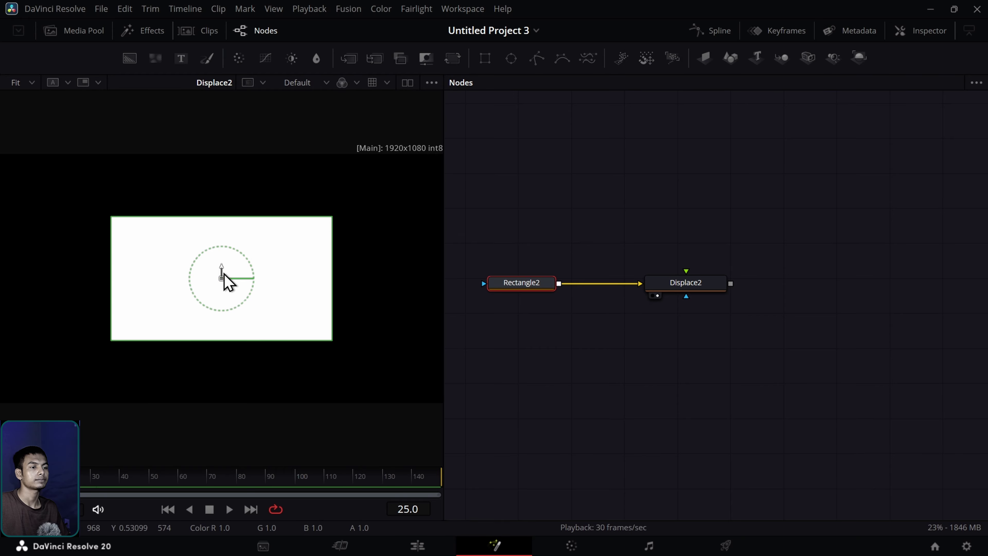
mouse_move(224, 276)
left_mouse_down()
mouse_move(221, 338)
mouse_move(217, 278)
left_mouse_up()
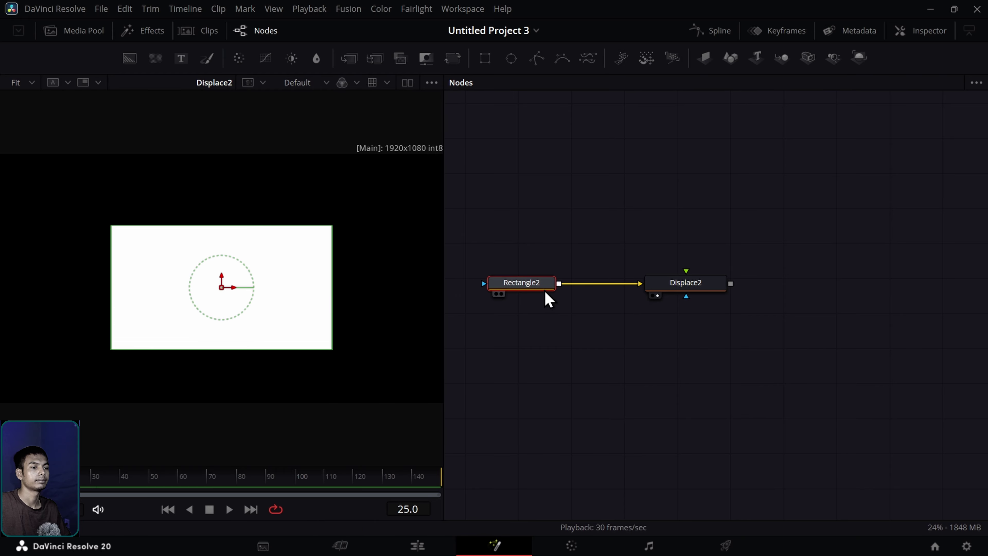
left_click_drag(547, 297, 618, 291)
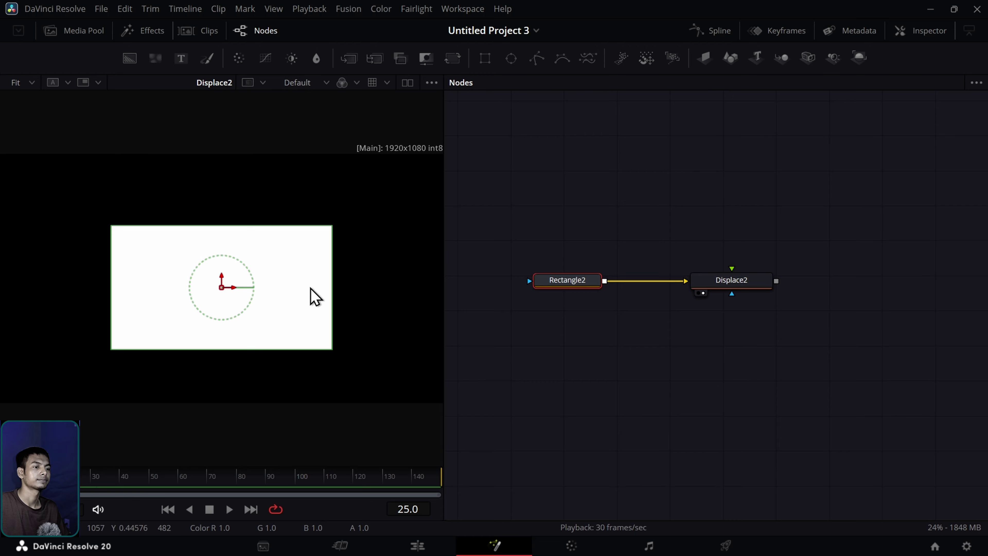
left_click_drag(721, 290, 730, 289)
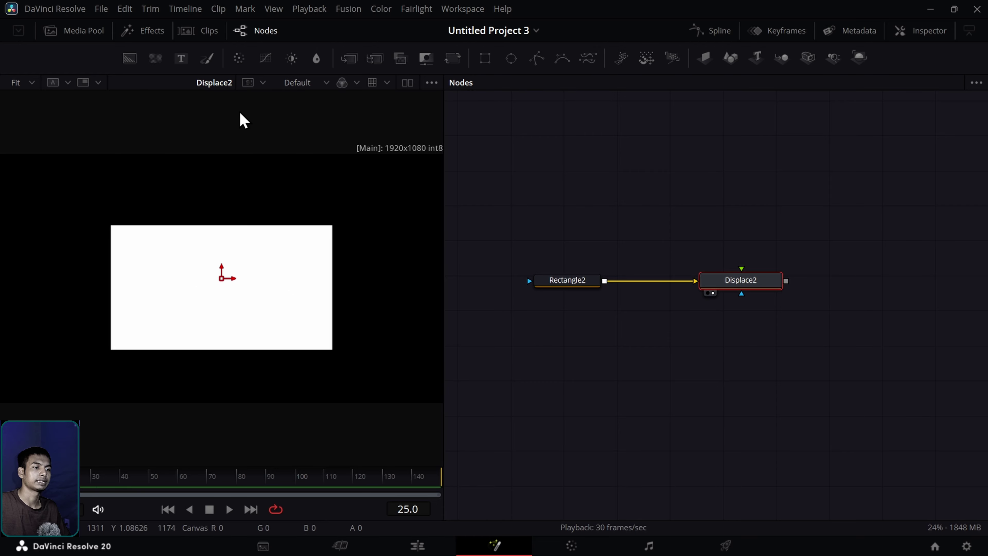
Step: Add a Fast Noise node connected to the Displace node's foreground input and display the noise in the viewer
left_click_drag(155, 59, 743, 273)
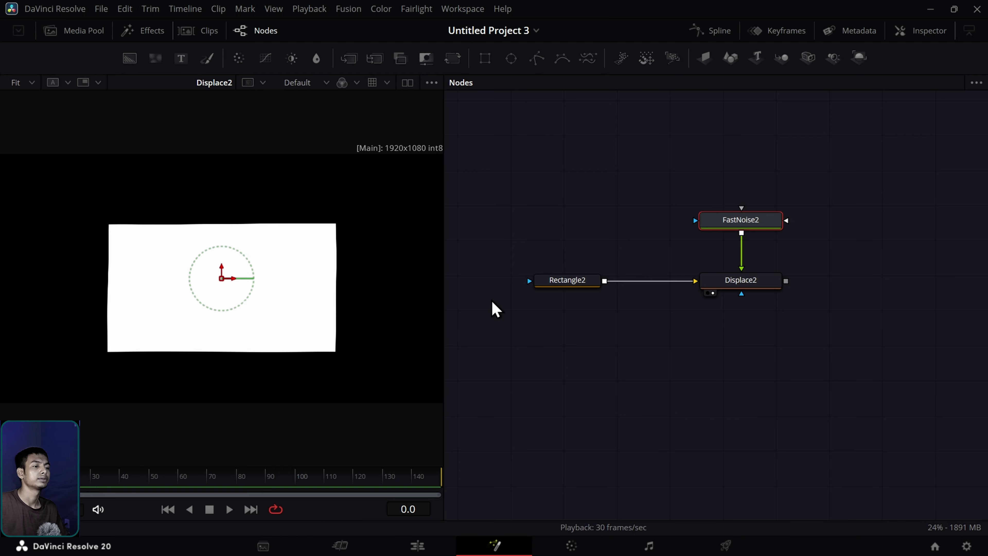
double_click(731, 225)
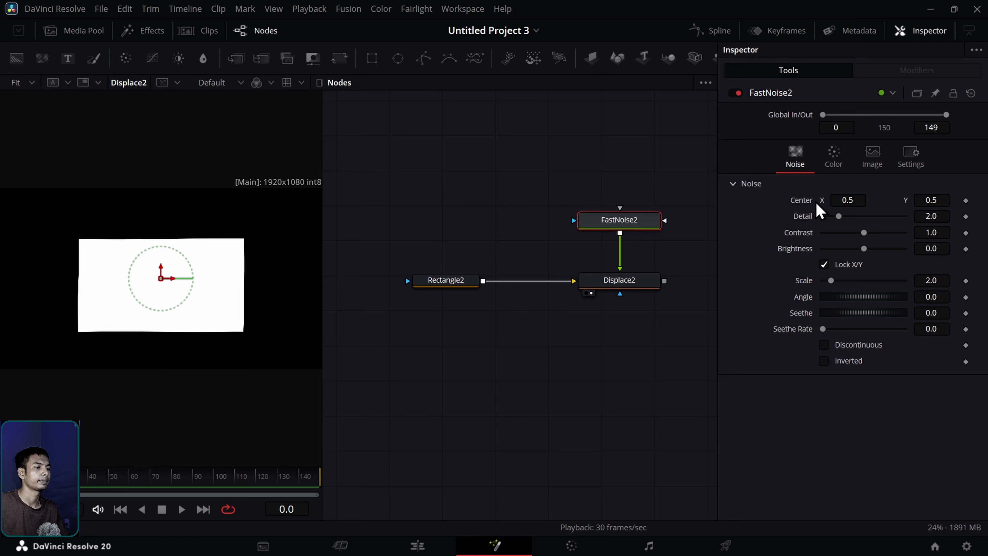
left_click_drag(631, 220, 135, 228)
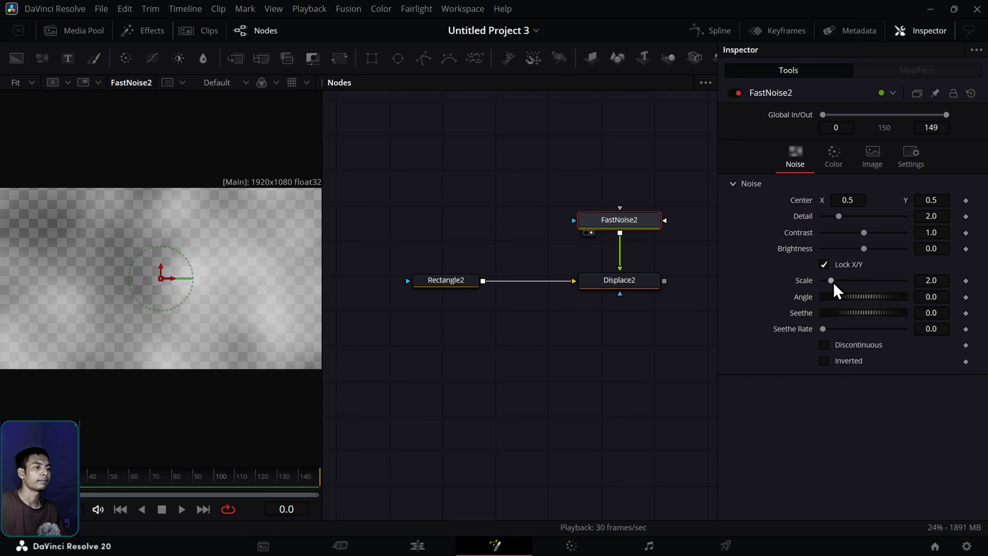
Step: Set the Fast Noise node's Scale to 20 and its Contrast to about 3.92
left_click_drag(834, 285, 984, 289)
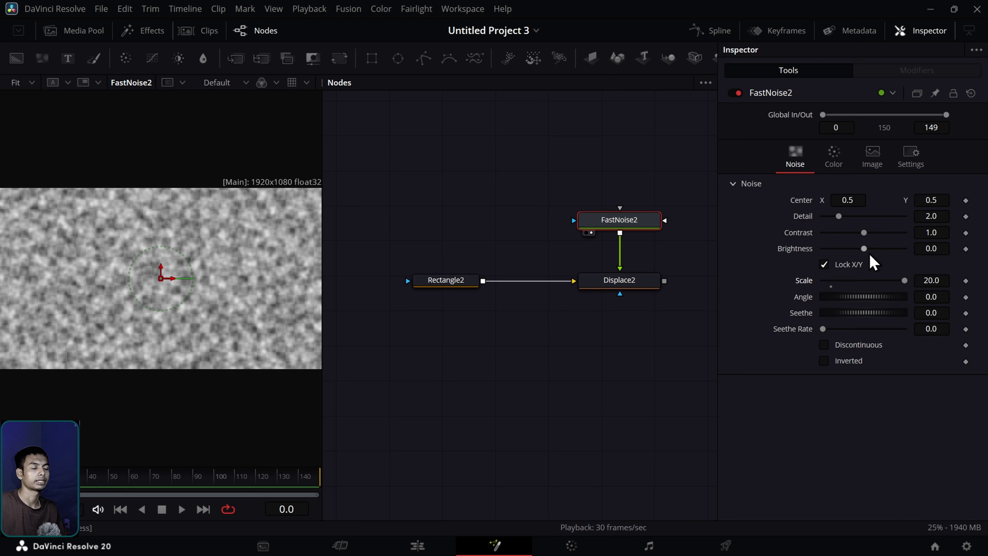
left_click_drag(864, 233, 897, 239)
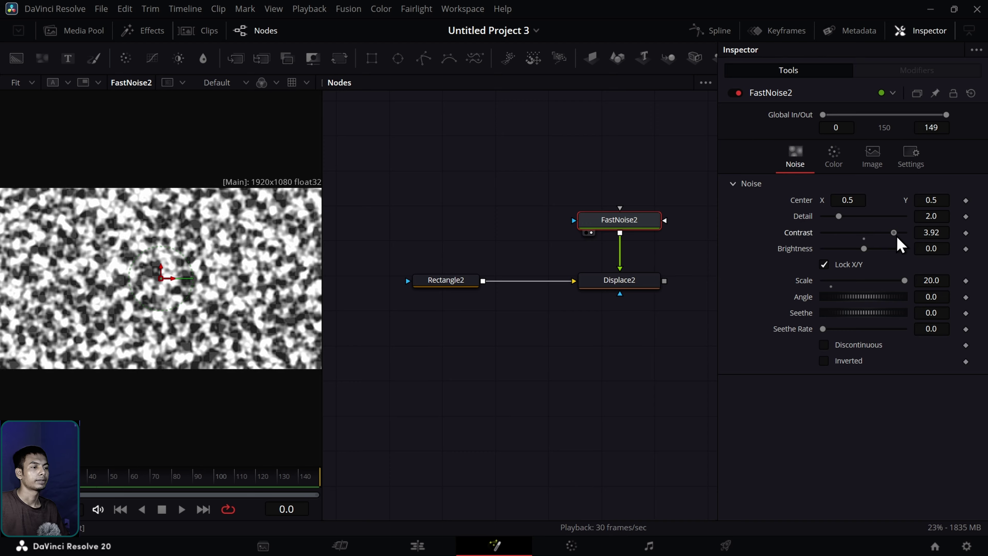
Step: Set the Fast Noise node's Detail to about 8.74 and Contrast to about 4.49, and display the Displace node in the viewer
left_click_drag(843, 224, 888, 229)
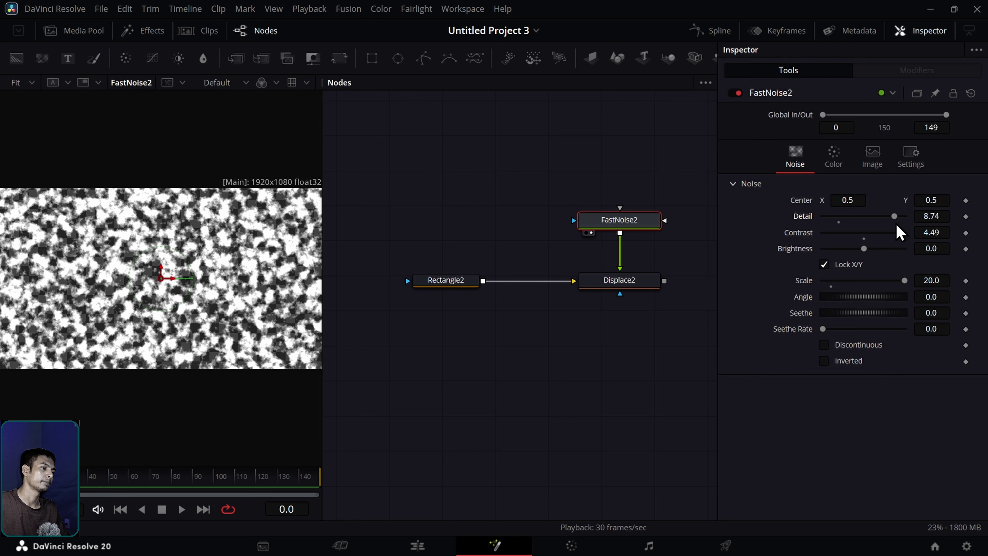
left_click(920, 31)
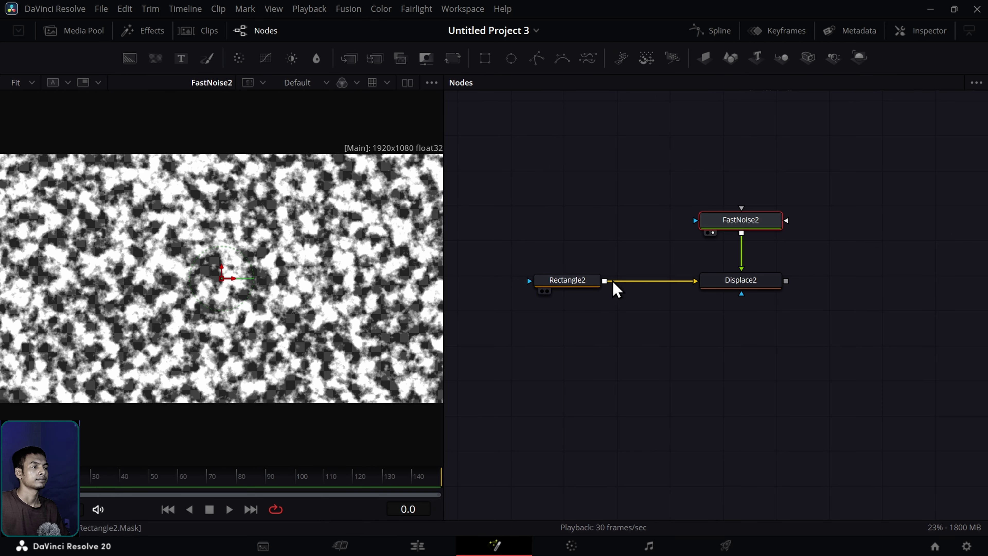
left_click_drag(727, 288, 315, 278)
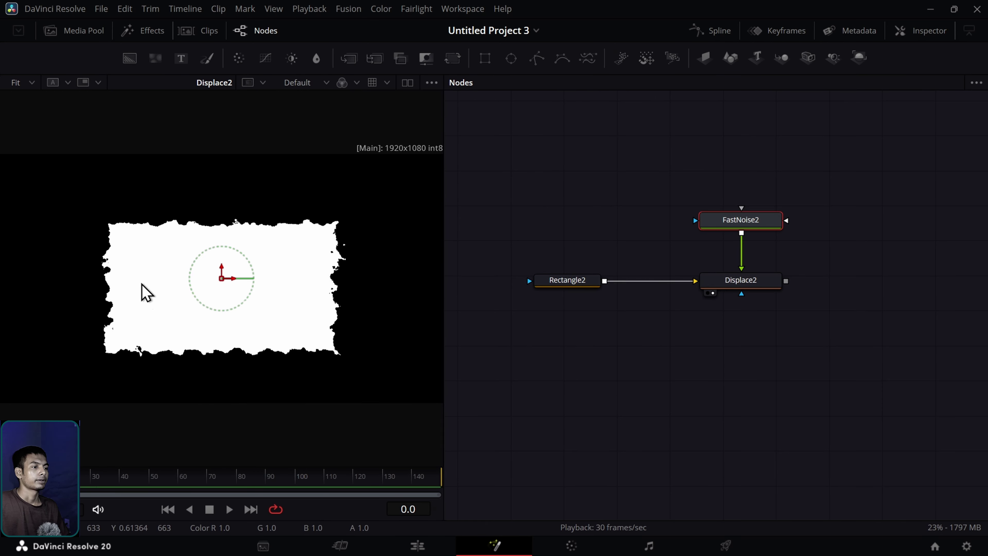
Step: Detach the Rectangle node from the Displace node, move it below, and feed a new Background node into the Displace node instead
left_click(575, 287)
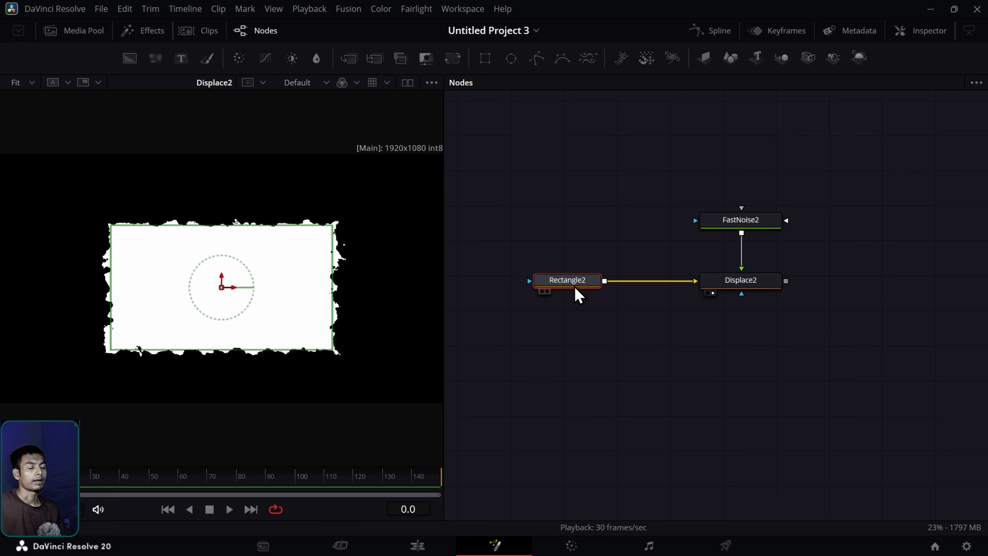
left_click_drag(579, 296, 580, 325)
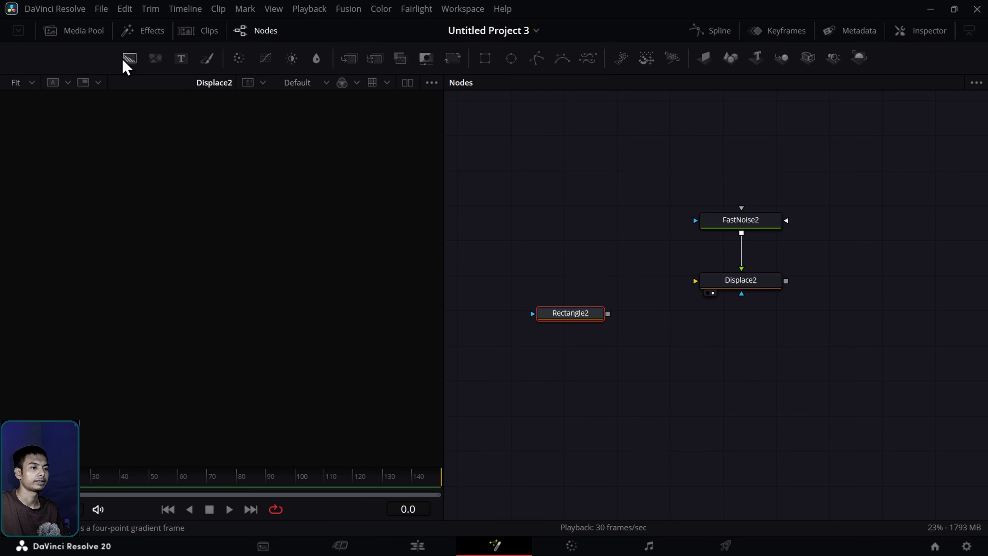
left_click_drag(129, 58, 704, 291)
left_click_drag(609, 284, 587, 341)
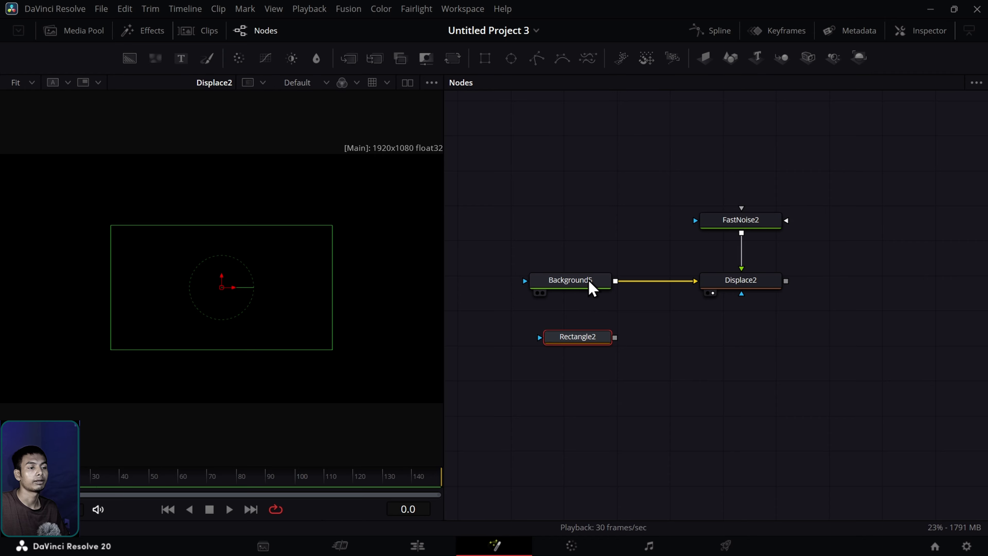
Step: Insert a Transform node between the Background and Displace nodes and move the background down to a Center Y of about 0.15
left_click(591, 287)
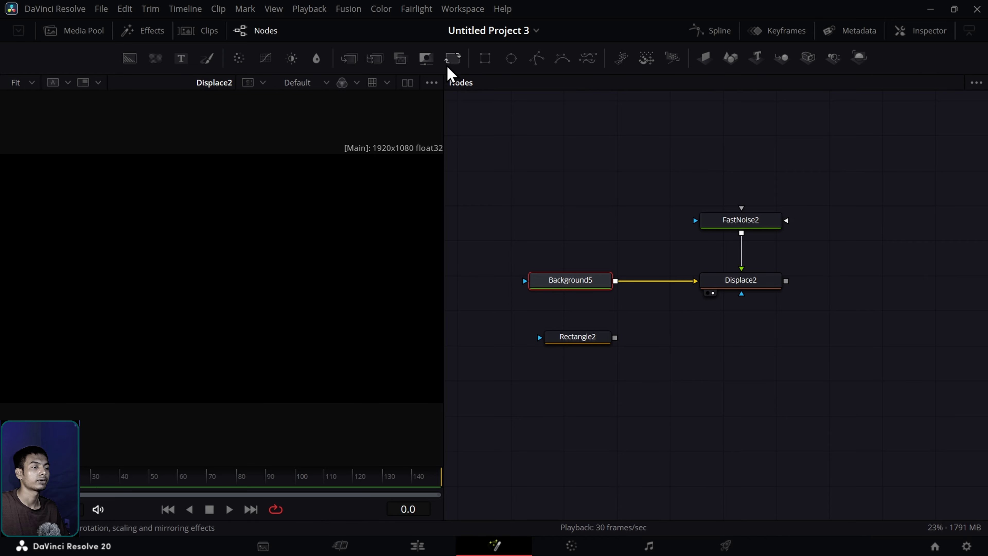
left_click_drag(453, 60, 657, 290)
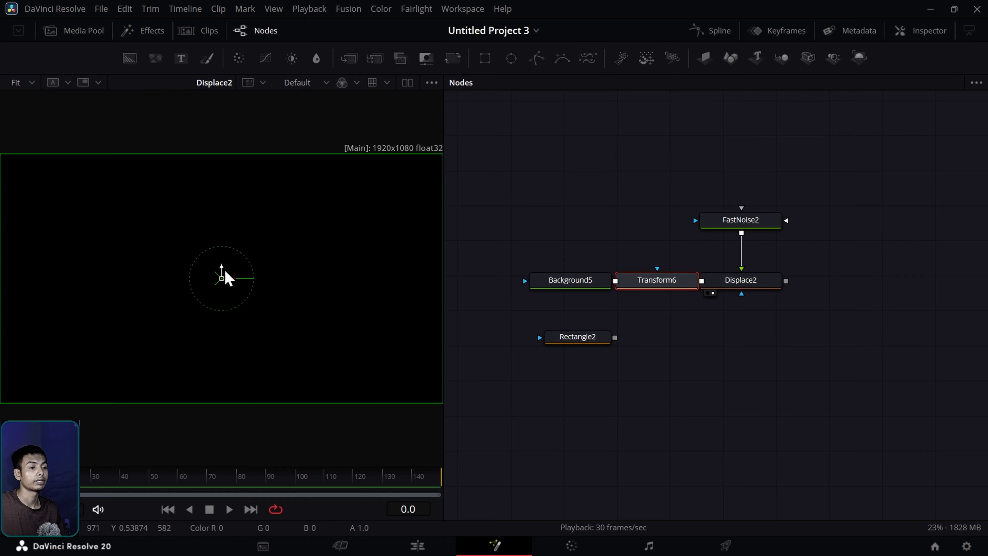
left_click_drag(221, 274, 219, 359)
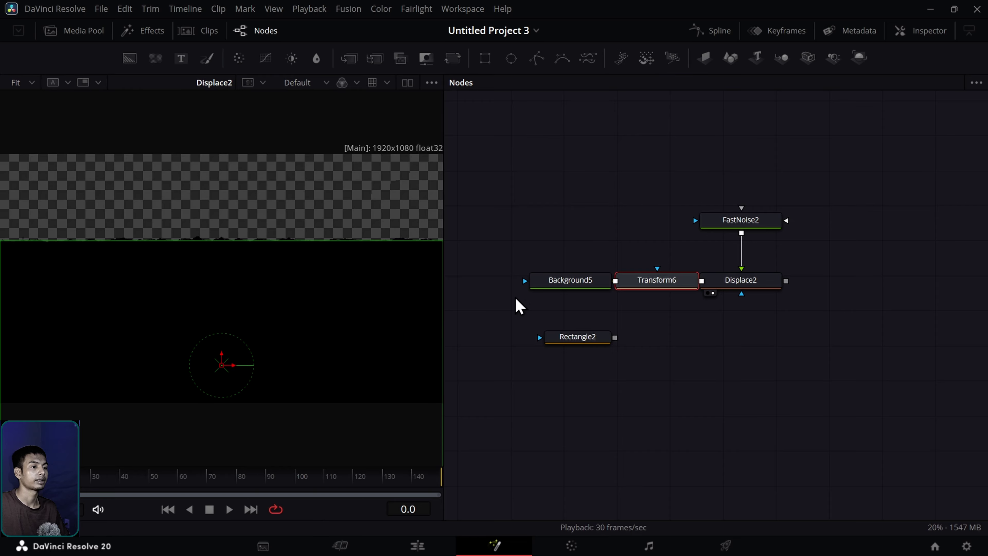
Step: Colour the Background node white (#ffffff) and lower its Transform node's Center Y to about 0.11
left_click(580, 290)
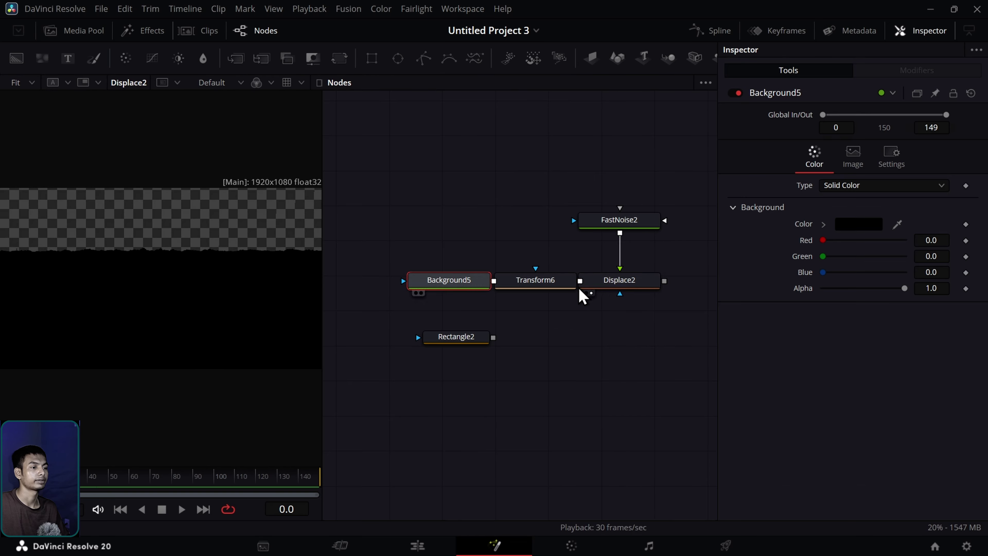
left_click(872, 226)
left_click_drag(640, 252, 642, 190)
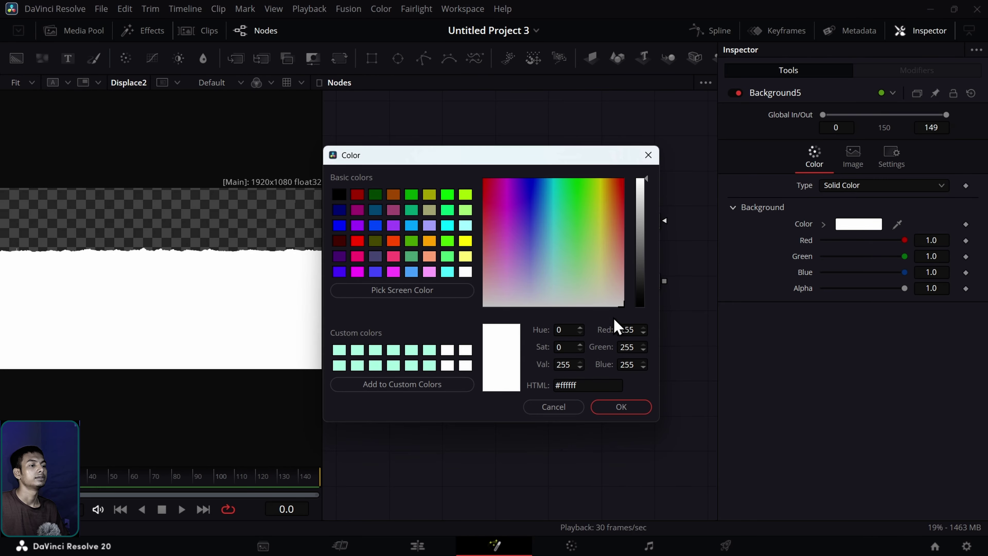
left_click(611, 408)
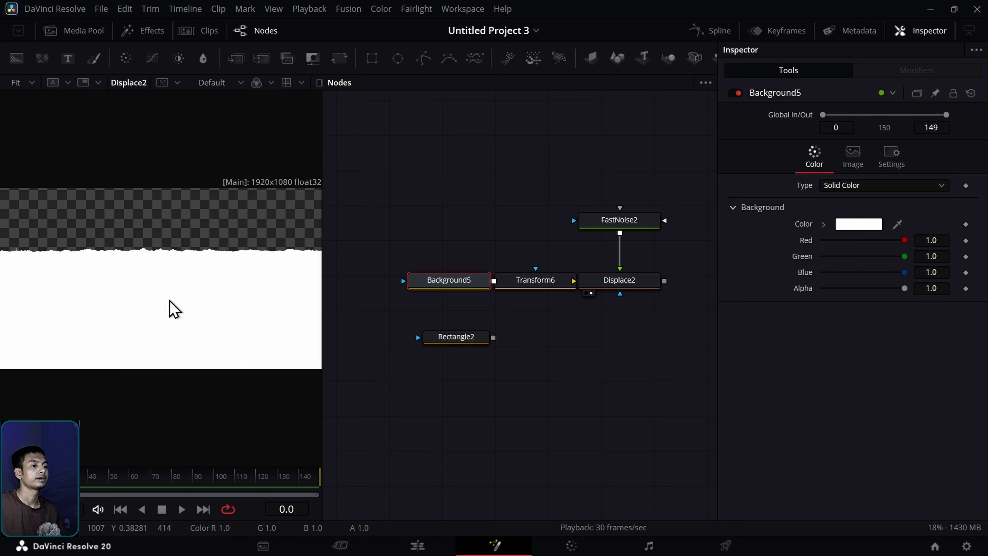
left_click(543, 284)
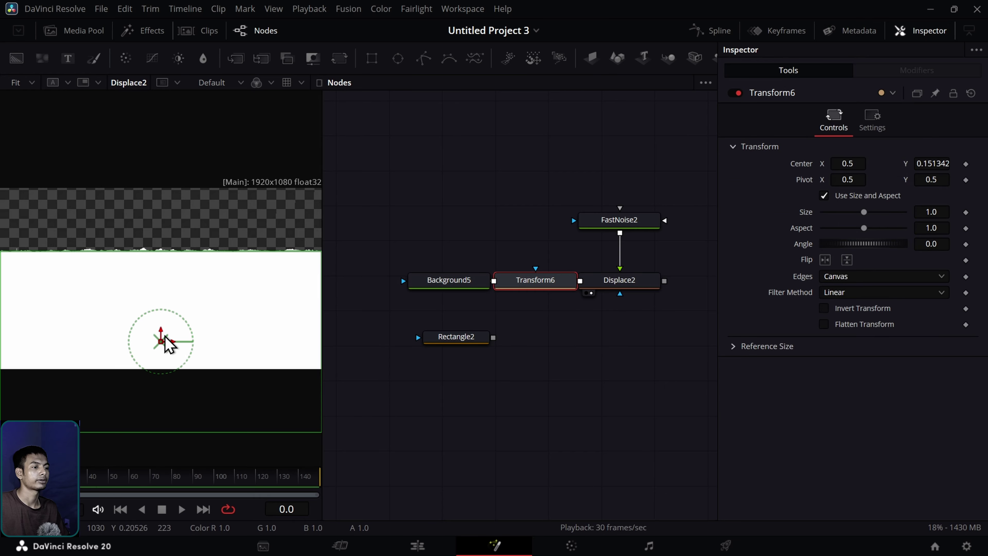
mouse_move(163, 334)
left_mouse_down()
mouse_move(161, 288)
mouse_move(160, 348)
left_mouse_up()
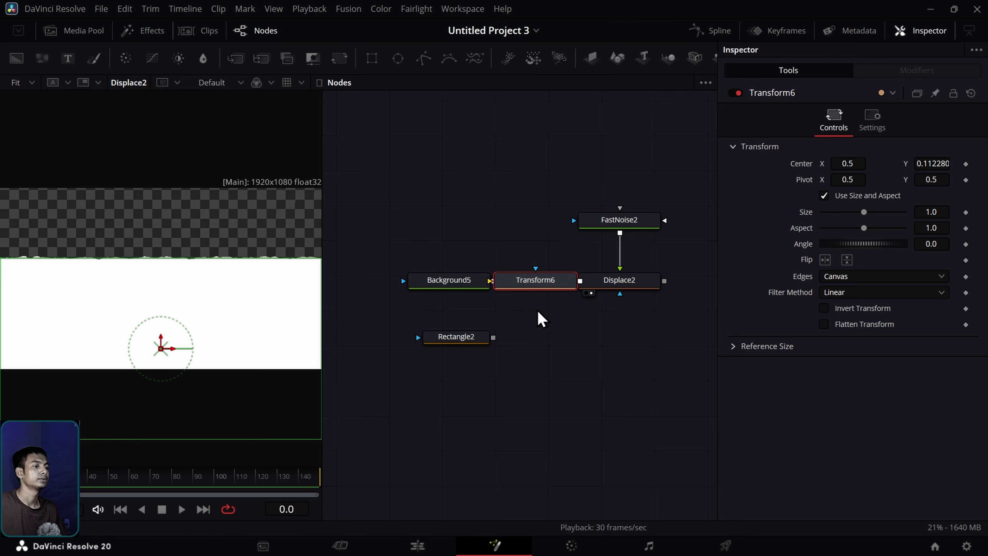
Step: Delete the Background and Transform nodes and reconnect the Rectangle node to the Displace node's main input
left_click_drag(541, 313, 426, 276)
key("Delete")
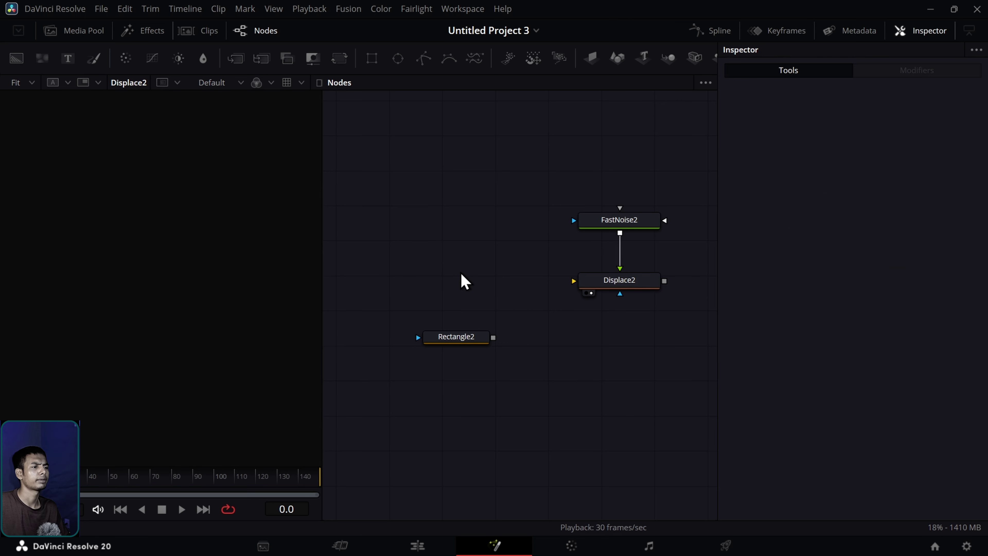
left_click_drag(474, 345, 574, 281)
left_click_drag(447, 289, 446, 287)
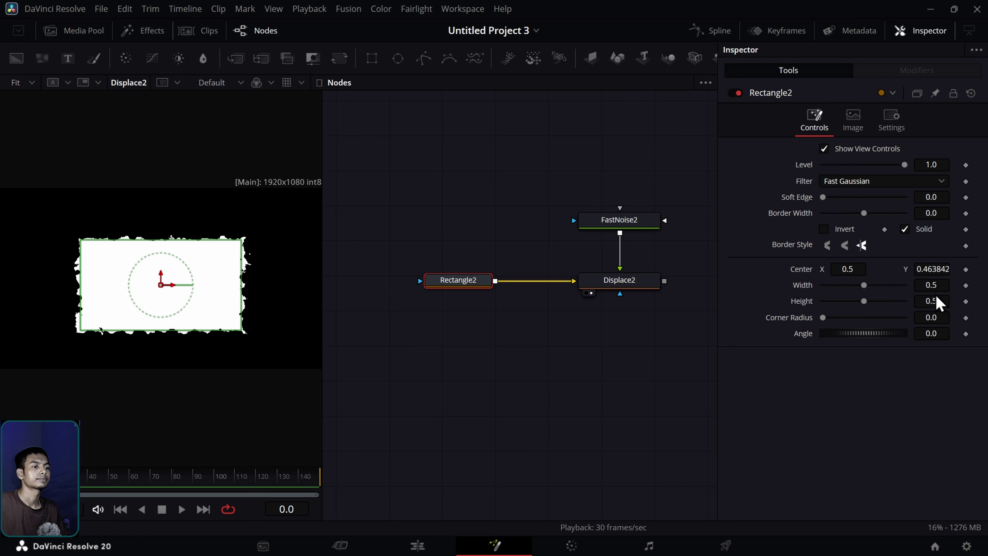
Step: Set the Rectangle's Height to 0.947, and switch the Displace node's type to X Y with a Y Refraction of 0.1
left_click_drag(934, 301, 978, 301)
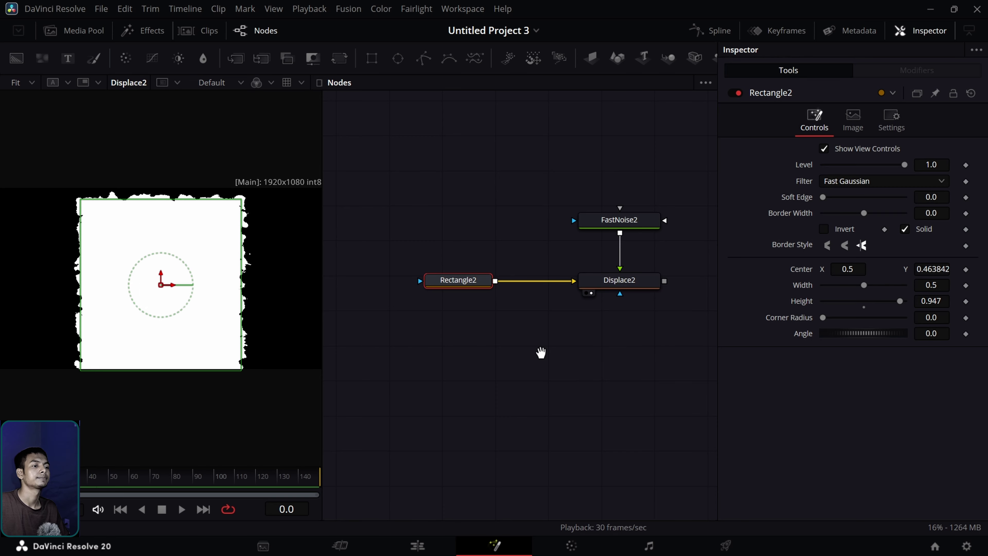
left_click_drag(541, 353, 457, 354)
left_click(544, 291)
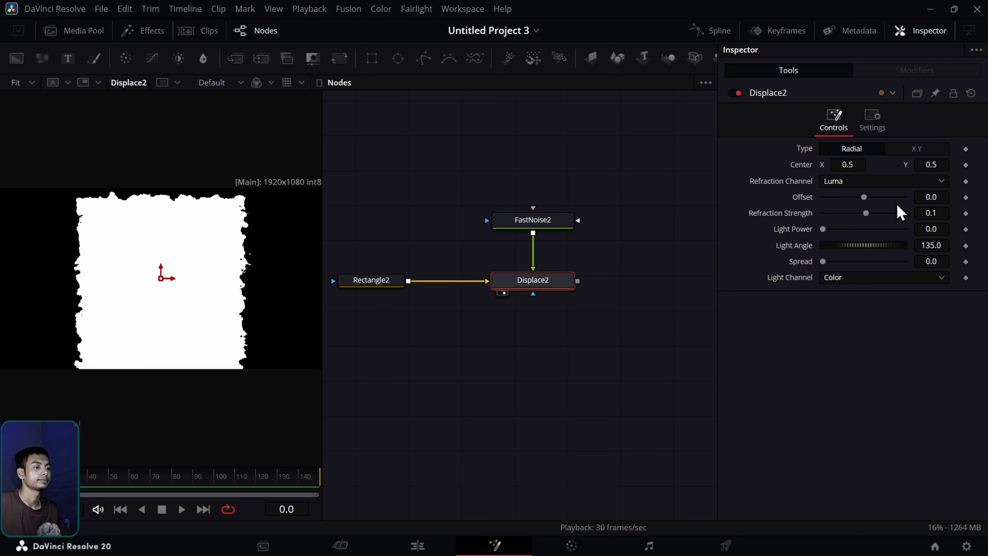
left_click(915, 150)
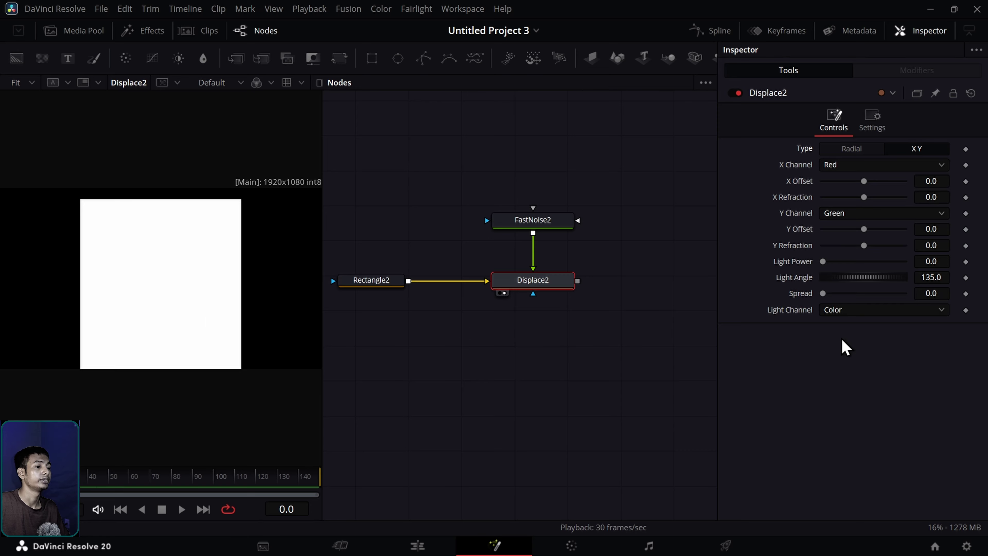
left_click_drag(864, 249, 916, 252)
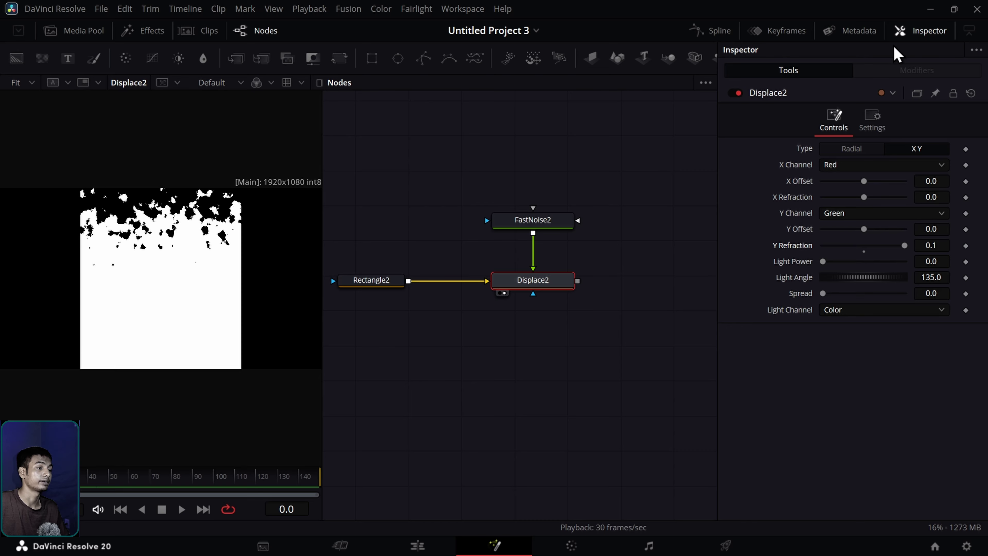
left_click(900, 30)
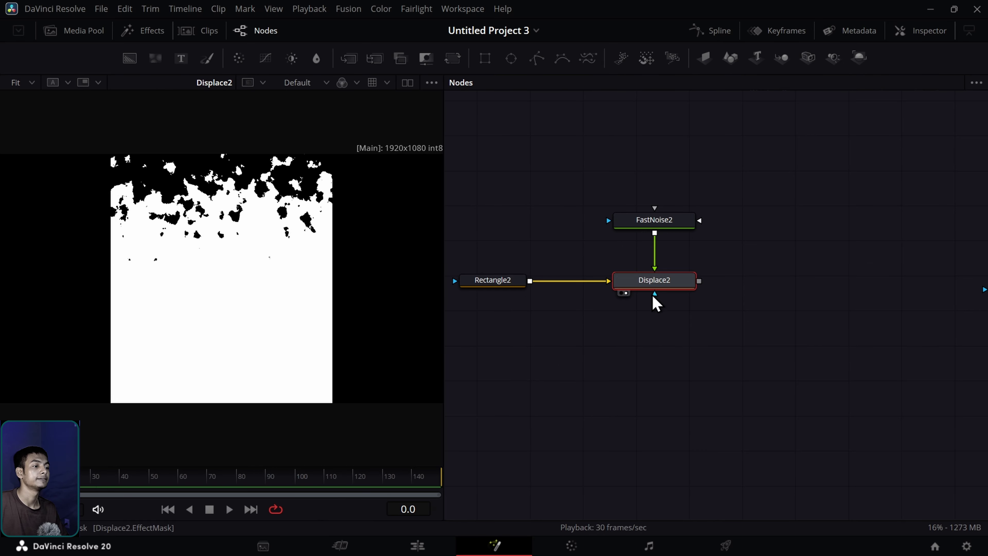
Step: Keyframe the Rectangle's Center at frame 0, and at frame 50 raise the shape to a Center Y of about 0.55
left_click(498, 284)
double_click(498, 284)
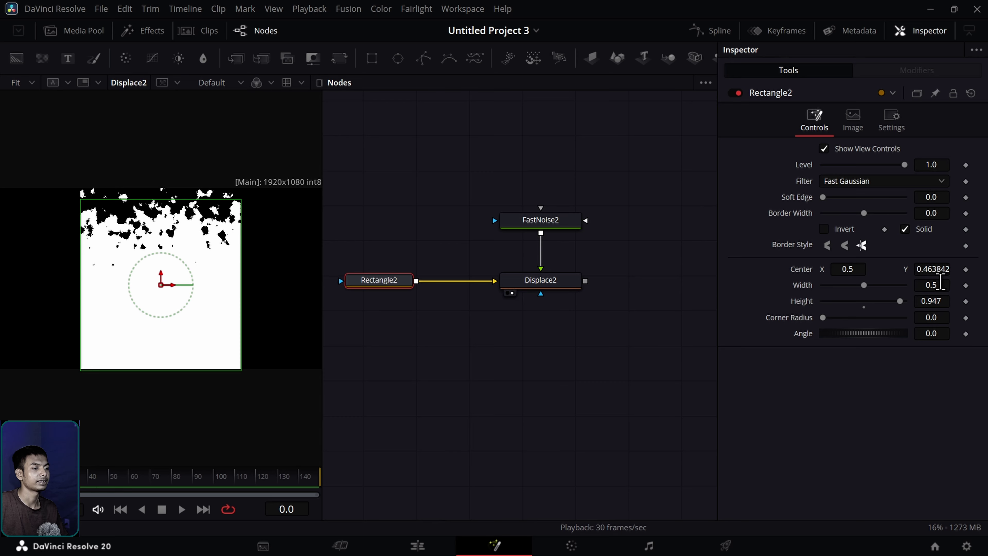
left_click(966, 270)
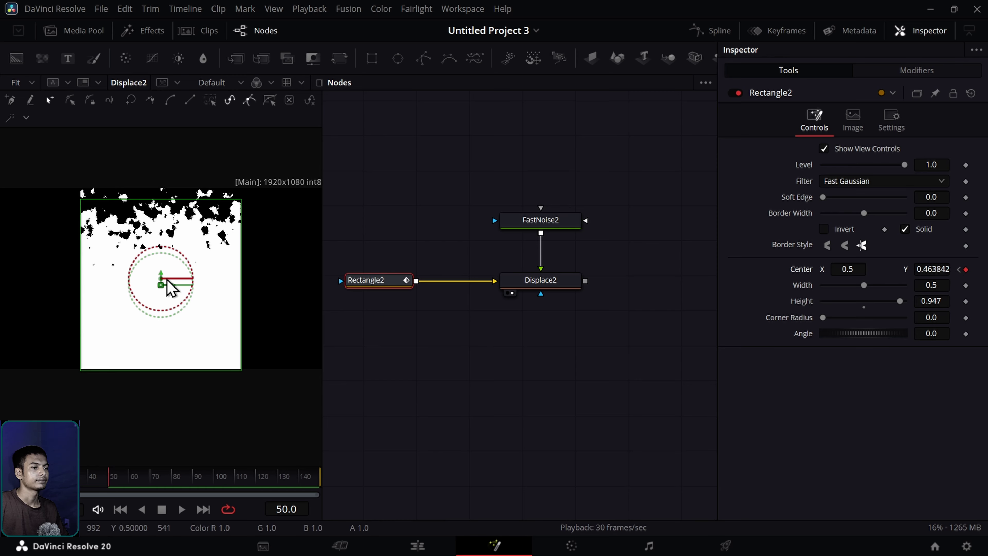
left_click_drag(165, 283, 165, 267)
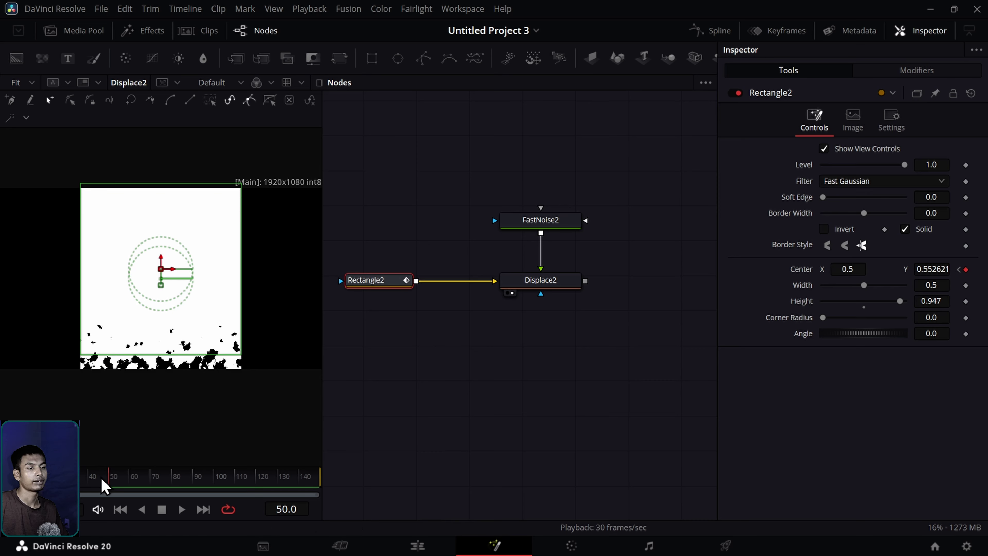
Step: At frame 0, lower the Rectangle's Center Y to about -0.499, below the frame
left_click_drag(104, 482, 38, 481)
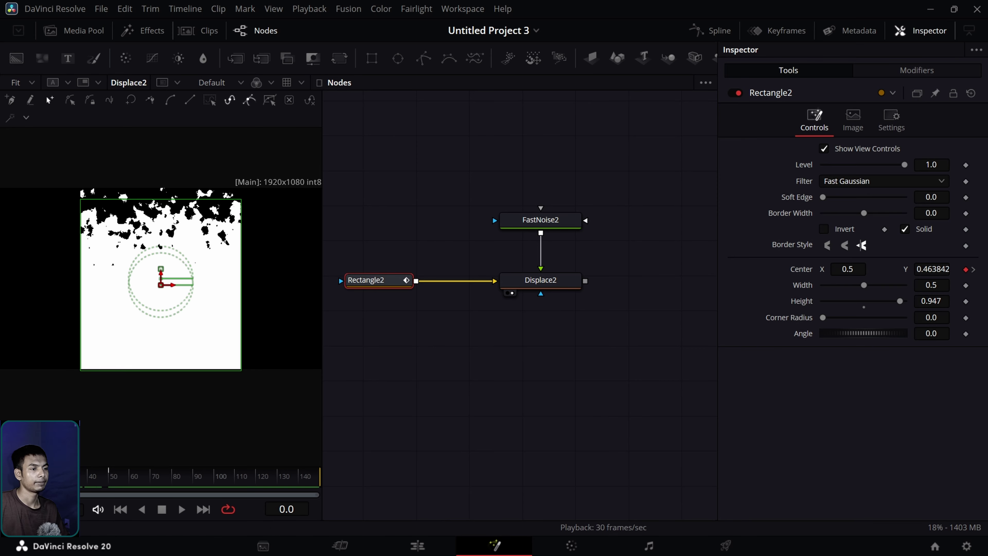
left_click_drag(946, 269, 857, 269)
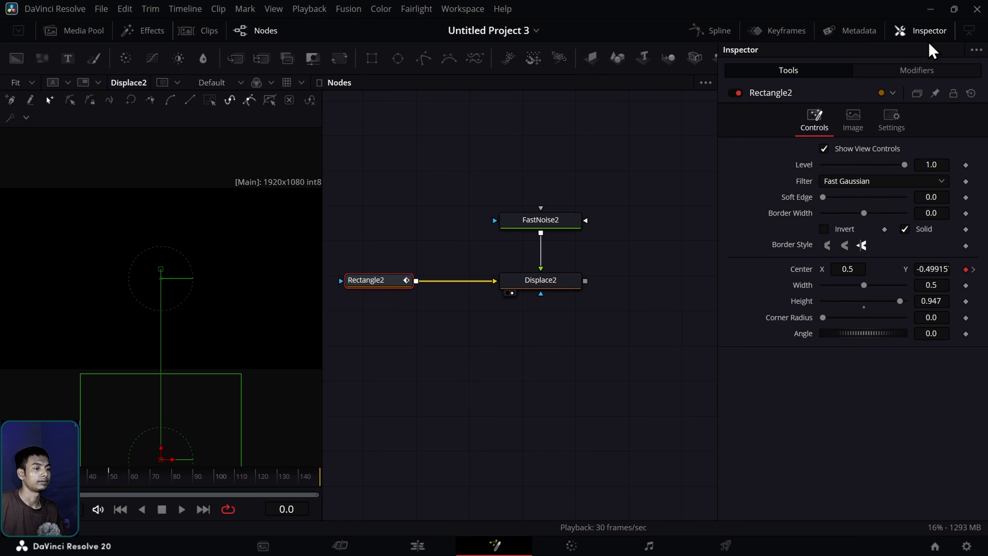
left_click(922, 31)
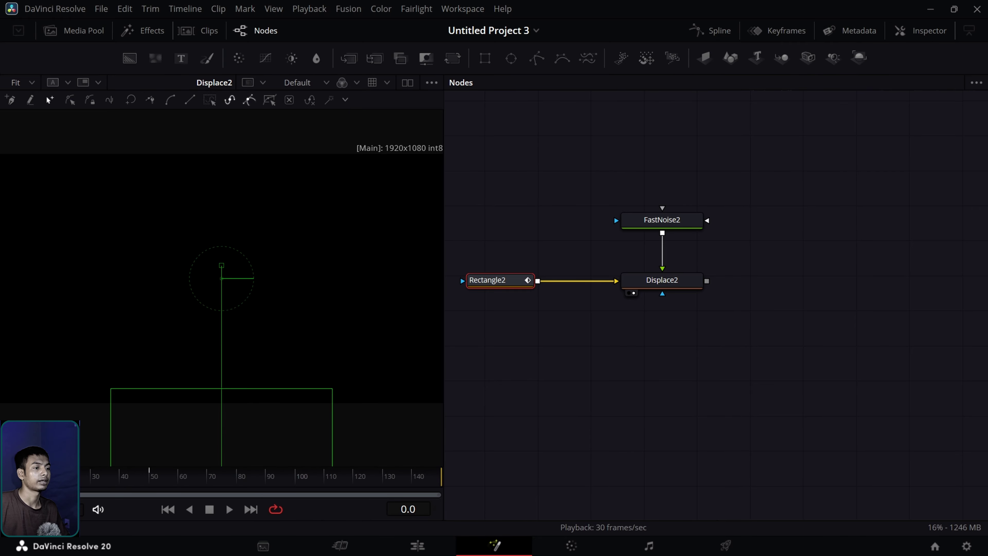
Step: Play the rise animation and, at frame 49, stretch the rectangle's height past the upper and lower edges of the frame
key("space")
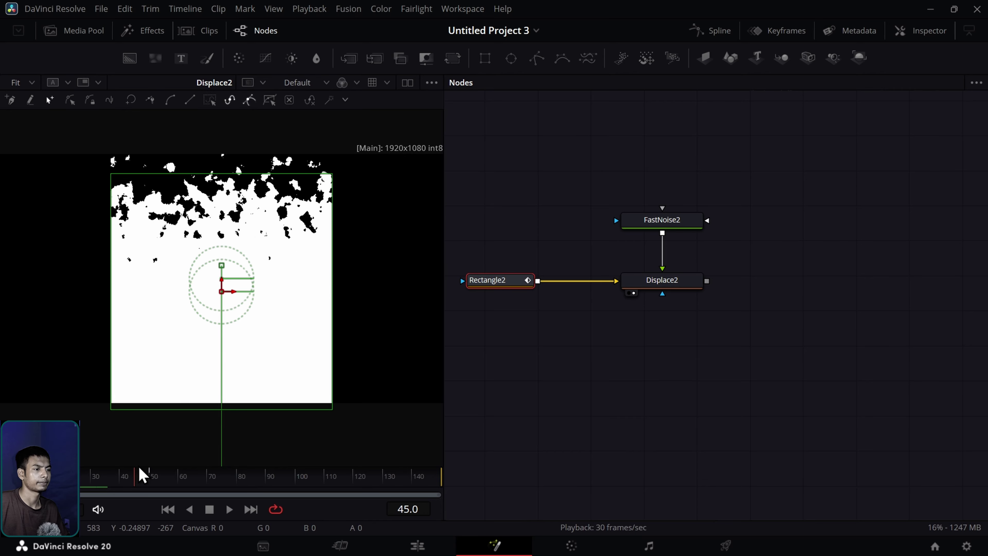
left_click_drag(140, 469, 148, 489)
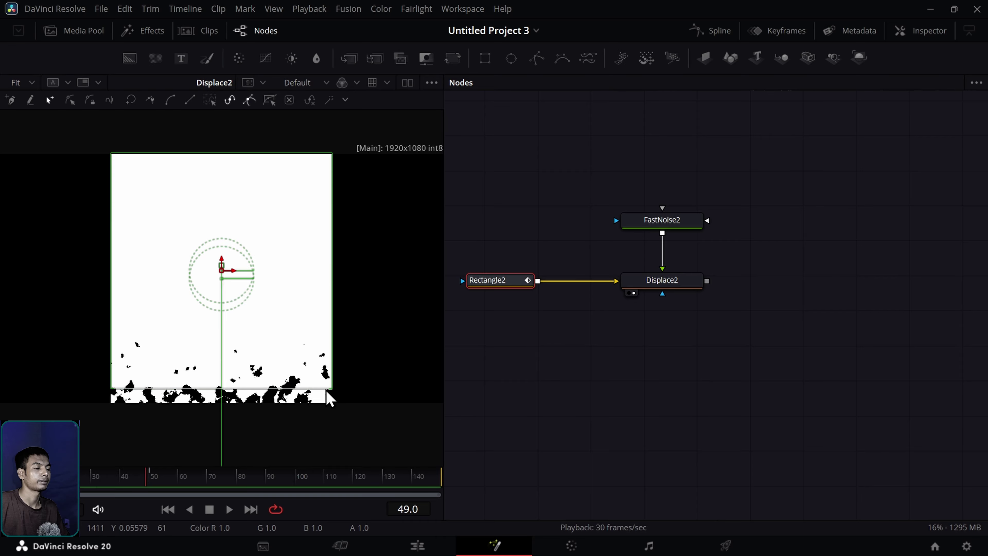
left_click_drag(330, 392, 332, 420)
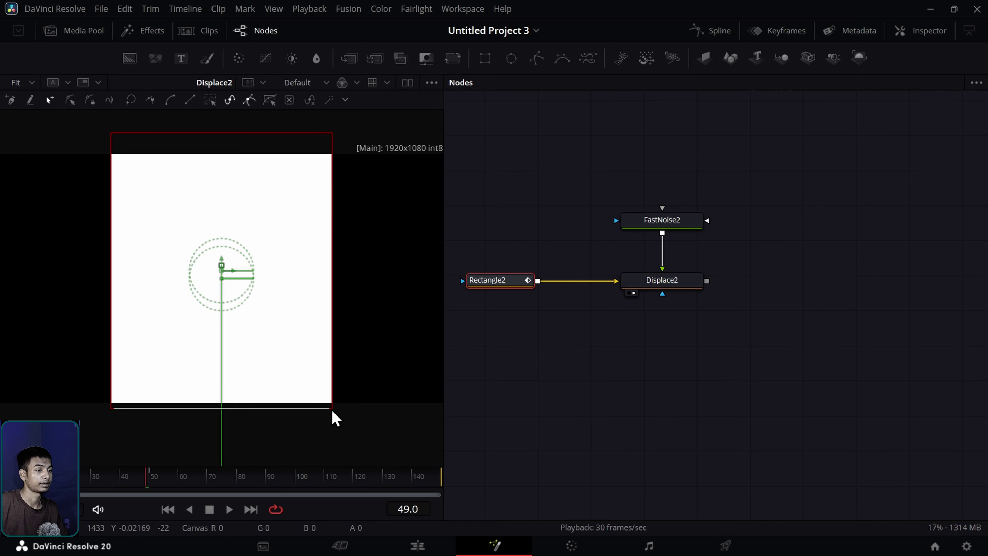
Step: At frame 0, move the rectangle farther down so it sits fully below the frame, and scrub to frame 48 to check the animation
left_click_drag(157, 487, 8, 487)
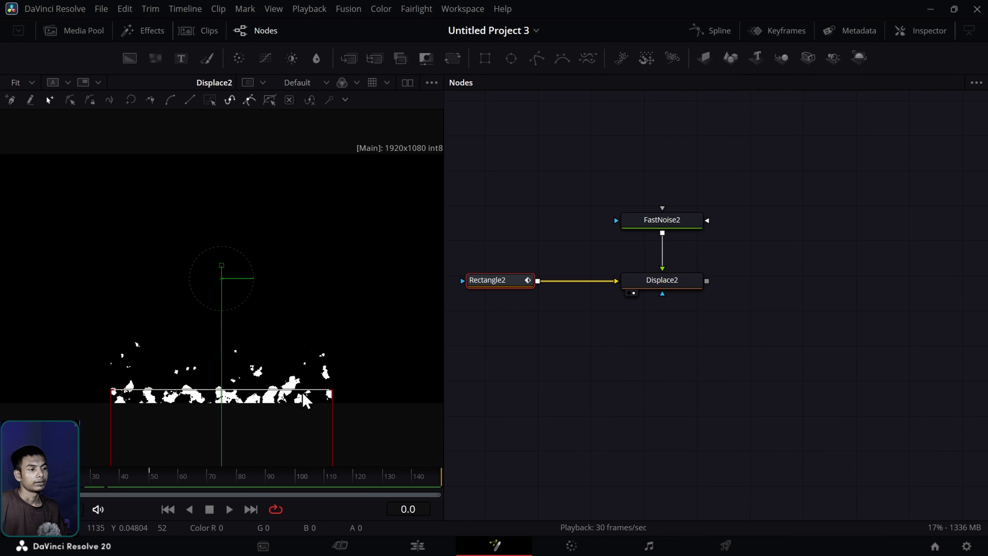
left_click_drag(353, 387, 370, 263)
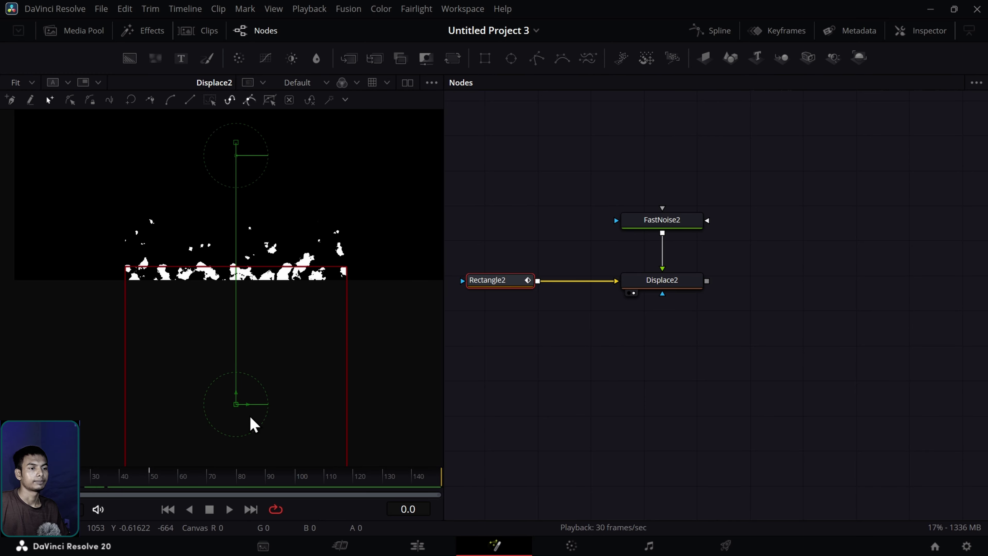
left_click_drag(236, 404, 235, 424)
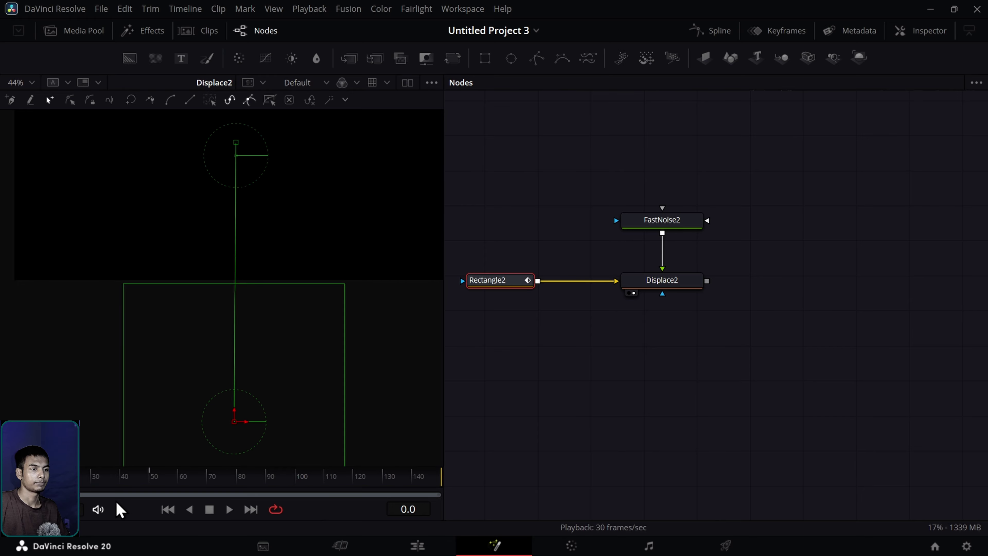
left_click_drag(74, 478, 147, 483)
scroll(297, 393, "up", 5)
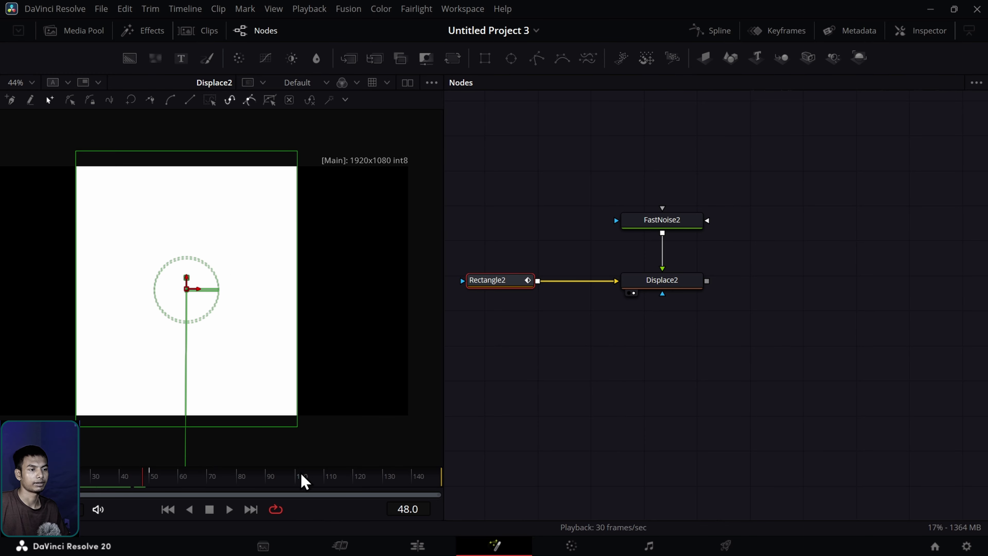
scroll(619, 375, "right", 6)
scroll(620, 375, "up", 2)
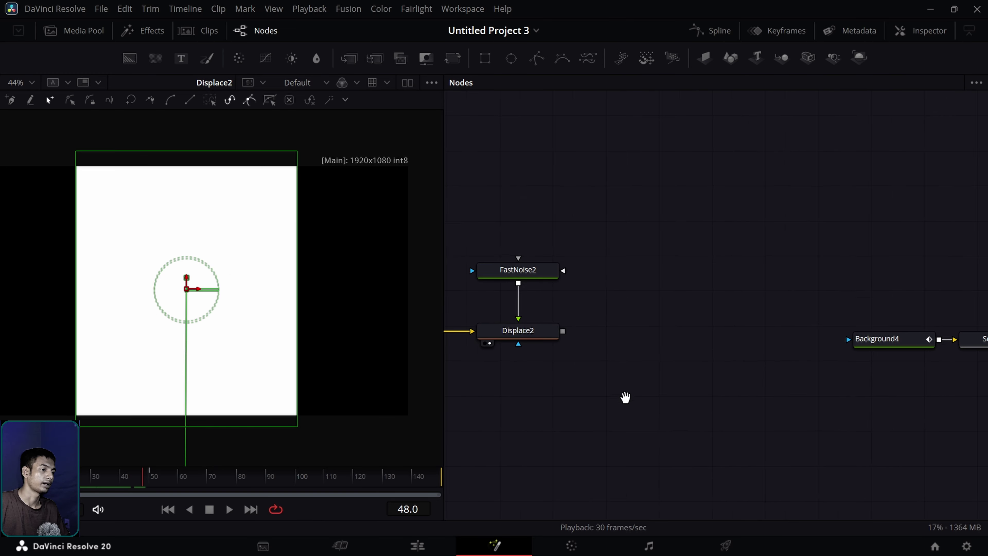
Step: Move the Rectangle2, FastNoise2 and Displace2 nodes together, closer to the Background4 node
left_click_drag(529, 340, 559, 343)
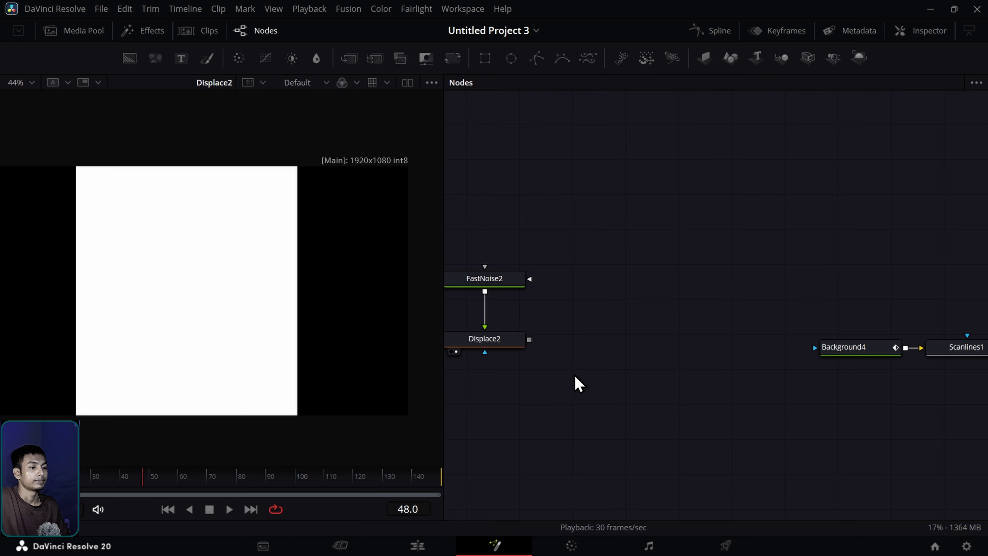
scroll(575, 376, "left", 6)
left_click_drag(605, 393, 500, 295)
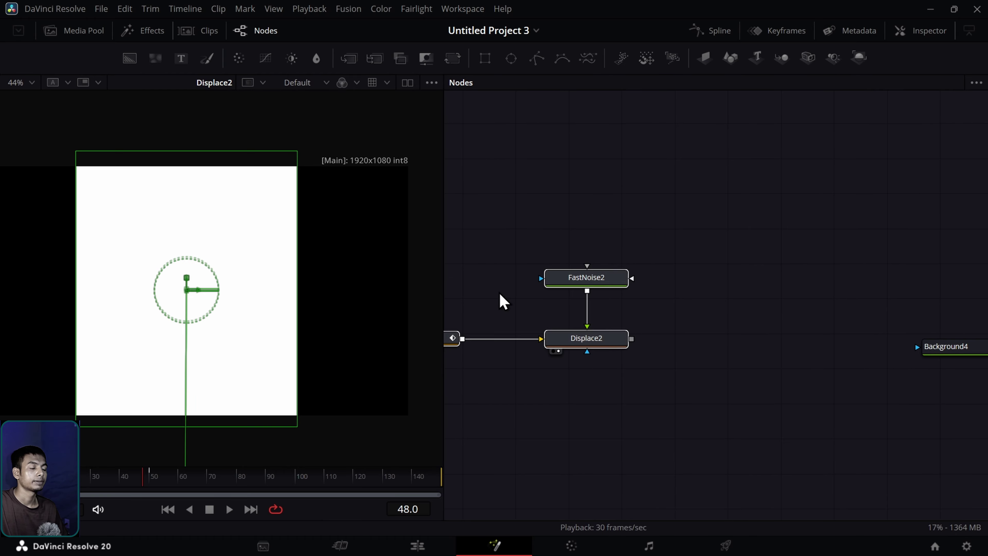
scroll(711, 397, "right", 4)
left_click_drag(475, 342, 662, 356)
scroll(886, 409, "down", 2)
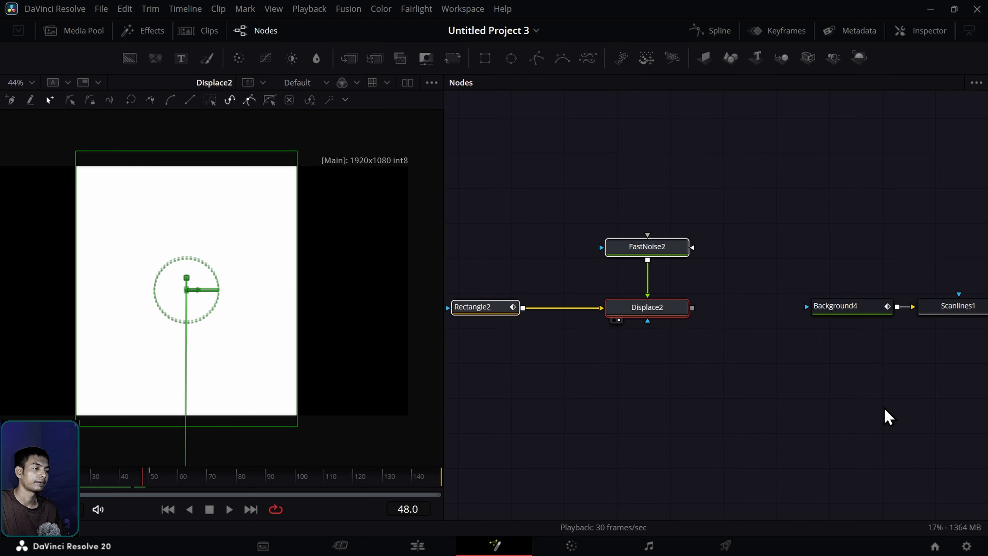
scroll(888, 417, "right", 4)
left_click(724, 419)
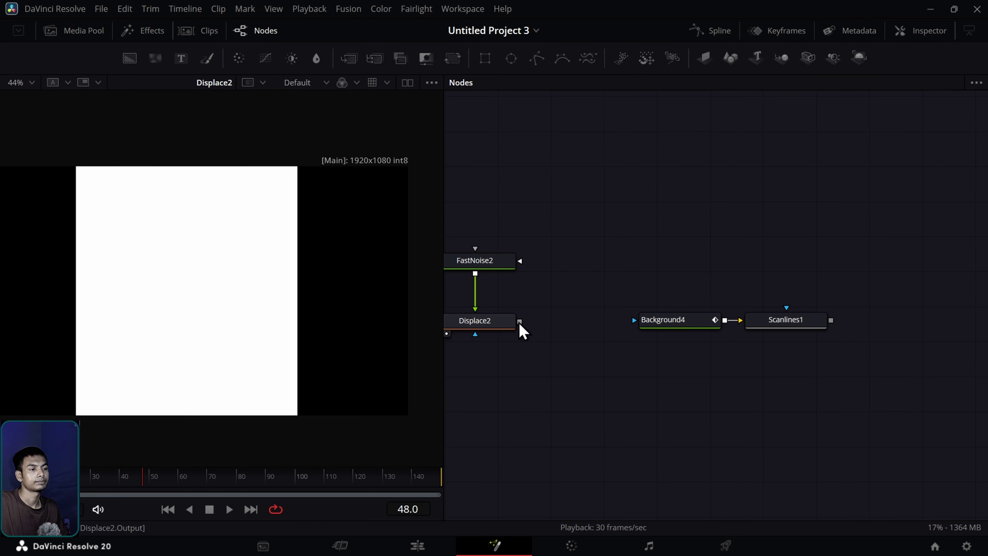
Step: Connect Displace2's output to Background4's mask input, view Scanlines1 fitted to the viewer, and scrub the reveal to frame 49
left_click_drag(520, 323, 636, 324)
left_click_drag(770, 325, 311, 343)
left_click_drag(92, 486, 42, 483)
left_click_drag(86, 476, 147, 476)
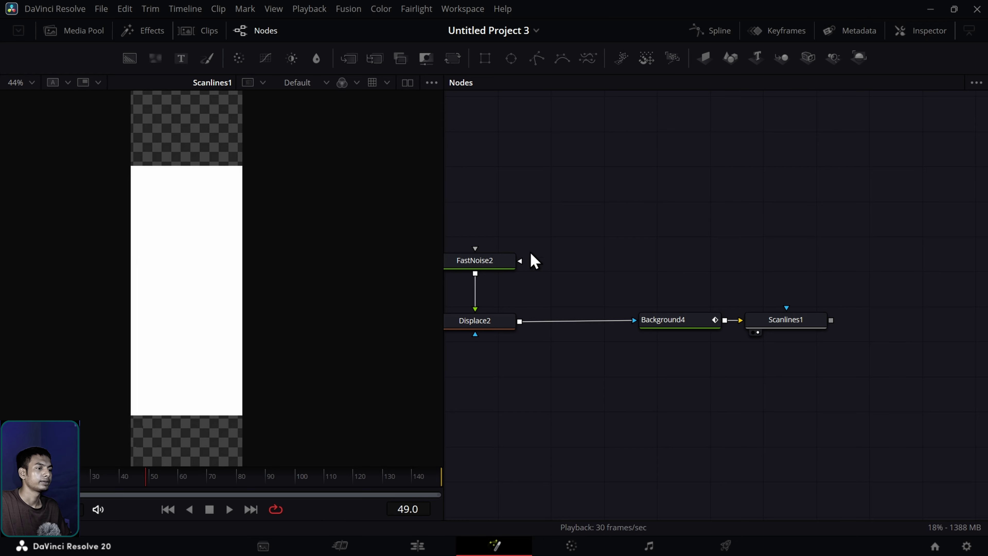
left_click_drag(243, 256, 236, 291)
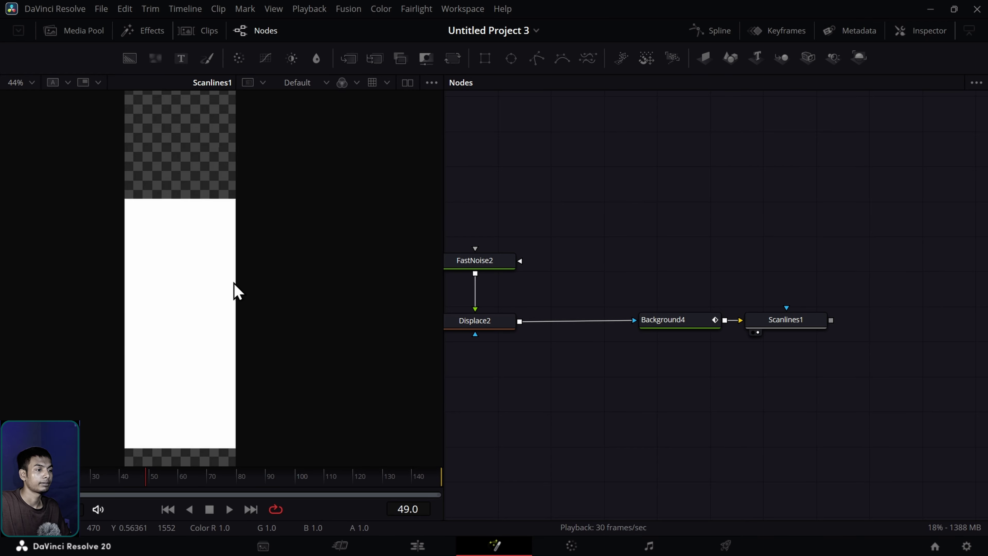
left_click(32, 82)
left_click(38, 100)
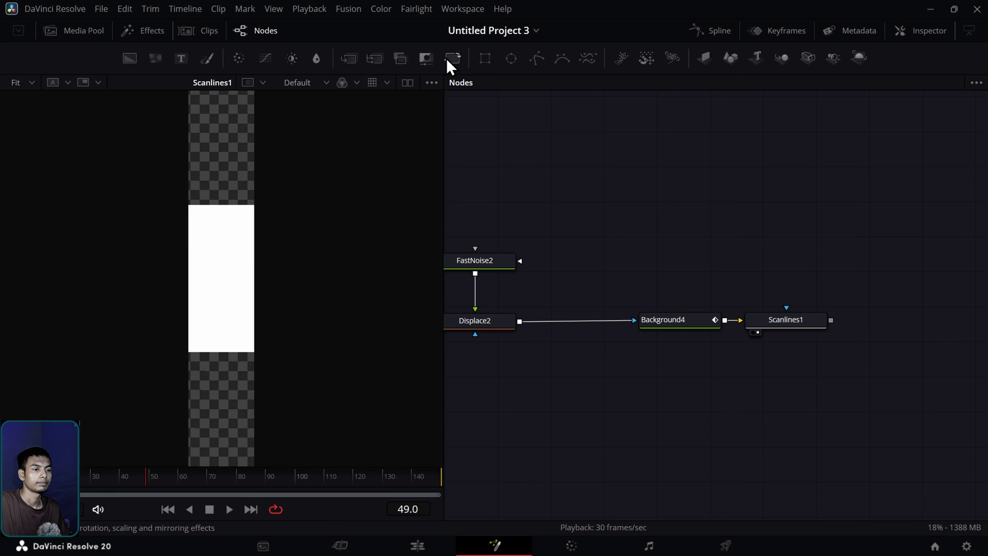
Step: Insert a Transform node between Displace2 and Background4 and set its Size to 2.543 so the mask covers the strip's full height
left_click_drag(449, 64, 577, 324)
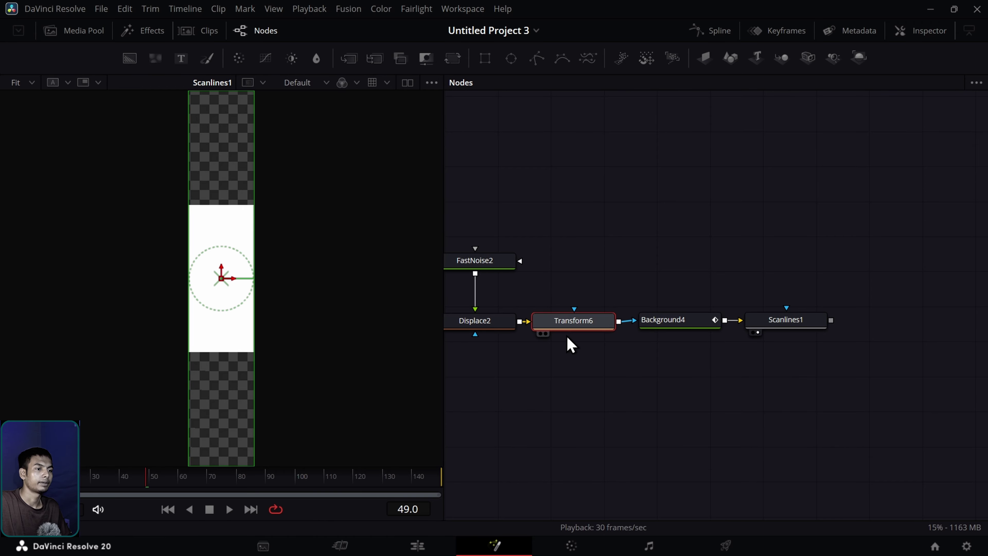
double_click(569, 329)
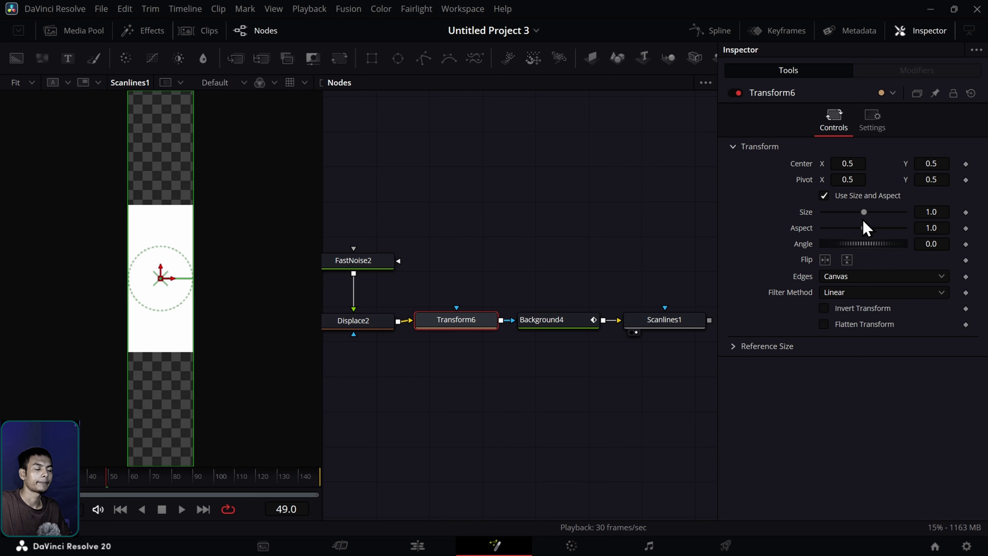
left_click_drag(865, 217, 880, 217)
scroll(490, 192, "down", 1)
scroll(428, 234, "up", 2)
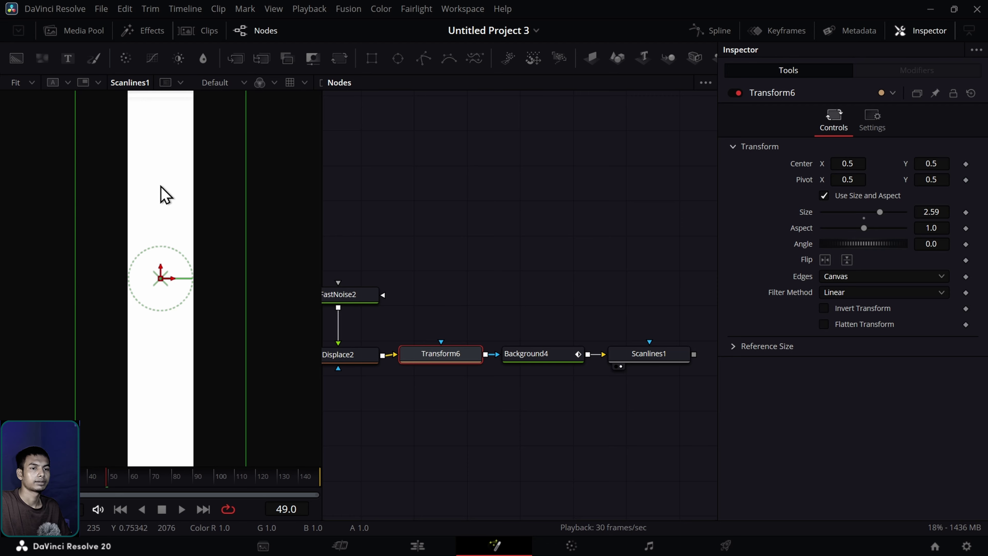
scroll(166, 195, "down", 1)
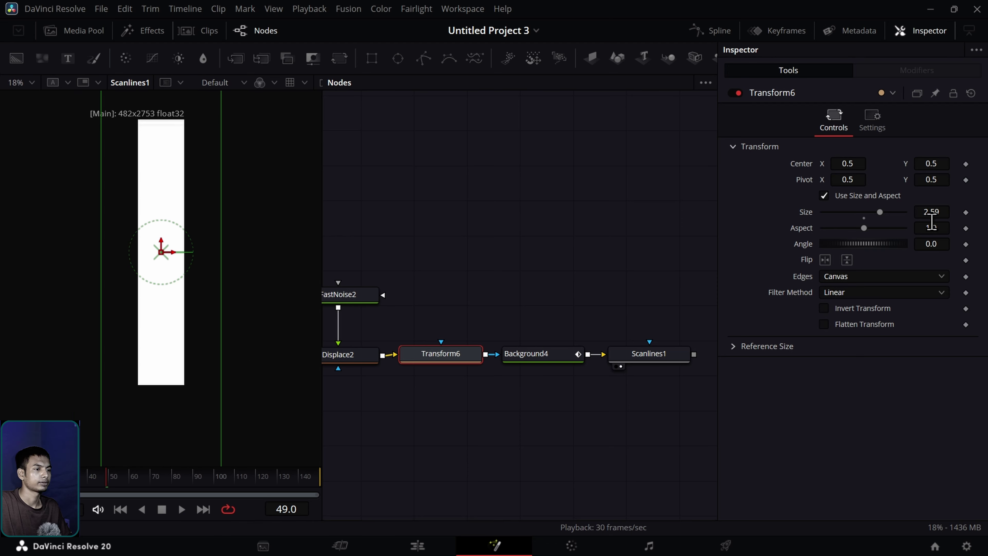
left_click(935, 211)
scroll(932, 212, "down", 12)
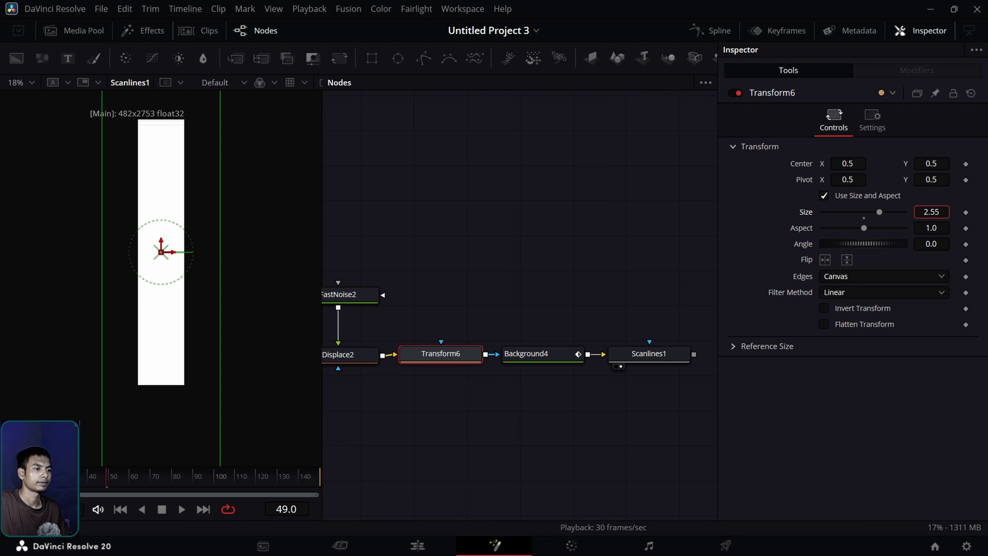
scroll(932, 212, "up", 7)
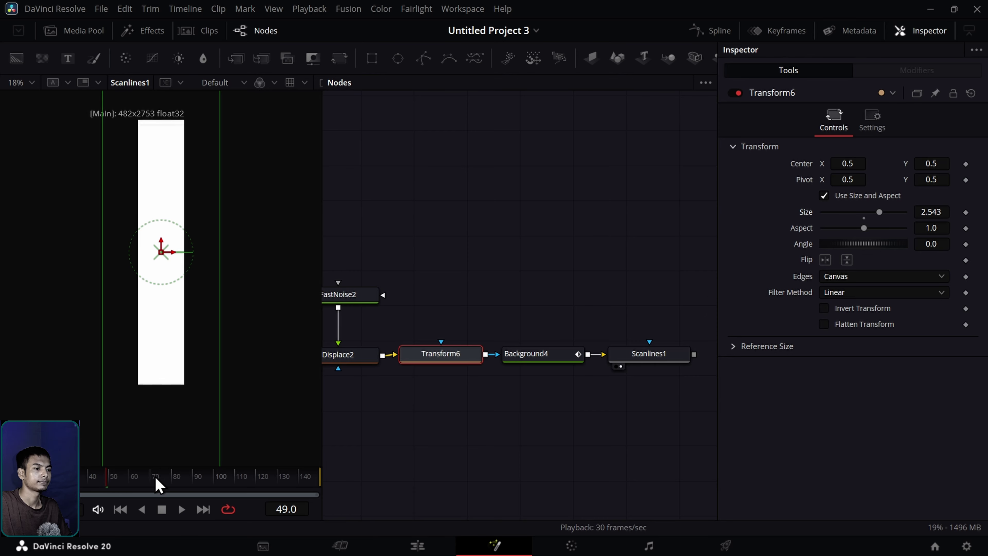
Step: Play the scanline reveal from frame 0 and scrub to frame 55 to check the scaled mask
left_click_drag(111, 483, 8, 482)
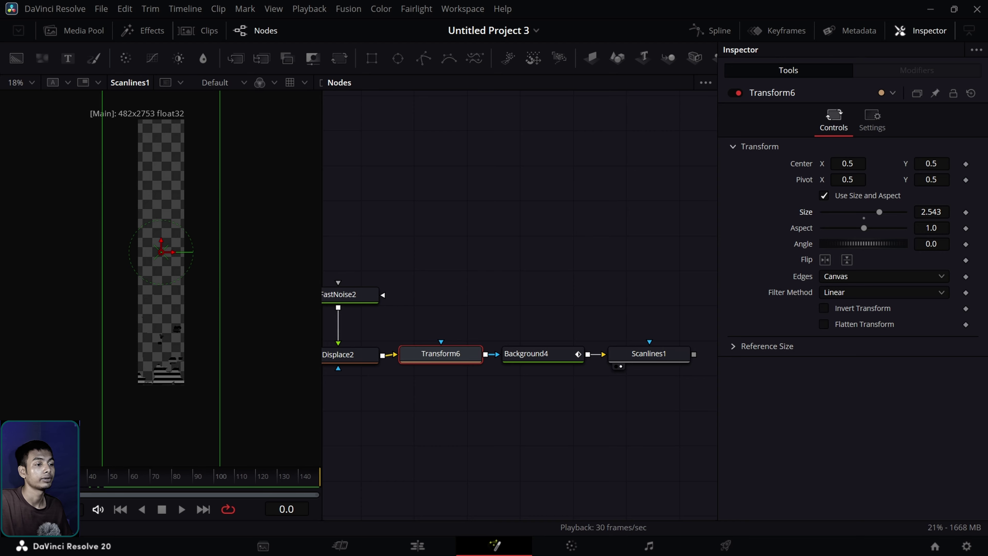
key("space")
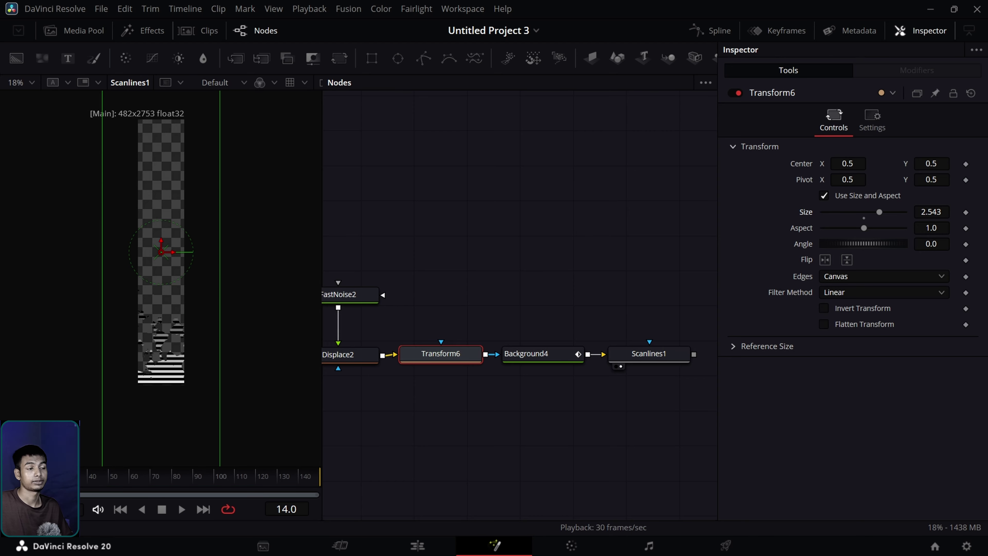
left_click_drag(71, 494, 121, 508)
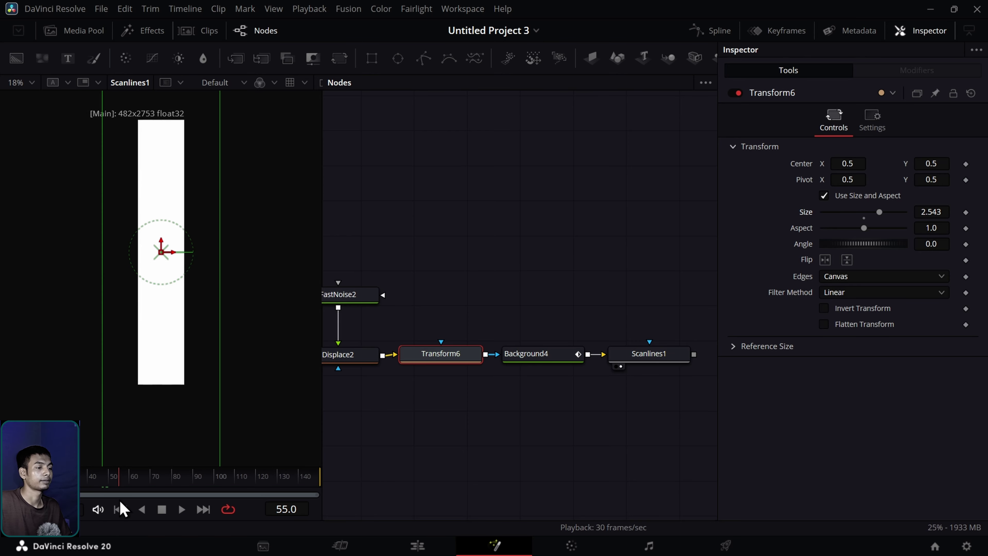
Step: Move the Rectangle2 node closer to Displace2 and show its full Displacement curve in the Spline editor
left_click(930, 35)
scroll(647, 227, "down", 2)
left_click_drag(646, 227, 874, 248)
scroll(603, 374, "up", 2)
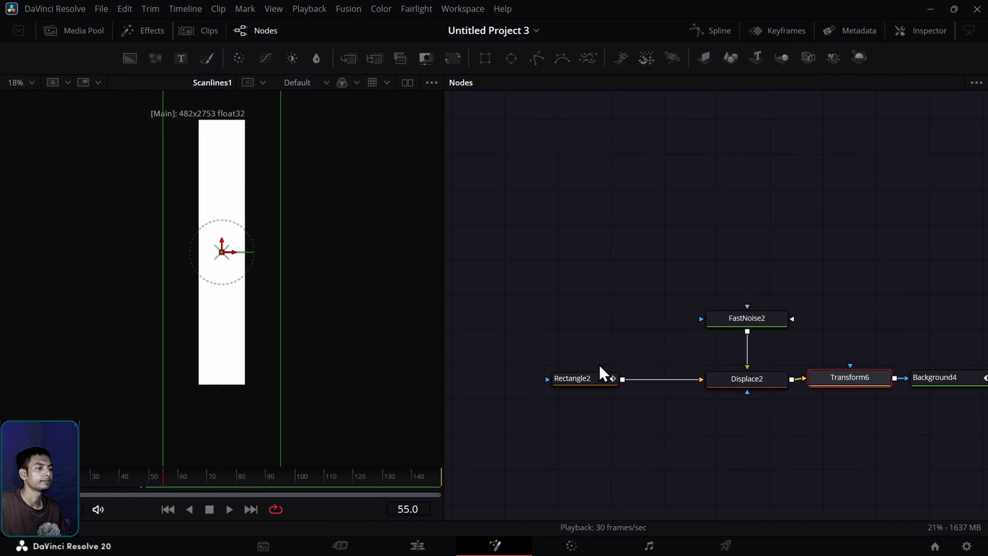
left_click_drag(587, 387, 636, 389)
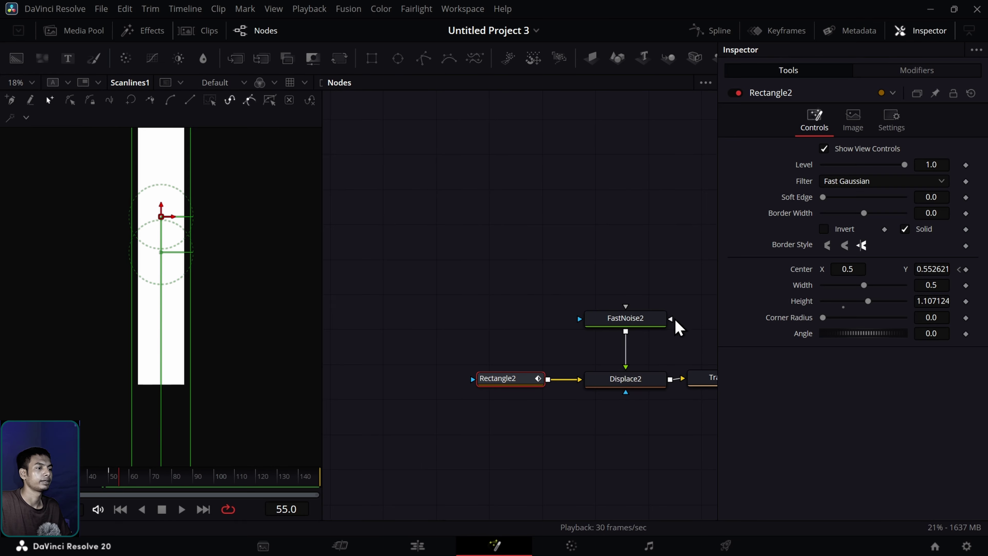
left_click(713, 31)
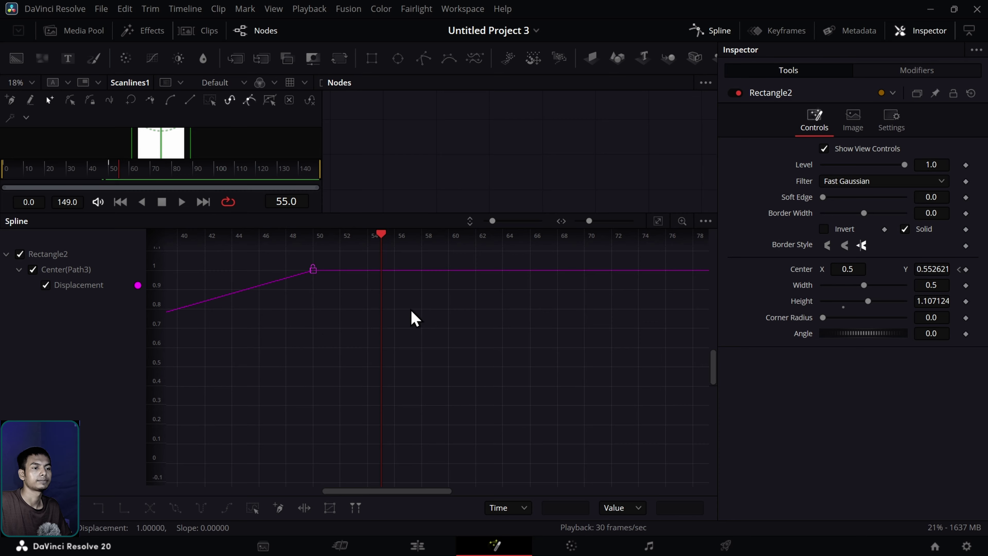
left_click(933, 38)
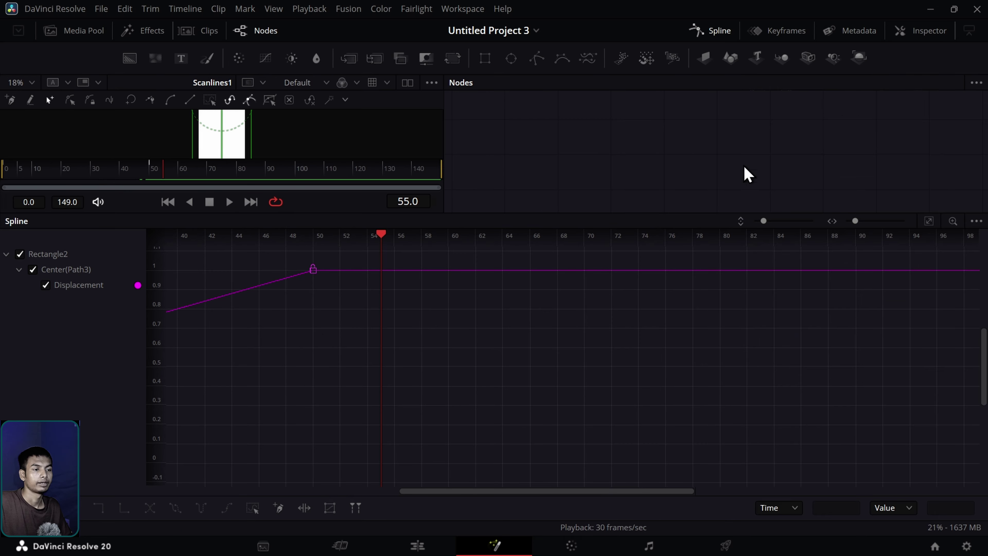
left_click(929, 221)
Step: Smooth both keyframes of Rectangle2's Displacement curve, pull the first keyframe's handle up for a fast start, and scrub the eased motion
left_click_drag(927, 319, 881, 257)
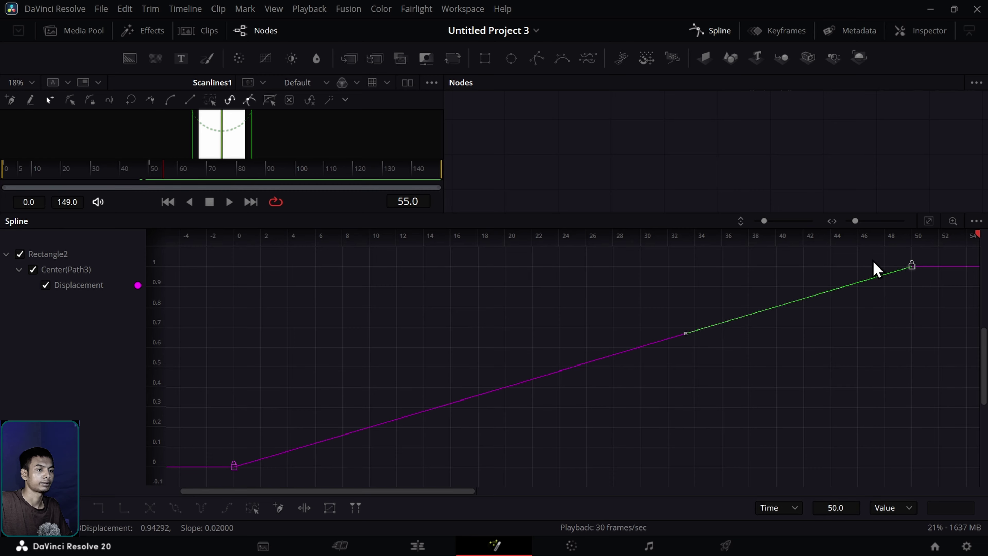
key("ctrl+a")
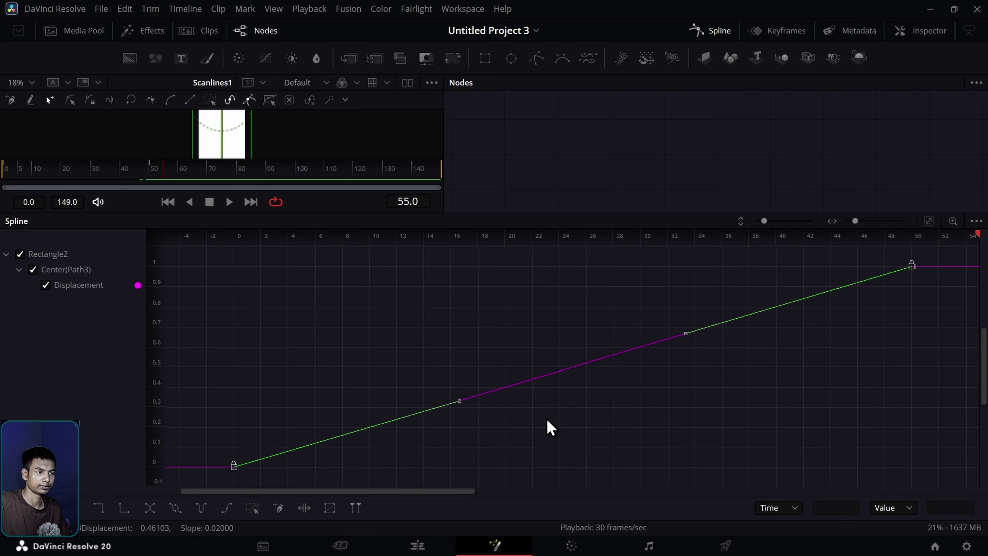
key("s")
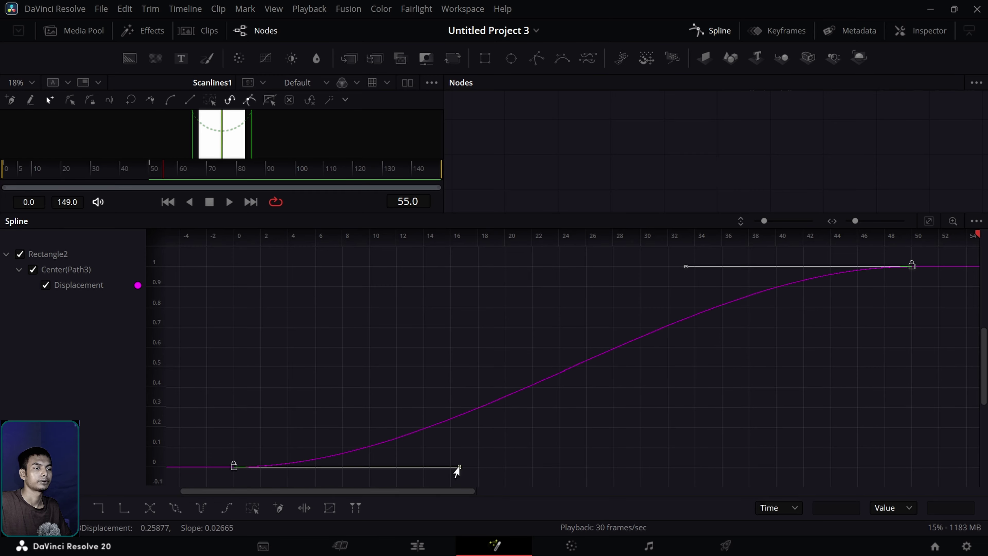
left_click_drag(457, 470, 418, 322)
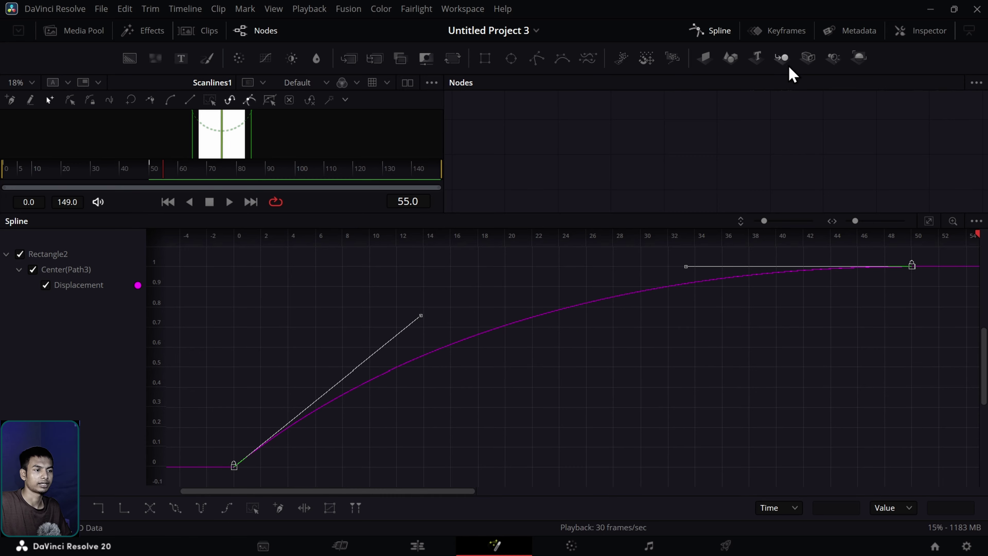
left_click(704, 37)
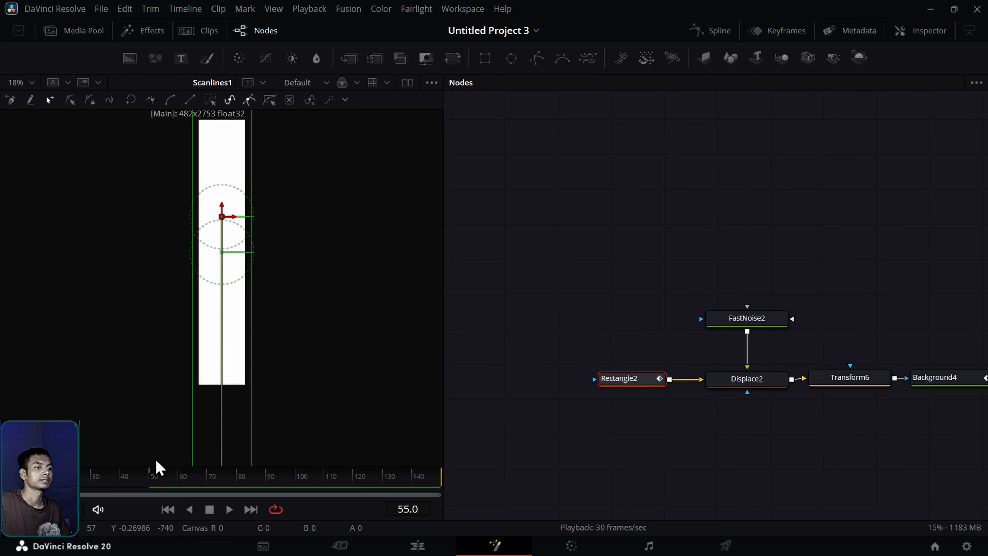
left_click_drag(157, 466, 24, 491)
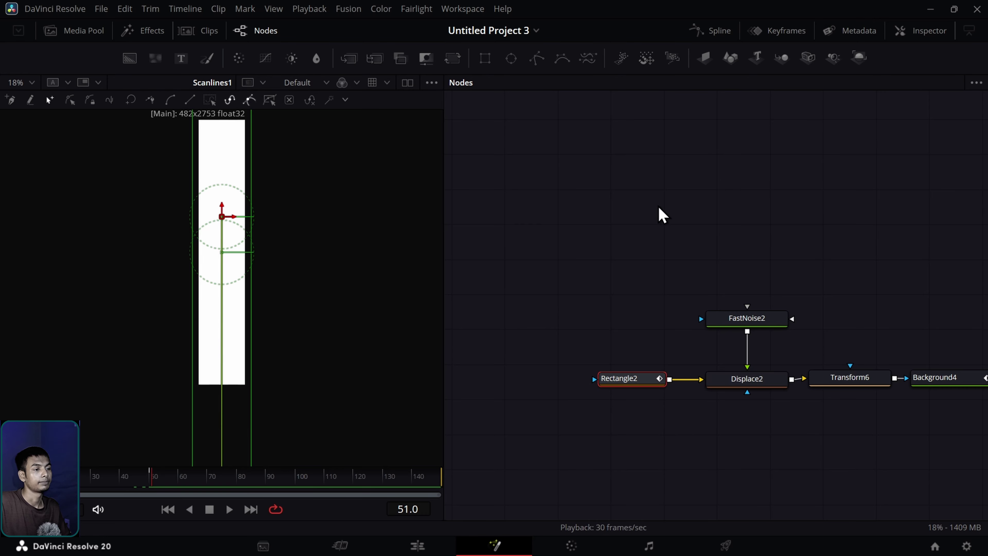
Step: Add a Merge node after Scanlines1 and connect Scanlines1 to its foreground input
left_click_drag(822, 315, 612, 281)
left_click_drag(728, 287, 611, 287)
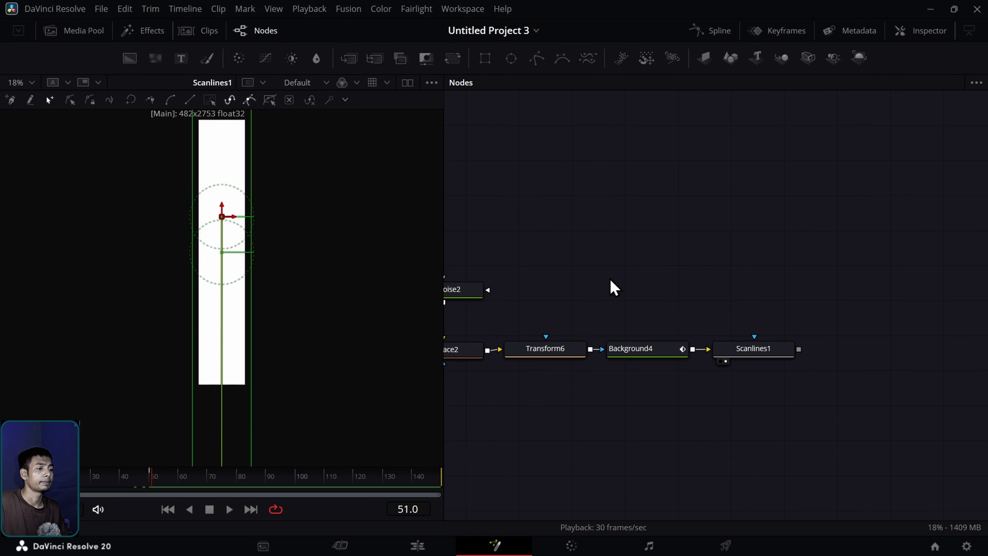
left_click(652, 286)
scroll(812, 360, "right", 10)
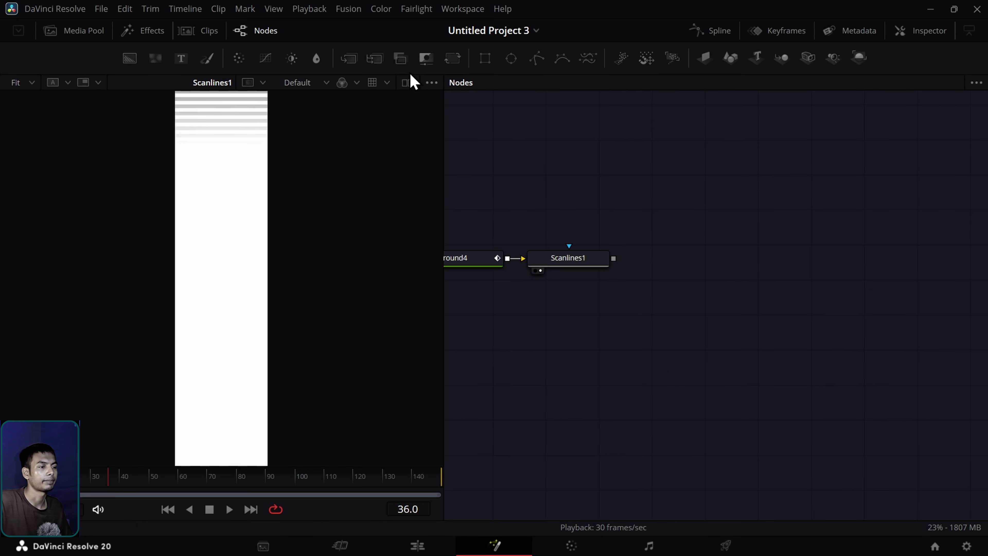
left_click_drag(352, 66, 675, 258)
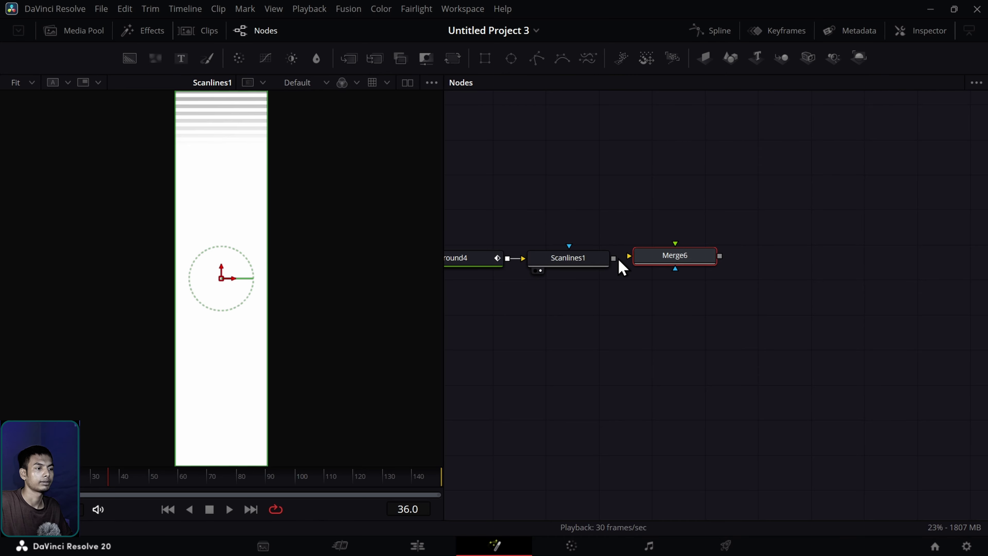
mouse_move(615, 258)
left_mouse_down()
mouse_move(675, 205)
mouse_move(685, 223)
mouse_move(677, 261)
mouse_move(686, 260)
left_mouse_up()
left_click(672, 294)
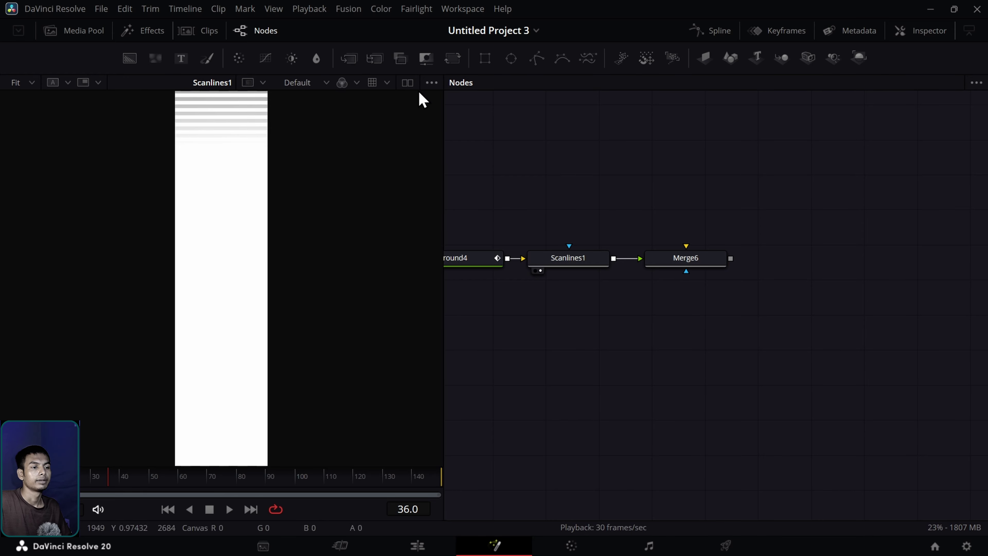
Step: Connect a new Background node as the Merge's background, set its Alpha to 0.0, and view the Merge output
left_click_drag(129, 59, 696, 223)
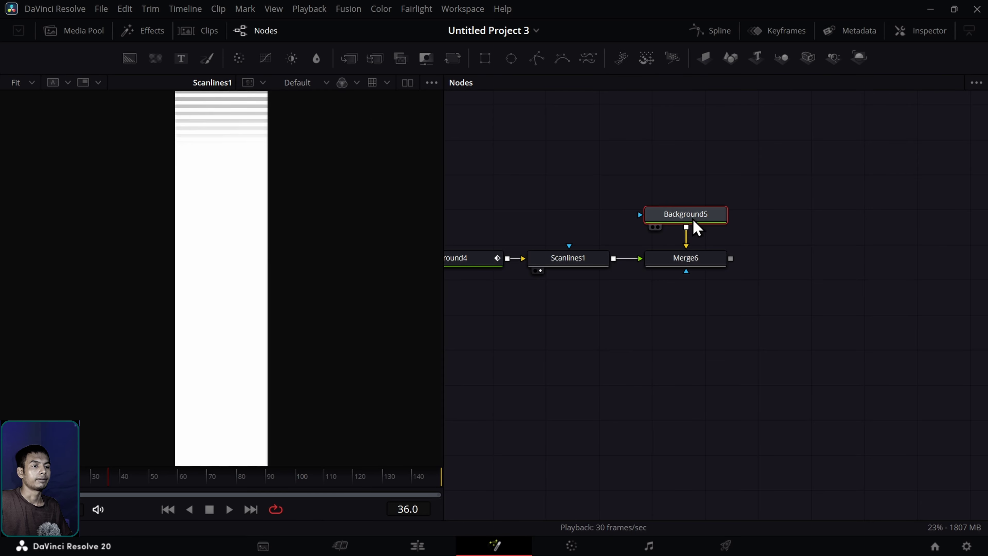
double_click(693, 220)
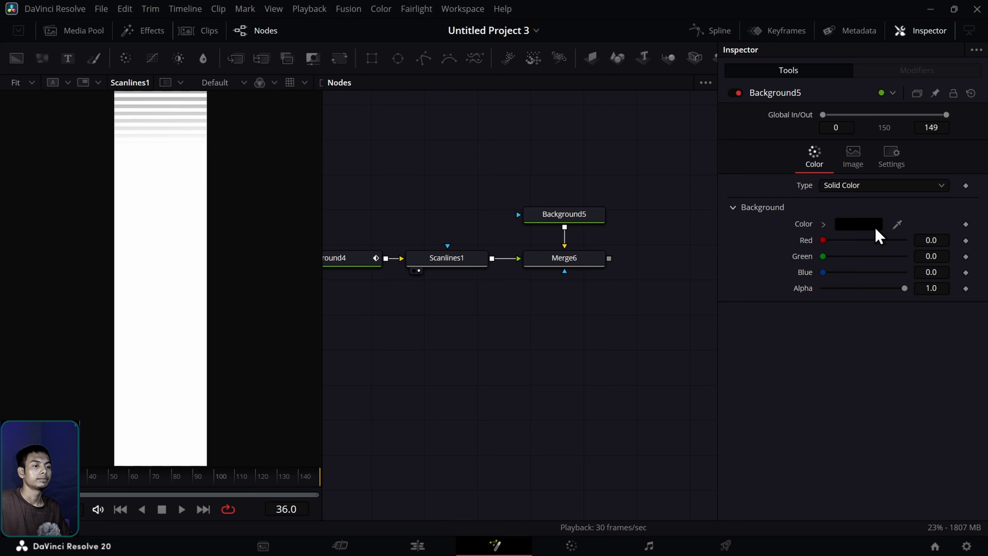
left_click_drag(906, 289, 823, 289)
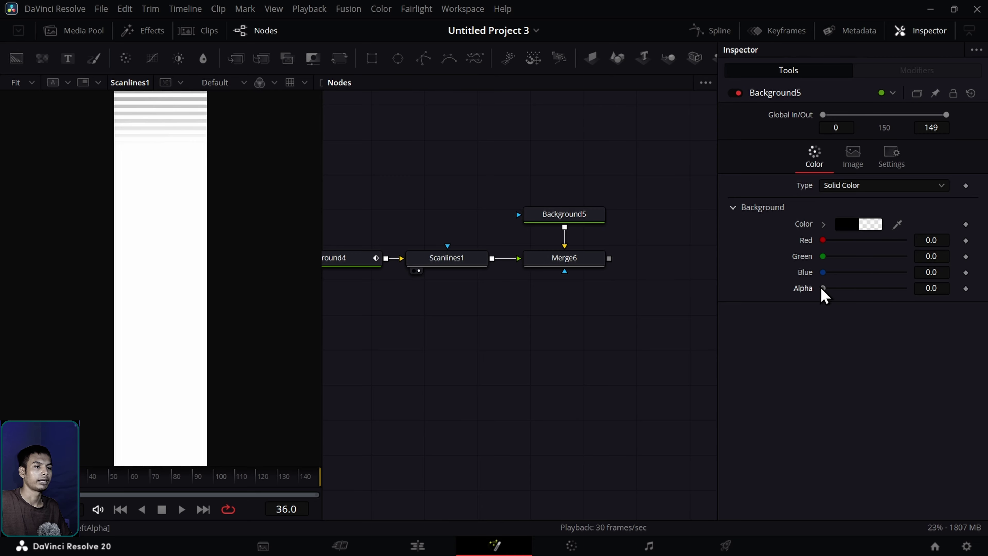
left_click_drag(580, 269, 174, 249)
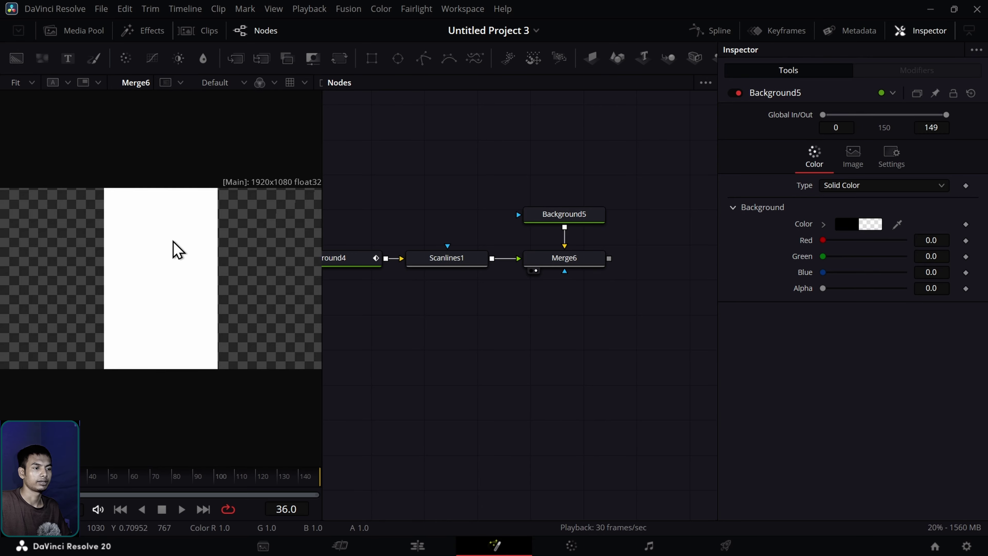
left_click(563, 221)
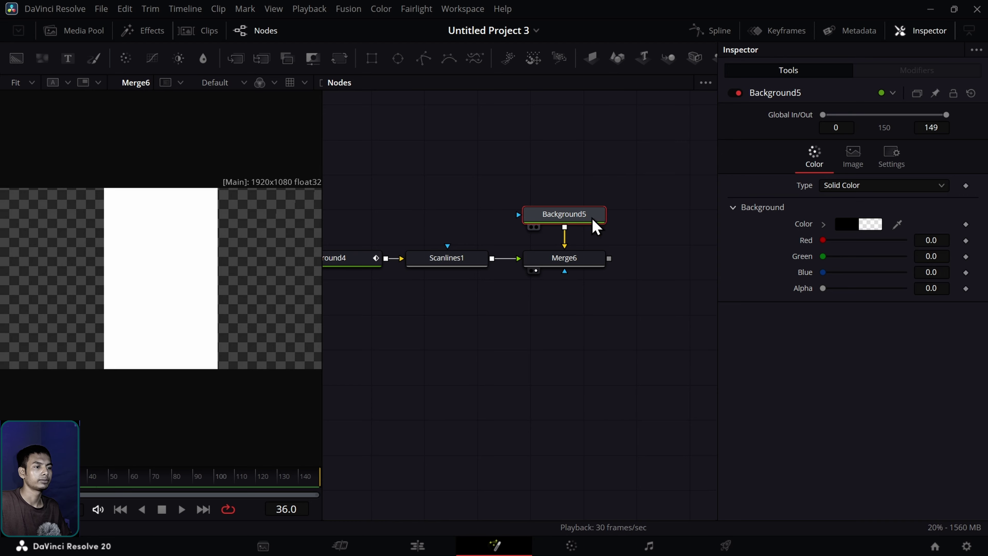
Step: Turn off Auto Resolution for the Background5 node and widen its image to 4096
left_click(857, 163)
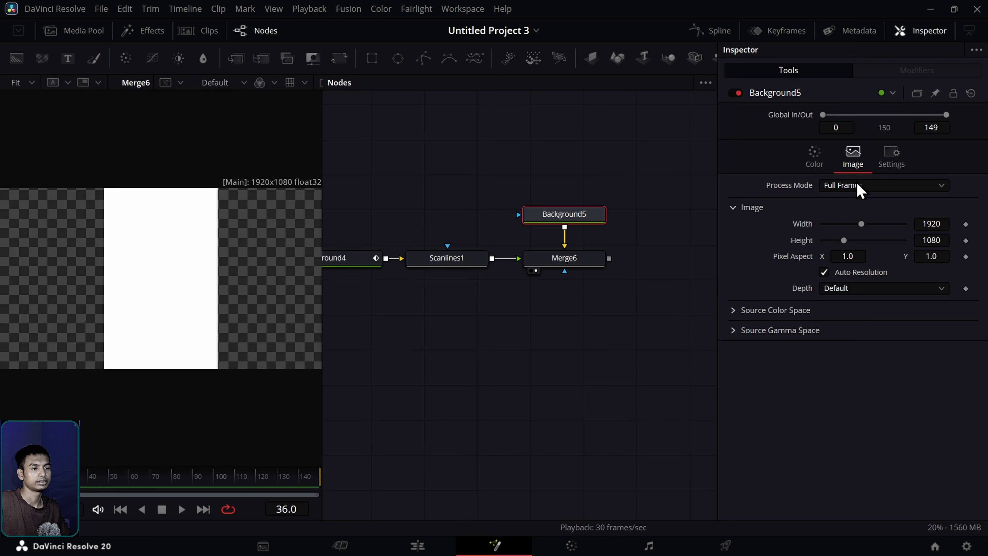
left_click(825, 273)
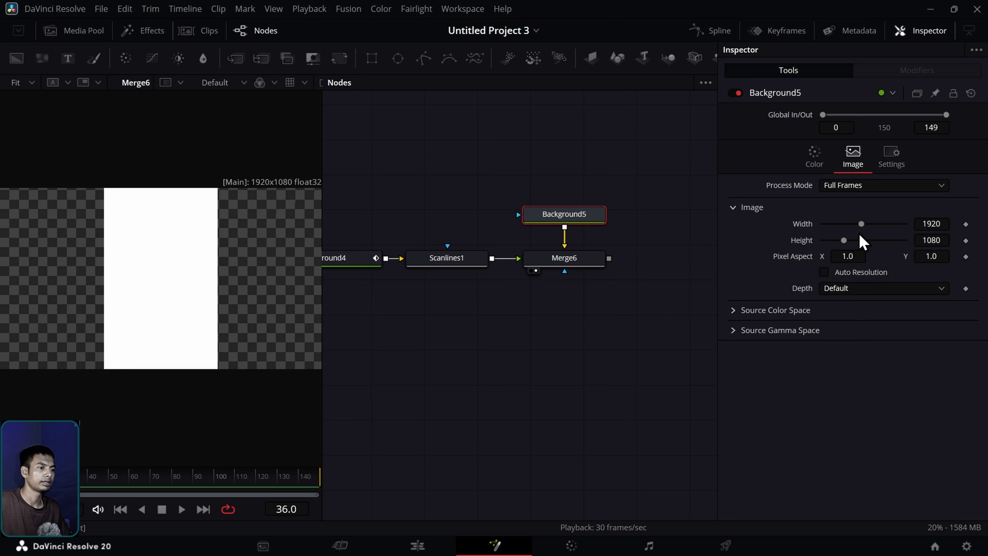
left_click_drag(862, 227, 914, 230)
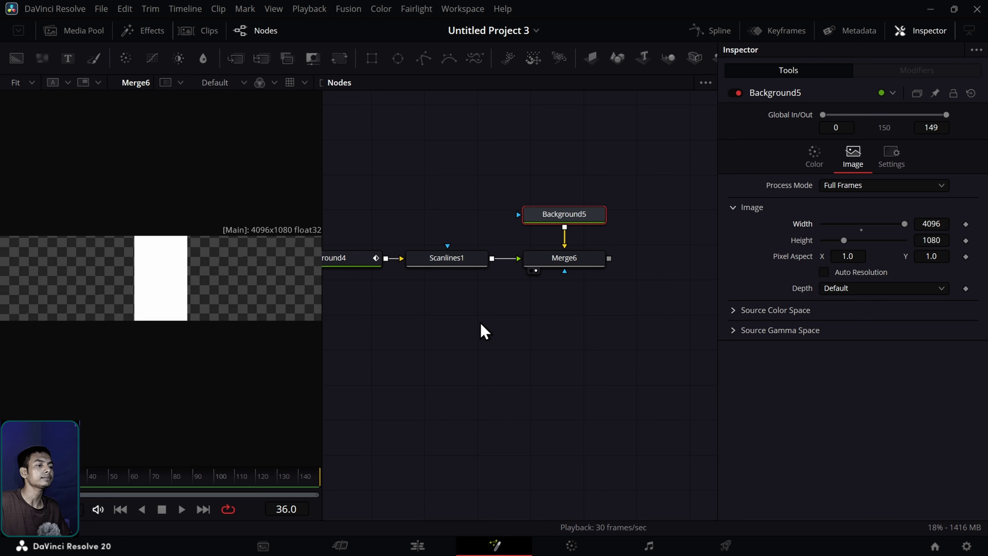
left_click_drag(477, 322, 501, 323)
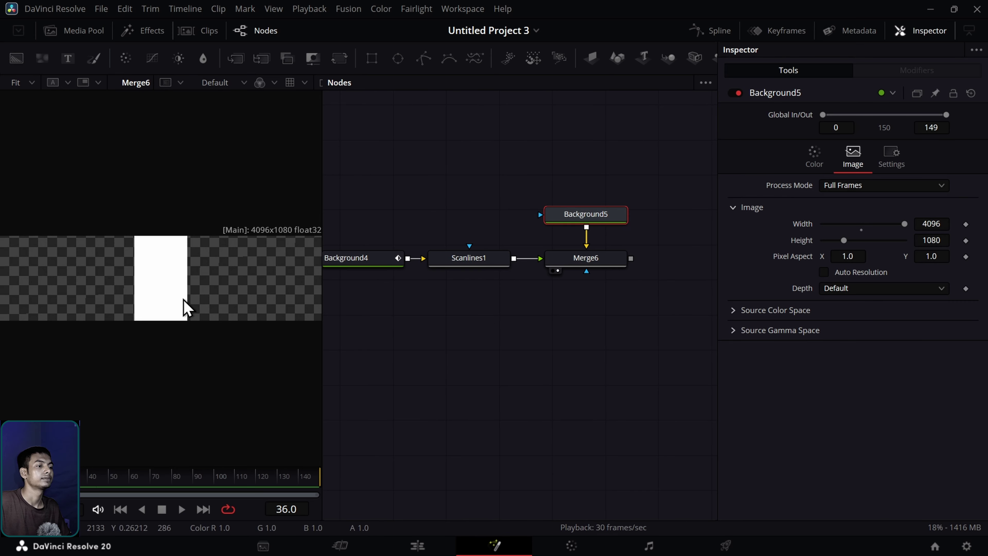
left_click_drag(472, 347, 544, 345)
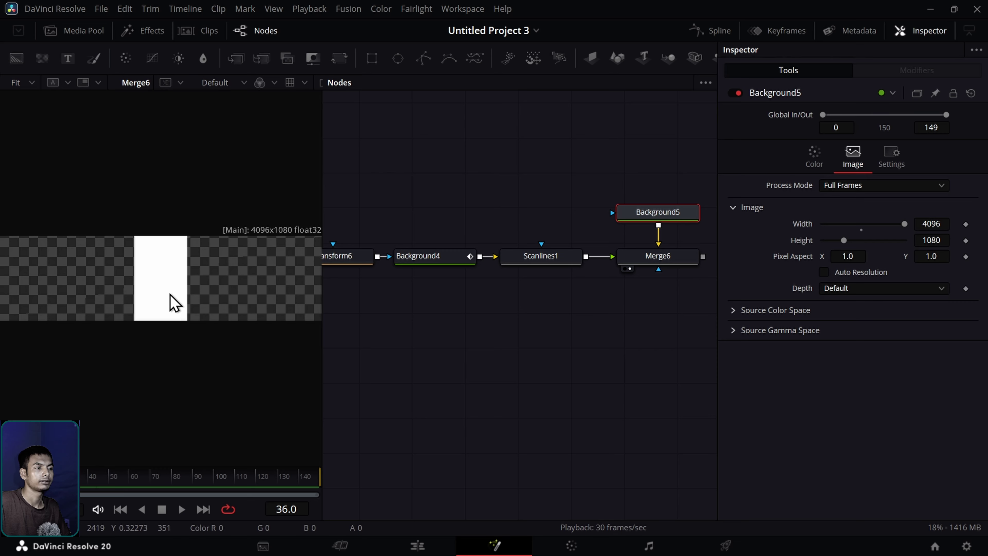
Step: Narrow the Background4 image to a width of 587
left_click_drag(446, 310, 495, 326)
left_click(484, 274)
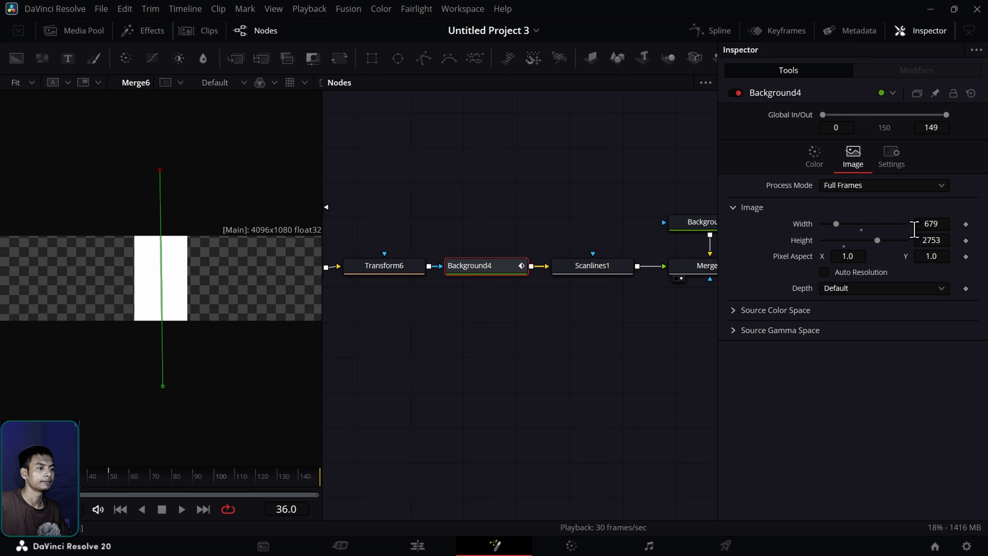
double_click(930, 224)
type("676")
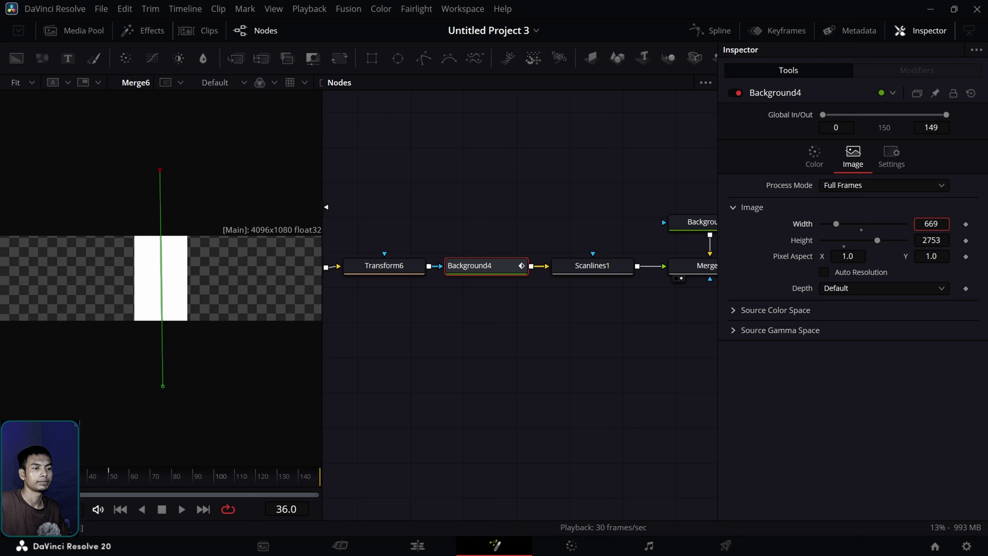
key("Down")
key("Down")
key("Down")
key("Down")
key("Down")
key("Down")
key("Down")
key("Down")
key("Down")
key("Down")
key("Down")
key("Down")
key("Down")
key("Down")
key("Down")
key("Down")
key("Down")
key("Down")
key("Down")
key("Down")
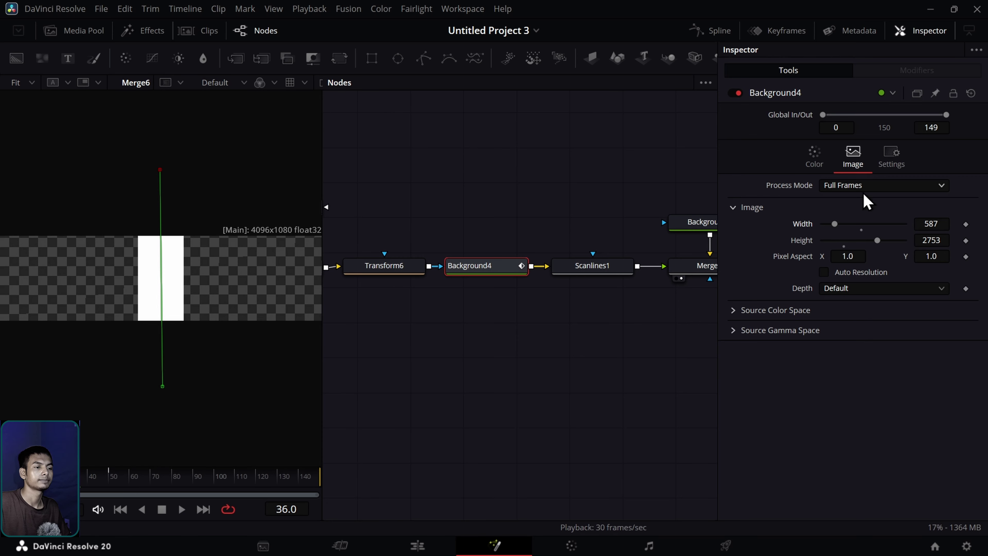
Step: Scale the strip down in Merge6 to a Size of about 0.47 so its full height nearly fits the canvas
left_click(915, 31)
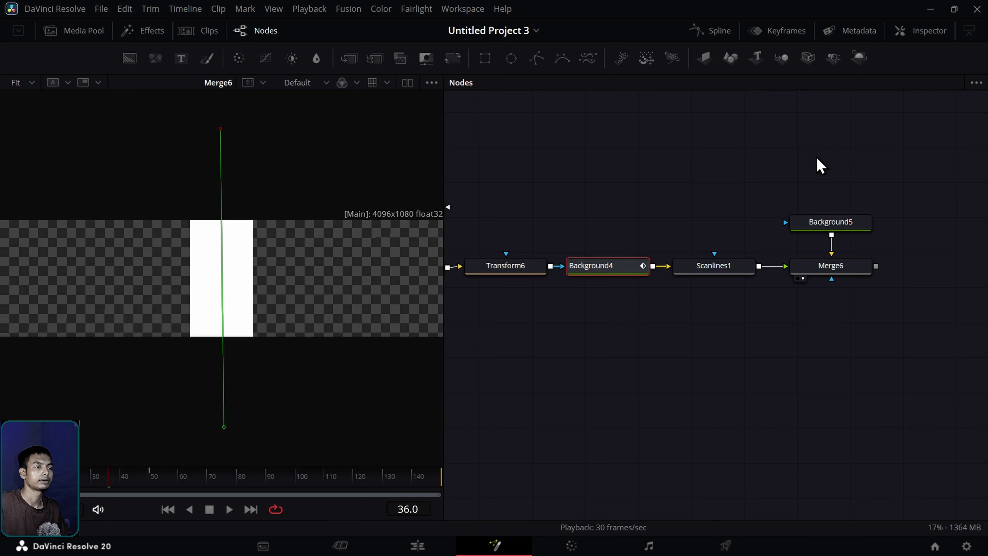
left_click(822, 274)
double_click(821, 274)
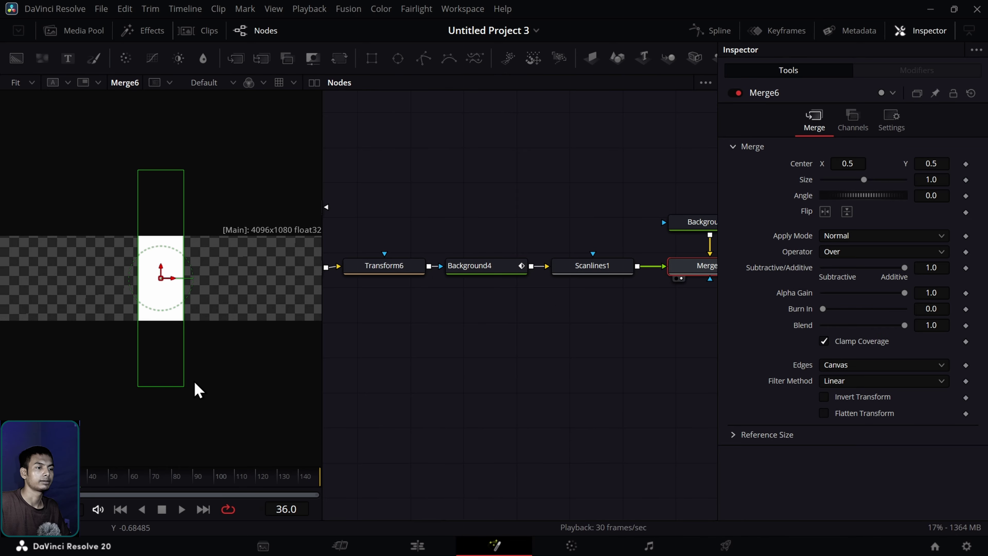
left_click_drag(185, 388, 176, 325)
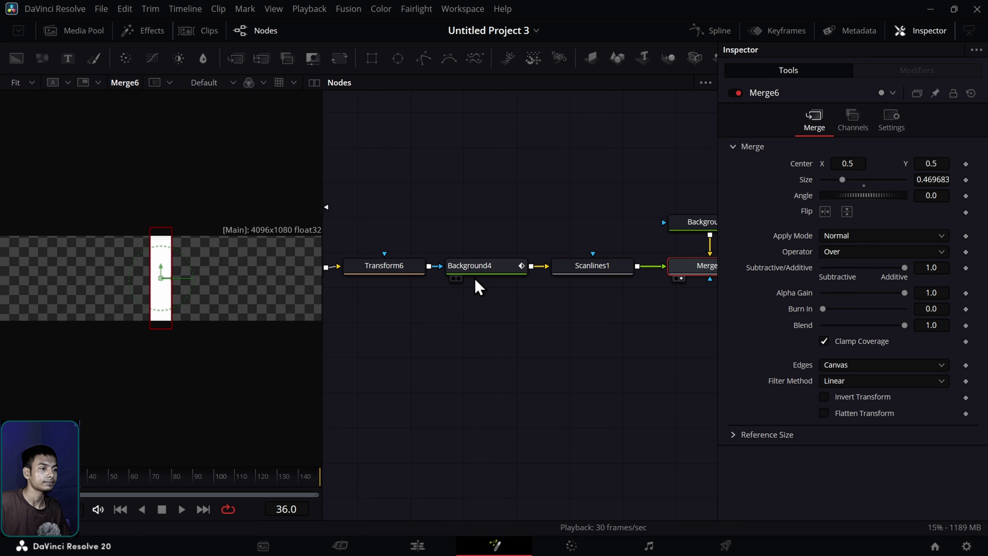
Step: Widen the Background4 image to a width of 963, then hide its settings and deselect the node
left_click(481, 273)
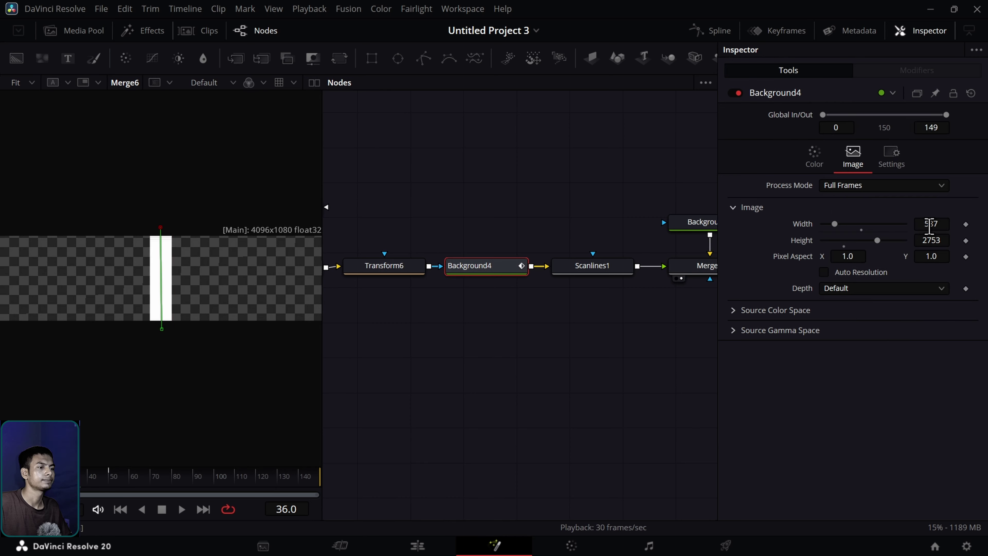
left_click_drag(930, 225, 942, 225)
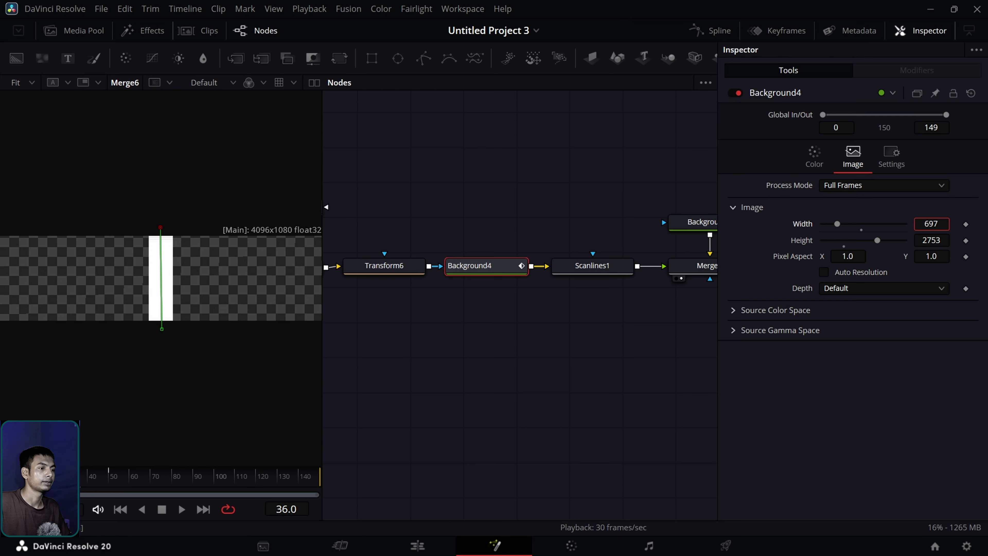
left_click_drag(931, 223, 968, 224)
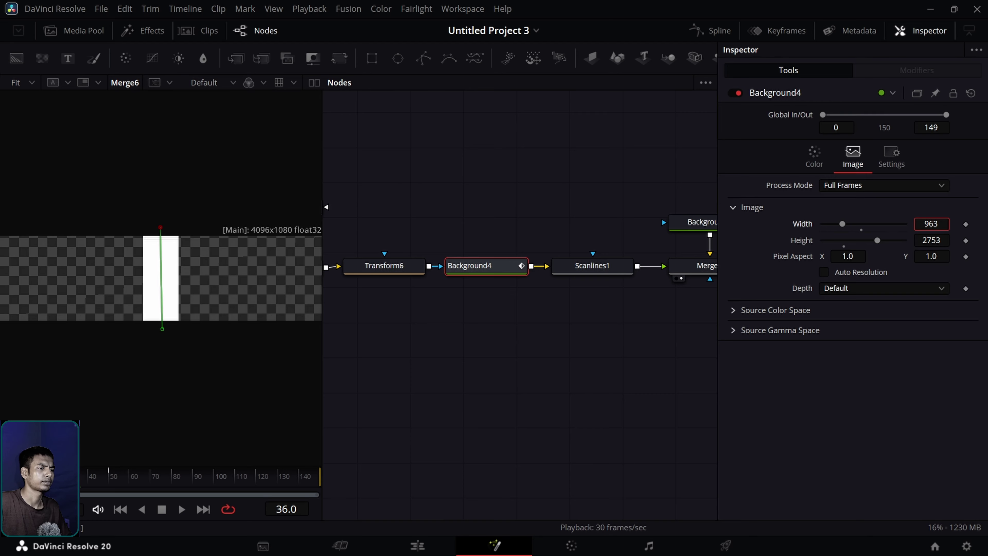
left_click_drag(969, 224, 968, 224)
left_click(930, 34)
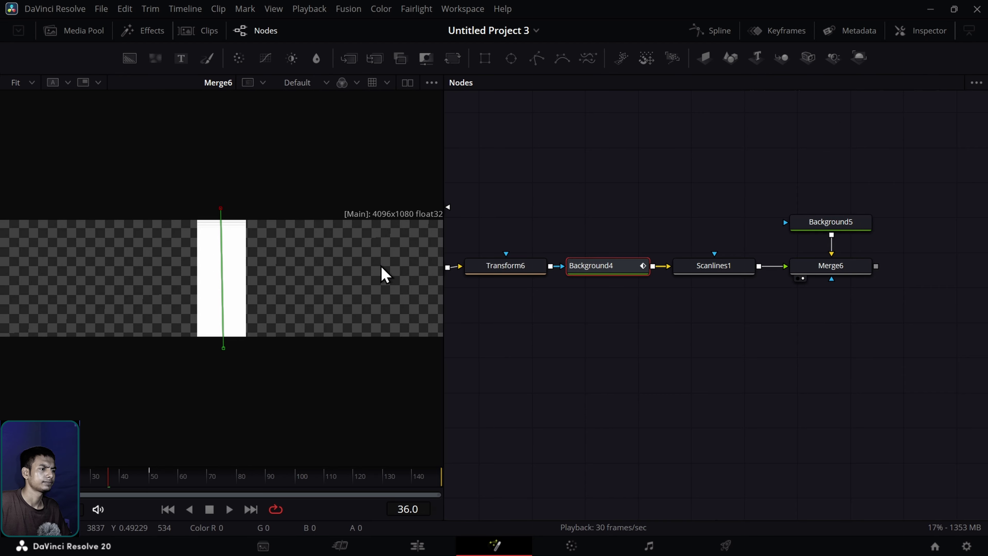
left_click(706, 397)
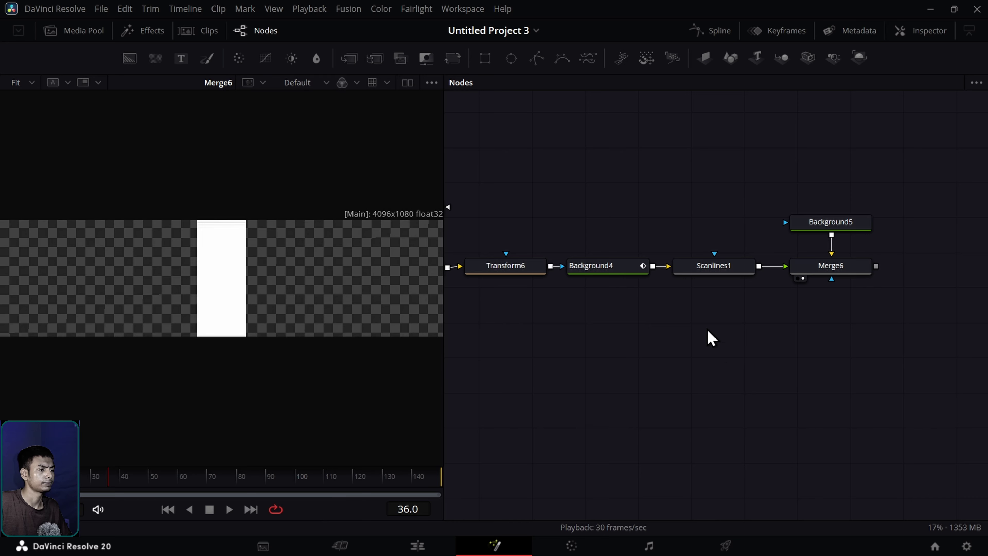
Step: Move the playhead to frame 38 and add a Duplicate node after Merge6
left_click_drag(89, 495, 119, 492)
scroll(745, 380, "down", 2)
left_click_drag(745, 380, 454, 410)
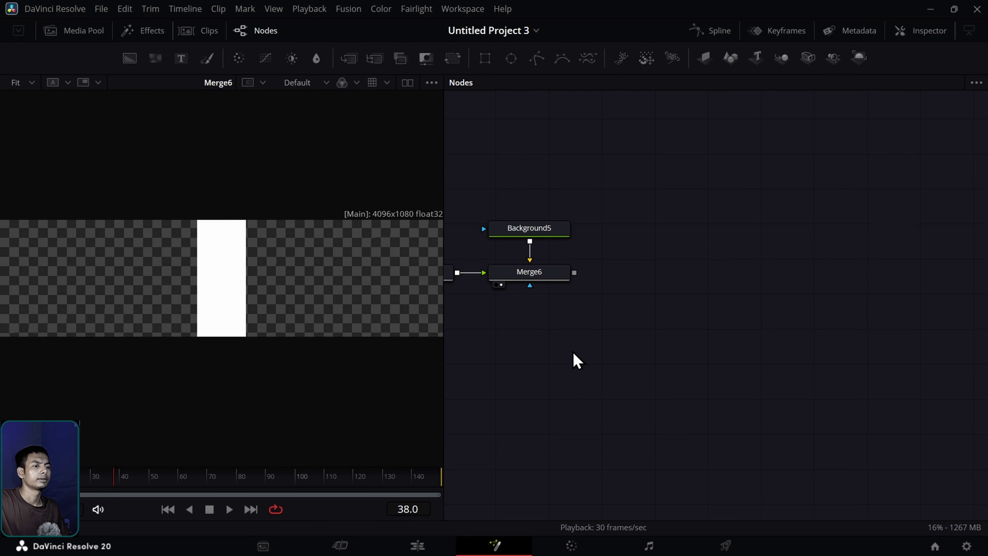
left_click_drag(576, 346, 564, 350)
left_click(536, 285)
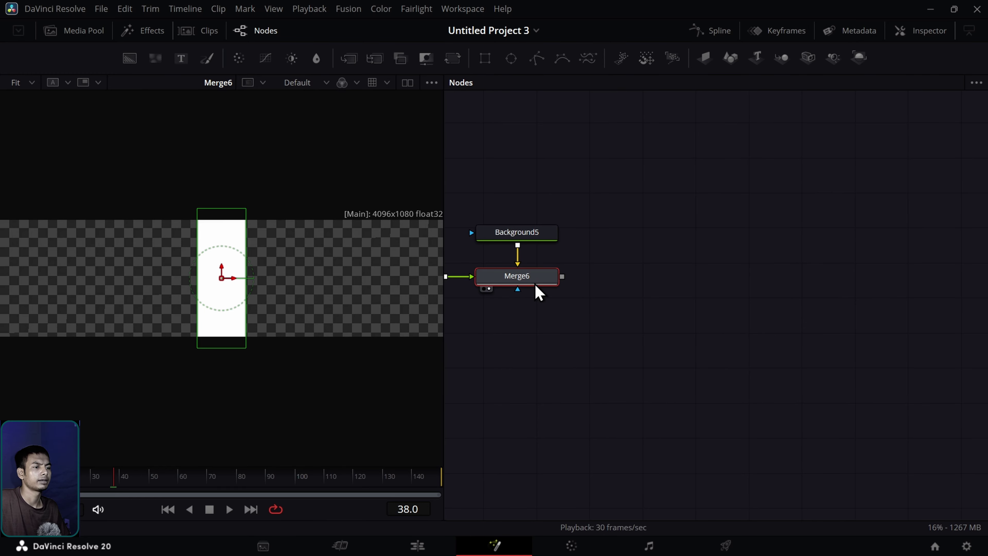
key("shift+space")
type("DUP")
key("BackSpace")
key("BackSpace")
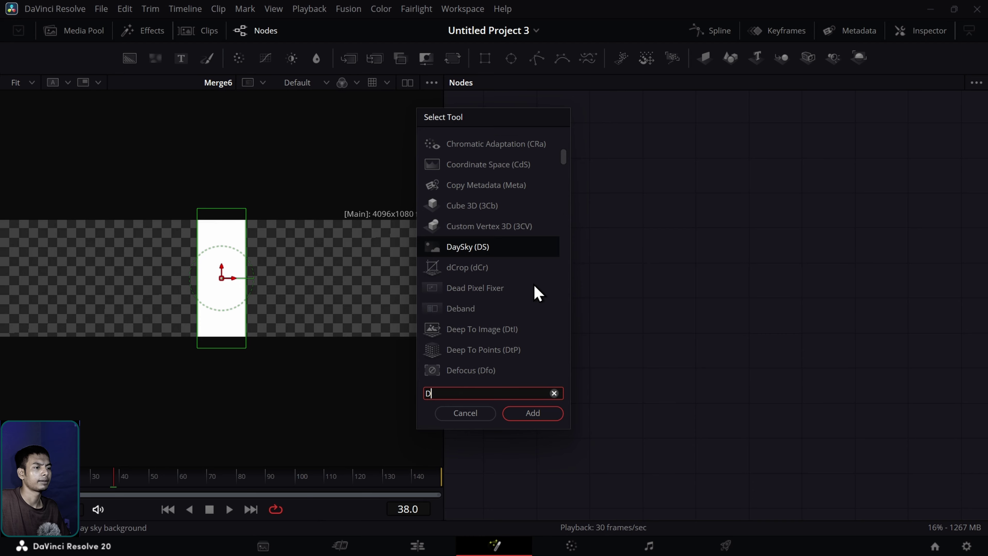
type("U")
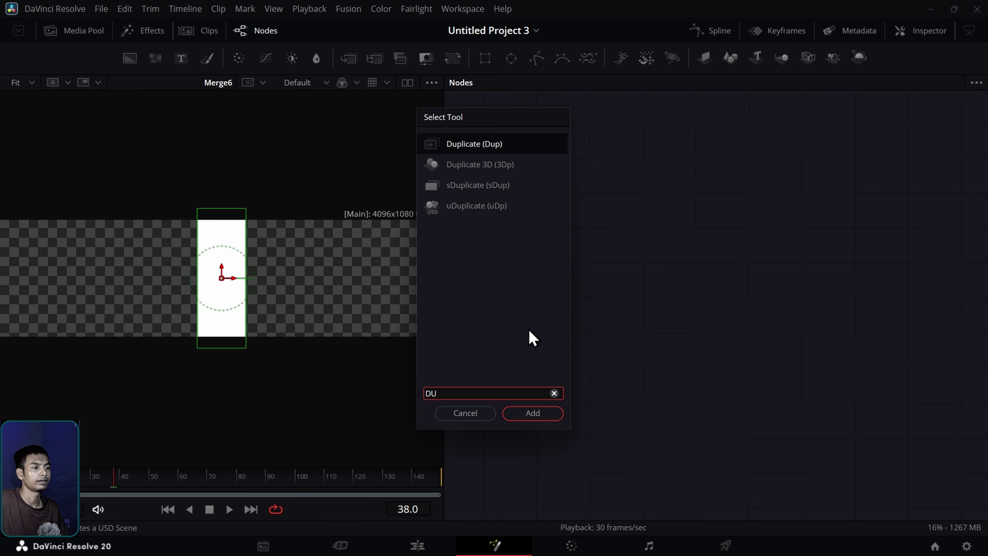
left_click(544, 418)
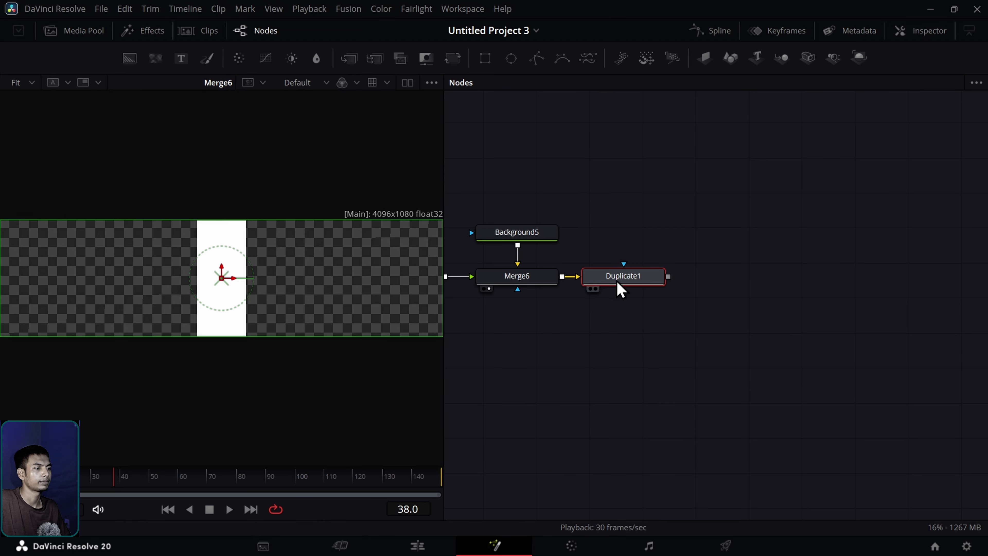
Step: Set Duplicate1 to 10 copies with an Angle of 180 so alternate strips are flipped
key("ctrl+9")
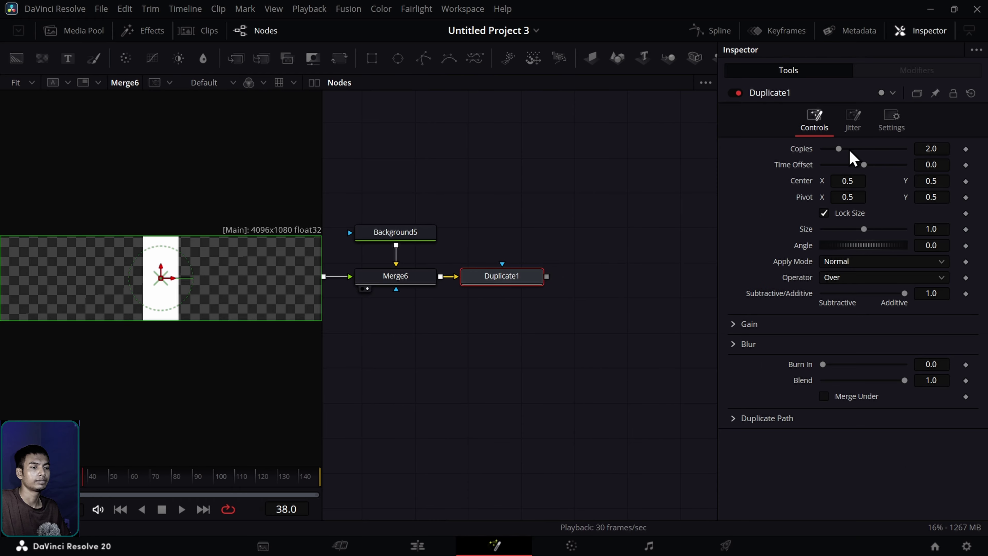
left_click_drag(850, 152, 912, 153)
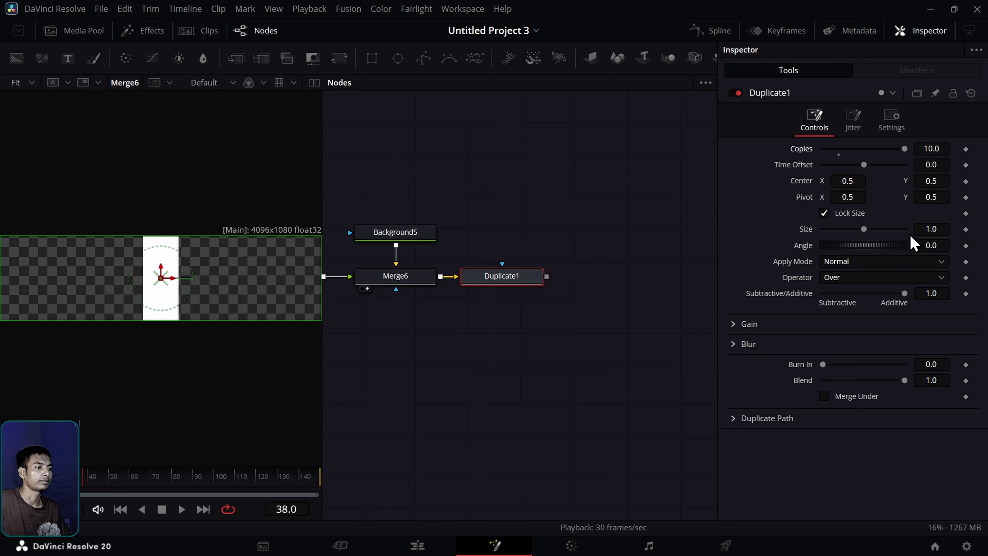
left_click(929, 245)
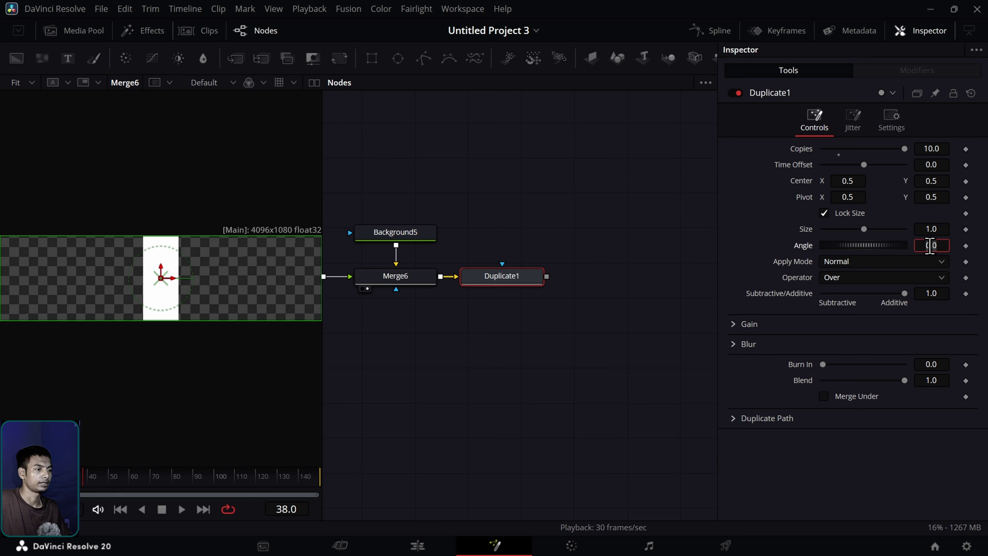
type("18")
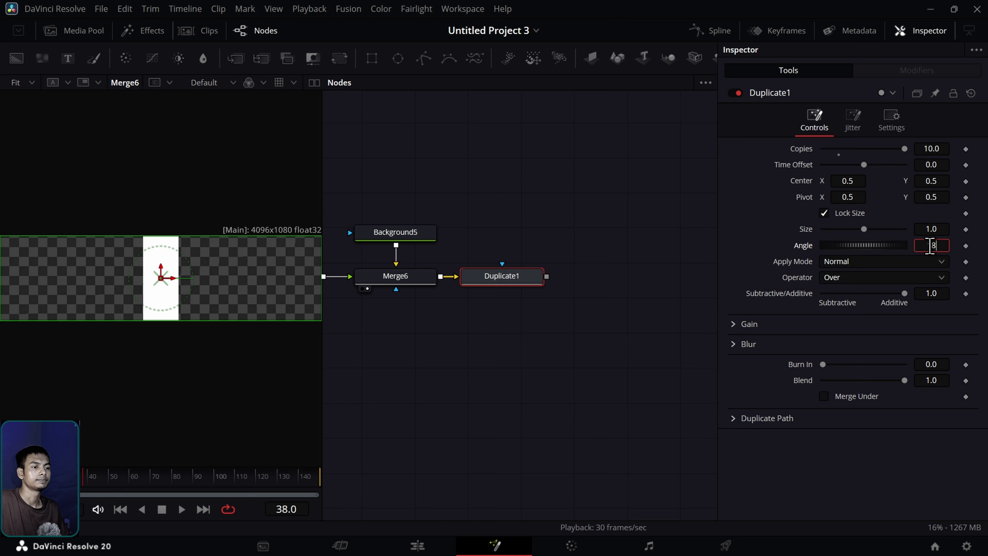
type("0")
key("Tab")
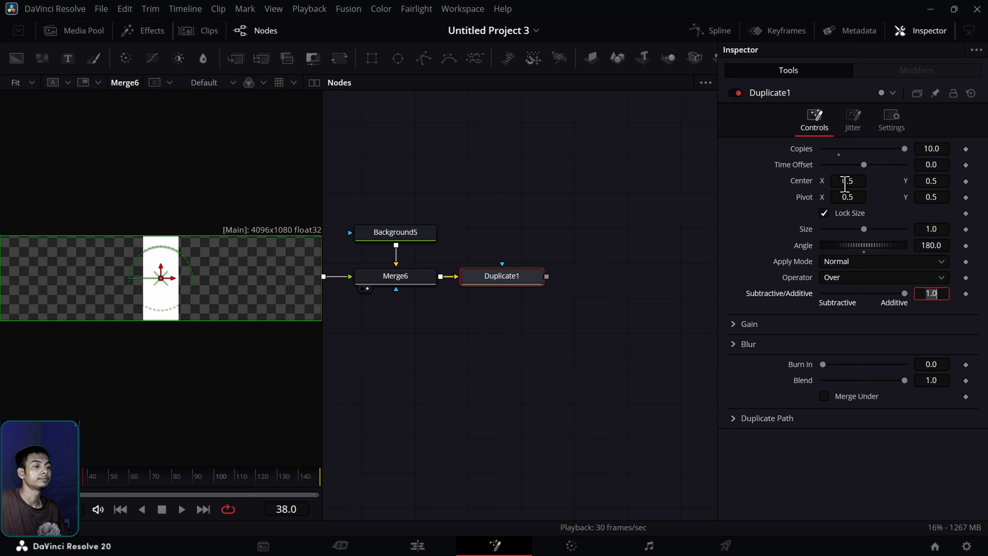
Step: View the Duplicate1 output and set its Center X to 0.611 so the strips sit nearly edge to edge
left_click_drag(845, 184, 915, 183)
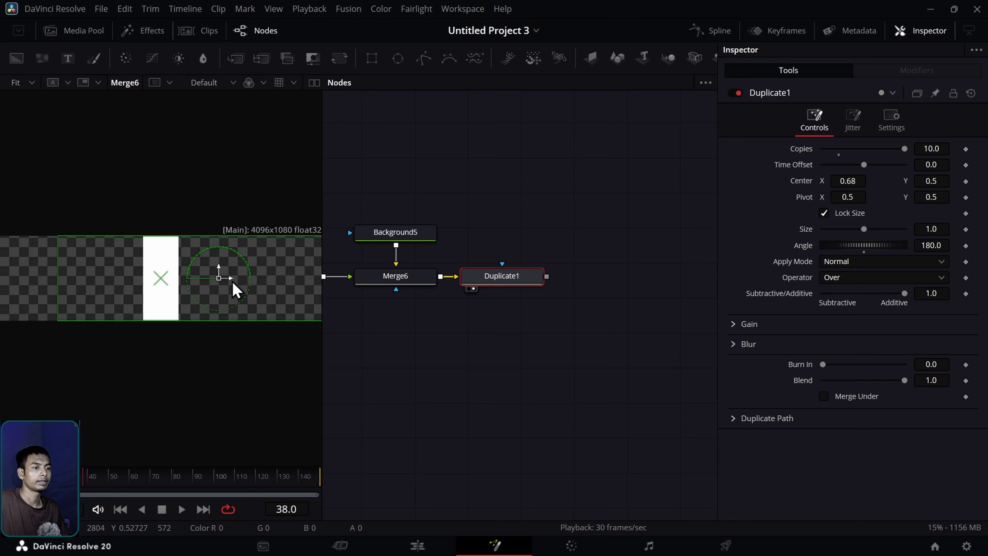
key("1")
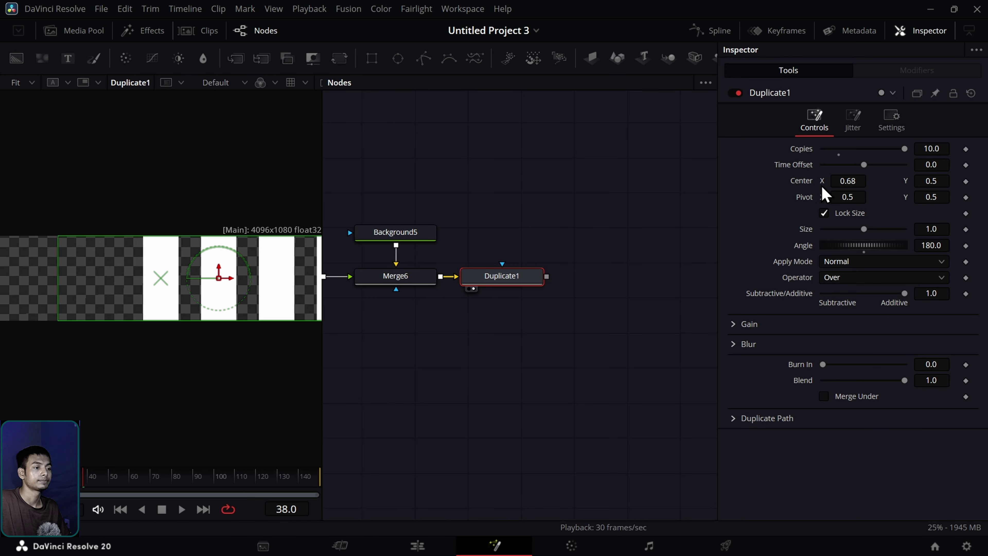
left_click_drag(857, 183, 832, 183)
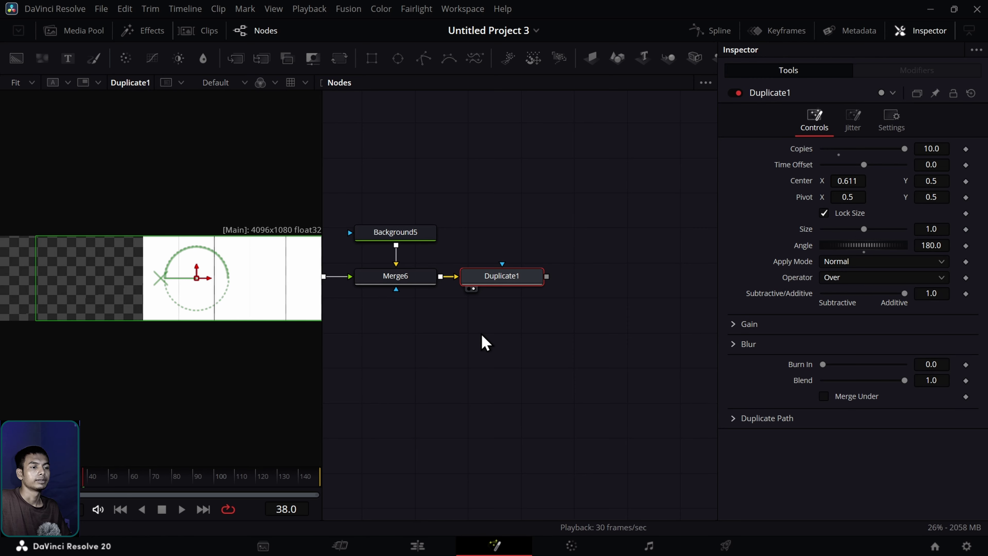
left_click(485, 343)
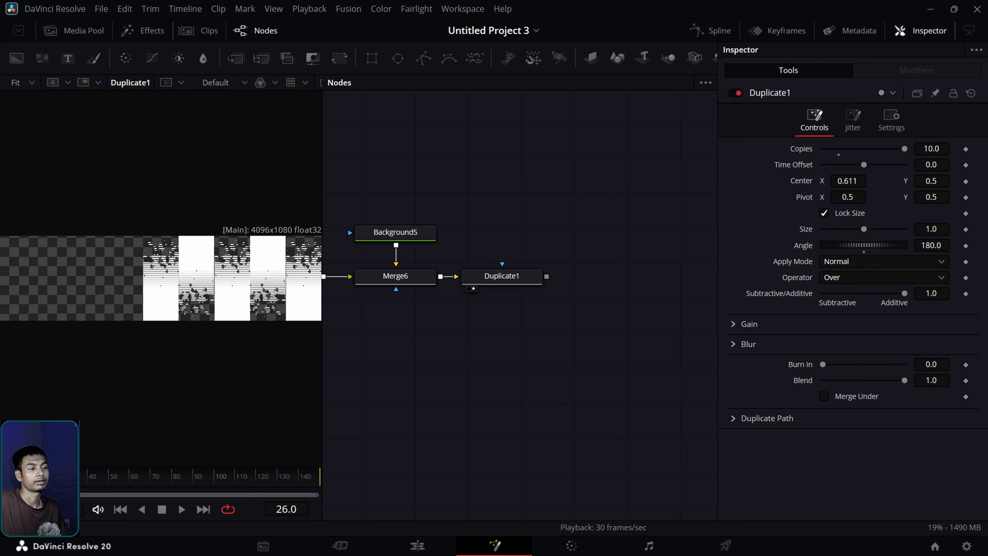
Step: Change the timeline playback resolution
left_click(310, 8)
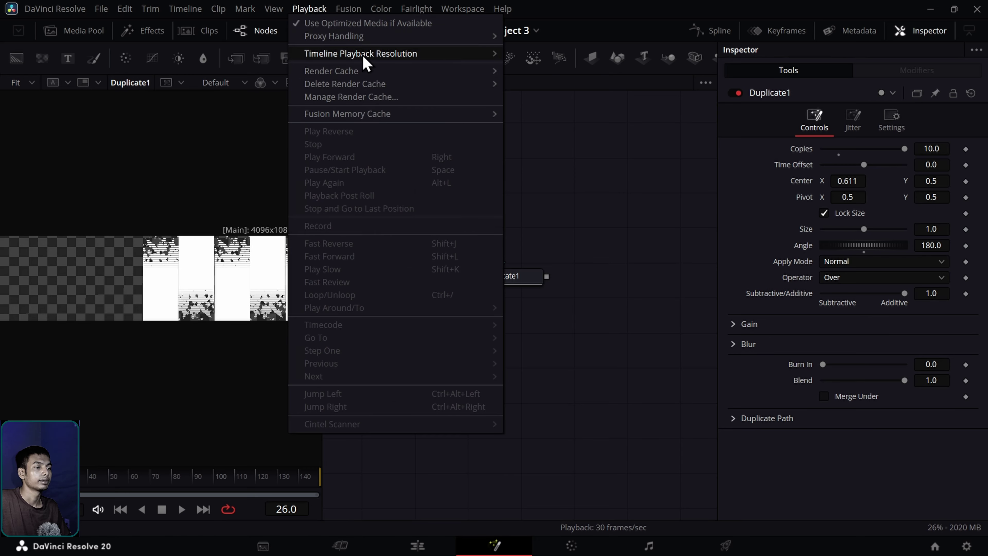
mouse_move(363, 56)
left_click(534, 79)
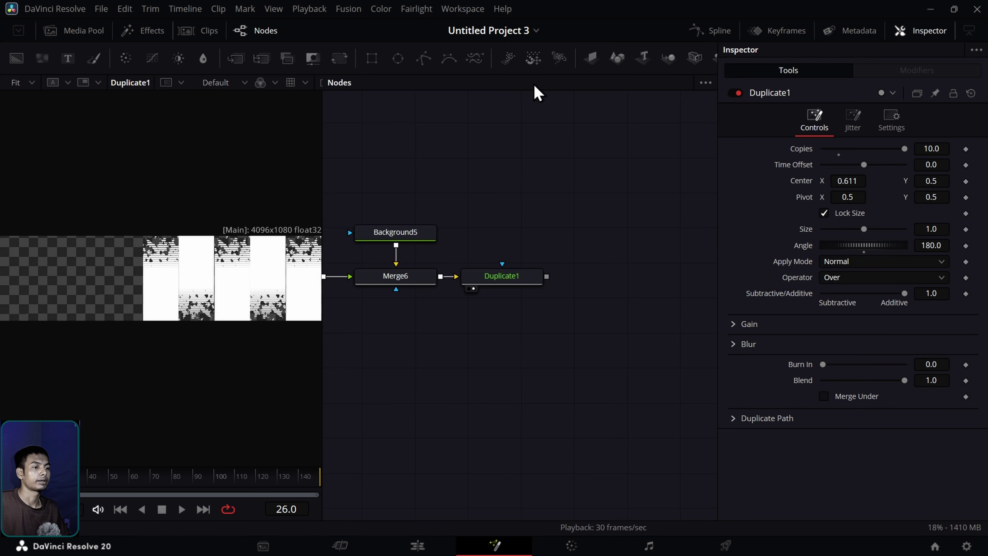
Step: Inspect the duplicated strips up close and scrub back to frame 14 to check their alternating reveal
scroll(222, 320, "up", 5)
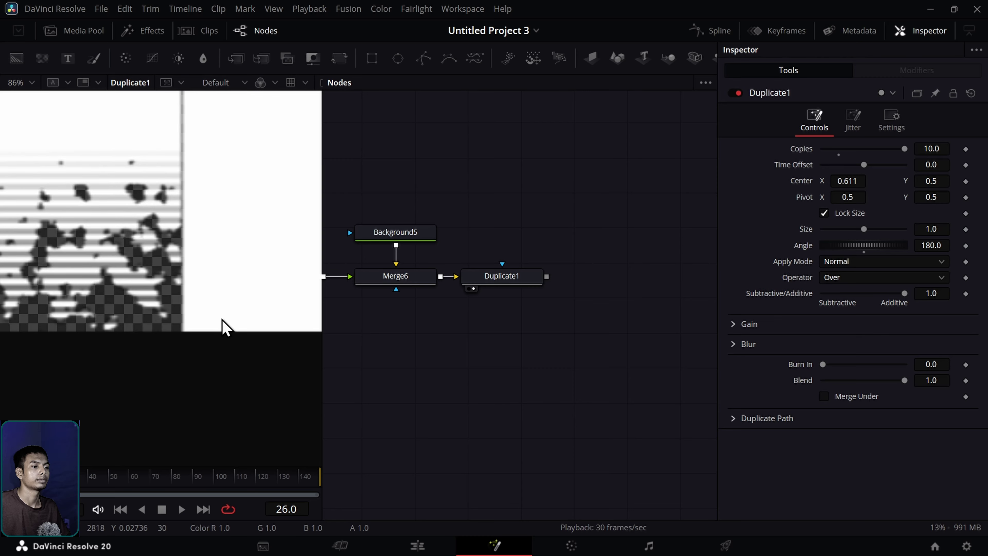
scroll(223, 327, "down", 6)
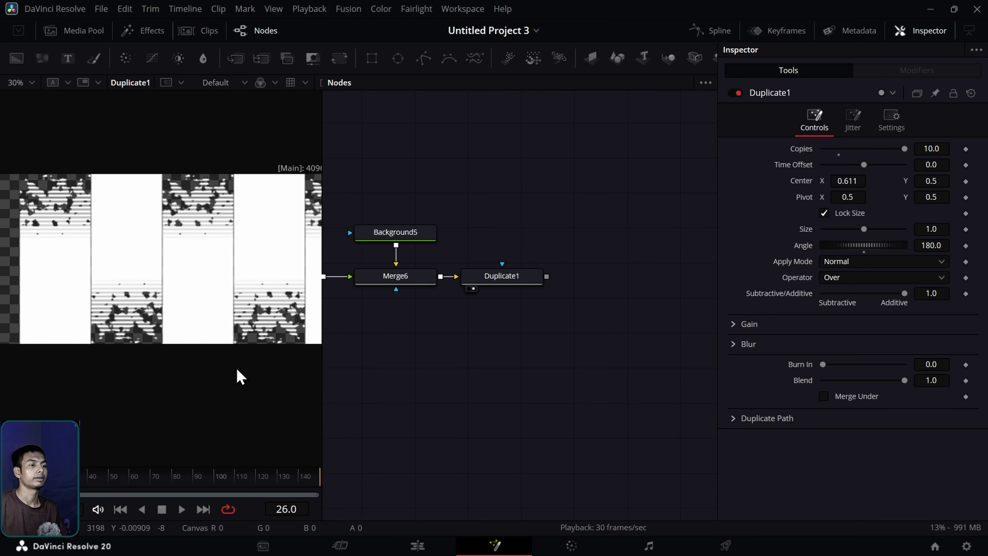
left_click(48, 477)
mouse_move(48, 477)
left_mouse_down()
mouse_move(8, 477)
mouse_move(38, 476)
left_mouse_up()
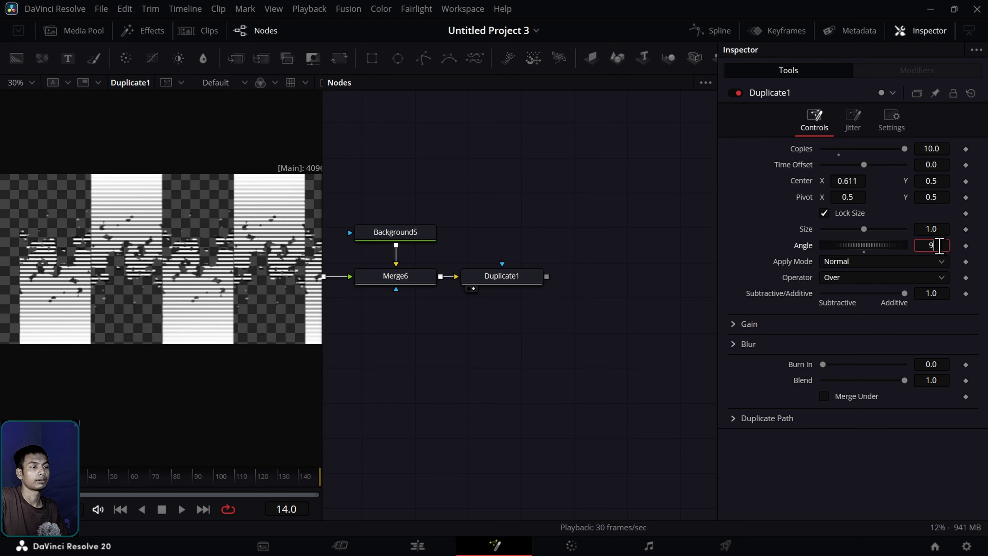
Step: Try an Angle of 90 on Duplicate1, and reset the angle to 0
type("0")
key("Tab")
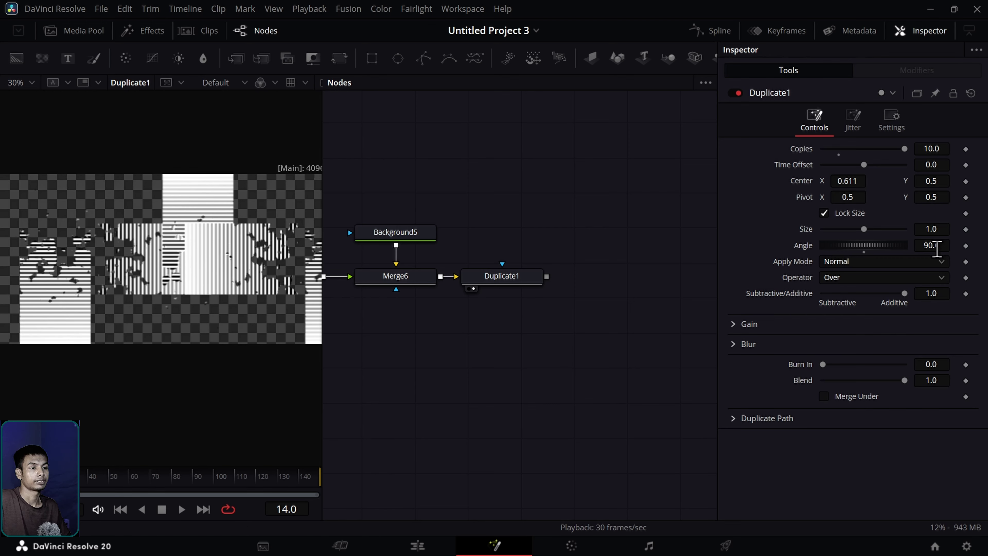
double_click(810, 251)
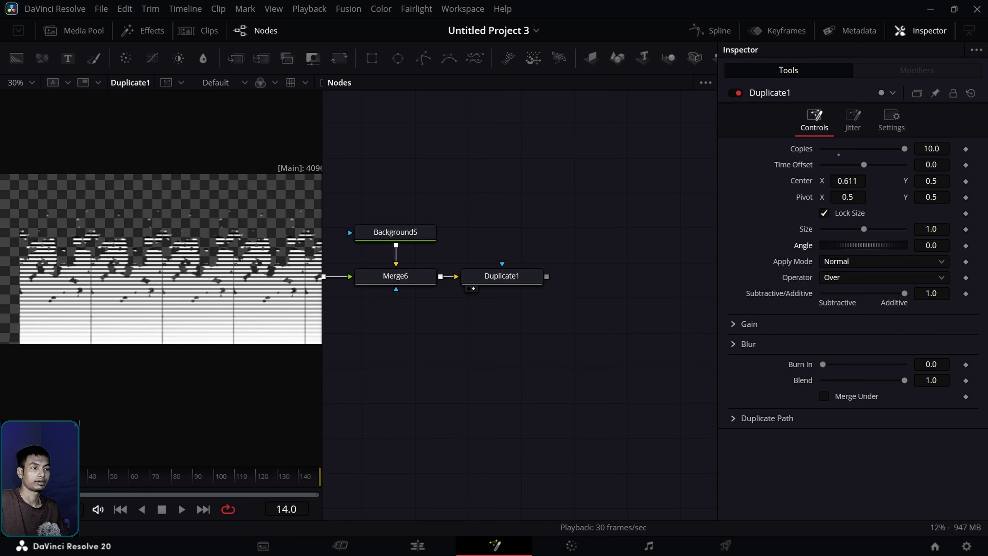
Step: Preview the unflipped strips at neighbouring frames and set Duplicate1's Angle to 180
key("Left")
key("Left")
key("Left")
key("Left")
key("Left")
key("Left")
key("Left")
key("Left")
key("Left")
key("space")
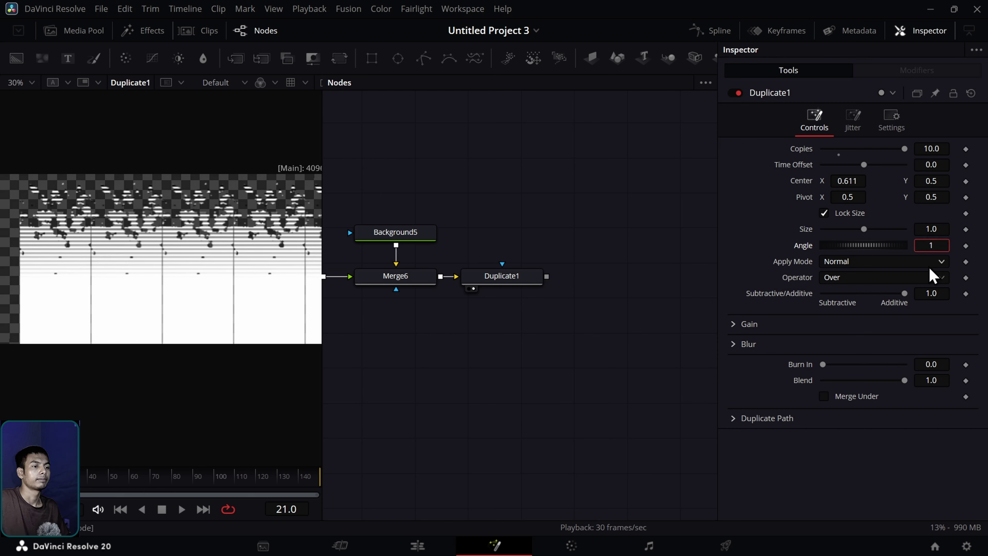
key("Tab")
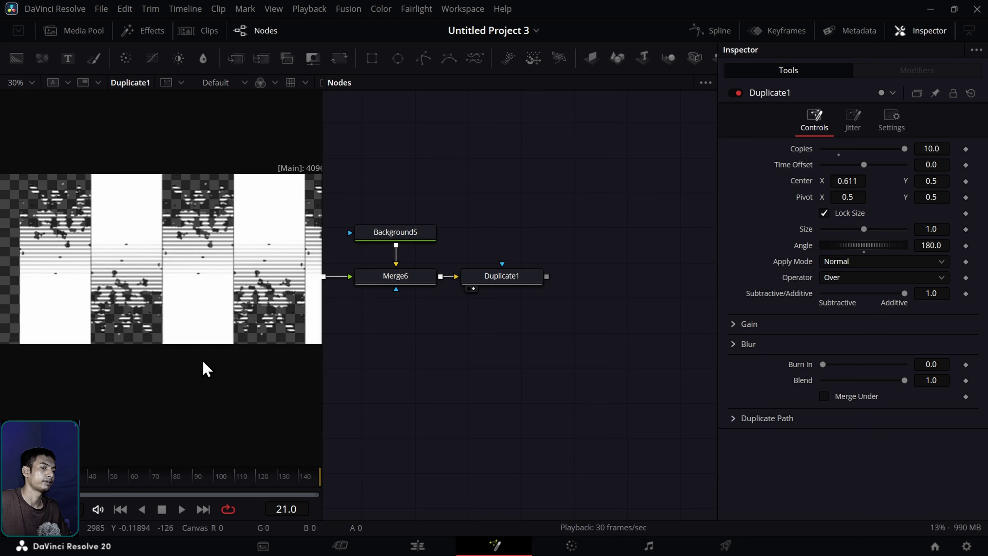
Step: Merge a new Background node with Duplicate1's output and align it directly above the new merge
scroll(203, 362, "down", 3)
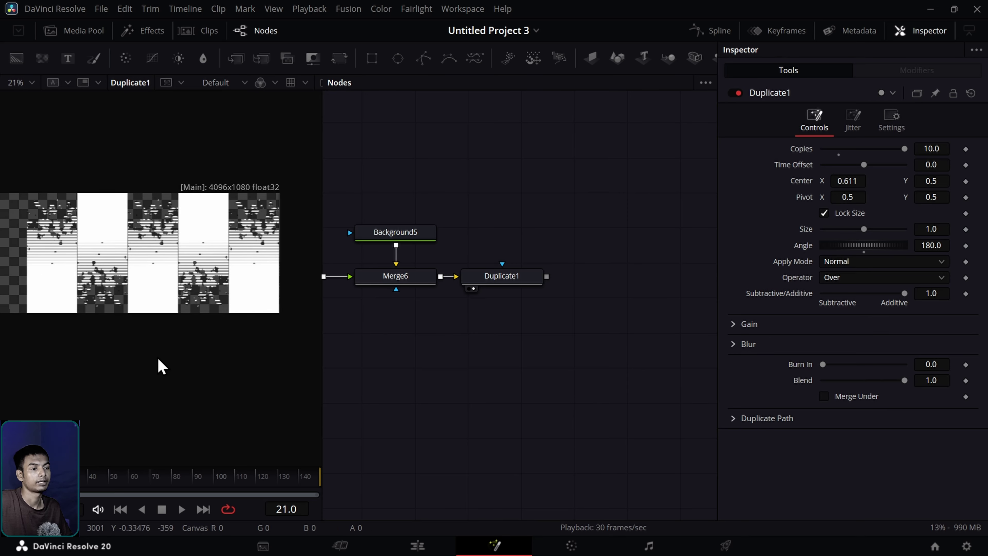
key("j")
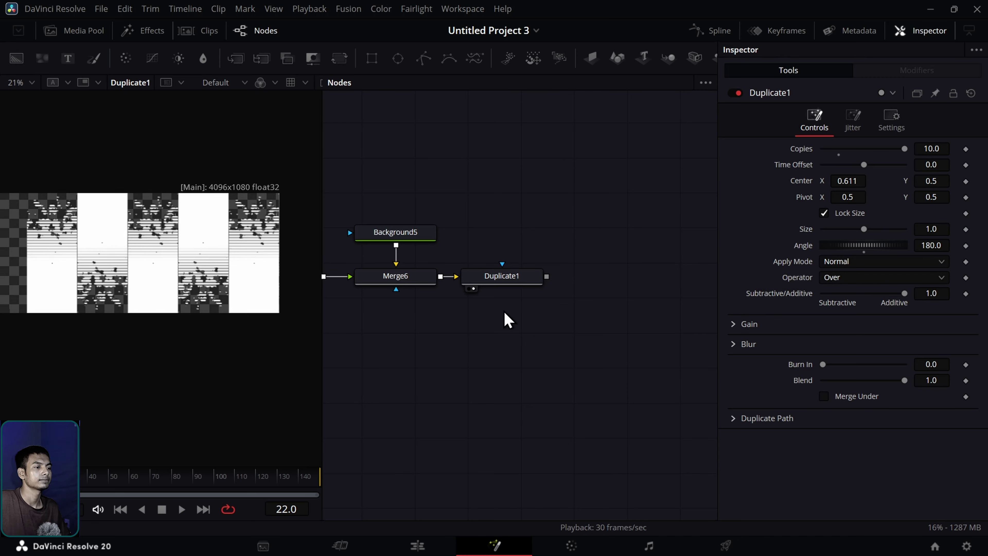
scroll(160, 288, "down", 2)
scroll(163, 292, "up", 5)
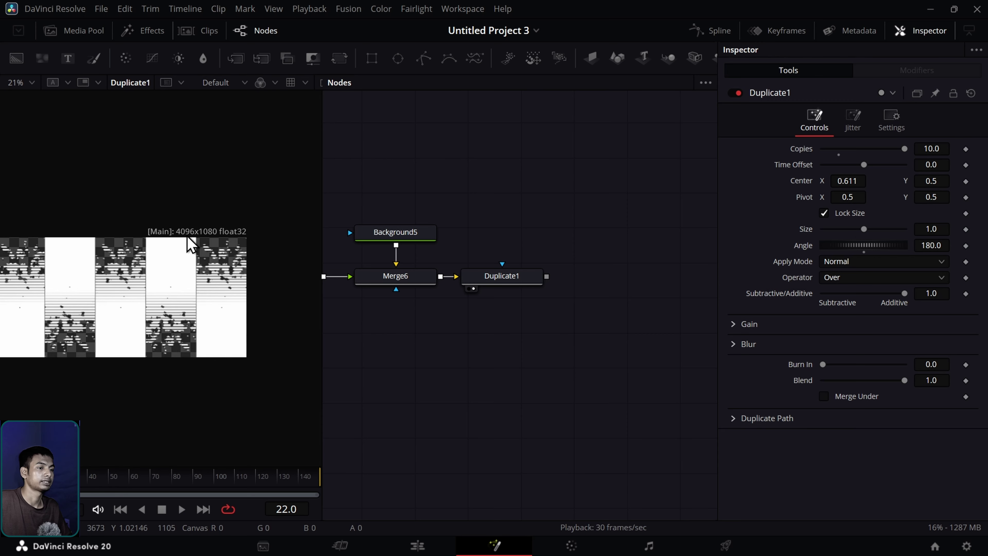
left_click_drag(415, 347, 351, 301)
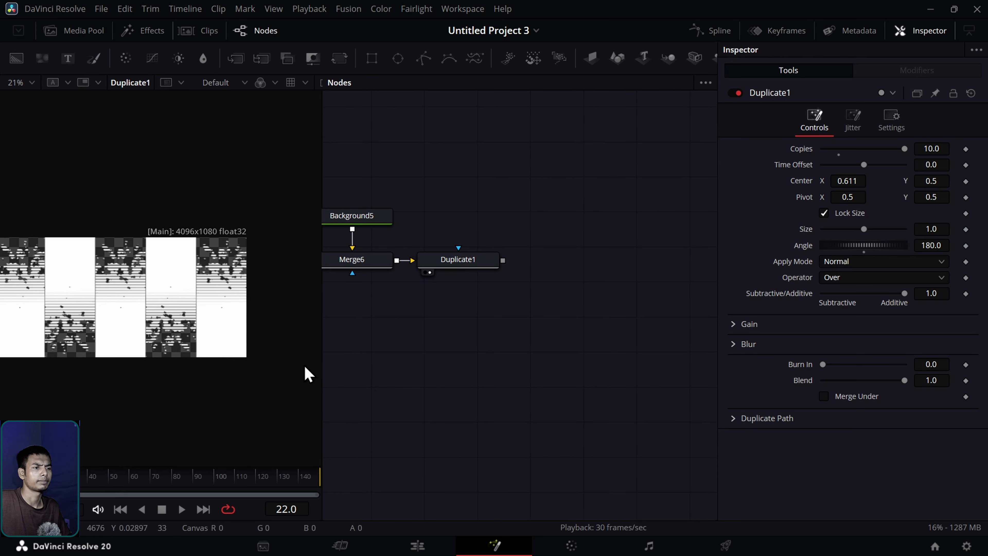
left_click_drag(14, 59, 504, 261)
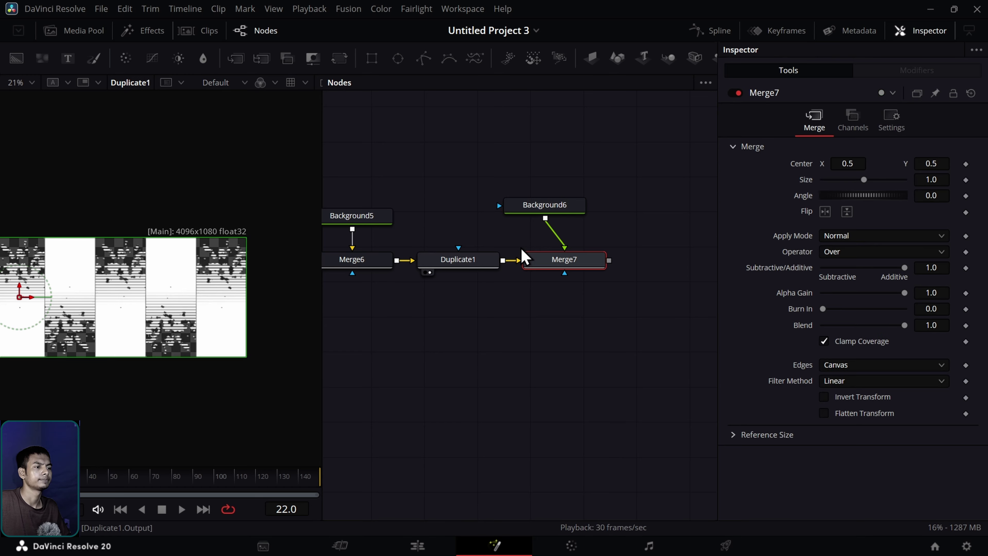
left_click_drag(544, 209, 564, 209)
left_click(544, 315)
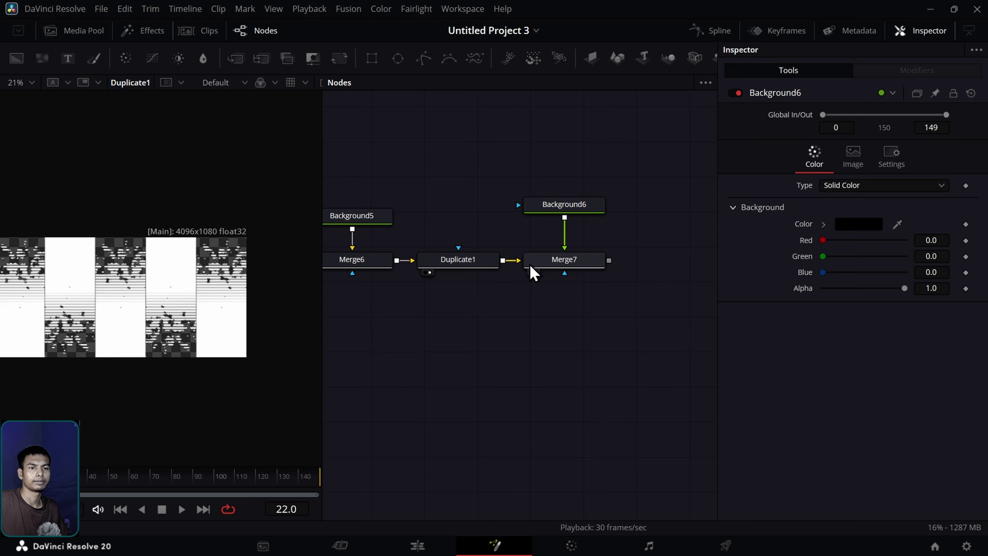
Step: Swap Merge7's inputs so the new background sits behind and the duplicated strips are the foreground
left_click_drag(530, 266, 545, 268)
key("ctrl+z")
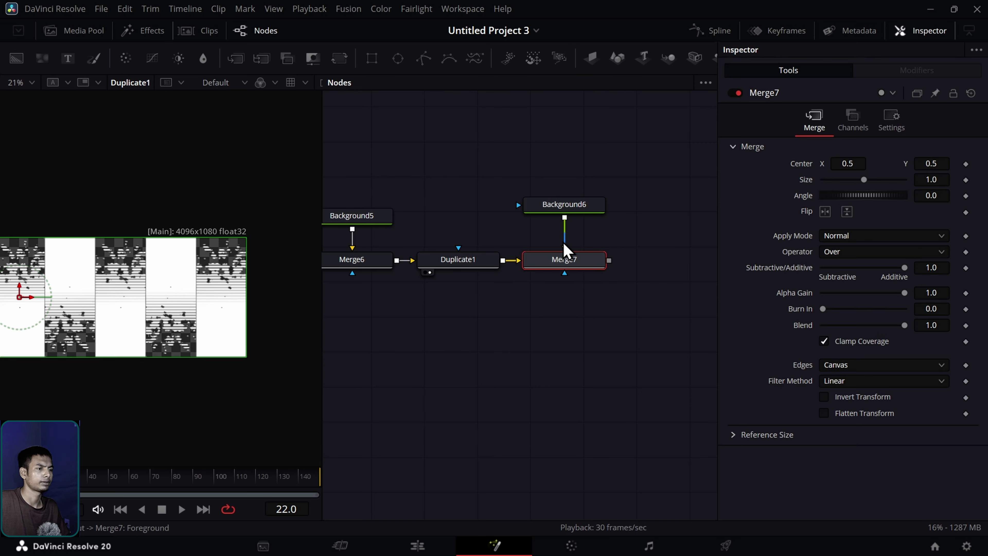
key("ctrl+t")
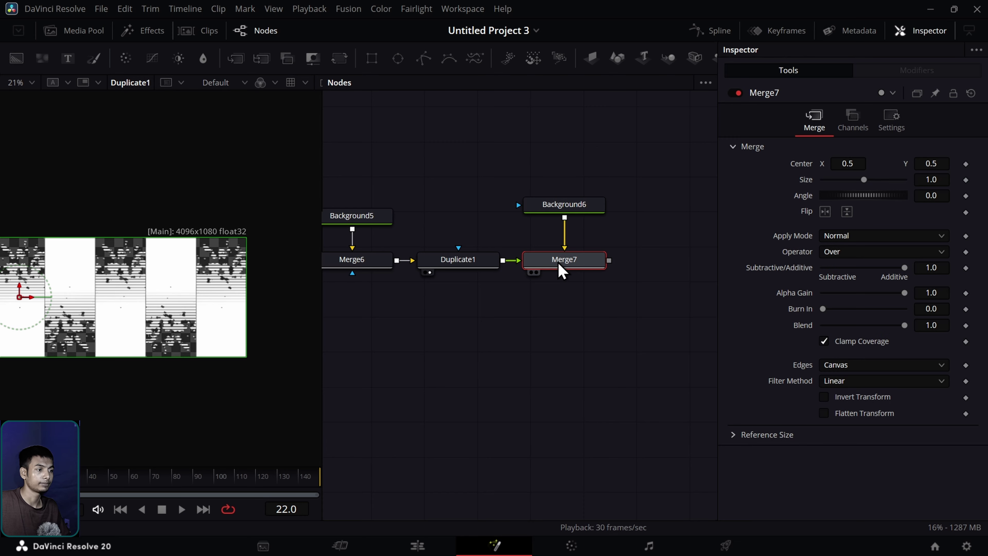
Step: Make Background6 fully transparent with an Alpha of 0 and display Merge7 in the viewer
left_click_drag(254, 324, 295, 308)
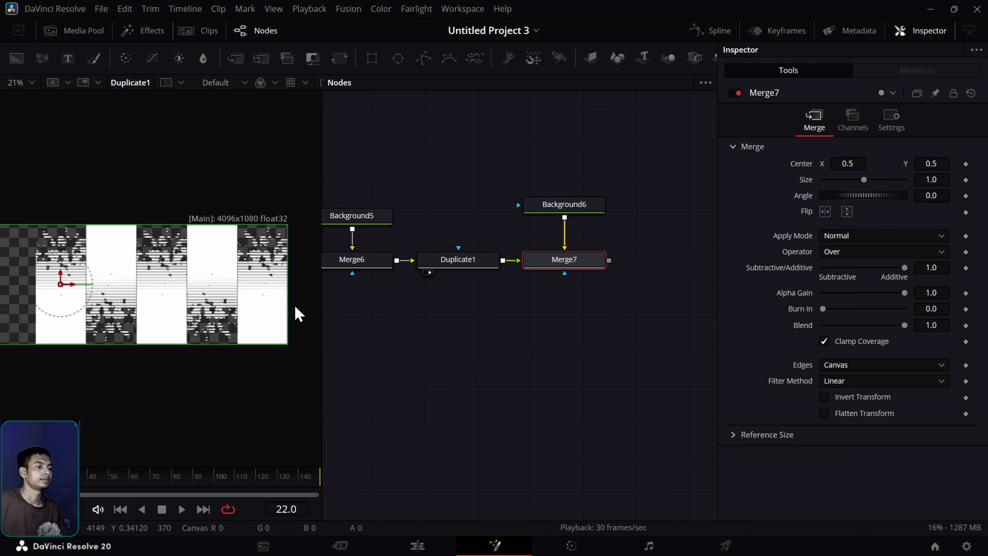
left_click(566, 211)
left_click_drag(905, 289, 817, 303)
left_click_drag(578, 269, 97, 259)
left_click_drag(133, 291, 211, 291)
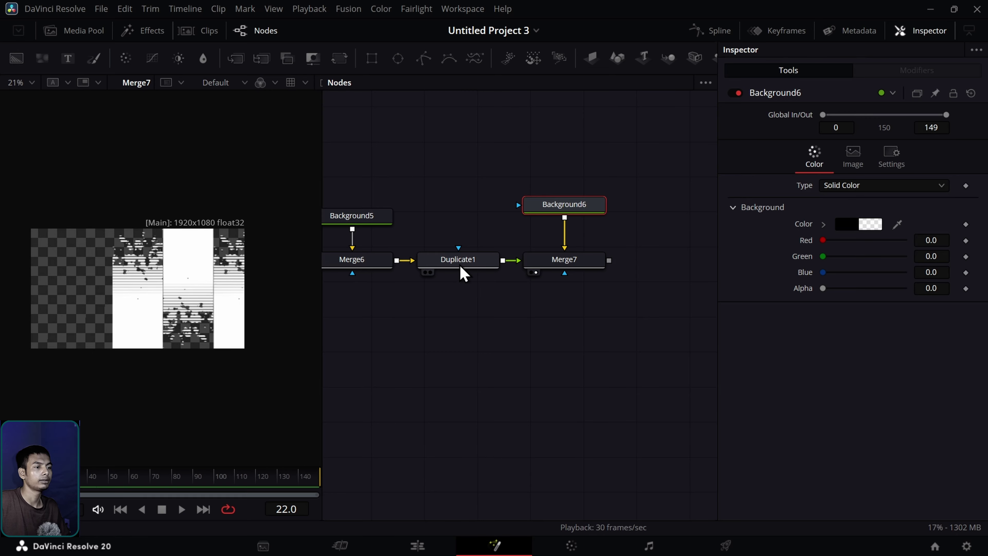
Step: Shift the strips in Merge7 to a Center X of about 0.087 to fill the frame, and scrub to check the reveal
left_click(557, 262)
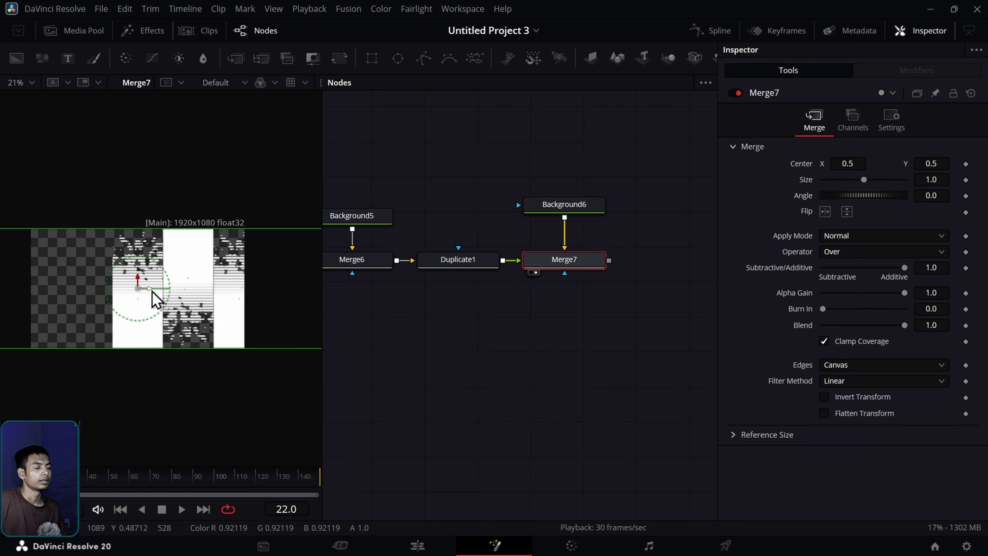
left_click_drag(153, 291, 65, 291)
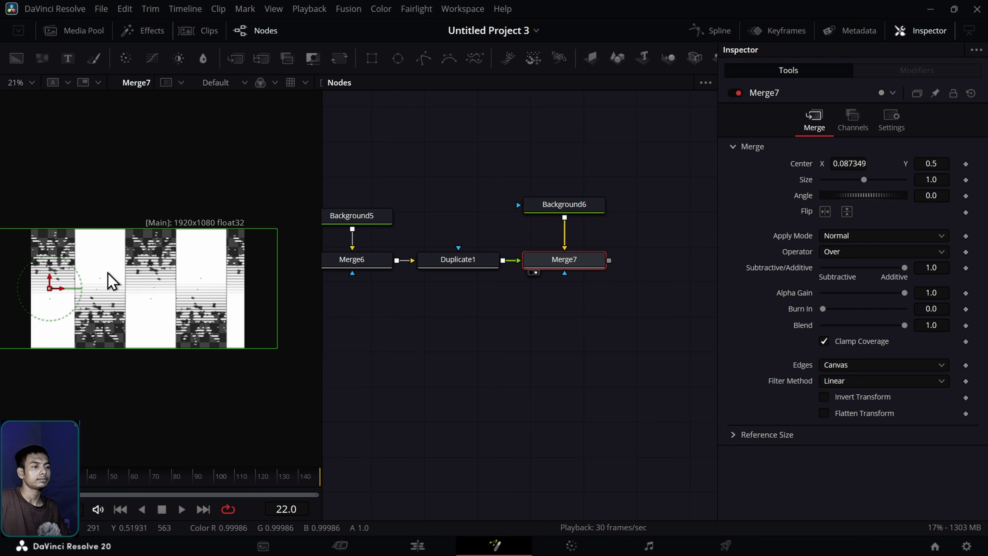
left_click(408, 371)
left_click_drag(82, 481, 43, 481)
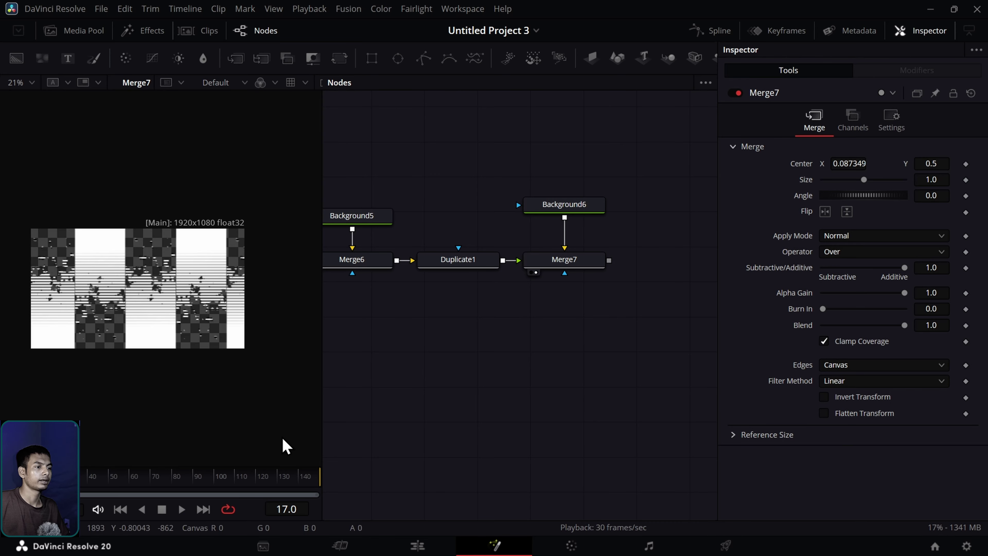
Step: Slant the strips by setting Merge6's Angle to -6.7
left_click_drag(384, 412, 448, 403)
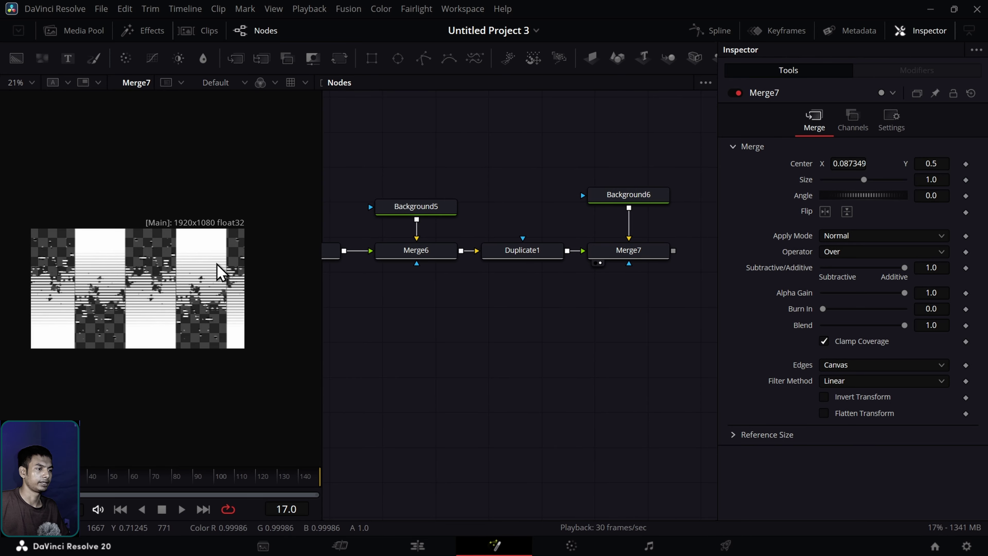
left_click_drag(481, 287, 493, 289)
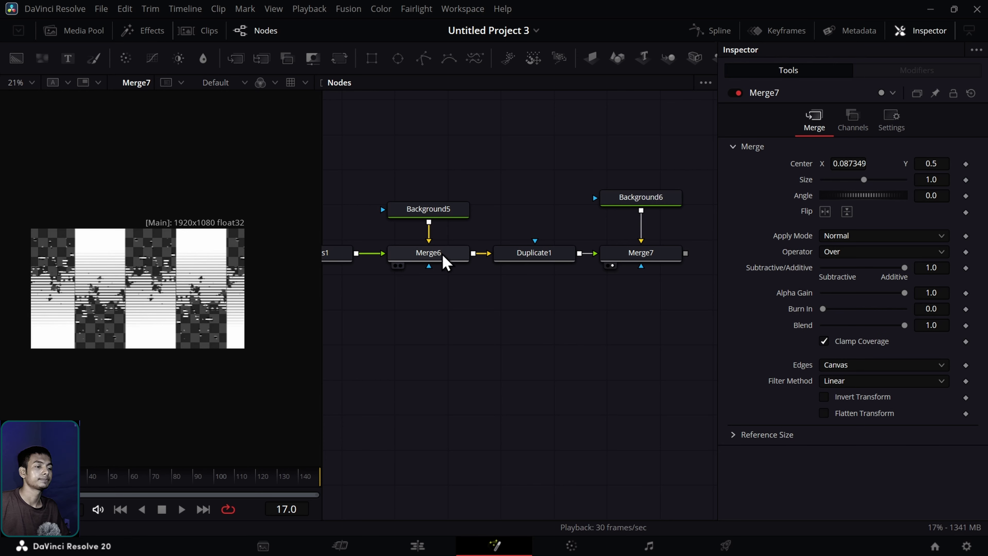
left_click(445, 261)
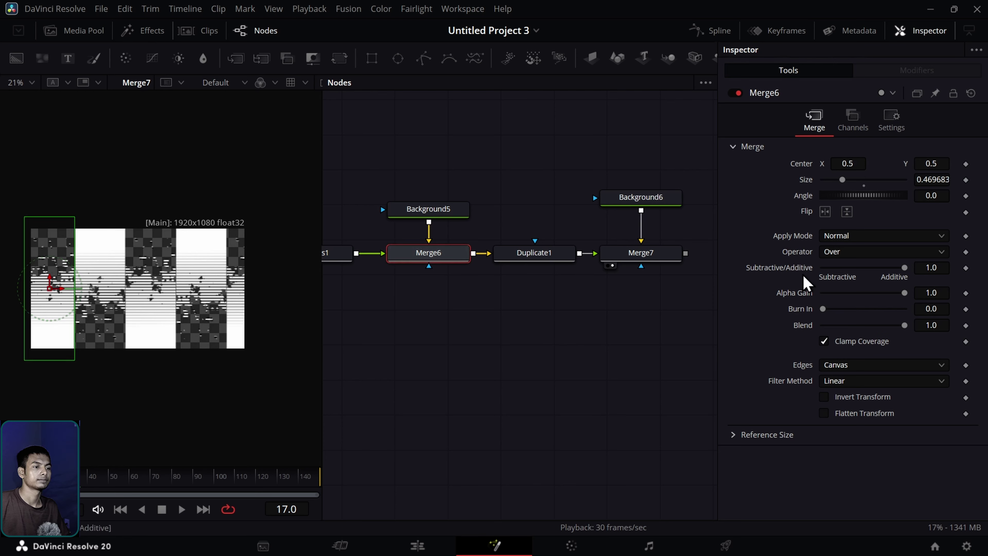
left_click_drag(933, 199, 908, 198)
left_click(375, 391)
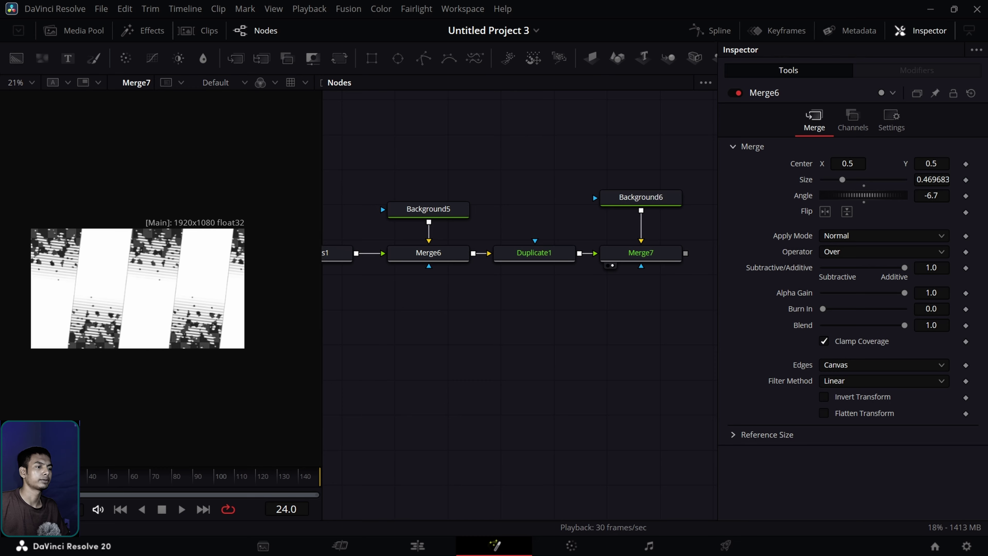
Step: Set Duplicate1's Center X to 0.608 to close the thin gaps between the slanted strips
scroll(126, 361, "up", 5)
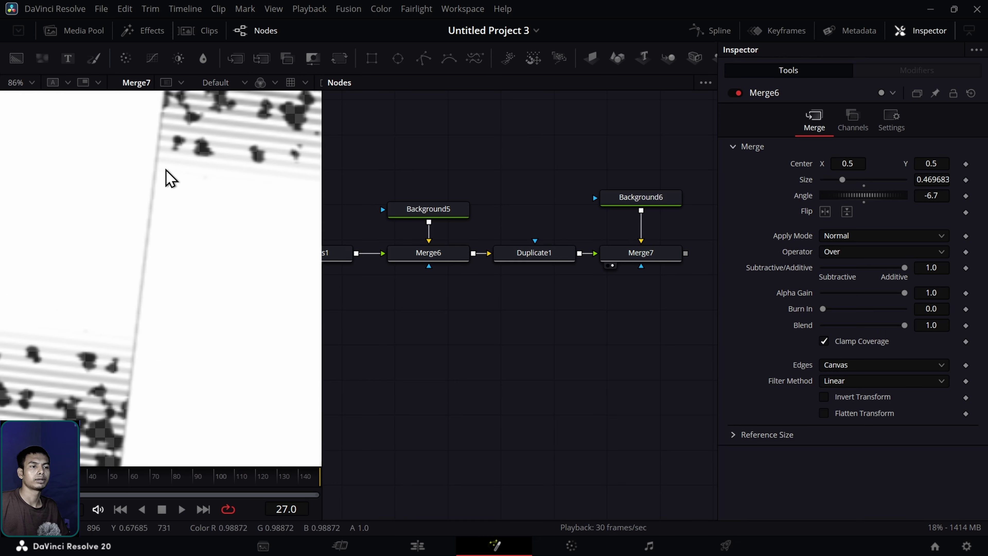
scroll(535, 361, "right", 2)
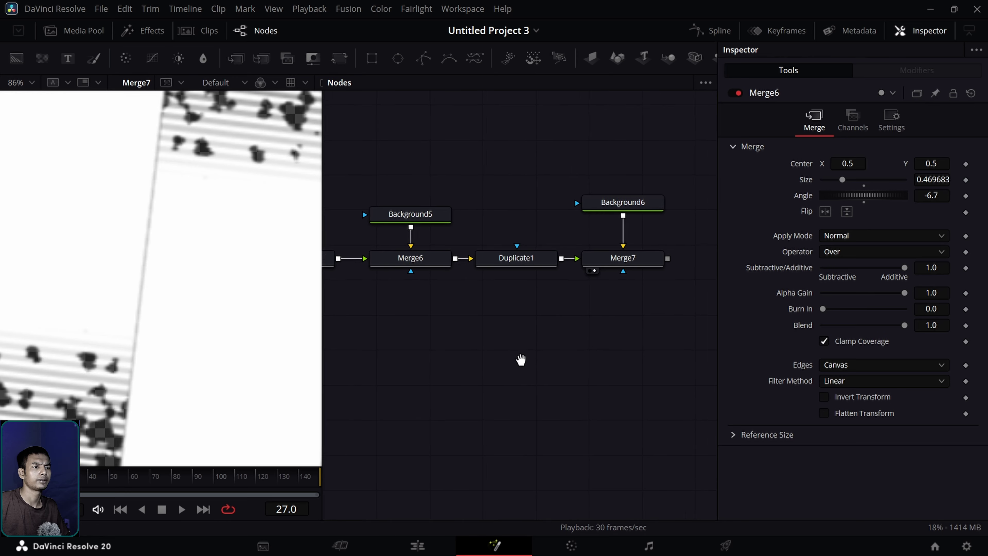
left_click(500, 274)
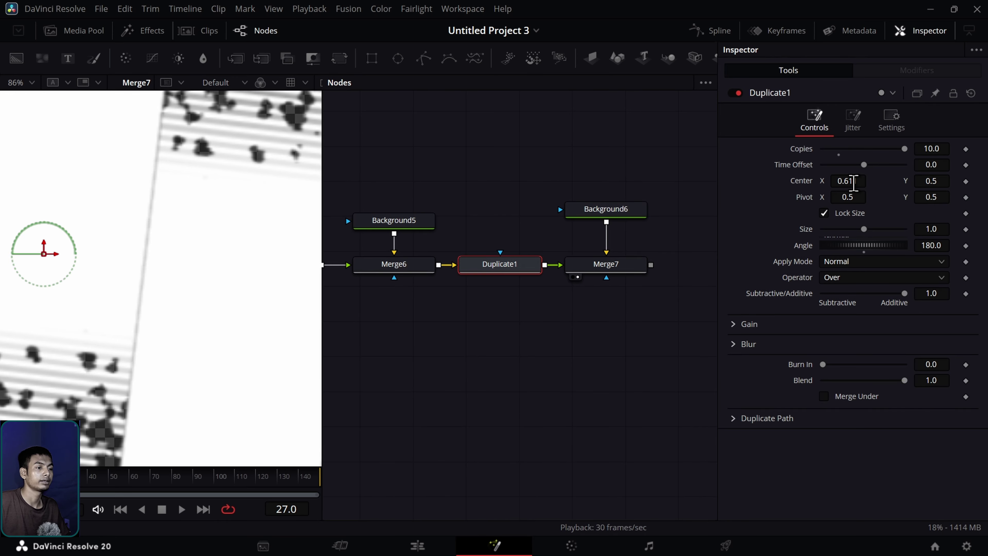
key("Return")
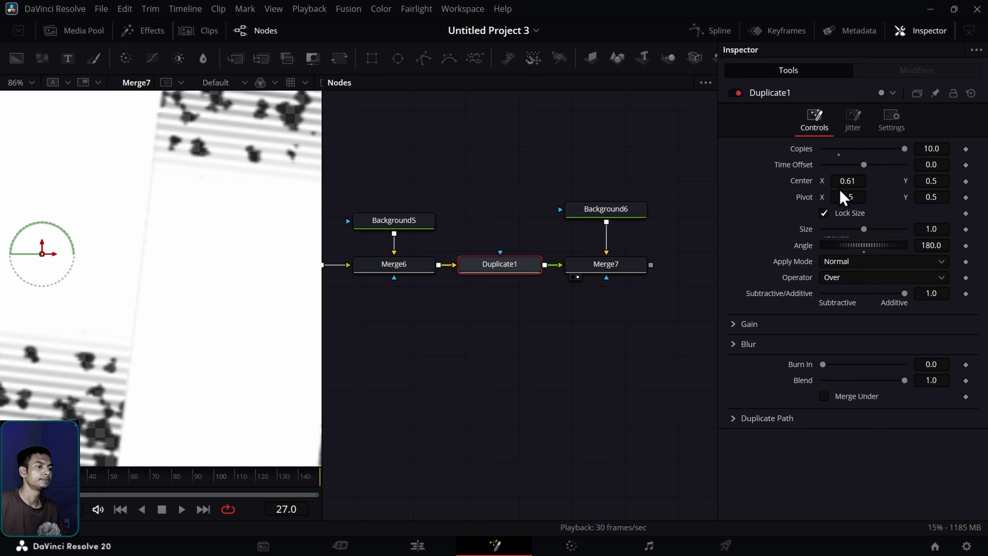
left_click(501, 370)
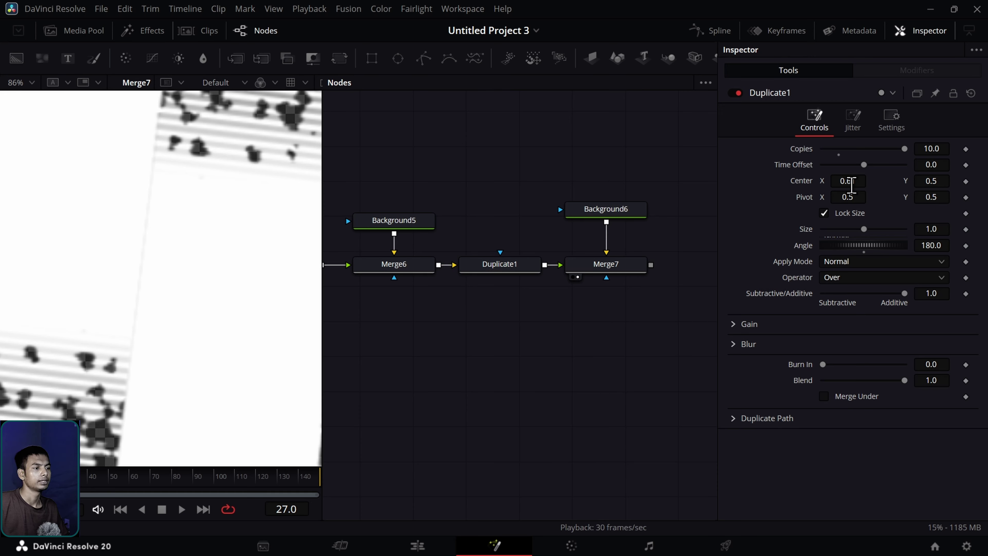
type("08")
key("Return")
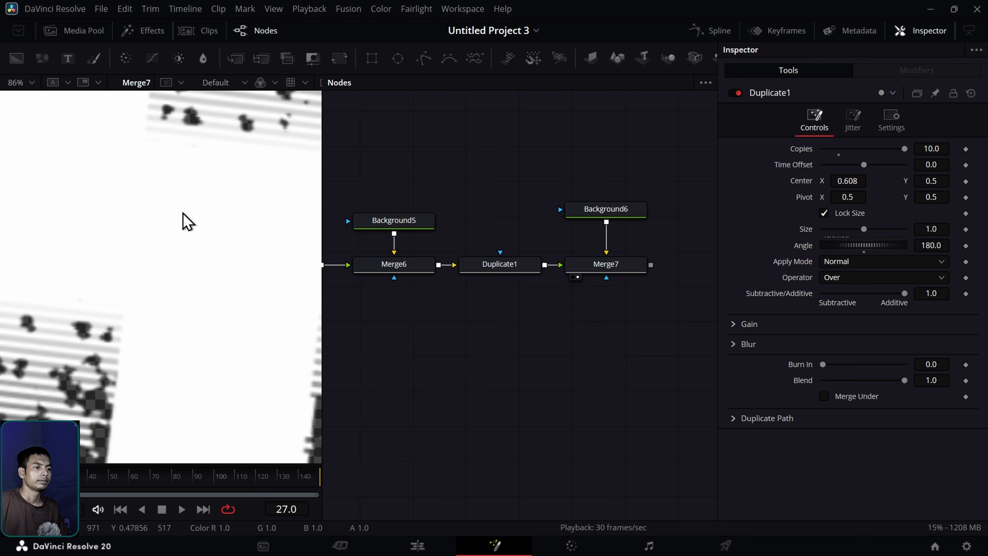
Step: Fit the composition in the viewer and scrub to frame 39 to check the strip coverage
left_click(20, 82)
left_click(38, 104)
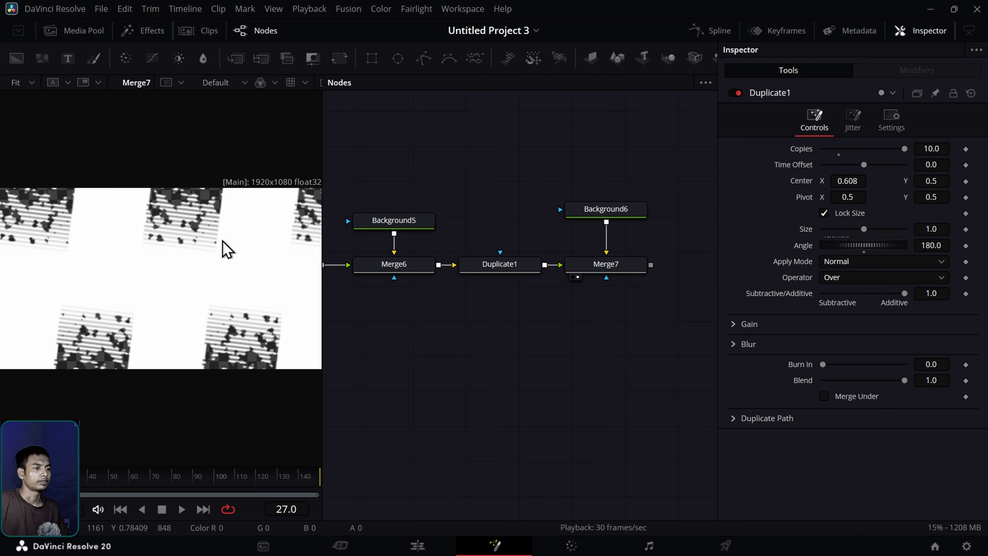
mouse_move(85, 490)
left_mouse_down()
mouse_move(22, 490)
mouse_move(90, 489)
left_mouse_up()
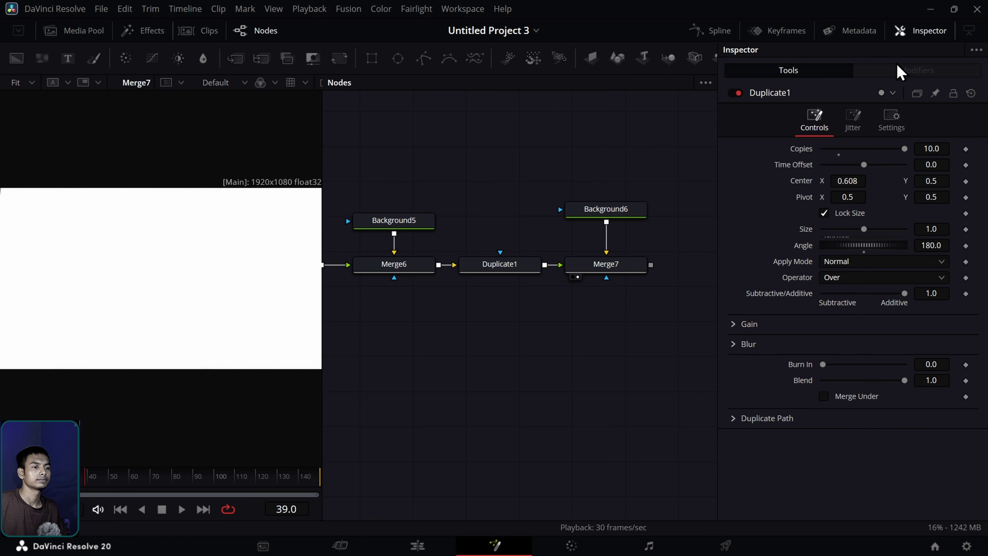
Step: Hide the Inspector and place an Underlay behind all the strip reveal nodes, from Rectangle2 through Merge7
left_click(925, 31)
left_click_drag(695, 368, 874, 399)
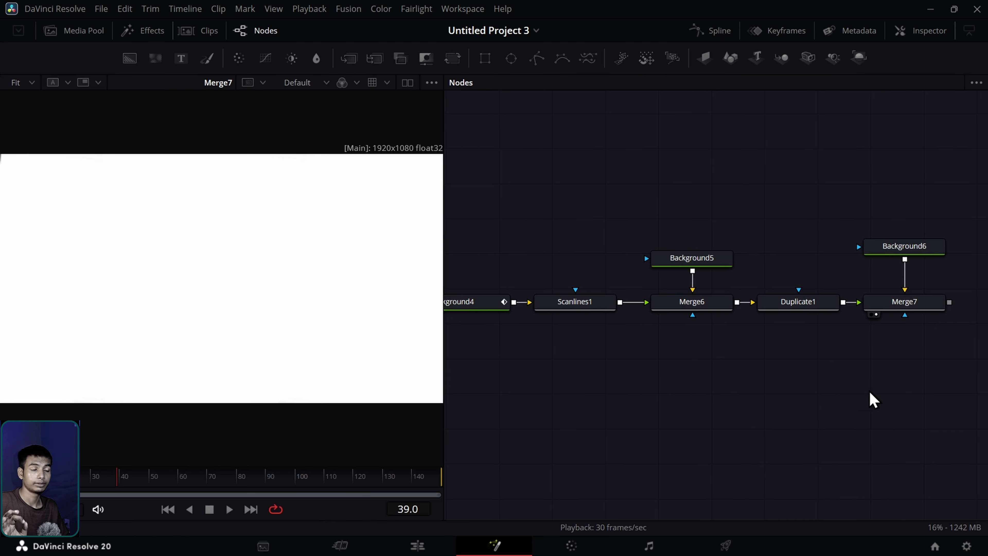
scroll(788, 377, "down", 3)
left_click_drag(787, 377, 574, 231)
scroll(837, 356, "down", 5)
key("shift+space")
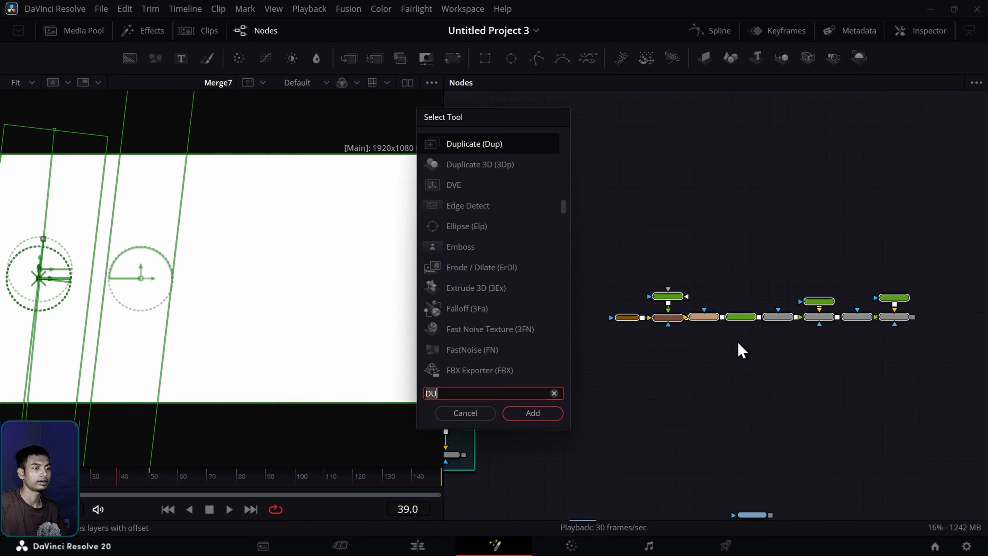
type("UNDER")
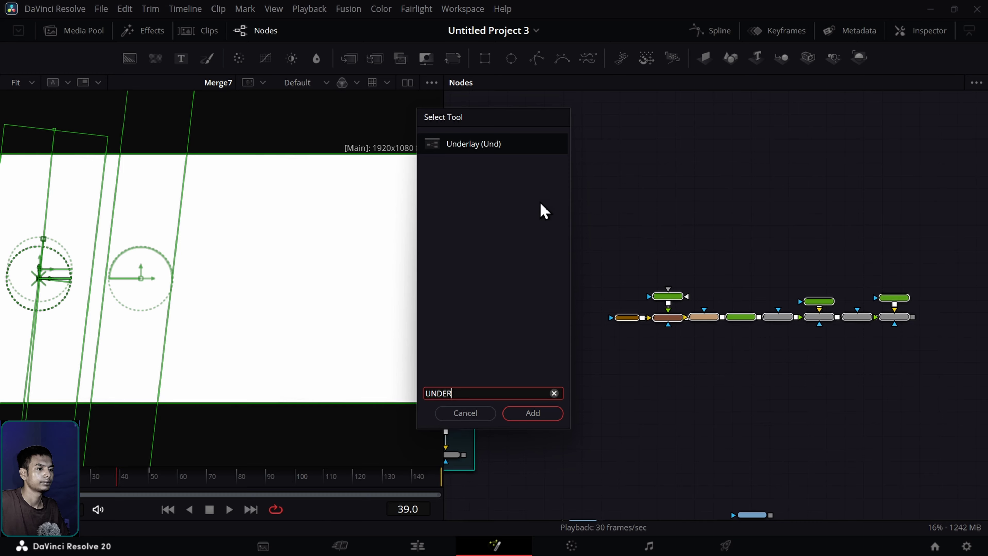
left_click(548, 416)
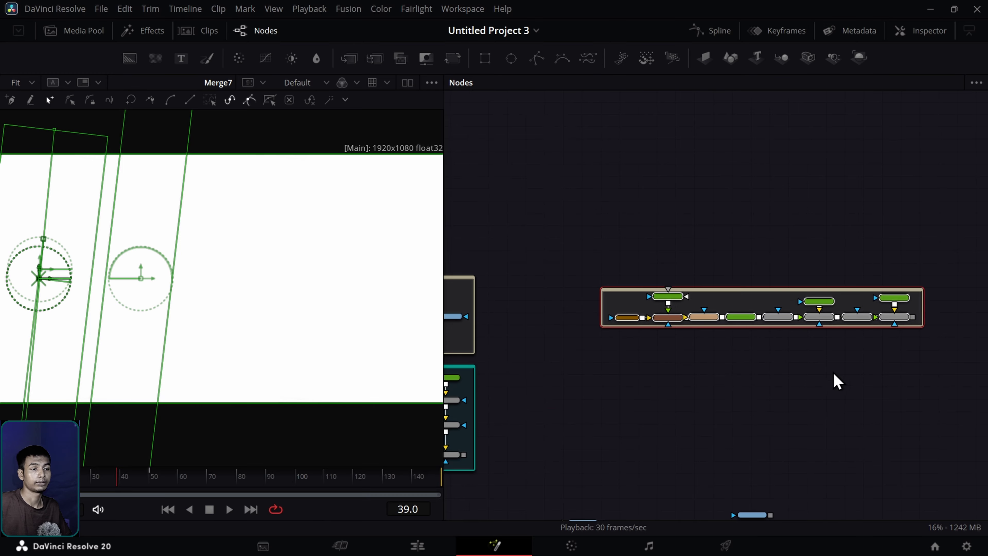
Step: Extend the new underlay slightly upward to leave more room above the FastNoise2 node, and deselect everything
scroll(790, 348, "up", 4)
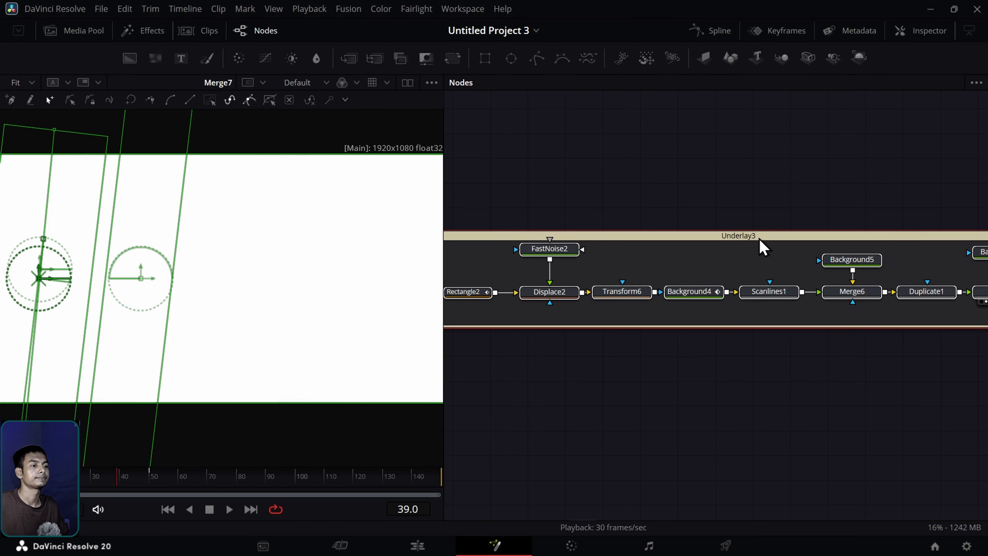
left_click_drag(771, 231, 770, 218)
left_click(755, 429)
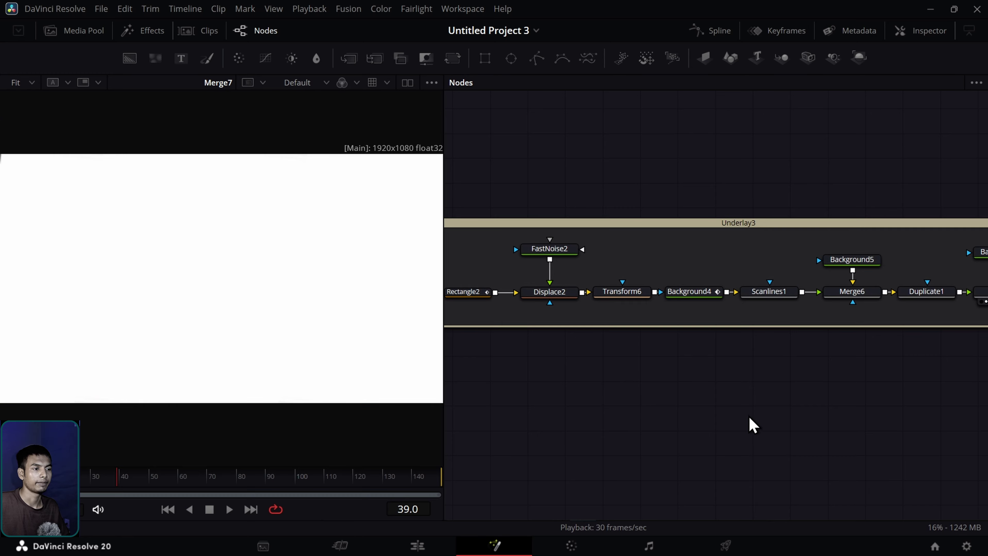
Step: Move the underlay holding the strip reveal nodes so it sits directly above the MediaIn3 underlay in the node graph
left_click_drag(750, 416, 758, 312)
scroll(758, 312, "down", 4)
left_click_drag(724, 367, 722, 327)
left_click_drag(669, 282, 838, 368)
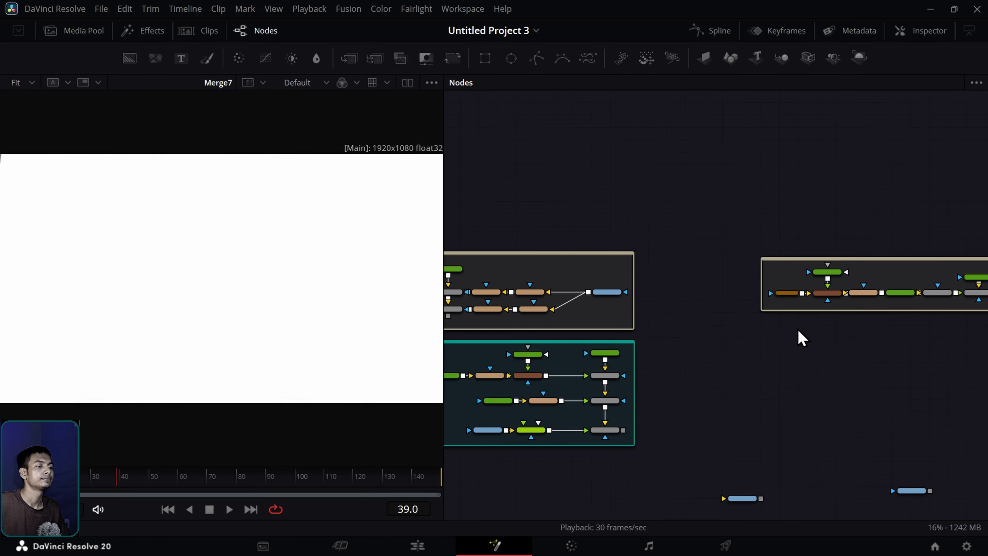
scroll(802, 339, "up", 4)
left_click_drag(840, 229, 753, 161)
left_click_drag(885, 150, 553, 167)
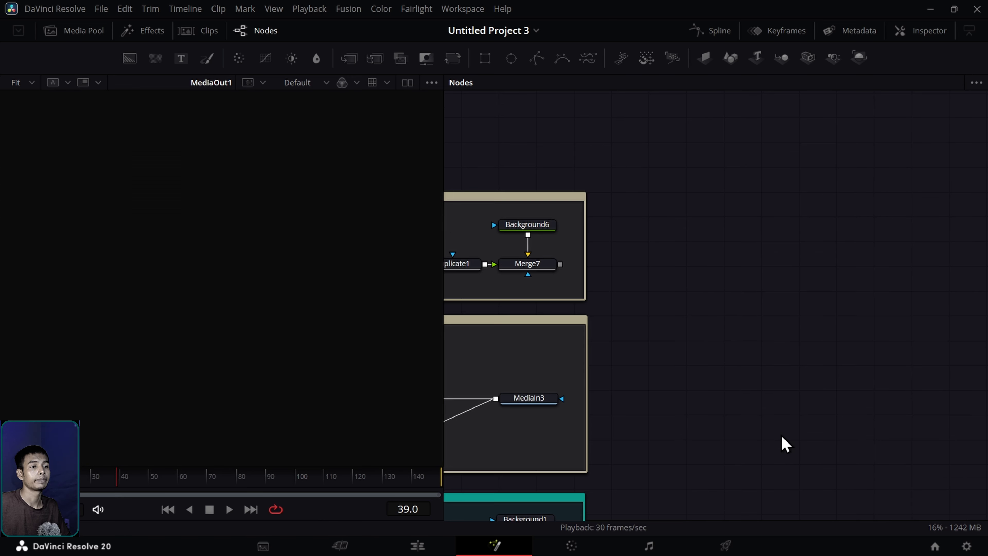
Step: Move the MediaIn1 node up into free space away from MediaOut1 and show its sneaker image in the viewer
left_click_drag(783, 444, 662, 289)
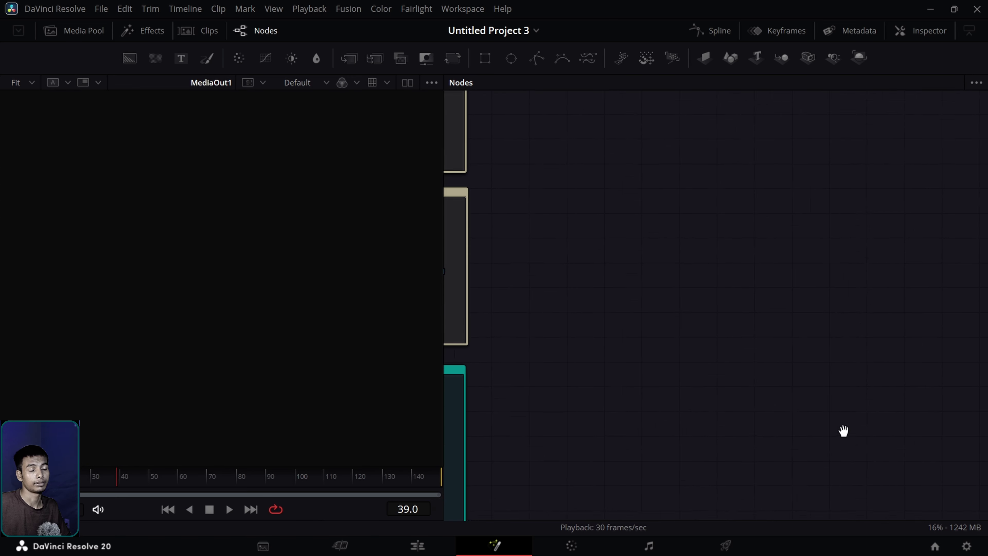
left_click_drag(844, 430, 748, 329)
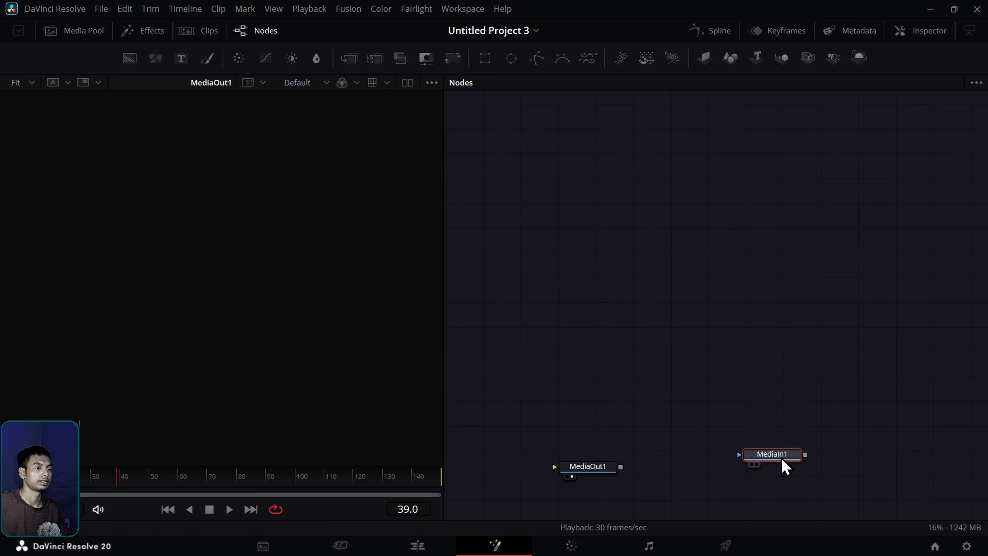
left_click_drag(785, 465, 740, 200)
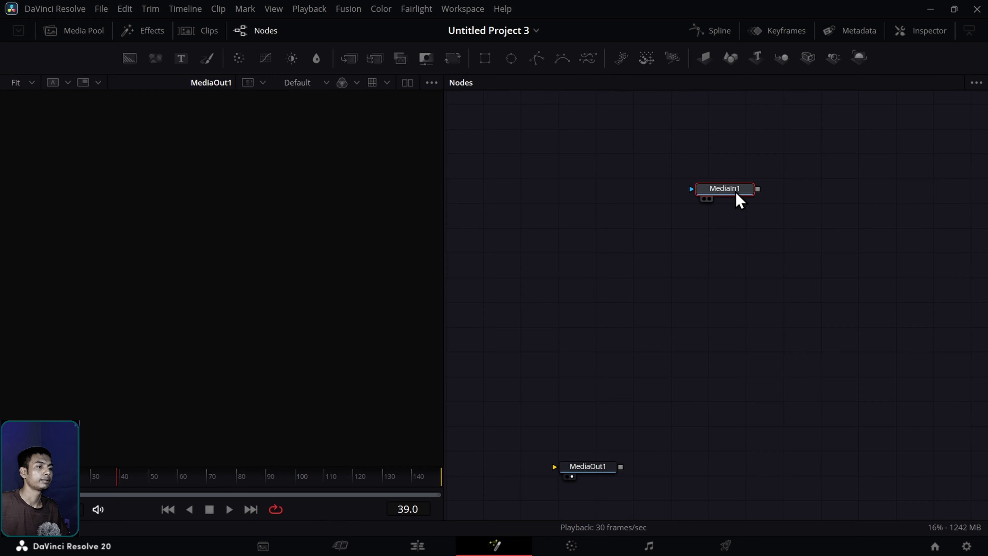
key("1")
left_click_drag(634, 291, 656, 364)
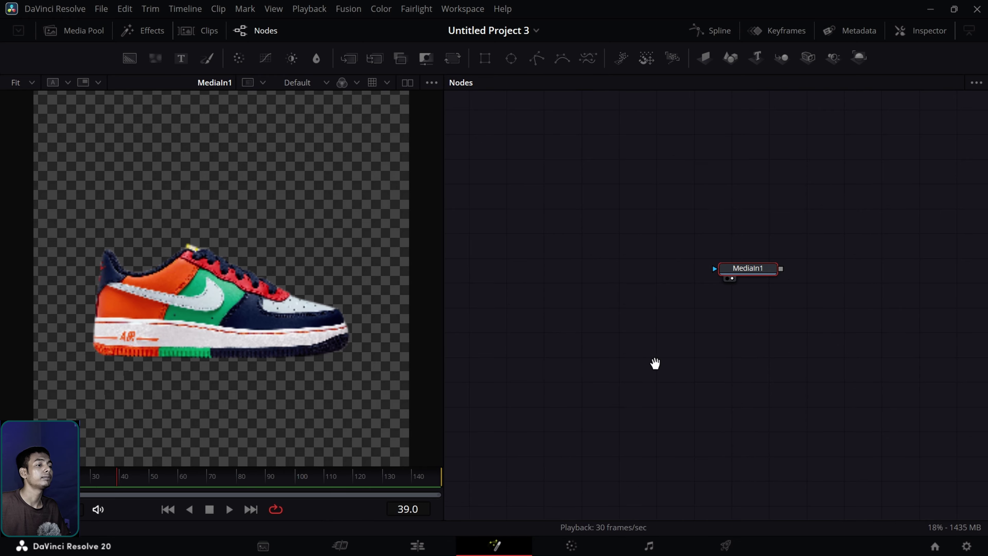
Step: Raise the timeline playback resolution for a sharper preview of the sneaker
left_click(307, 10)
mouse_move(403, 59)
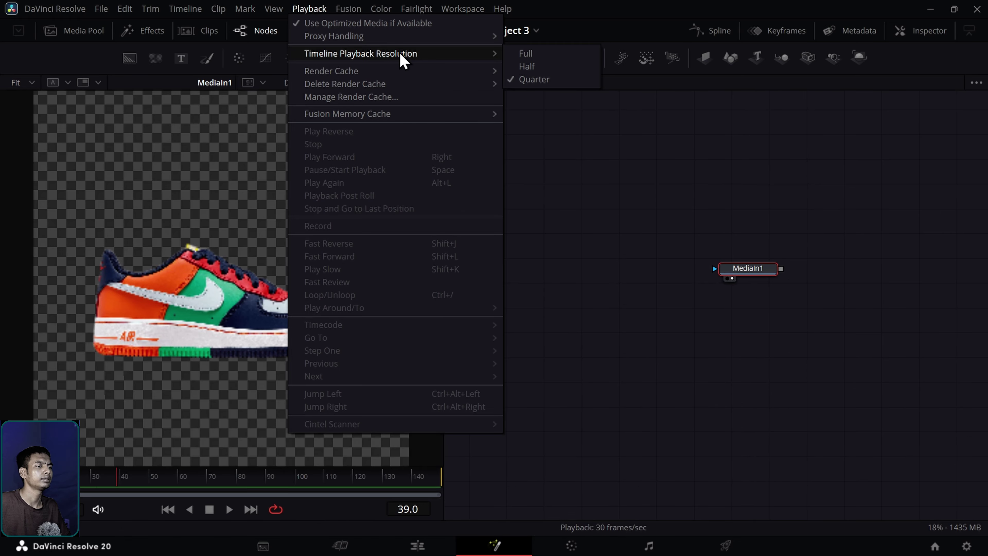
left_click(546, 63)
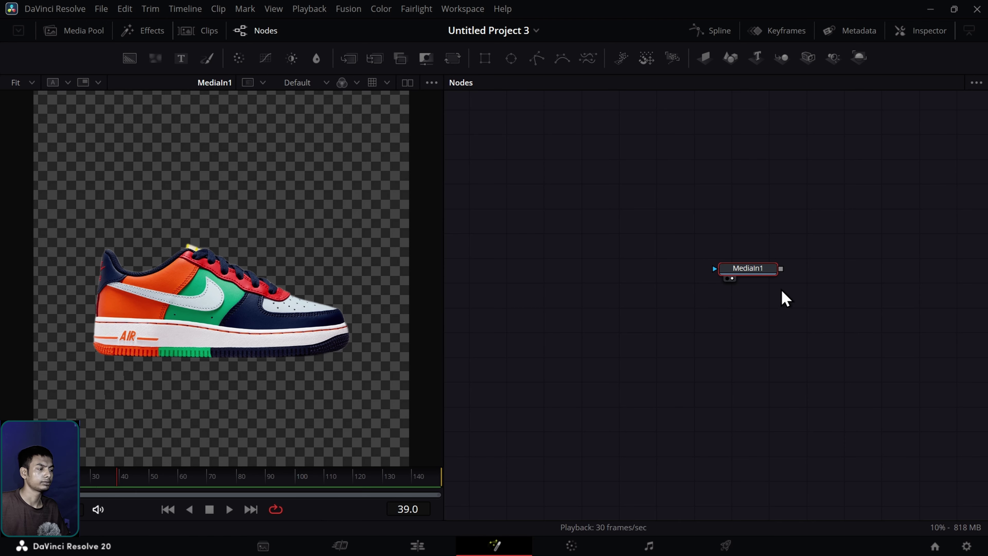
Step: Add a Background node and merge the MediaIn1 sneaker over it
left_click_drag(760, 280, 706, 126)
scroll(721, 242, "up", 3)
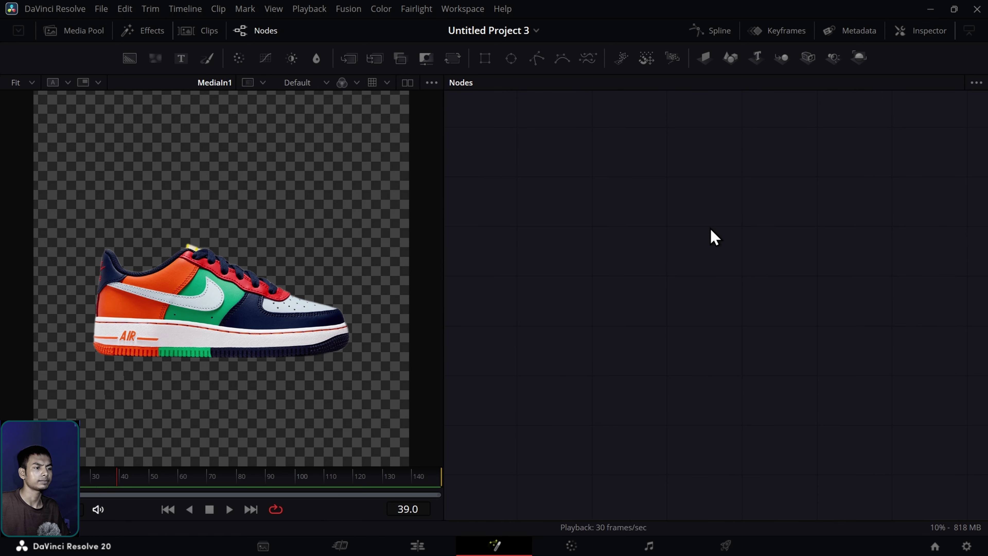
scroll(715, 312, "up", 5)
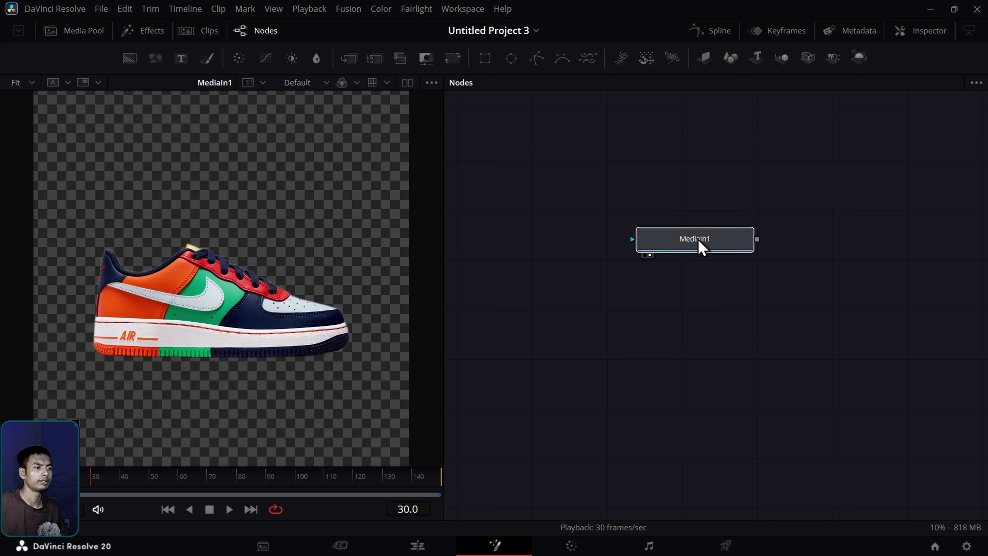
left_click_drag(130, 58, 732, 126)
left_click_drag(708, 248, 789, 135)
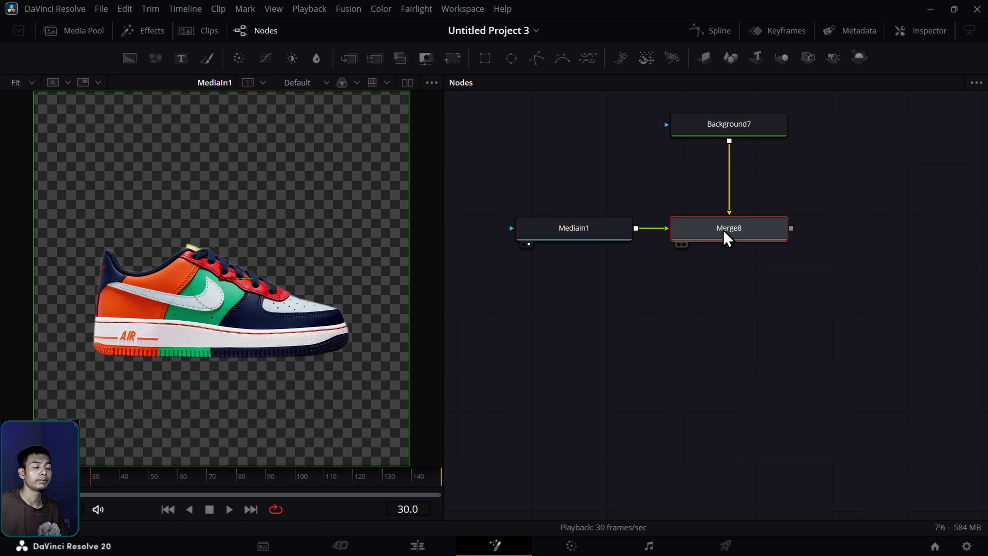
Step: Make Background7 fully transparent with Alpha 0.0, hide the Inspector and tighten the spacing of the sneaker nodes
left_click(730, 130)
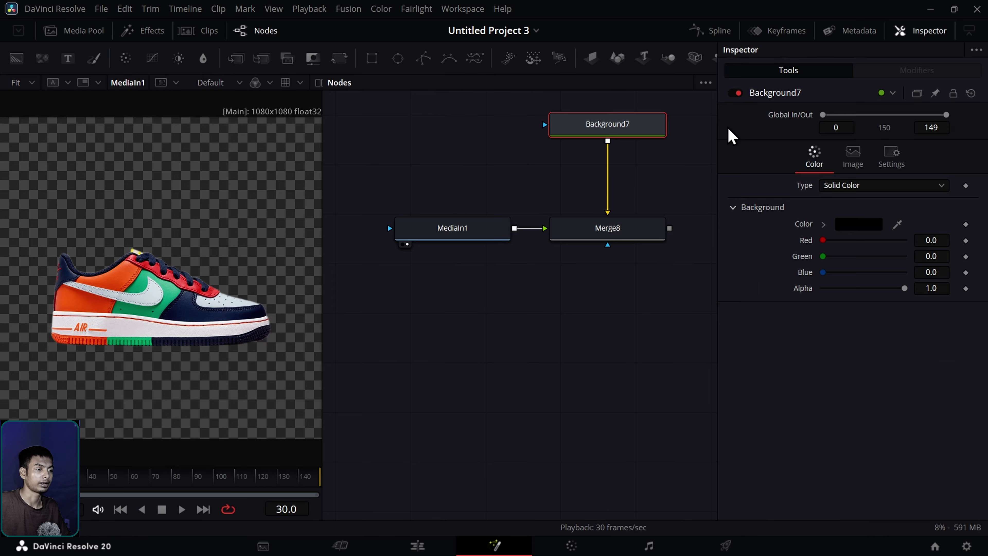
left_click_drag(904, 290, 817, 292)
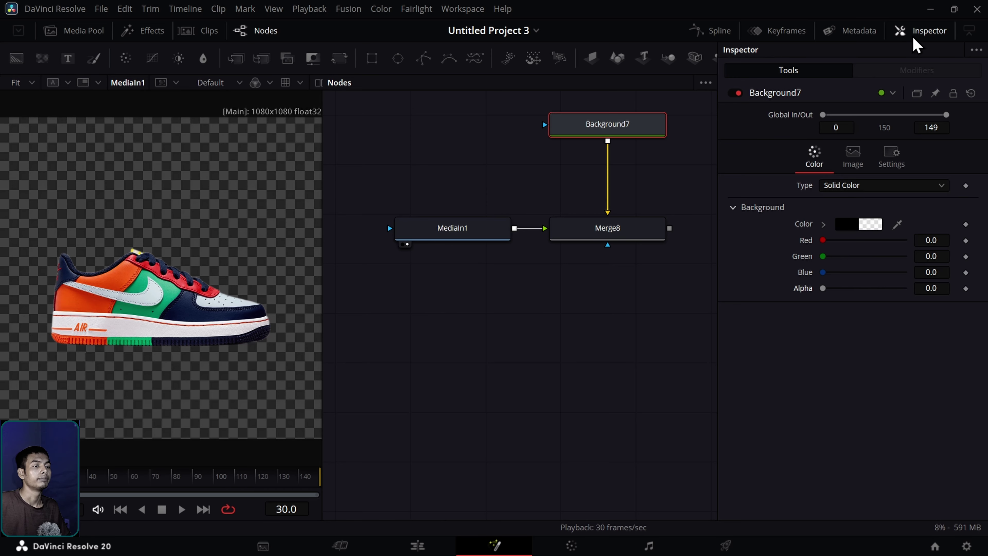
left_click(921, 31)
left_click(591, 149)
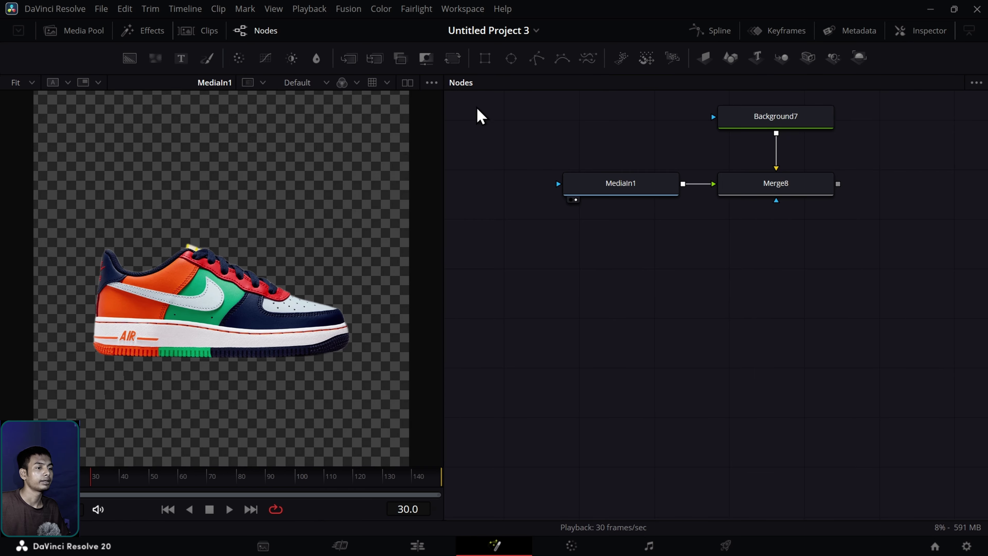
left_click(78, 32)
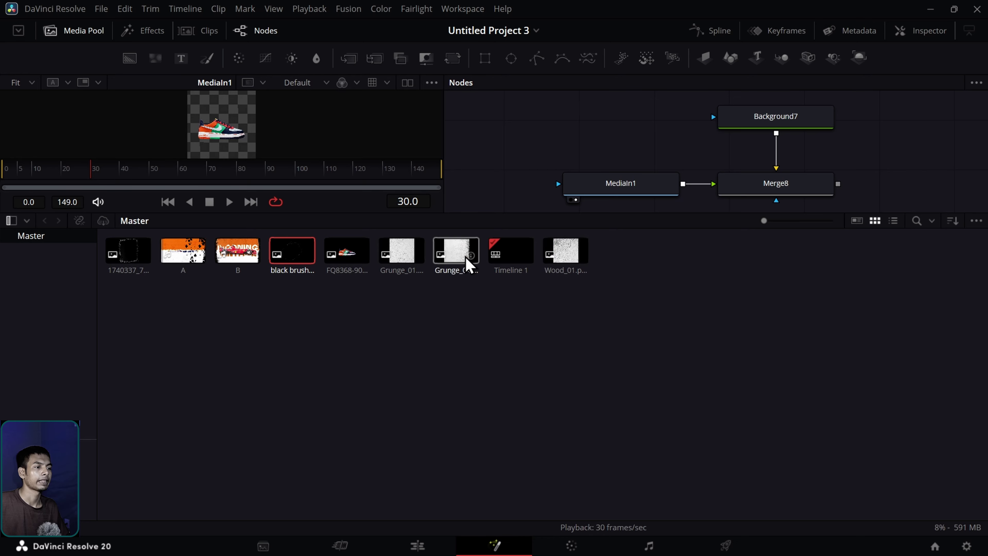
left_click_drag(404, 265, 633, 274)
left_click(85, 32)
key("1")
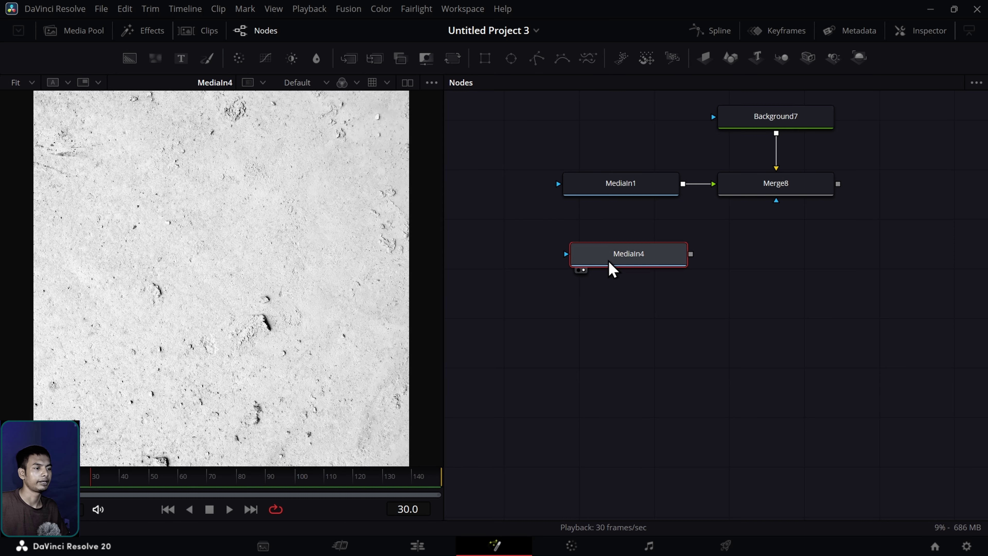
key("Delete")
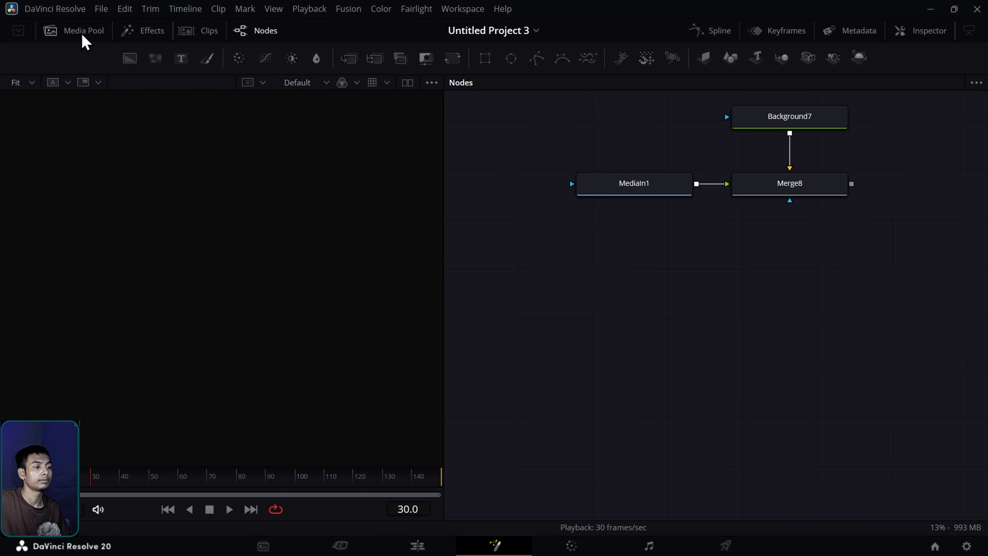
Step: Add the Wood_01 texture from the media pool below MediaIn1, show it in the viewer and close the media pool
left_click(82, 37)
left_click_drag(560, 261, 609, 272)
left_click(80, 37)
key("1")
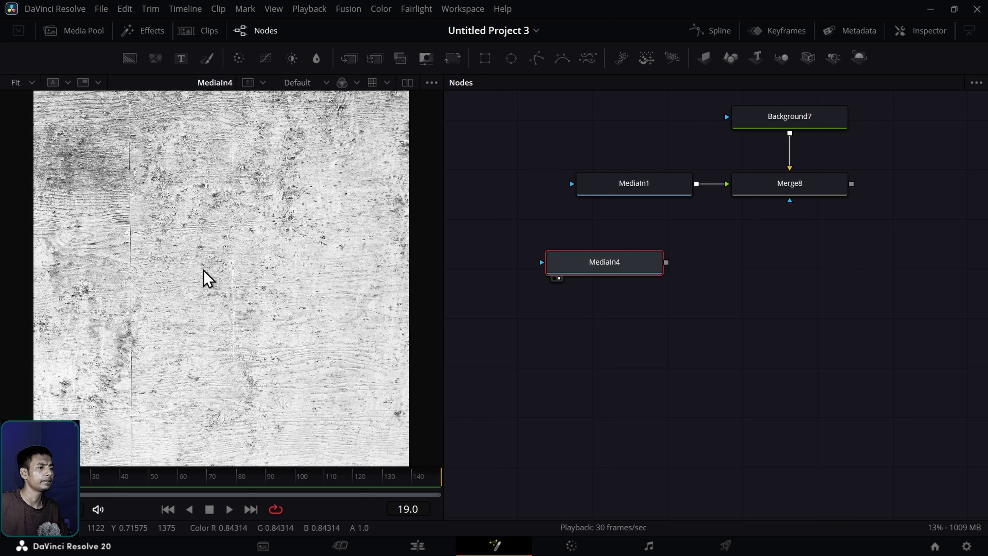
left_click_drag(620, 273, 550, 281)
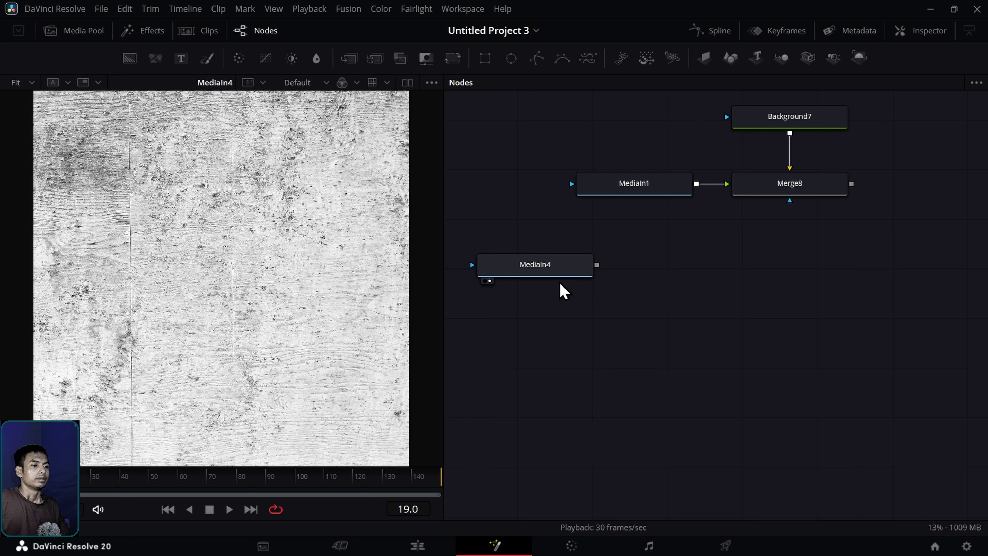
Step: Add a Color Corrector node and feed it with the MediaIn4 wood texture
left_click(564, 275)
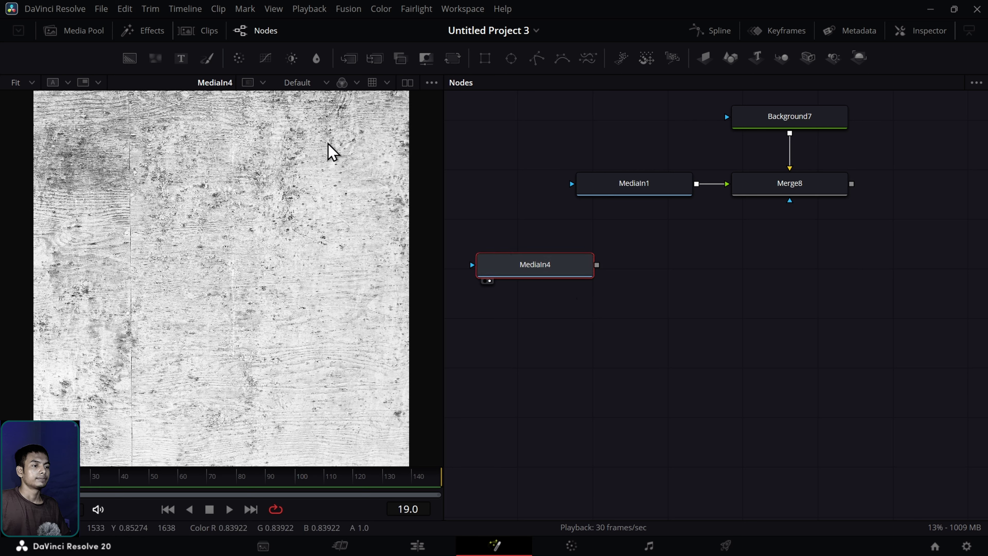
left_click_drag(239, 62, 700, 260)
left_click_drag(599, 268, 673, 270)
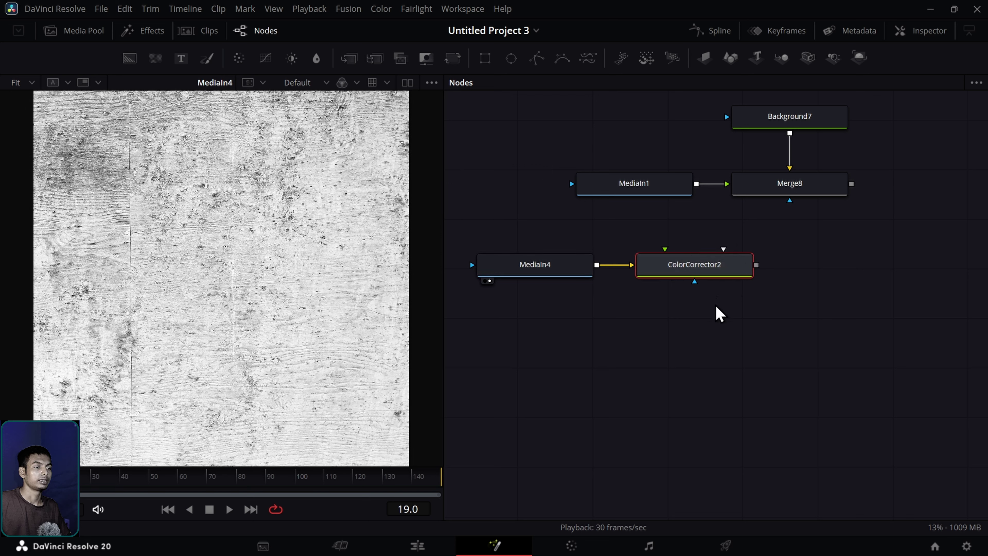
Step: Shift MediaIn4 and ColorCorrector2 aside, merge the corrected texture over Merge8 and show the new merge in the viewer
left_click_drag(718, 314, 543, 276)
left_click_drag(712, 271, 646, 273)
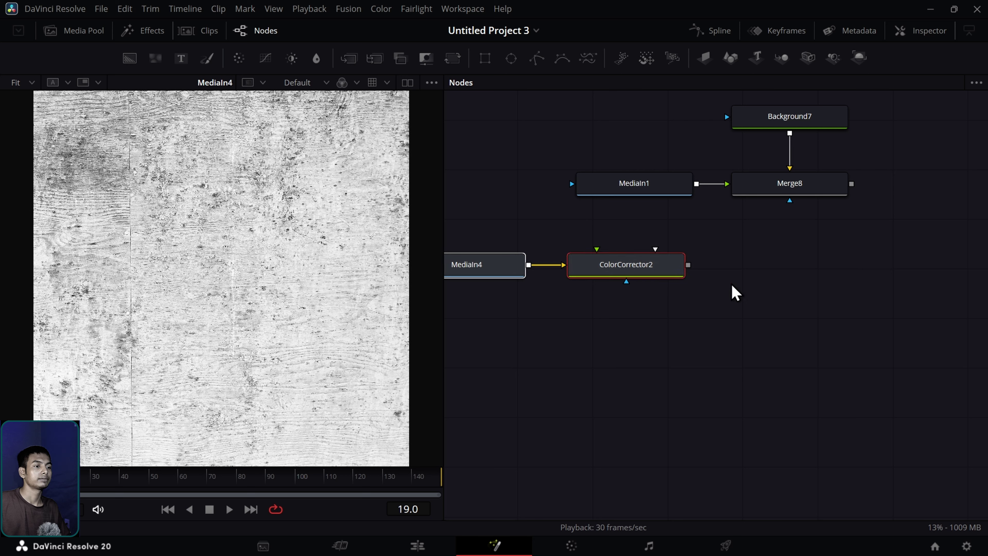
left_click(735, 293)
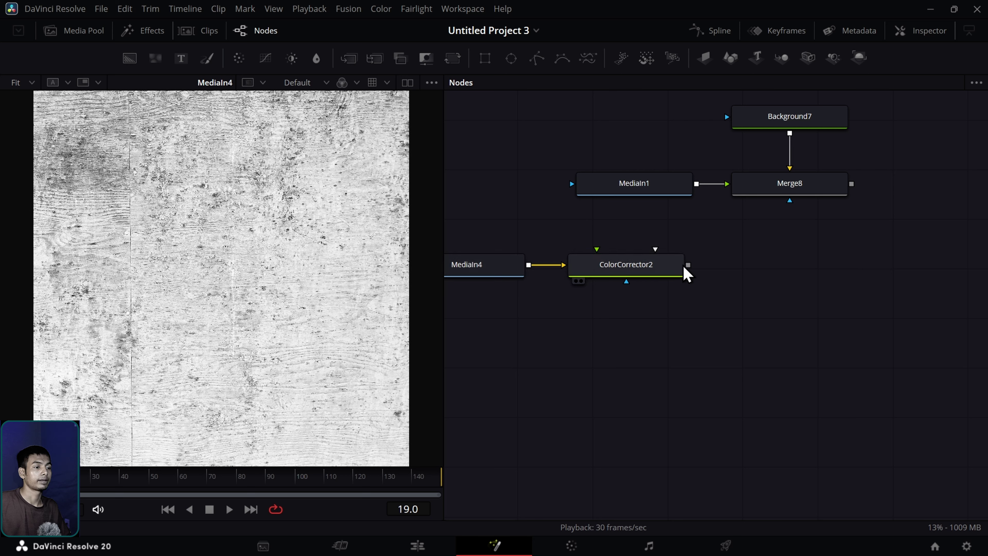
left_click_drag(689, 265, 851, 186)
left_click_drag(820, 271, 386, 305)
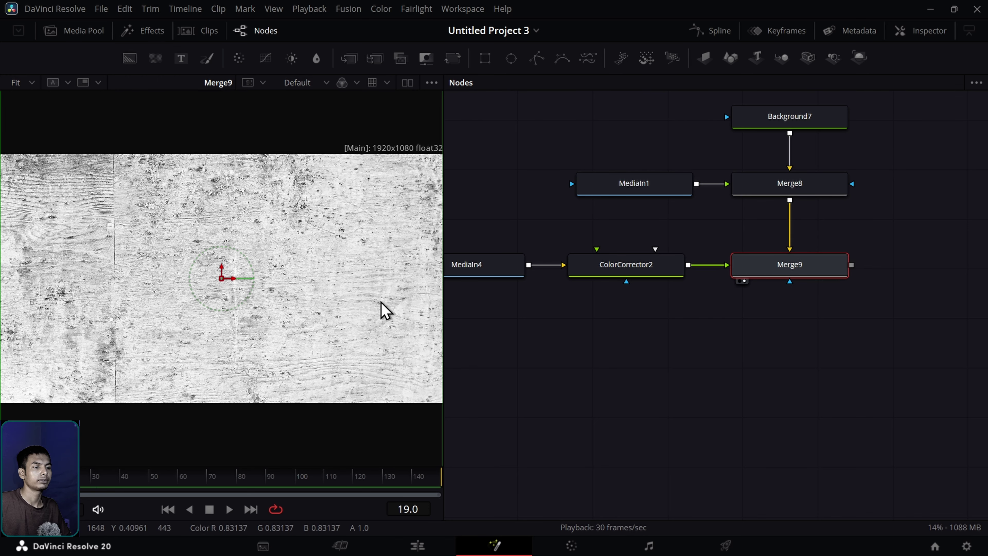
Step: Set ColorCorrector2's Gain to 1.25, Lift to 0.14, Contrast to 3.0, Gamma to 0.45 and Brightness to 0.02, and hide the Inspector
double_click(638, 269)
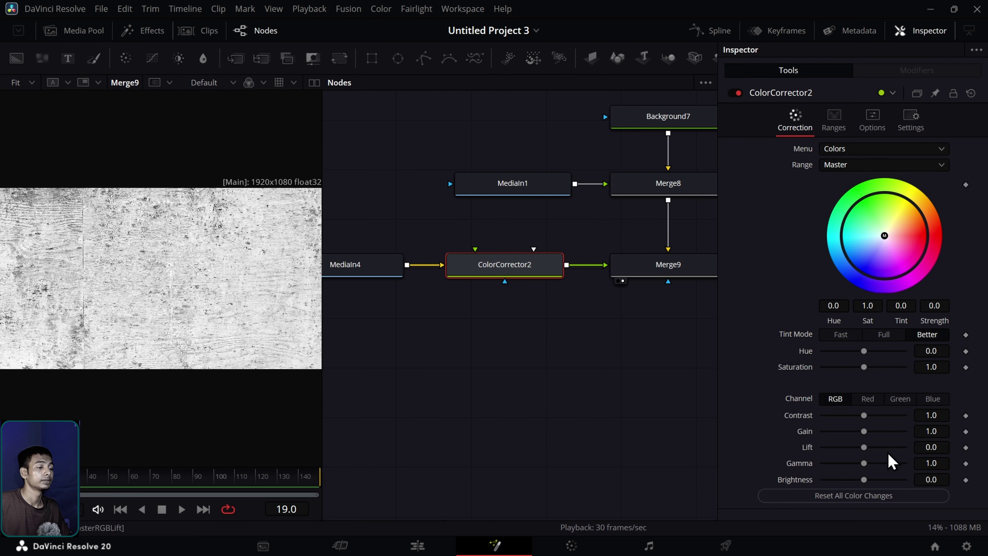
mouse_move(868, 449)
left_mouse_down()
mouse_move(905, 452)
mouse_move(868, 459)
mouse_move(880, 444)
mouse_move(868, 444)
left_mouse_up()
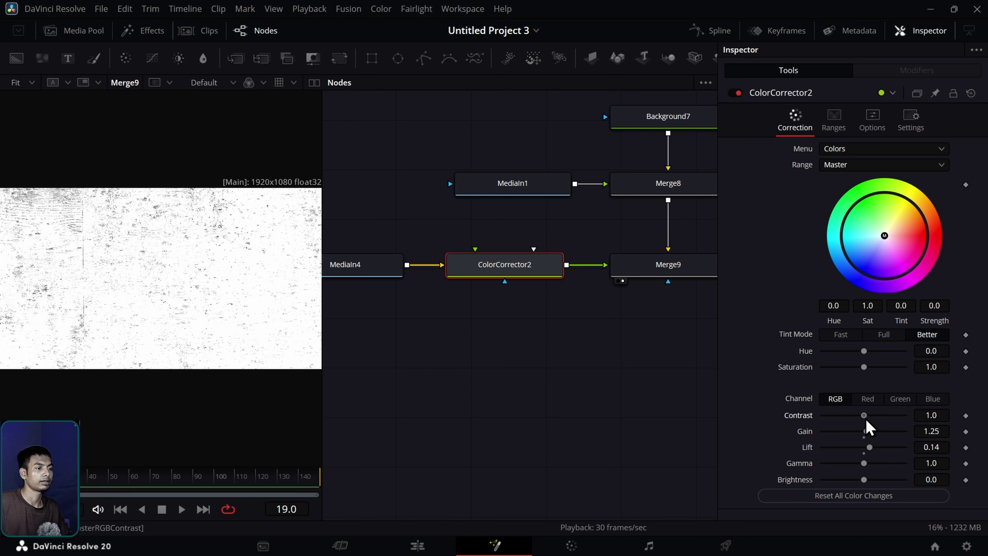
left_click_drag(866, 421, 907, 425)
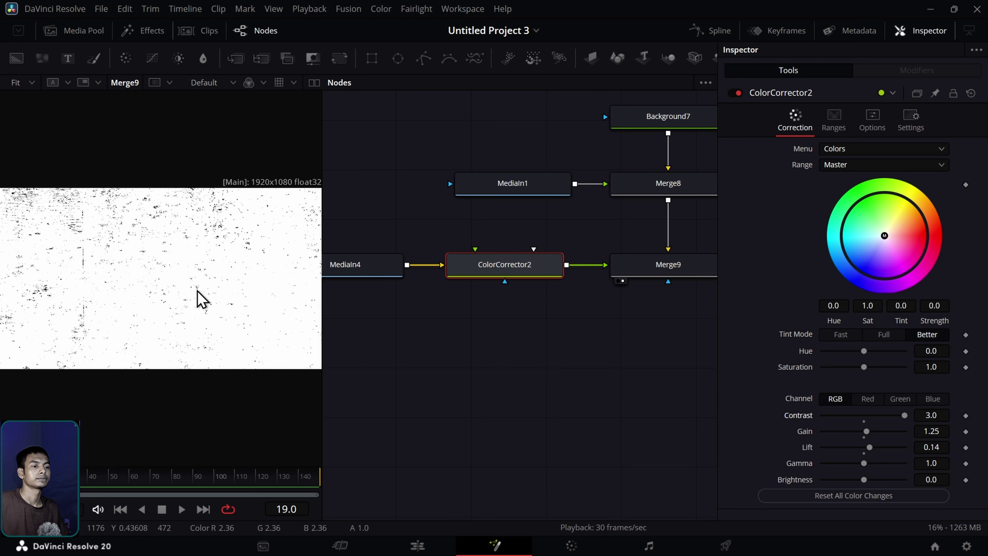
scroll(201, 298, "up", 2)
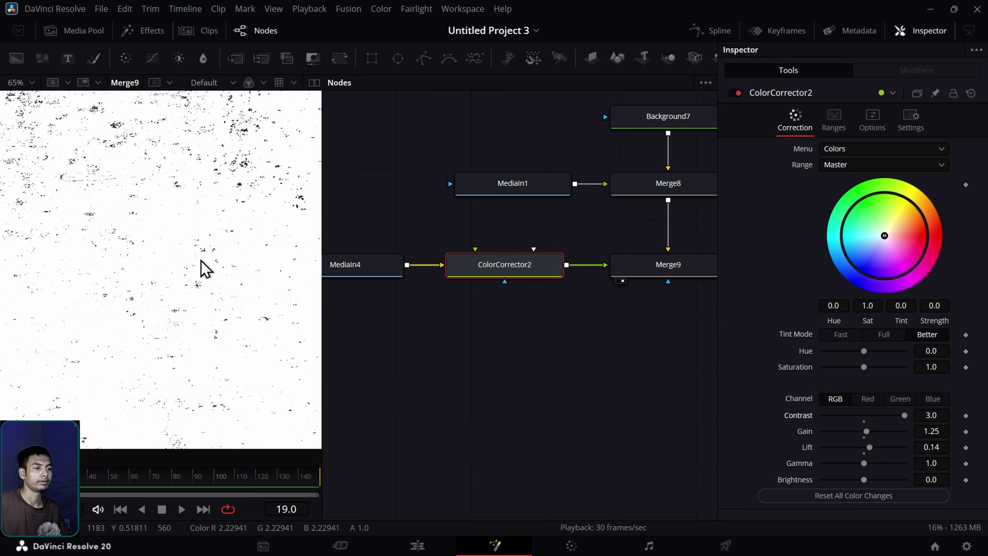
scroll(215, 270, "down", 3)
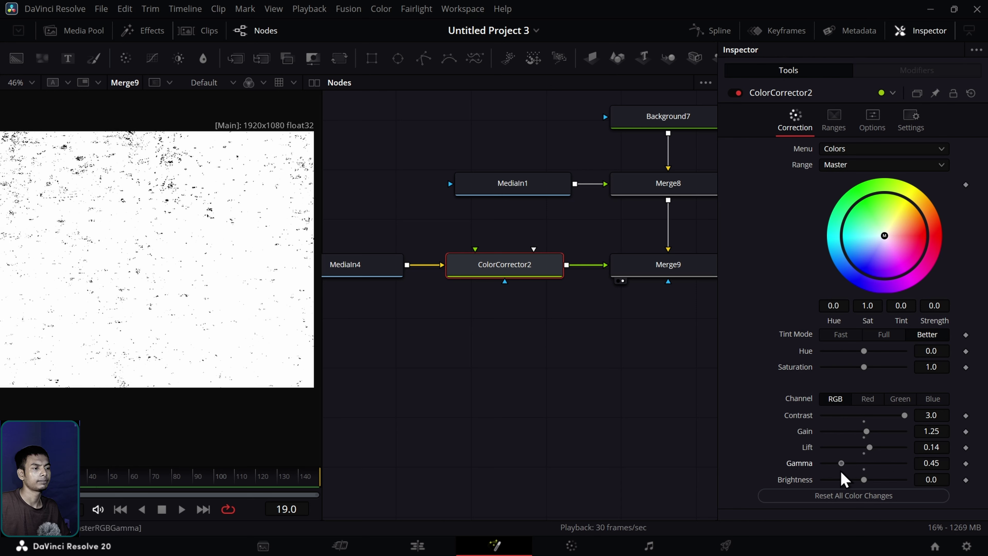
mouse_move(868, 486)
left_mouse_down()
mouse_move(889, 487)
mouse_move(858, 495)
left_mouse_up()
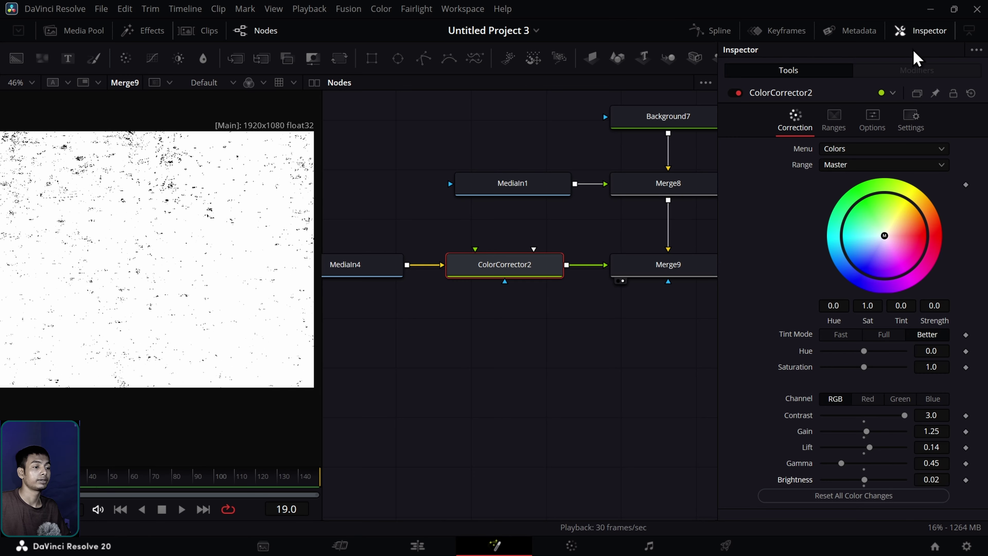
left_click(922, 30)
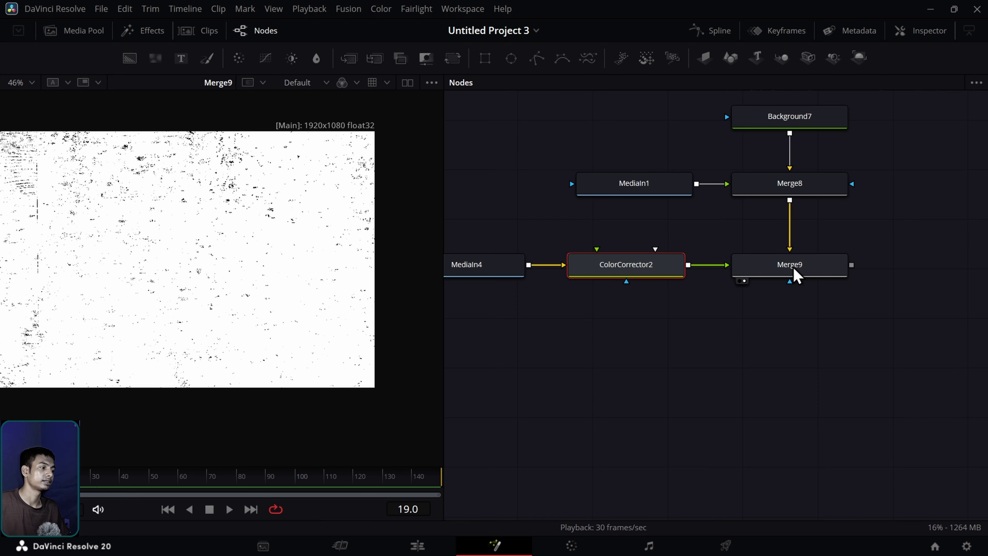
Step: Show Merge8 in the viewer, make room beside MediaIn1 and insert a Transform node between MediaIn1 and Merge8
scroll(274, 272, "down", 2)
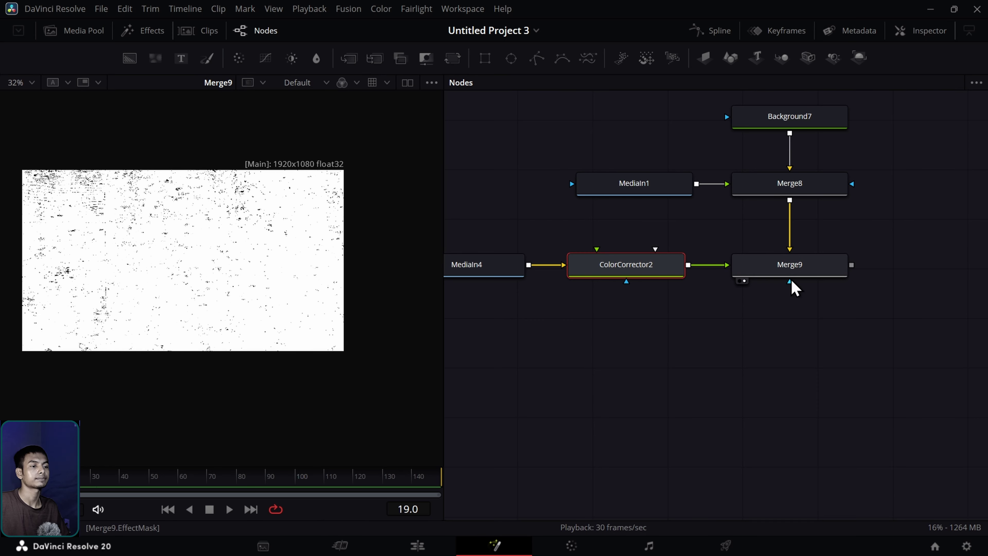
left_click(800, 187)
key("1")
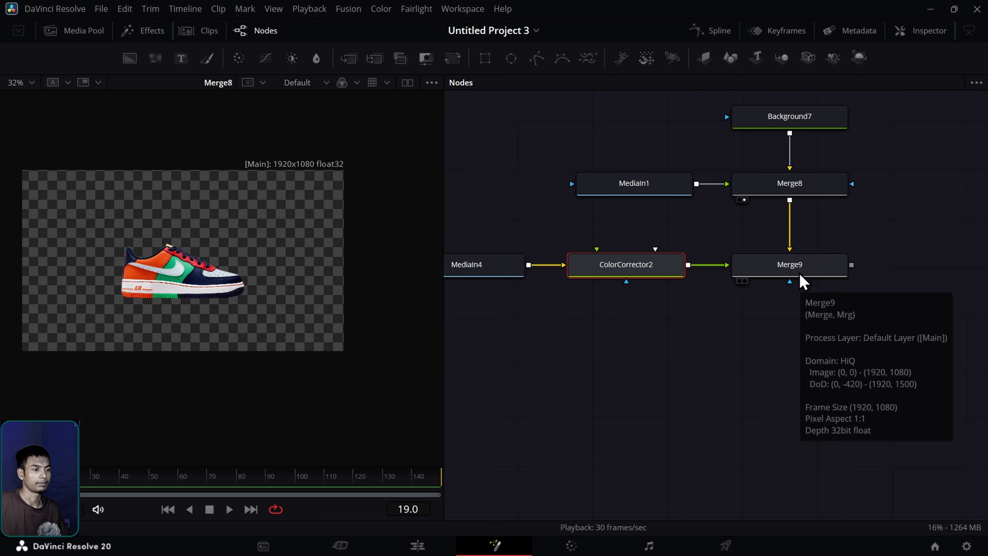
left_click_drag(664, 198, 557, 201)
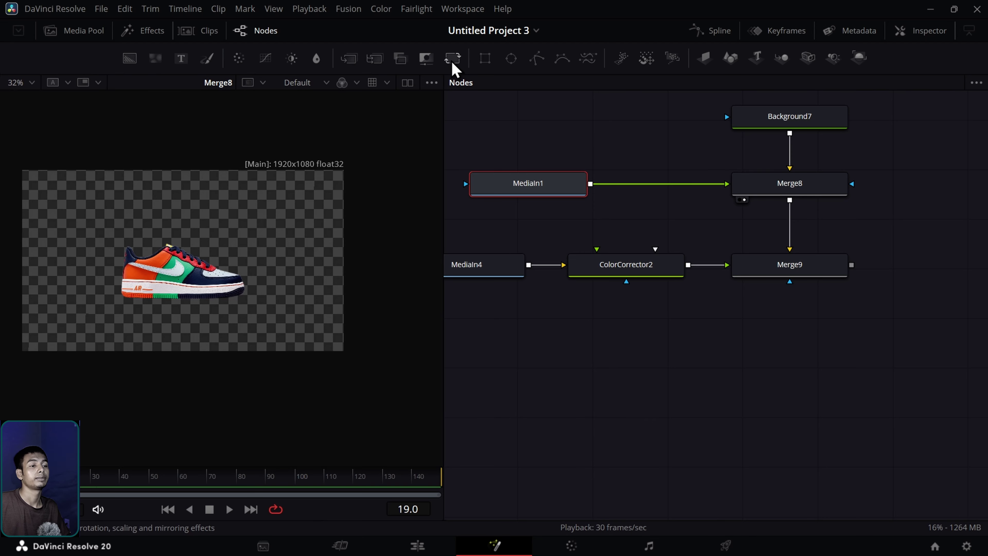
left_click_drag(453, 60, 677, 194)
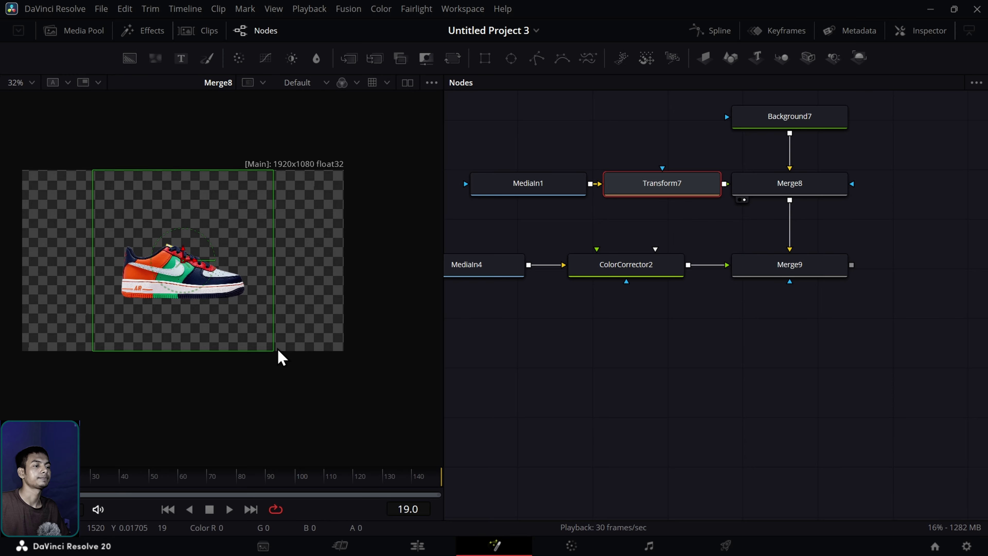
Step: Enlarge the sneaker with Transform7's on-screen frame and raise it slightly above the middle of the canvas
left_click_drag(277, 357, 325, 386)
left_click_drag(183, 261, 183, 232)
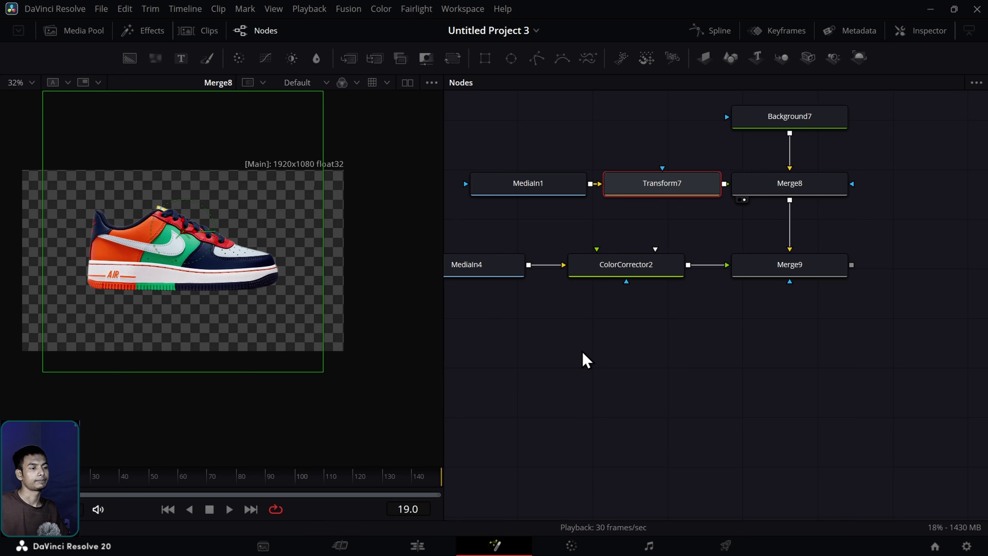
left_click(602, 362)
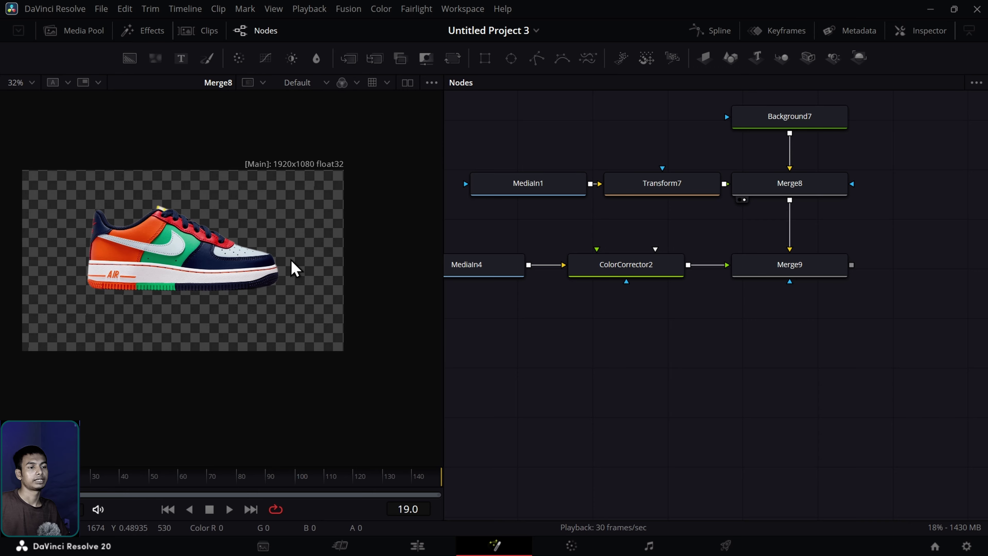
Step: Show the viewer guides and nudge the sneaker with Transform7 to centre it against them
right_click(286, 254)
mouse_move(334, 303)
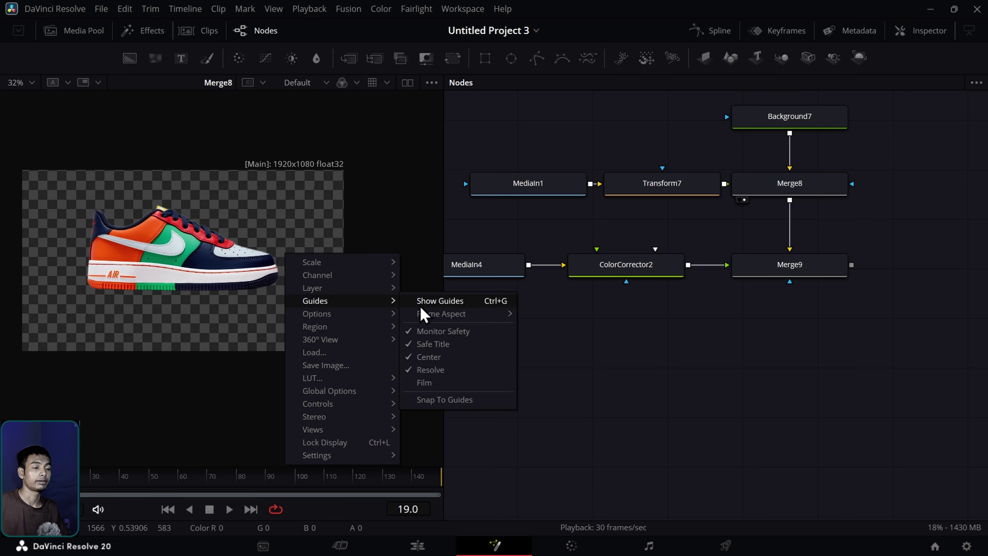
left_click(442, 303)
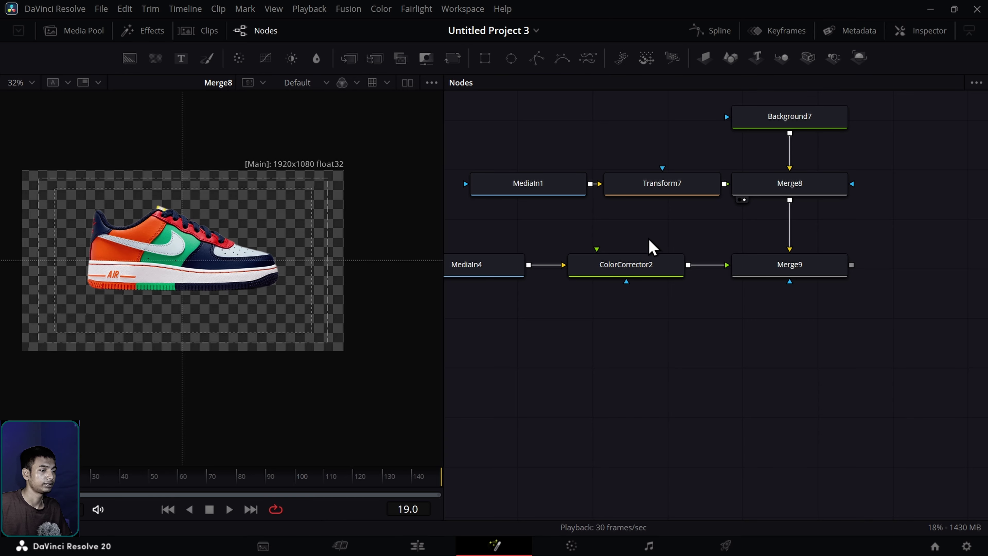
left_click(661, 192)
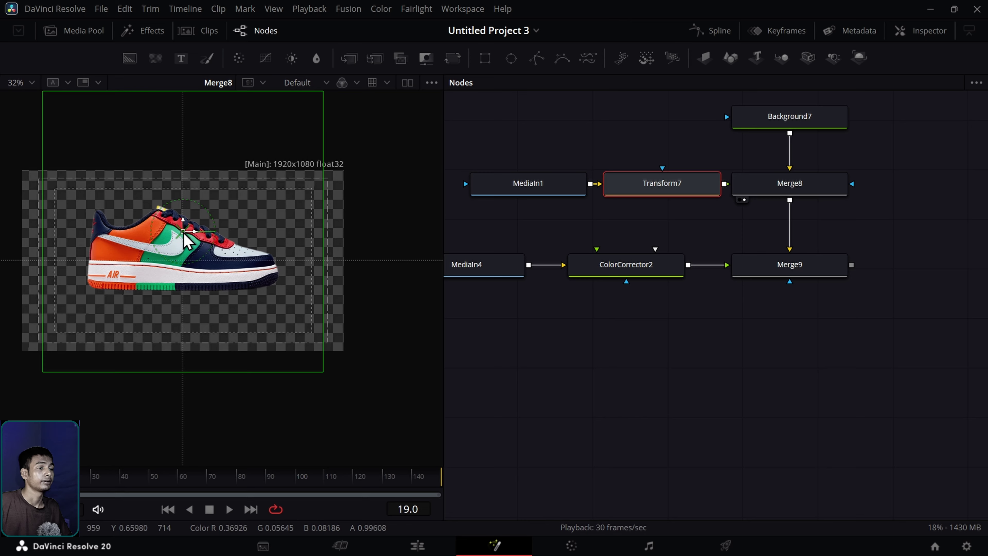
left_click_drag(183, 233, 188, 231)
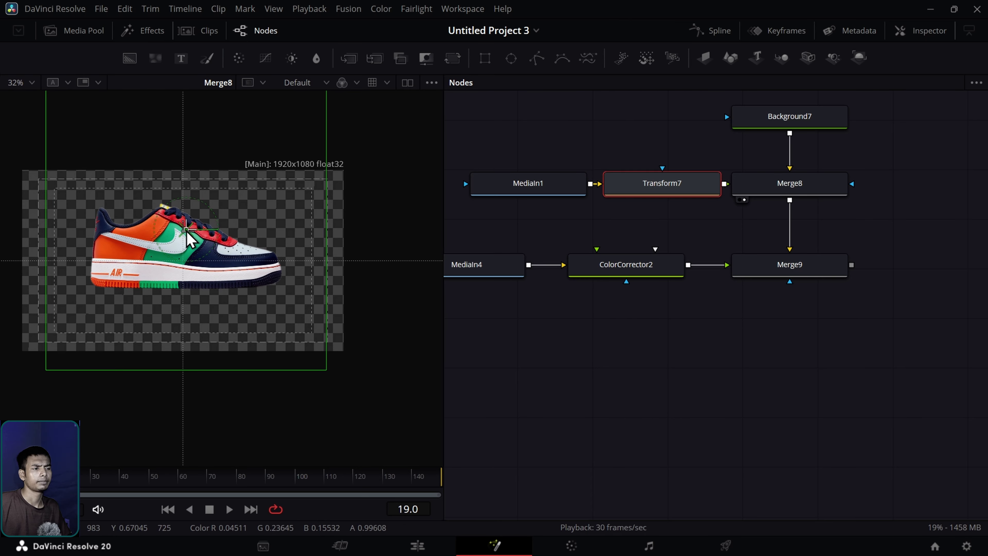
left_click(747, 407)
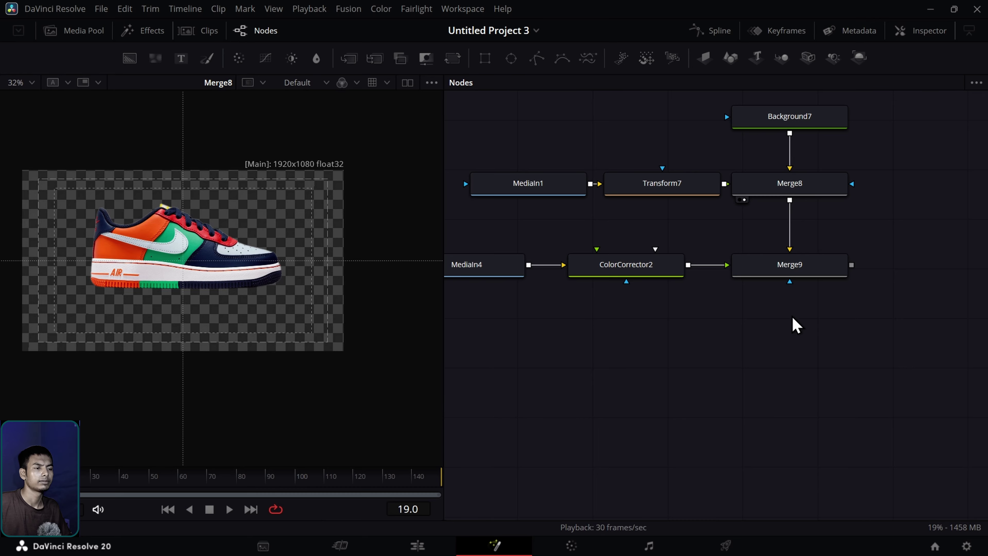
Step: Show Merge9 in the viewer, set its Apply Mode to Darker Color and hide the Inspector
left_click_drag(805, 274, 202, 260)
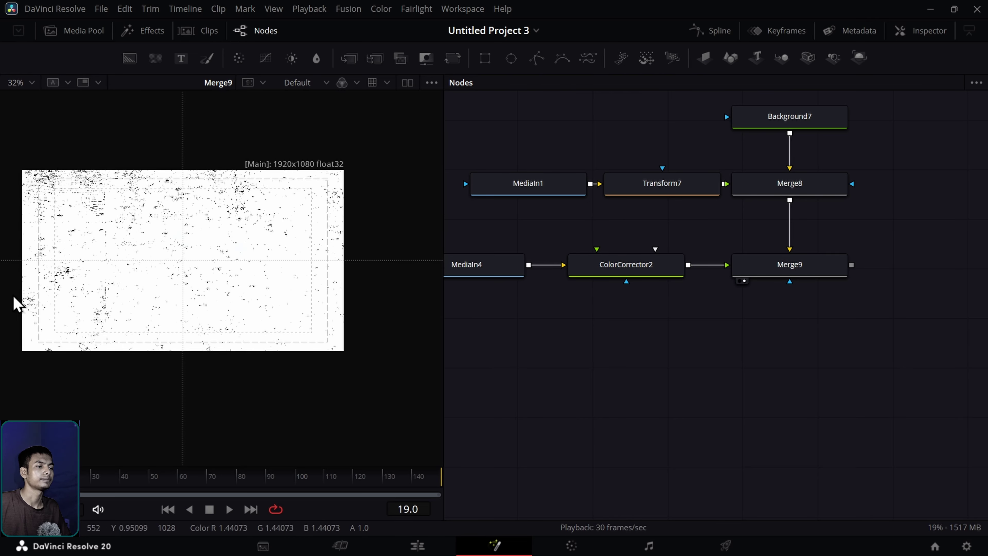
double_click(821, 269)
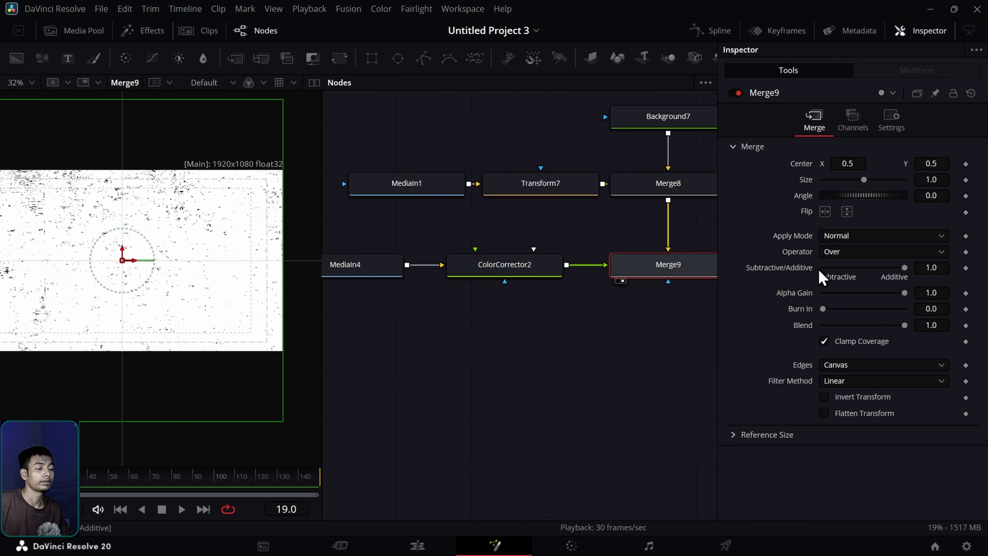
left_click(876, 237)
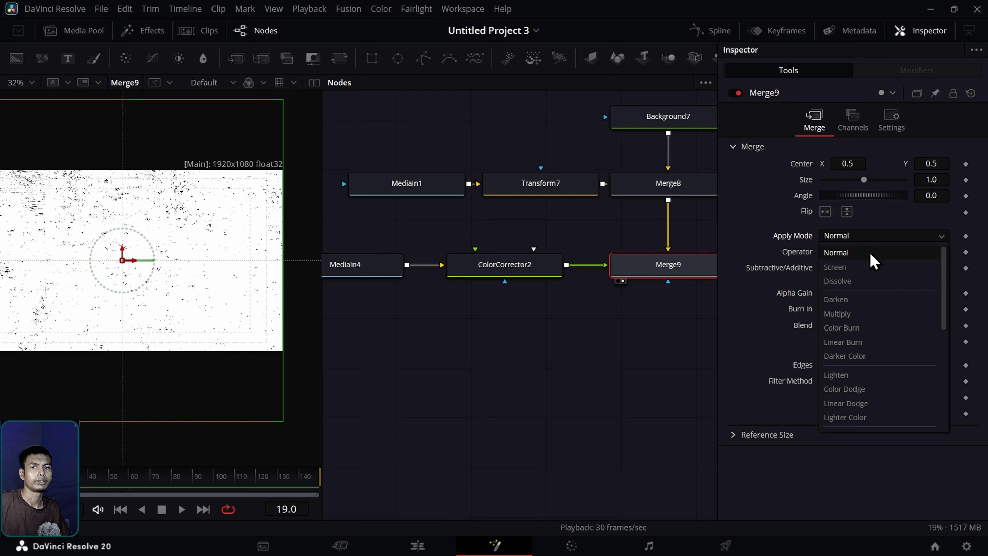
left_click(860, 361)
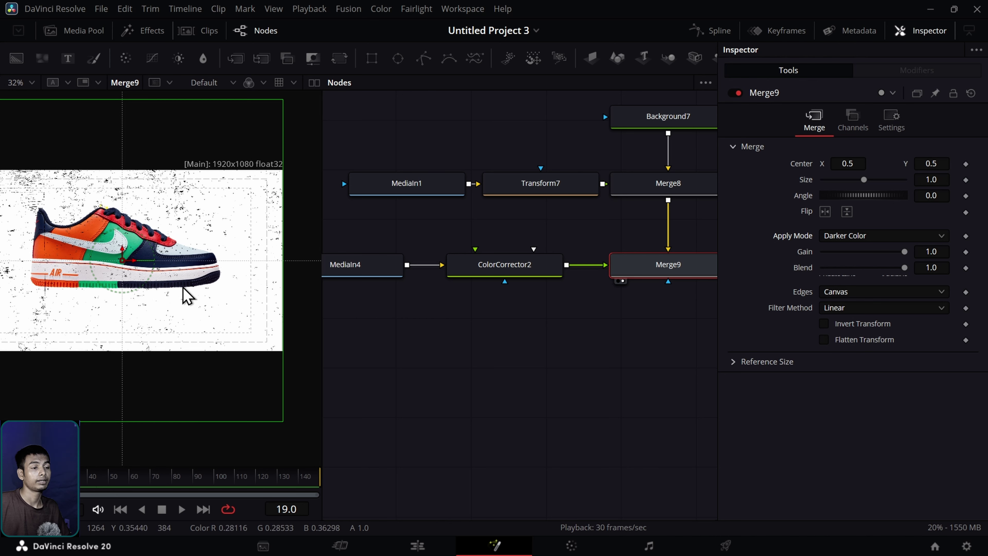
left_click_drag(563, 353, 657, 343)
left_click(923, 32)
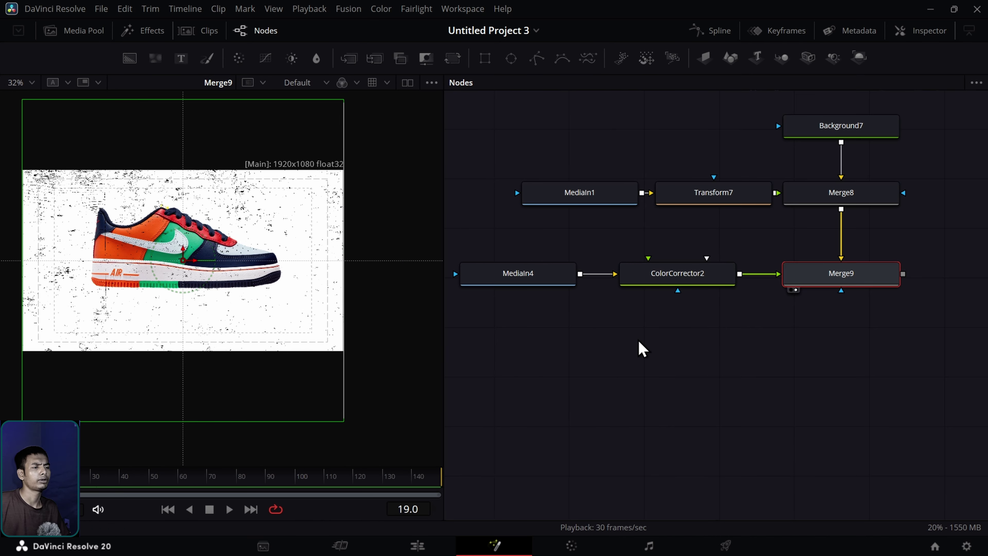
scroll(640, 347, "down", 2)
left_click_drag(582, 329, 634, 334)
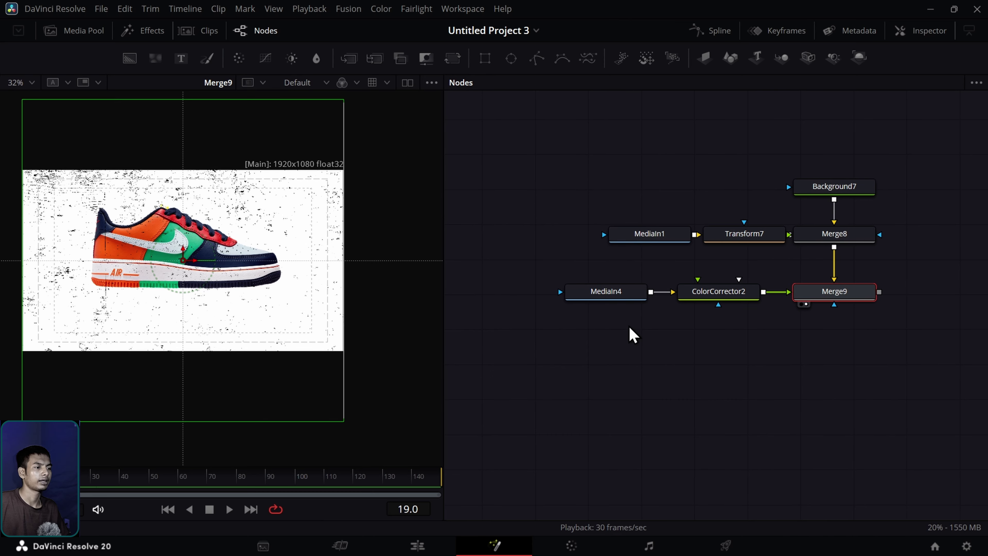
left_click(752, 303)
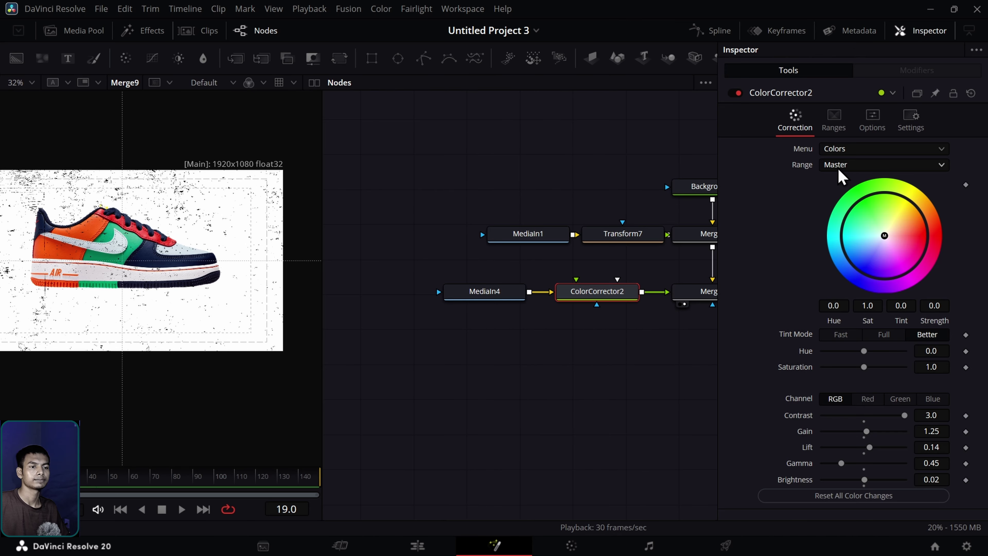
left_click(836, 128)
left_click(869, 125)
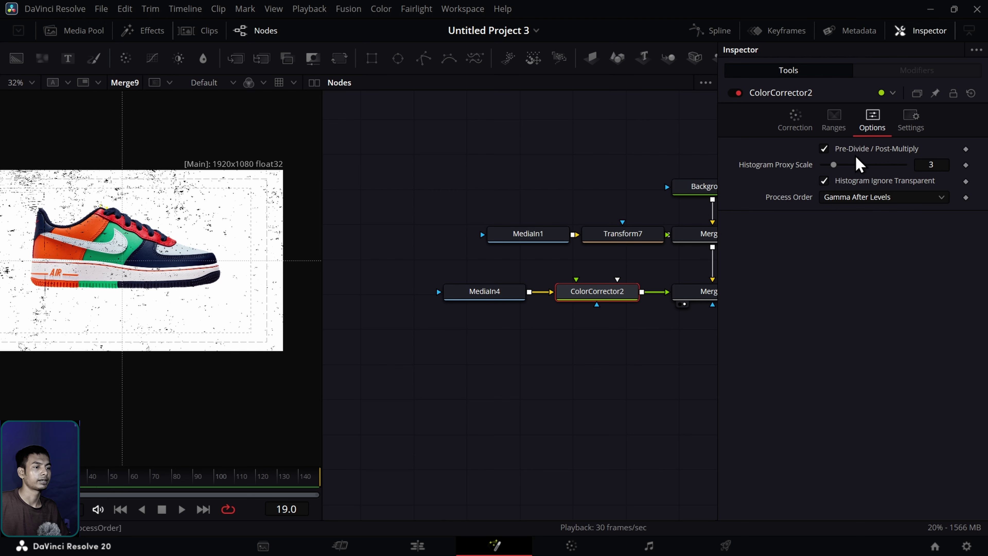
left_click(910, 35)
left_click(724, 354)
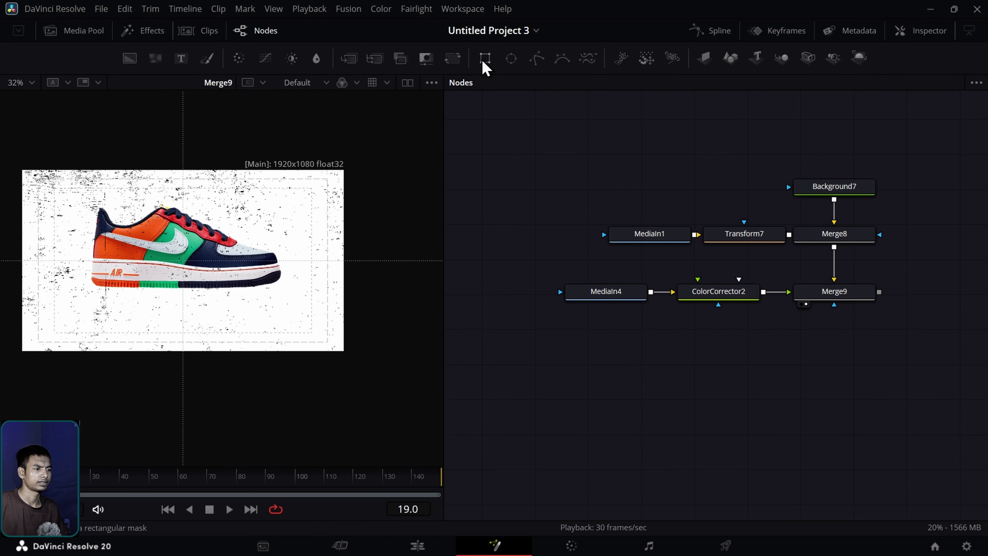
Step: Add a Polygon mask node and connect it to the mask input of the MediaIn4 wood texture
left_click_drag(535, 60, 521, 300)
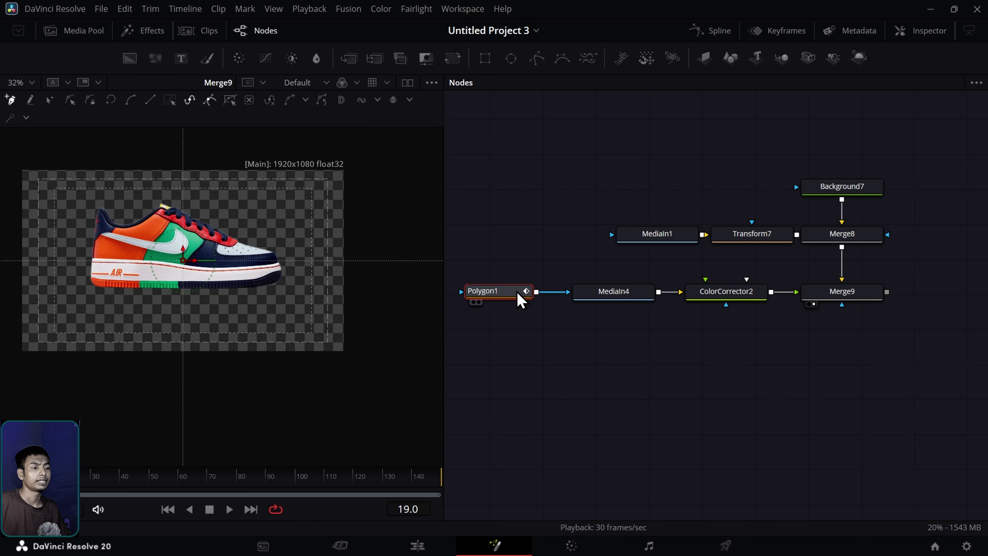
left_click(531, 328)
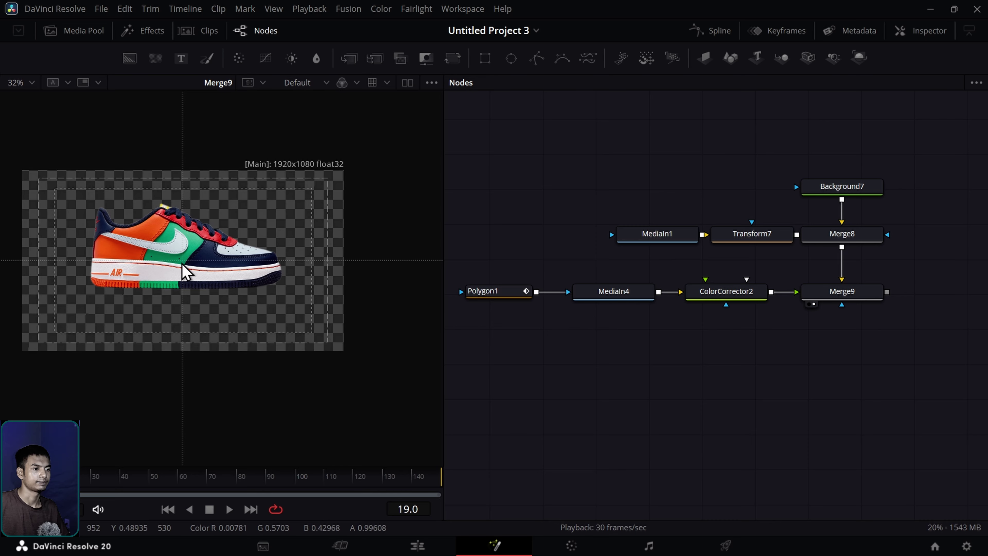
scroll(185, 273, "up", 3)
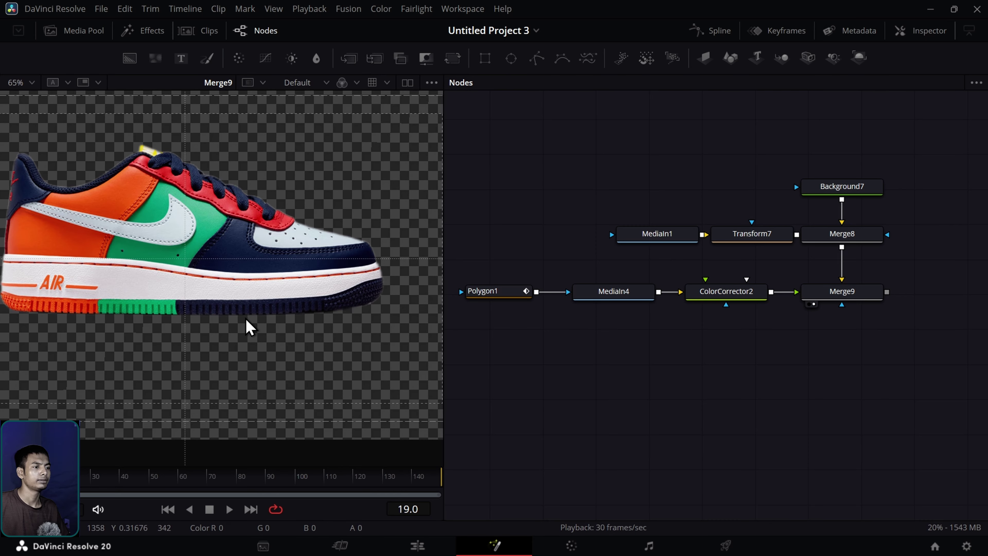
scroll(654, 363, "down", 2)
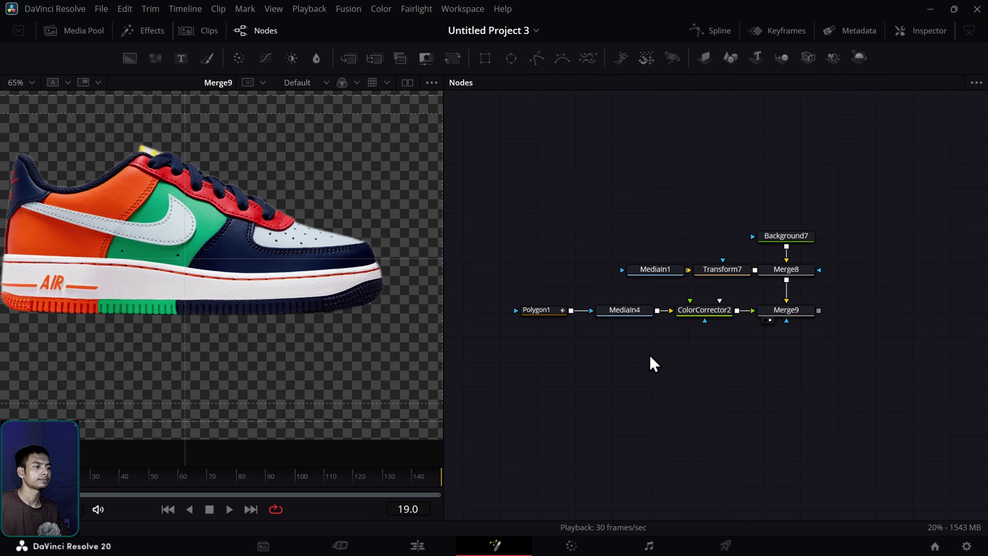
scroll(313, 287, "down", 2)
scroll(656, 331, "up", 2)
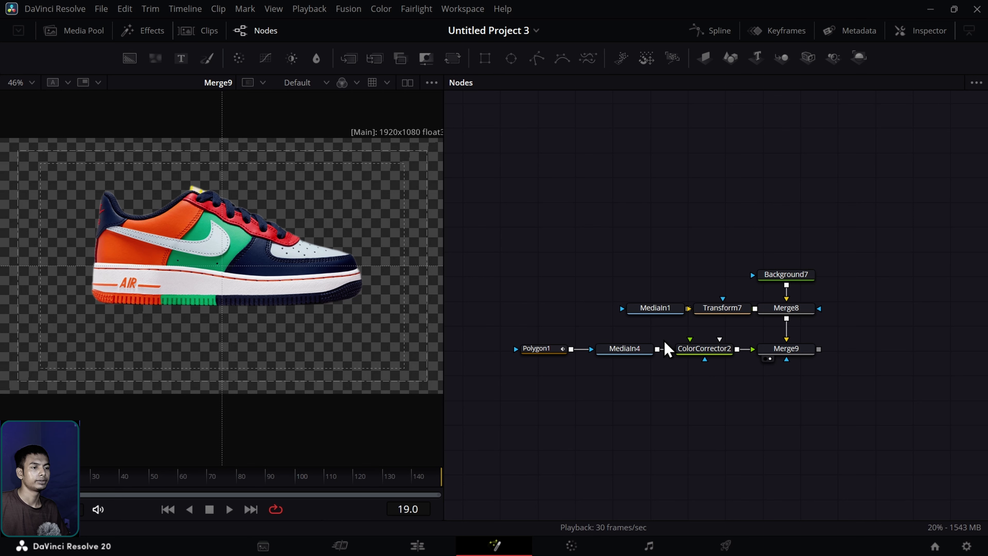
scroll(666, 345, "up", 2)
scroll(731, 342, "down", 3)
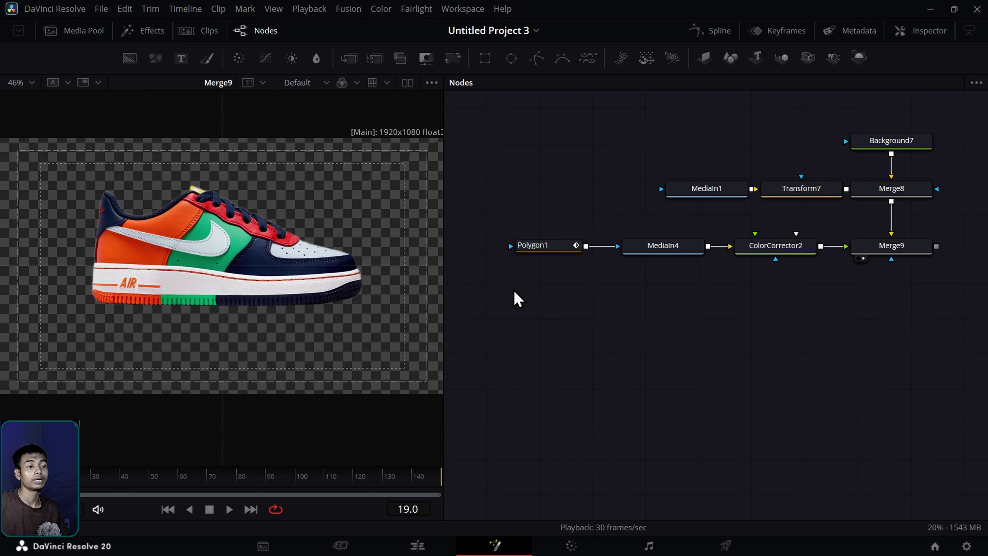
Step: Trace a closed Polygon1 mask around the sneaker's outline, from the laces over the toe, sole, heel and tongue
left_click(550, 250)
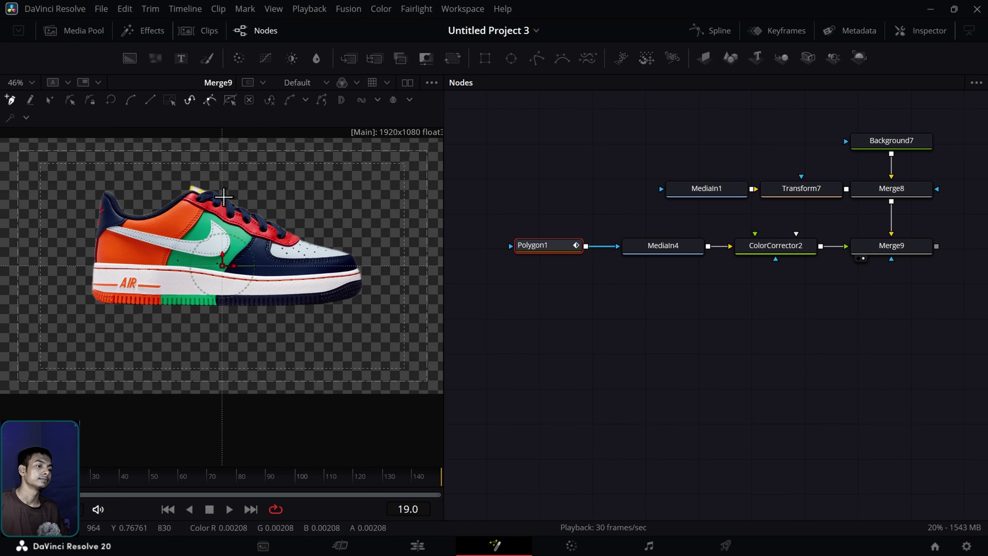
left_click(252, 215)
left_click(262, 220)
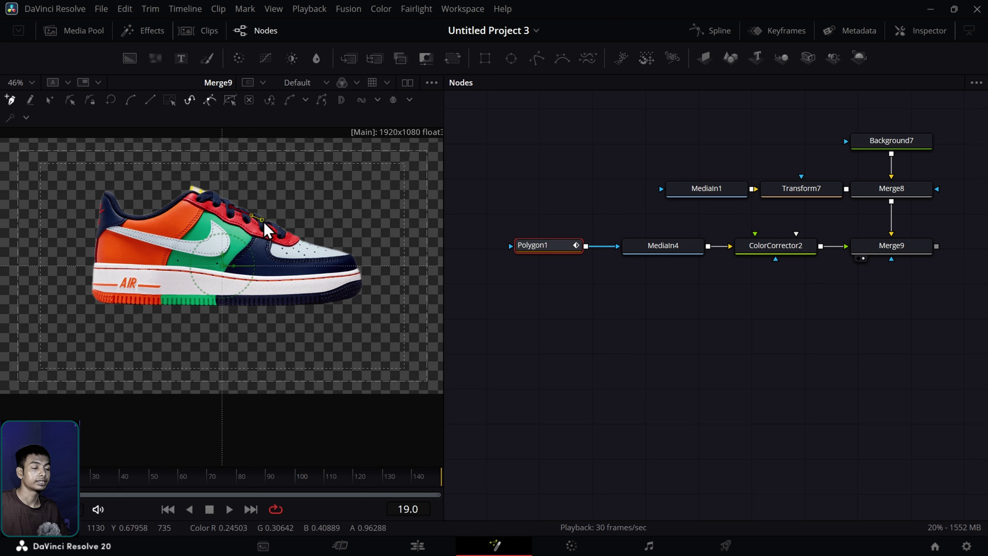
left_click(311, 244)
left_click(325, 248)
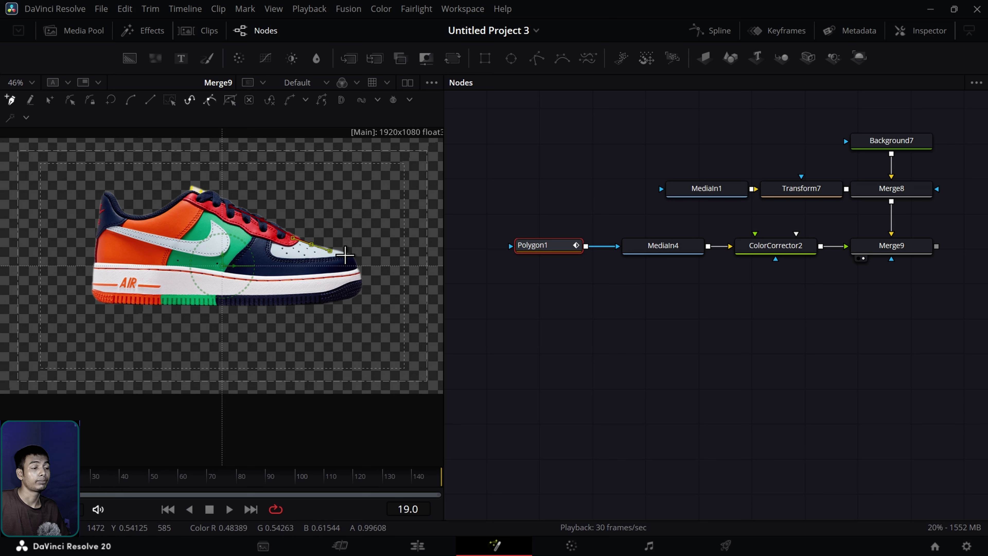
left_click(345, 255)
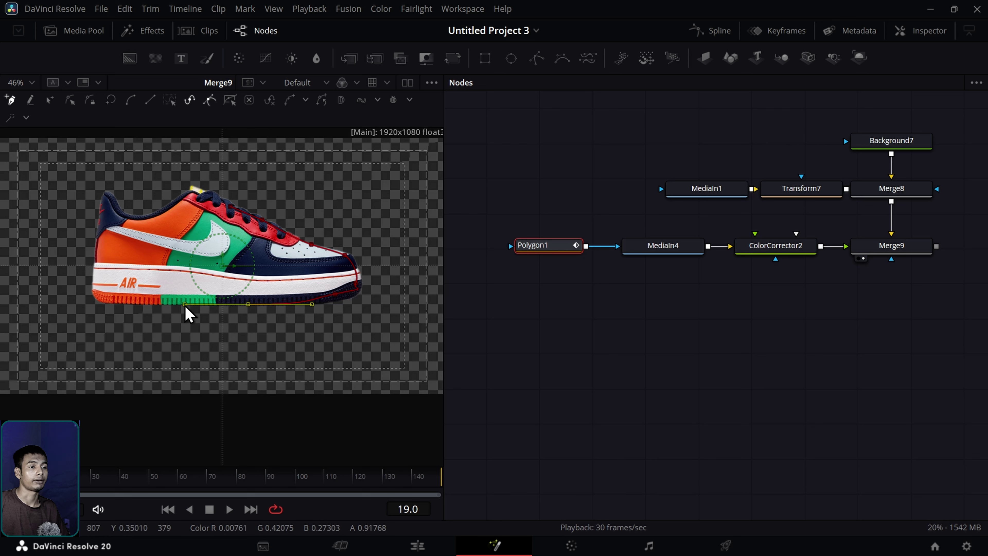
left_click(116, 303)
left_click(93, 280)
left_click(99, 195)
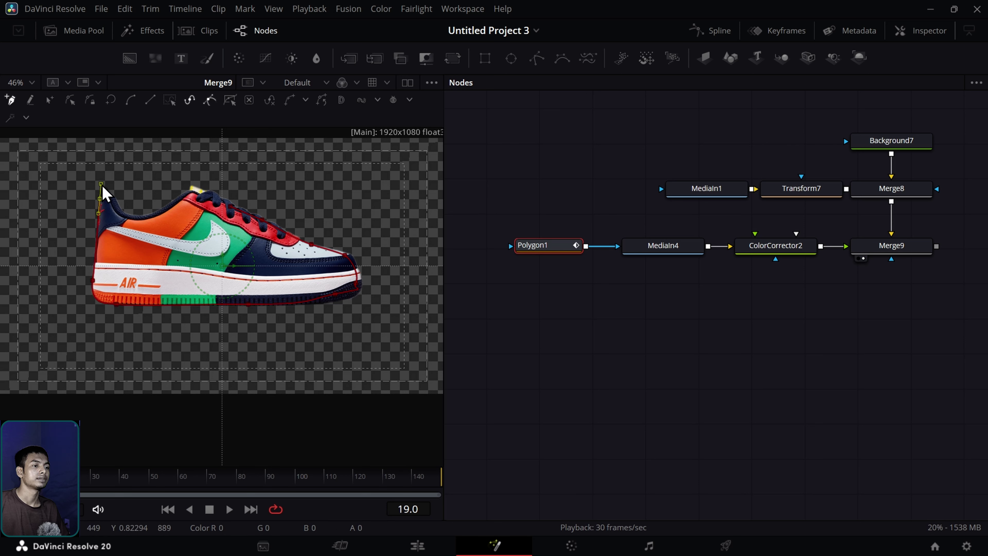
left_click(112, 187)
left_click(180, 196)
left_click(191, 190)
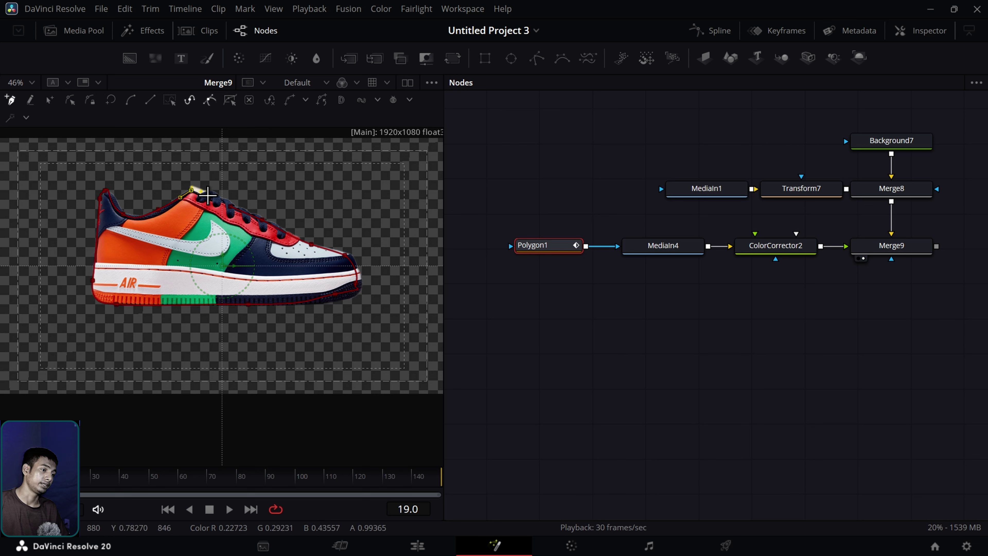
left_click(230, 205)
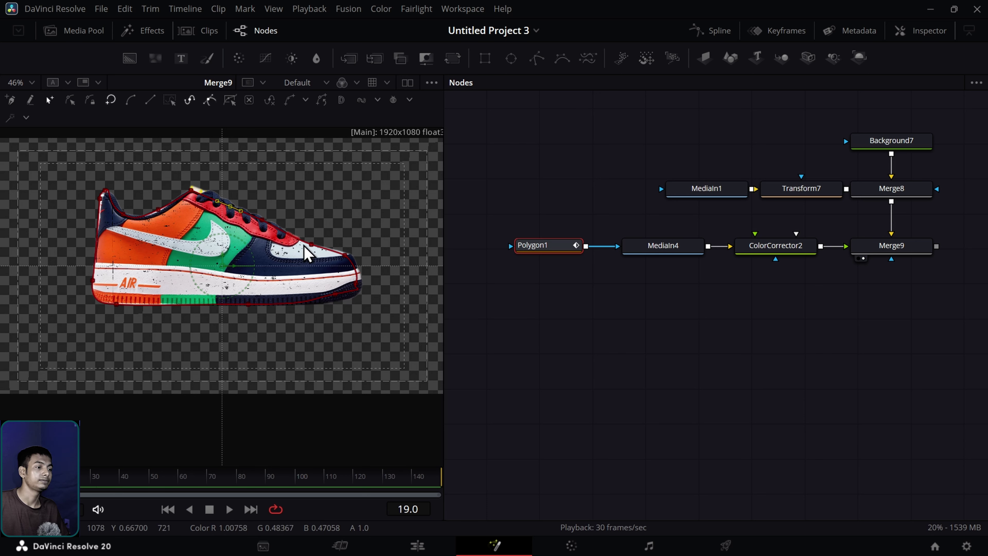
Step: Adjust Polygon1's points at the heel, collar and sole to fit the sneaker's edge, and show Merge9 in the viewer
left_click(532, 306)
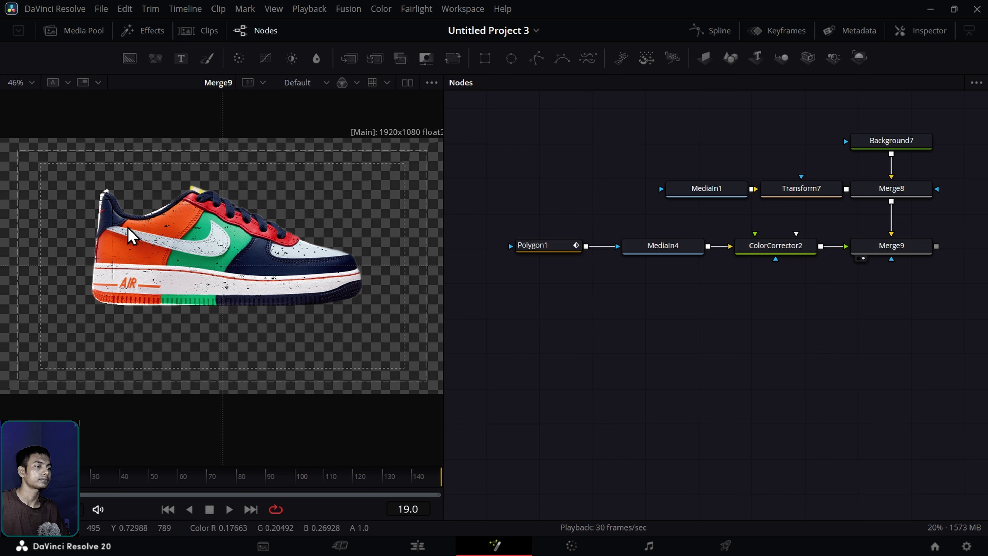
left_click(556, 251)
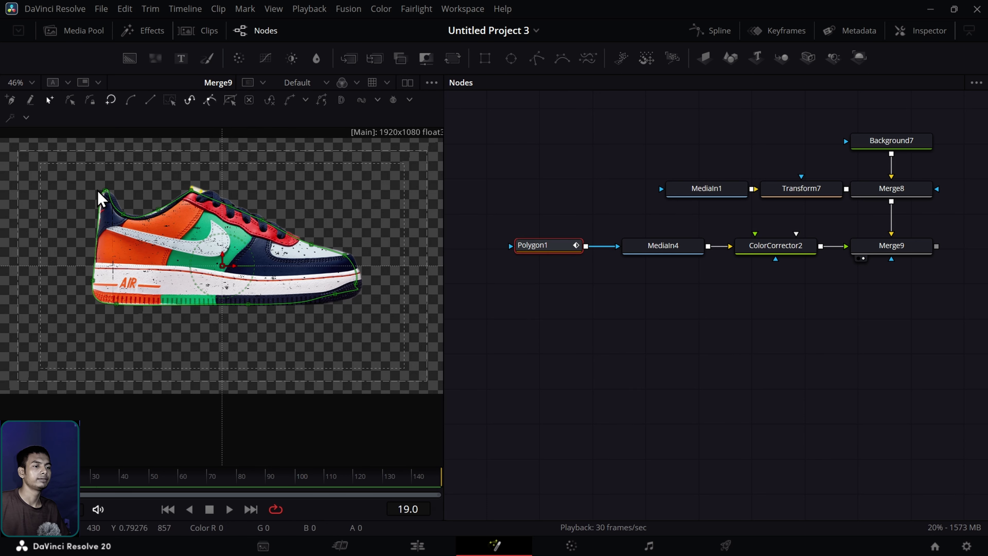
left_click_drag(105, 191, 161, 213)
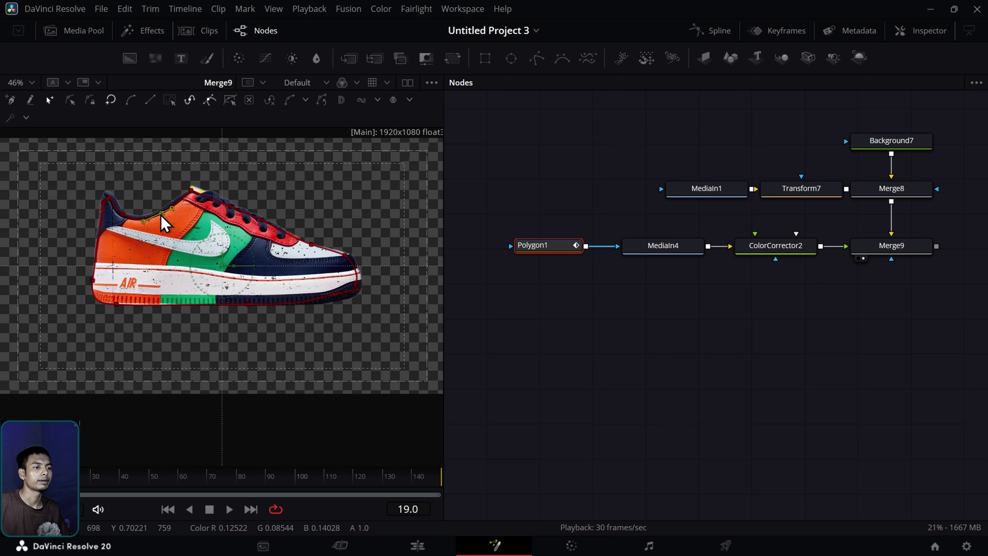
left_click(248, 304)
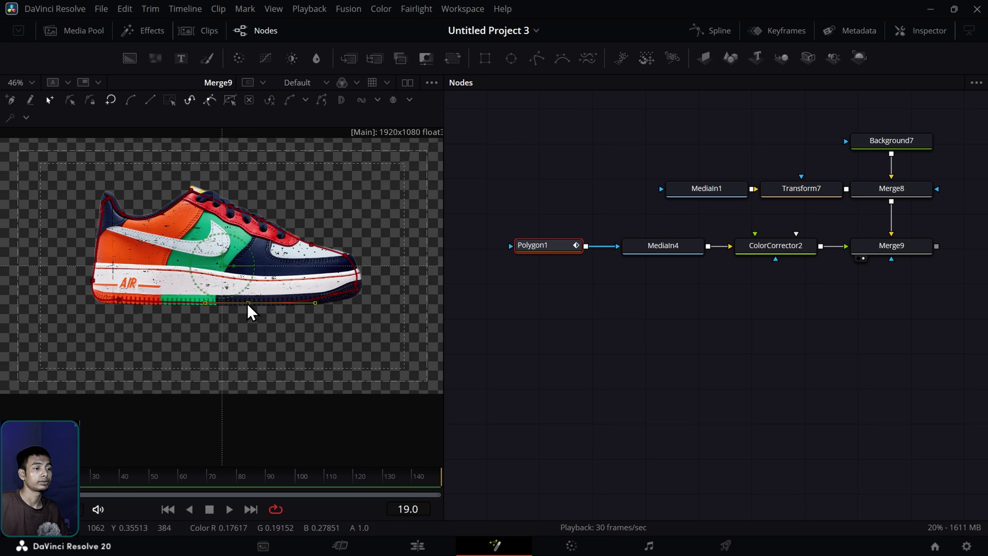
left_click(478, 354)
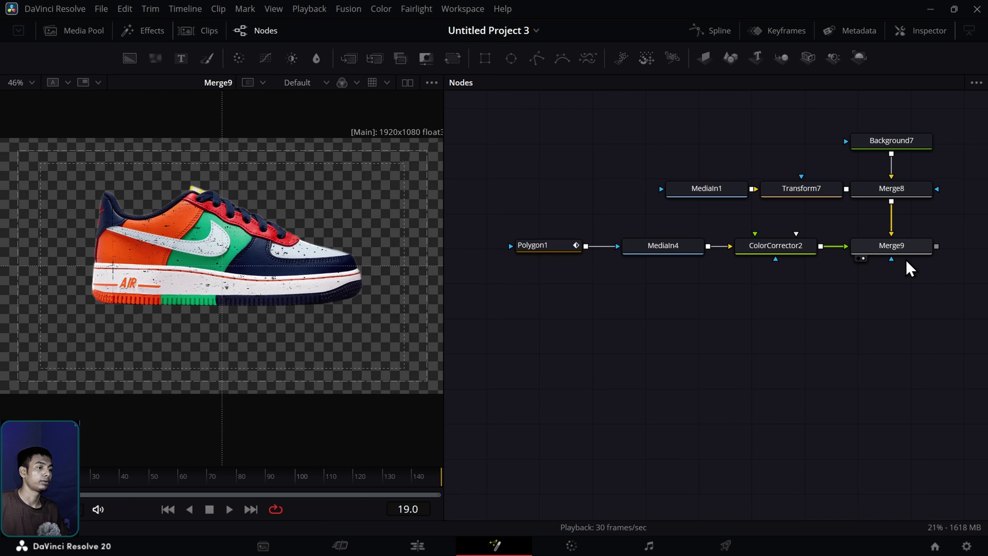
left_click_drag(895, 251, 312, 248)
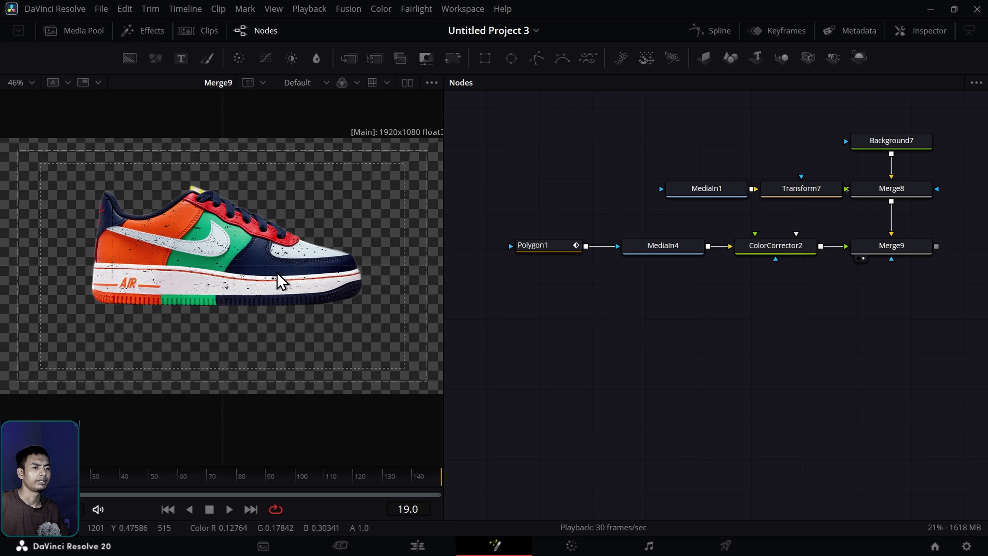
Step: Add a Brightness Contrast node below Merge9, connect Merge9's output to it and show it in the viewer
scroll(260, 280, "up", 2)
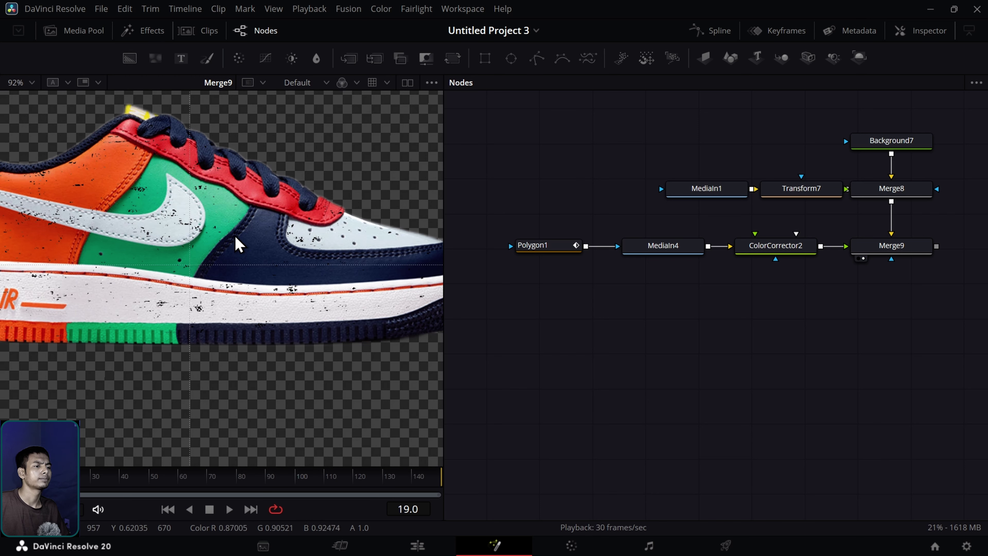
scroll(335, 283, "down", 1)
scroll(336, 284, "down", 1)
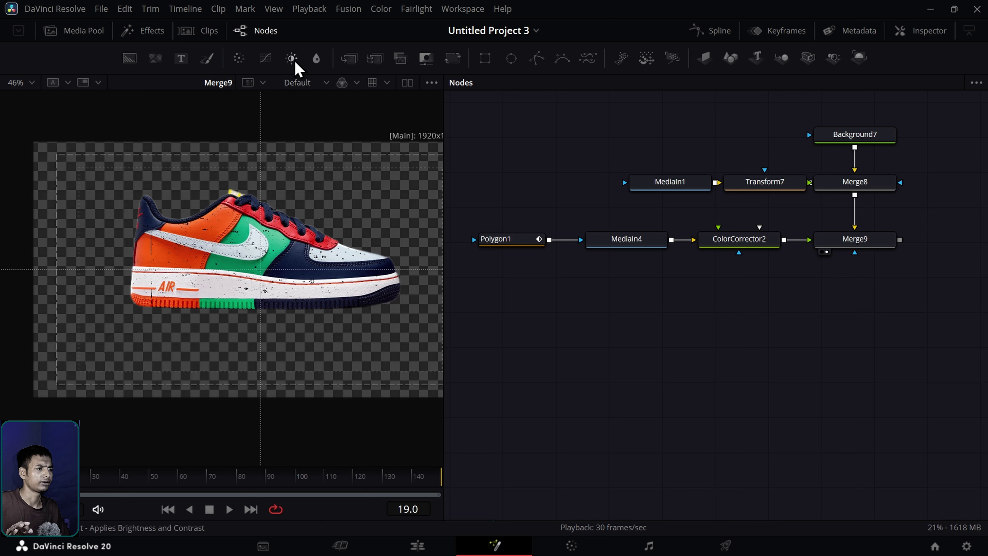
left_click_drag(295, 63, 866, 305)
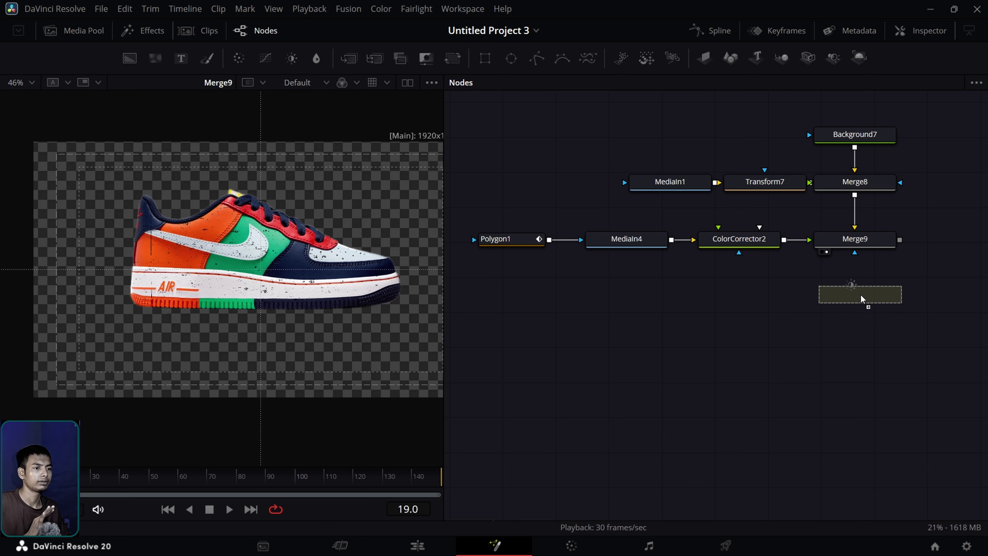
left_click_drag(900, 240, 814, 296)
left_click_drag(875, 307, 857, 304)
left_click_drag(793, 295, 331, 274)
Step: Set BrightnessContrast1's Gain to 1.305, compare the sneaker with the node off and on, and hide the Inspector
double_click(856, 291)
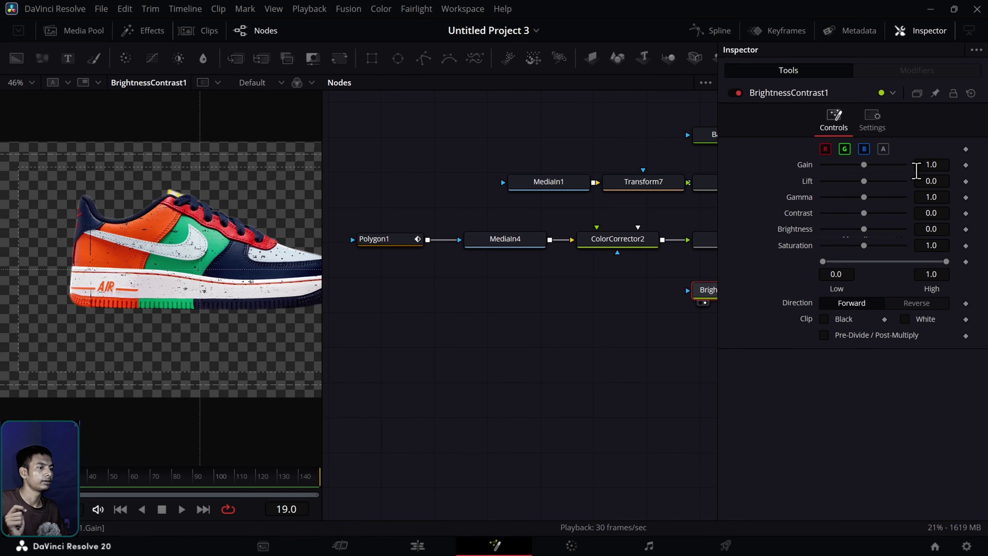
left_click_drag(932, 165, 920, 143)
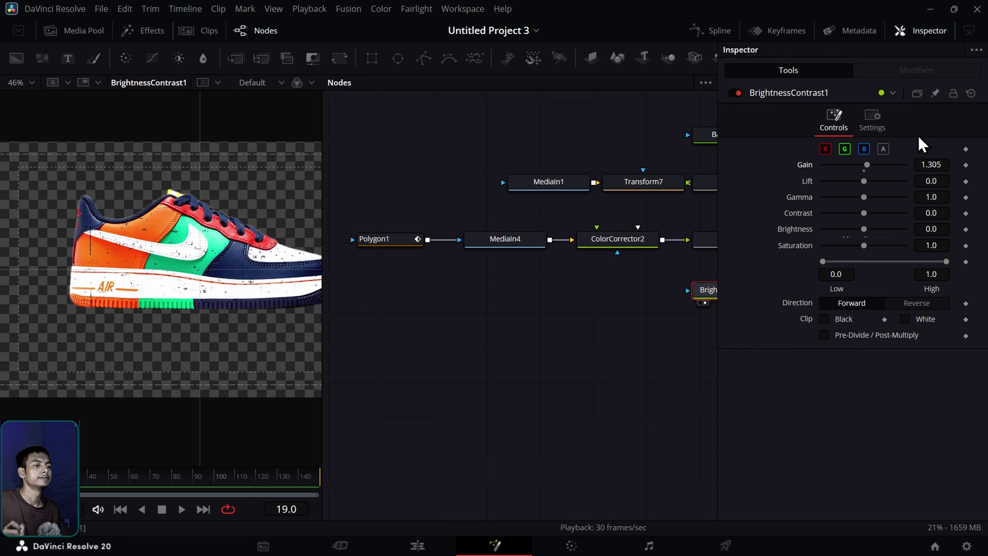
left_click(739, 93)
left_click(738, 93)
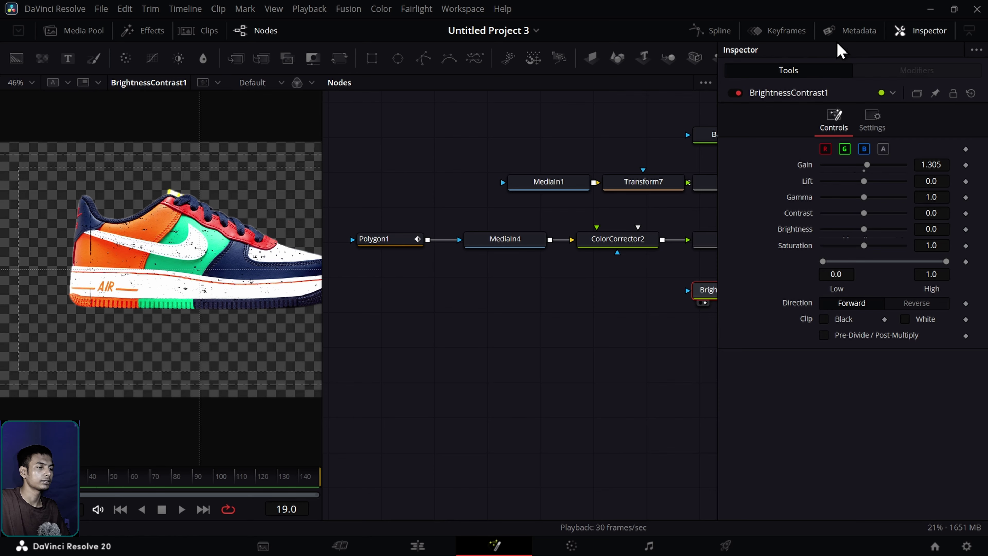
left_click(930, 31)
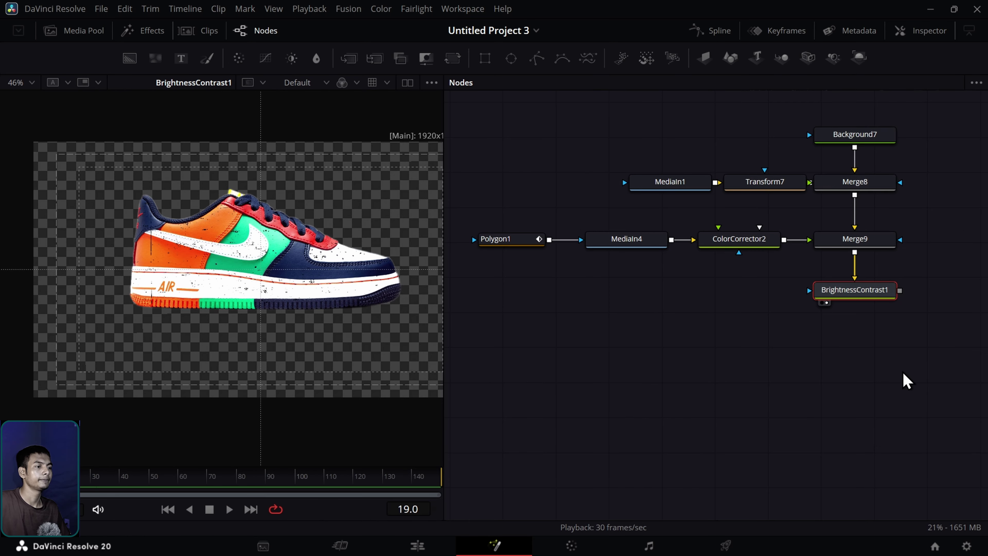
Step: Group all the sneaker nodes, from Background7 to BrightnessContrast1, in an Underlay and extend its frame above the nodes
left_click_drag(904, 367, 491, 102)
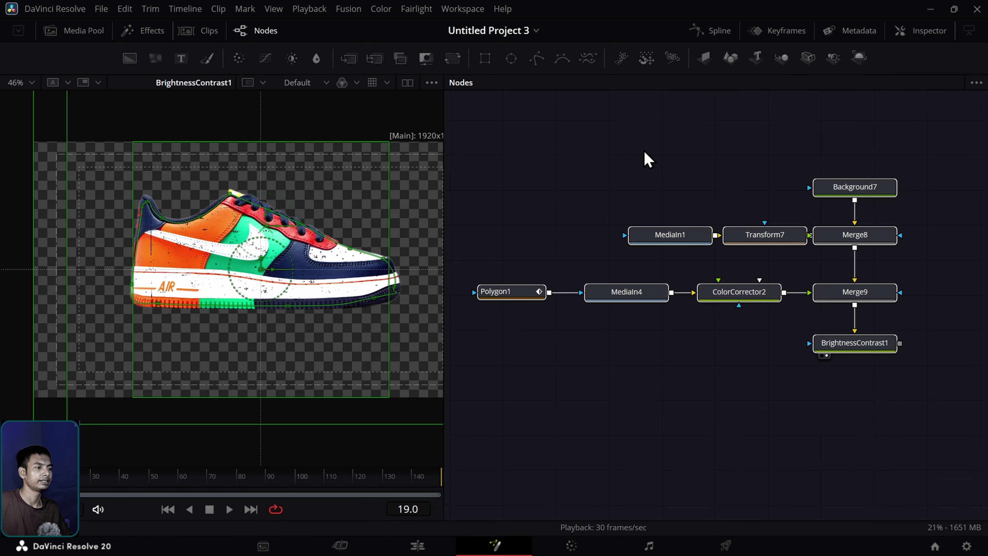
key("shift+space")
type("UN")
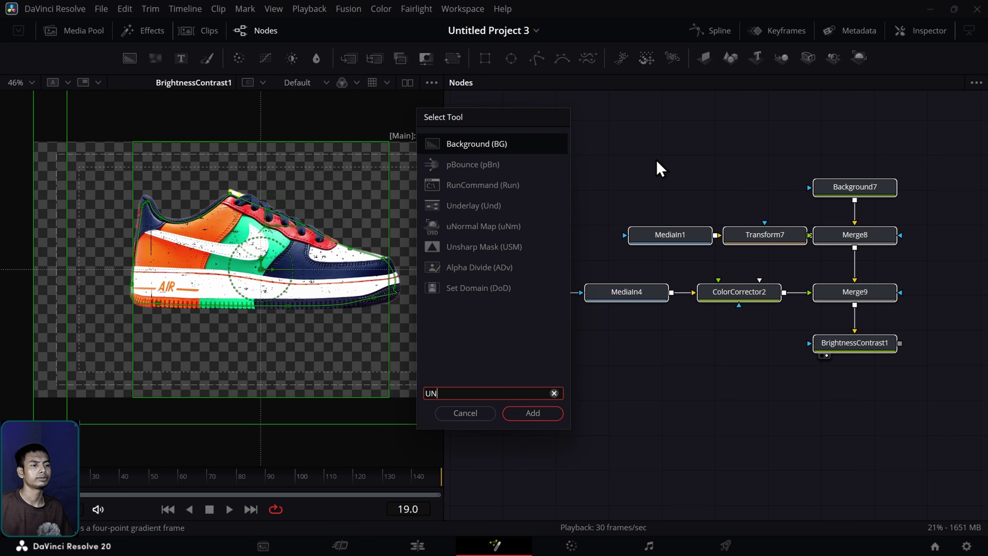
type("DER")
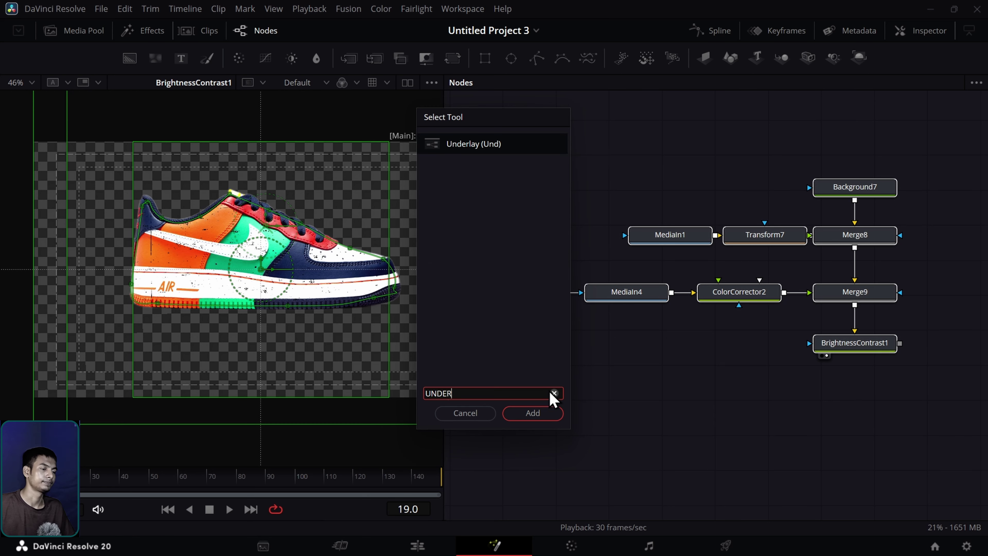
left_click(547, 419)
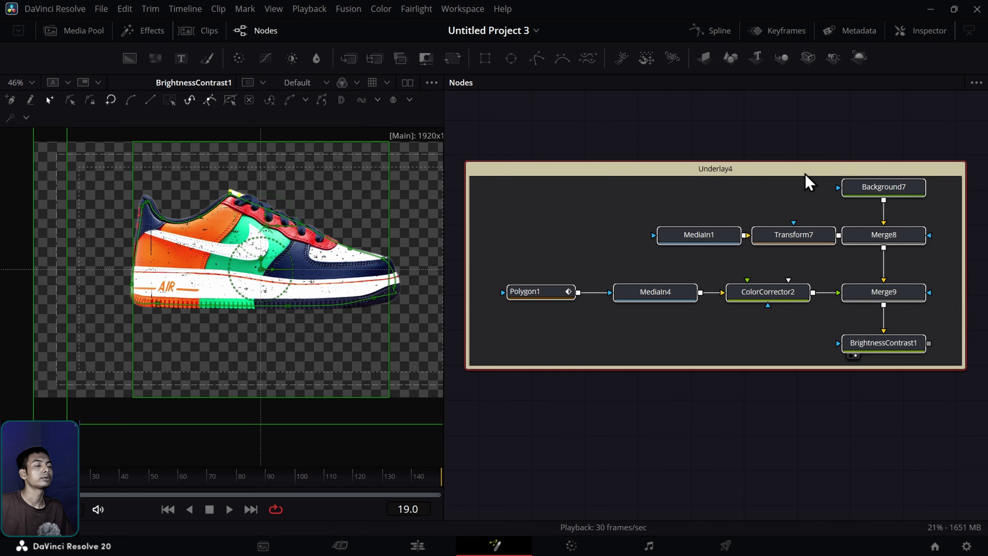
left_click_drag(799, 164, 797, 152)
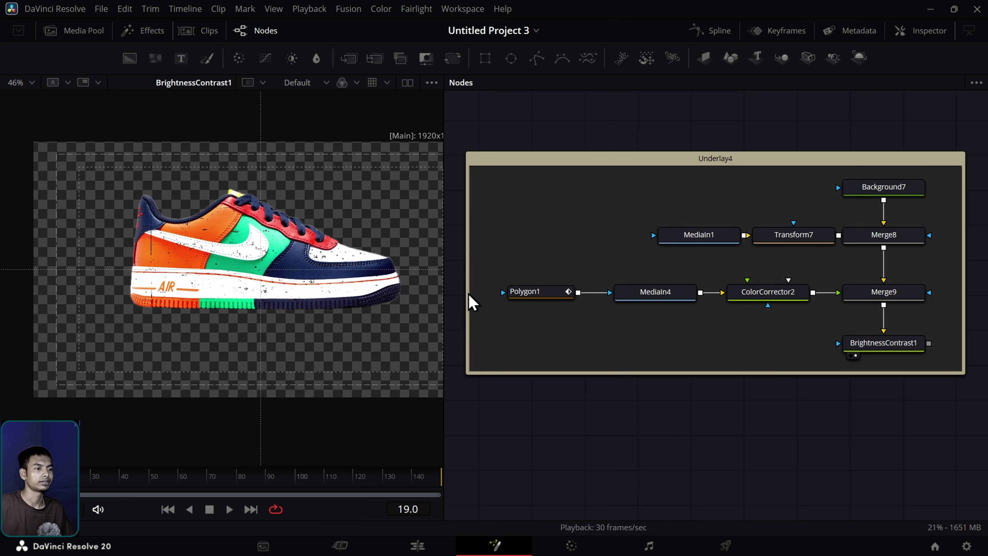
Step: Move the Underlay4 sneaker group farther right, away from the Underlay2 and Underlay3 groups
scroll(724, 384, "down", 3)
scroll(724, 384, "down", 2)
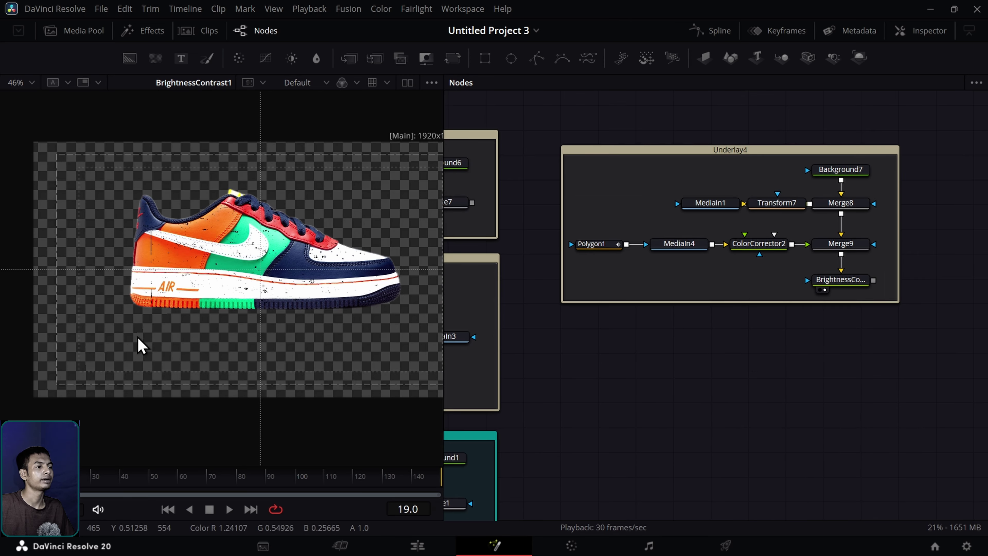
scroll(686, 393, "left", 5)
left_click_drag(855, 374, 933, 354)
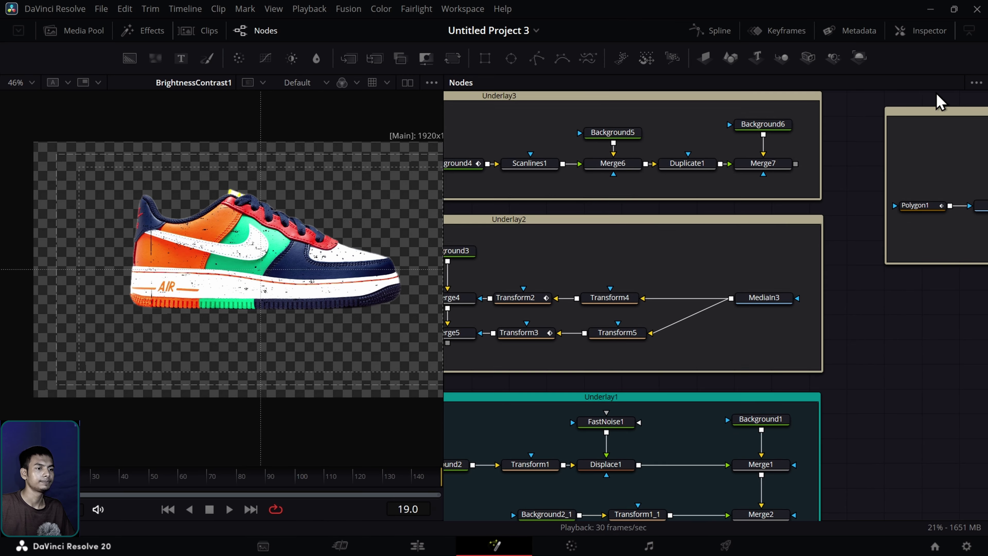
left_click_drag(896, 111, 980, 127)
left_click(837, 202)
scroll(861, 276, "down", 2)
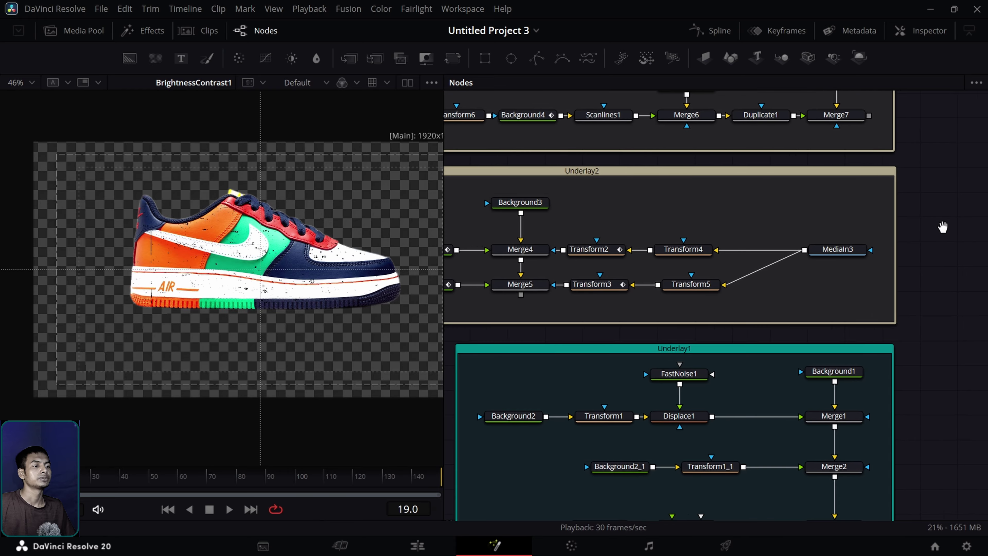
Step: Show Merge5 in the viewer and play the VINTAGE MORNING text animation
scroll(902, 276, "left", 3)
left_click(830, 260)
left_click_drag(830, 260, 284, 317)
scroll(751, 281, "down", 1)
scroll(751, 281, "left", 2)
scroll(751, 281, "down", 1)
scroll(752, 281, "left", 1)
left_click_drag(595, 256, 251, 313)
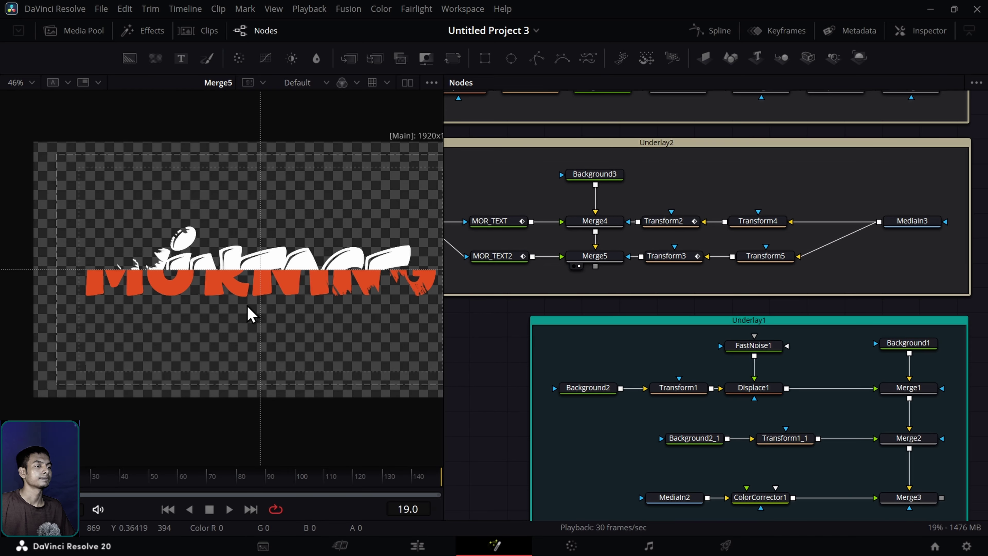
key("space")
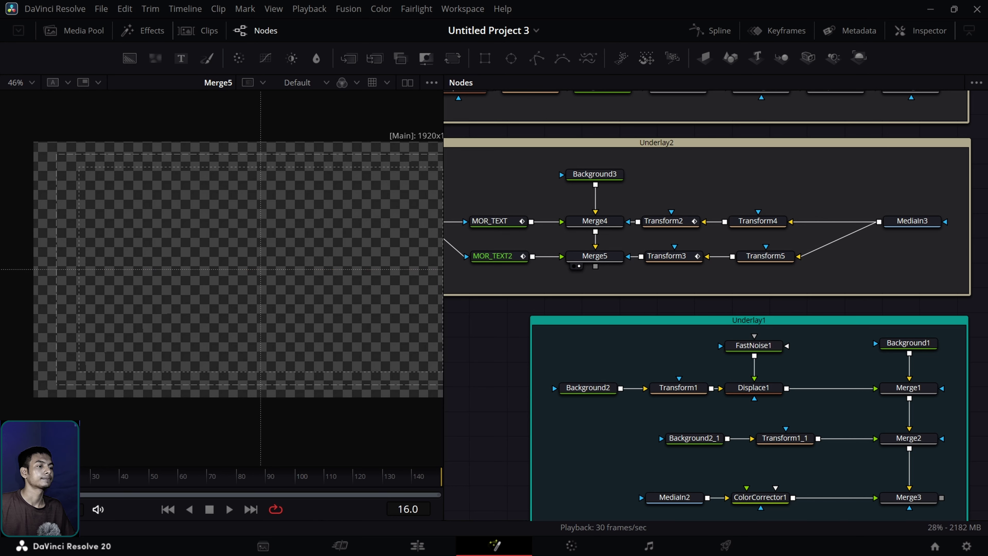
key("space")
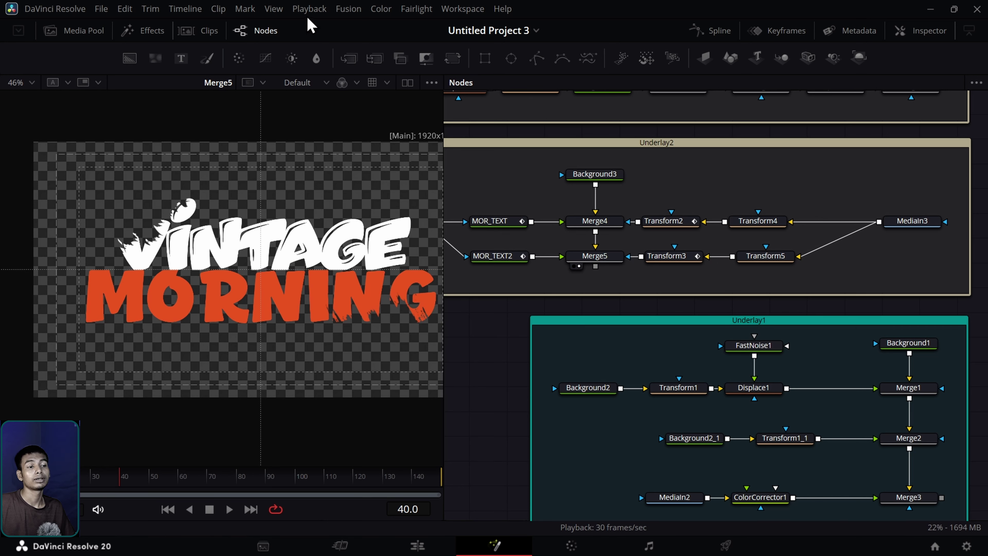
Step: Scrub through the VINTAGE MORNING text reveal and stop the playhead around frame 31
left_click(310, 9)
mouse_move(331, 51)
left_click(547, 65)
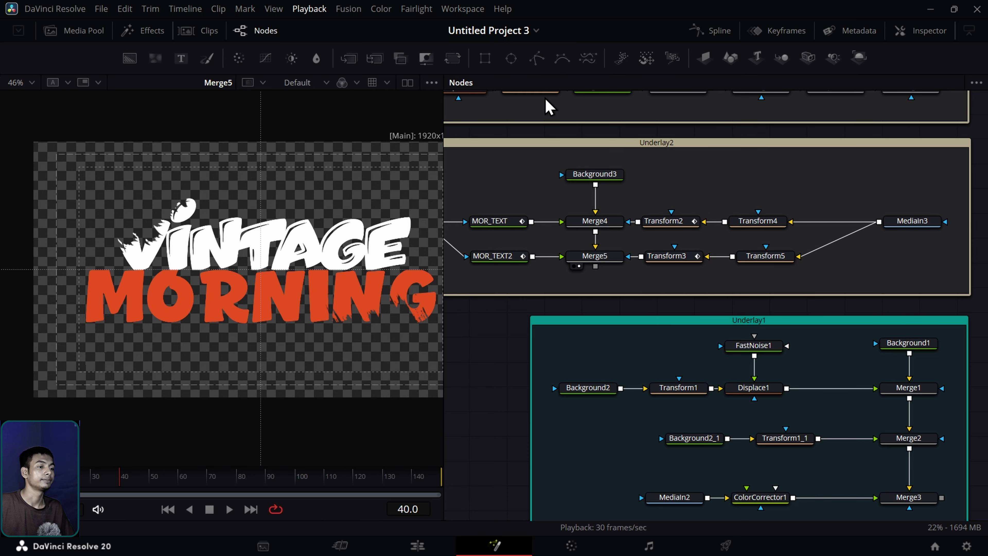
left_click_drag(121, 489, 20, 492)
left_click_drag(85, 492, 93, 492)
Step: Show Merge3 in the viewer, set its Blend to 0.499 and hide the Inspector
scroll(704, 332, "down", 3)
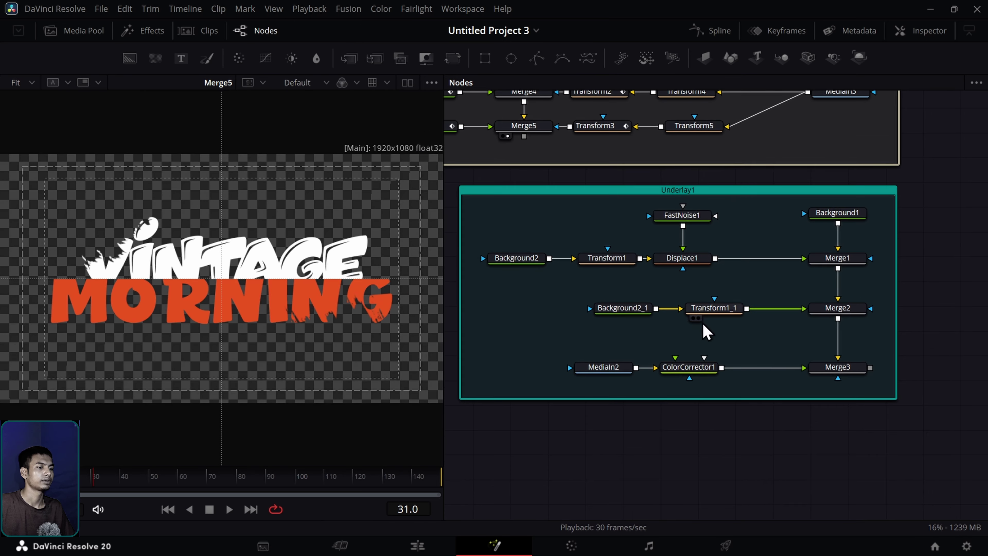
scroll(726, 349, "right", 2)
left_click(782, 406)
left_click_drag(780, 404, 181, 423)
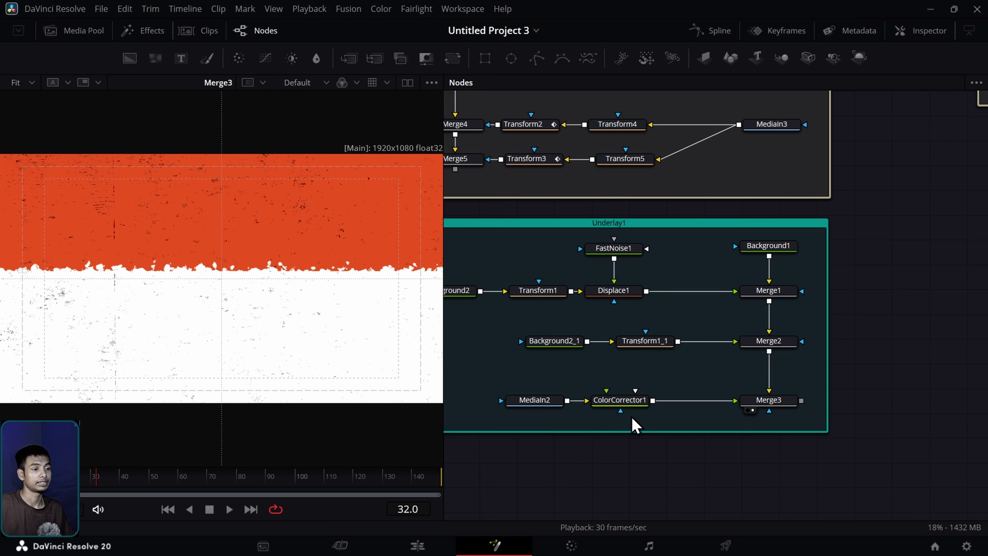
double_click(765, 404)
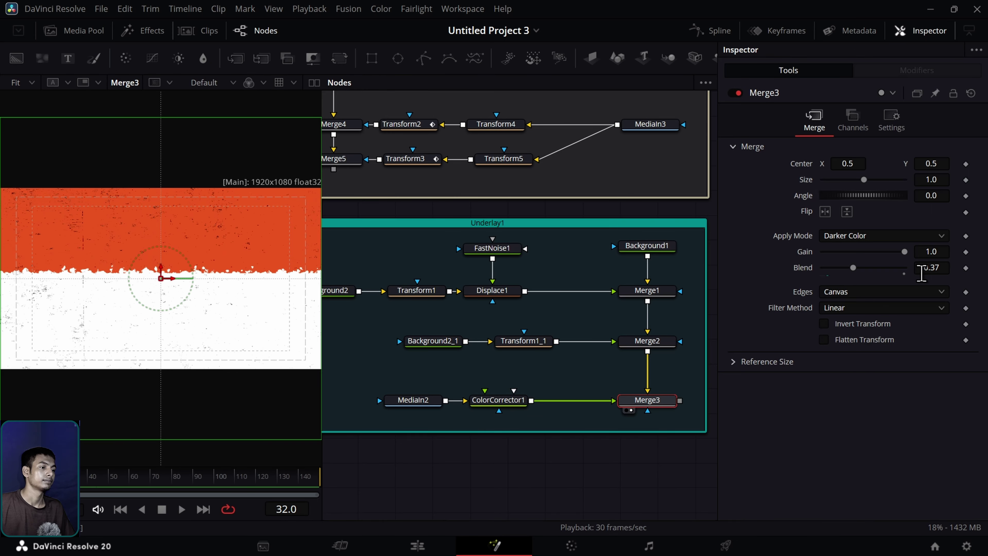
left_click_drag(936, 271, 941, 270)
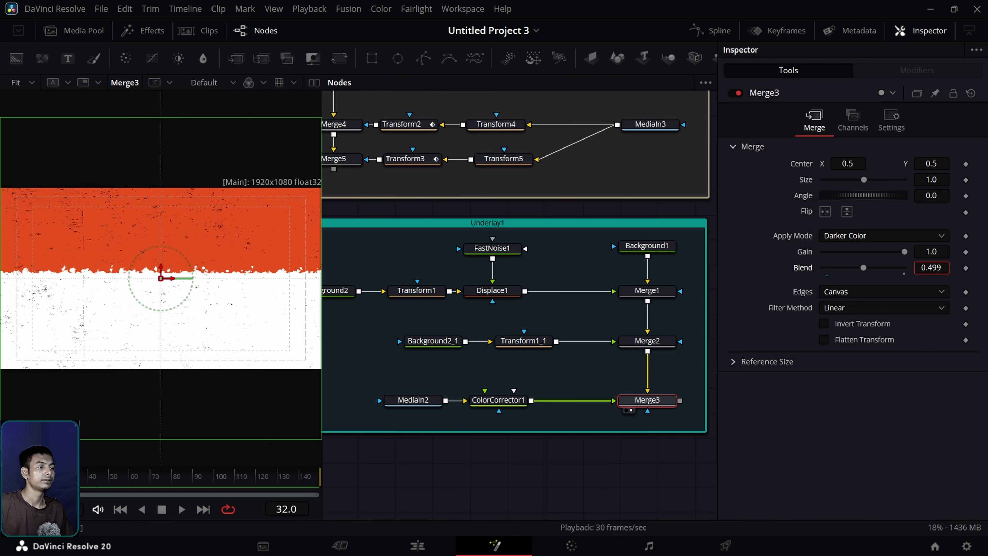
left_click(912, 34)
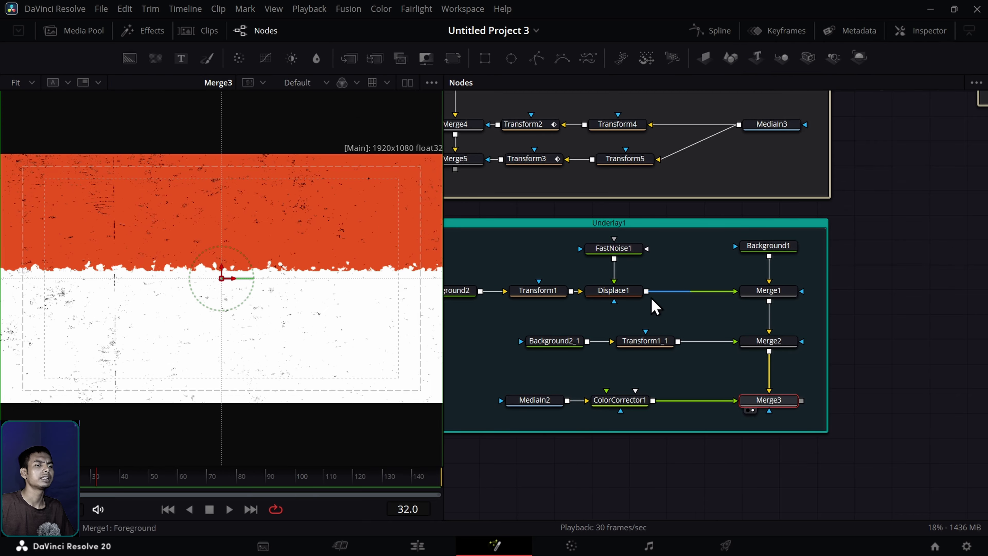
Step: Shift the Underlay1 background group slightly right and down, below the Underlay2 group
left_click(844, 397)
left_click_drag(849, 386, 773, 411)
left_click_drag(505, 251, 549, 257)
left_click(833, 323)
left_click_drag(824, 334, 766, 305)
Step: Move the Underlay3 strip group below the Underlay4 sneaker group and place MediaOut1 farther down beneath it
scroll(573, 210, "up", 5)
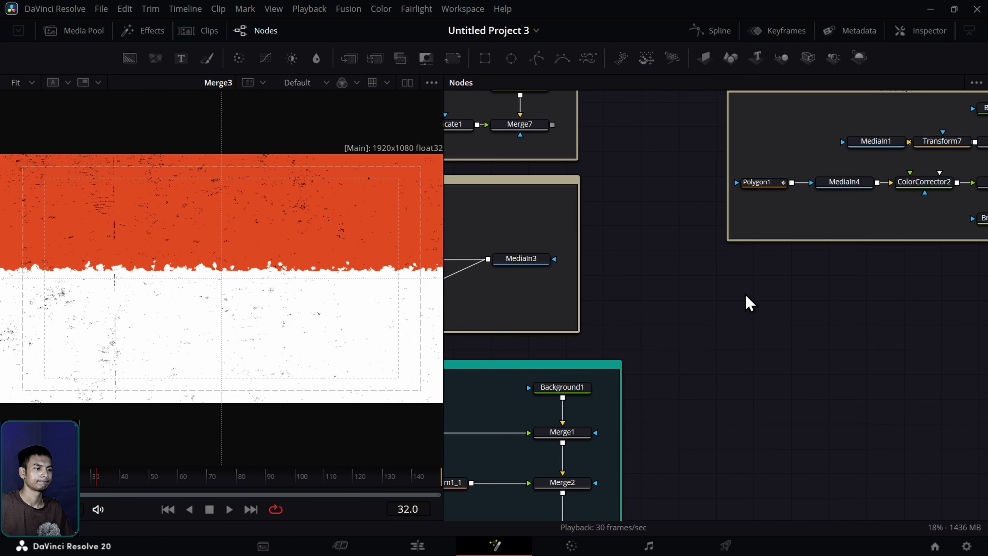
scroll(745, 302, "down", 3)
left_click_drag(526, 134, 985, 328)
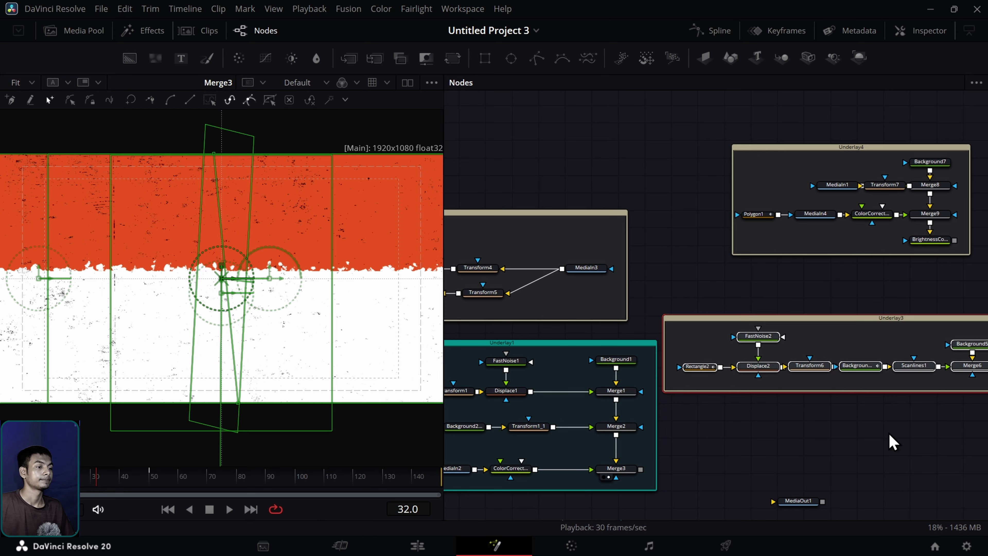
left_click_drag(894, 441, 751, 293)
left_click_drag(696, 380, 730, 509)
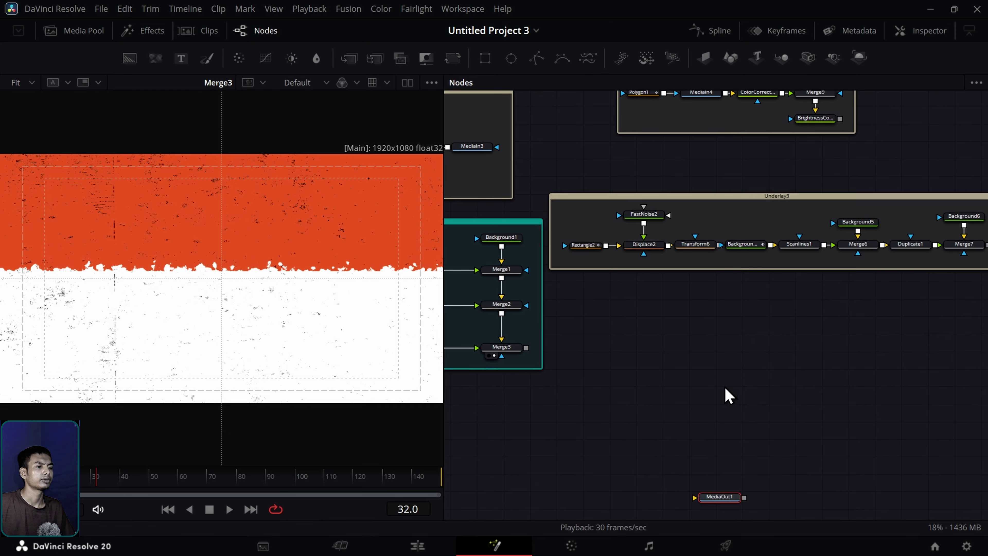
Step: Show the Merge7 node at the end of the Underlay3 group in the viewer and play back its animation
left_click_drag(726, 396, 677, 346)
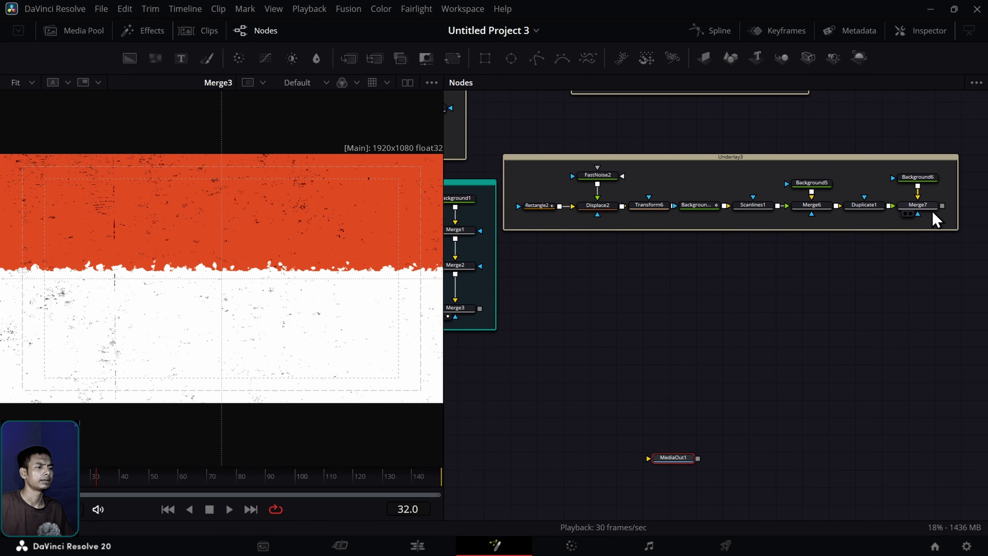
left_click_drag(926, 205, 287, 347)
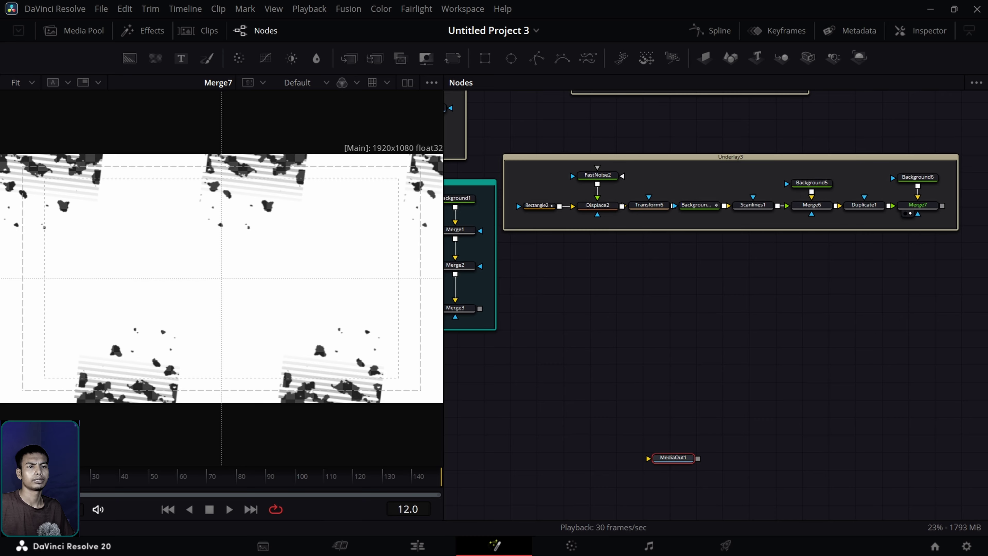
key("space")
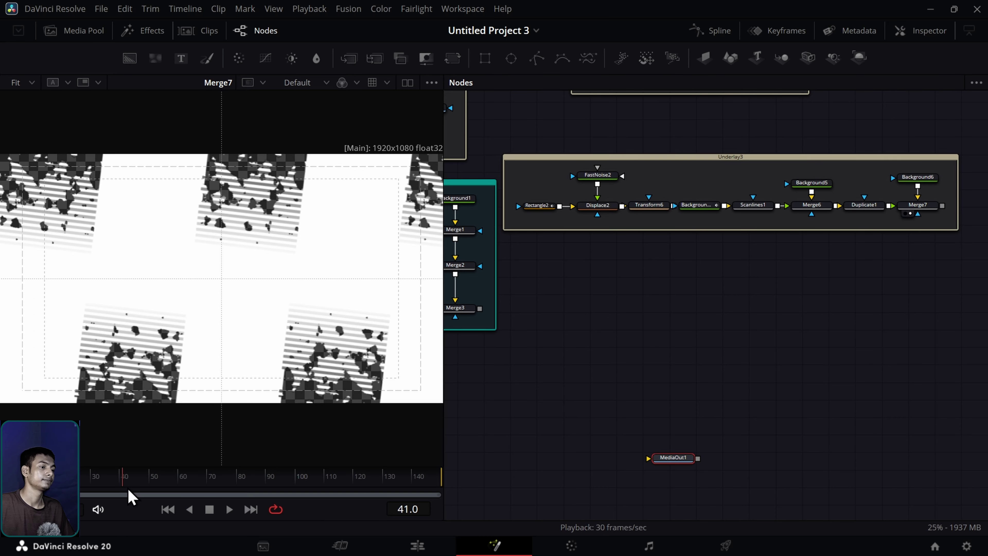
key("space")
Step: Clear the cached playback data and replay Merge7's animation from frame 0
left_click(310, 8)
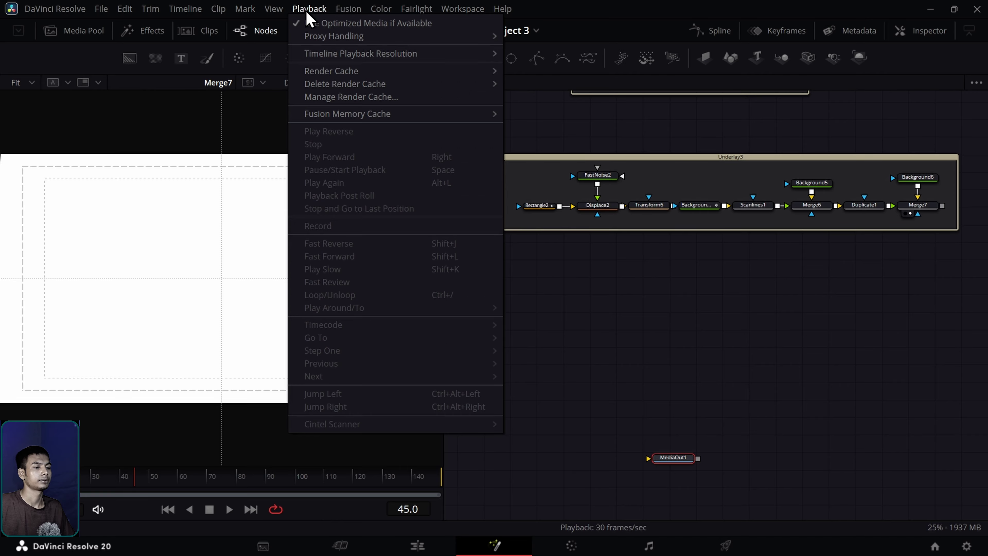
left_click(563, 83)
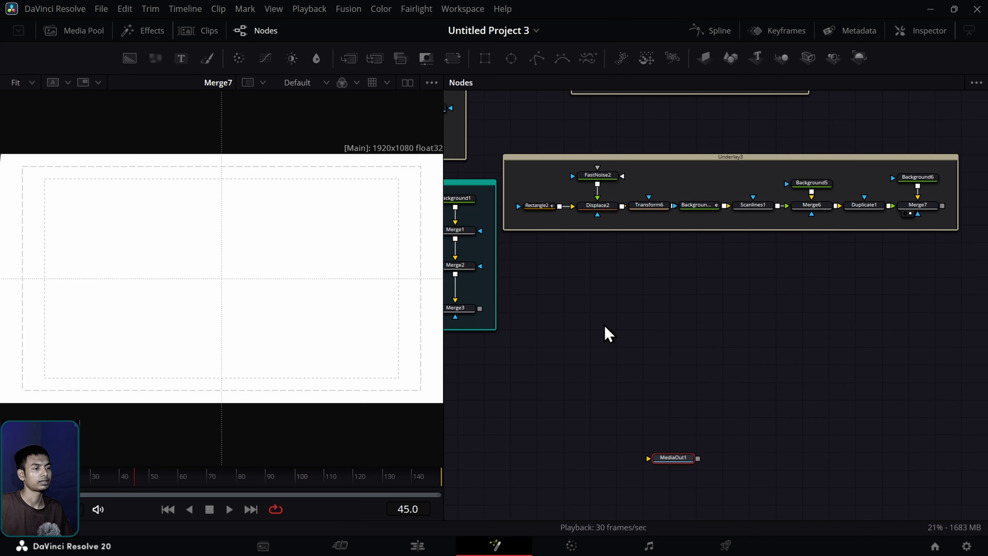
left_click_drag(117, 479, 8, 480)
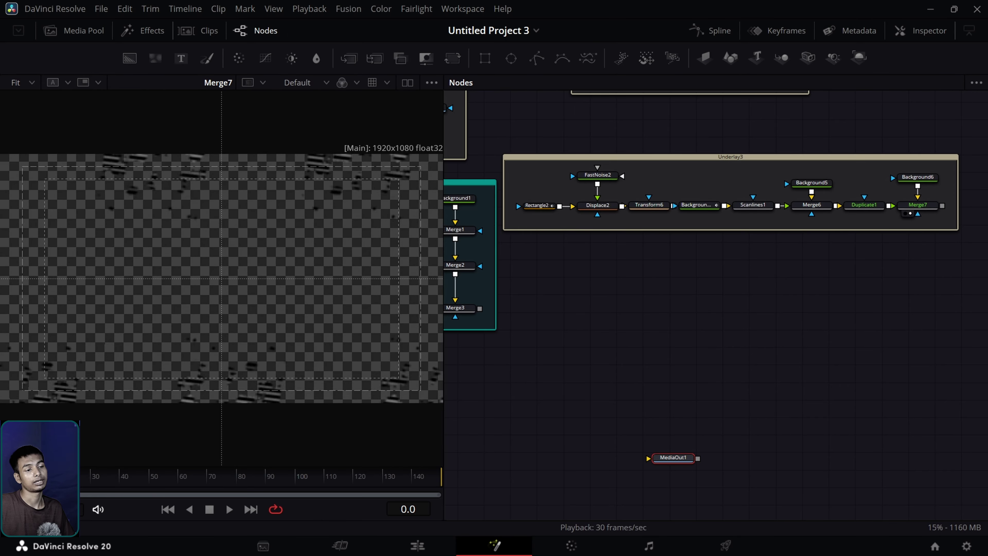
key("space")
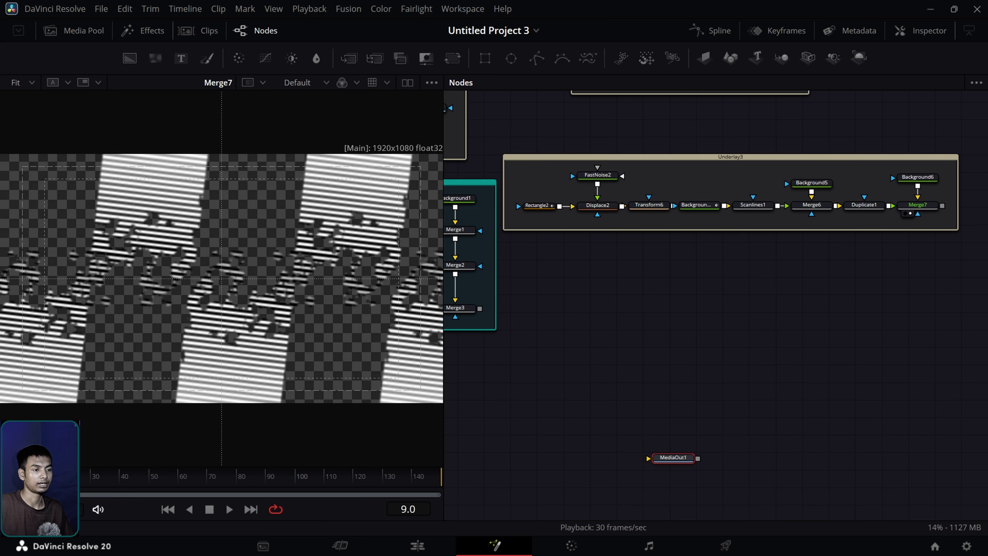
key("space")
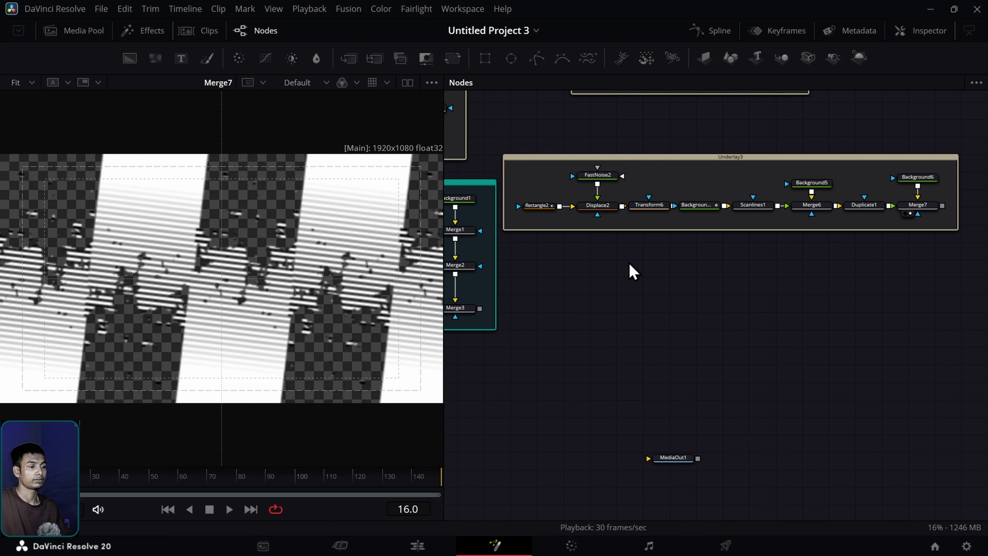
Step: Add a Matte Control node below the Underlay3 group and connect Merge3's output to its background input
left_click_drag(427, 58, 686, 308)
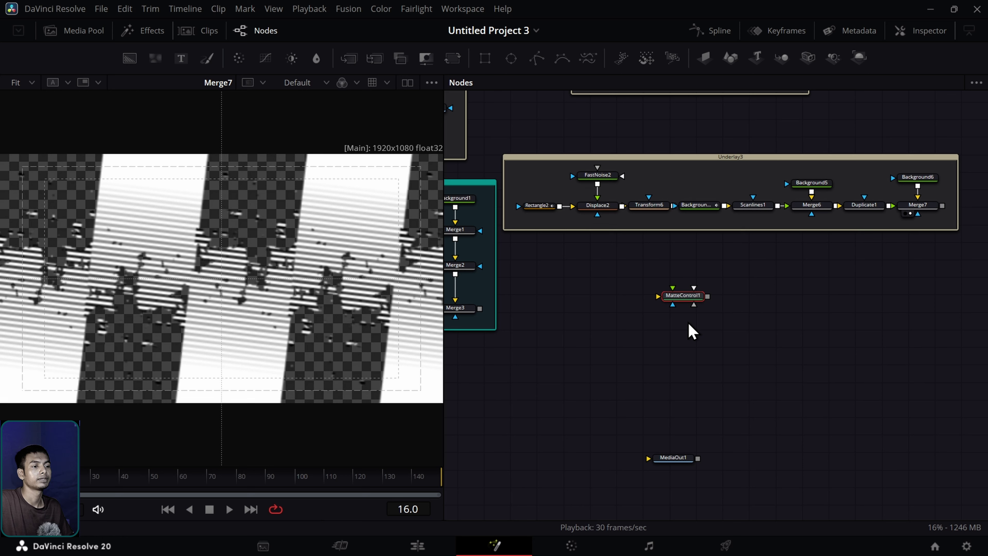
left_click(689, 325)
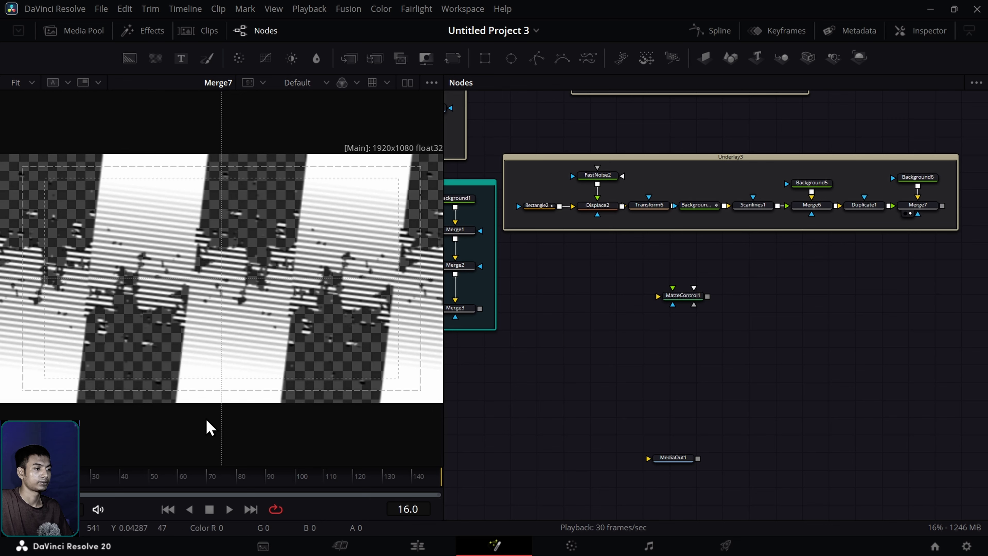
left_click_drag(638, 372, 675, 355)
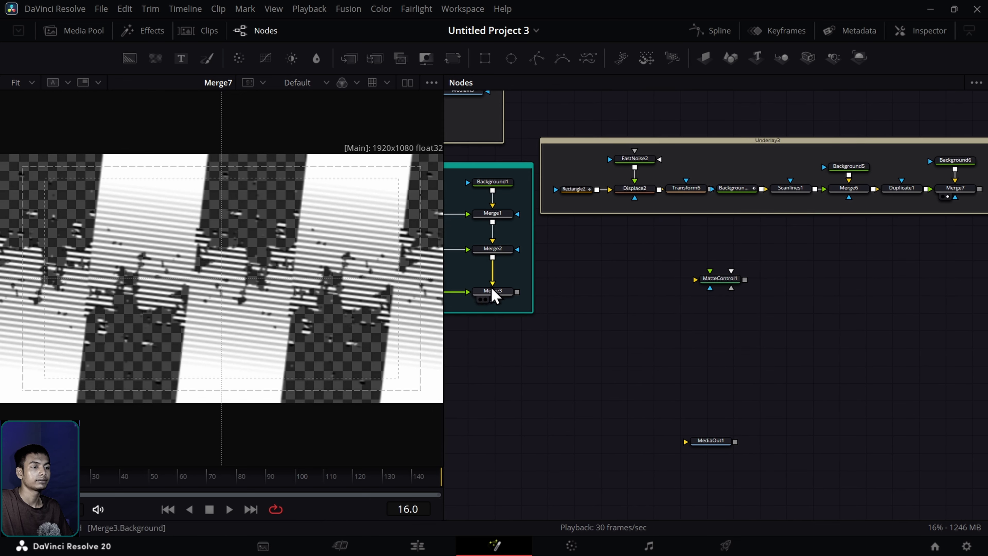
left_click_drag(493, 291, 337, 274)
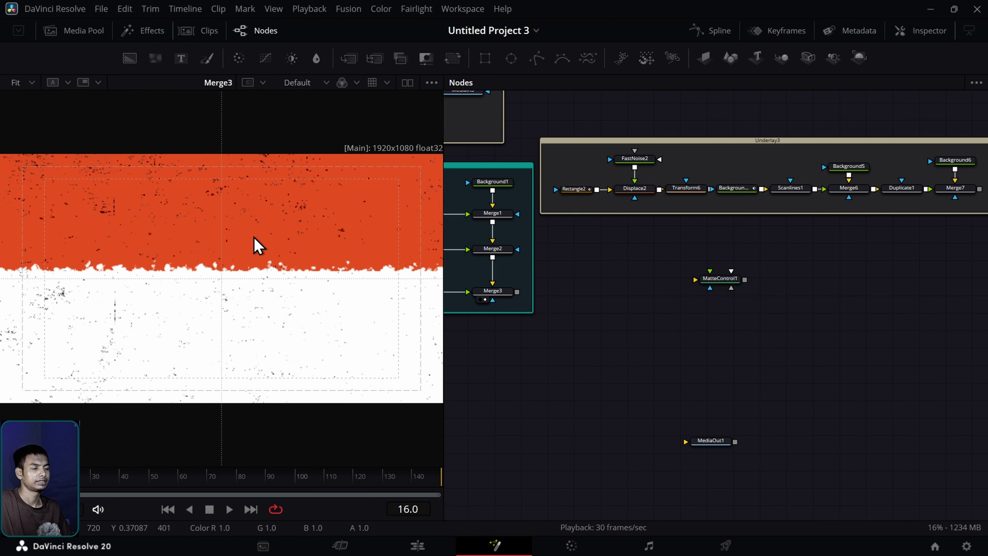
left_click_drag(517, 292, 697, 290)
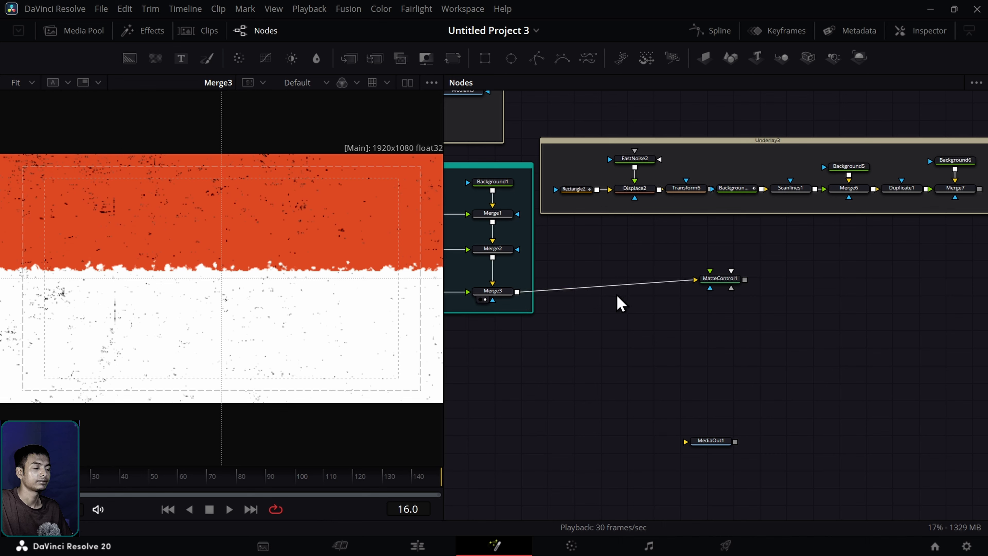
left_click_drag(711, 280, 706, 285)
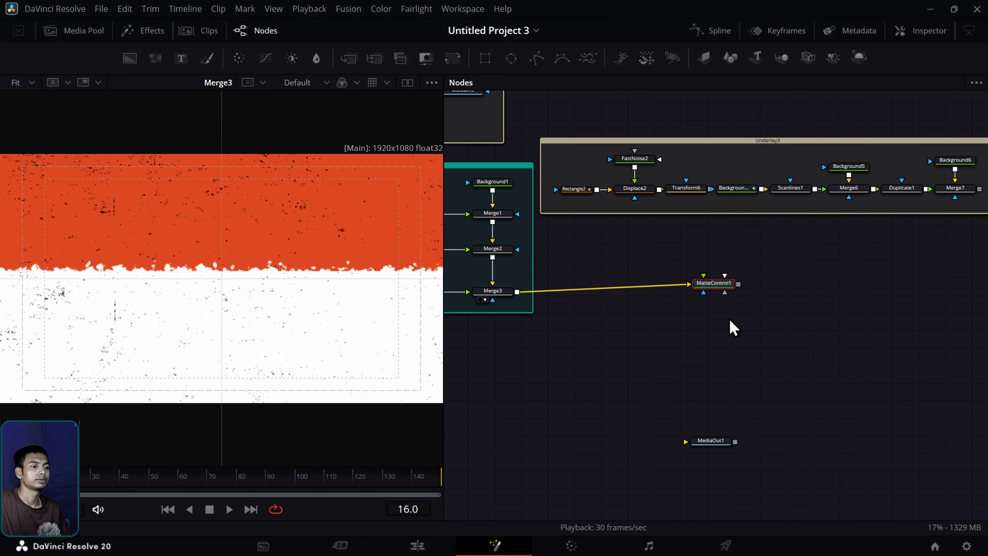
Step: Connect Merge7's output to MatteControl1 as its Garbage Matte input
scroll(735, 338, "up", 5)
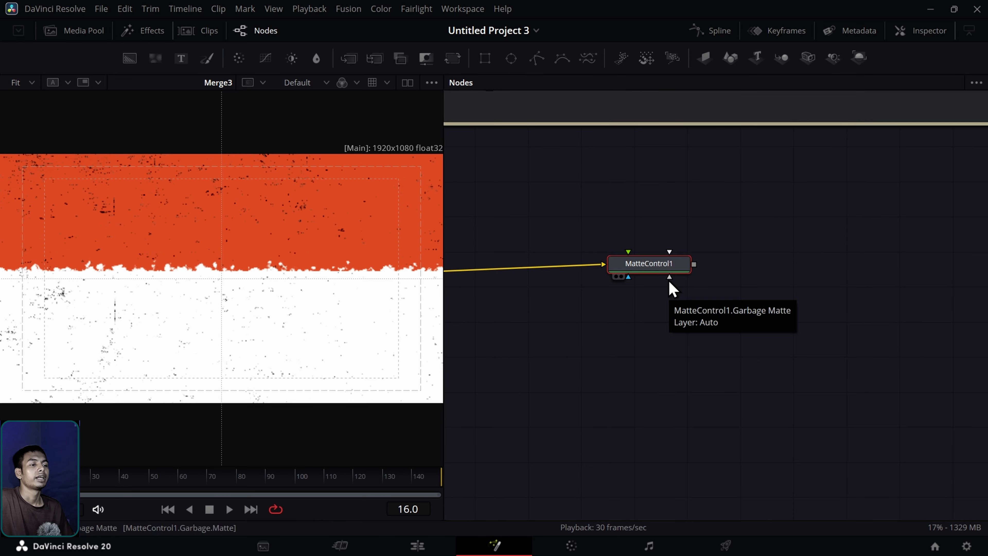
scroll(706, 311, "down", 4)
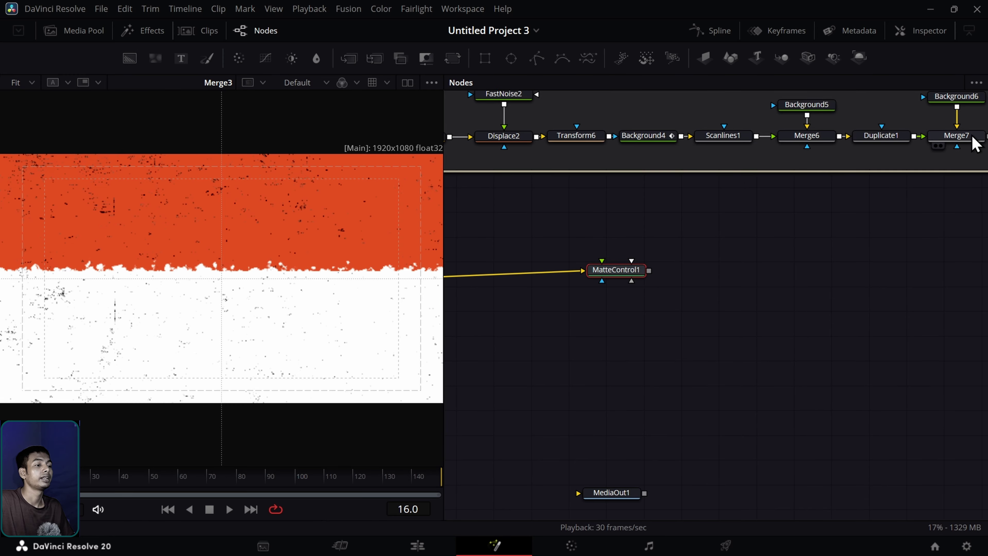
left_click(982, 140)
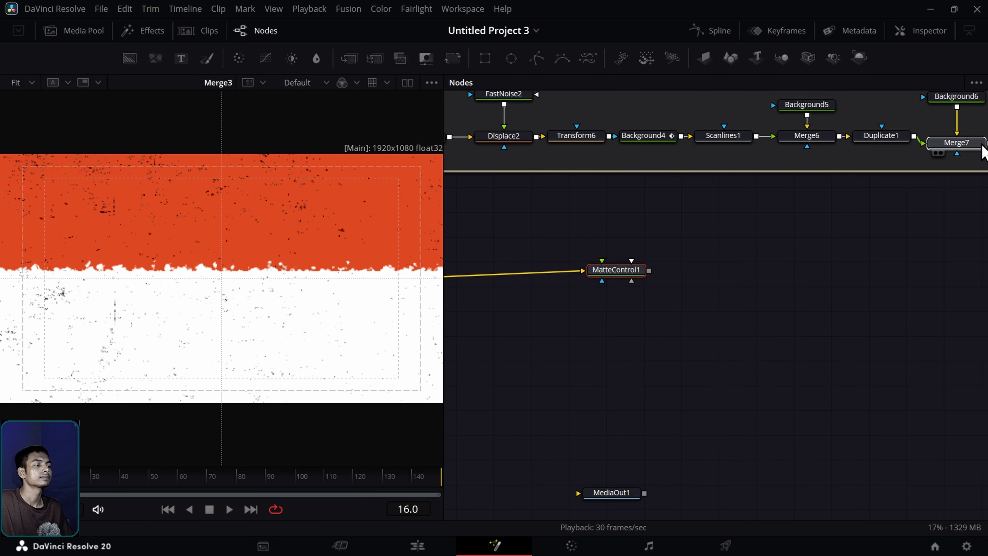
left_click_drag(940, 190, 862, 221)
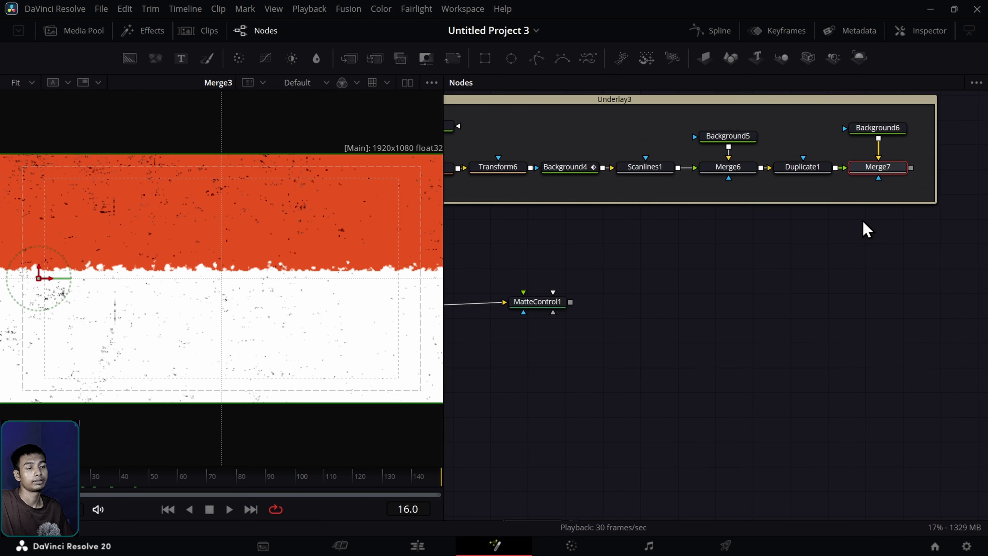
left_click_drag(911, 168, 556, 311)
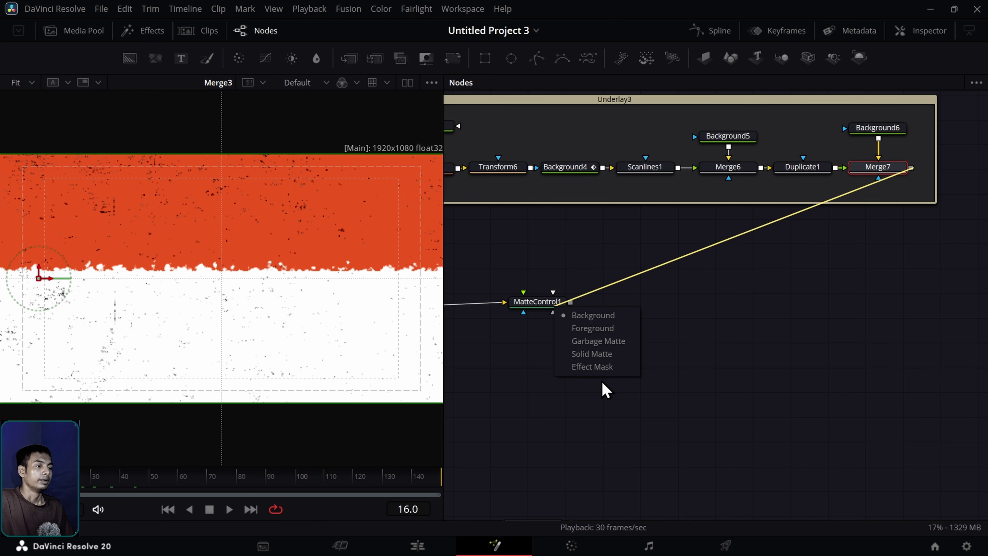
left_click(622, 345)
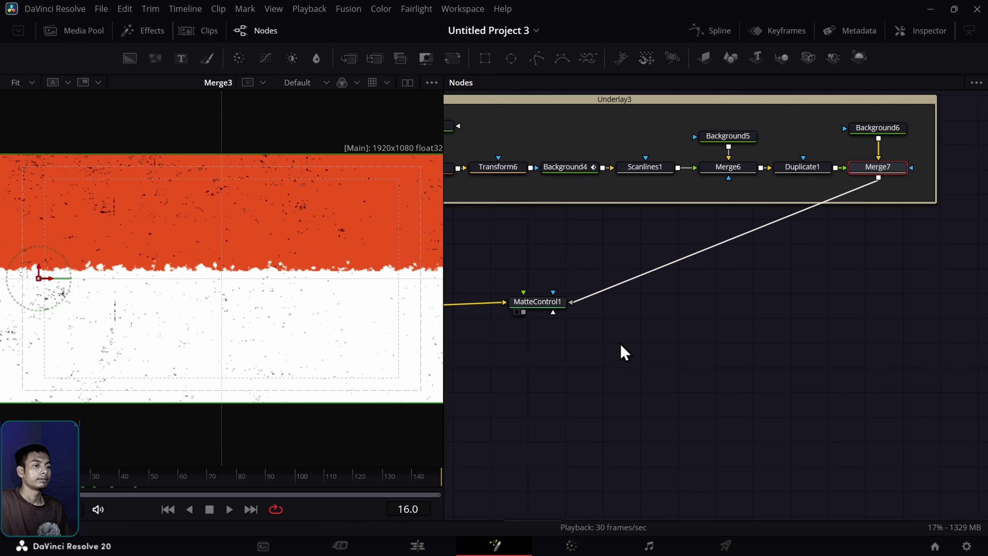
Step: Show MatteControl1 in the viewer and play its matte animation from the start through frame 41
left_click_drag(576, 336, 676, 342)
left_click(636, 302)
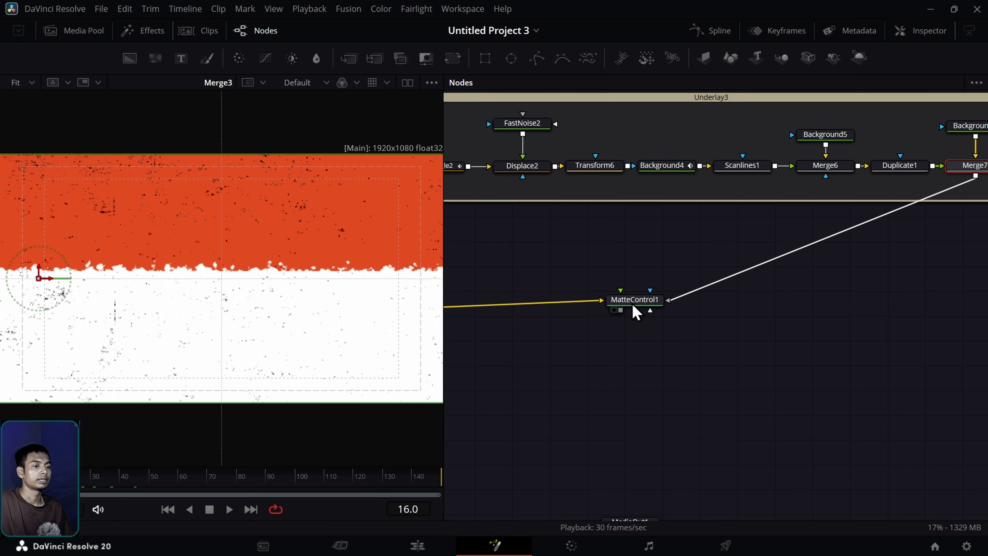
key("1")
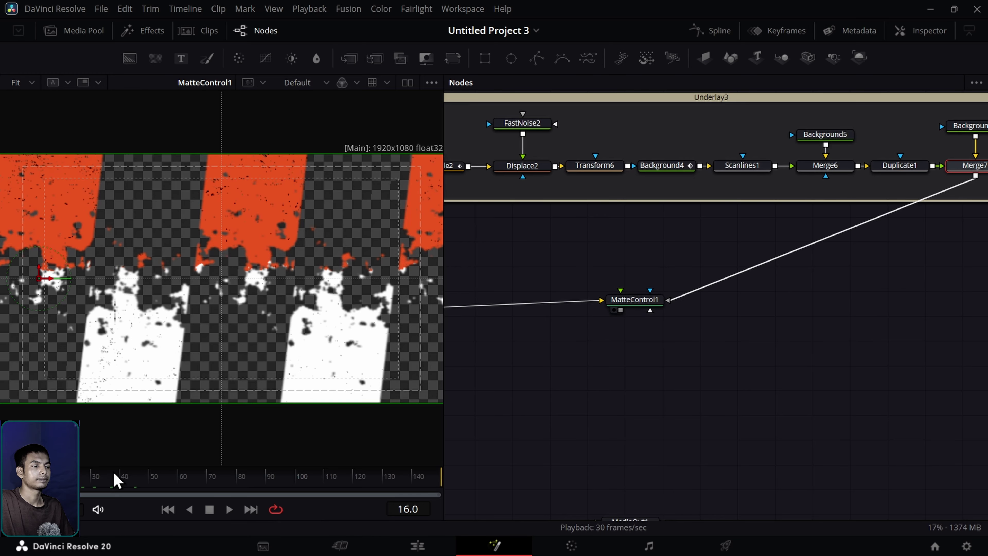
left_click(75, 478)
key("space")
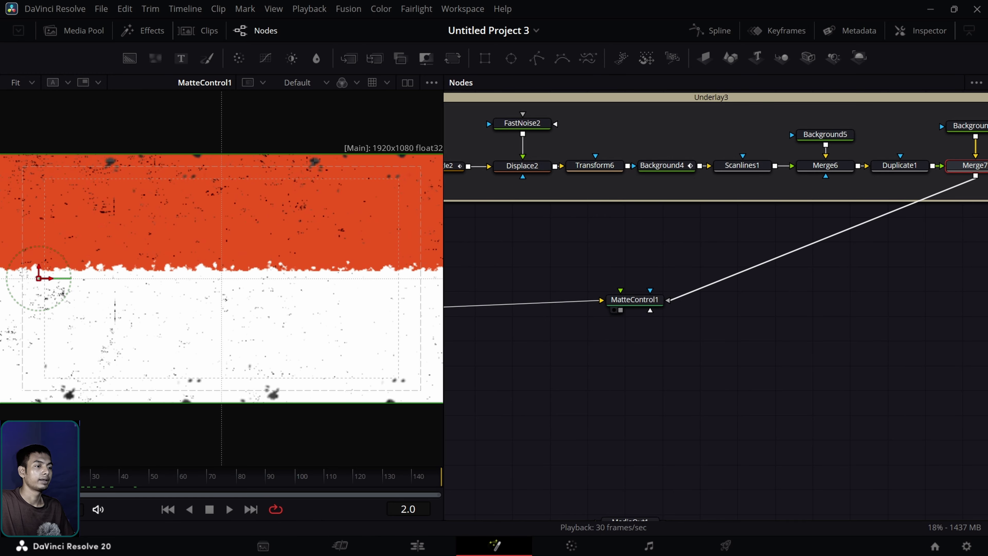
left_click_drag(81, 494, 125, 497)
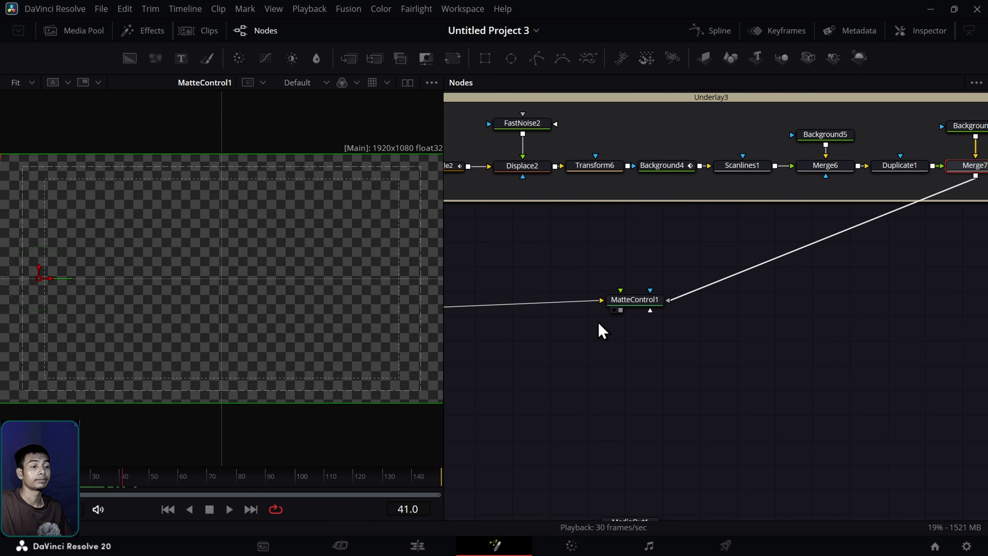
Step: Set the Garbage Matte channel of MatteControl1 to Luminance and preview the result
left_click(633, 312)
left_click_drag(126, 495, 64, 495)
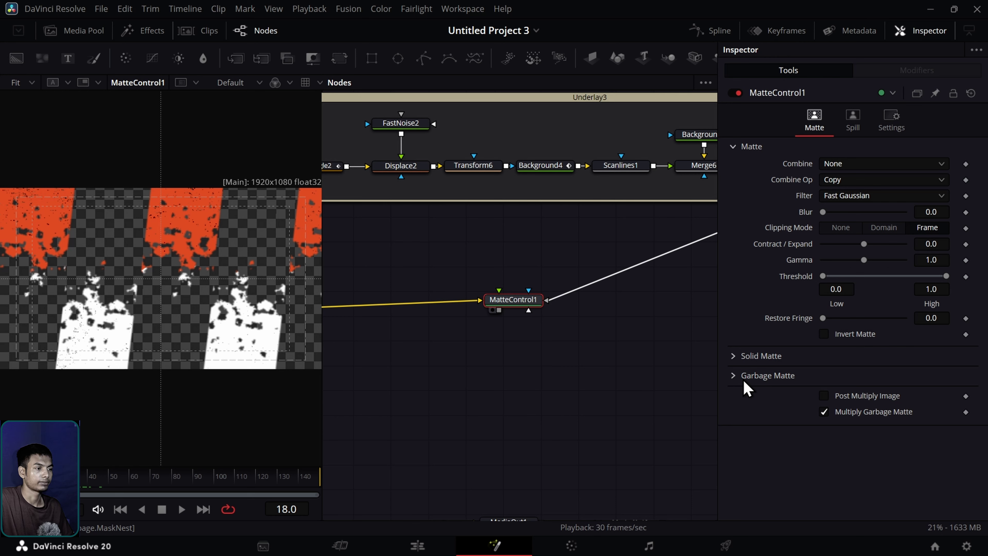
left_click(733, 380)
scroll(811, 370, "down", 1)
scroll(806, 372, "up", 1)
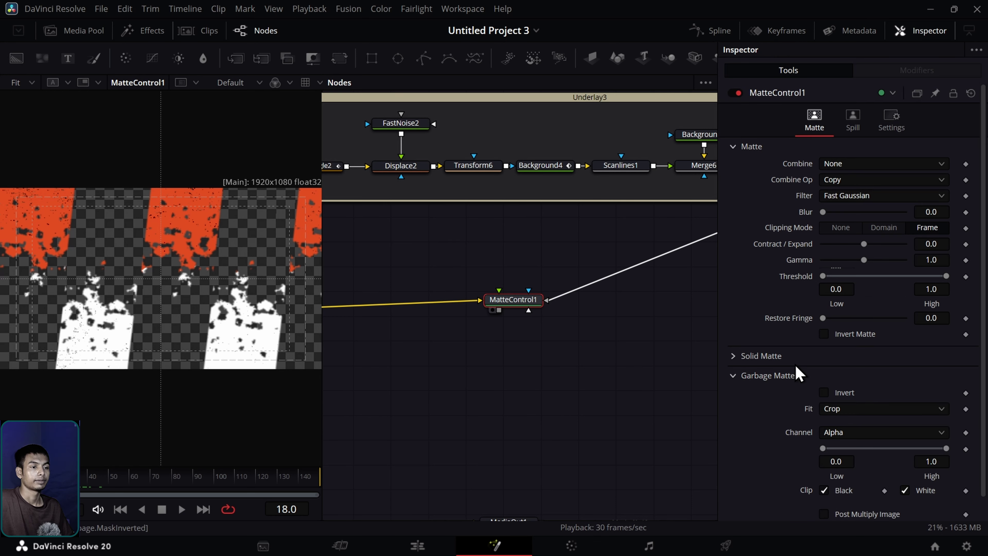
scroll(778, 390, "down", 1)
left_click(876, 412)
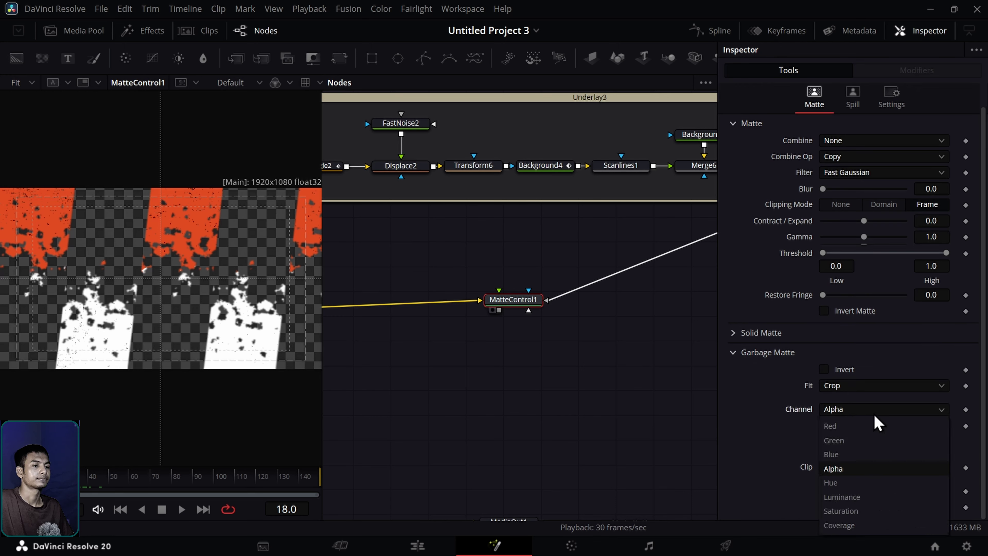
left_click(842, 497)
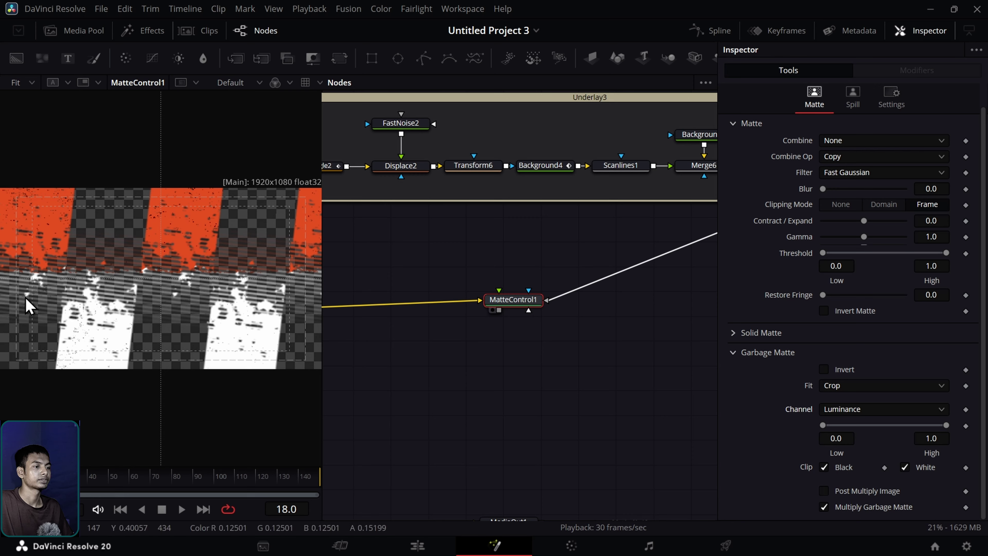
key("Home")
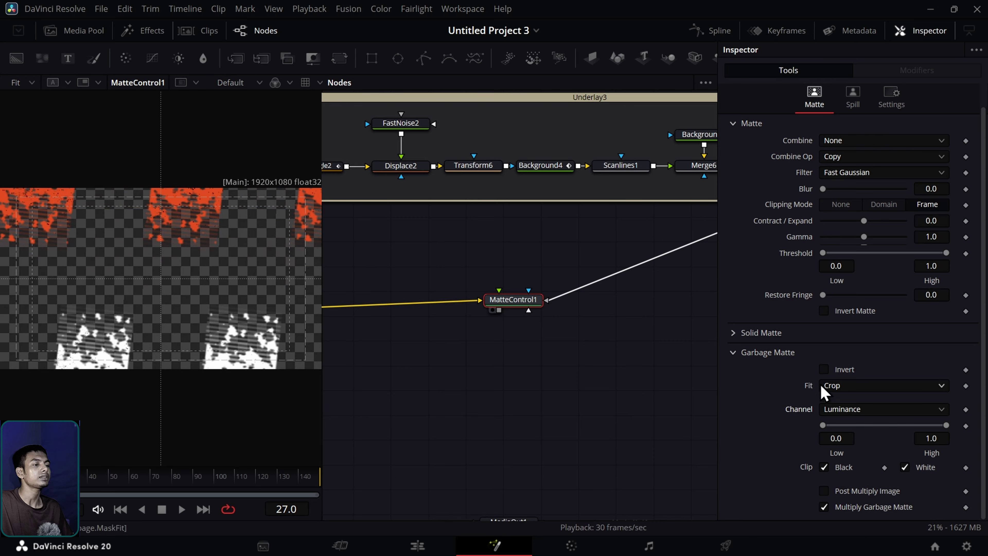
Step: Invert the garbage matte of MatteControl1, play back the reveal, and close the node's settings
left_click(825, 369)
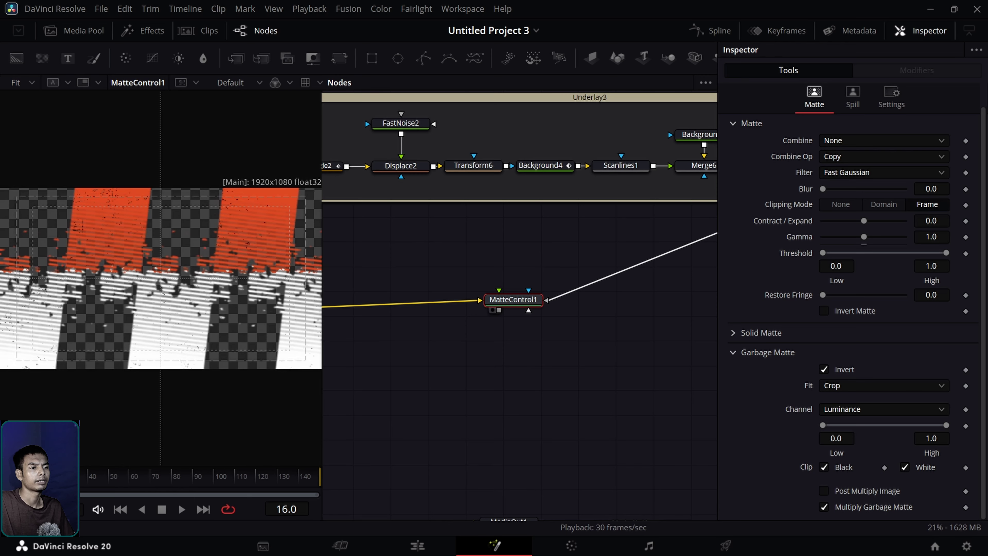
key("space")
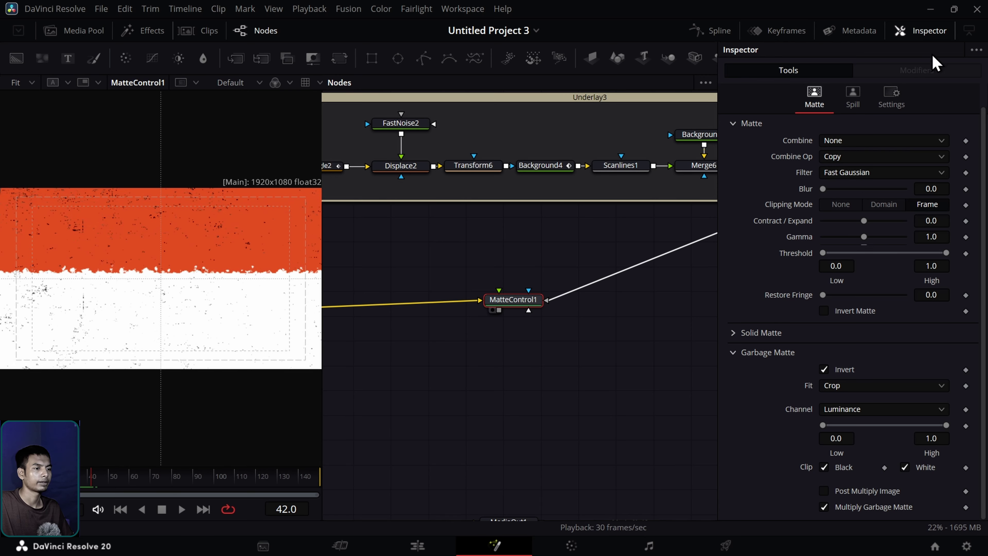
left_click(921, 31)
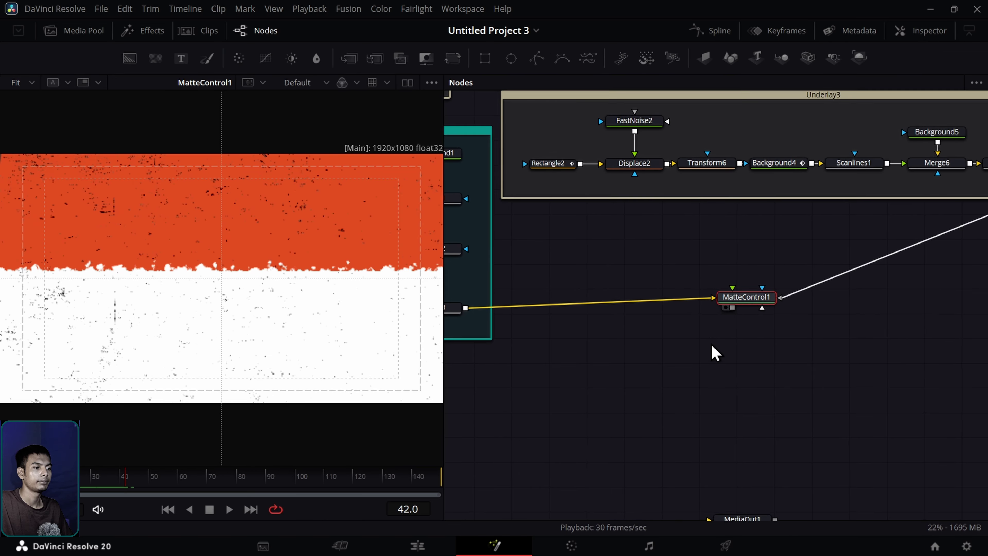
Step: Line up MatteControl1 level with Merge3 in the node graph and replay the reveal
left_click_drag(751, 302, 755, 313)
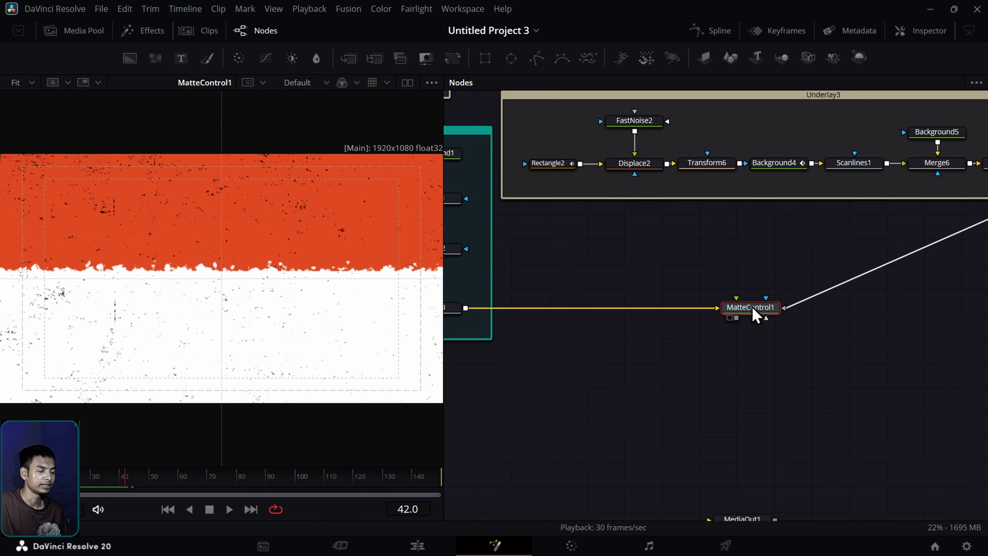
key("space")
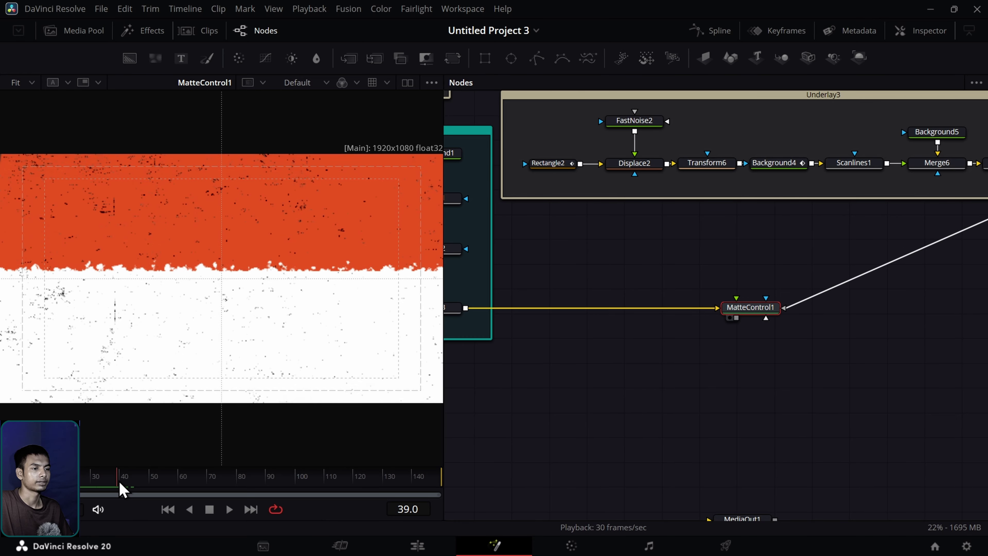
scroll(650, 430, "down", 3)
scroll(662, 391, "right", 3)
scroll(686, 382, "down", 2)
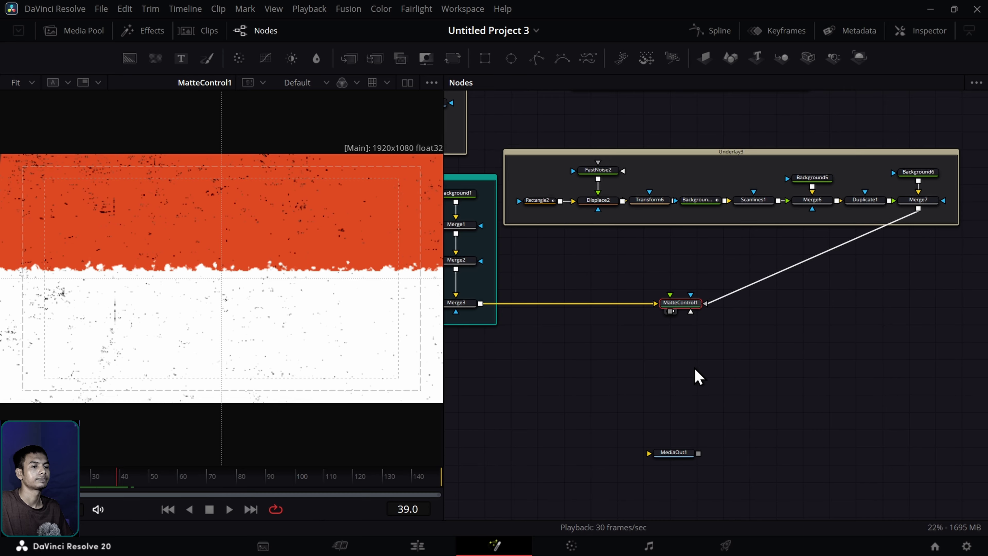
Step: Show BrightnessContrast1 from Underlay4 in the viewer, change the timeline playback resolution, and preview the shoe
scroll(697, 377, "up", 1)
scroll(711, 475, "up", 3)
left_click_drag(759, 230, 163, 415)
left_click(309, 9)
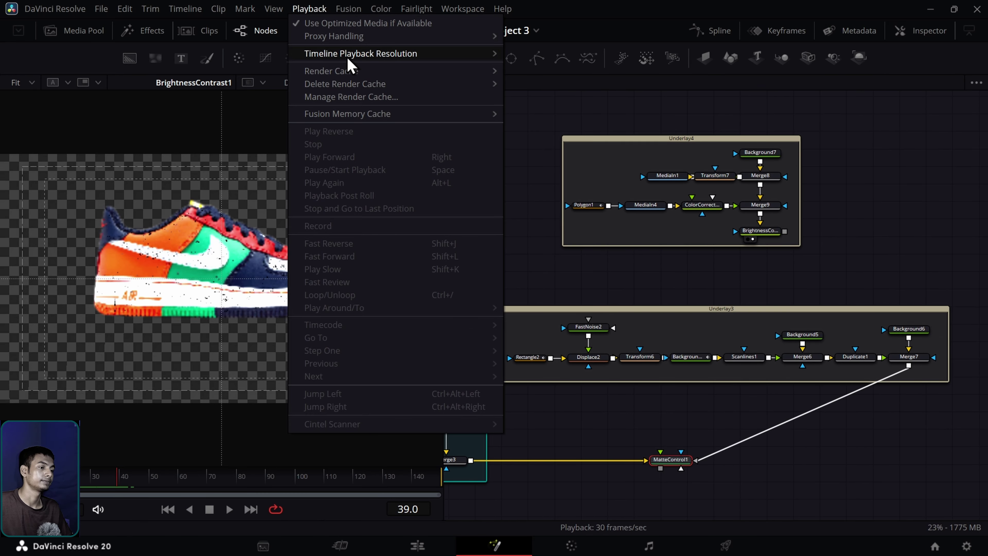
mouse_move(360, 53)
left_click(556, 56)
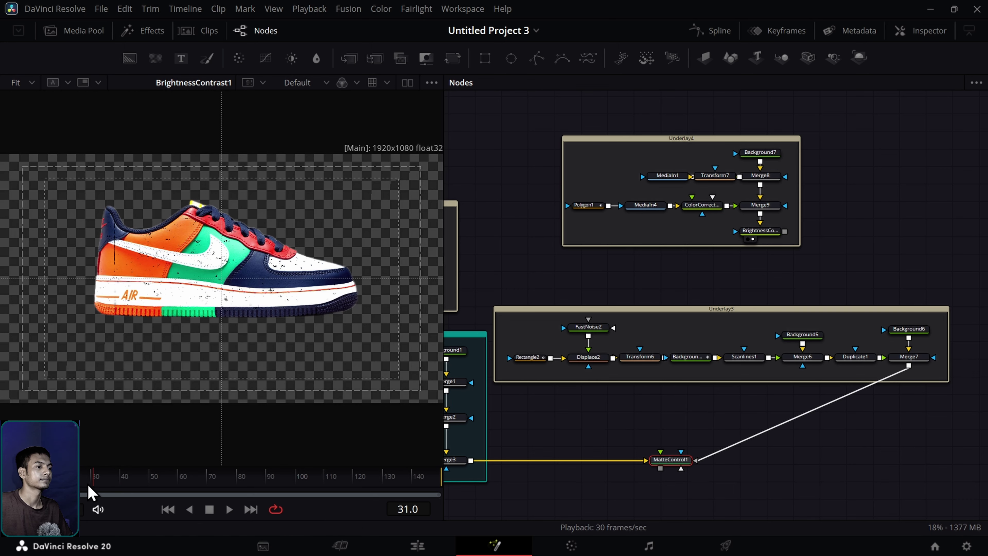
Step: Move the Underlay4 group below Underlay3, past MatteControl1 in the node flow, and shift MediaOut1 out of the way
scroll(655, 389, "up", 3)
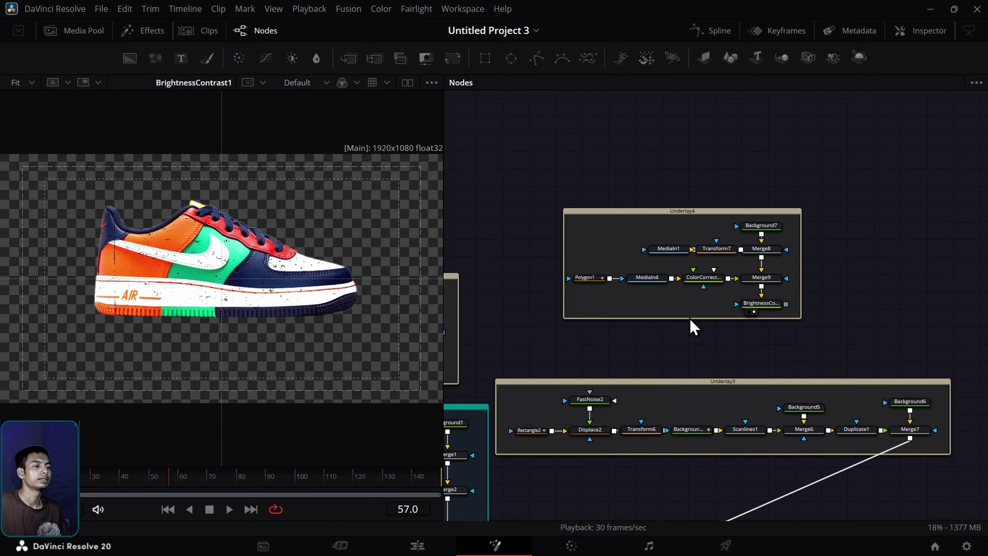
left_click_drag(684, 220, 790, 405)
left_click_drag(790, 413, 892, 166)
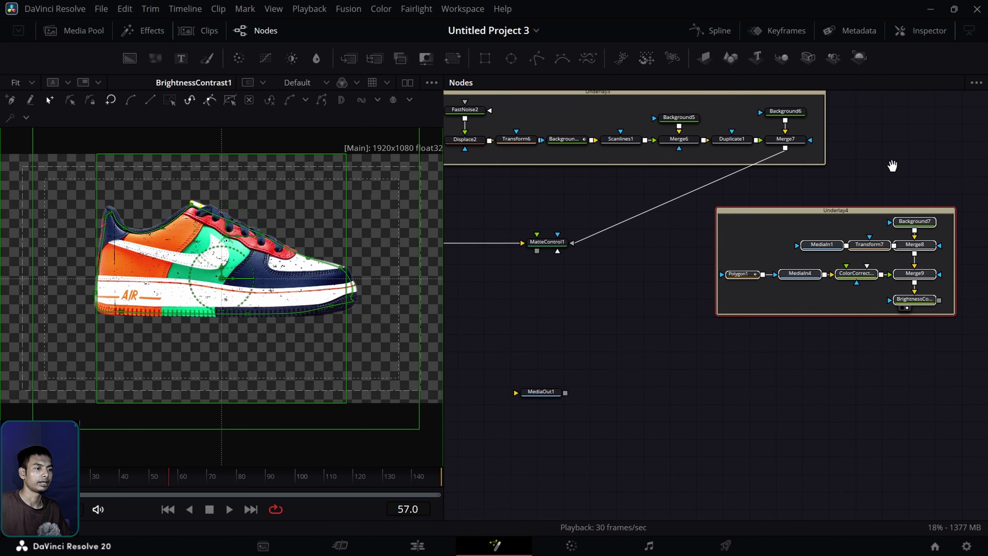
left_click_drag(549, 393, 457, 434)
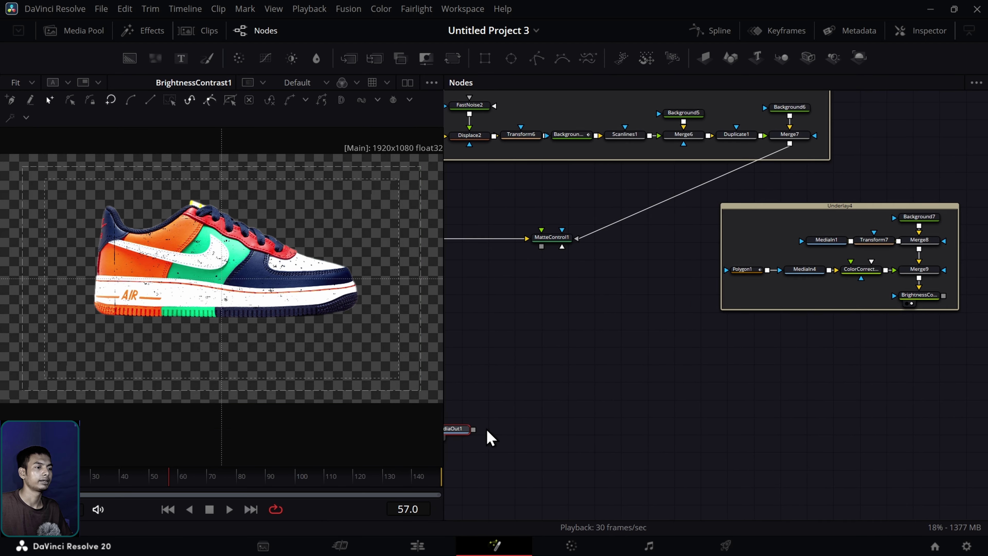
left_click_drag(729, 390, 840, 376)
left_click_drag(728, 366, 748, 360)
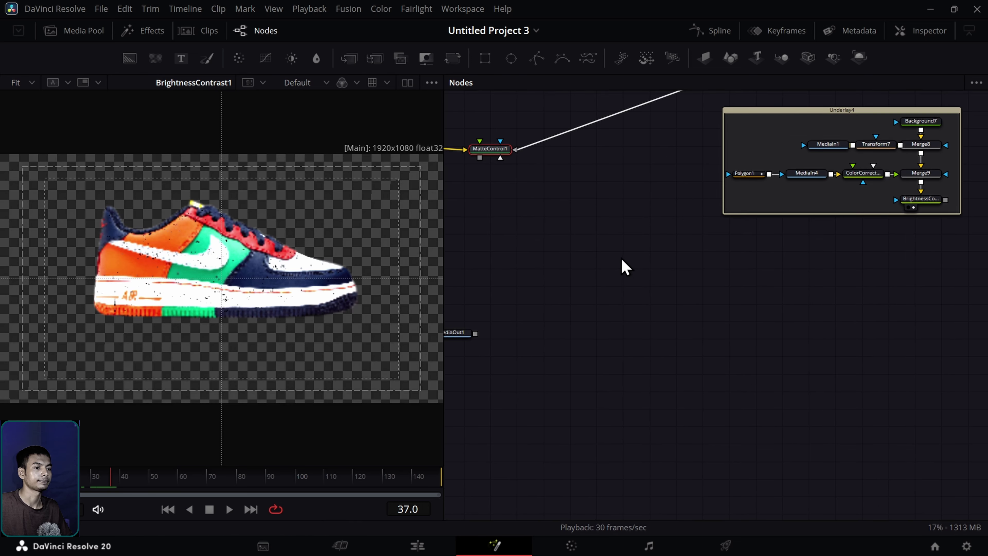
left_click_drag(624, 264, 533, 291)
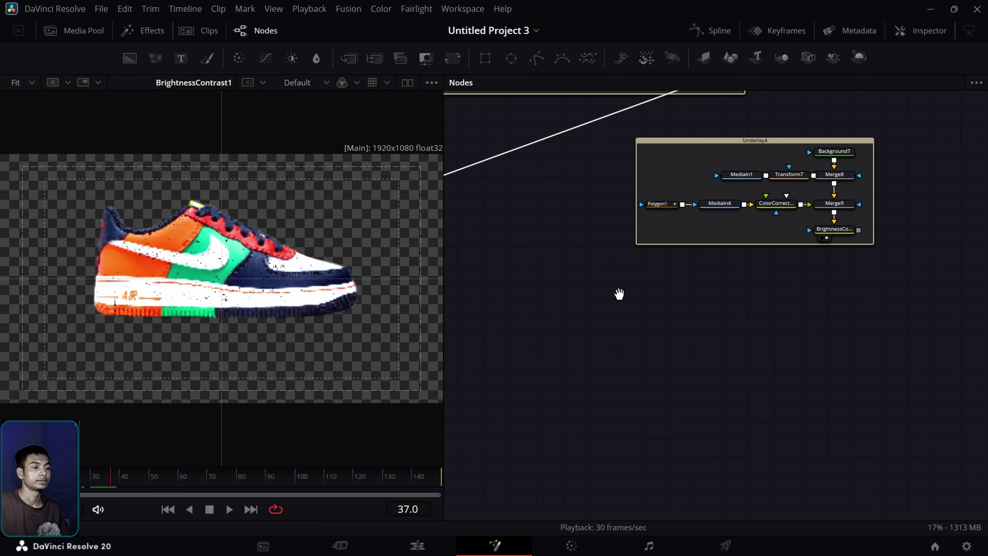
left_click_drag(619, 293, 694, 289)
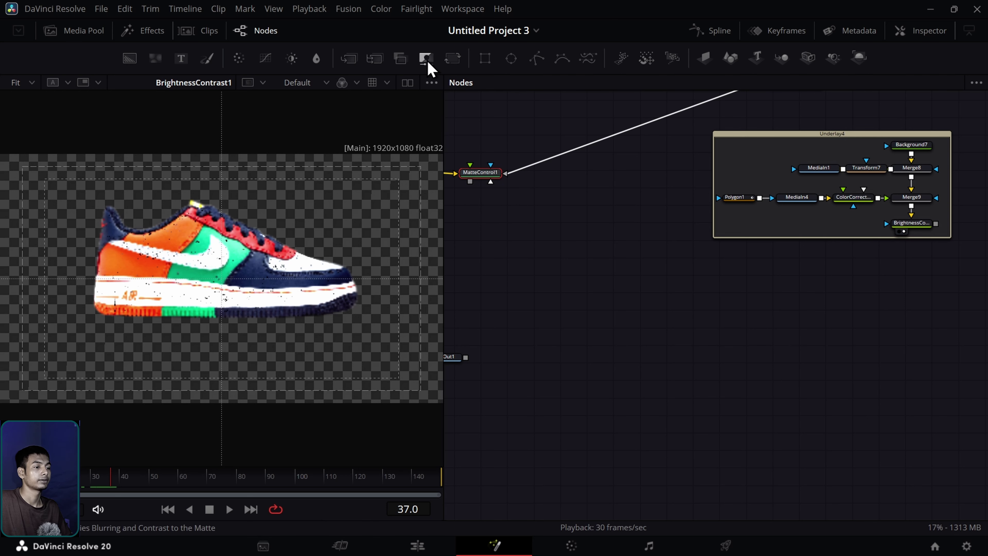
Step: Add a second Matte Control node near Underlay4 and play Merge7's scanline animation from the start in the viewer
left_click_drag(430, 68, 654, 297)
left_click_drag(669, 260, 644, 312)
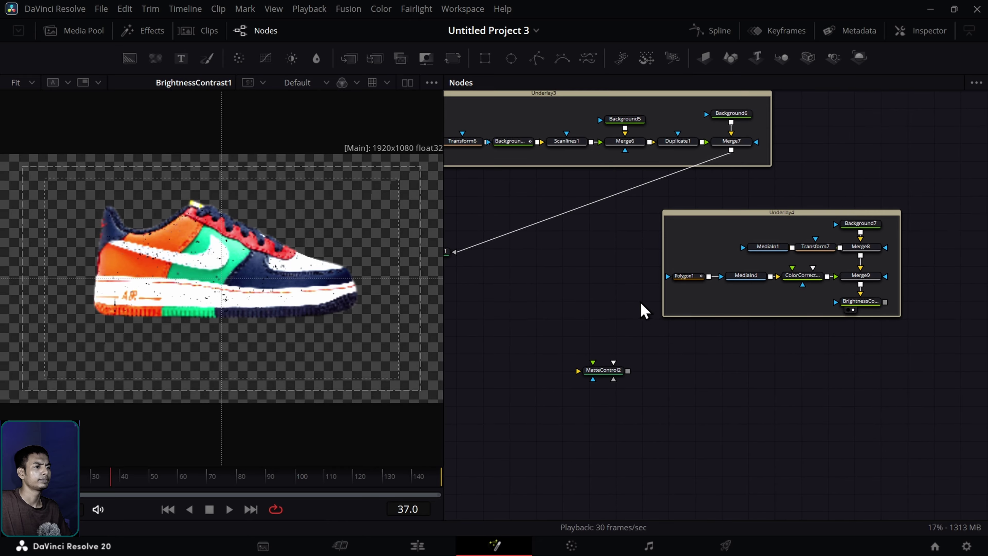
left_click_drag(727, 144, 315, 317)
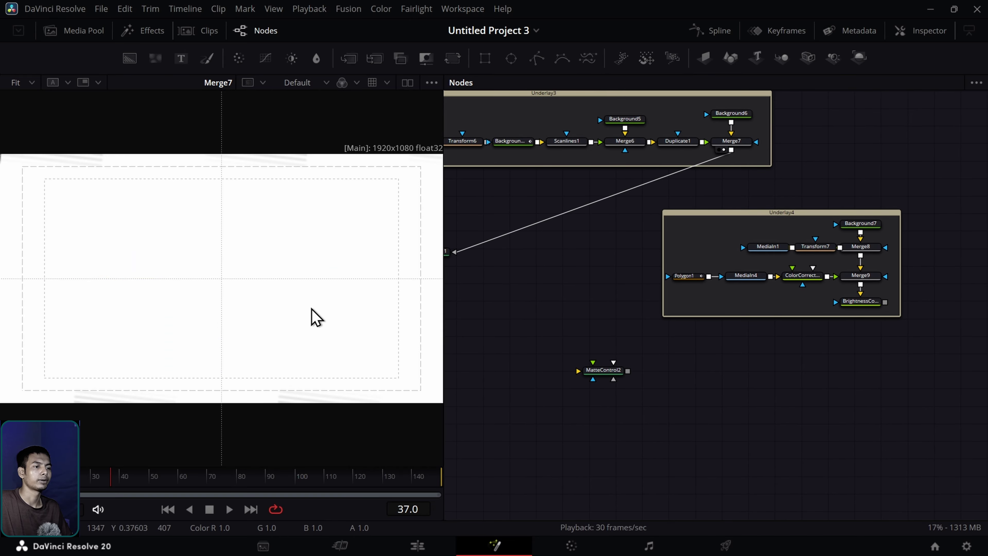
key("Home")
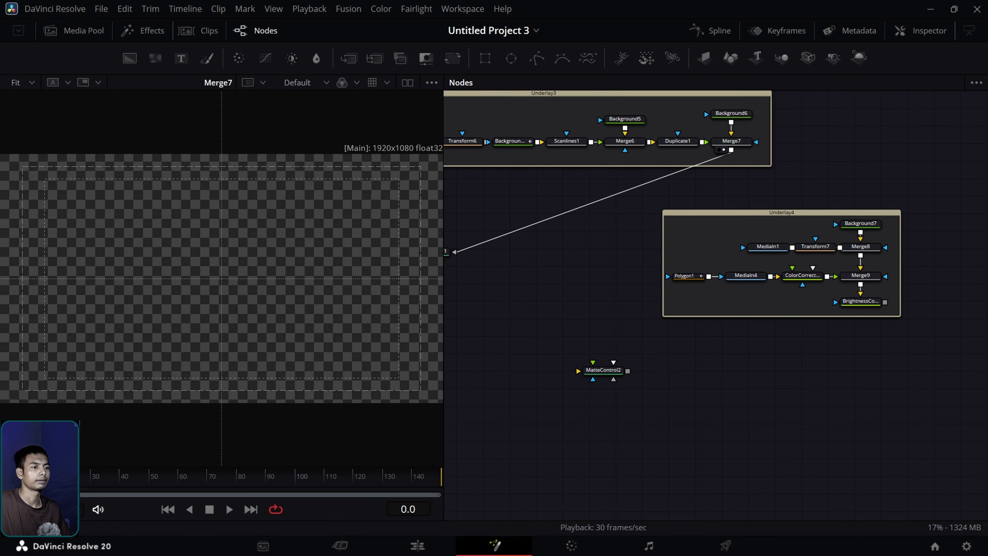
key("space")
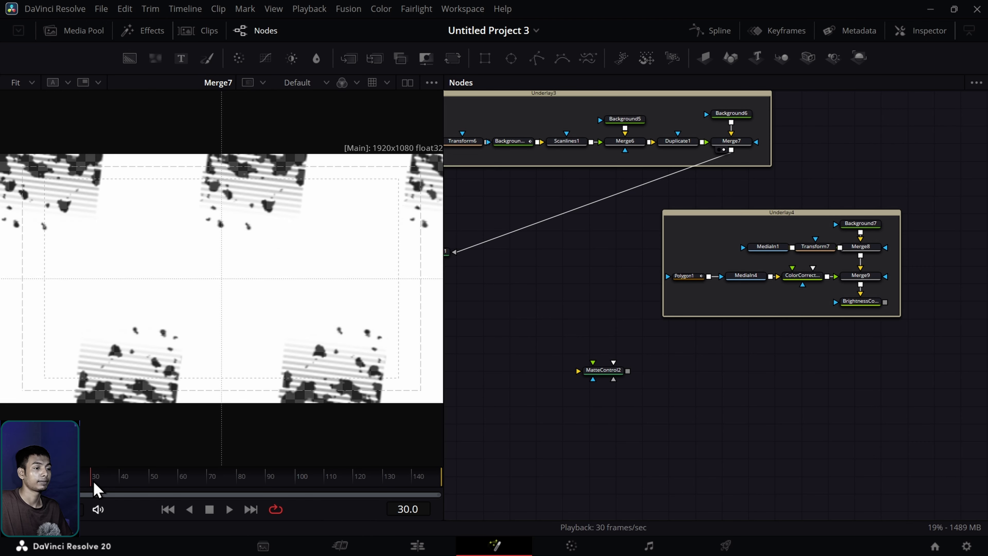
key("space")
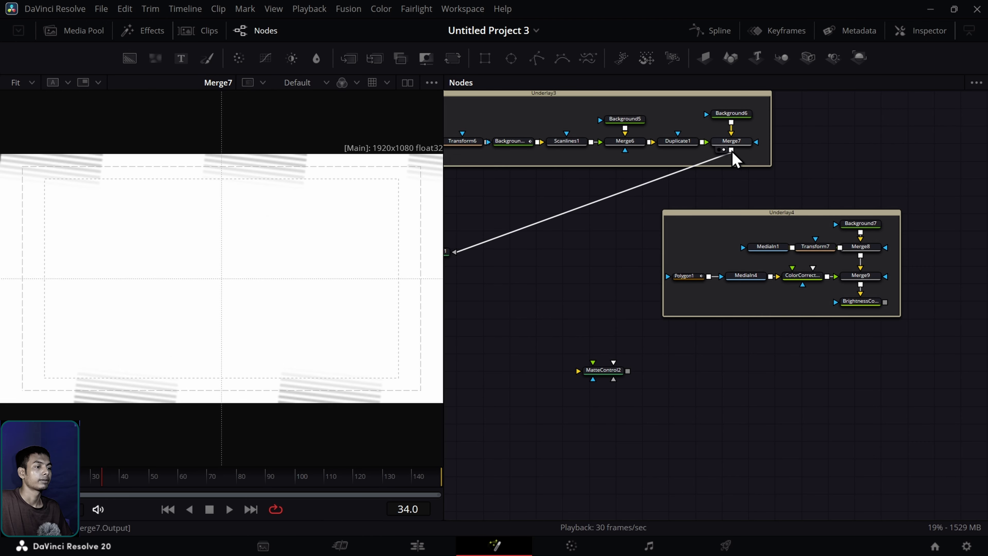
Step: Connect Merge7 to MatteControl2 and rearrange the graph so MatteControl2 sits just beyond the Underlay4 group
left_click_drag(732, 153, 949, 341)
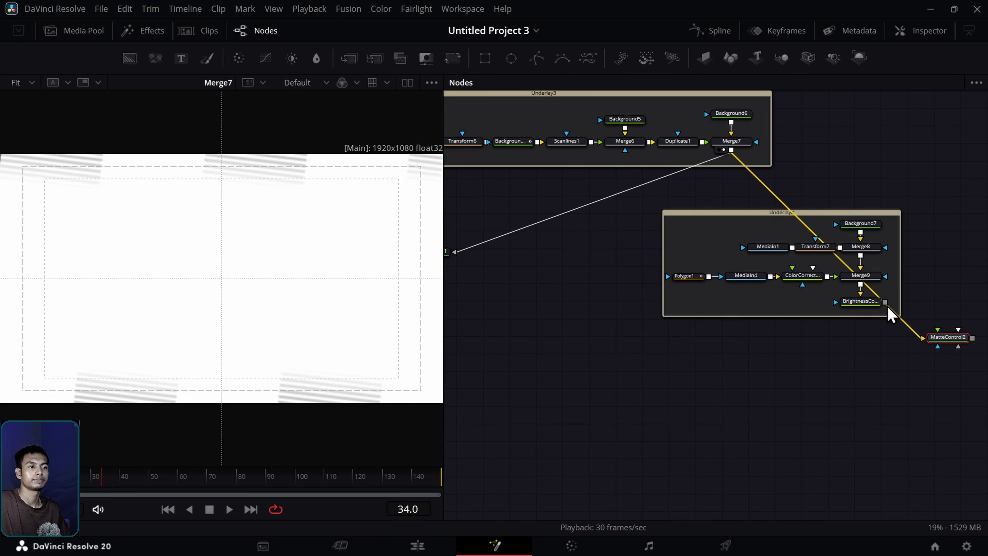
left_click_drag(778, 214, 608, 265)
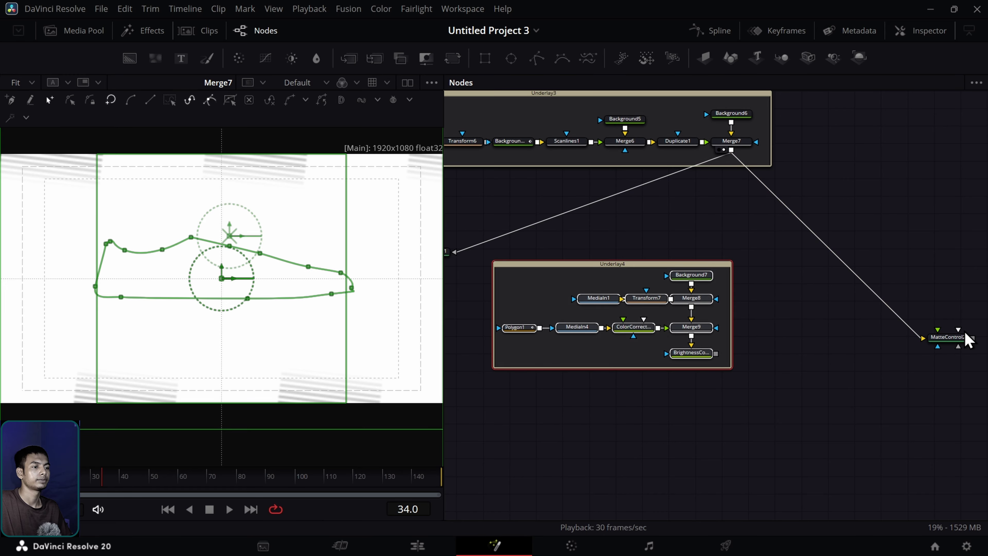
left_click_drag(966, 333, 862, 320)
left_click(844, 371)
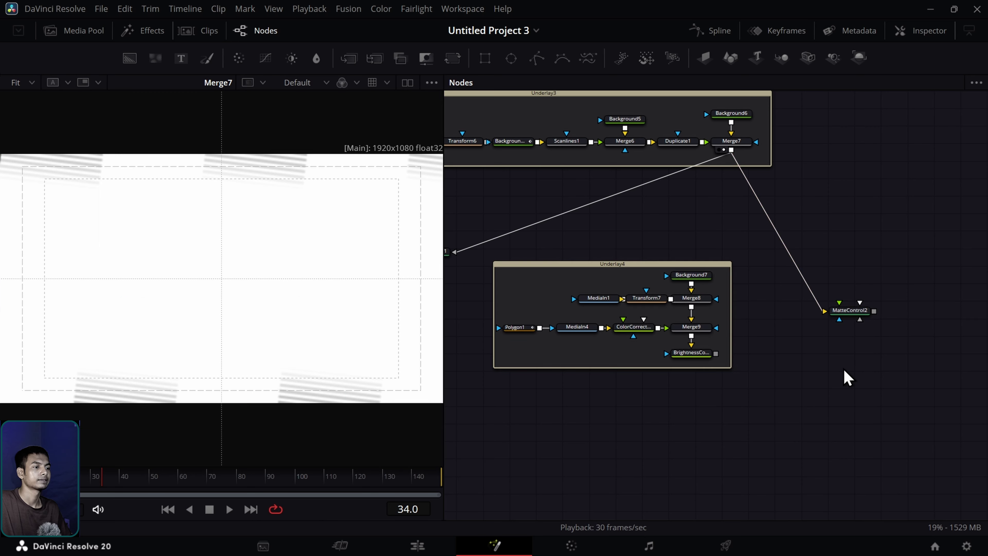
Step: Preview BrightnessContrast1, reconnect Merge7 to MatteControl2 as its Garbage Matte, and feed BrightnessContrast1 into its background input
left_click(703, 355)
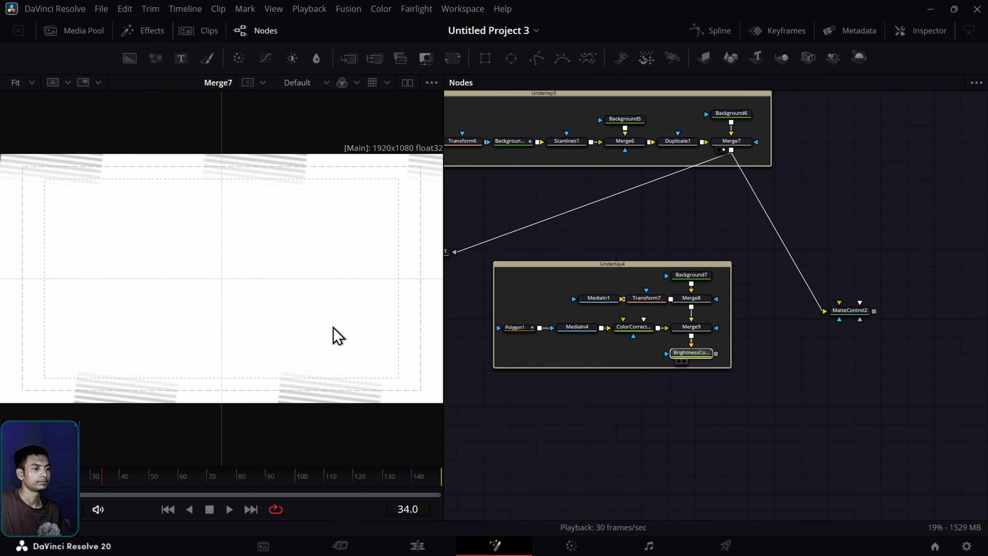
key("1")
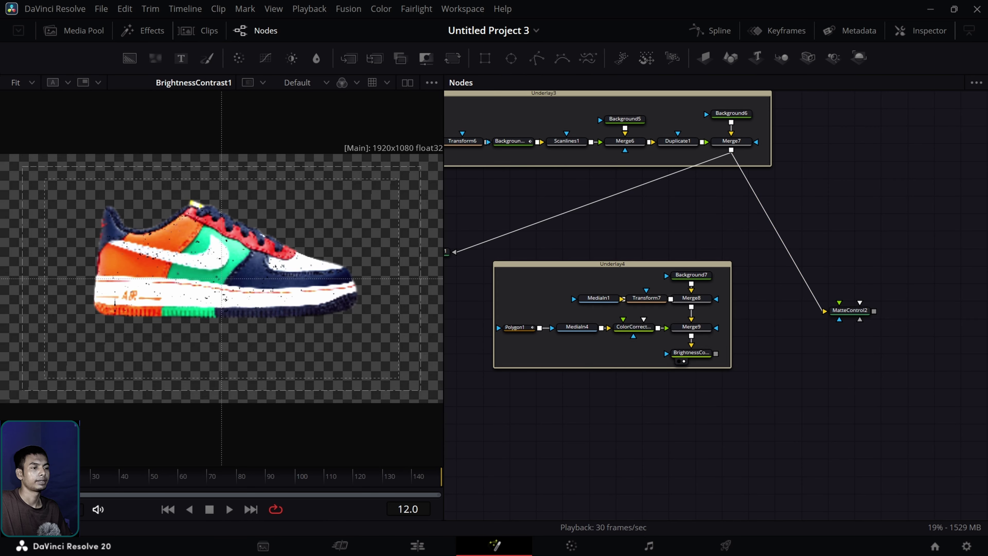
left_click_drag(735, 159, 744, 177)
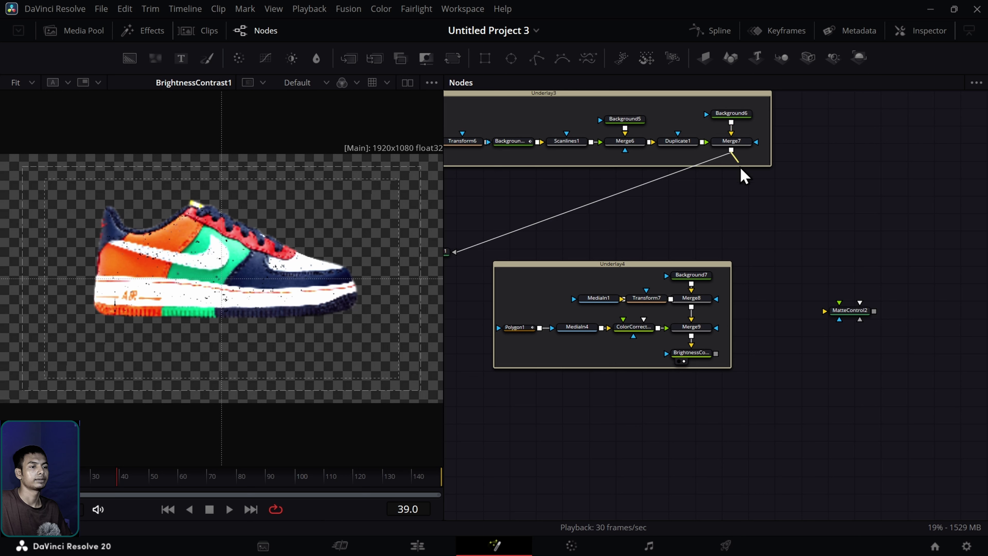
left_click_drag(753, 212, 859, 320)
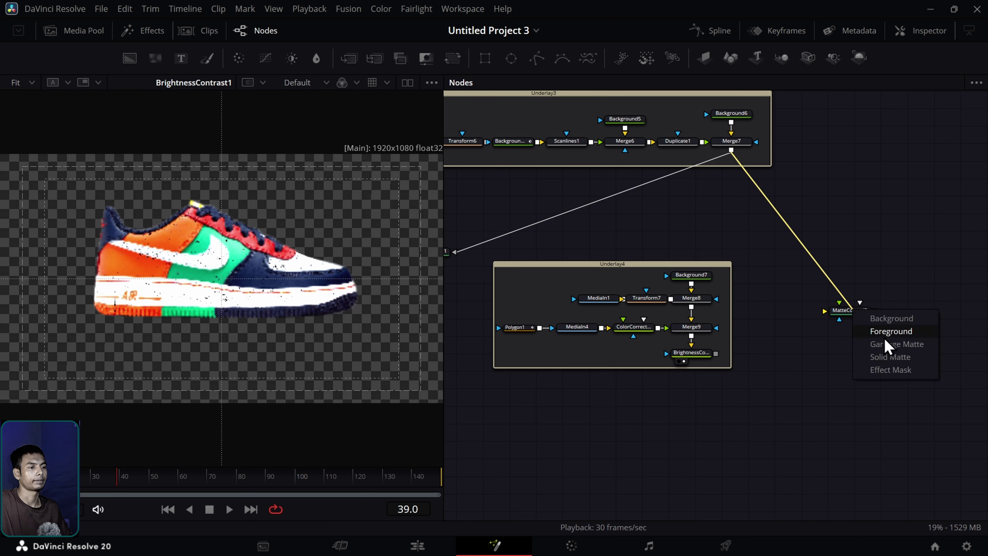
left_click(889, 346)
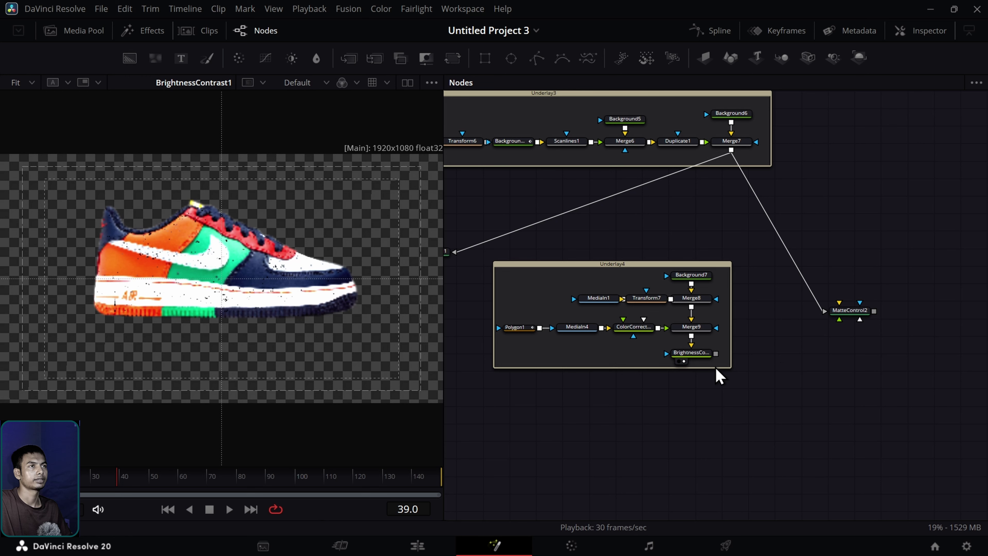
left_click_drag(716, 353, 843, 312)
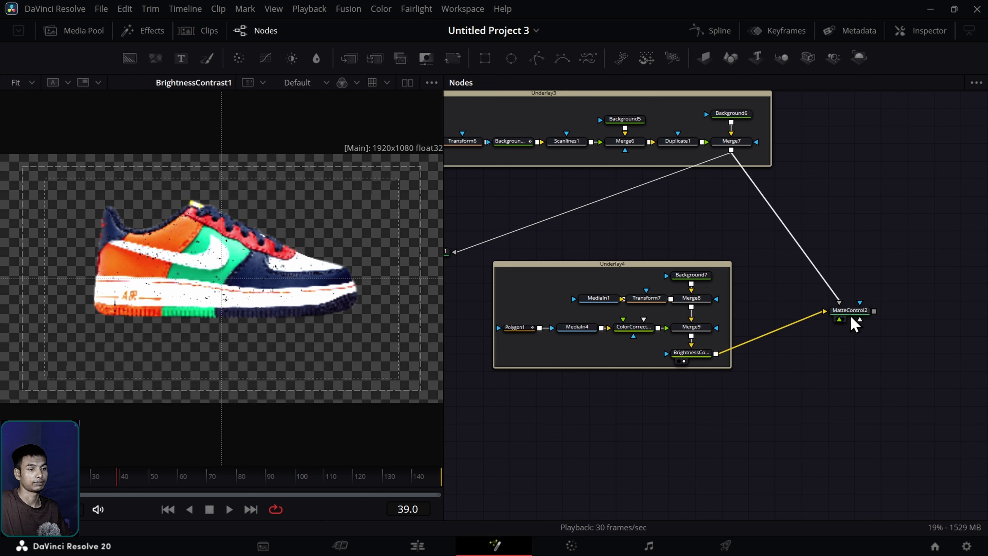
Step: Show MatteControl2 in the viewer and scrub through the frames to check the matte on the shoe
key("1")
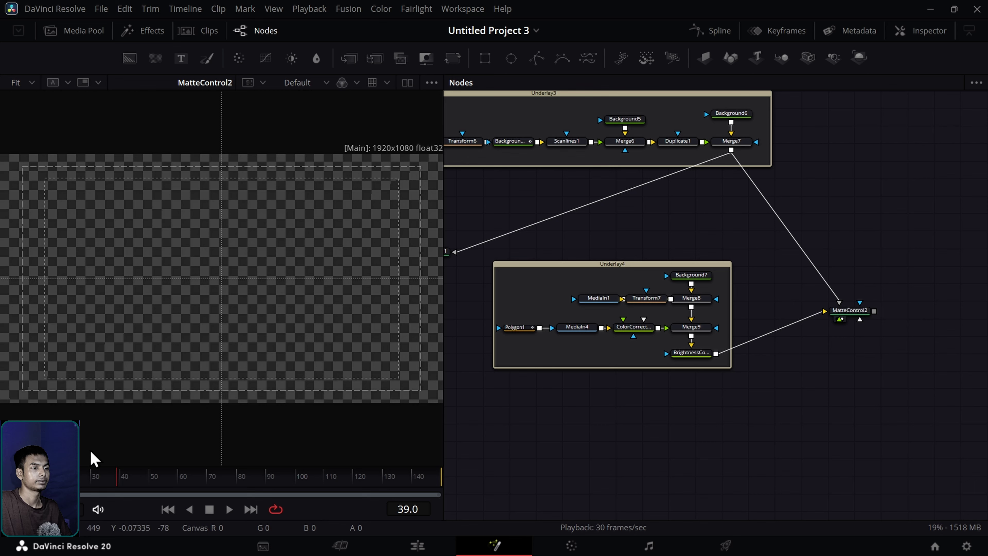
left_click_drag(93, 476, 147, 479)
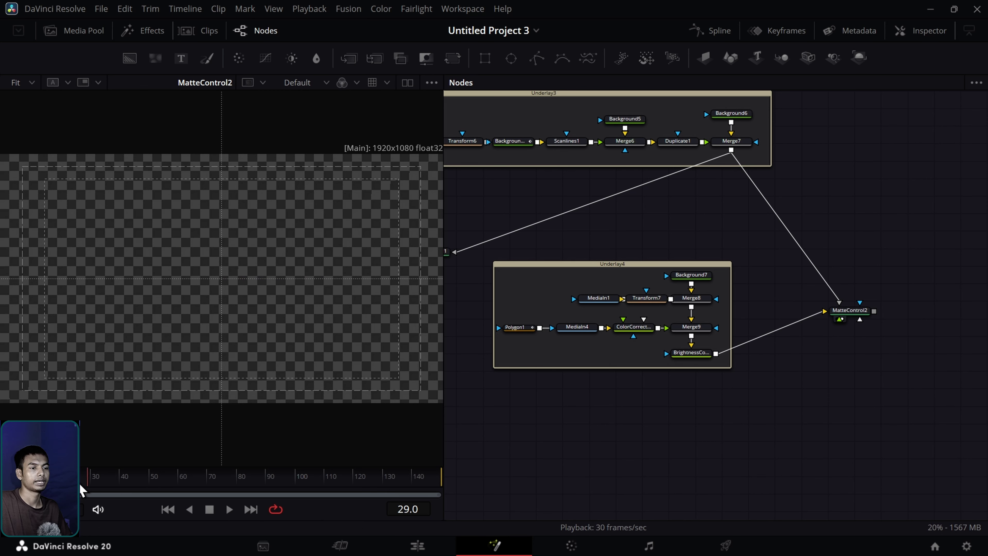
left_click_drag(45, 479, 89, 494)
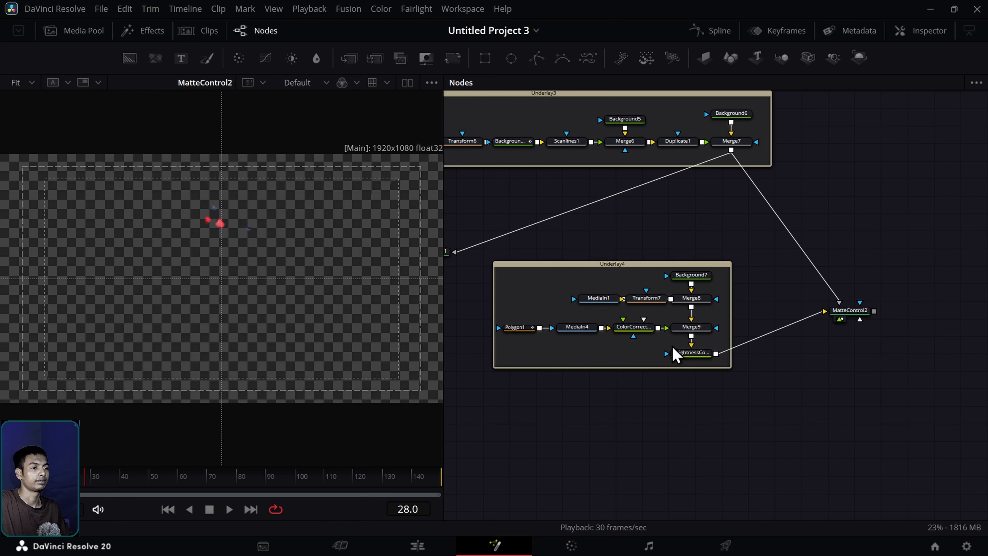
Step: Set the Garbage Matte channel of MatteControl2 to Luminance and preview the result from the first frame
key("shift+0")
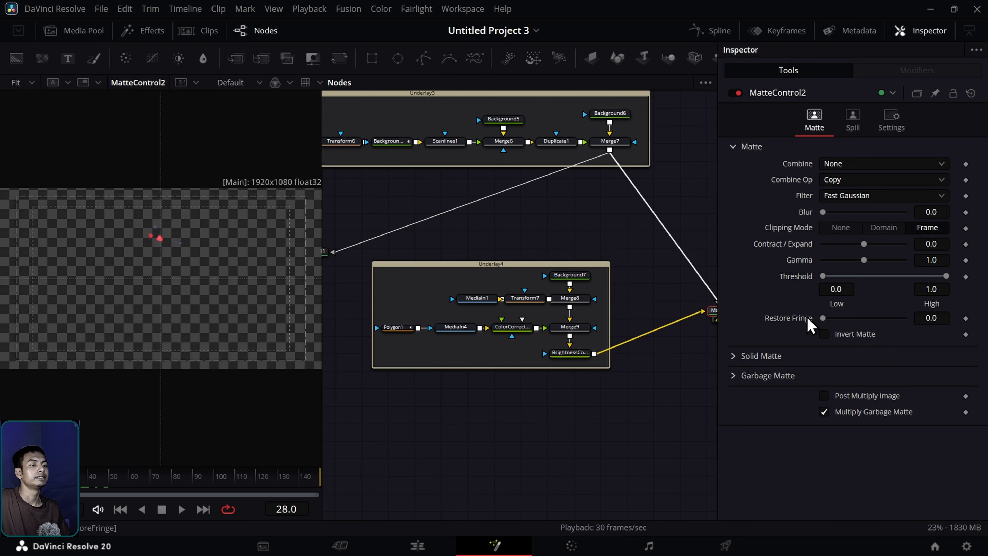
left_click(735, 378)
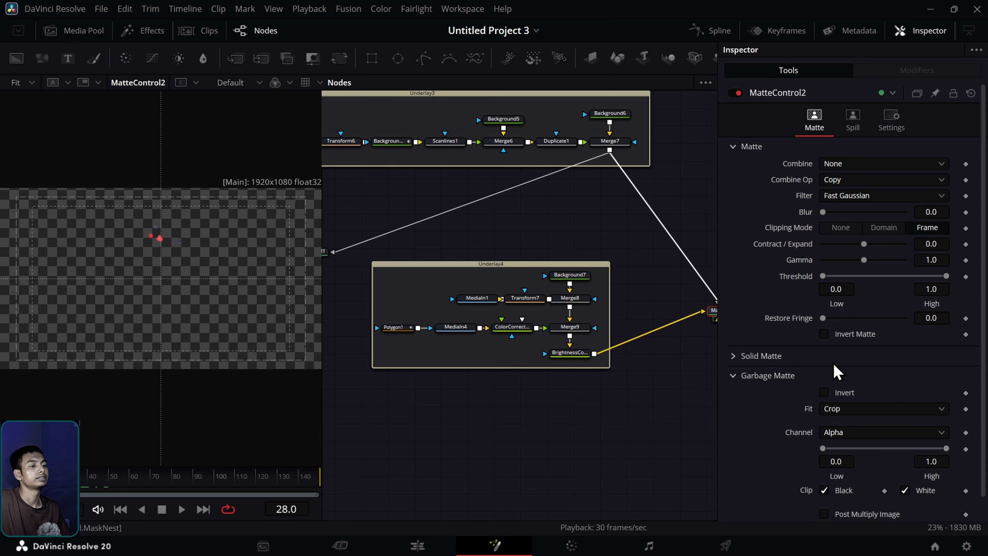
scroll(838, 370, "down", 1)
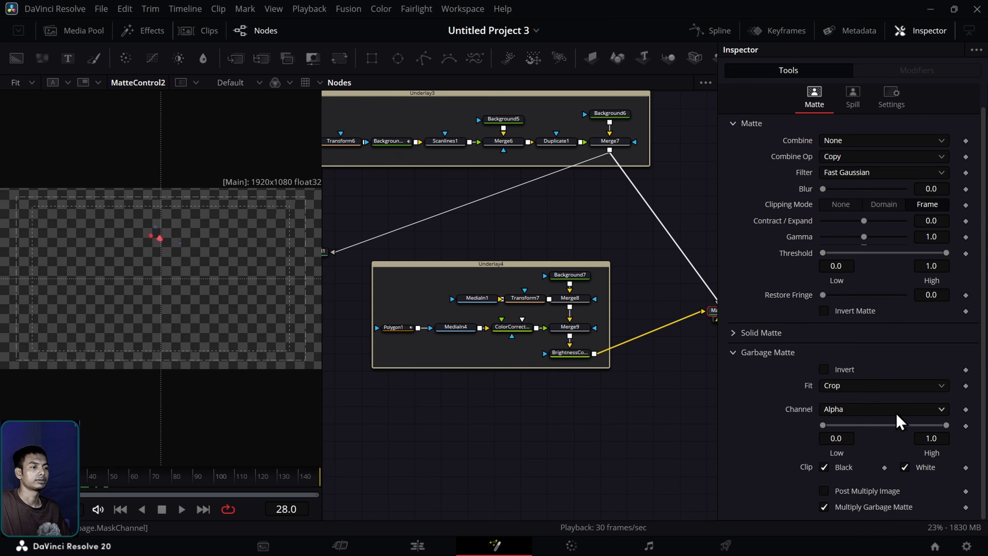
left_click(899, 421)
left_click(871, 499)
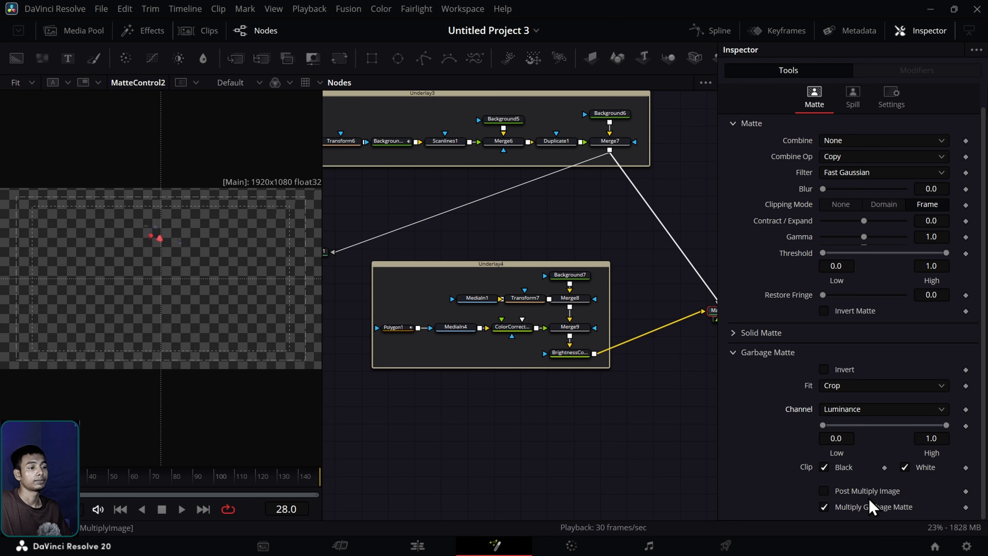
key("Home")
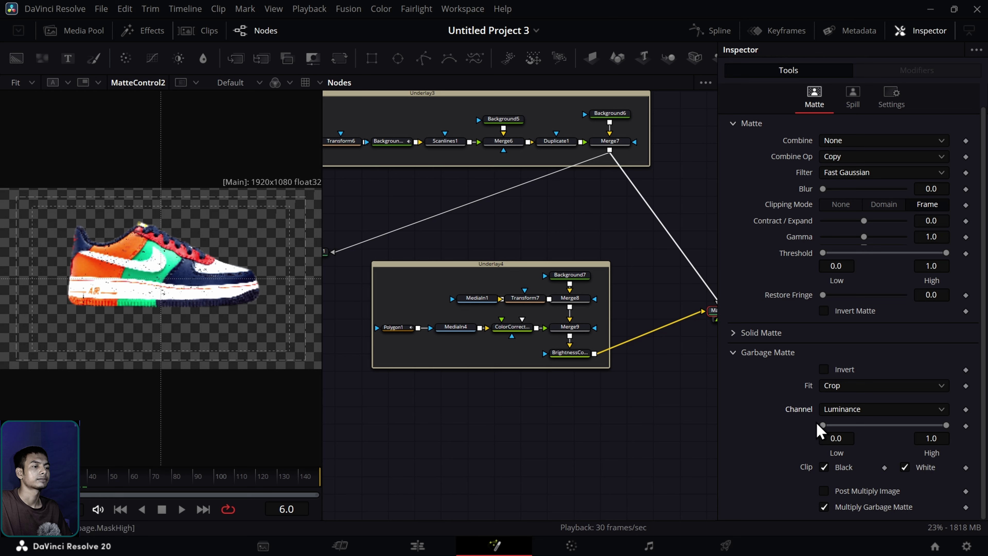
Step: Invert the garbage matte of MatteControl2, set its channel to Alpha, and close the node's settings after previewing
left_click(824, 369)
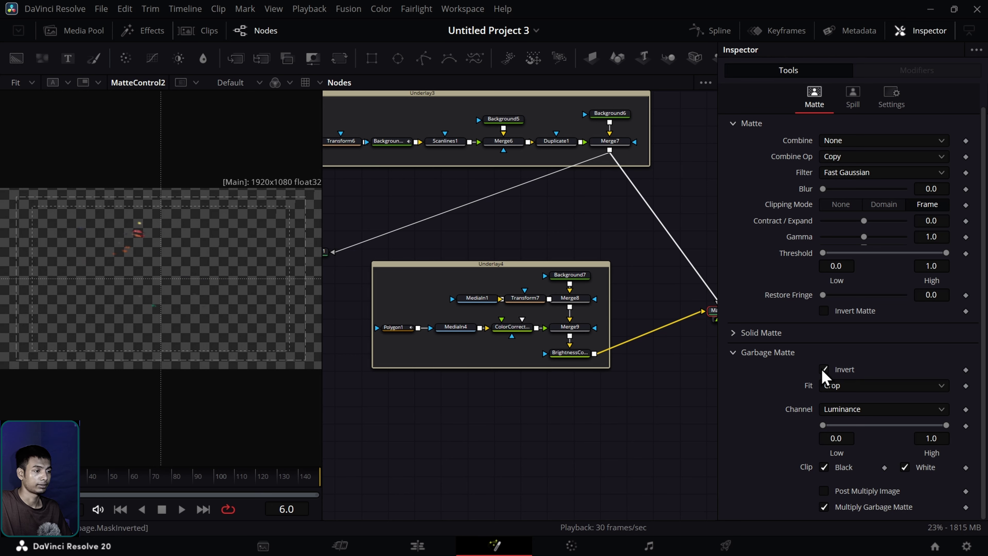
left_click_drag(86, 482, 12, 482)
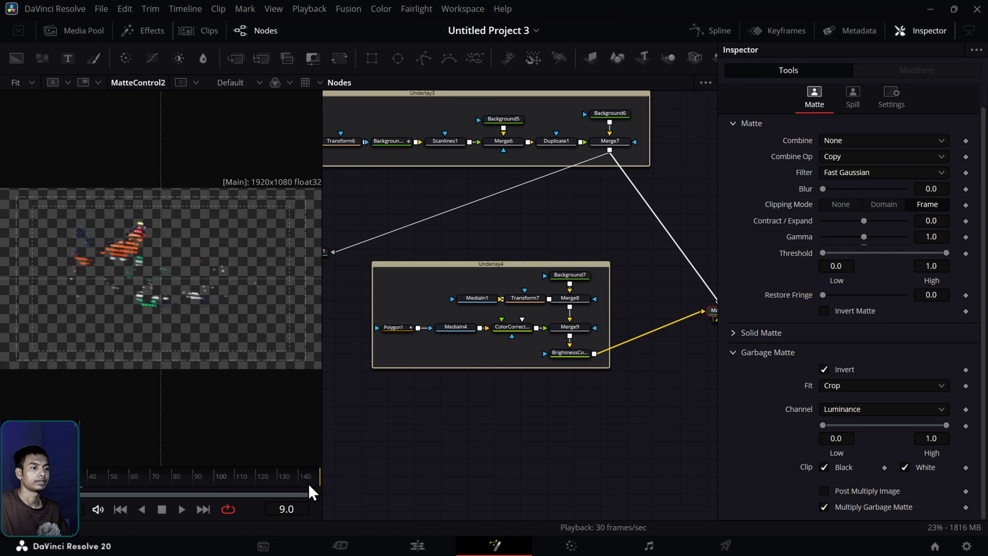
left_click(866, 412)
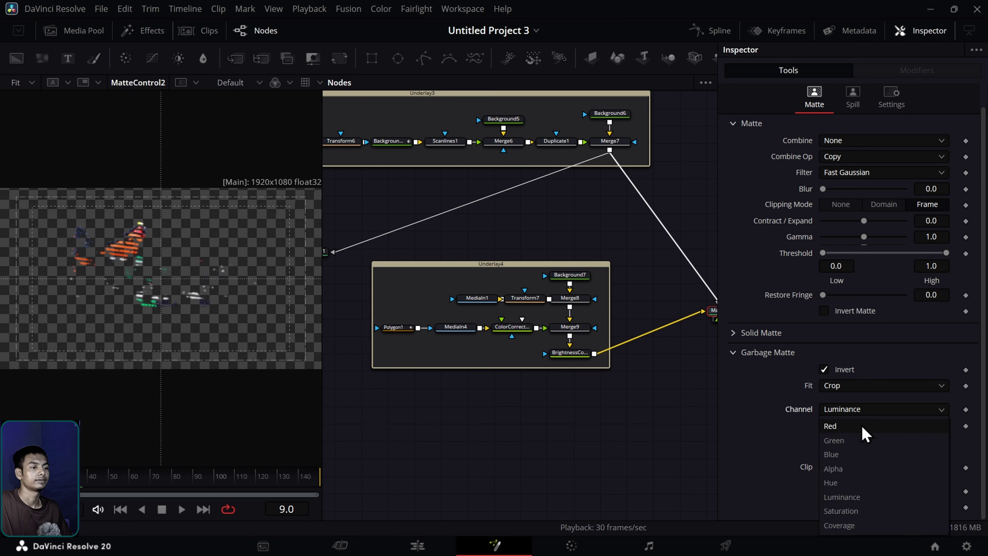
left_click(850, 469)
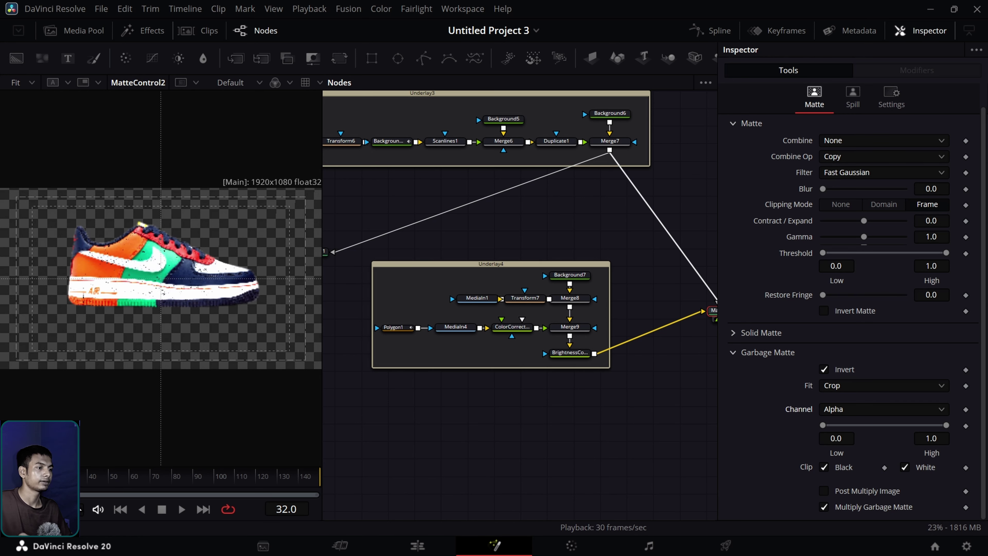
left_click(923, 30)
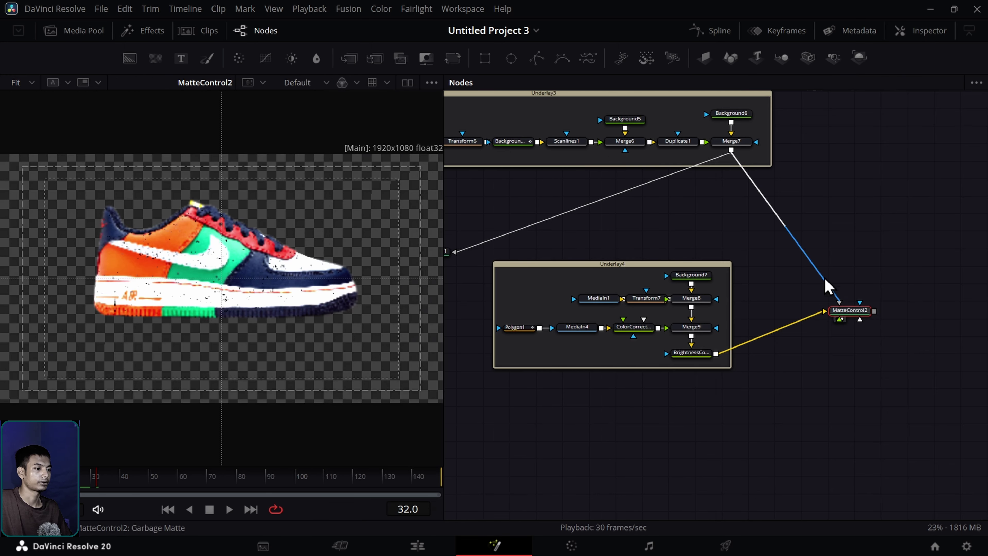
Step: Show BrightnessContrast1 from the Underlay4 group in the viewer
left_click_drag(817, 414, 865, 402)
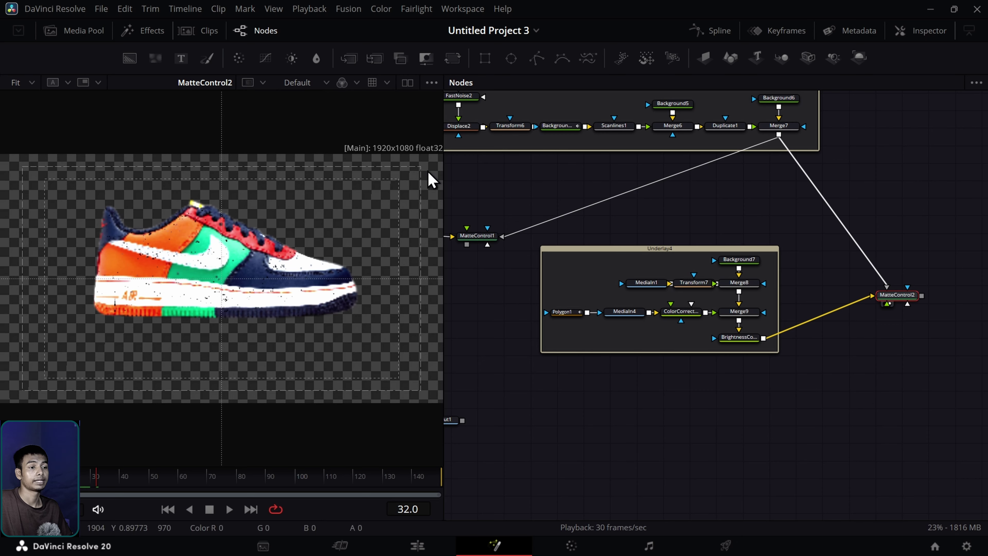
left_click_drag(660, 247, 697, 244)
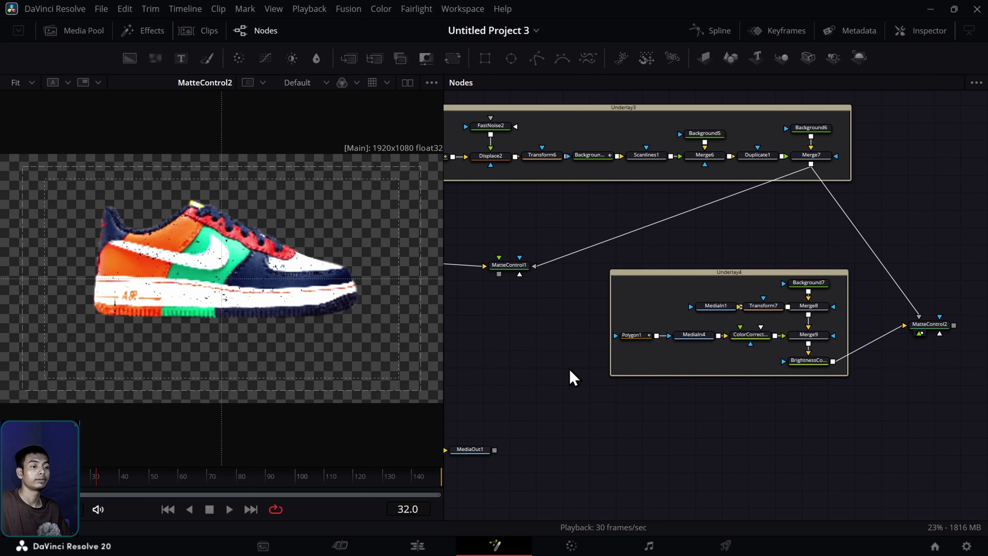
left_click(809, 362)
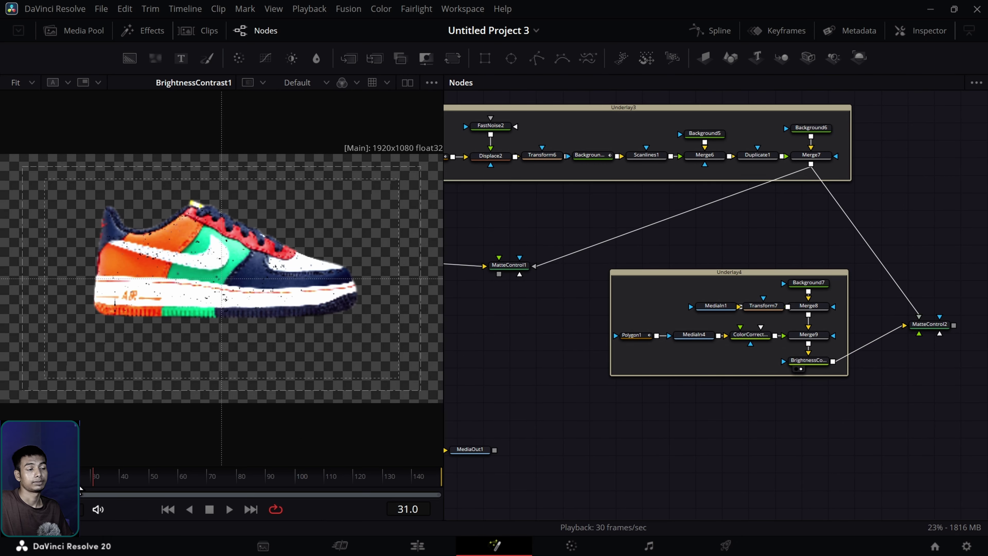
Step: Move the Underlay2 text group with all its nodes to just below Underlay4
left_click_drag(662, 405, 756, 394)
left_click_drag(545, 179, 844, 444)
left_click_drag(546, 254, 830, 476)
left_click_drag(870, 397, 611, 119)
left_click_drag(561, 200, 752, 446)
left_click_drag(605, 425, 463, 341)
left_click_drag(758, 444, 664, 389)
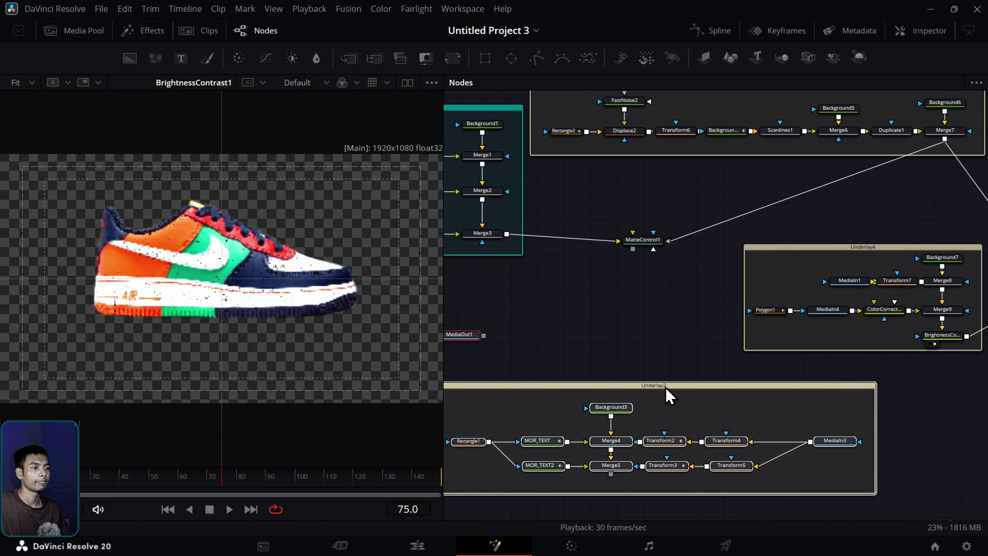
left_click(821, 370)
left_click_drag(826, 389, 775, 354)
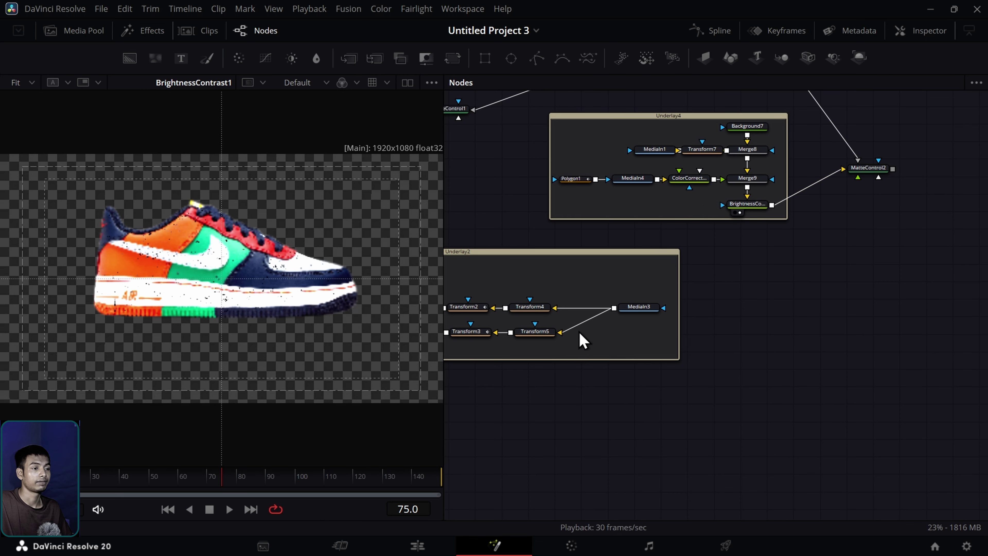
Step: Preview the text animation of Merge5 across its frames and compare it with the shoe from BrightnessContrast1
left_click_drag(543, 353, 628, 351)
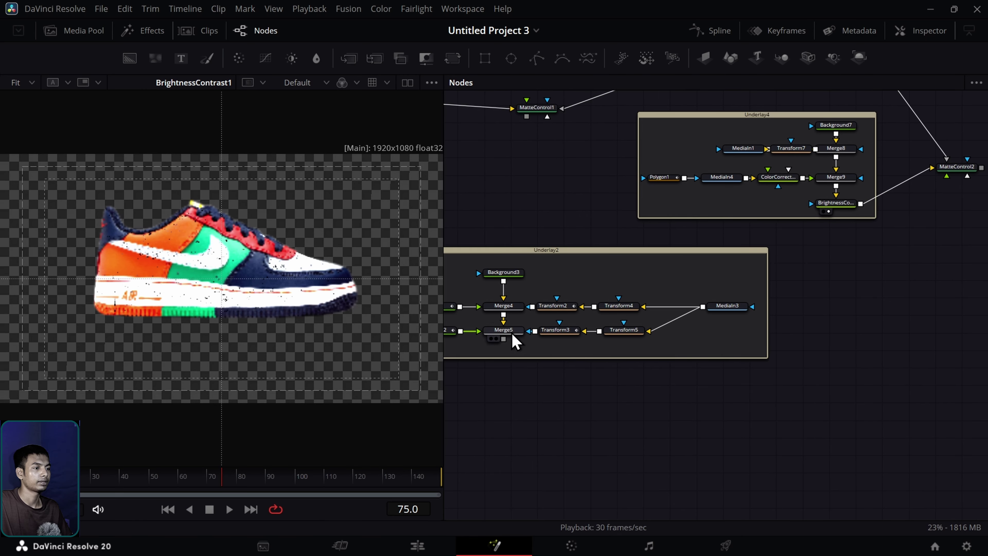
left_click_drag(514, 335, 171, 289)
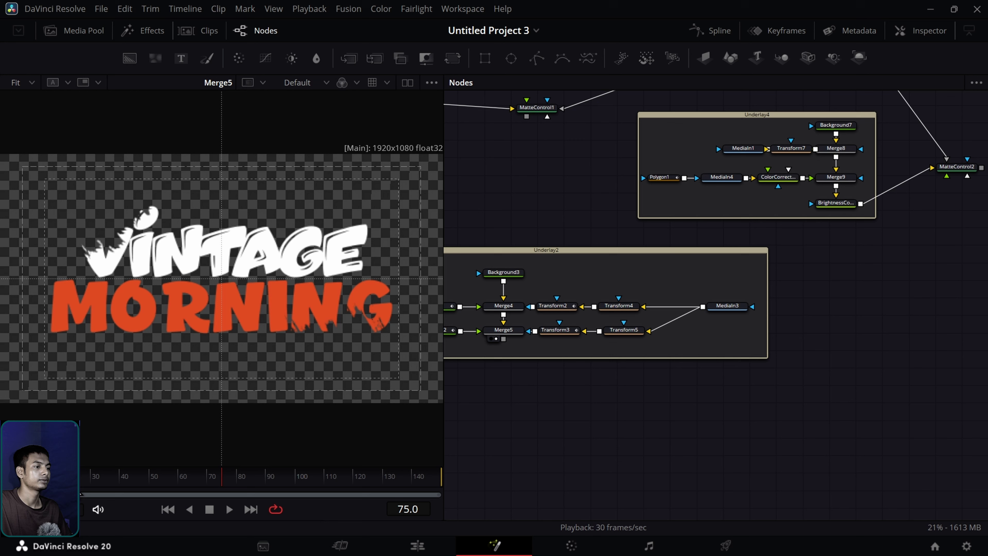
left_click(28, 476)
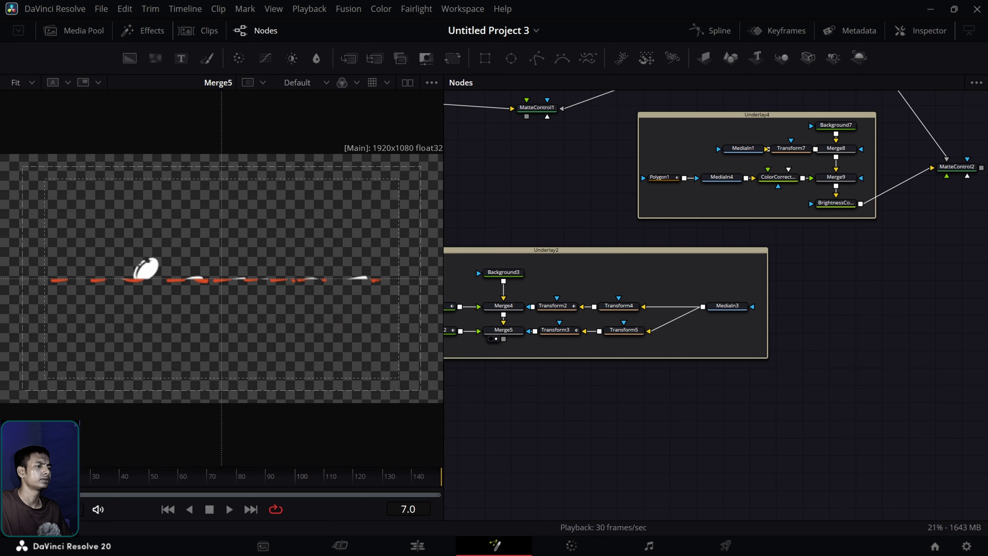
left_click_drag(28, 476, 166, 501)
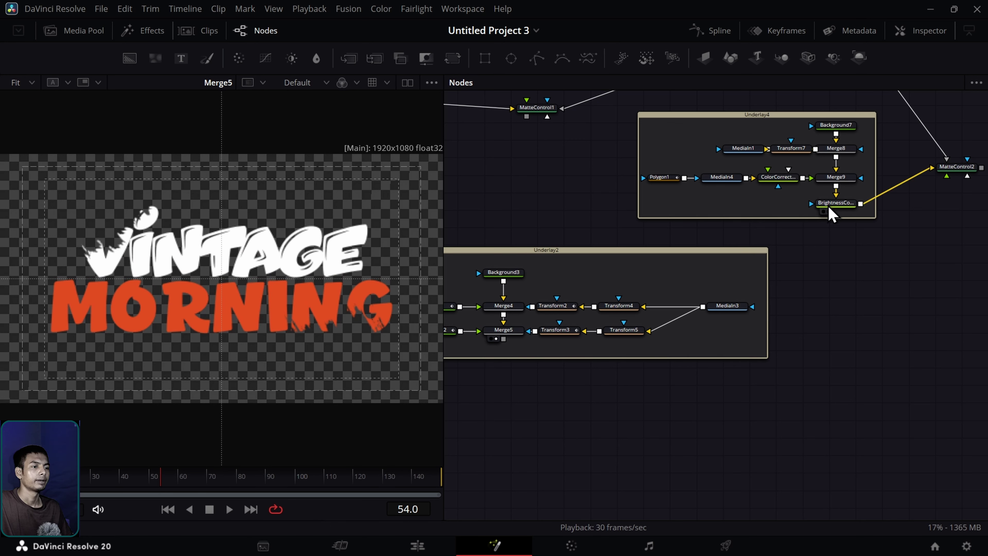
left_click_drag(829, 210, 319, 287)
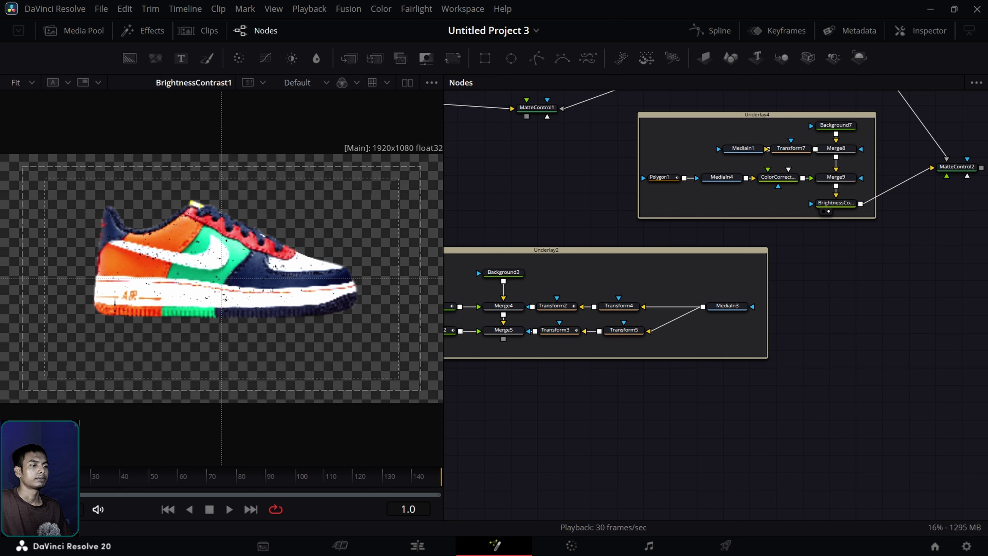
left_click(159, 481)
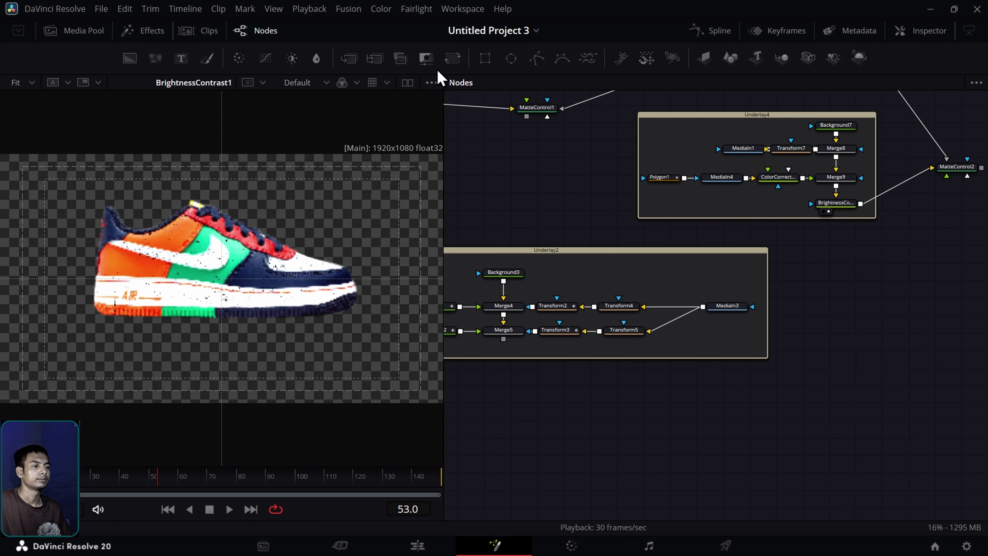
Step: Add a Merge node with Merge5 as background and BrightnessContrast1 as foreground, and preview its animation
left_click_drag(461, 150, 765, 392)
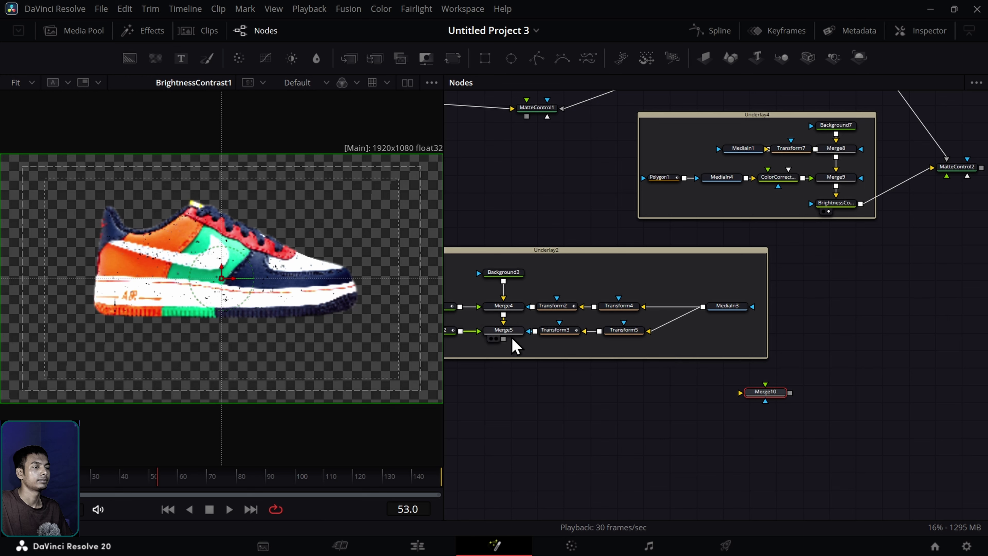
left_click_drag(504, 331, 282, 315)
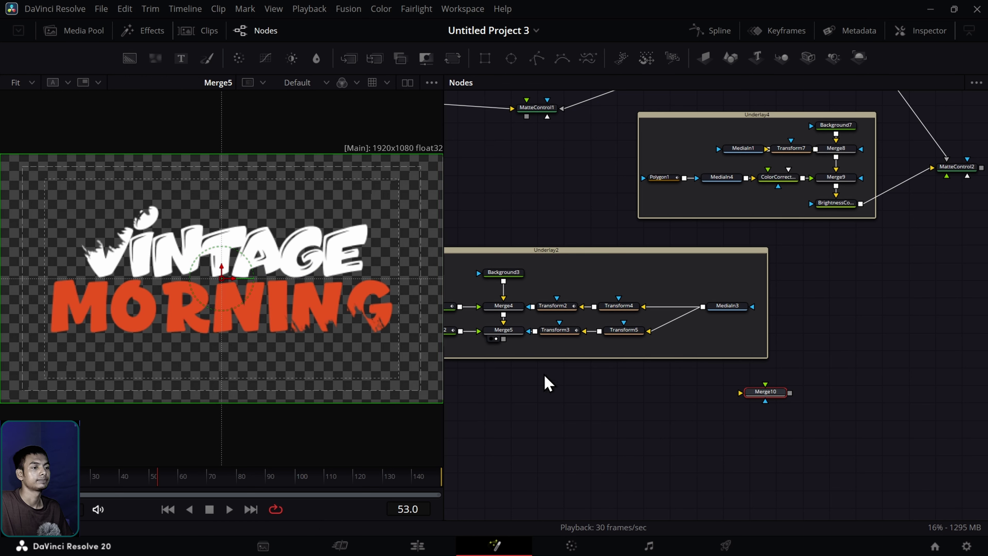
left_click_drag(503, 341, 741, 399)
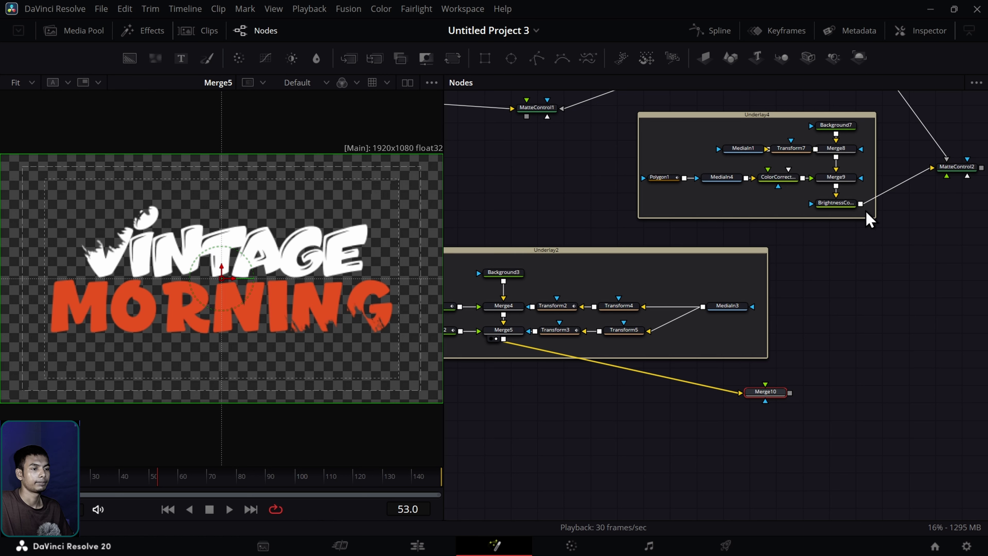
left_click_drag(861, 204, 249, 318)
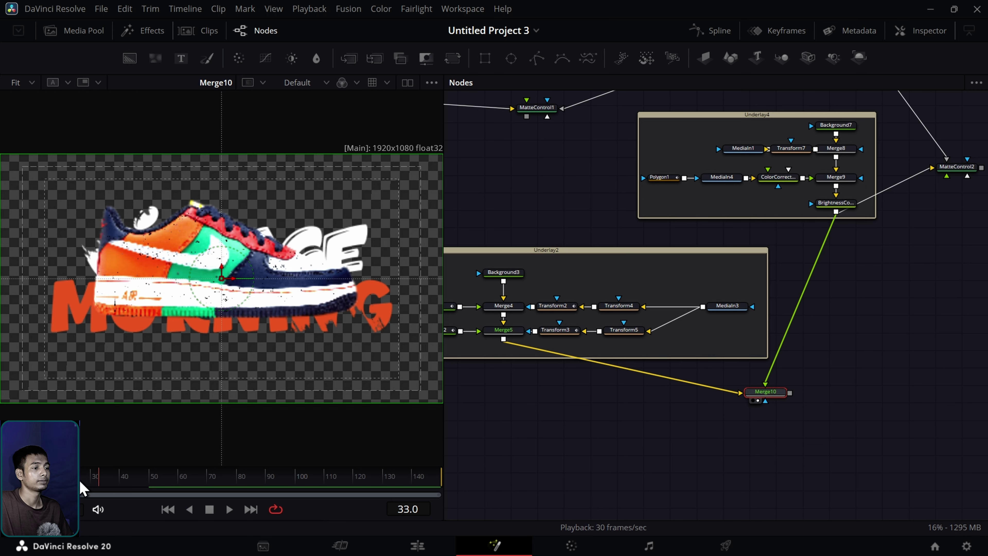
key("Home")
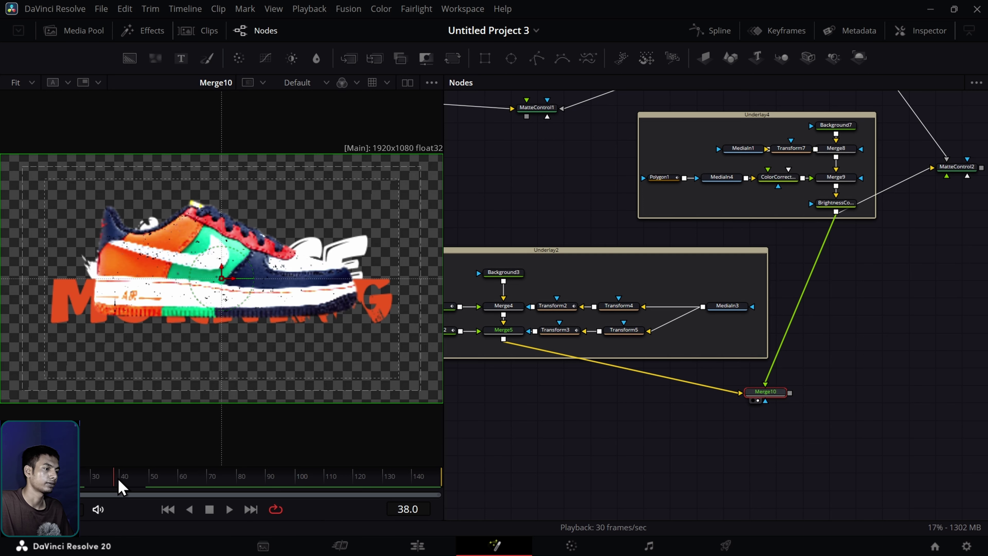
left_click_drag(55, 495, 214, 497)
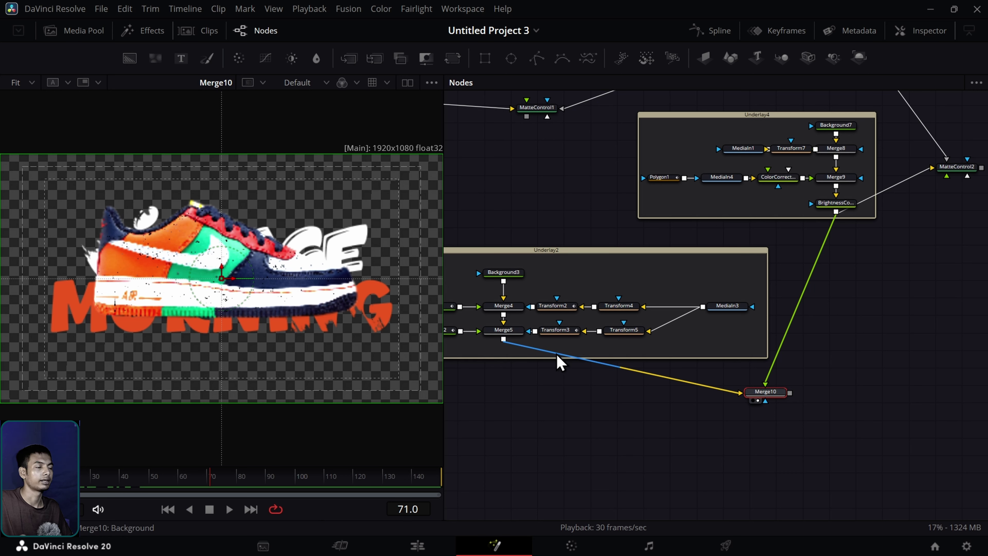
Step: Connect Merge5 to the Effect Mask input of Merge10 so the text limits the shoe
left_click_drag(505, 343, 522, 356)
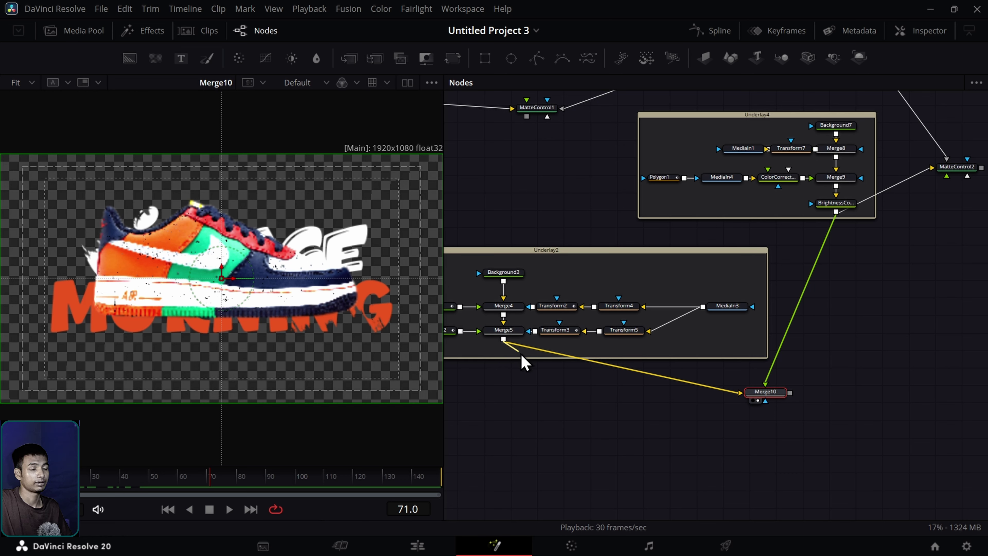
left_click_drag(565, 390, 765, 405)
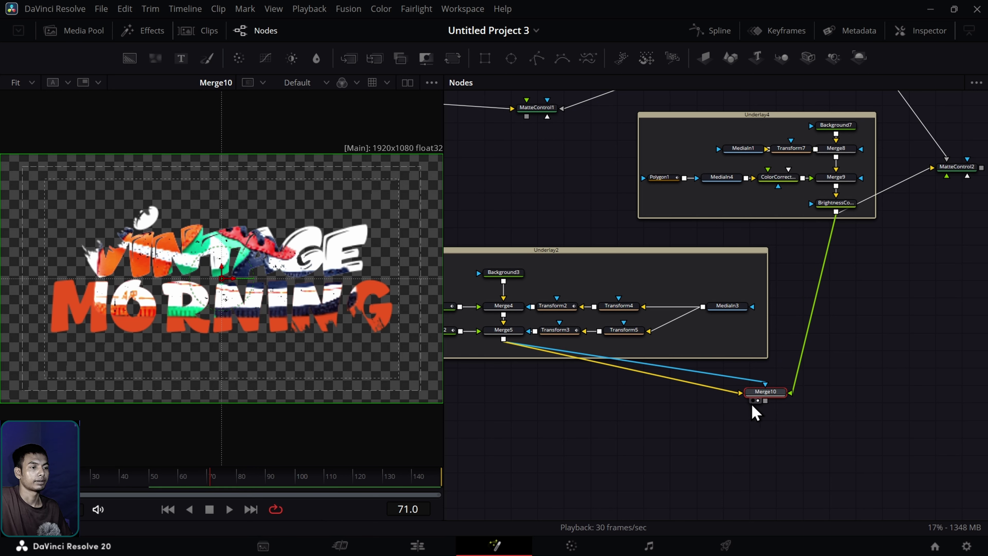
left_click(569, 422)
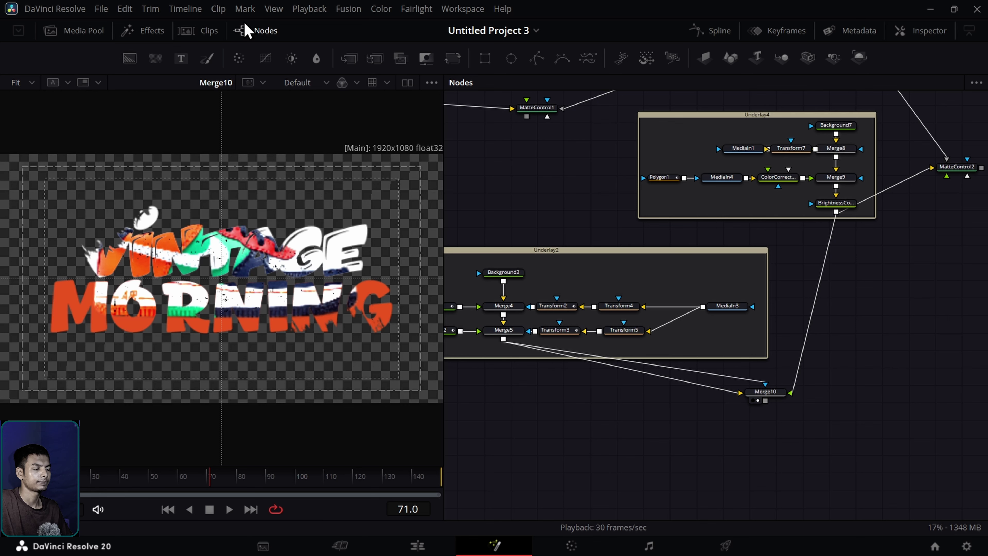
Step: Raise the timeline playback resolution and play the masked text of Merge10 from the start
left_click(306, 10)
mouse_move(380, 59)
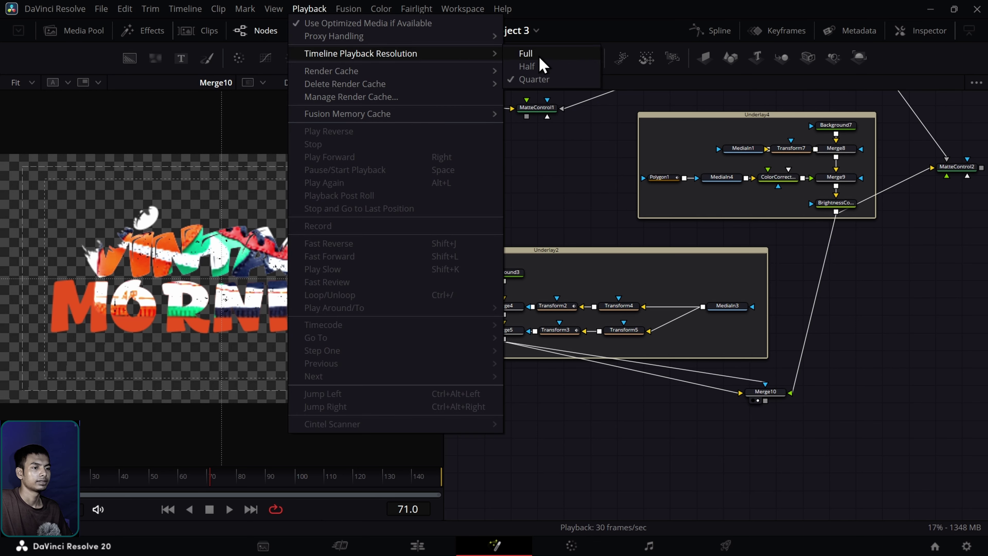
left_click(544, 68)
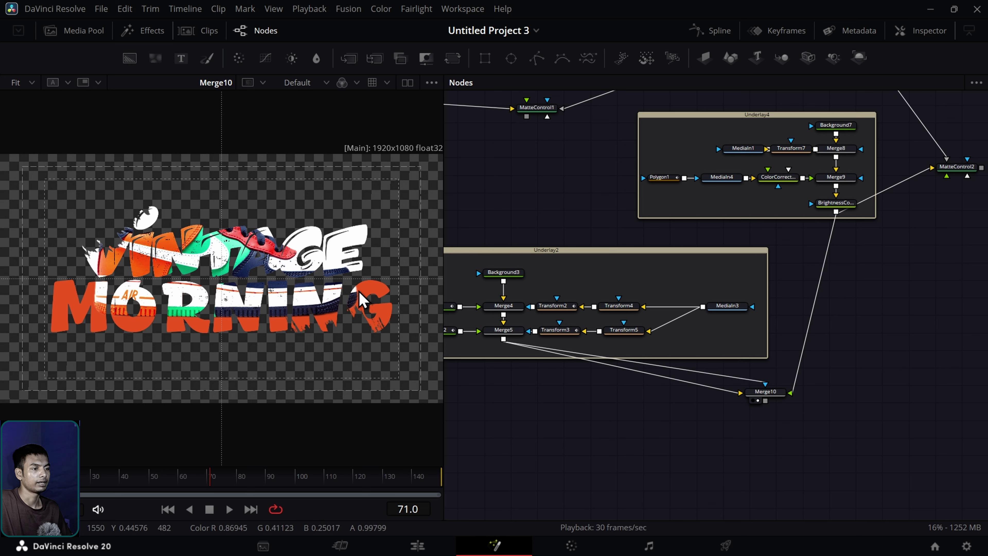
left_click_drag(139, 486, 8, 486)
key("space")
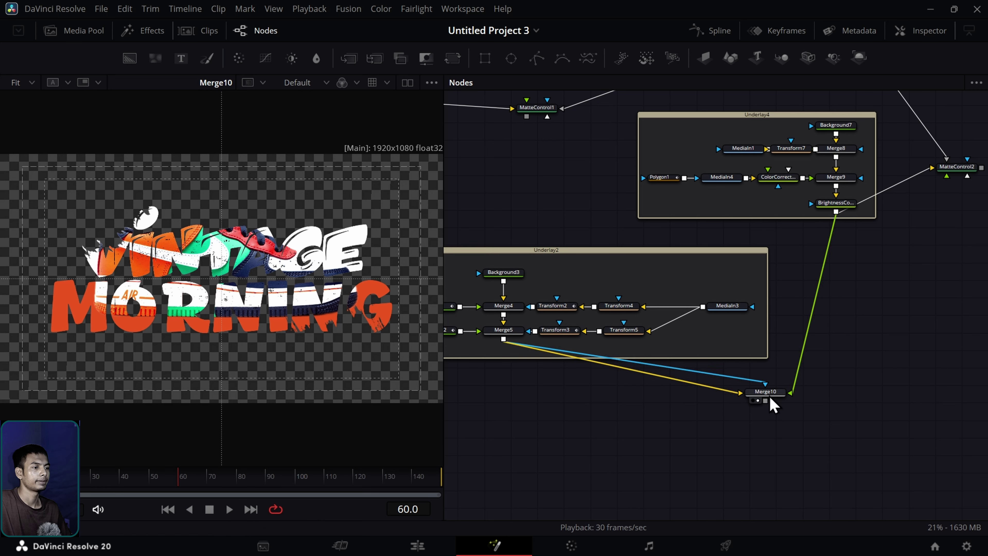
Step: Arrange MatteControl1, Merge10 and MatteControl2 in a row below the Underlay2 group, with MediaOut1 beneath them
left_click_drag(773, 402, 658, 435)
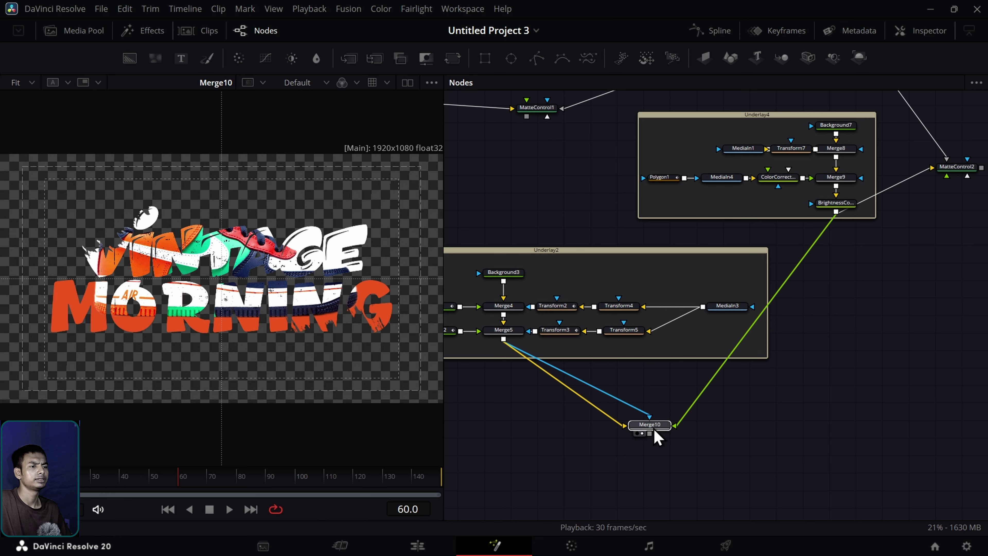
scroll(820, 324, "down", 2)
scroll(646, 364, "up", 1)
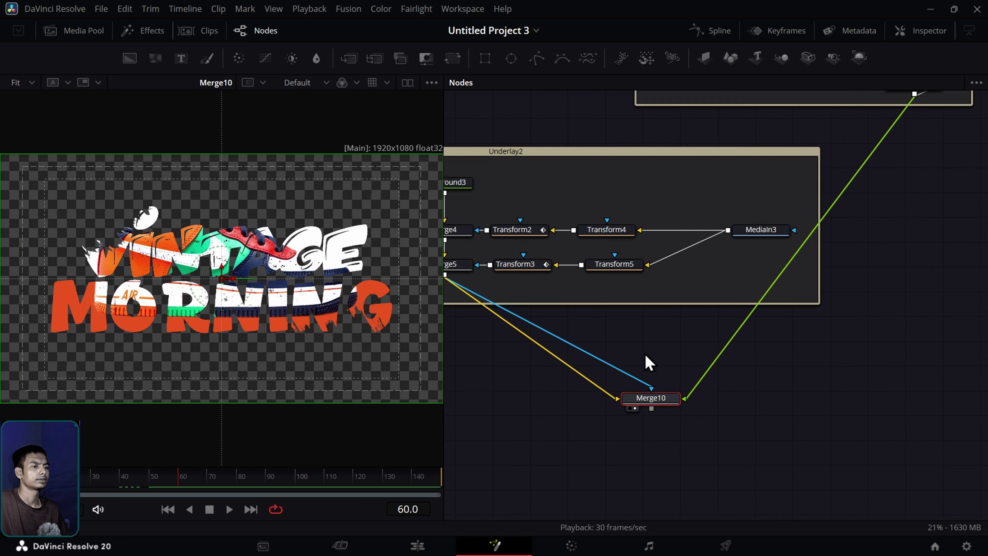
scroll(683, 364, "down", 4)
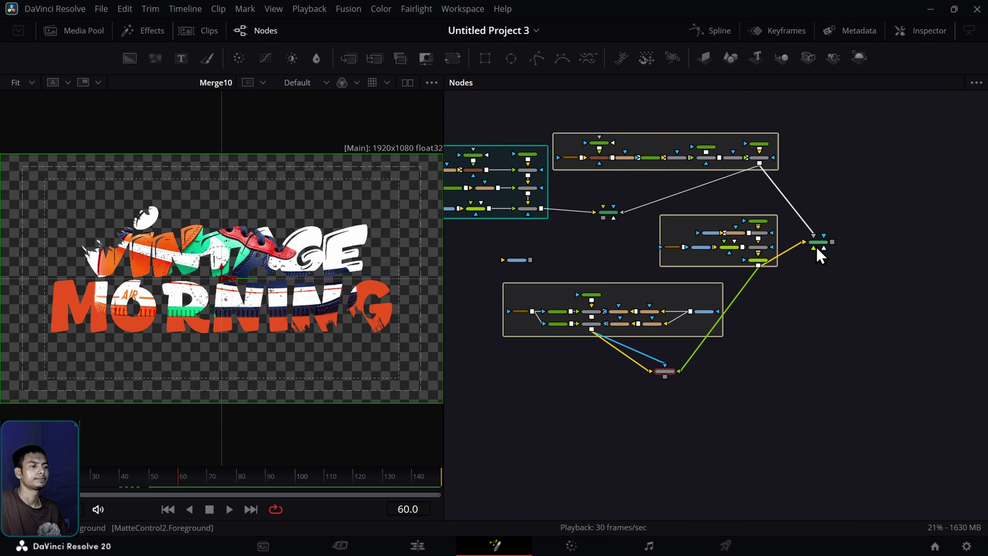
left_click_drag(819, 243, 837, 374)
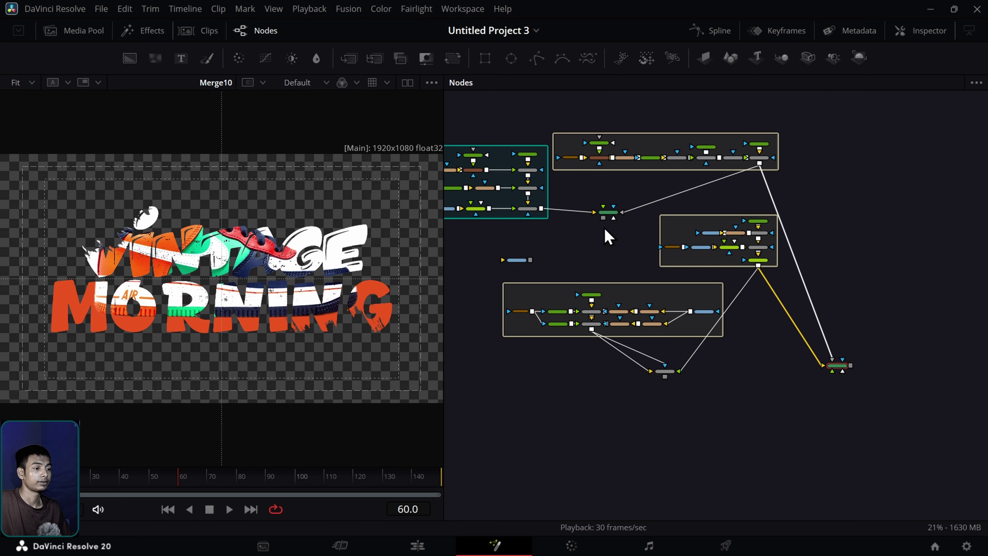
left_click_drag(607, 217, 482, 379)
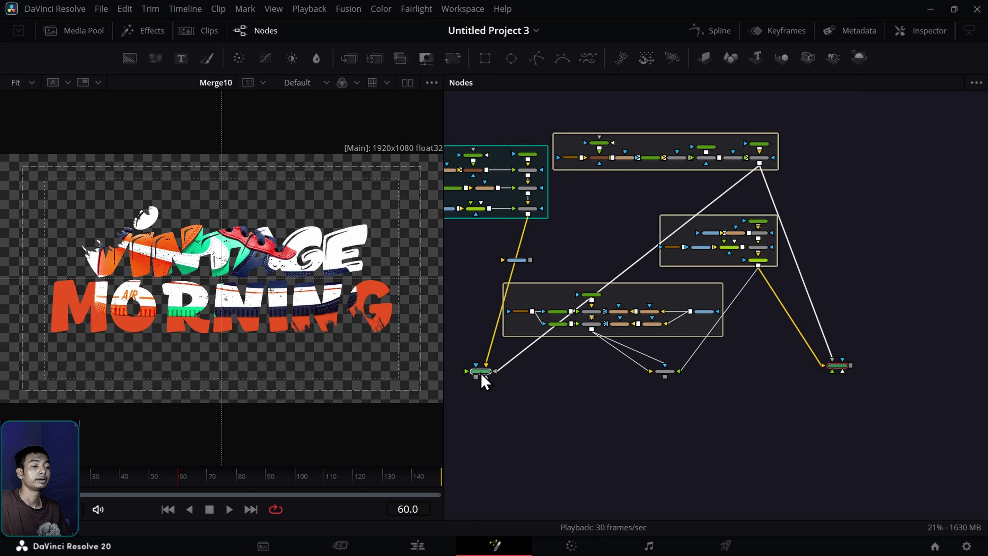
left_click(609, 415)
left_click_drag(609, 415, 626, 288)
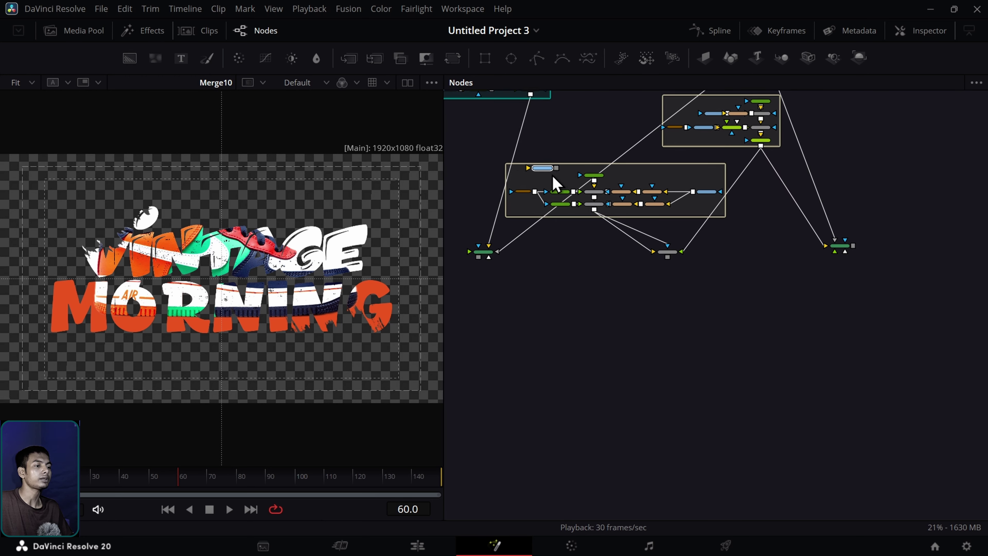
left_click_drag(553, 177, 752, 315)
Step: Show MatteControl1 in the viewer and set the timeline playback resolution to Quarter
left_click(480, 257)
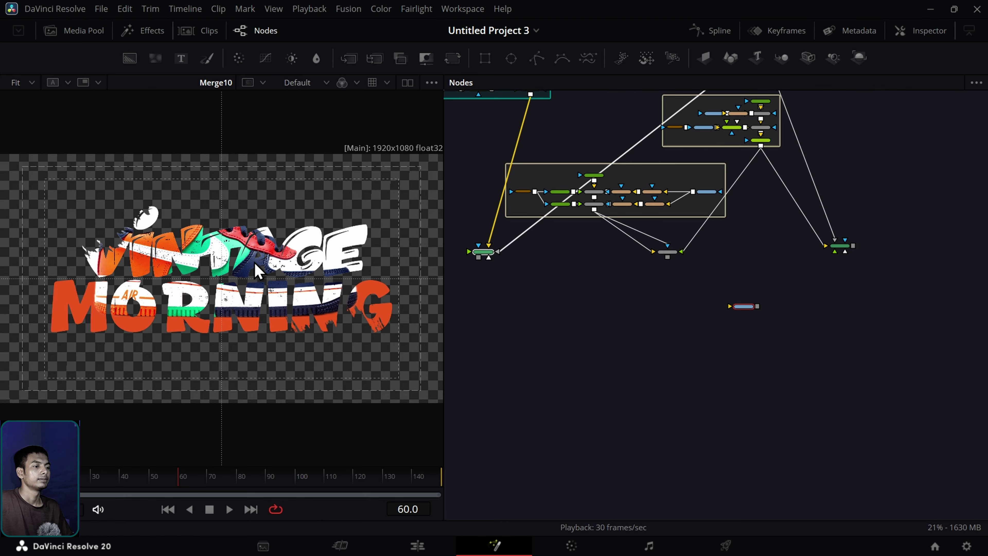
left_click(260, 301)
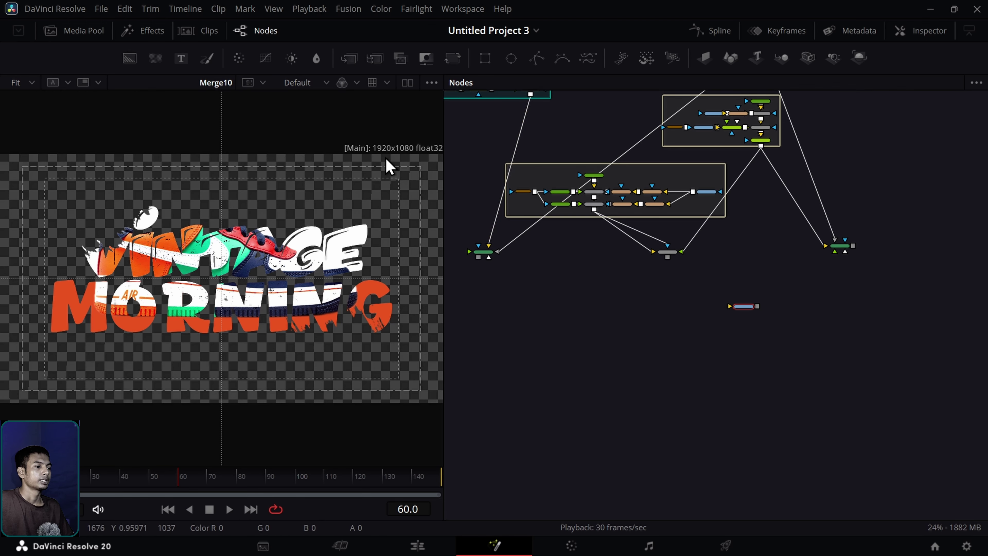
left_click(304, 12)
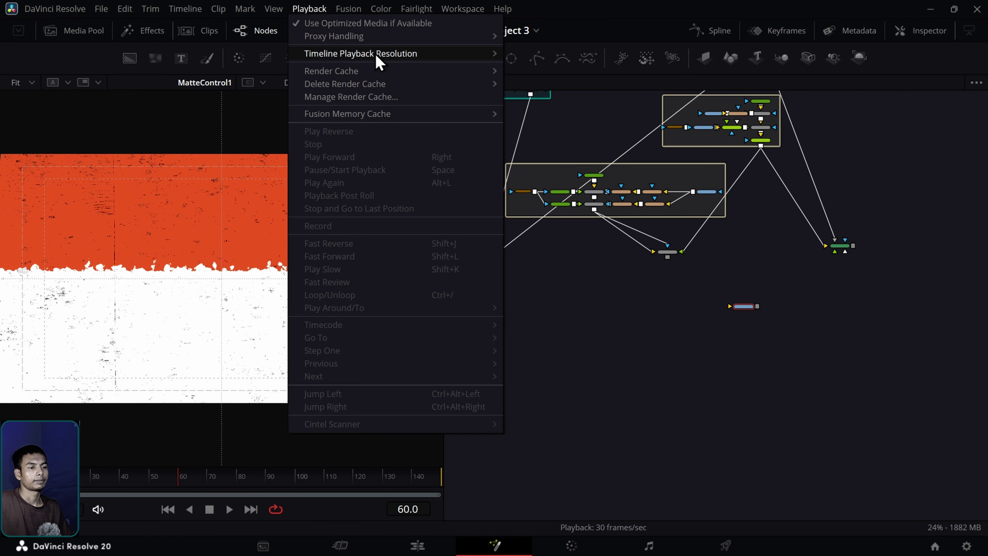
mouse_move(364, 55)
left_click(546, 82)
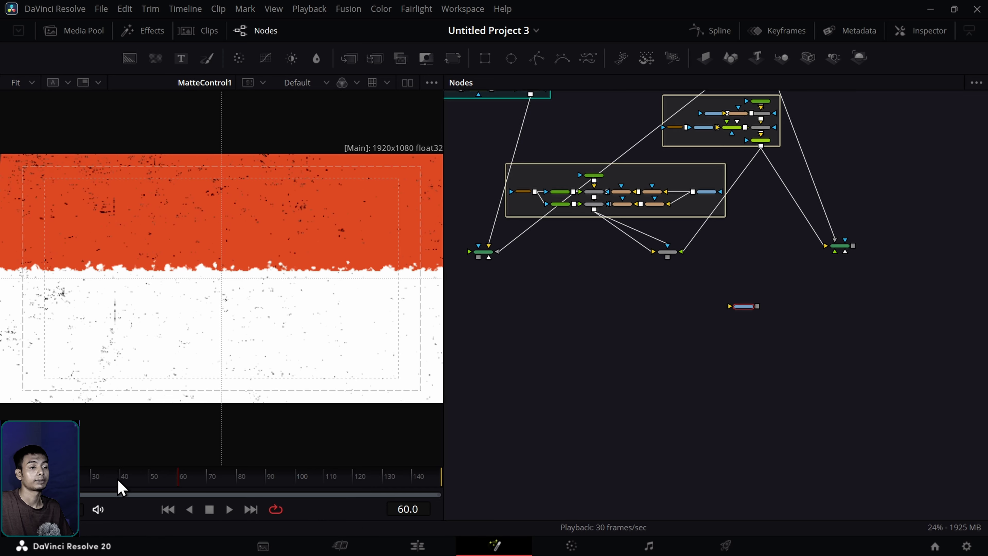
Step: Scrub MatteControl1 to frame 38 and show Merge10 in the viewer
left_click_drag(5, 479, 120, 483)
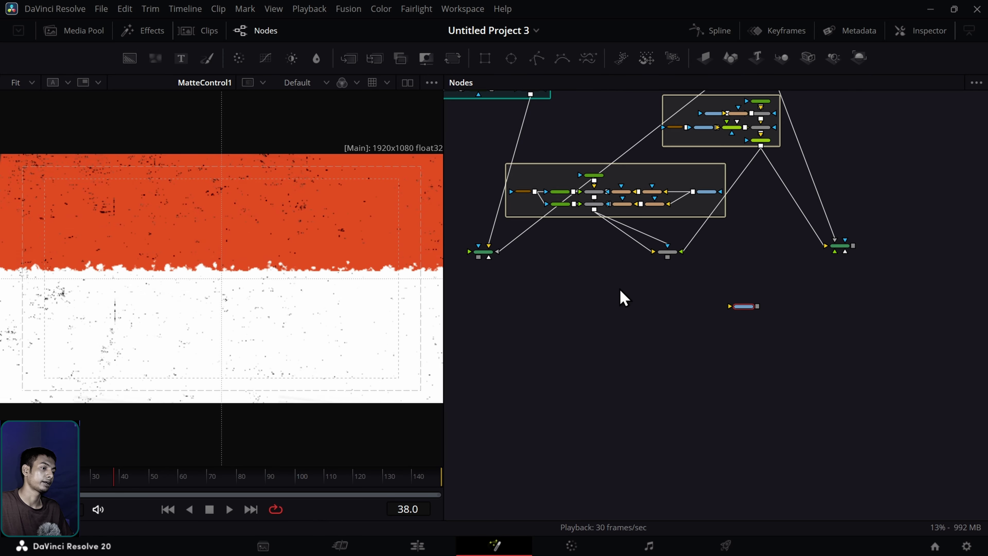
left_click_drag(678, 257, 233, 356)
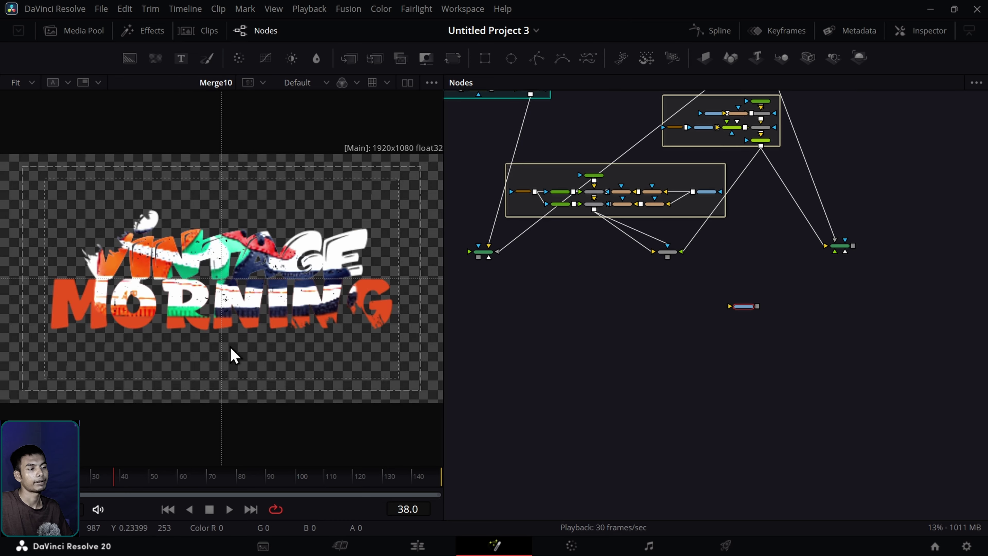
Step: Play Merge10's text animation from the start, and play the shoe reveal of MatteControl2 in the viewer
key("Home")
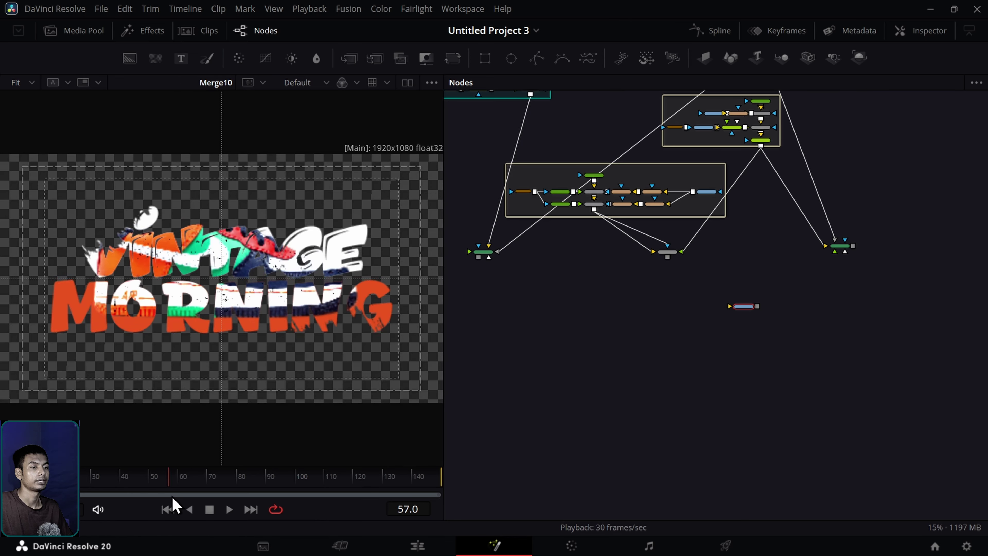
left_click_drag(845, 250, 339, 283)
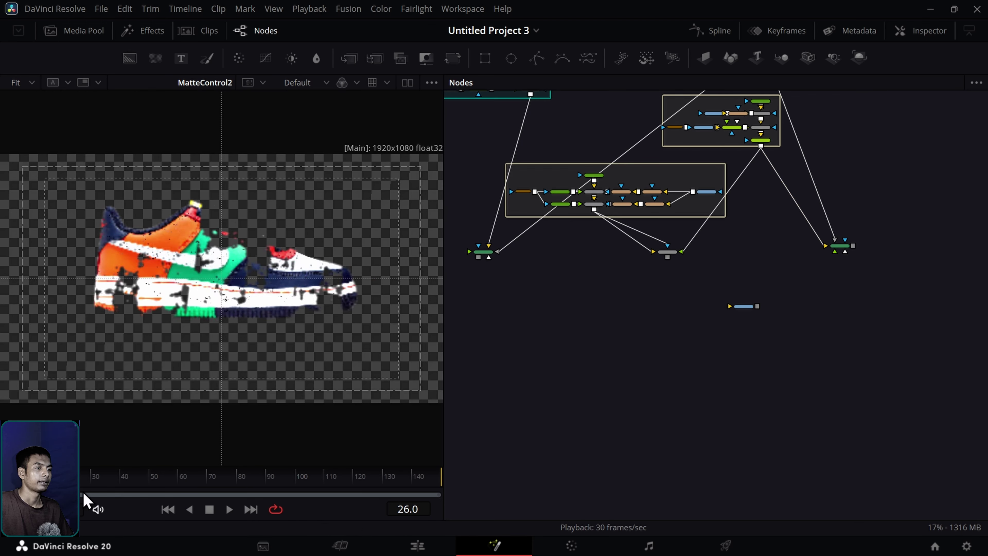
key("space")
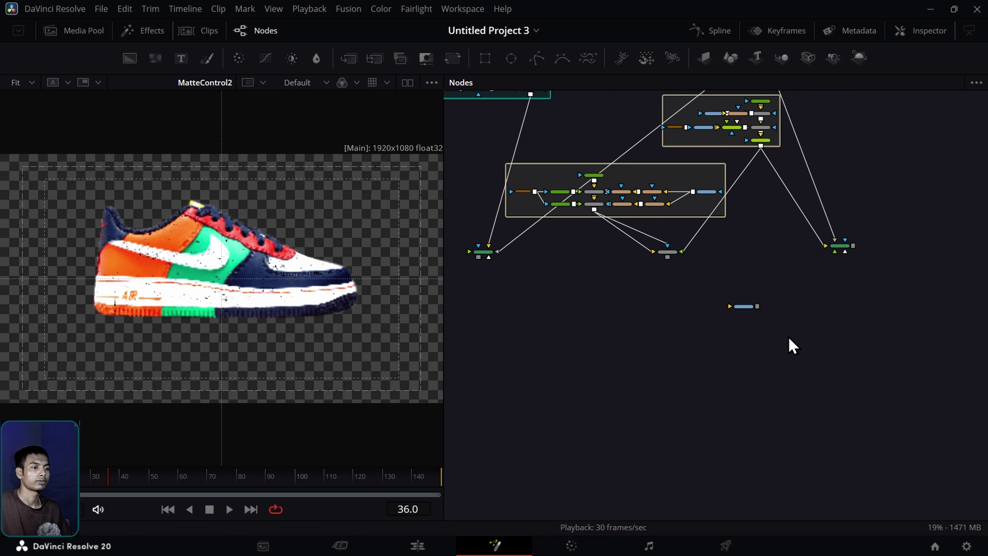
Step: Move MediaOut1 further down and bring MatteControl1 and MatteControl2 closer to Merge10 below the Underlay2 group
left_click_drag(741, 311, 805, 349)
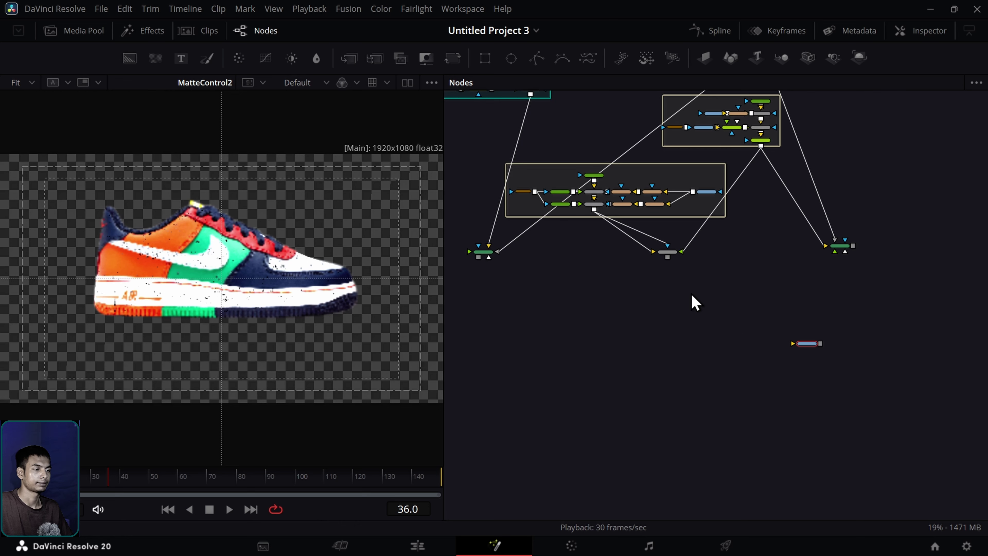
scroll(691, 294, "up", 2)
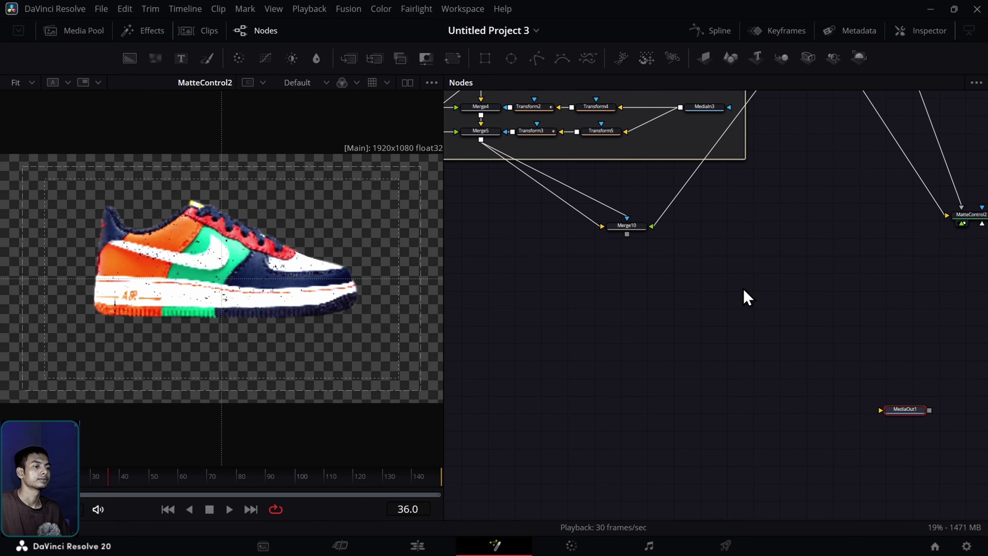
left_click_drag(968, 222, 838, 244)
left_click_drag(678, 267, 880, 271)
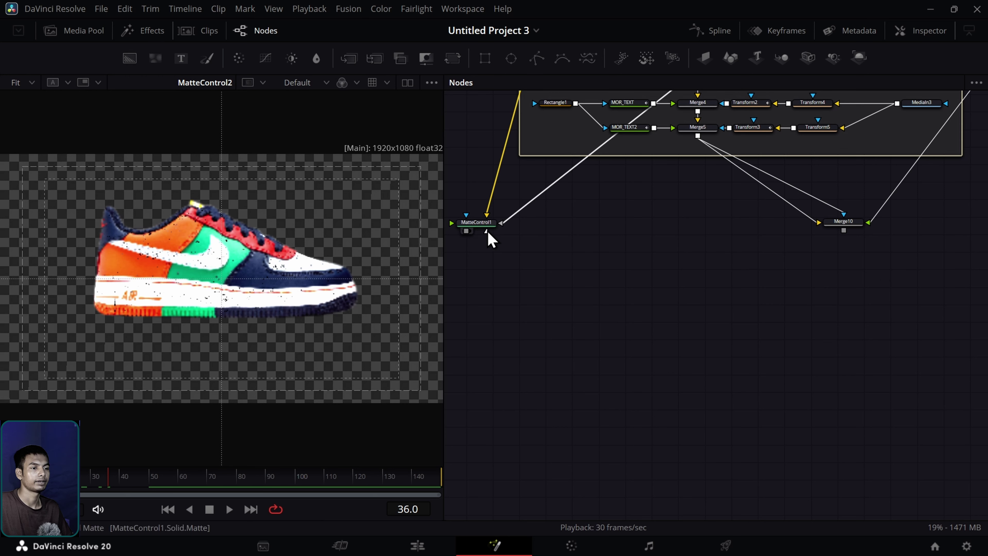
left_click_drag(490, 225, 633, 248)
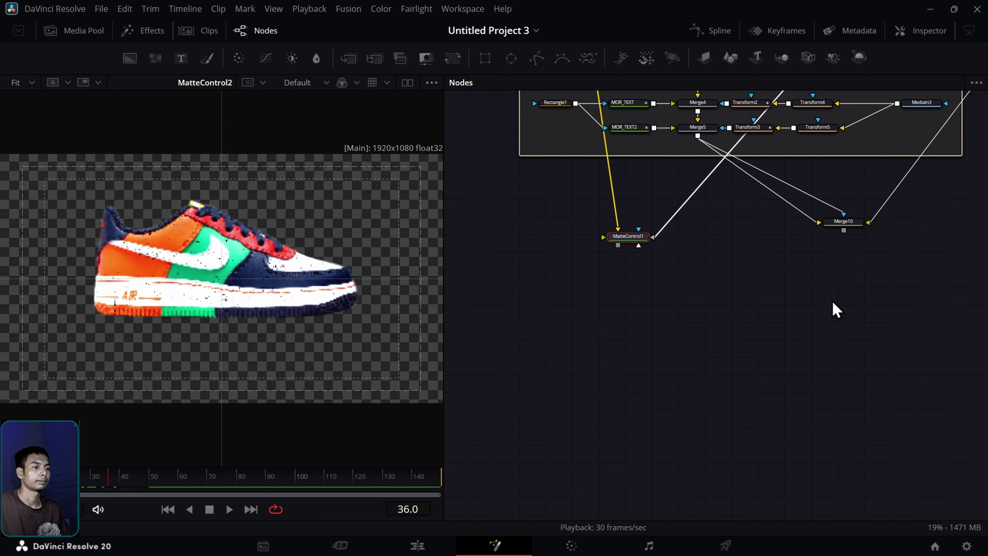
scroll(834, 309, "right", 5)
left_click_drag(888, 269, 817, 269)
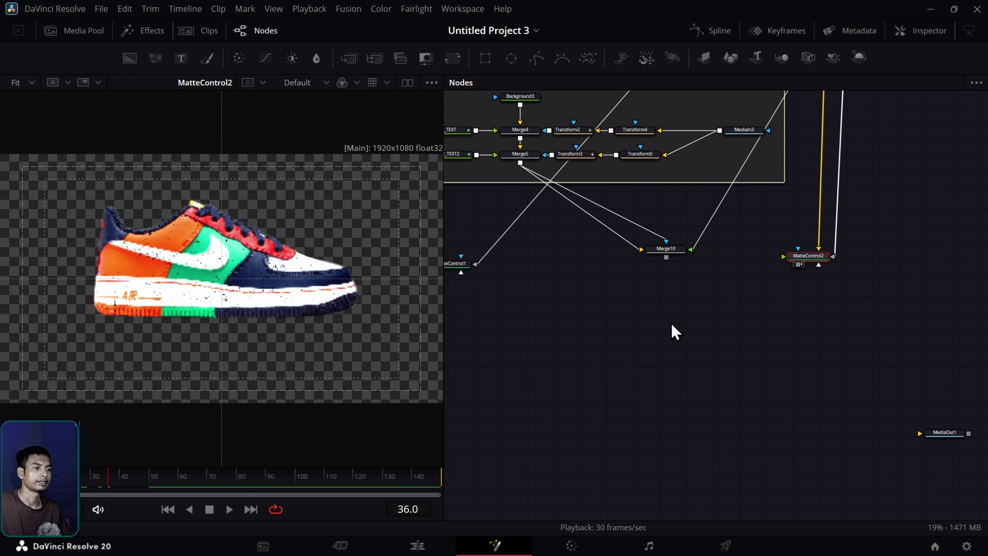
Step: Show MatteControl1's textured background in the viewer and rename the node BEG
left_click_drag(673, 331, 733, 331)
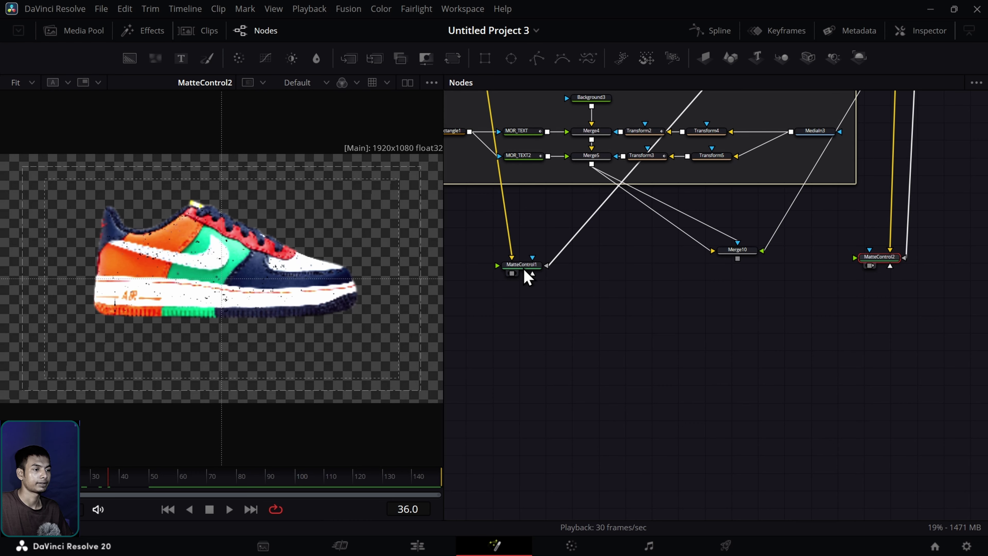
left_click_drag(525, 270, 341, 272)
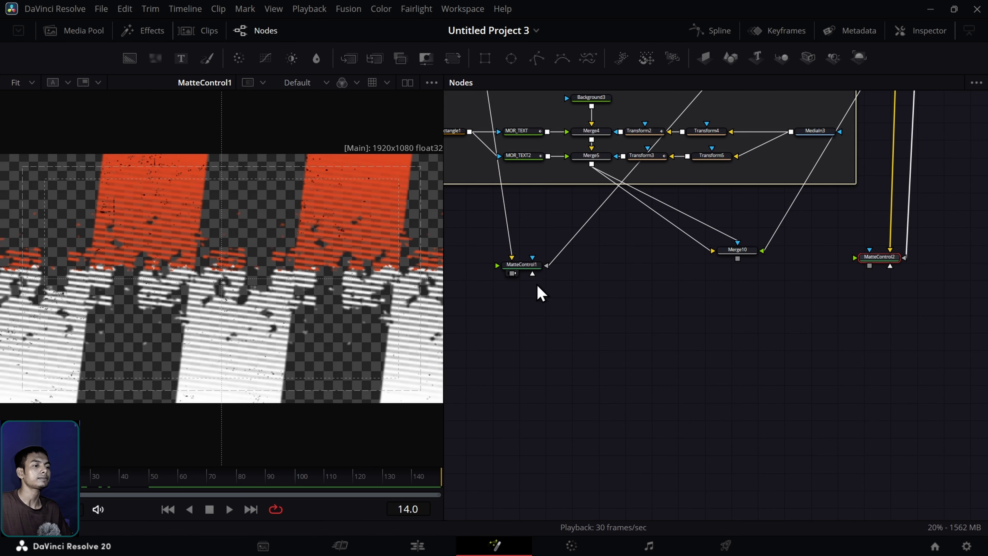
right_click(534, 273)
left_click(596, 276)
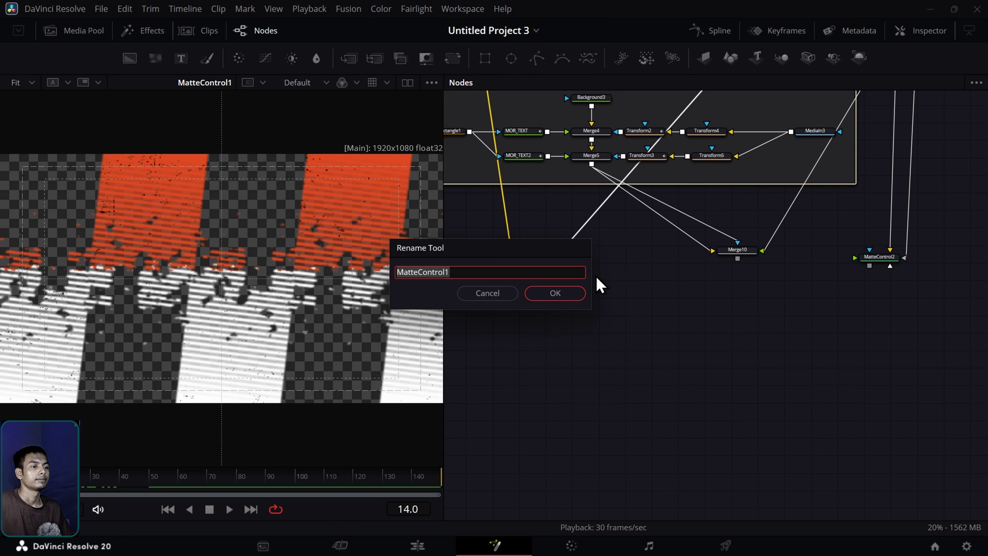
type("BEG")
key("Return")
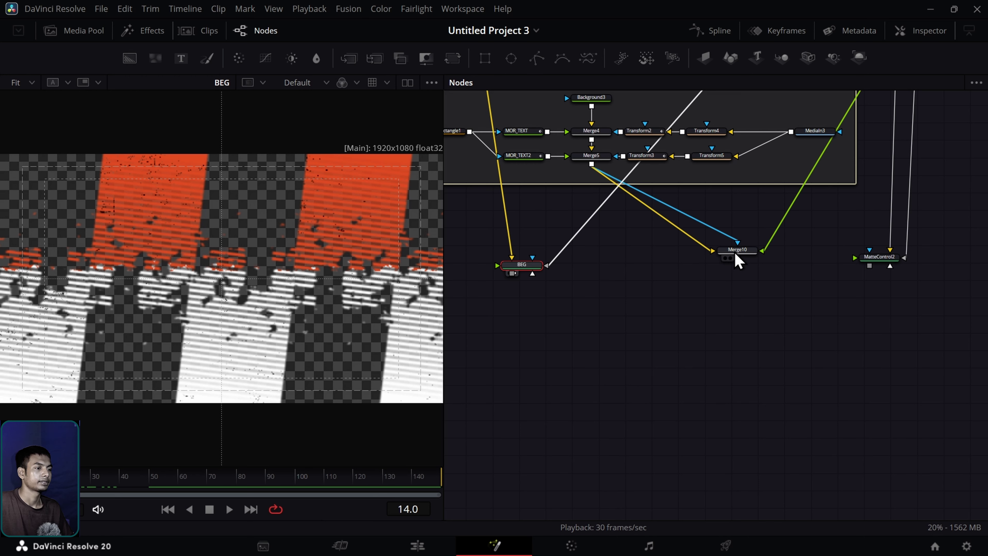
Step: Scrub through Merge10's text animation in the viewer and rename the node TEXT_ANI
left_click_drag(739, 262, 250, 371)
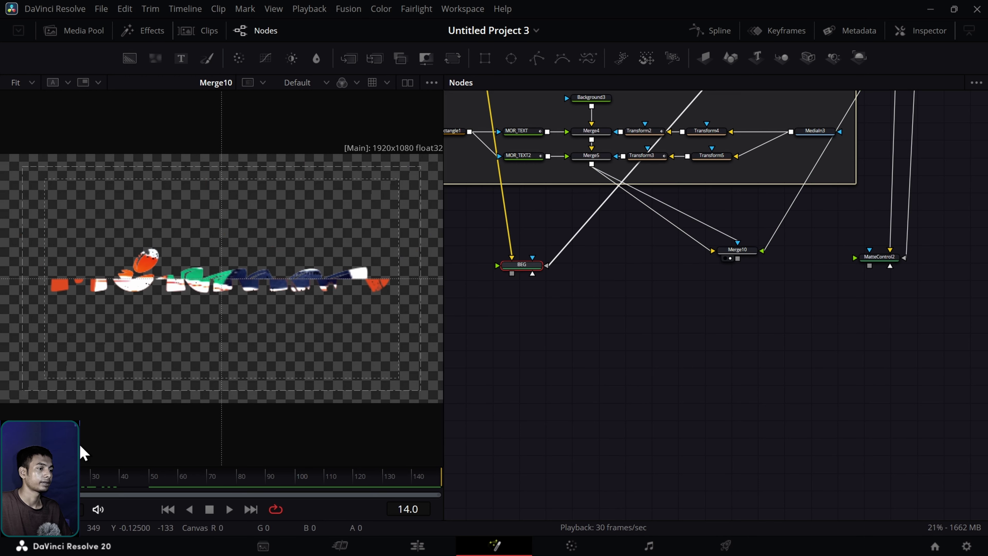
left_click_drag(11, 493, 172, 494)
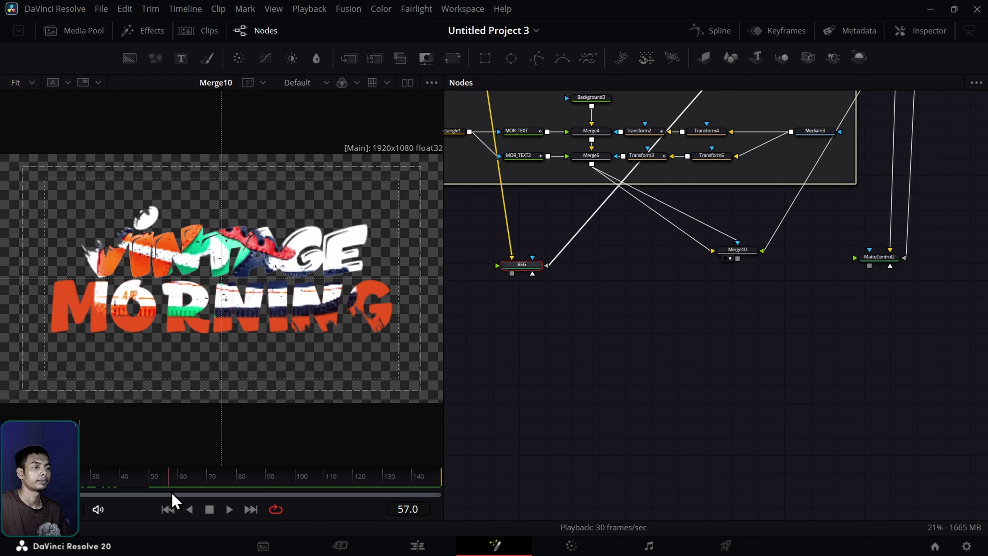
left_click(728, 257)
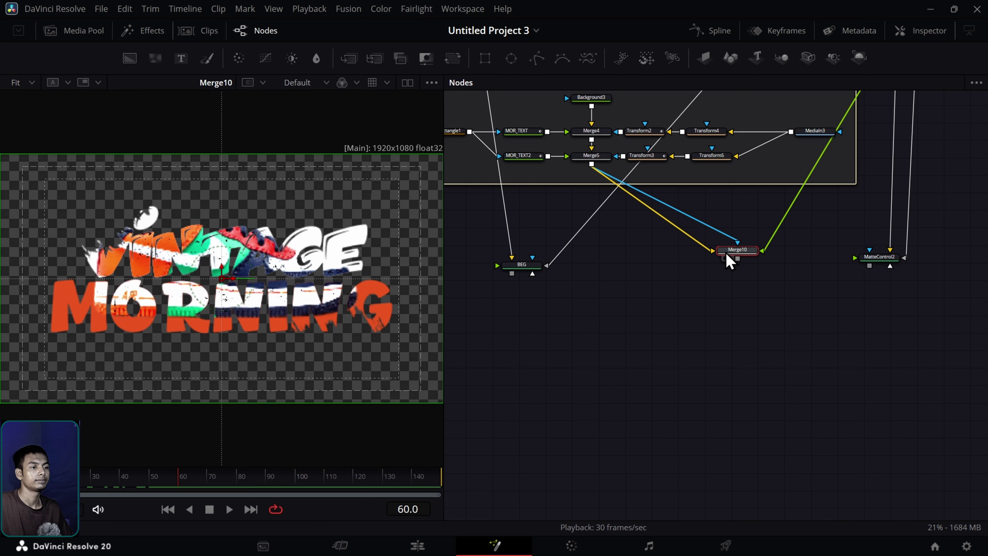
right_click(729, 256)
left_click(787, 279)
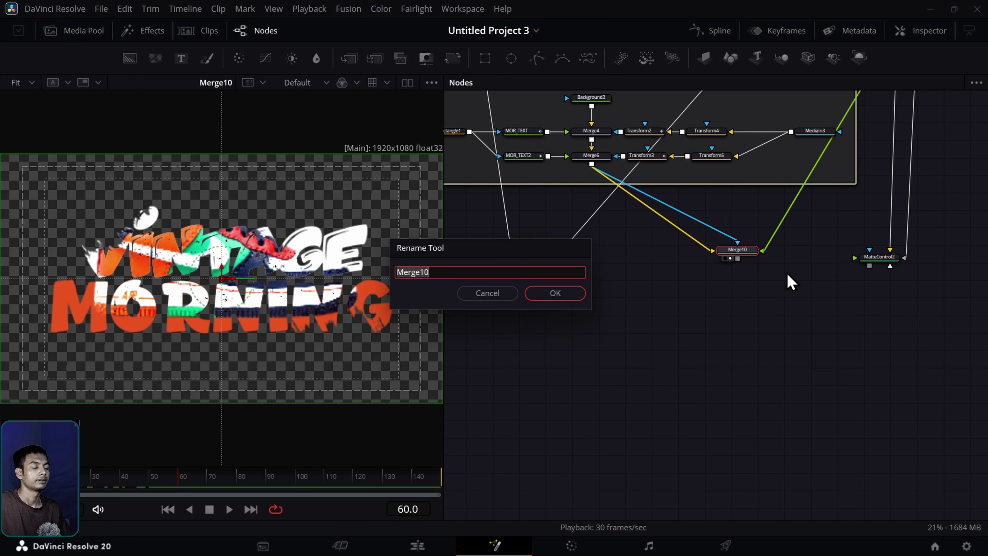
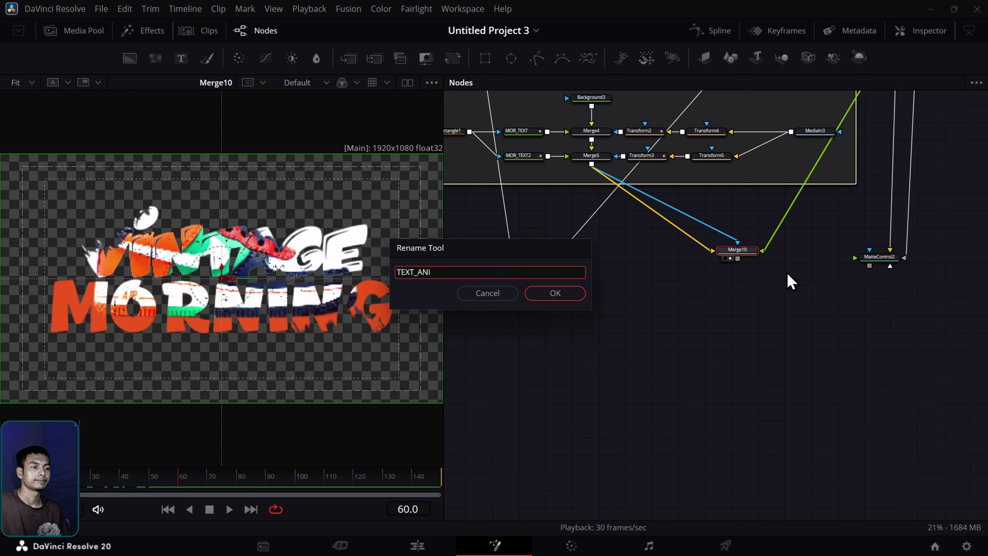
key("Return")
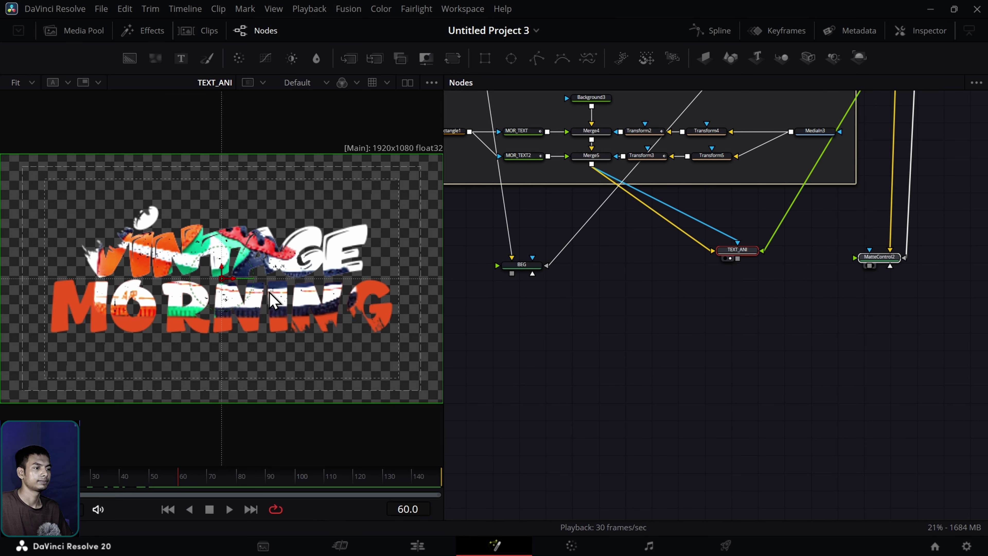
Step: Show MatteControl2 in the viewer at frame 40 and rename the node SHO
key("1")
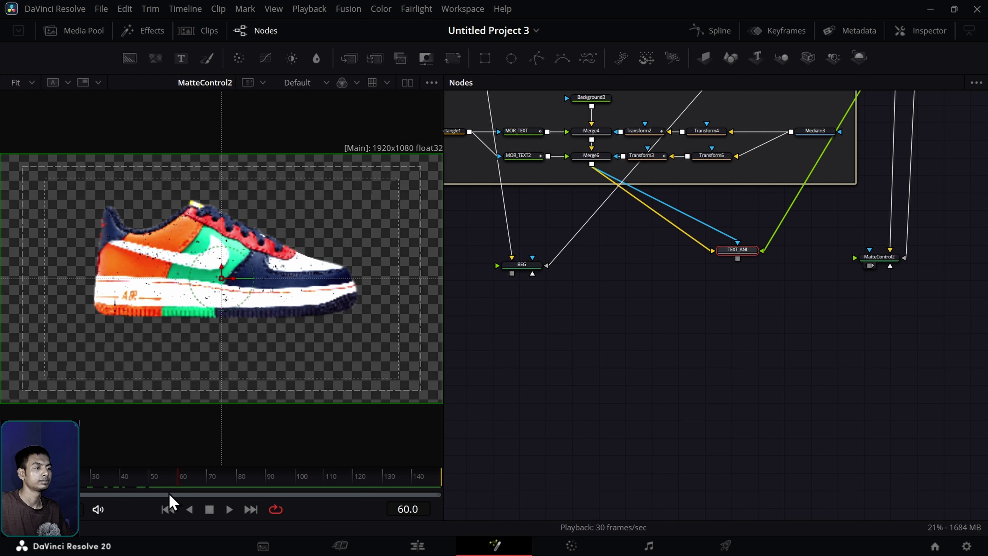
mouse_move(138, 491)
left_mouse_down()
mouse_move(81, 493)
mouse_move(120, 490)
left_mouse_up()
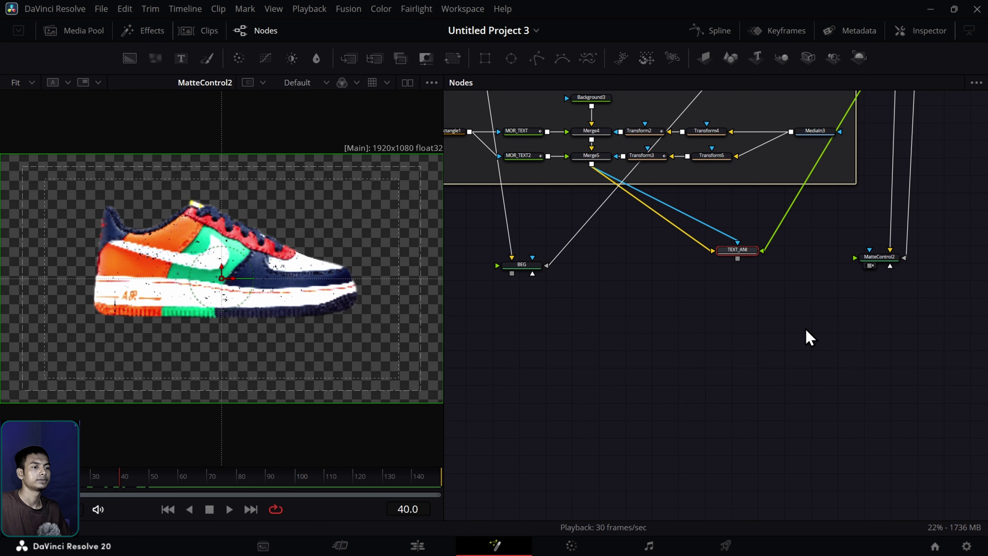
right_click(883, 264)
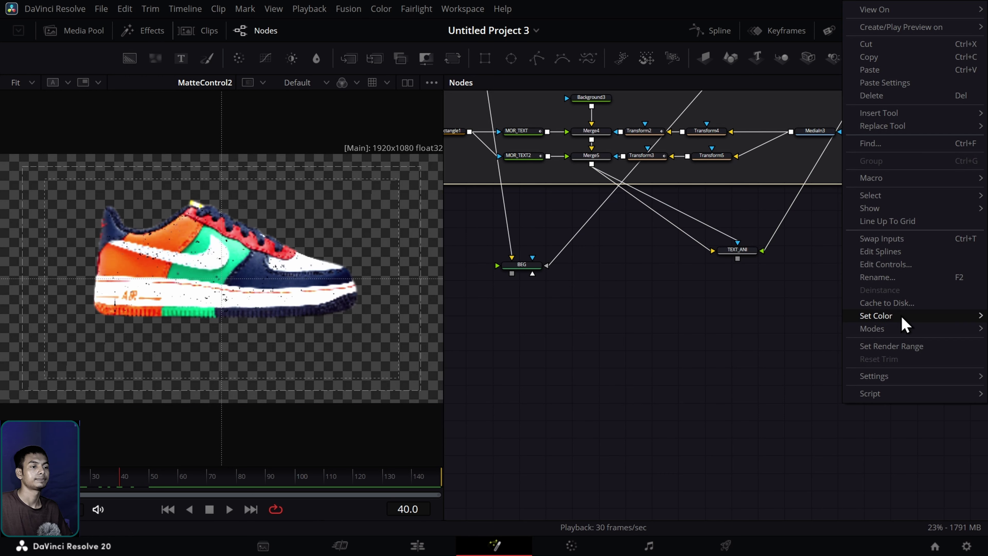
left_click(910, 283)
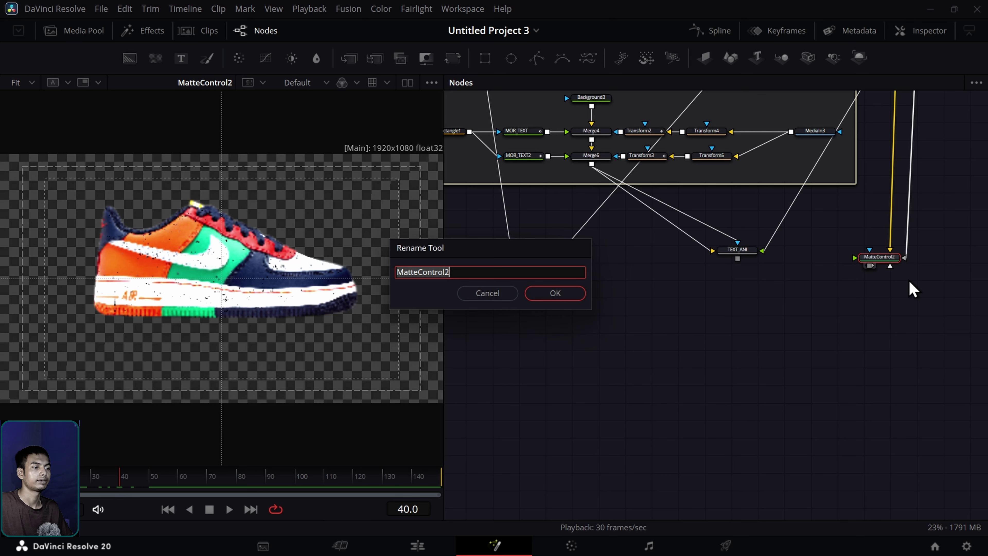
type("SHO")
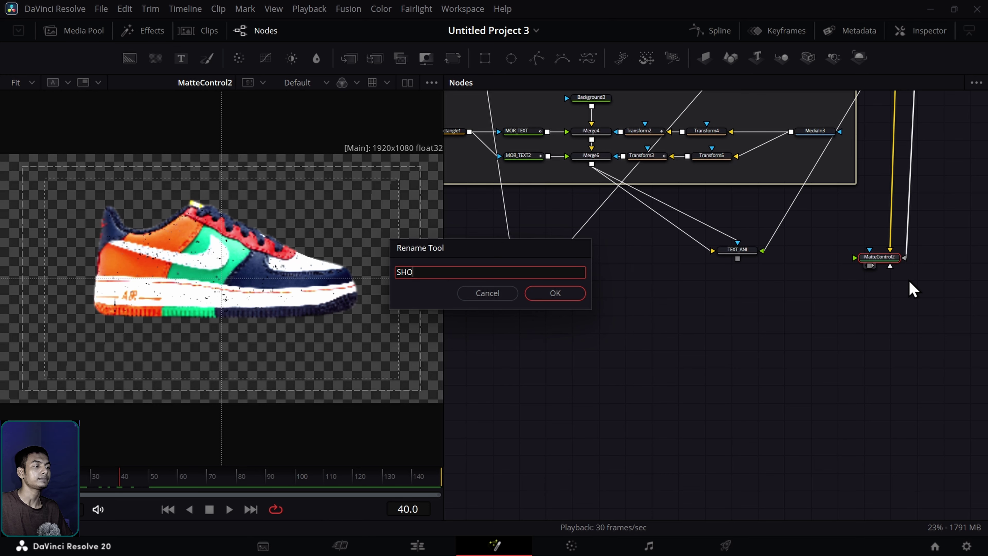
key("Return")
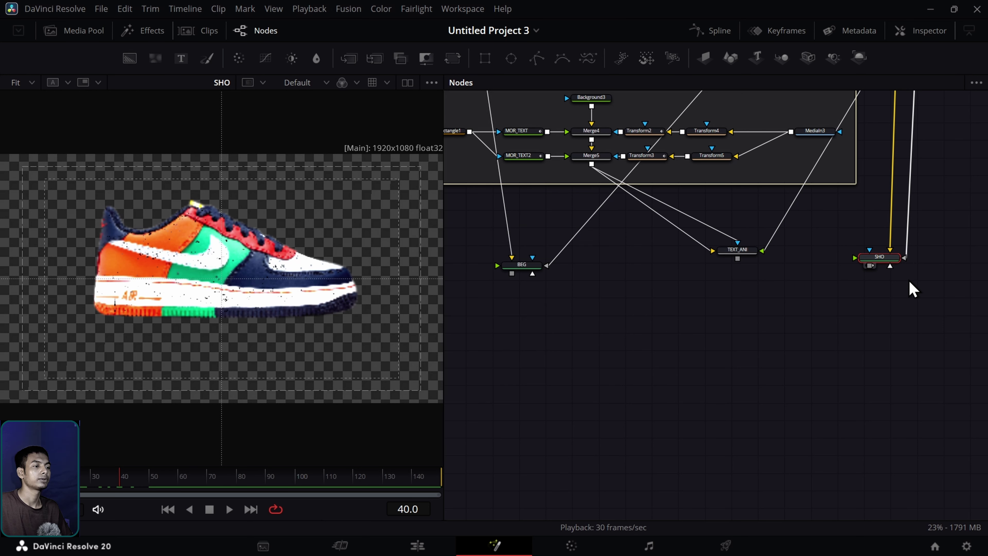
Step: Shift TEXT_ANI slightly downward to line it up with the BEG and SHO nodes
scroll(985, 193, "up", 2)
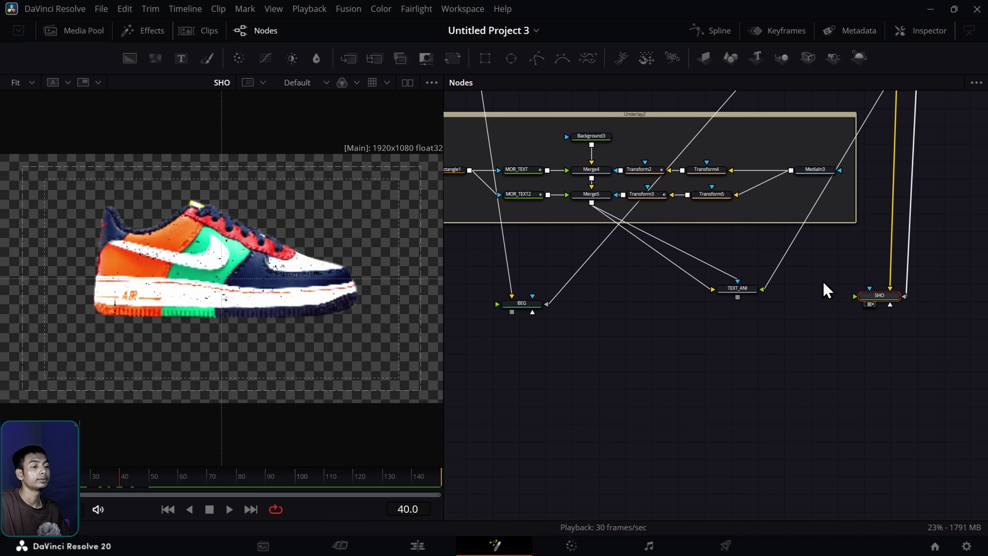
mouse_move(739, 289)
left_mouse_down()
mouse_move(744, 297)
mouse_move(730, 302)
left_mouse_up()
scroll(630, 343, "up", 2)
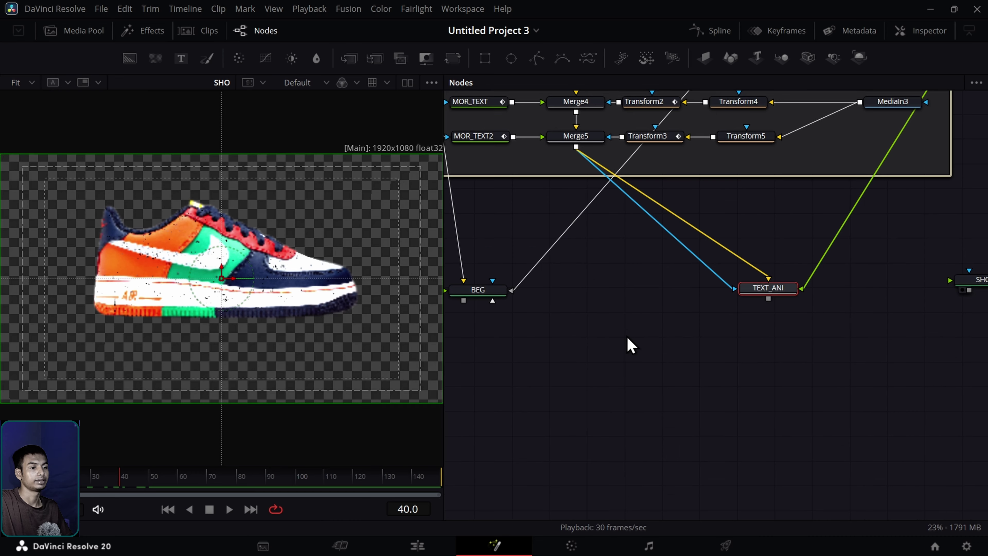
Step: View the BEG, TEXT_ANI and SHO outputs one after another in the viewer at frame 40
left_click_drag(487, 295, 324, 325)
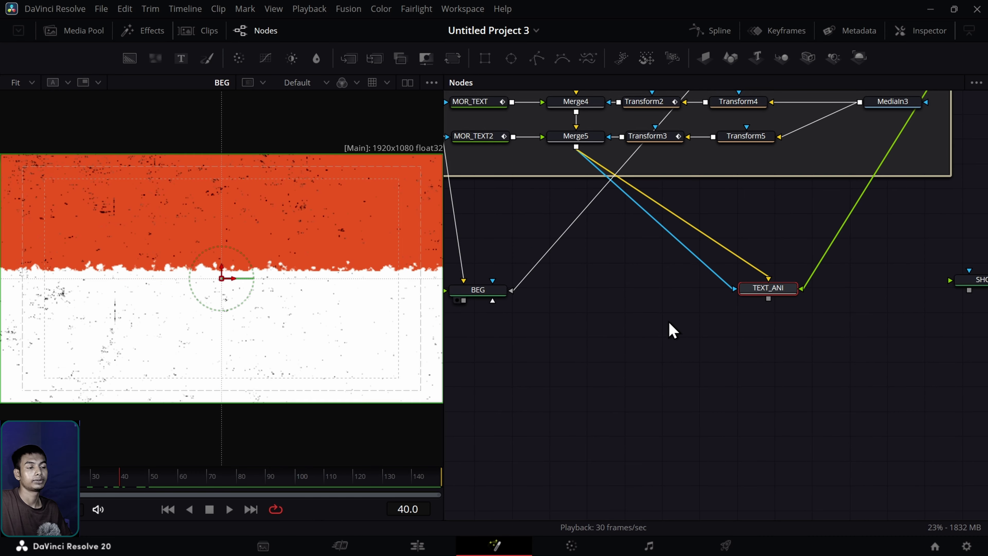
key("1")
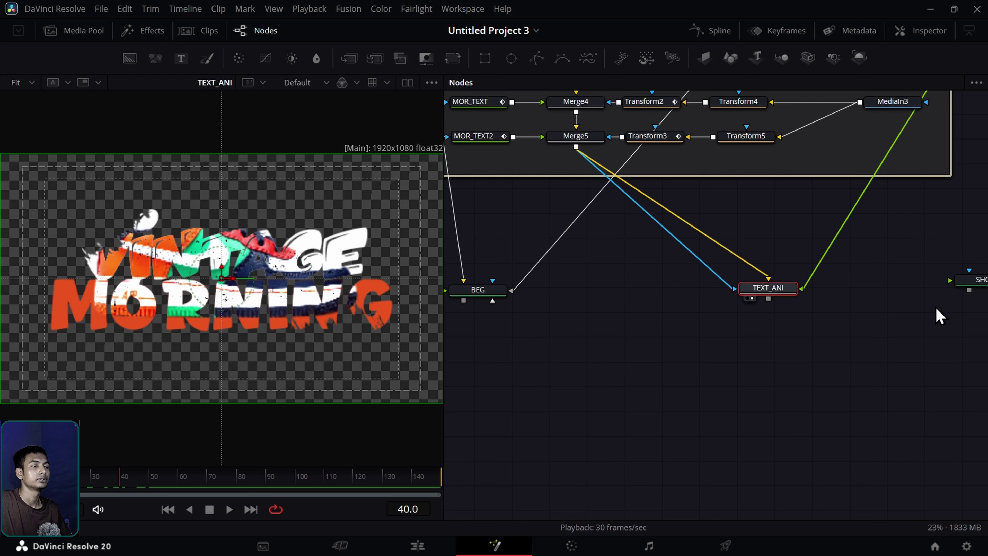
left_click_drag(969, 296, 406, 314)
Step: Add an ImagePlane3D node in the empty area below TEXT_ANI and paste two copies of it beneath
scroll(629, 345, "down", 3)
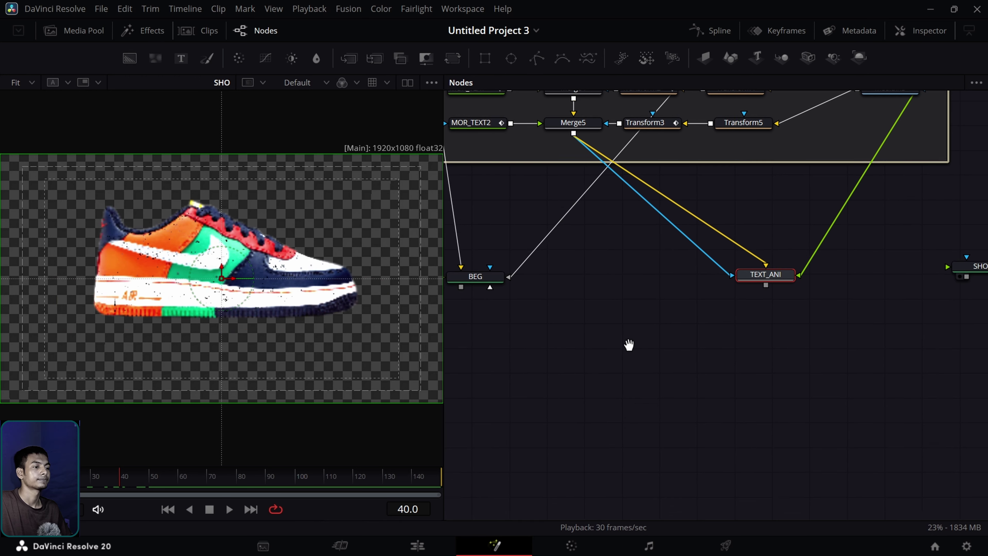
scroll(679, 292, "down", 2)
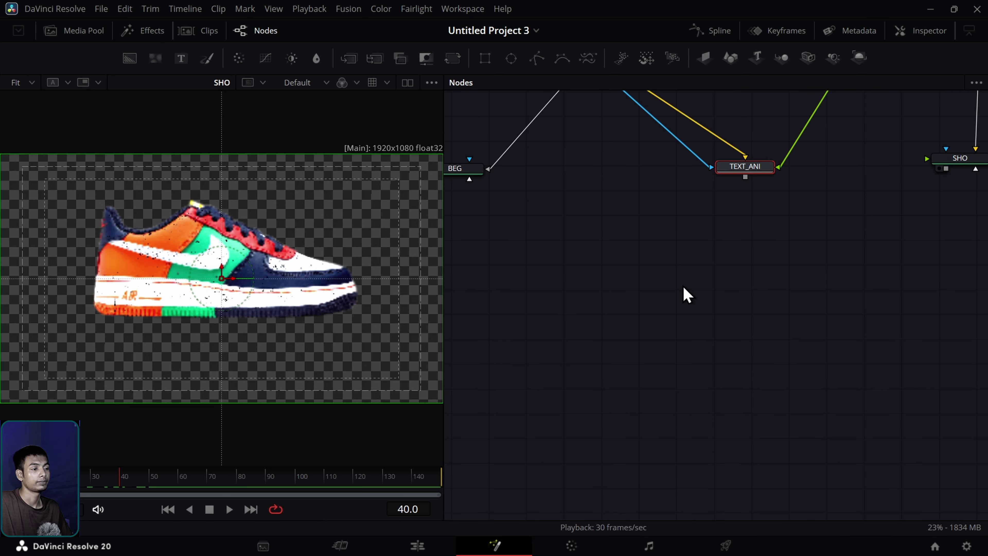
scroll(708, 287, "down", 1)
scroll(718, 288, "up", 1)
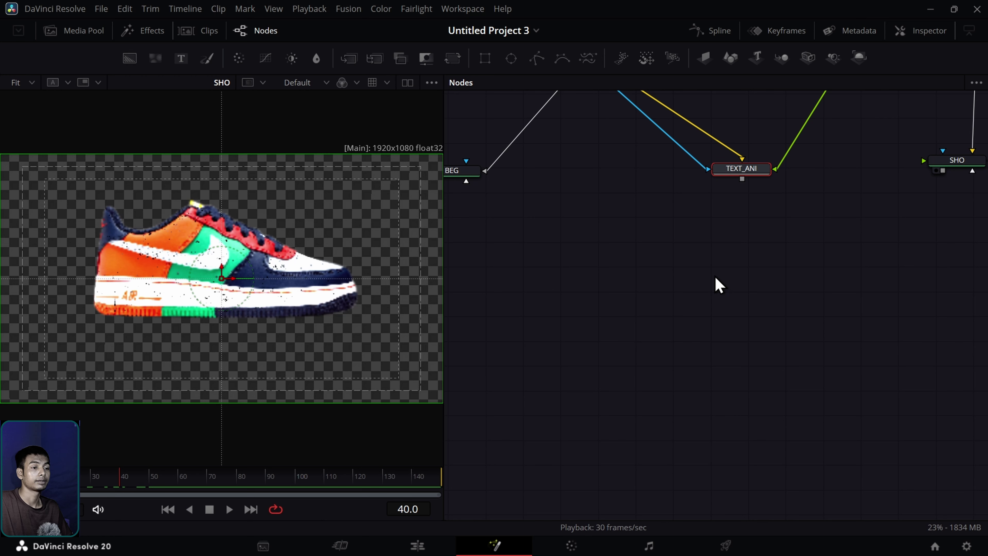
left_click_drag(703, 66, 611, 322)
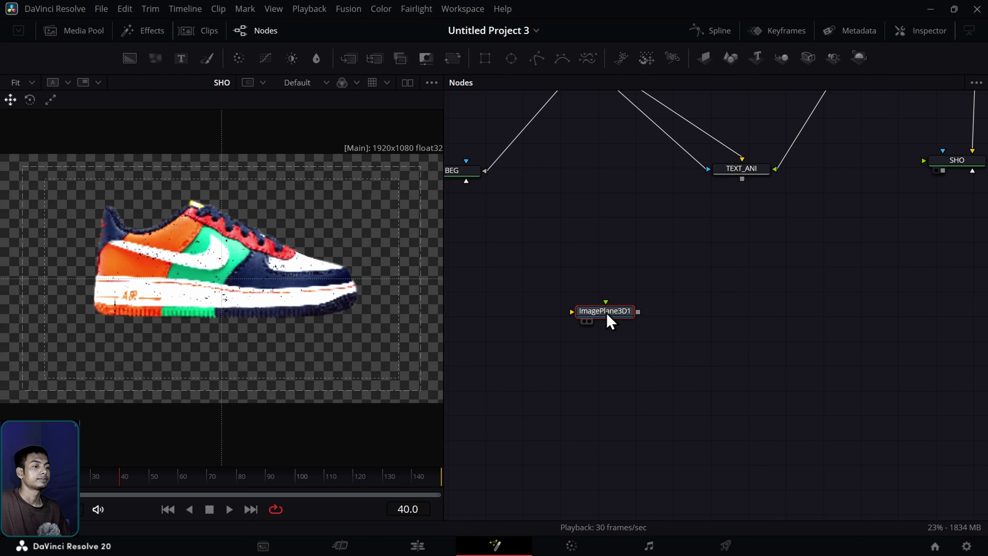
key("ctrl+v")
key("ctrl+v")
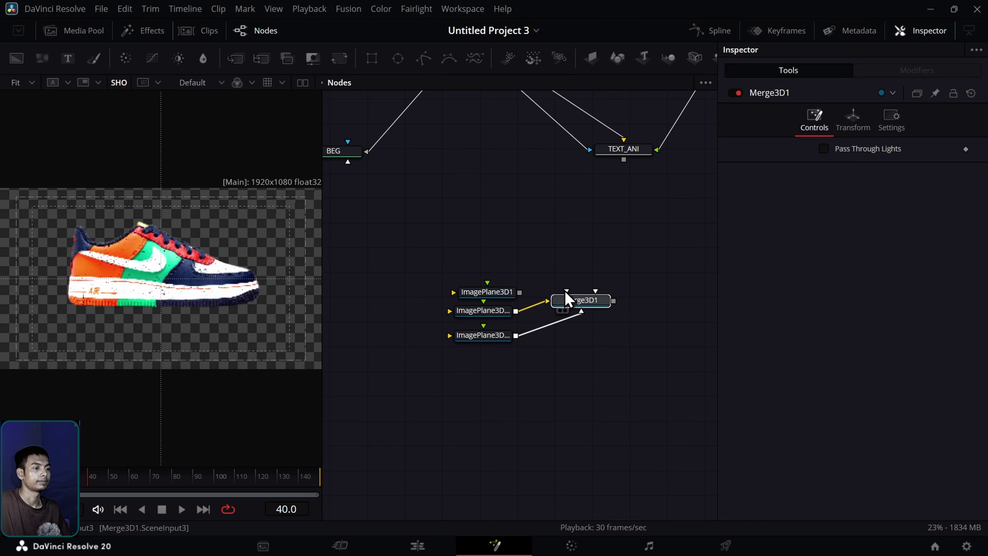
Step: Replace the connected Merge3D node with a new, unconnected Merge3D beside the three image planes
key("Delete")
left_click(929, 31)
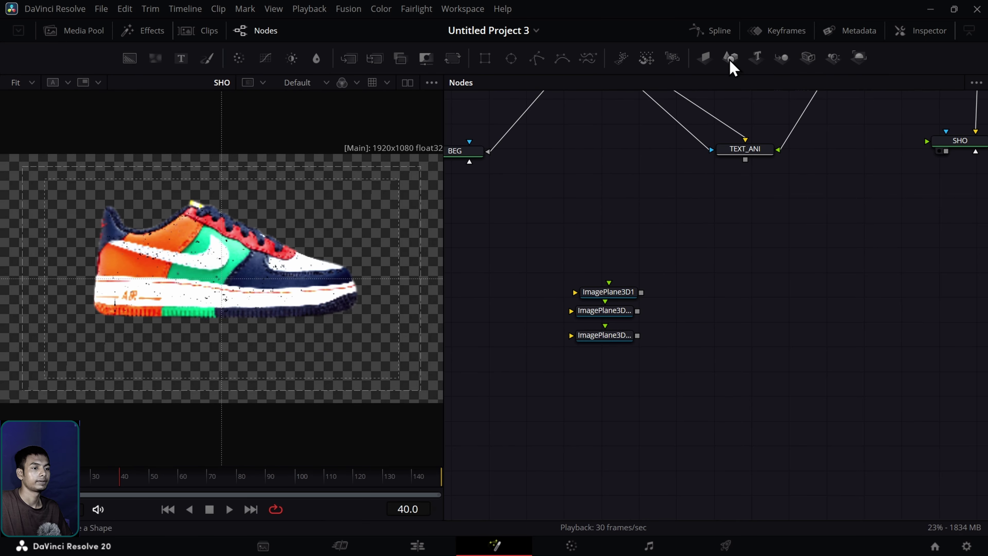
left_click_drag(780, 59, 708, 303)
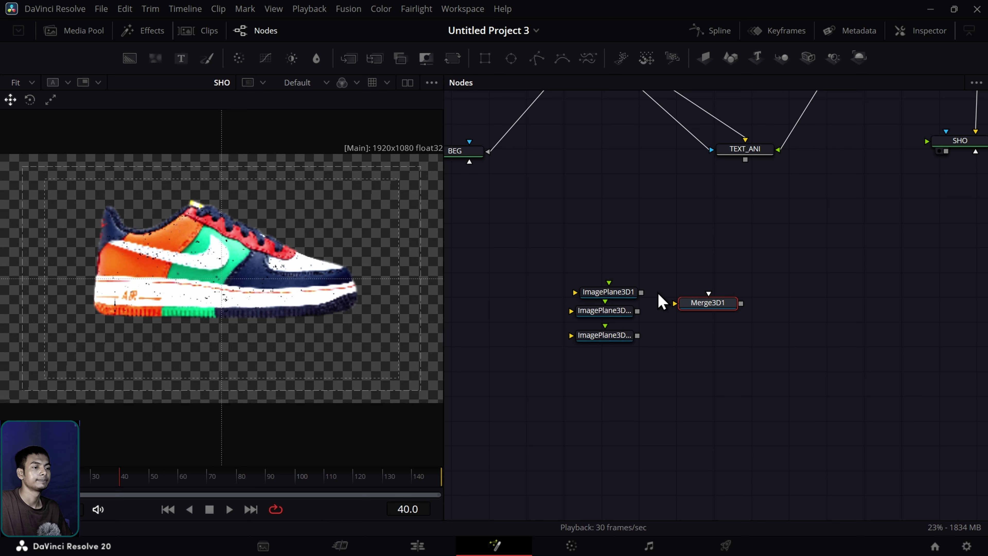
Step: Connect the outputs of all three ImagePlane3D nodes to the Merge3D1 node
left_click_drag(641, 292, 692, 309)
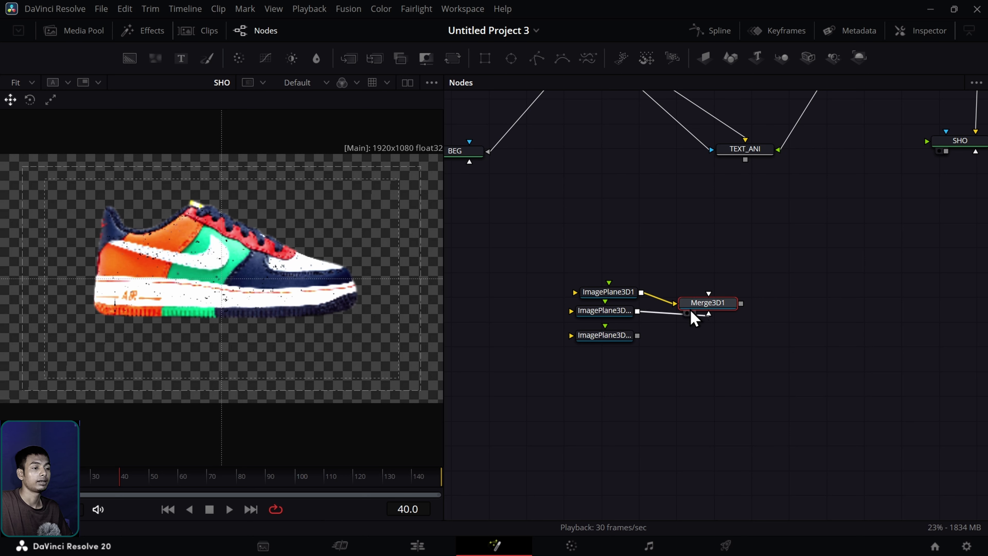
left_click_drag(638, 335, 698, 306)
left_click(673, 303)
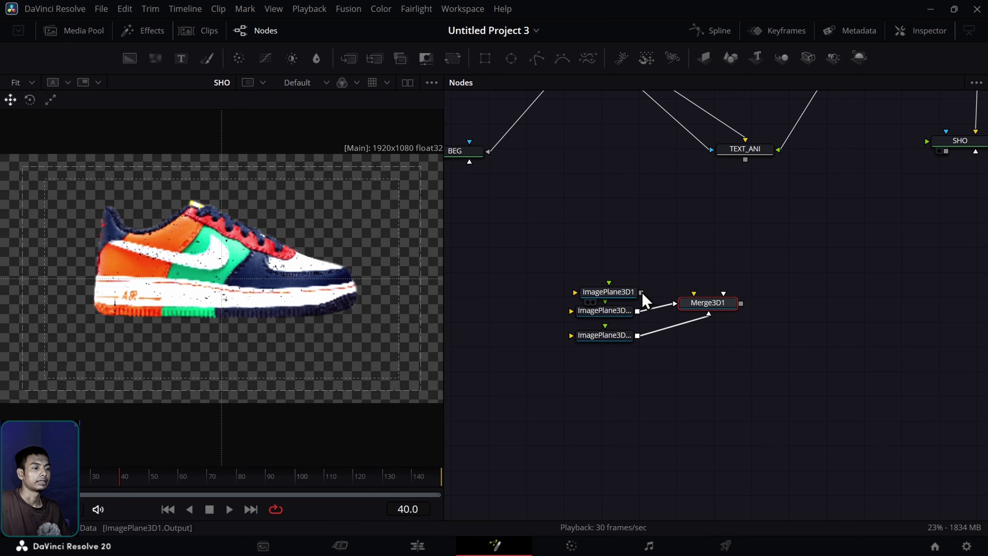
left_click_drag(641, 293, 728, 307)
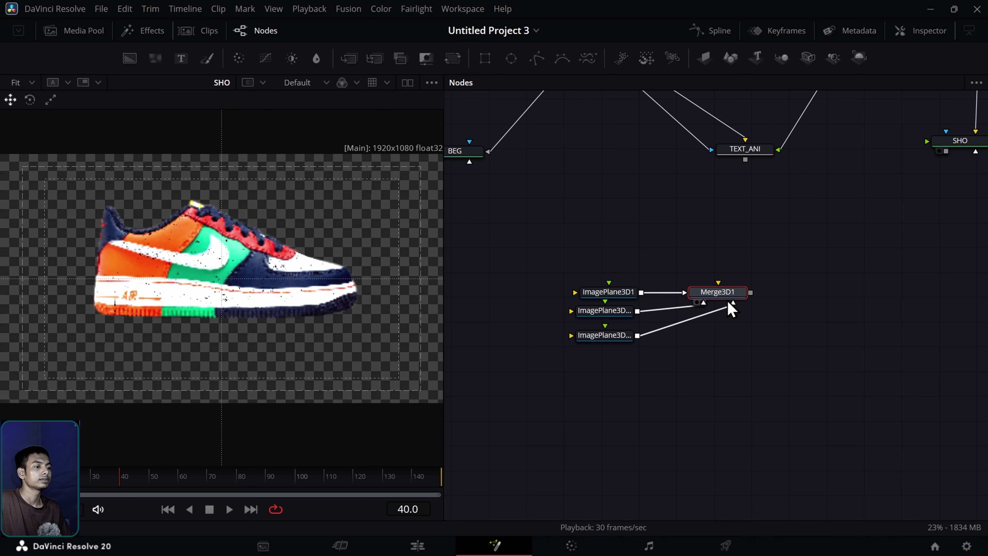
Step: Feed BEG, TEXT_ANI and SHO into the first, second and third ImagePlane3D nodes respectively as their material inputs
left_click_drag(678, 250, 741, 238)
left_click_drag(546, 167, 678, 296)
left_click_drag(849, 165, 726, 318)
scroll(775, 236, "right", 5)
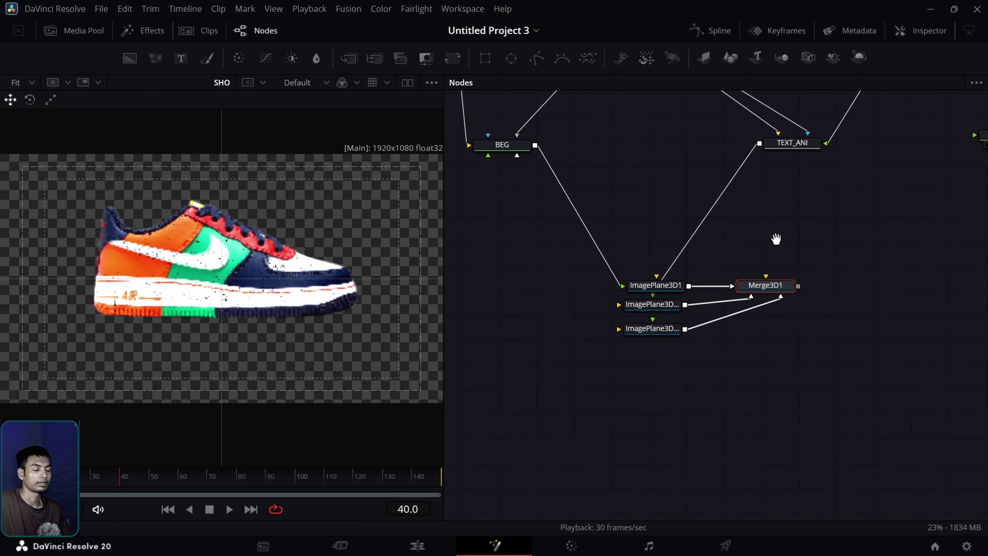
left_click_drag(937, 131, 607, 310)
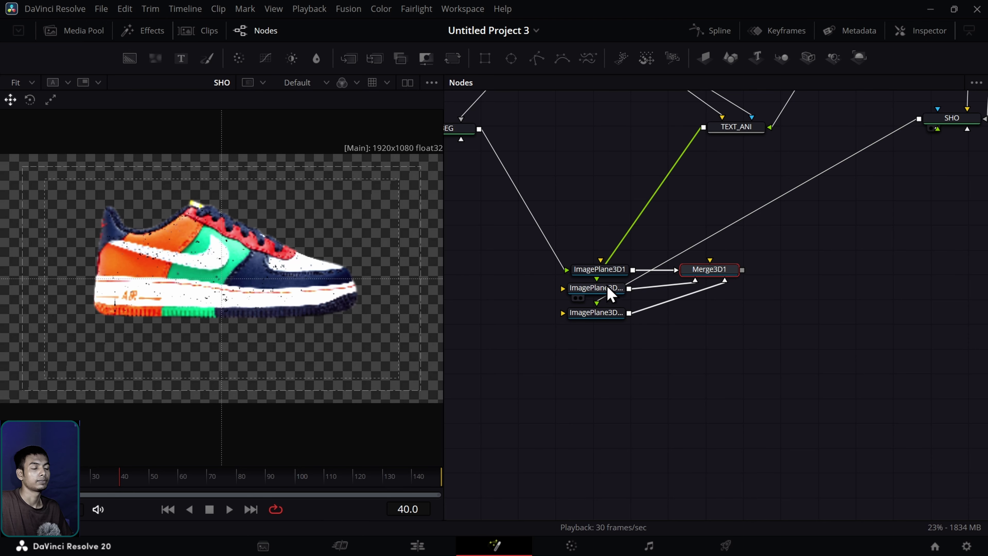
Step: Spread the three image planes out in a row beneath BEG, TEXT_ANI and SHO, with Merge3D1 centred below them
left_click_drag(605, 271, 484, 216)
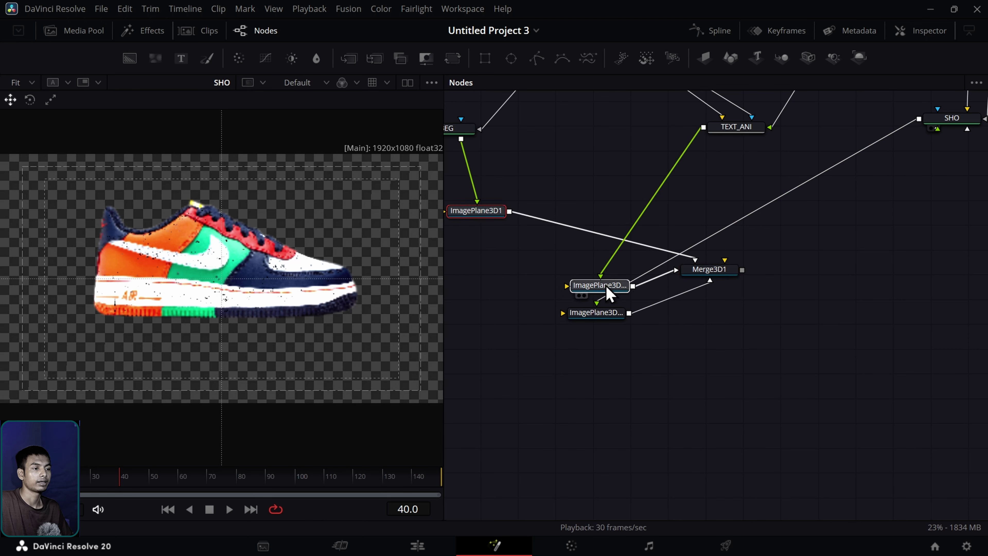
left_click_drag(610, 288, 708, 201)
left_click_drag(623, 313, 929, 203)
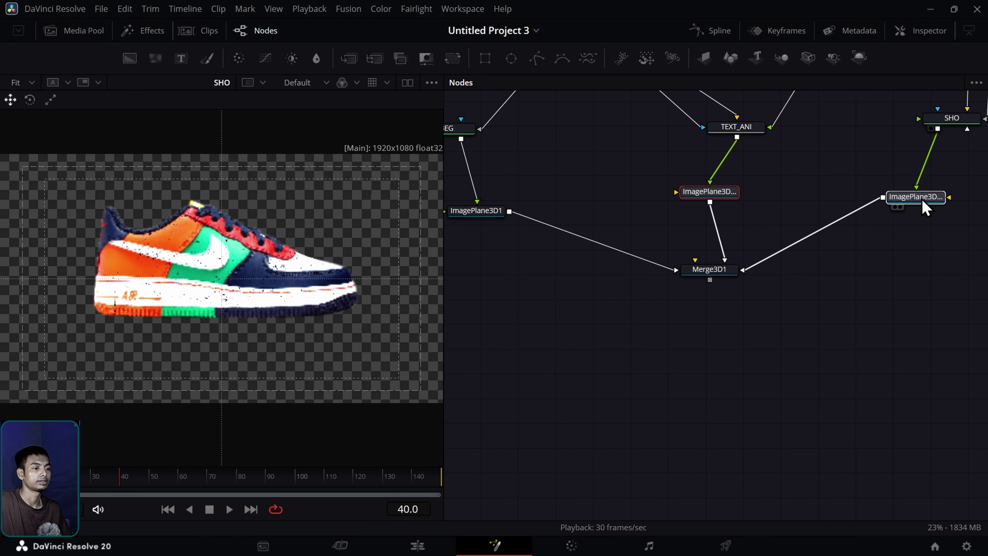
left_click_drag(723, 195, 719, 218)
left_click_drag(710, 271, 680, 389)
left_click_drag(702, 216, 681, 245)
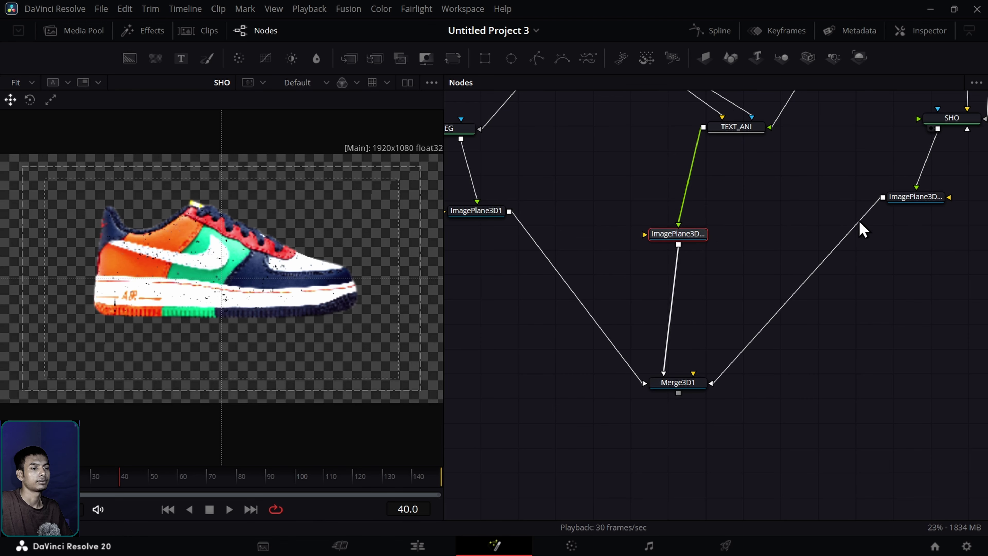
left_click_drag(897, 206, 776, 240)
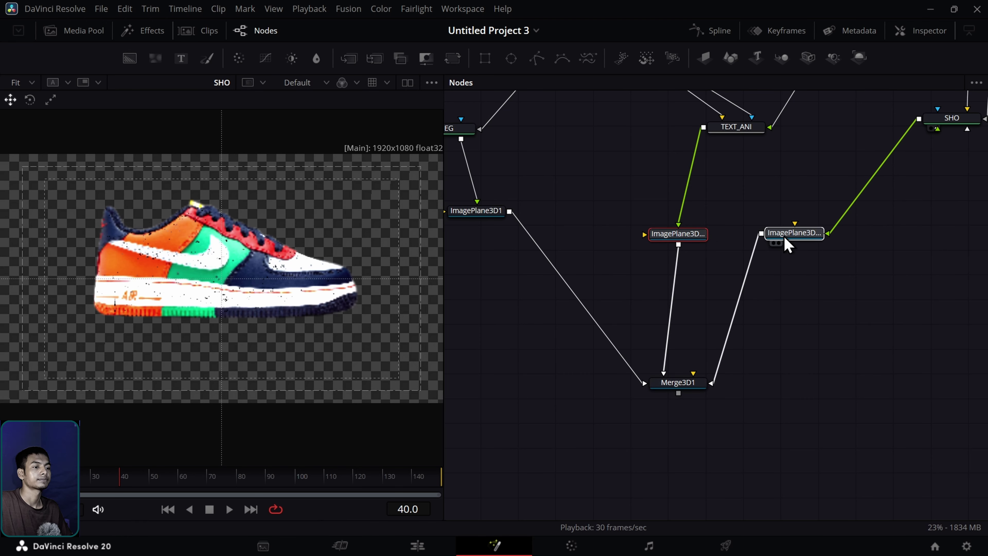
left_click_drag(471, 218, 547, 241)
Step: Add a Renderer3D below Merge3D1, feed the merge into it, and connect its output to MediaOut1 placed beneath it
left_click(816, 356)
scroll(790, 304, "down", 3)
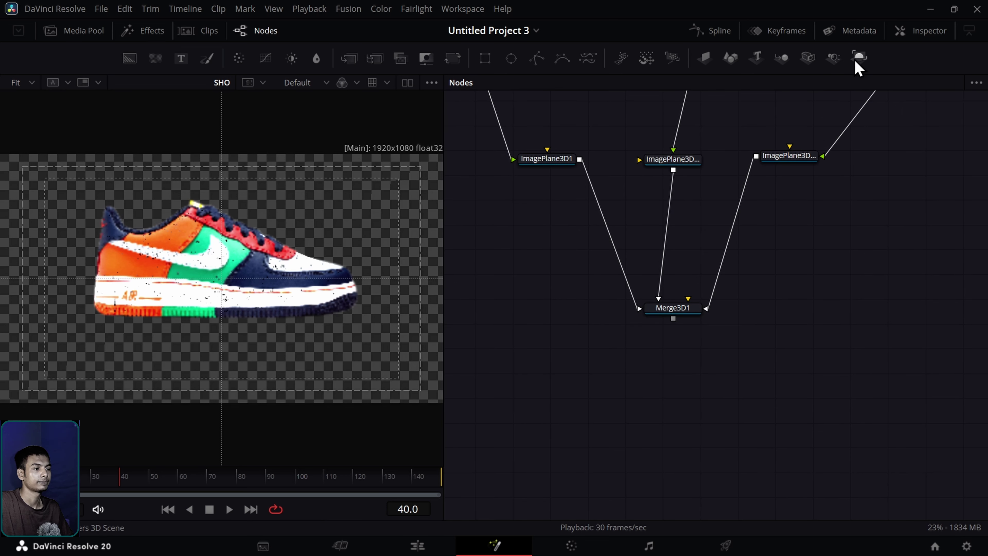
left_click_drag(859, 68, 679, 407)
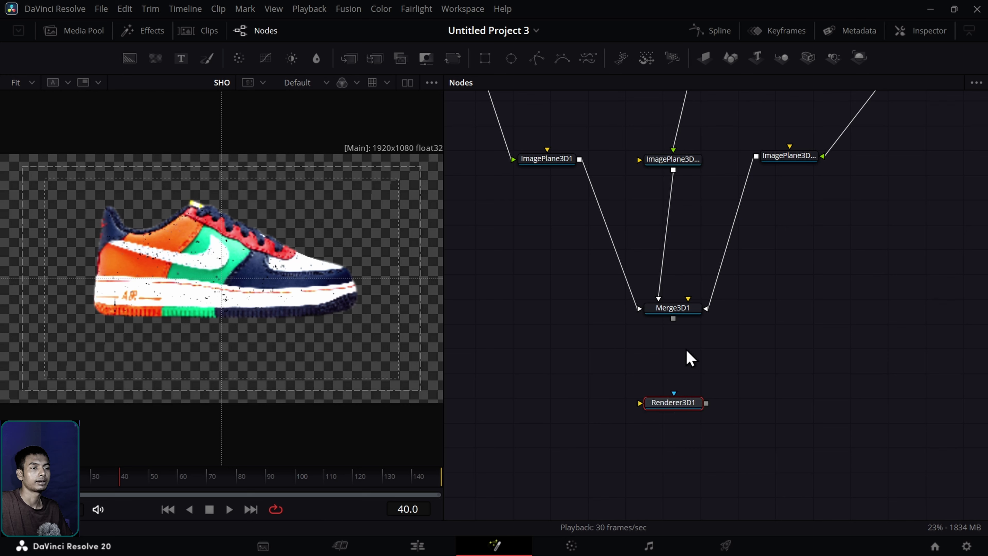
left_click_drag(673, 314, 680, 397)
scroll(578, 343, "down", 2)
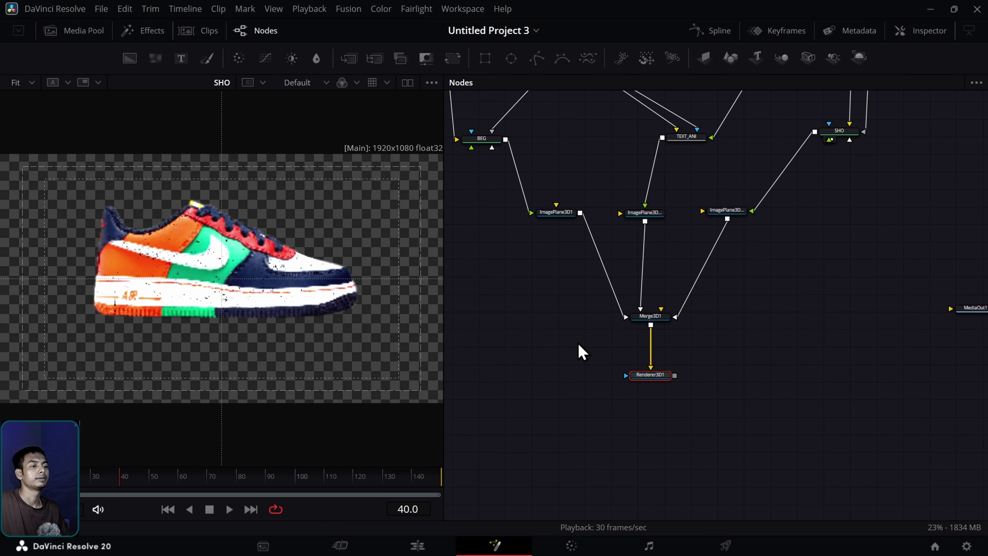
left_click_drag(979, 318, 636, 426)
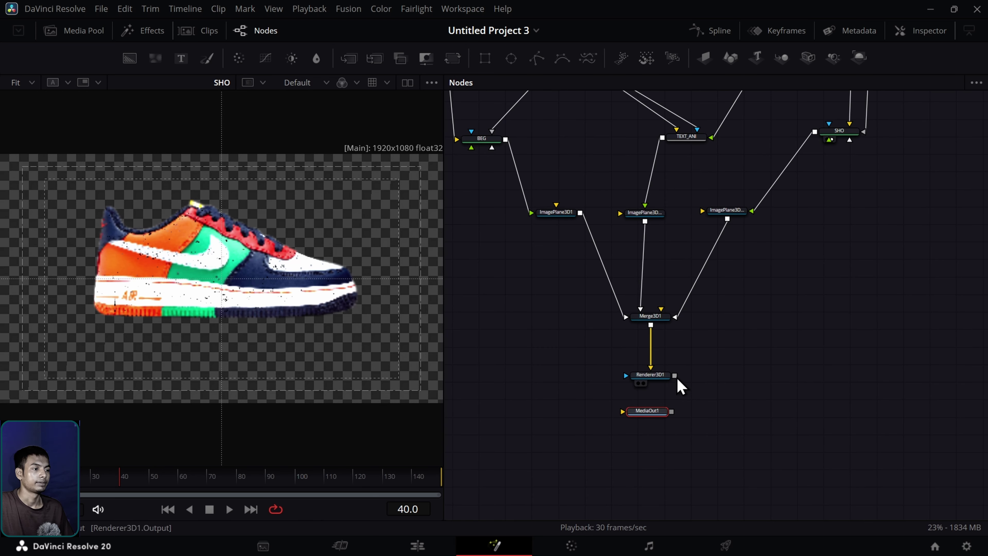
left_click_drag(675, 375, 659, 415)
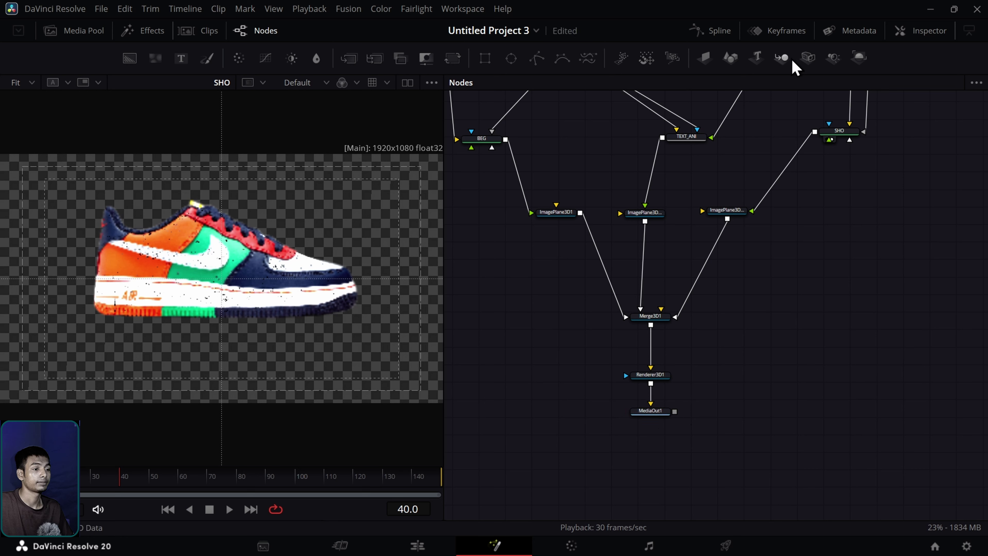
Step: Add a Camera3D node connected to Merge3D1 and place it beside the merge at the same height
left_click_drag(817, 62, 658, 326)
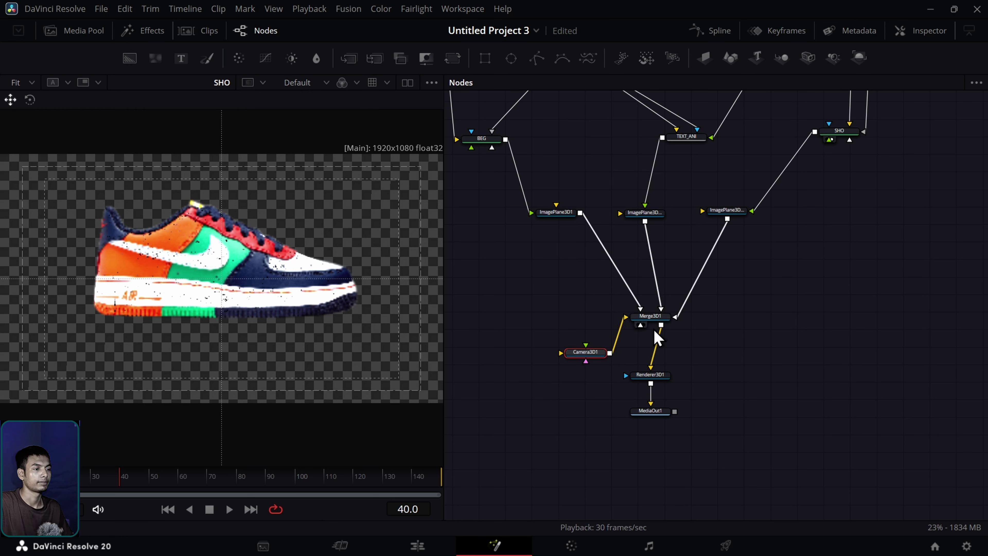
left_click_drag(588, 354, 582, 326)
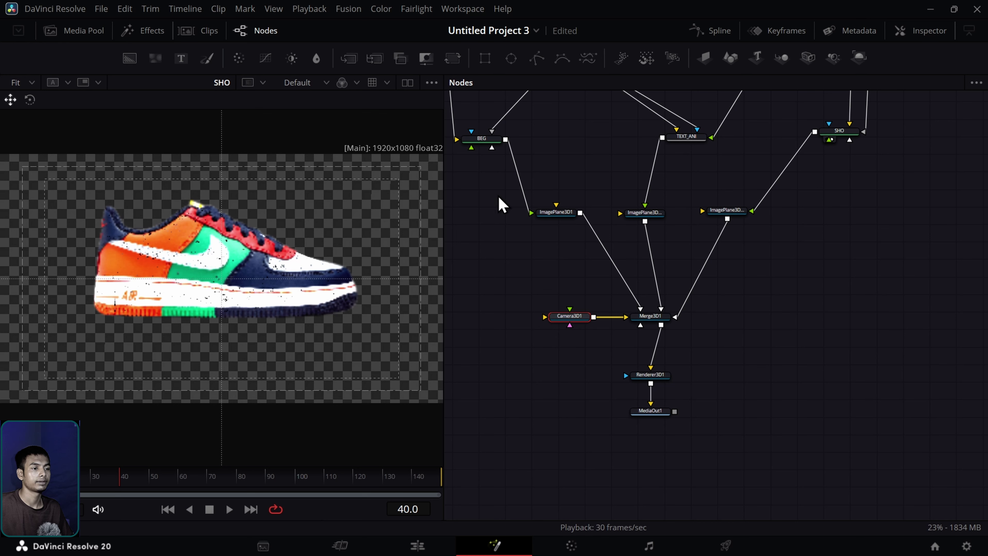
Step: Switch to dual viewers and display the Merge3D1 scene from the side in the first viewer
left_click(407, 83)
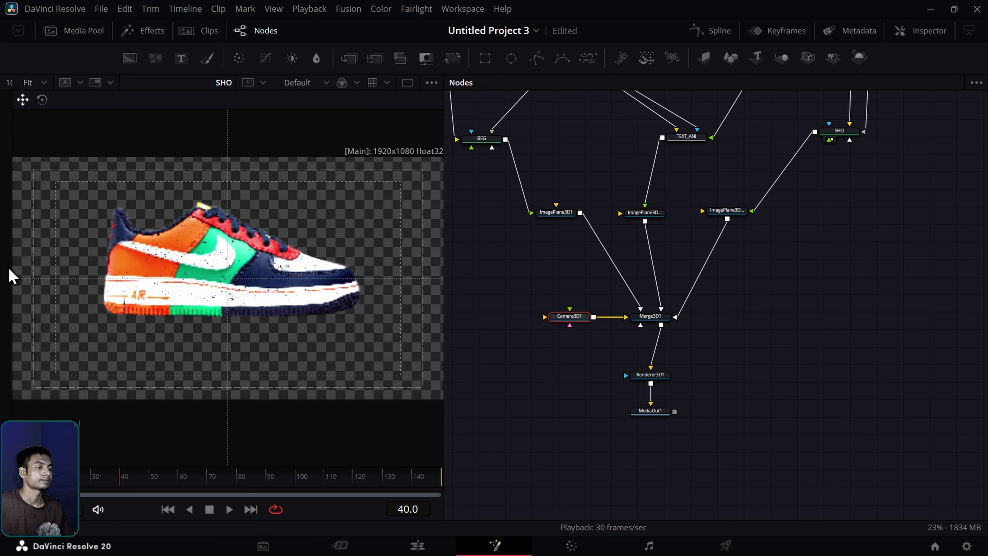
left_click_drag(14, 265, 281, 268)
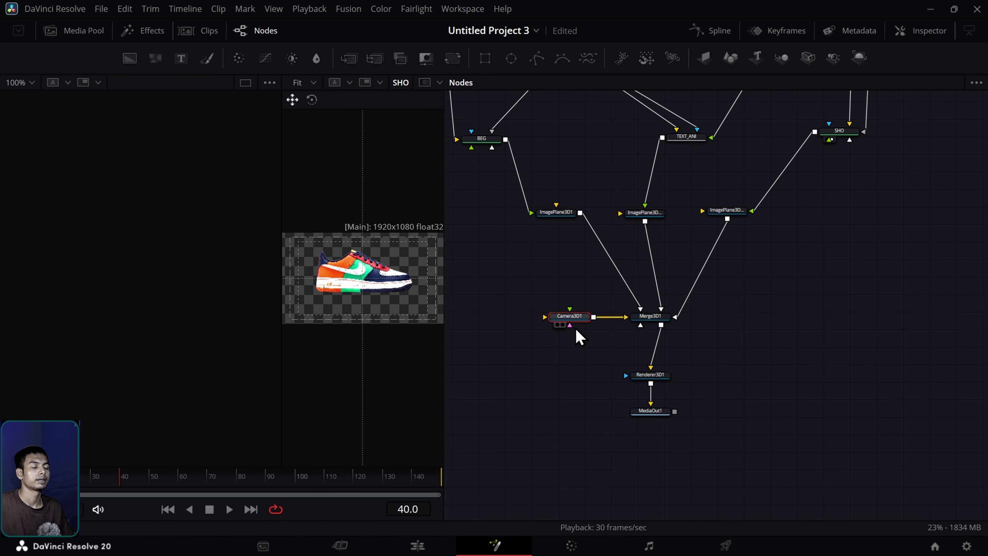
left_click(658, 316)
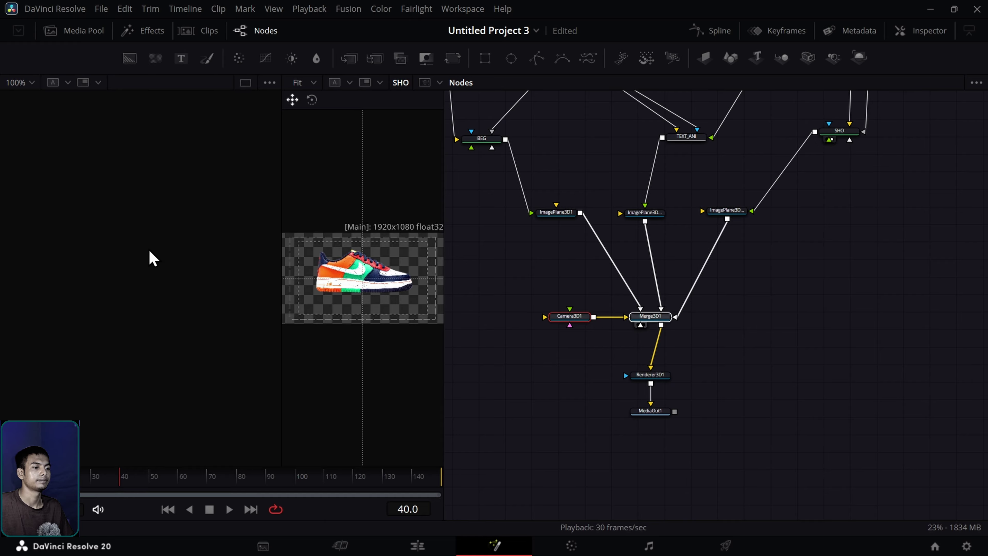
key("1")
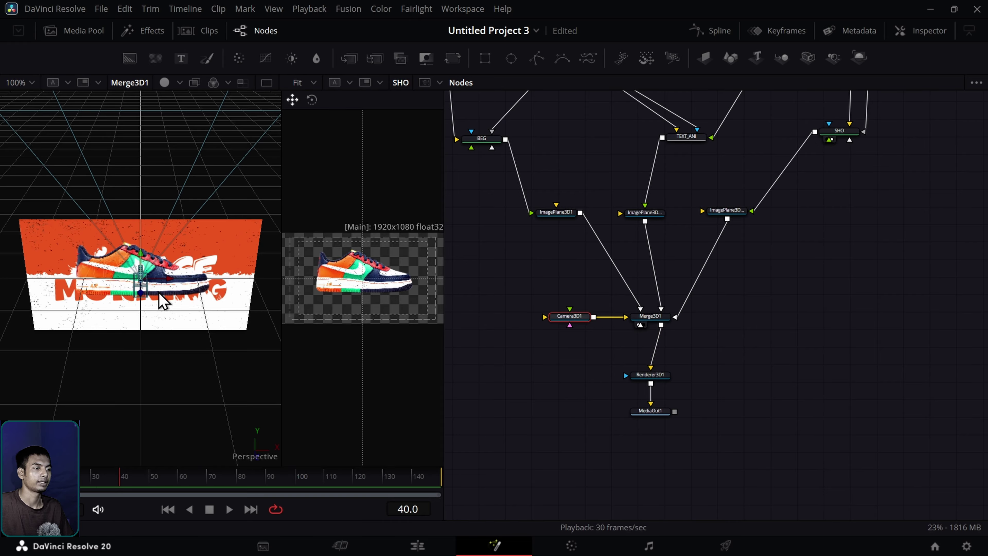
left_click_drag(155, 292, 350, 259)
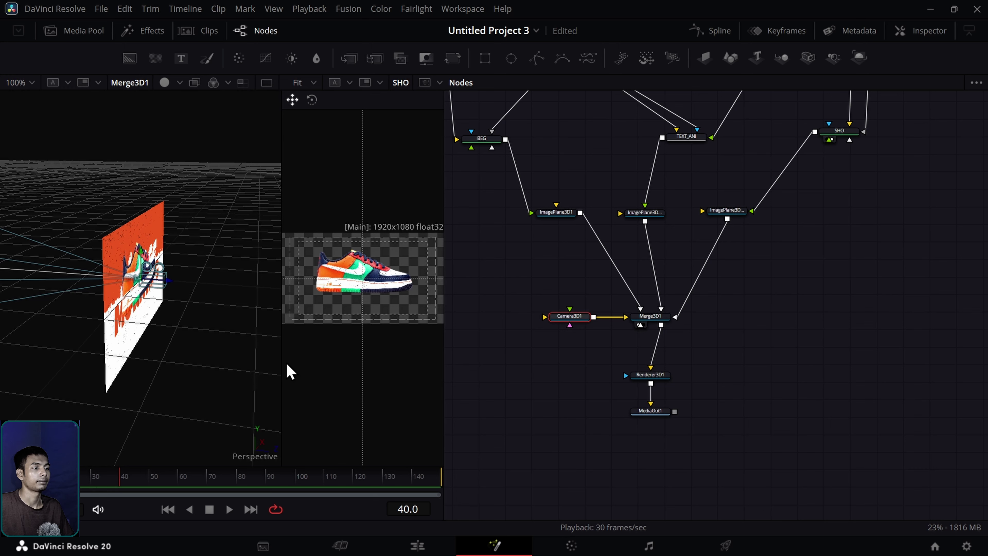
Step: Pull the camera back from the image planes along Z and display MediaOut1 in the second viewer, widened slightly
left_click_drag(707, 347, 724, 380)
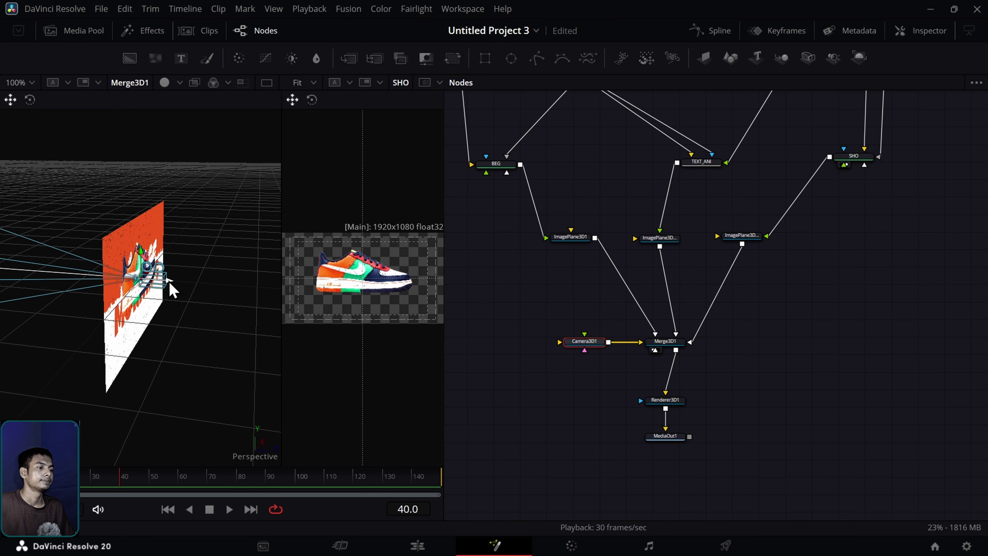
left_click_drag(171, 290, 278, 308)
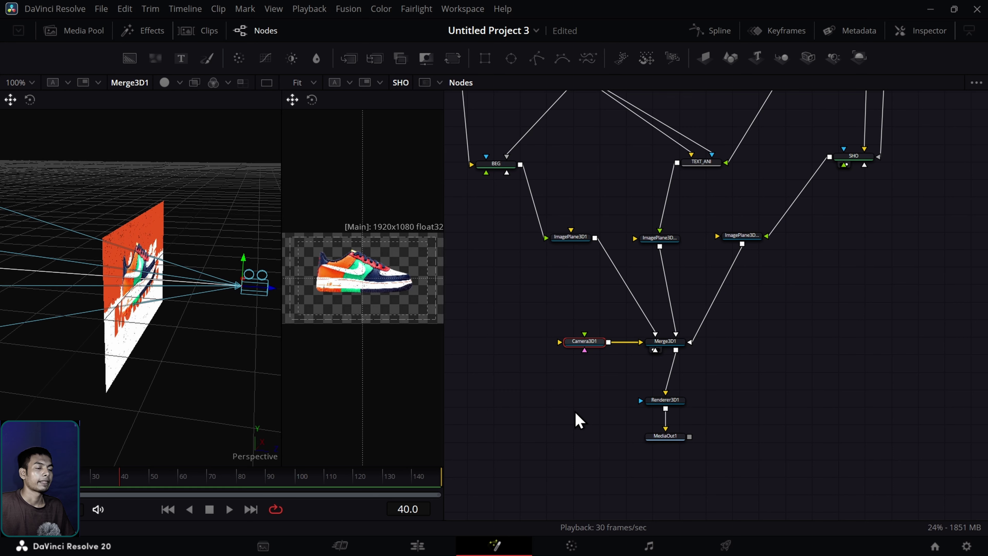
mouse_move(671, 411)
left_click_drag(672, 440, 408, 300)
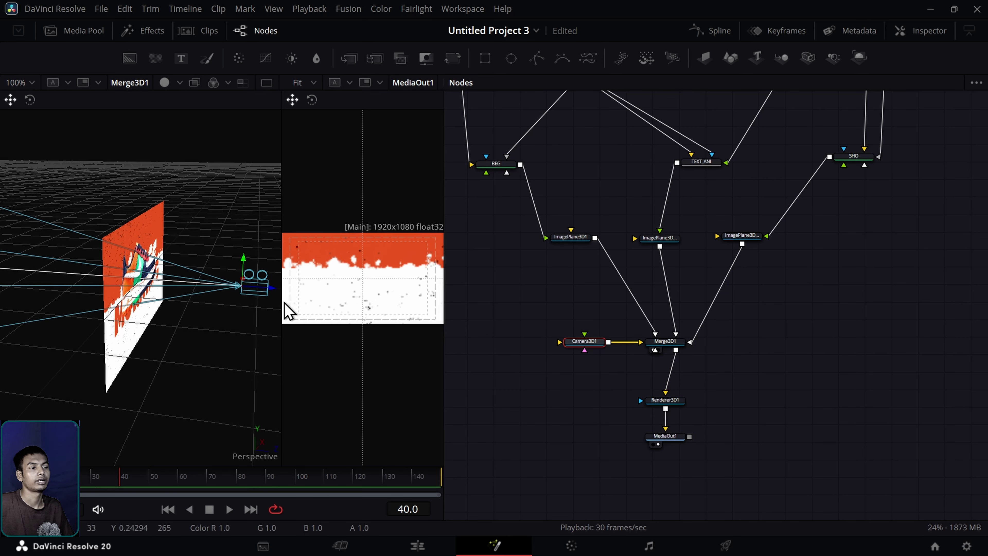
left_click_drag(281, 308, 241, 306)
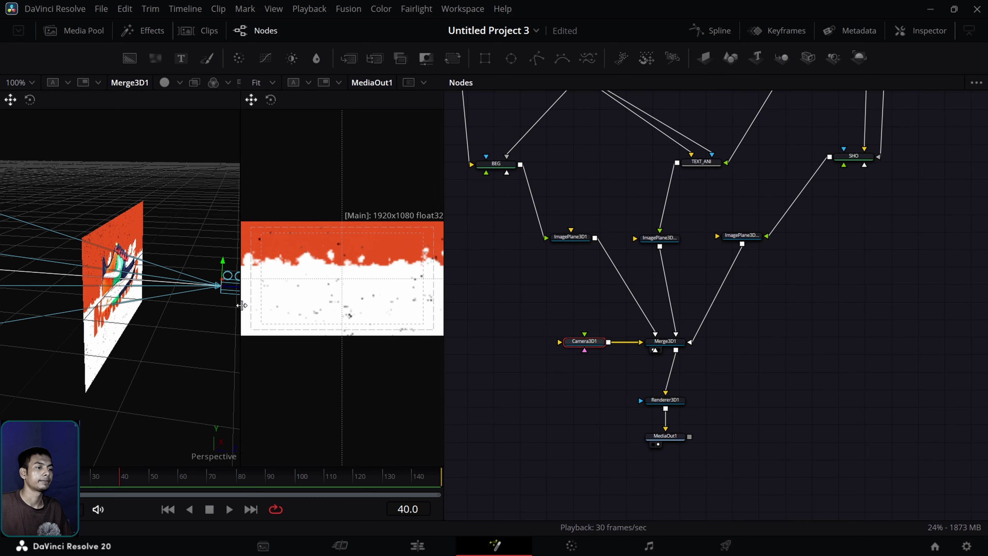
Step: Move Camera3D1 farther back until its Z translation is about 1.65 and the background plane fills the rendered frame
left_click_drag(144, 330, 46, 291)
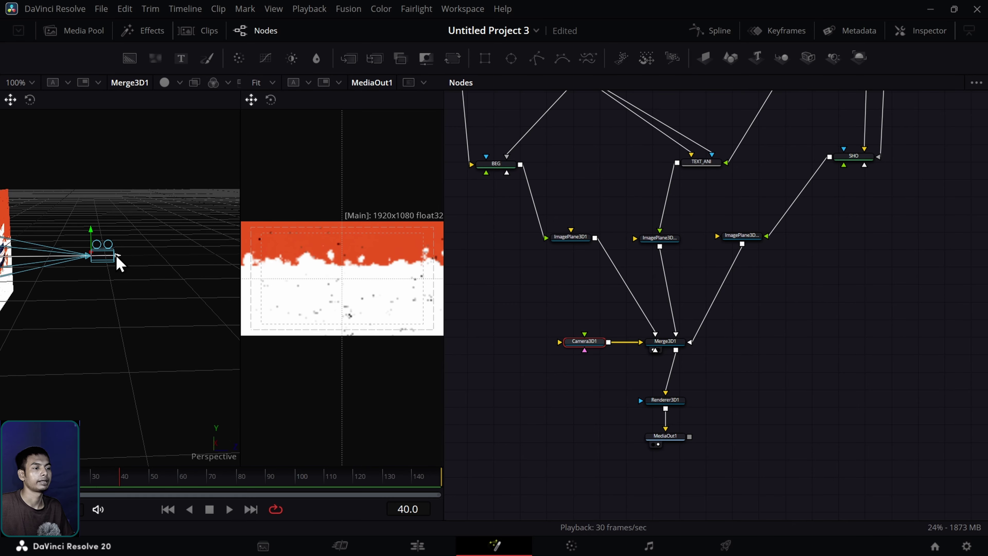
left_click_drag(116, 256, 216, 282)
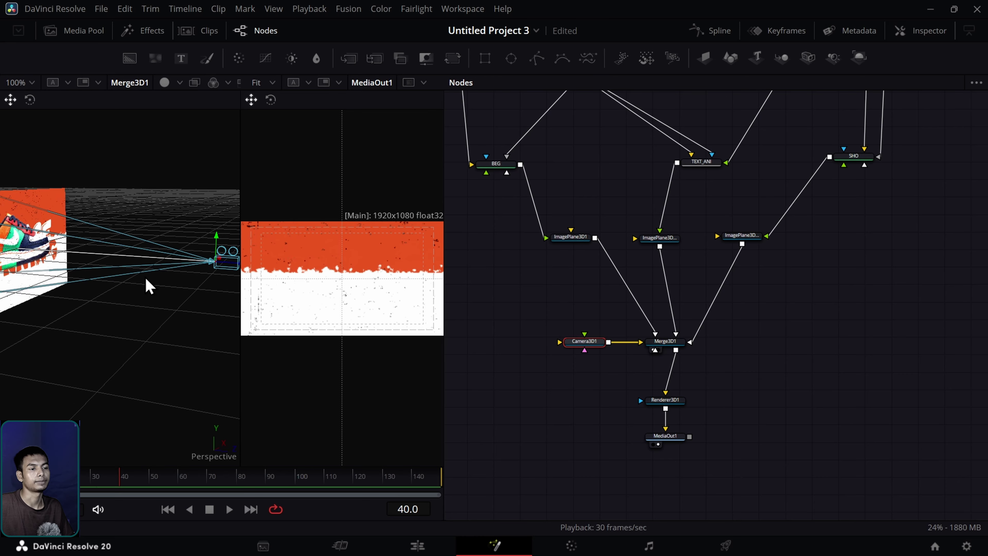
left_click_drag(145, 280, 216, 264)
key("shift+i")
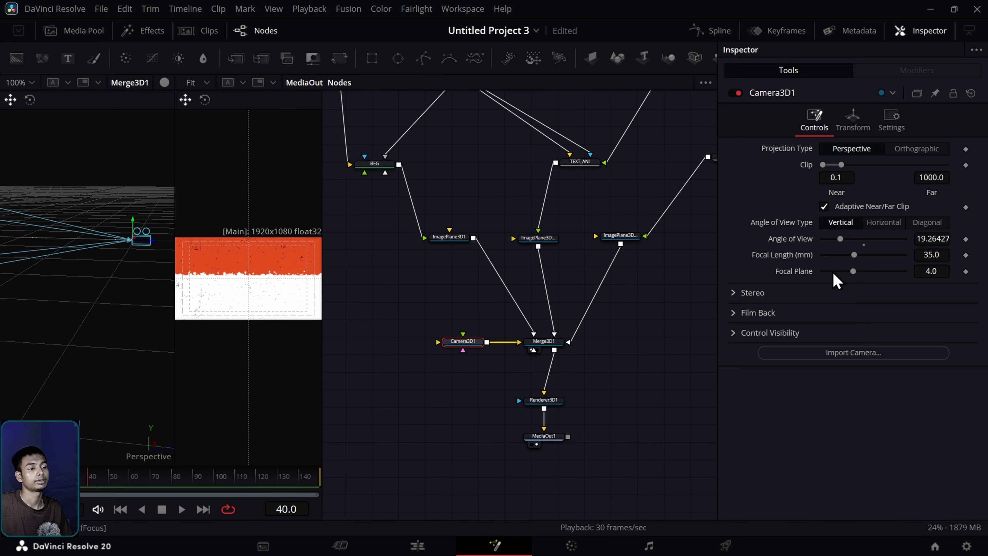
left_click(853, 121)
mouse_move(938, 196)
left_mouse_down()
mouse_move(923, 195)
mouse_move(969, 195)
mouse_move(957, 195)
left_mouse_up()
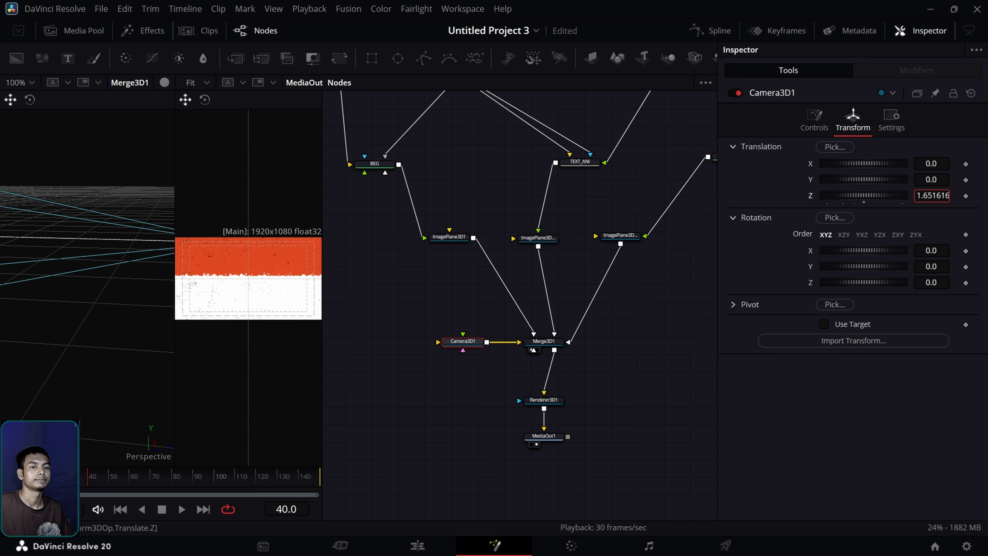
left_click(425, 415)
Step: Move the text image plane forward from the background by setting its Z translation to 0.2
left_click_drag(95, 323, 251, 314)
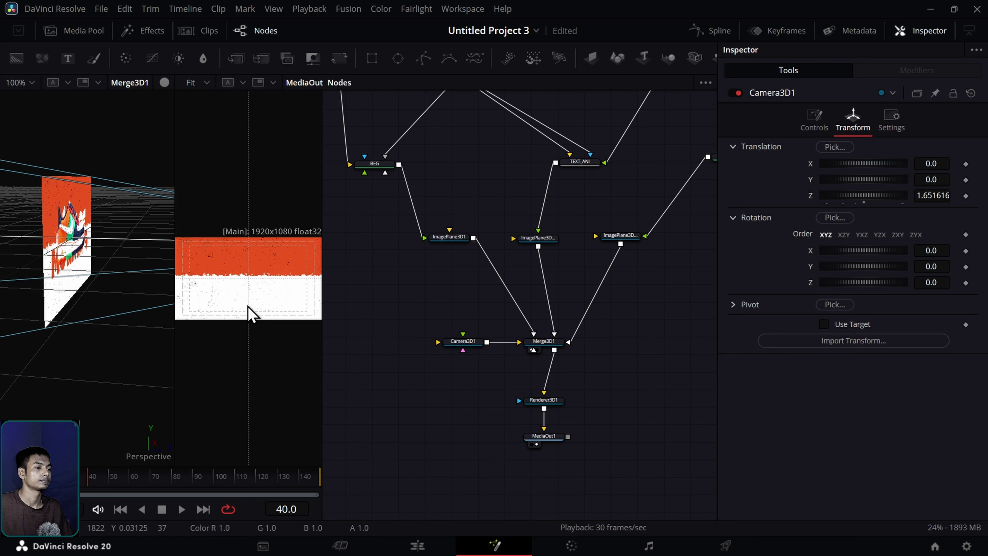
left_click_drag(147, 299, 105, 321)
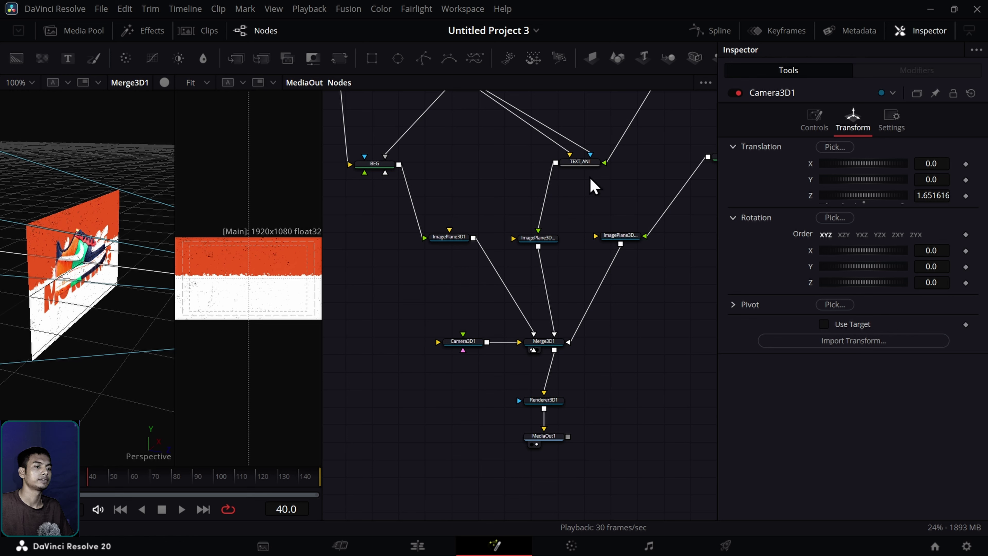
left_click(539, 238)
left_click(872, 118)
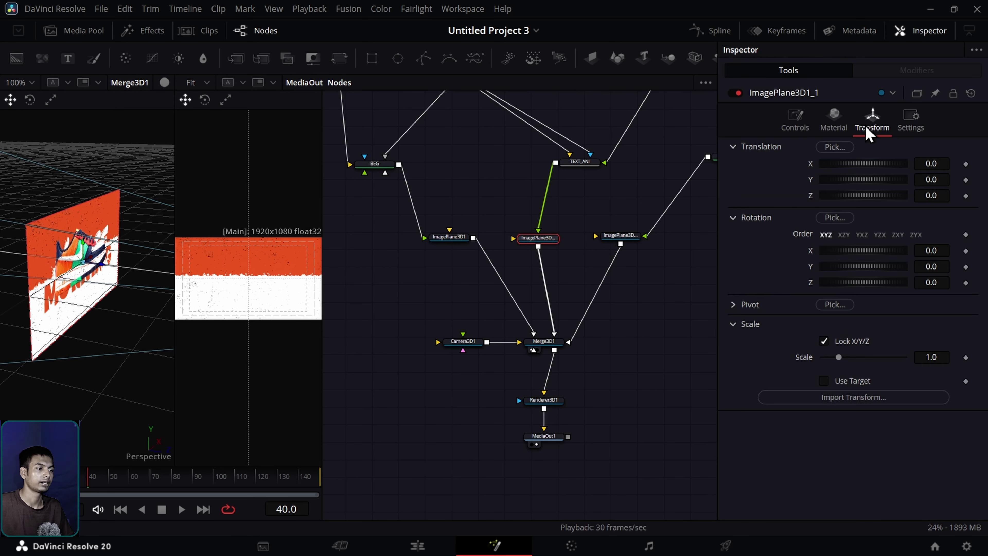
left_click_drag(931, 196, 966, 196)
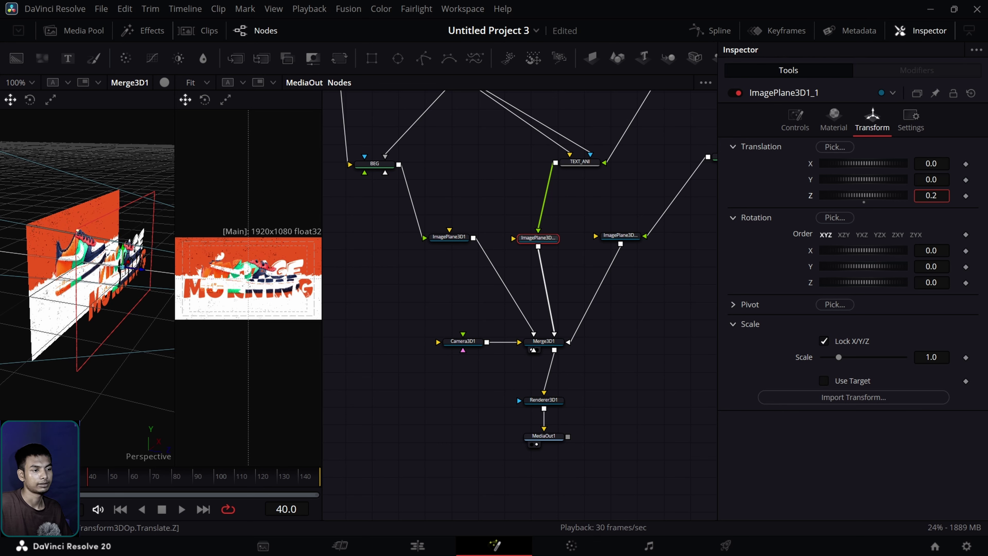
left_click(409, 408)
left_click_drag(407, 395, 402, 391)
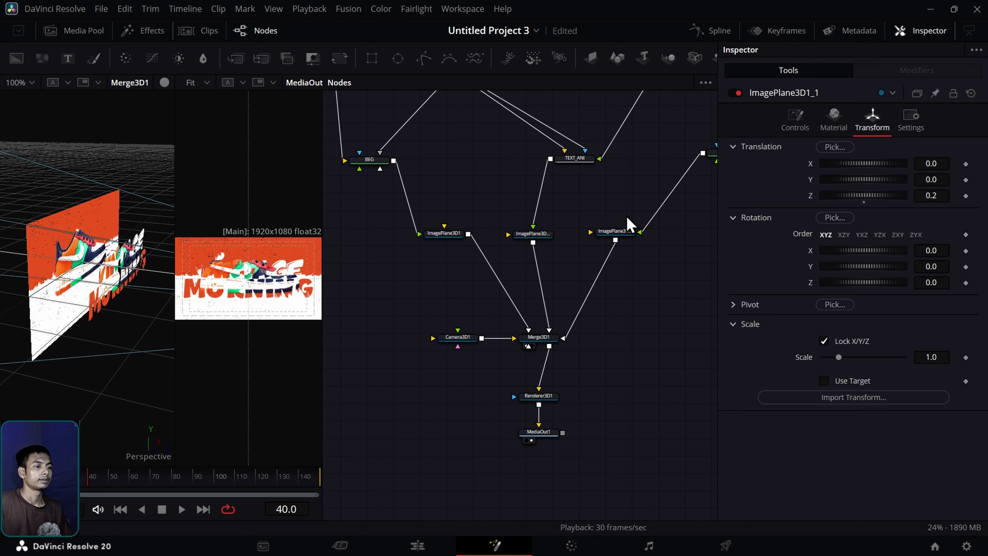
left_click_drag(629, 221, 545, 278)
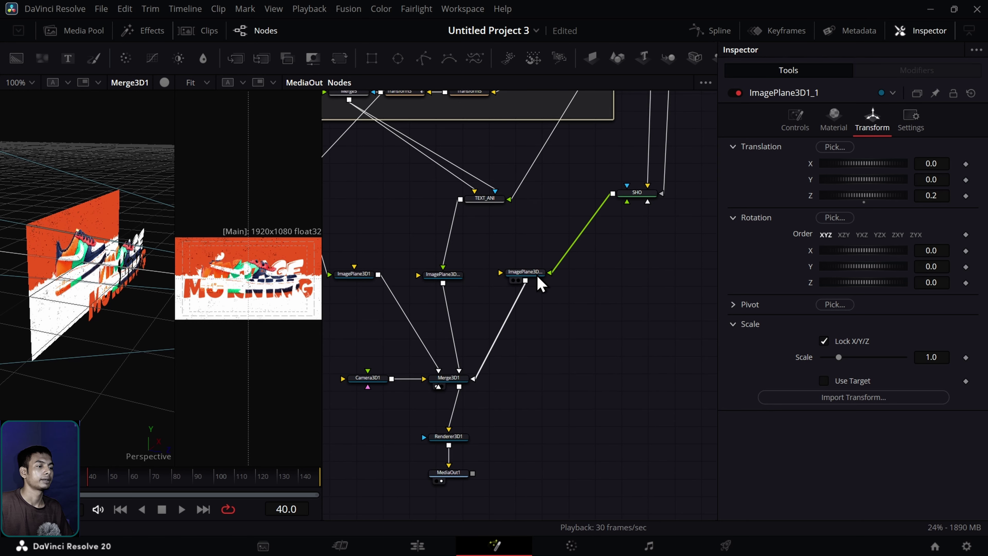
Step: Move the shoe image plane in front of the text plane, setting its Z translation to 0.25 and refining it to 0.22
left_click(538, 277)
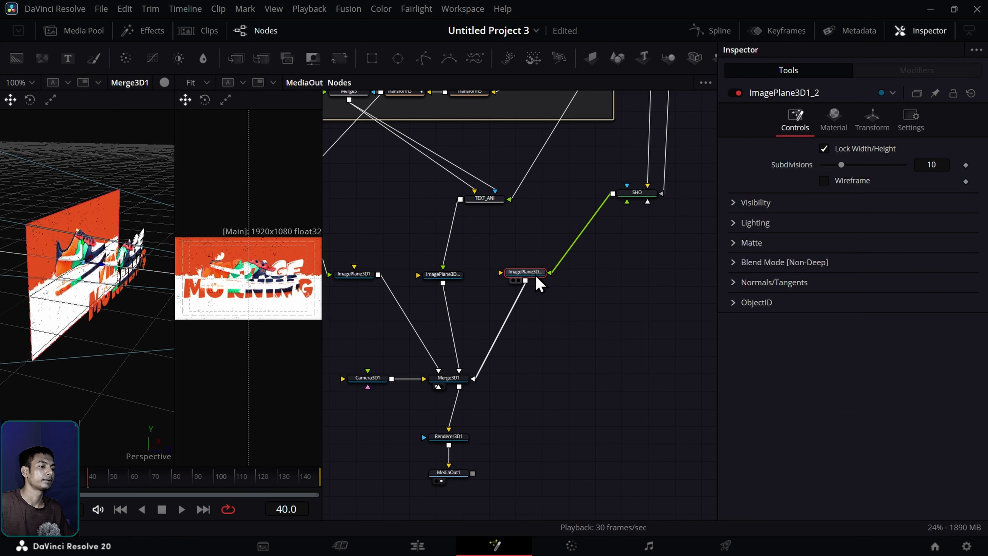
left_click(873, 119)
left_click(928, 195)
type("0.25")
key("Return")
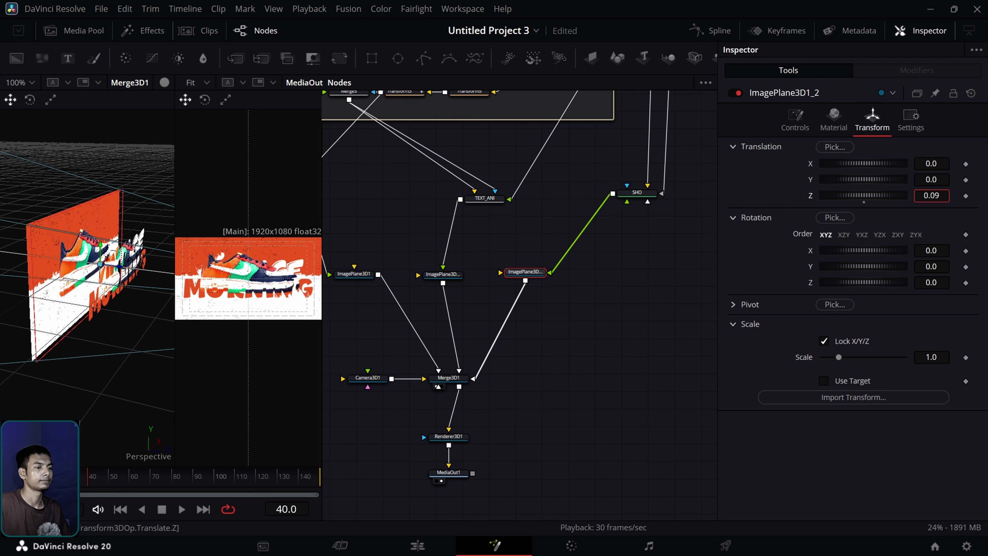
scroll(161, 302, "up", 5)
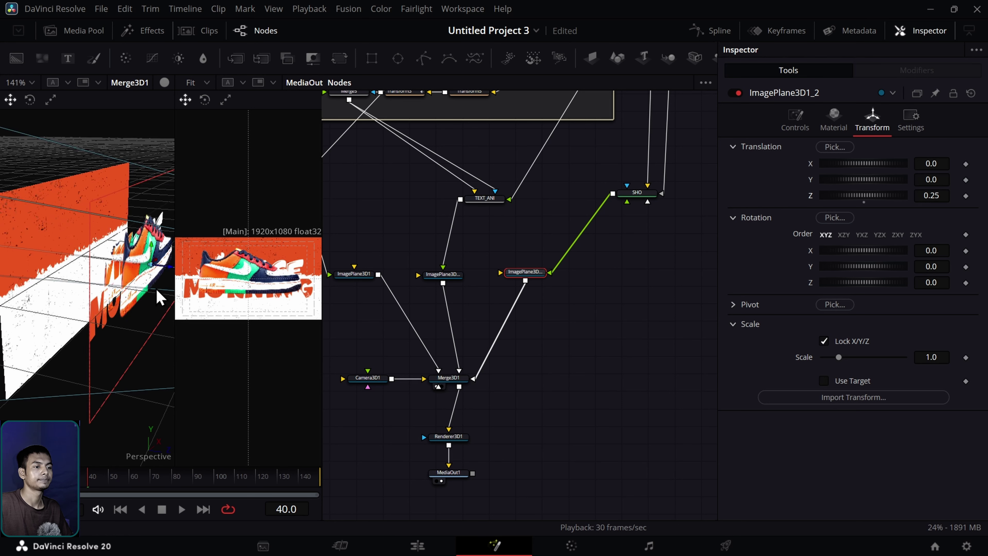
scroll(149, 306, "down", 3)
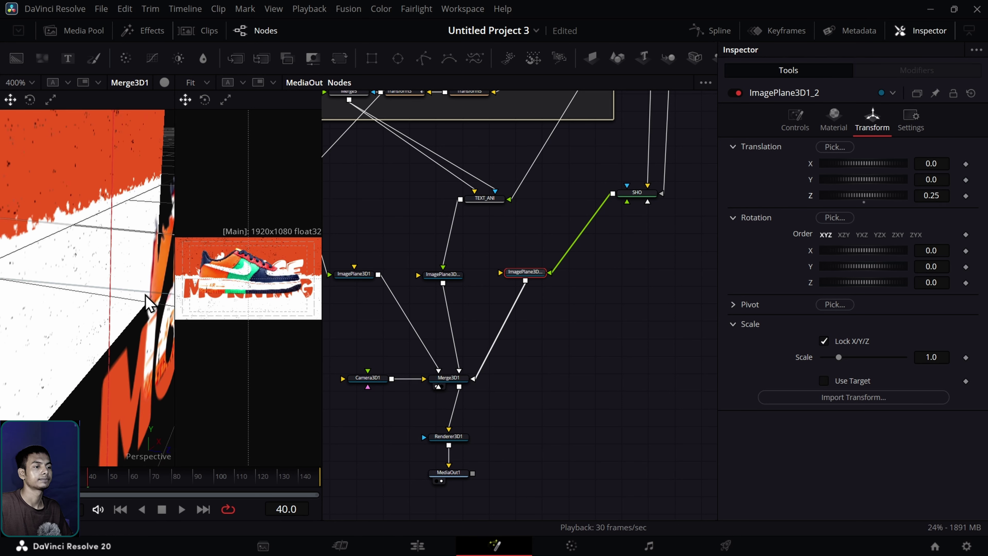
mouse_move(100, 292)
left_mouse_down()
mouse_move(118, 279)
mouse_move(103, 280)
left_mouse_up()
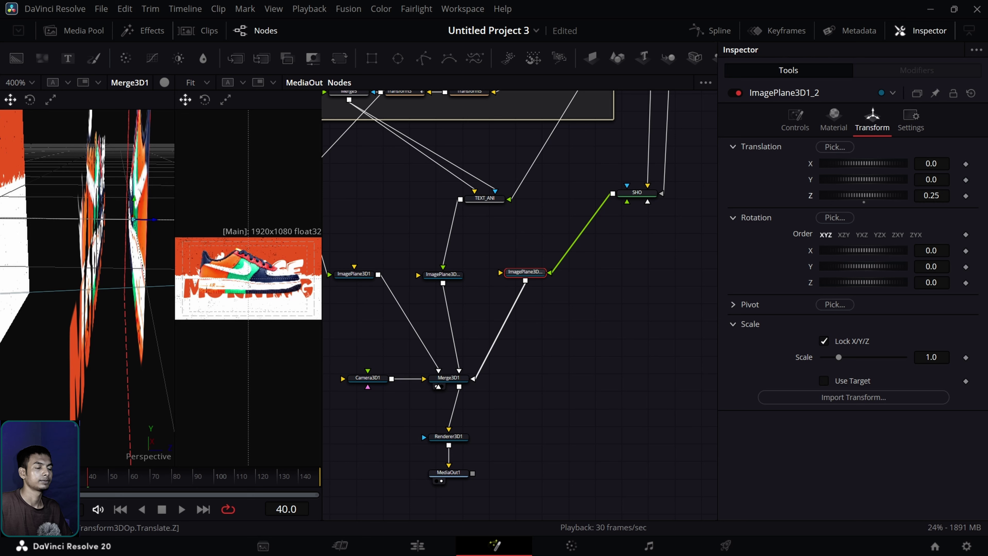
left_click_drag(932, 195, 926, 195)
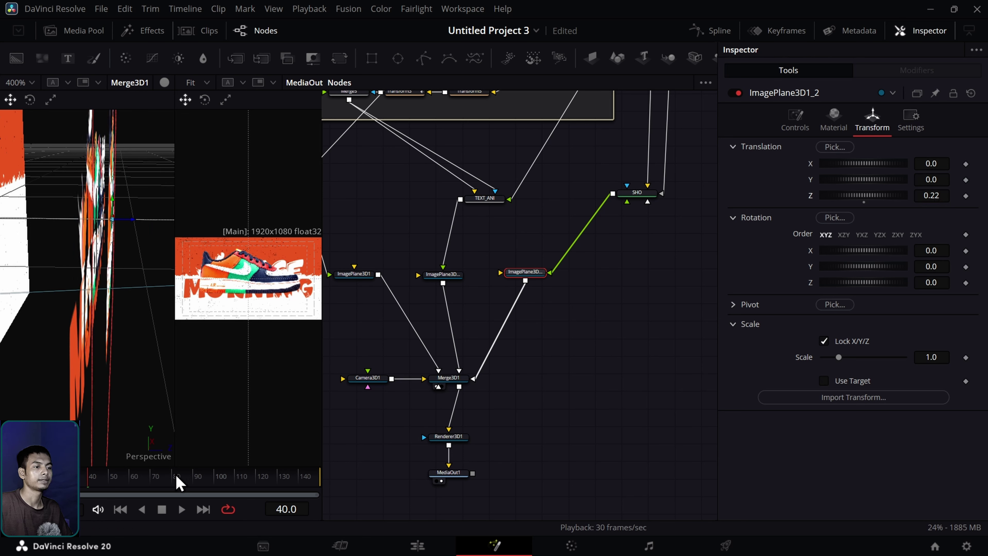
Step: Enlarge the MediaOut1 viewer to nearly the full viewing area and play back the rendered animation from its early frames
left_click_drag(181, 483, 10, 492)
key("space")
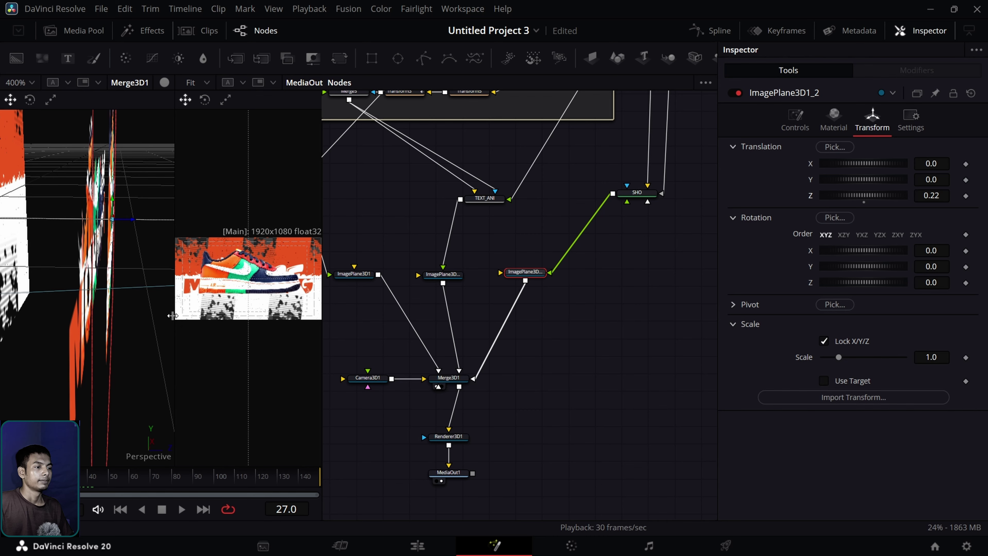
left_click_drag(173, 315, 6, 317)
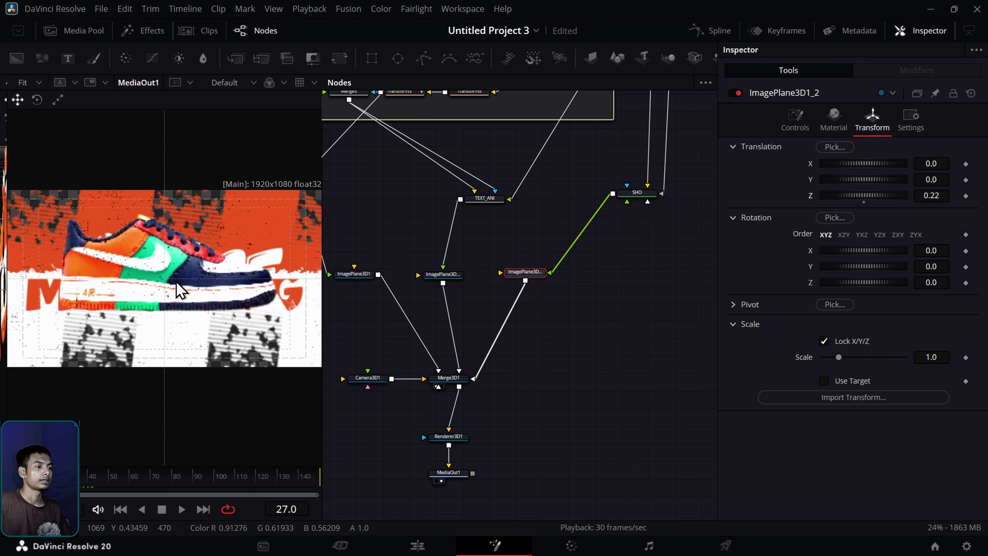
left_click_drag(151, 470, 72, 494)
key("space")
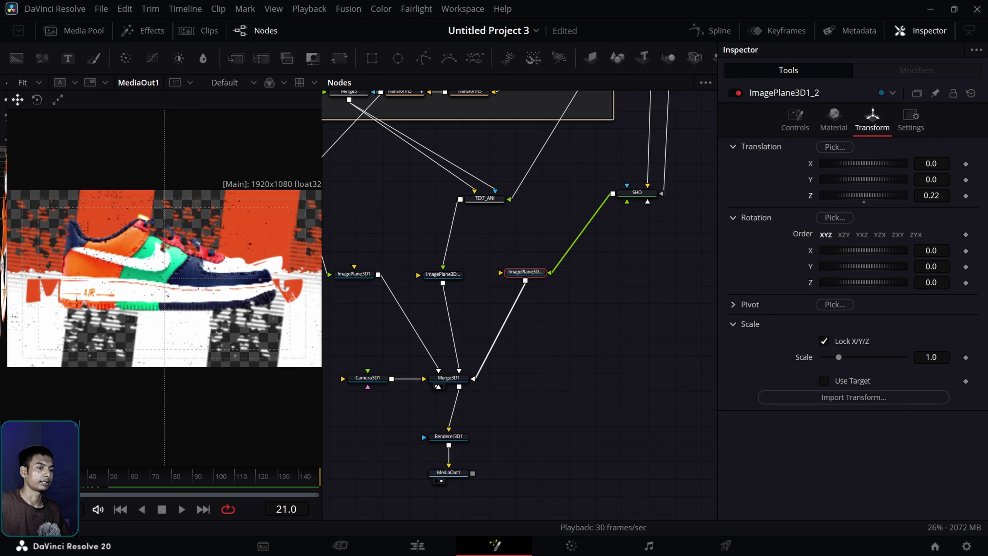
key("space")
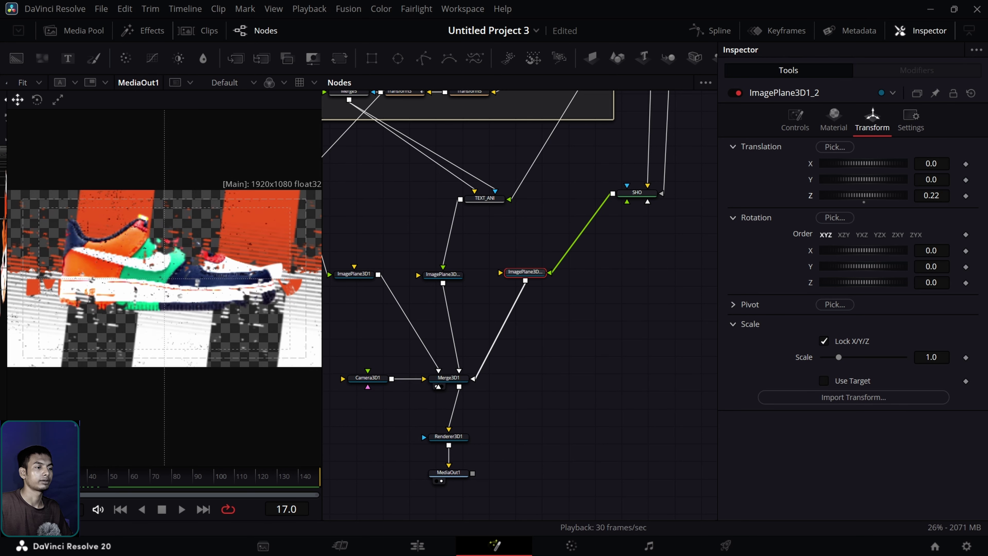
Step: Insert a Time Stretcher between the SHO node and its image plane, placing it below SHO
left_click_drag(566, 314, 486, 405)
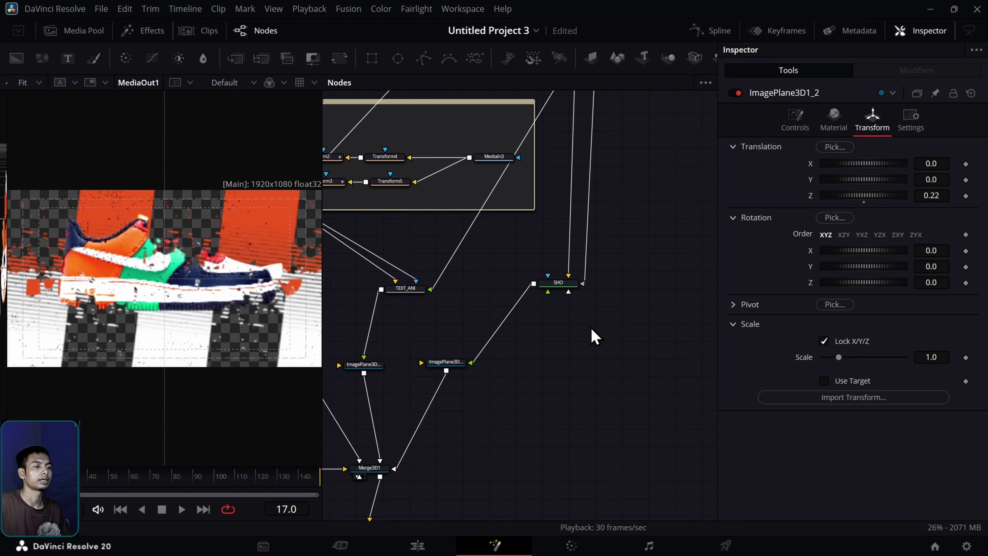
left_click(556, 296)
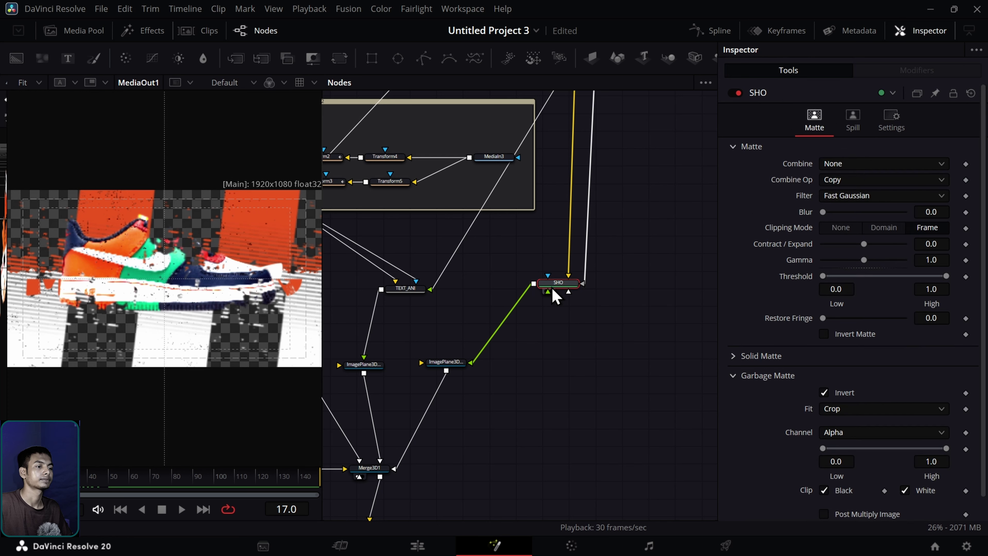
key("shift+space")
type("TI")
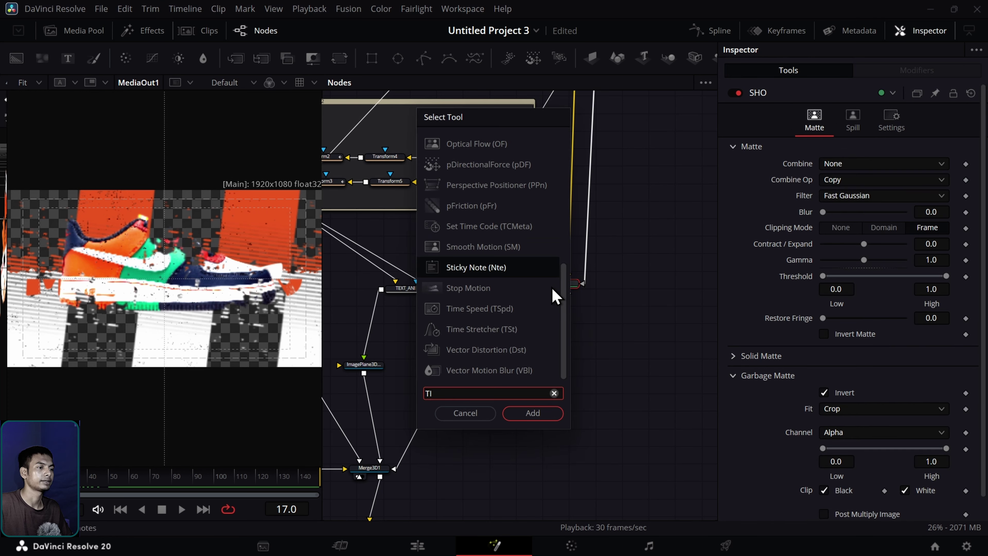
type("ME")
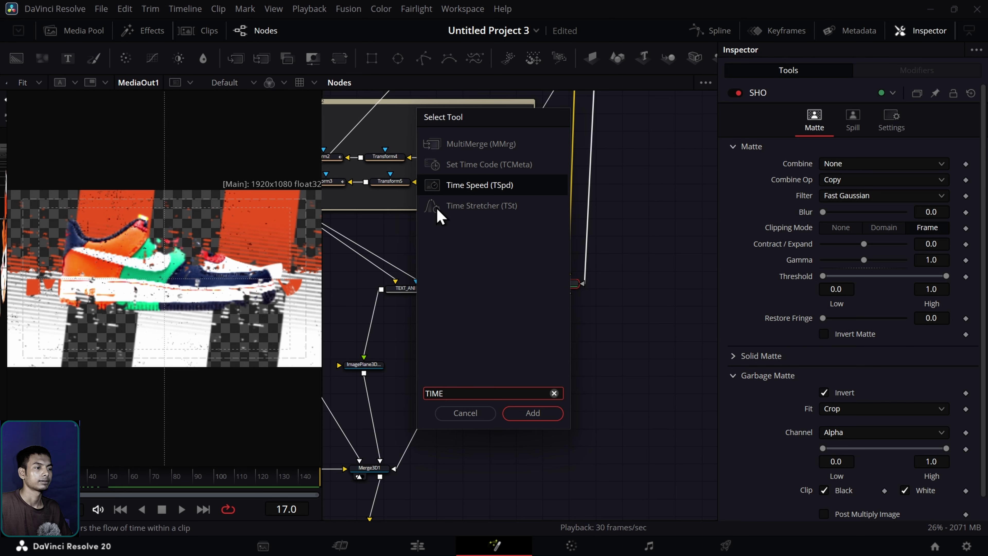
left_click(523, 209)
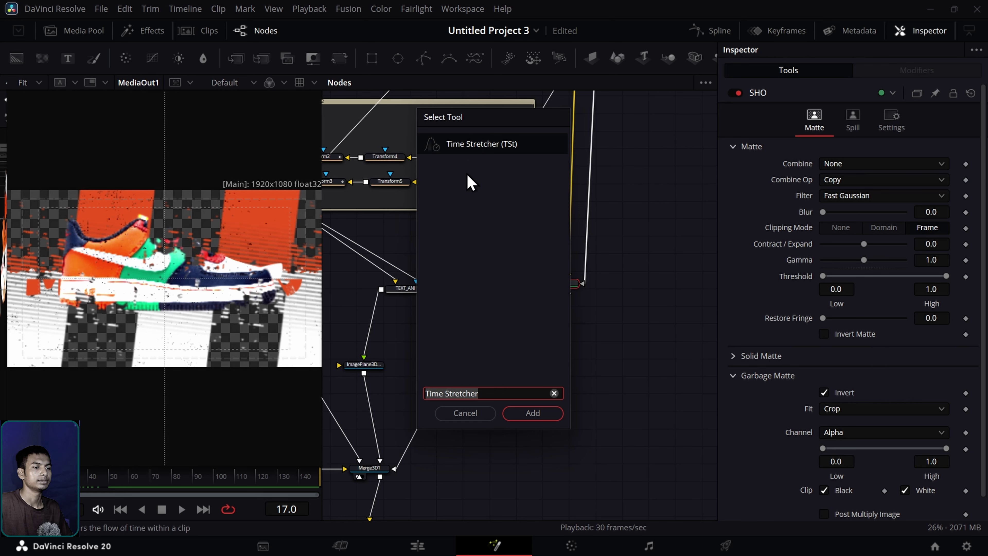
left_click(549, 417)
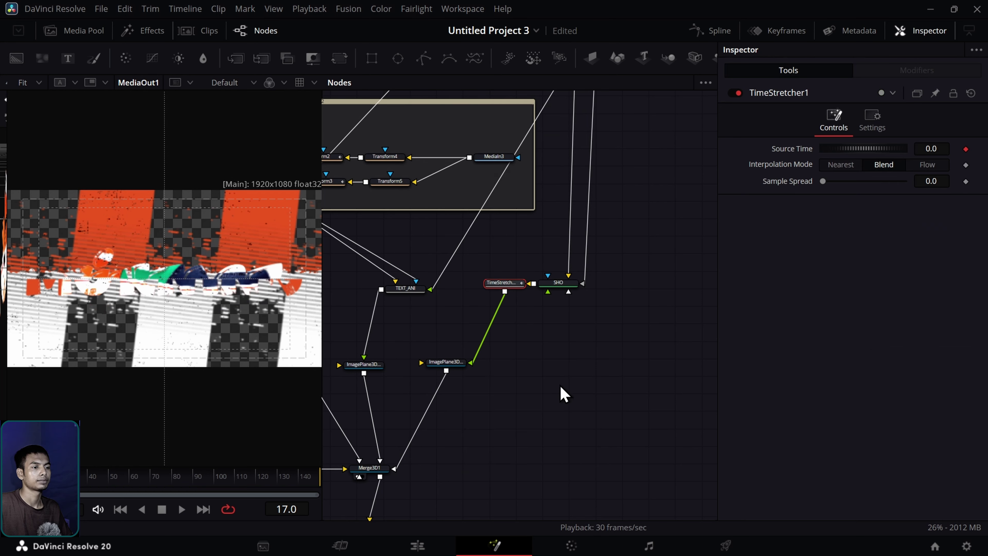
left_click_drag(506, 283, 513, 338)
Step: Play the retimed result and remove the default Source Time animation from TimeStretcher1
key("space")
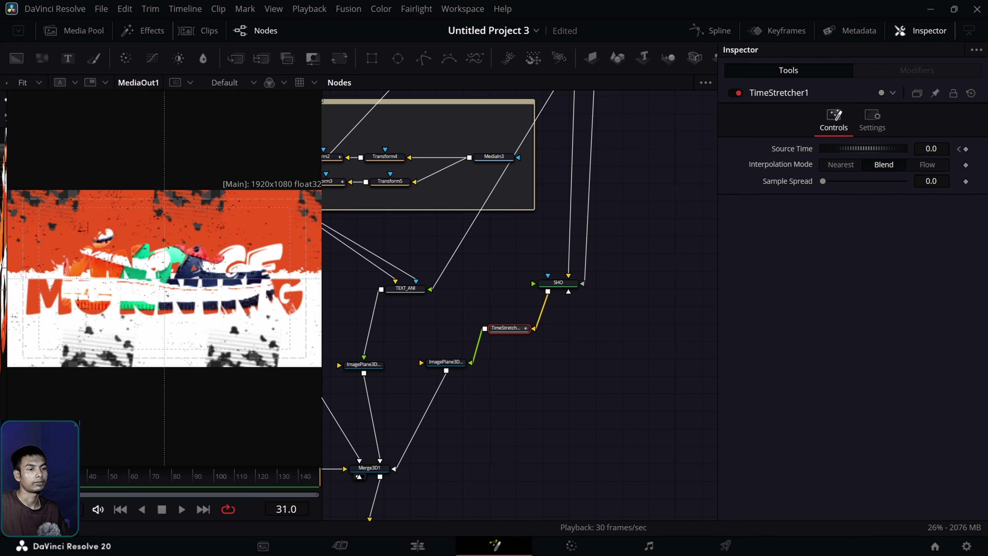
left_click(41, 477)
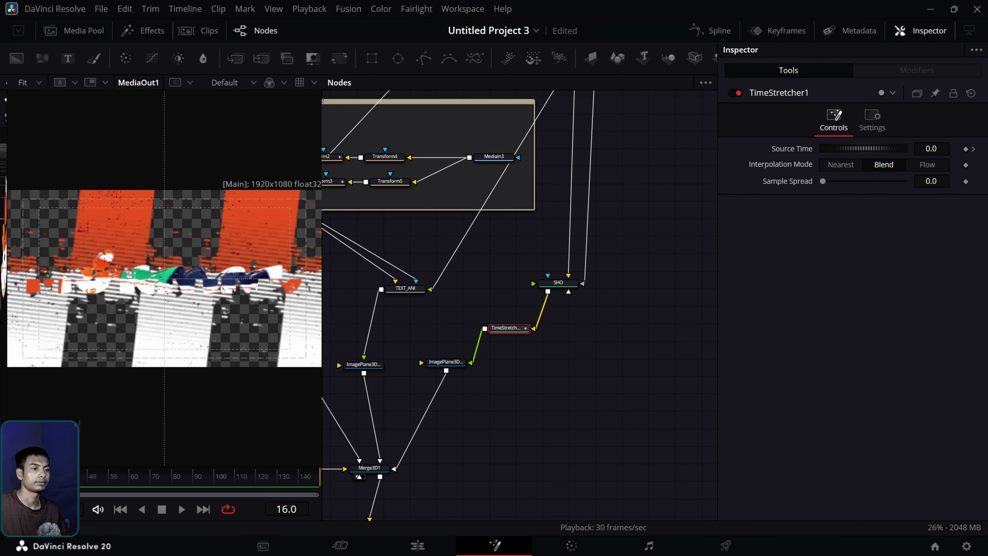
left_click(966, 149)
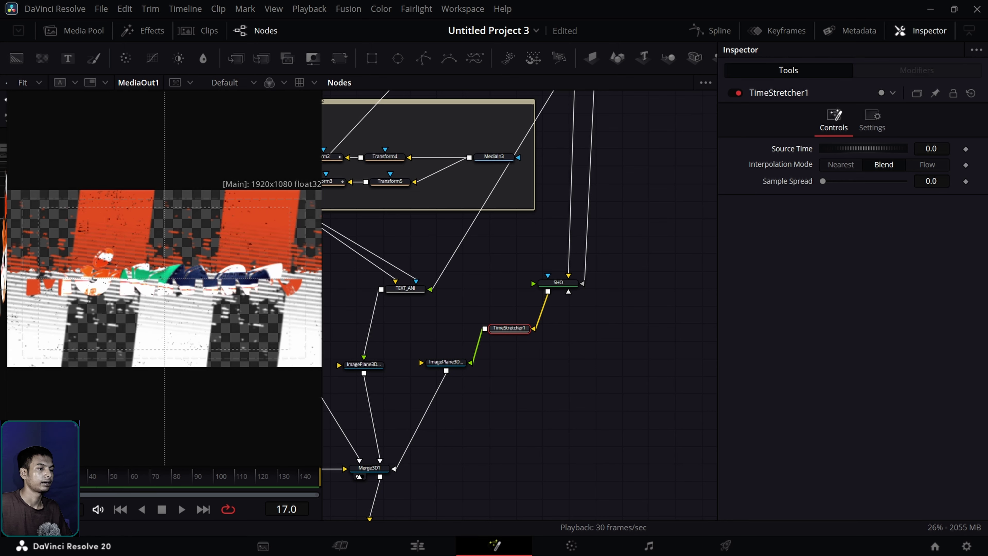
Step: Check when the text animation finishes on TEXT_ANI and keyframe TimeStretcher1's Source Time at 0.0 on frame 50
key("j")
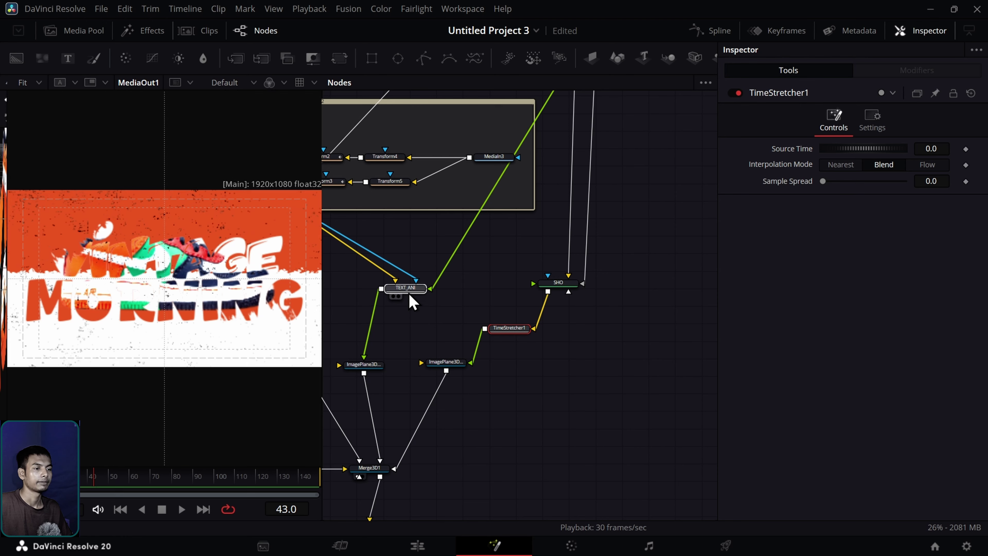
left_click_drag(410, 295, 193, 302)
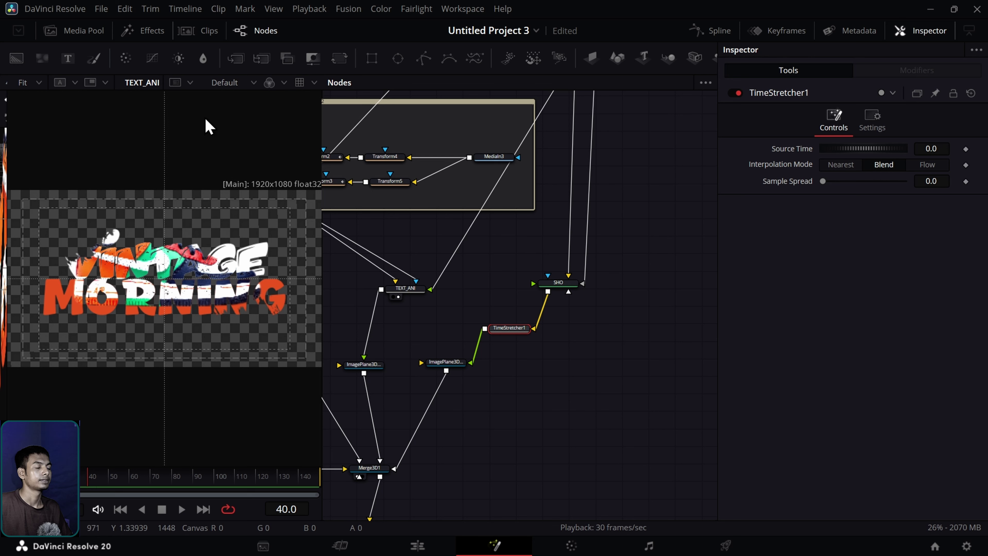
left_click(107, 484)
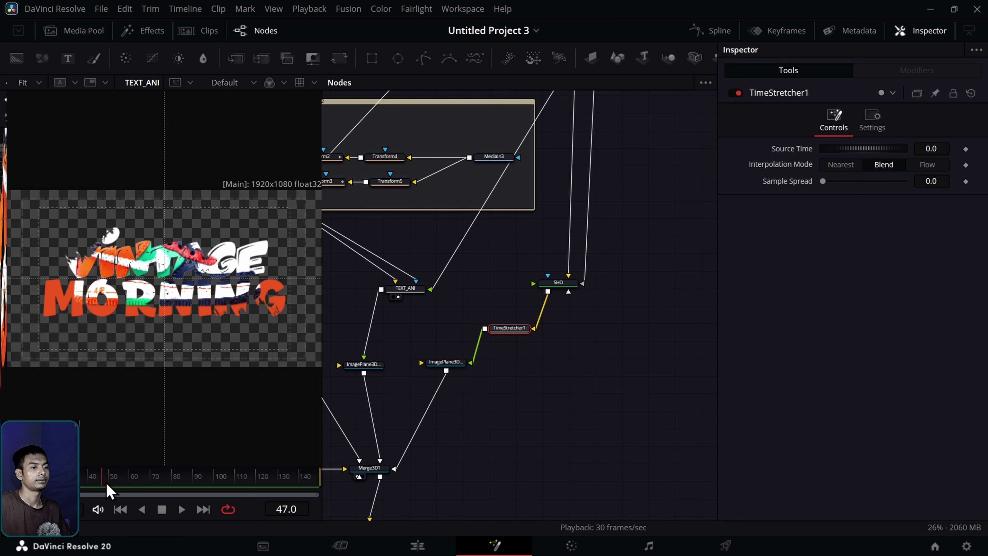
mouse_move(107, 484)
left_mouse_down()
mouse_move(128, 485)
mouse_move(83, 495)
mouse_move(122, 492)
left_mouse_up()
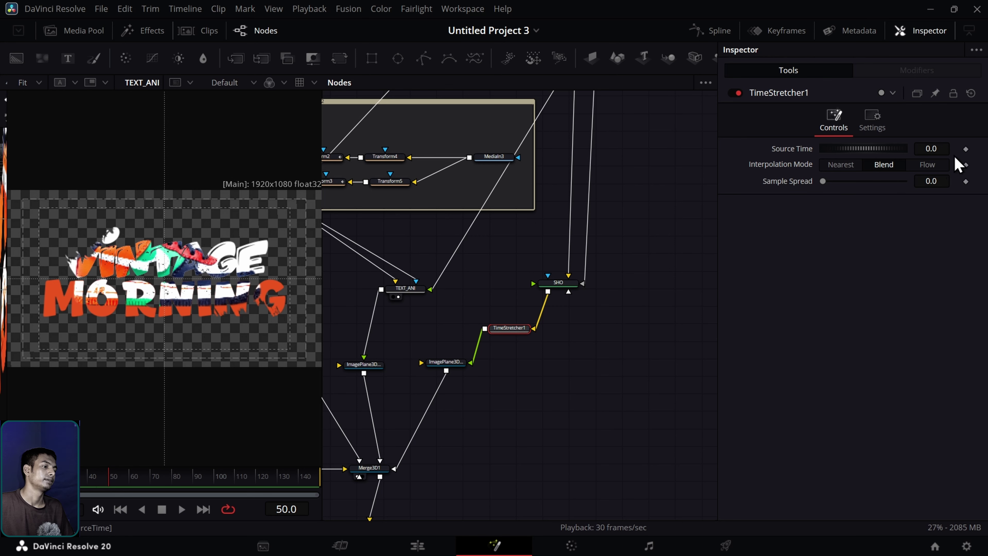
left_click(966, 149)
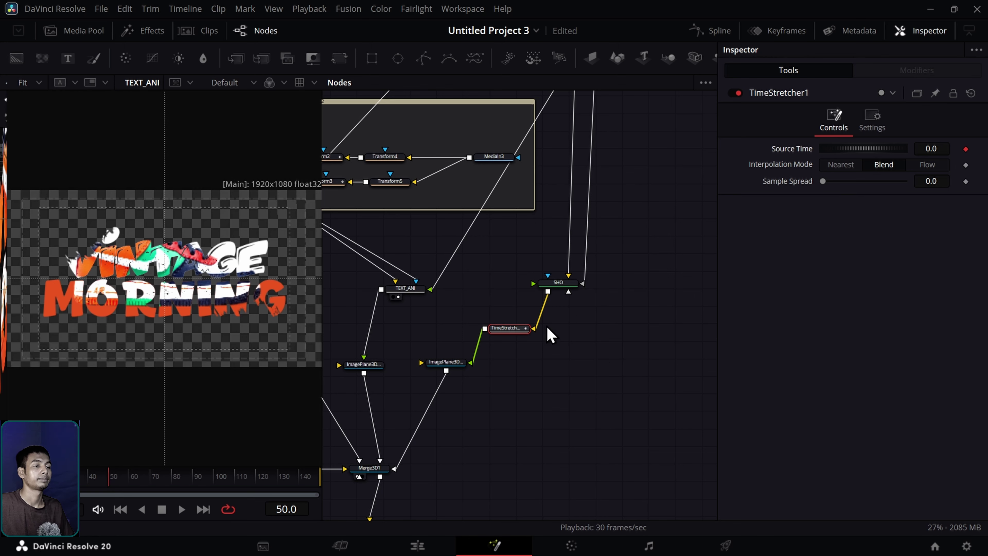
Step: Check the shoe reveal's length on the SHO node and keyframe TimeStretcher1's Source Time at 33 on frame 70
scroll(523, 355, "up", 2)
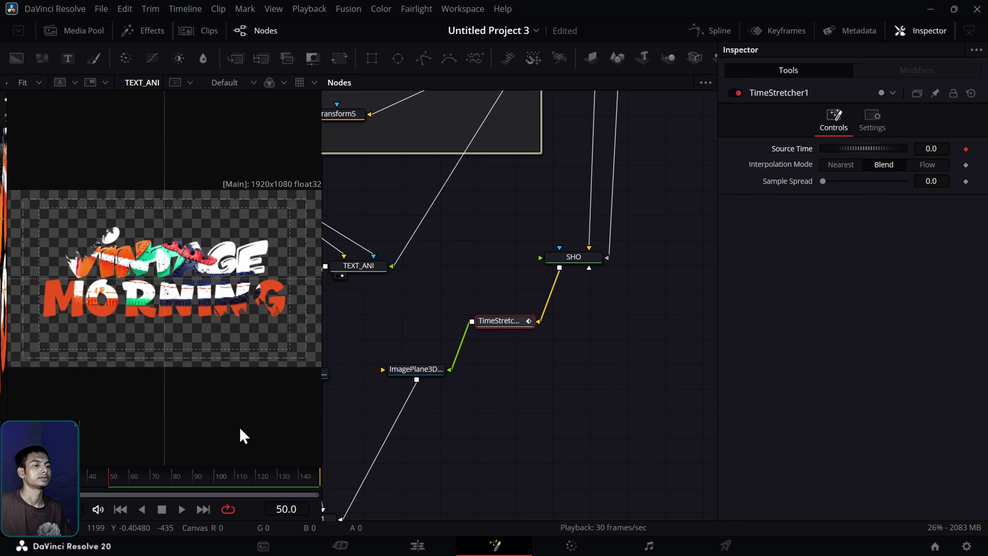
left_click(573, 257, "ctrl")
key("1")
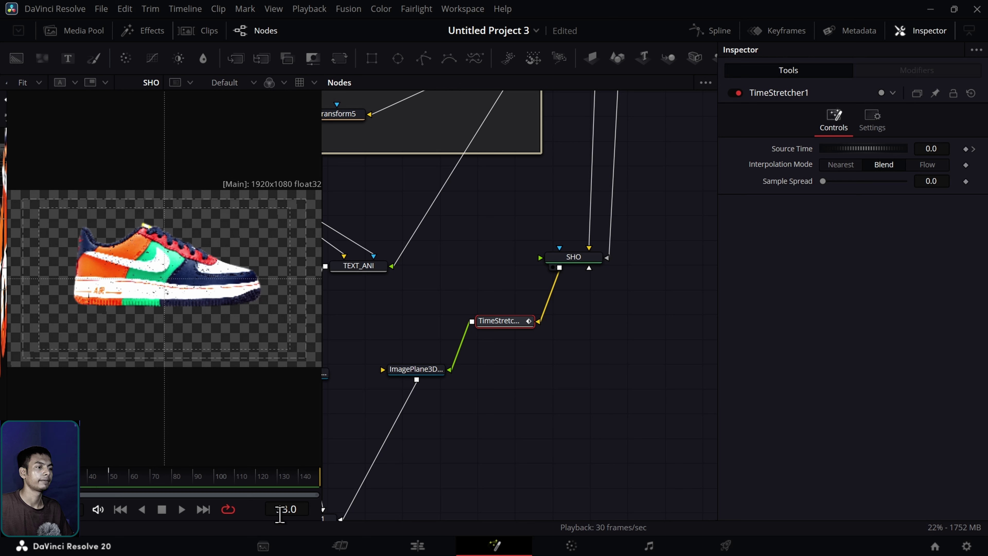
left_click_drag(124, 487, 153, 494)
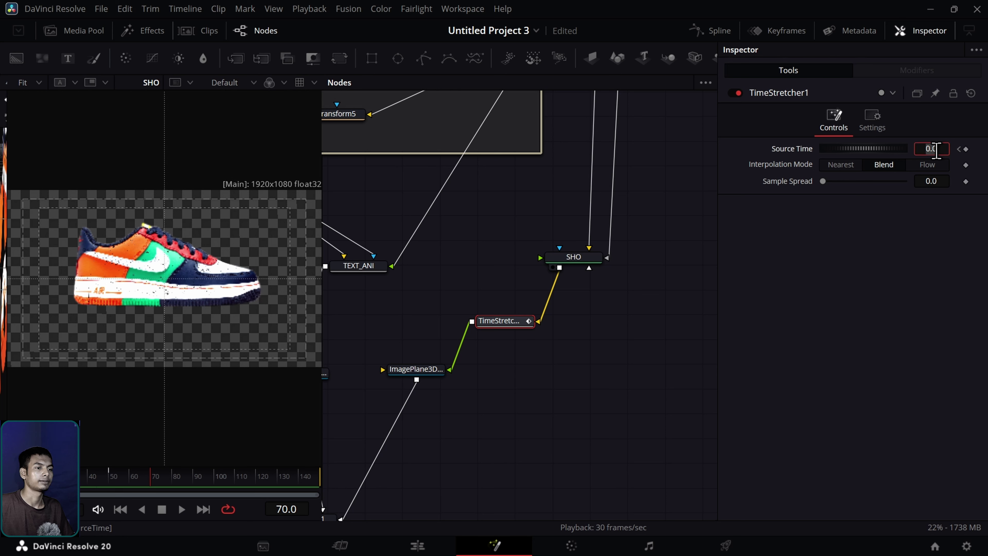
left_click(936, 149)
type("33")
key("Tab")
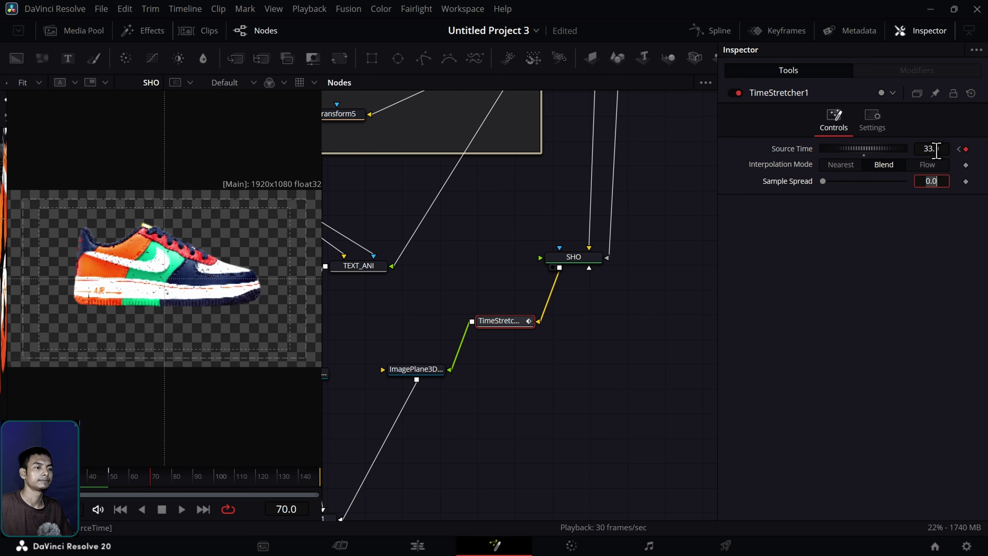
left_click(793, 328)
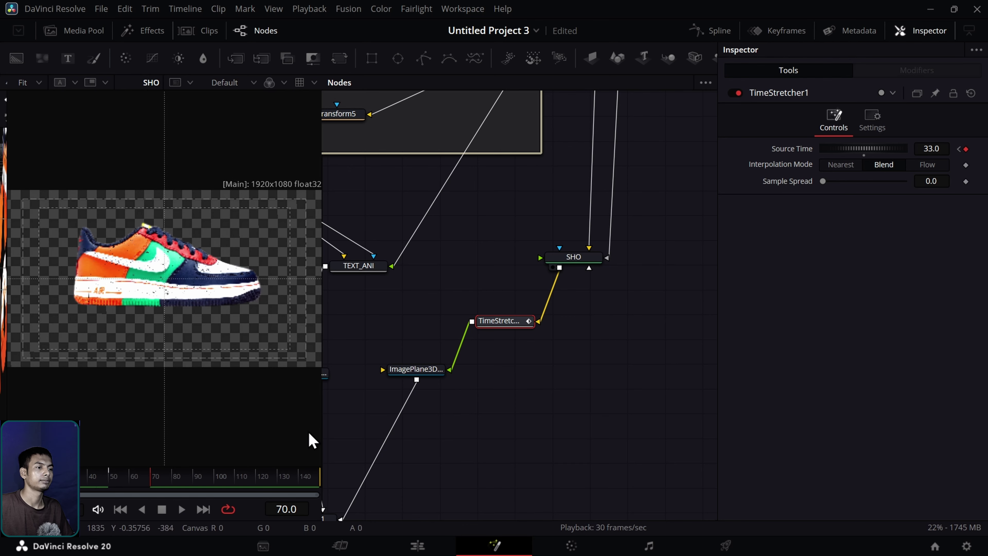
Step: Display MediaOut1 in the viewer and play back the composition to check the delayed shoe reveal
left_click_drag(472, 426, 705, 283)
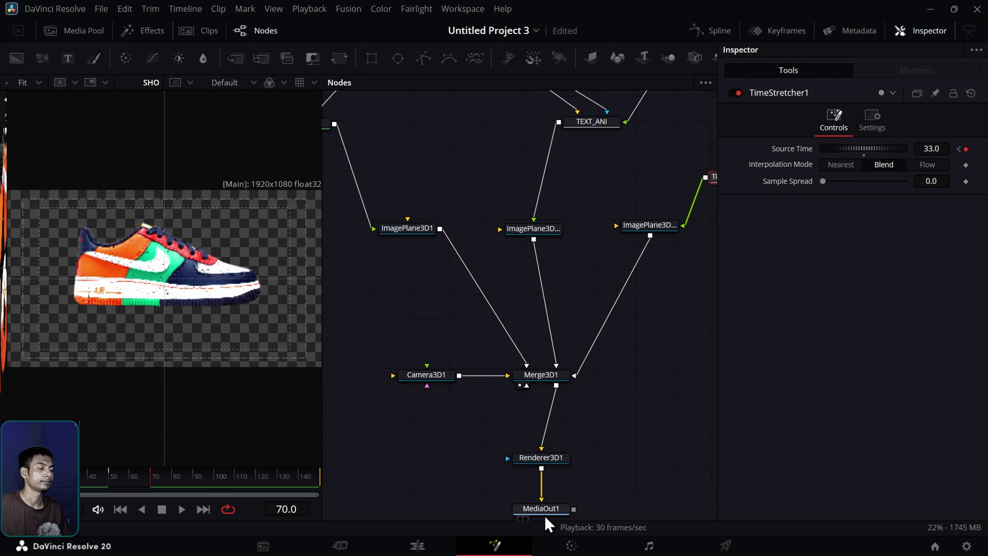
left_click_drag(549, 520, 172, 420)
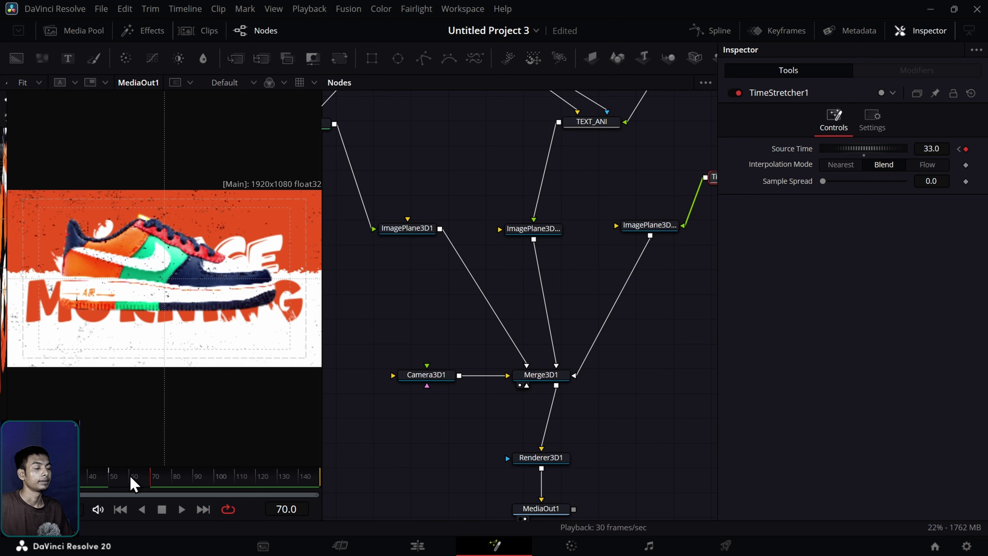
left_click(81, 480)
key("Home")
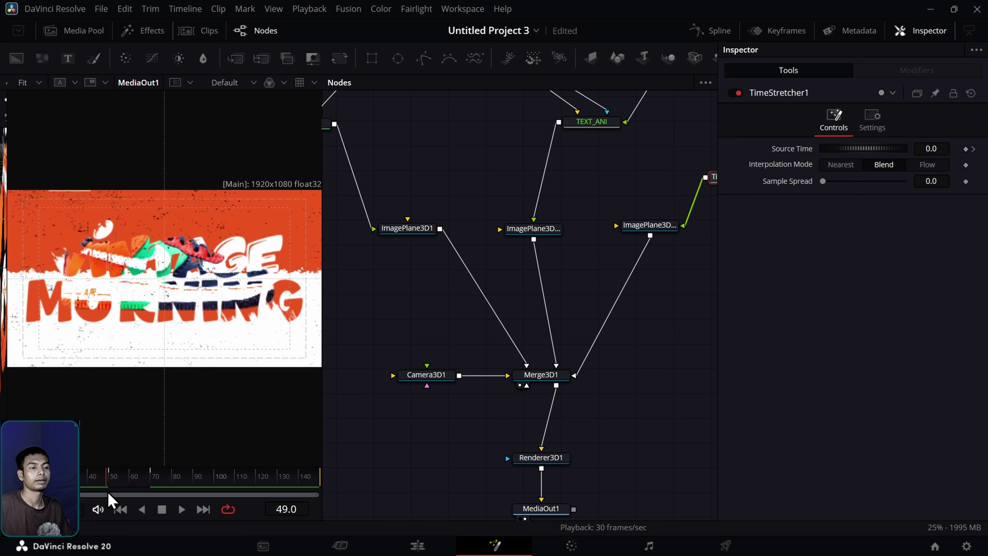
left_click_drag(112, 494, 60, 499)
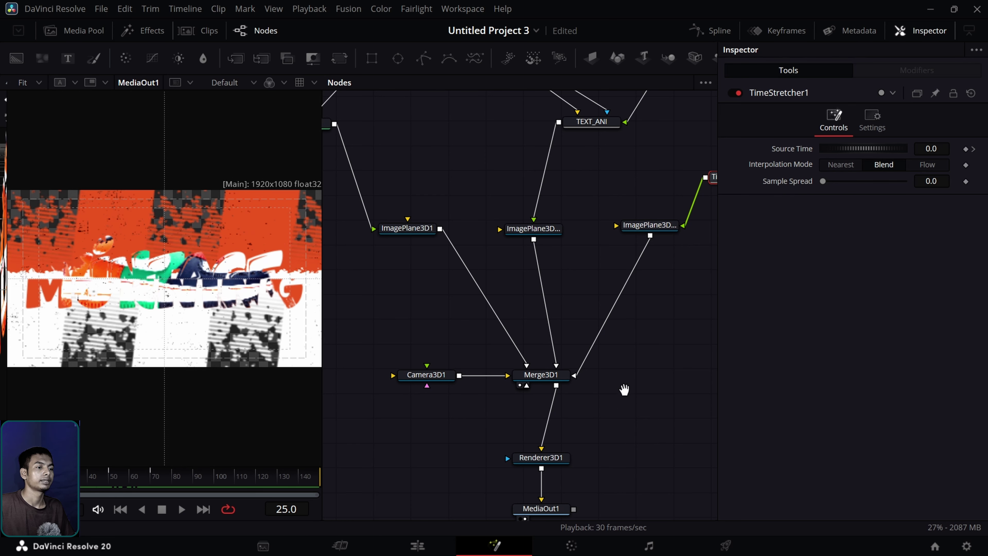
Step: Insert a Time Stretcher node between TEXT_ANI and its image plane
left_click_drag(625, 394, 589, 442)
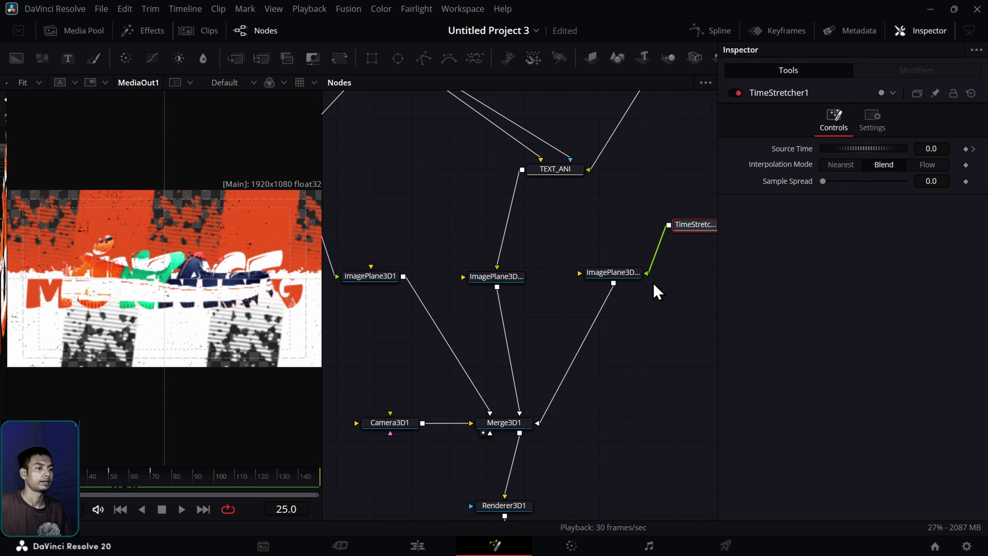
left_click_drag(656, 290, 632, 333)
left_click(538, 228)
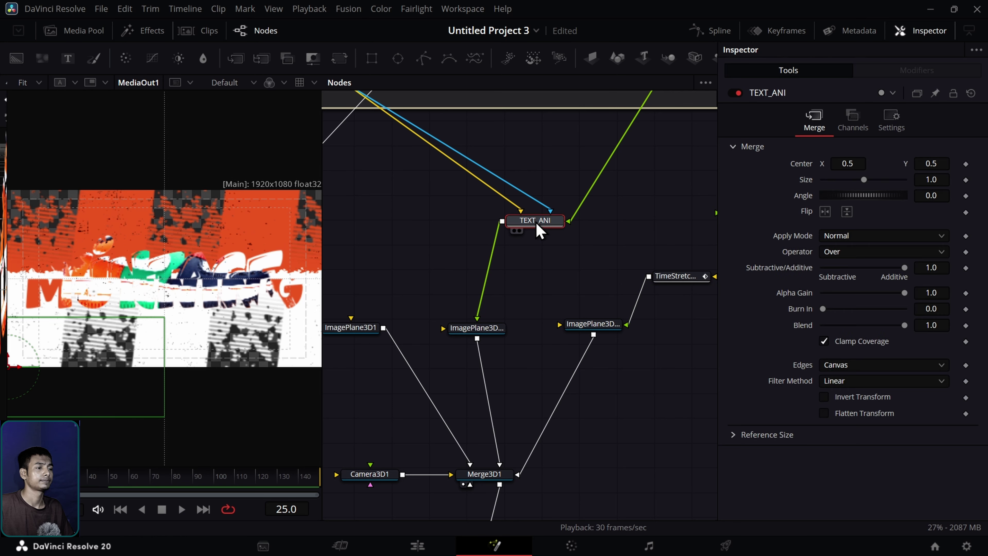
key("shift+space")
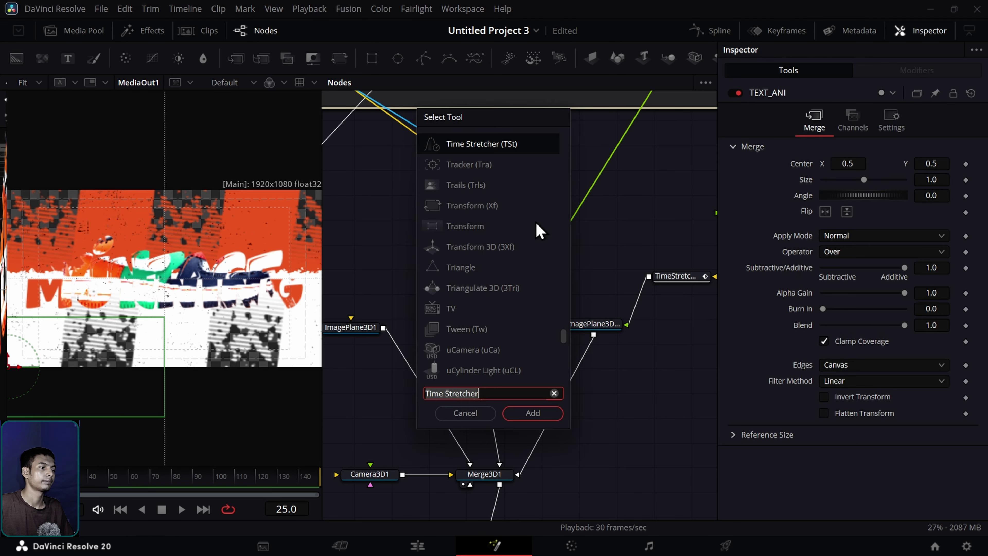
type("tiME")
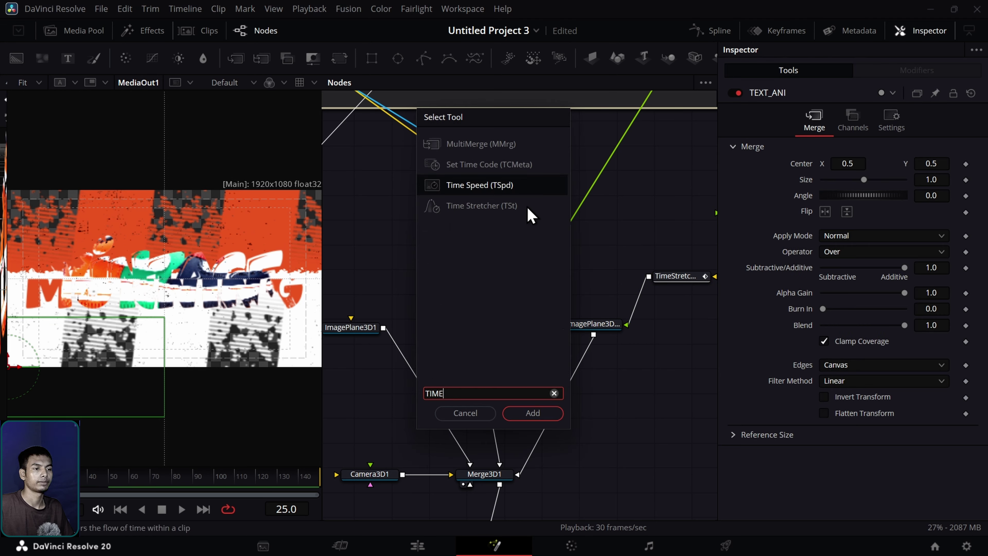
left_click(482, 206)
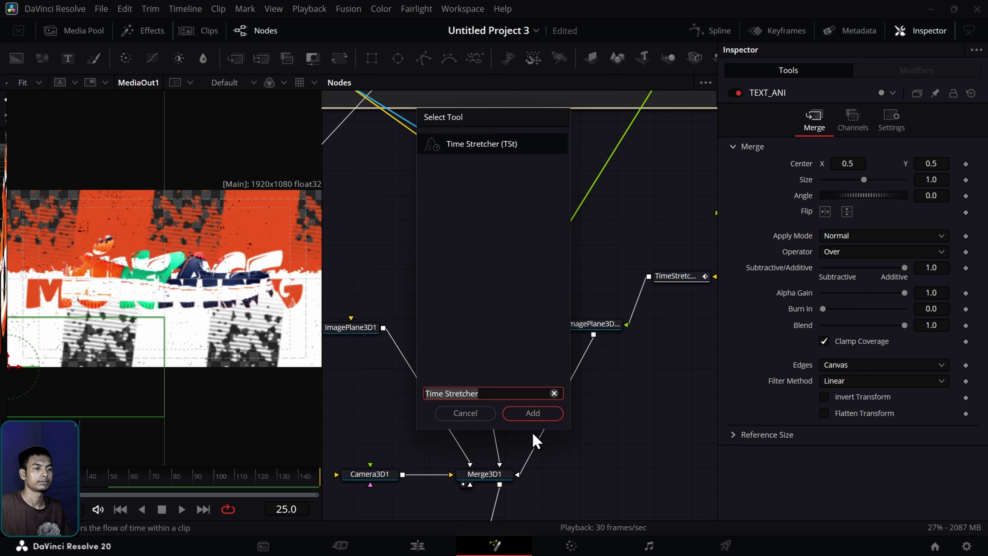
left_click(533, 413)
left_click_drag(539, 257, 539, 273)
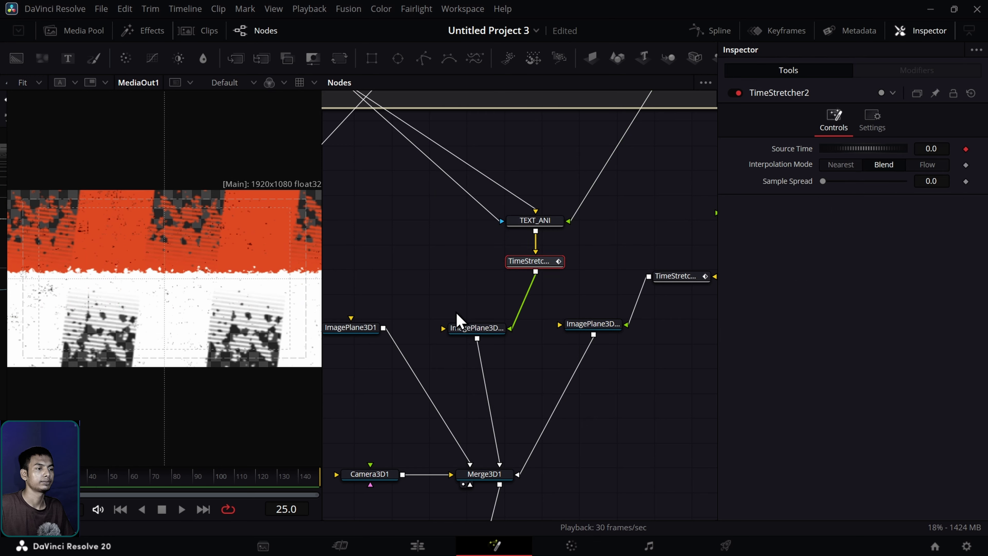
Step: Display TEXT_ANI in the viewer and remove the default Source Time animation from TimeStretcher2
left_click(522, 220, "ctrl")
left_click_drag(249, 268, 249, 268)
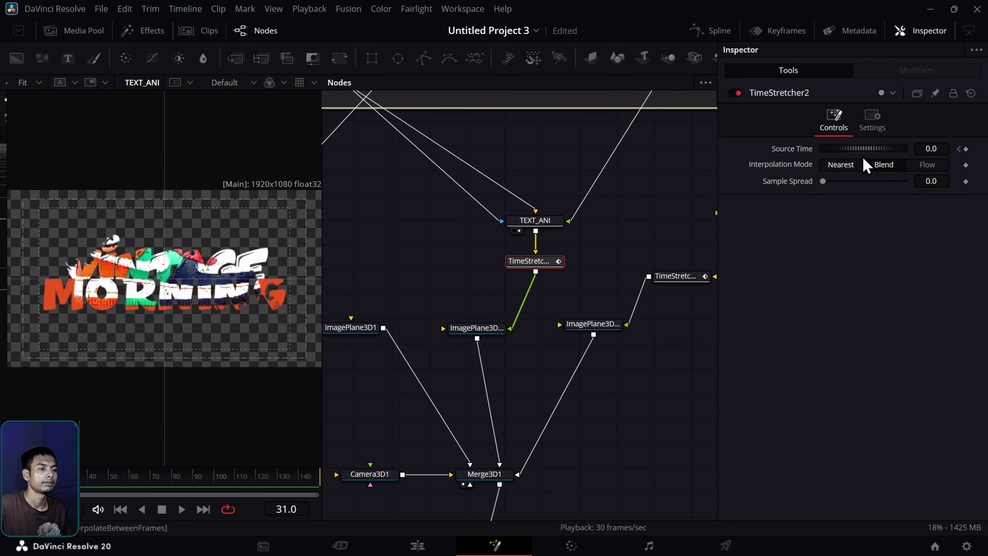
left_click(959, 149)
left_click(966, 149)
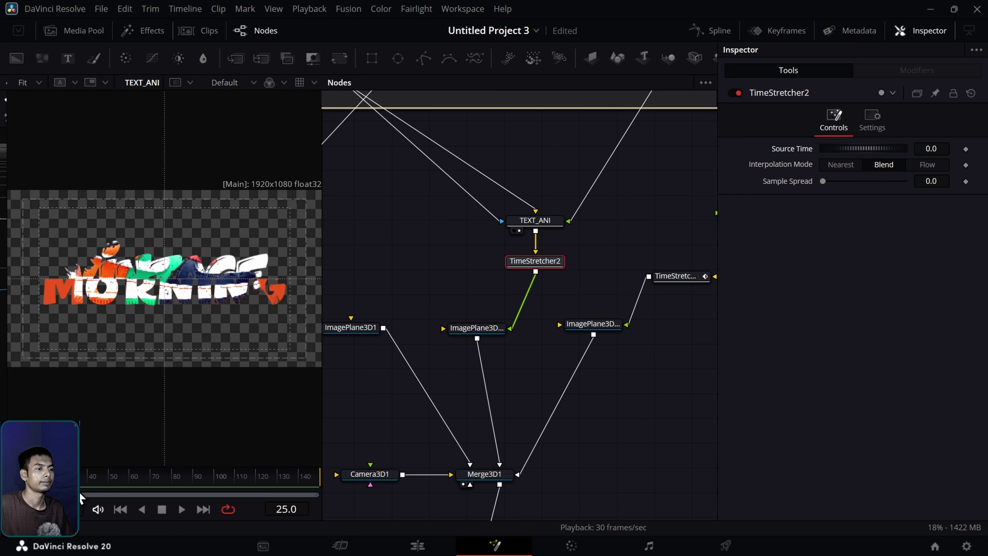
Step: Scrub the text animation up to frame 50 and play back MediaOut1 to check when the background reveal finishes
left_click_drag(80, 499, 20, 499)
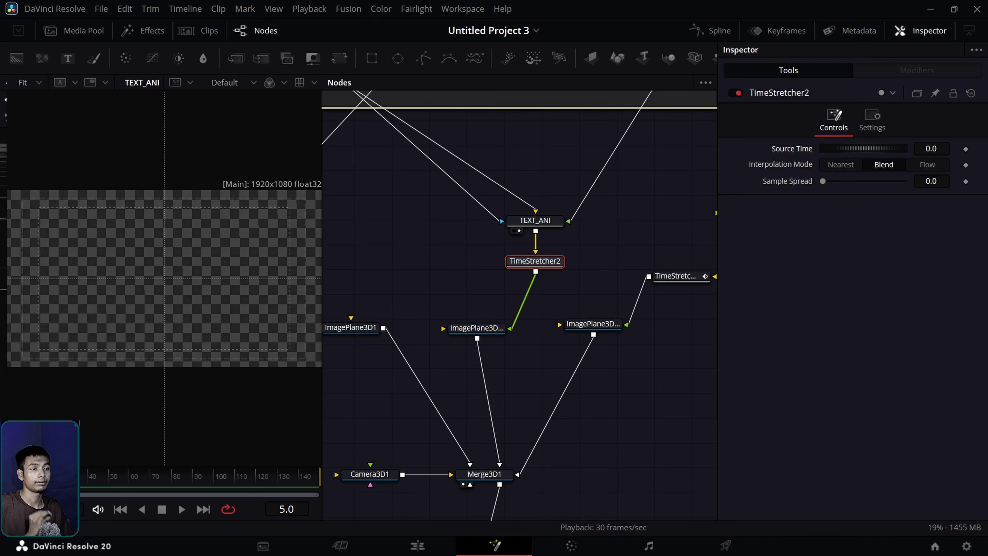
left_click_drag(24, 499, 117, 501)
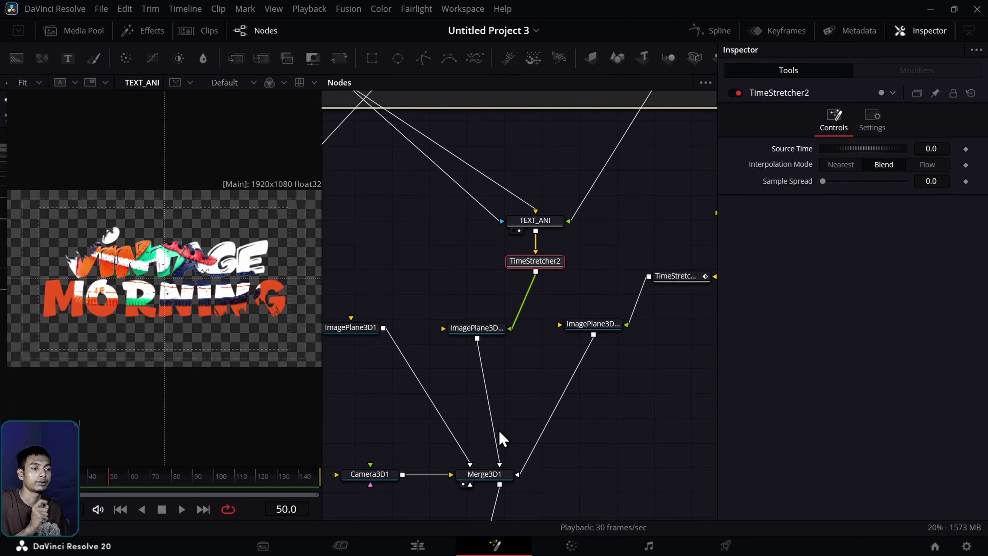
scroll(521, 473, "down", 5)
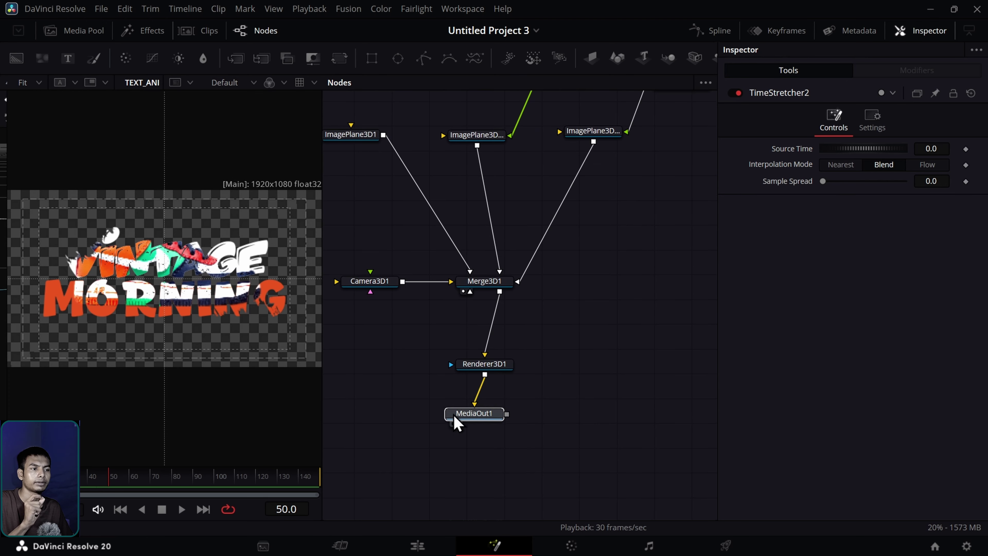
left_click_drag(456, 419, 159, 392)
key("space")
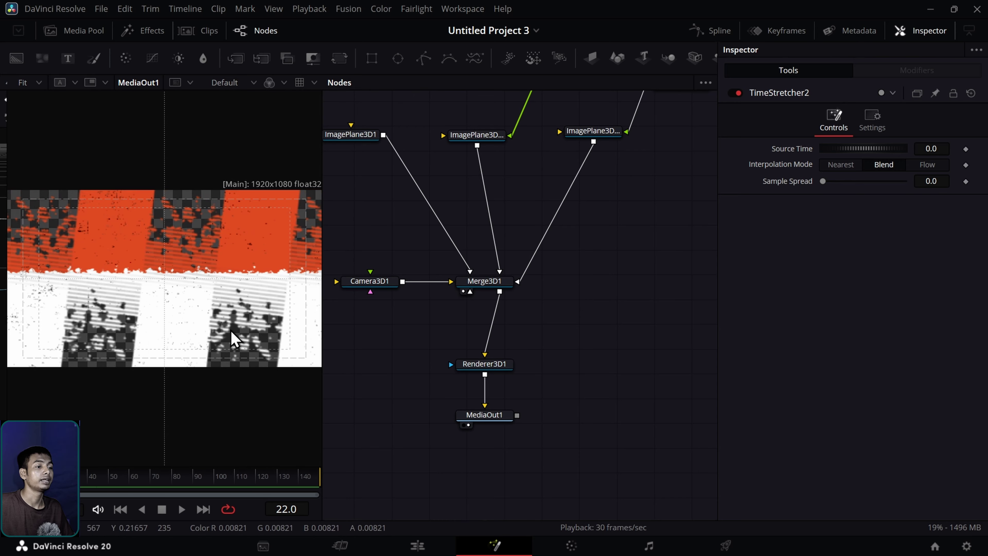
Step: Display Merge7 from Underlay3 in the viewer and play back the background's stripe transition from frame 11
scroll(454, 280, "up", 15)
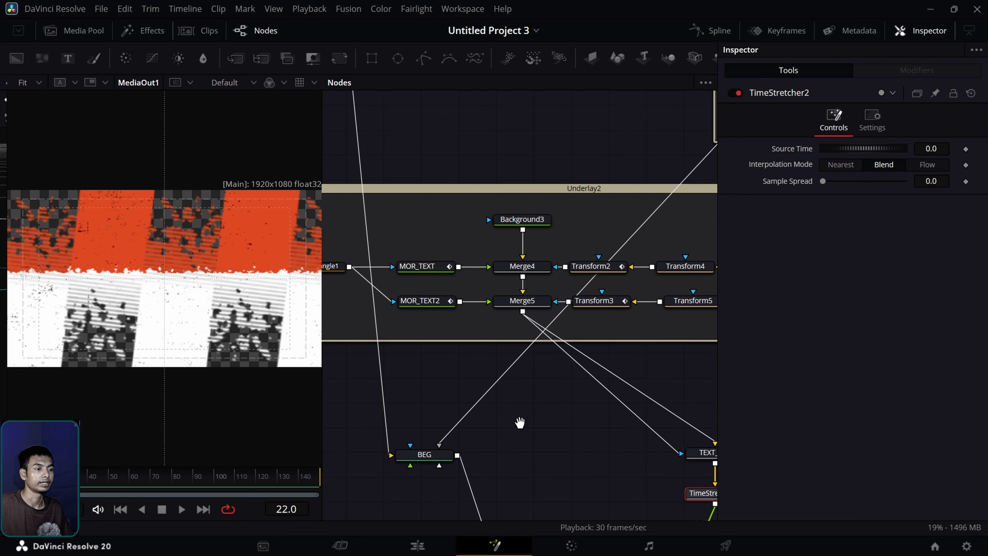
scroll(451, 491, "up", 5)
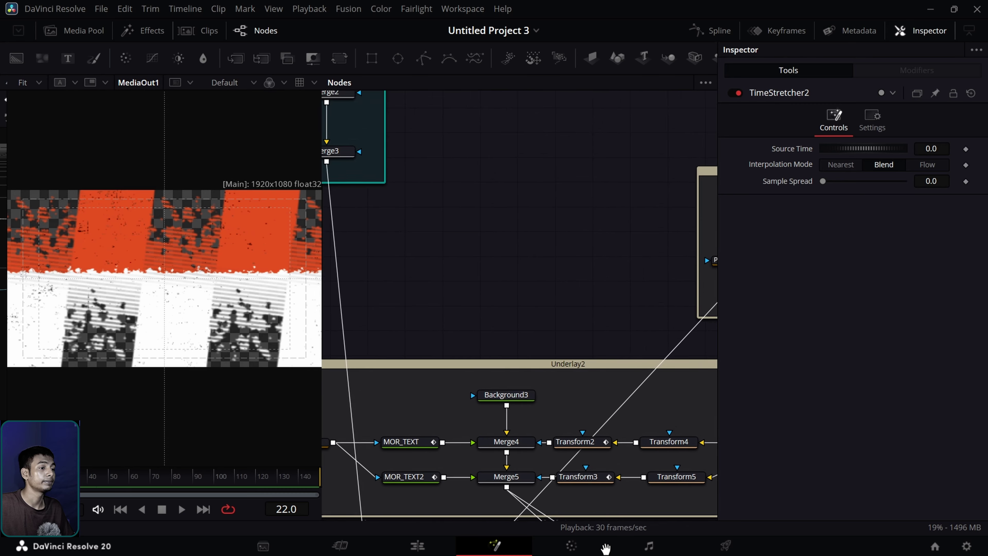
scroll(421, 422, "down", 10)
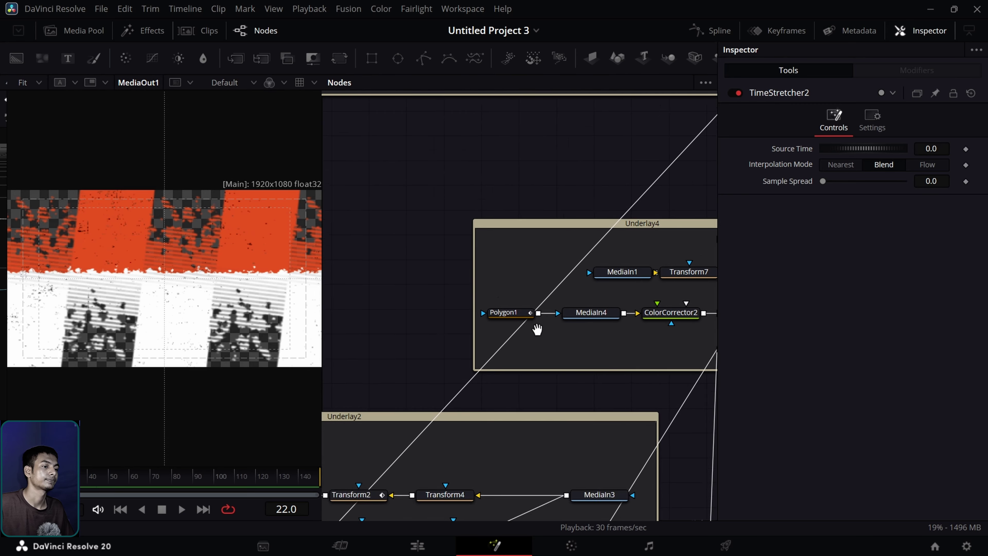
scroll(483, 377, "down", 13)
scroll(607, 298, "up", 14)
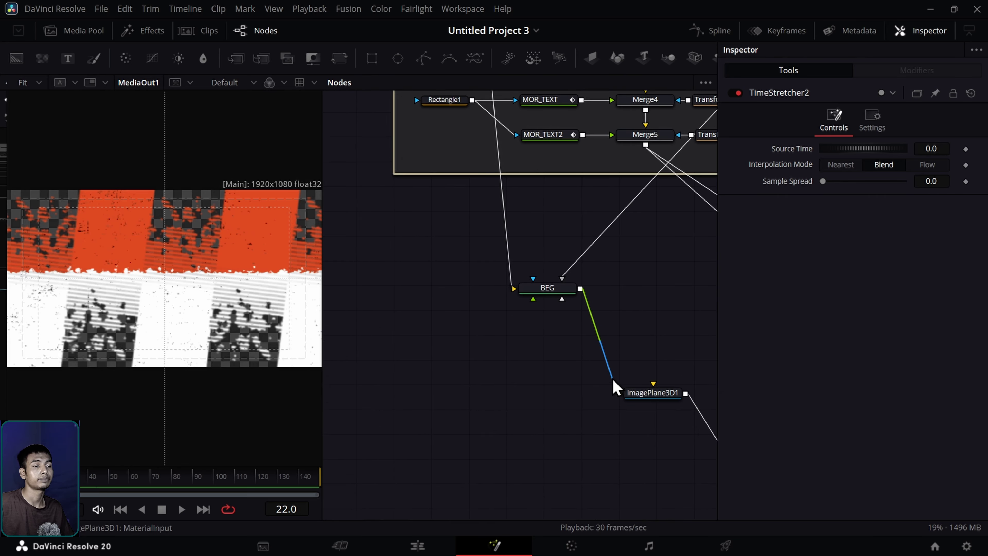
scroll(580, 522, "up", 4)
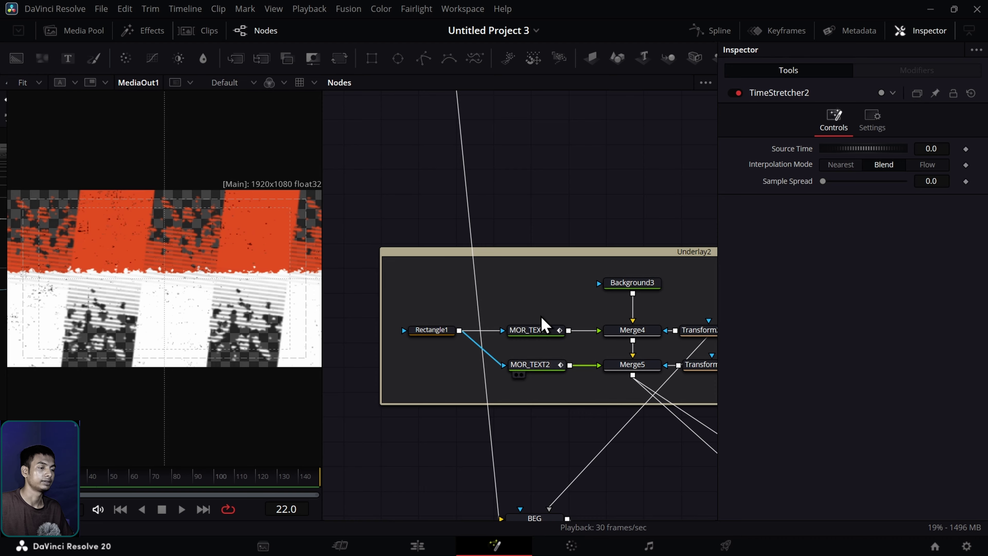
left_click_drag(504, 136, 384, 335)
scroll(551, 424, "down", 6)
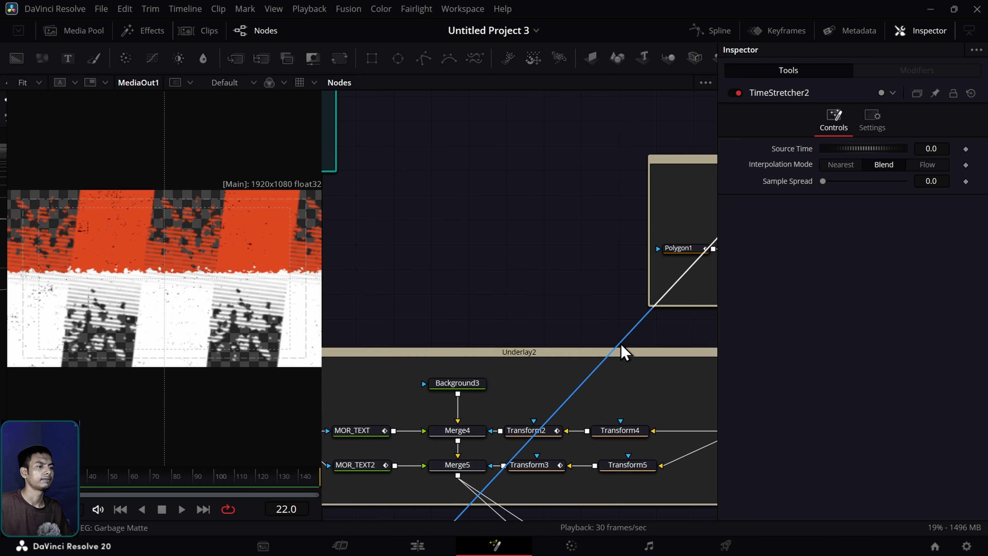
left_click_drag(625, 349, 334, 455)
scroll(565, 358, "up", 12)
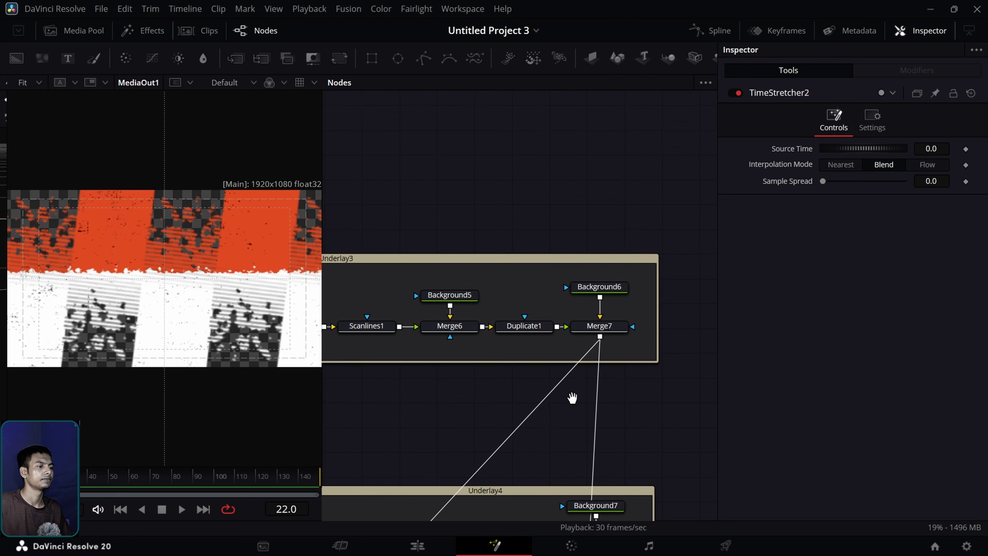
left_click_drag(447, 383, 382, 317)
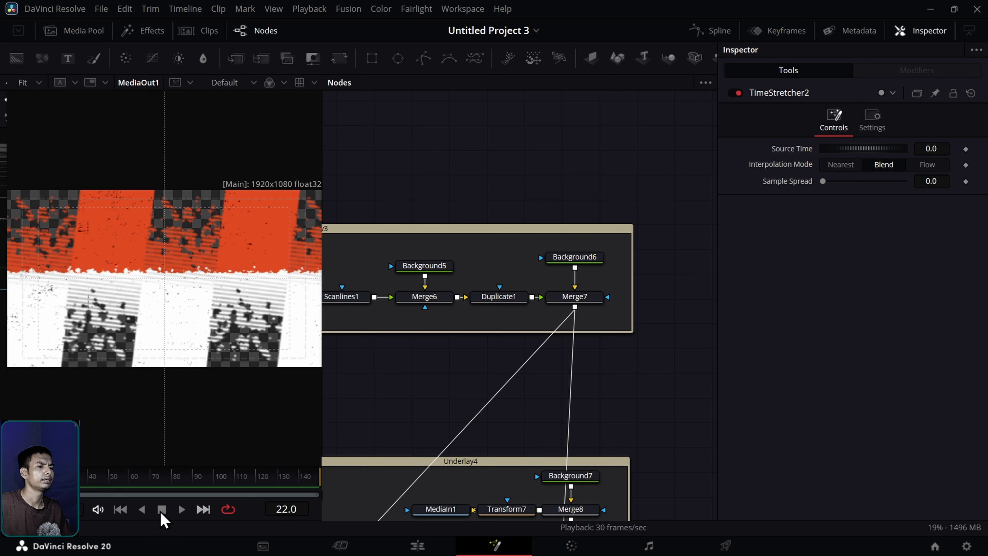
left_click_drag(72, 480, 26, 479)
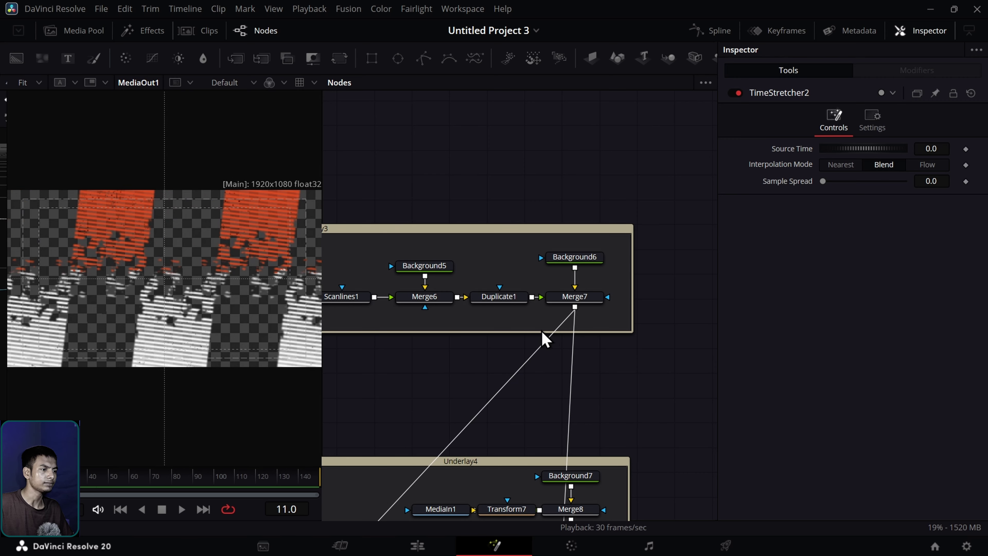
left_click_drag(576, 304, 227, 371)
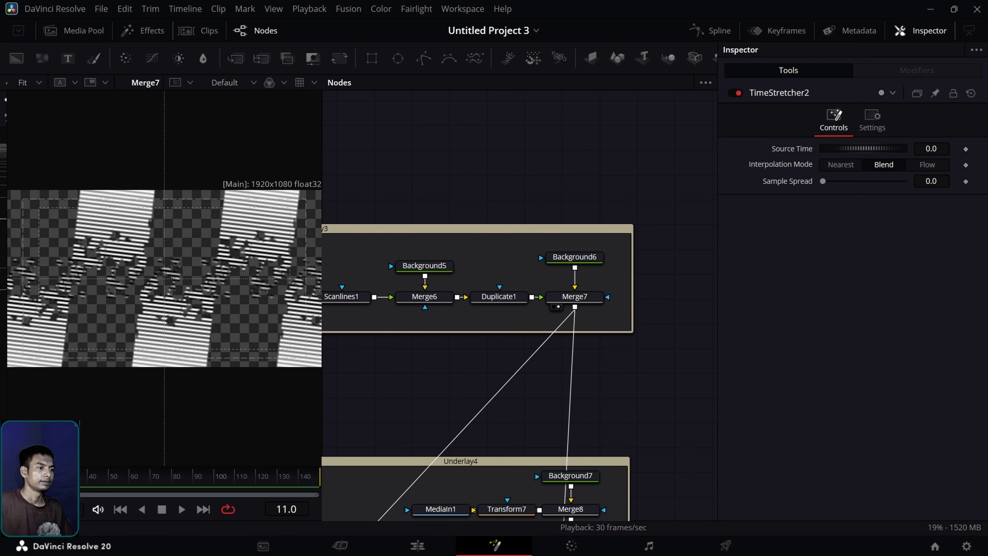
key("space")
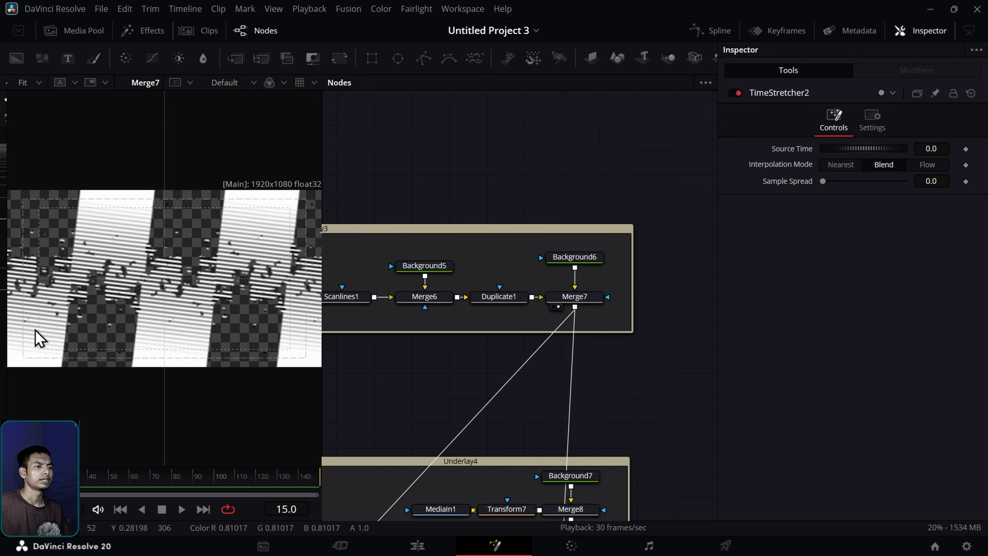
Step: Set Duplicate1's Time Offset to -2.99 and review the stripe transition from the start of the composition
left_click(499, 302)
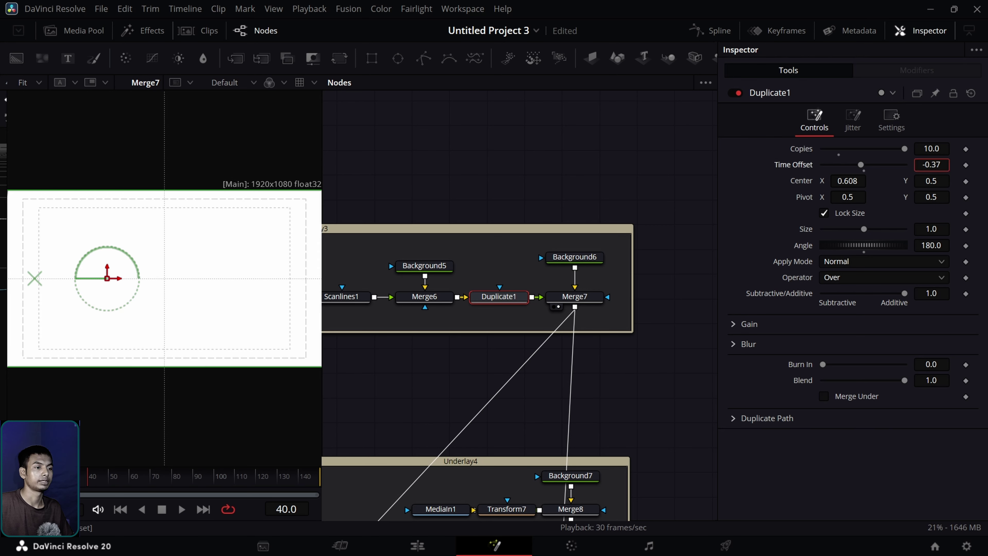
left_click_drag(932, 165, 926, 165)
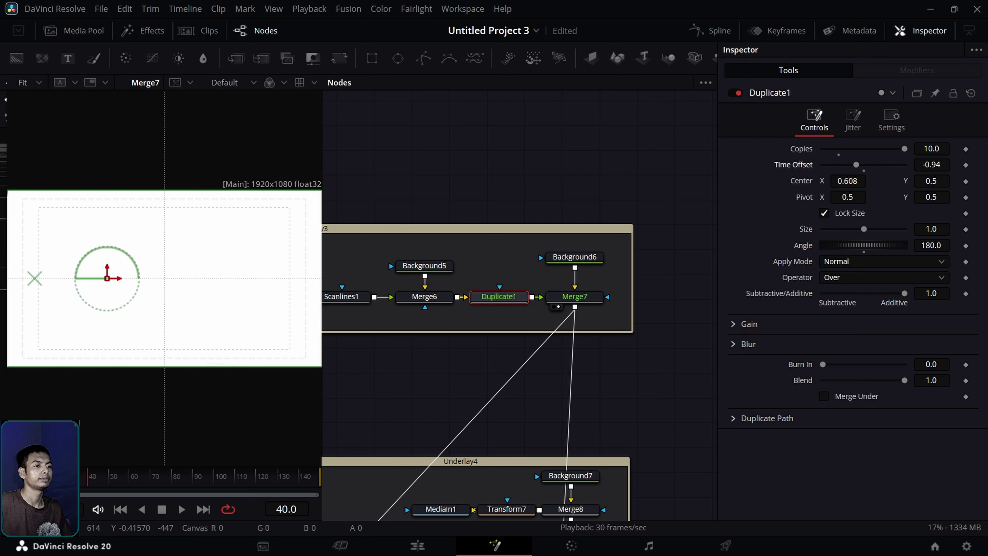
left_click_drag(86, 477, 53, 477)
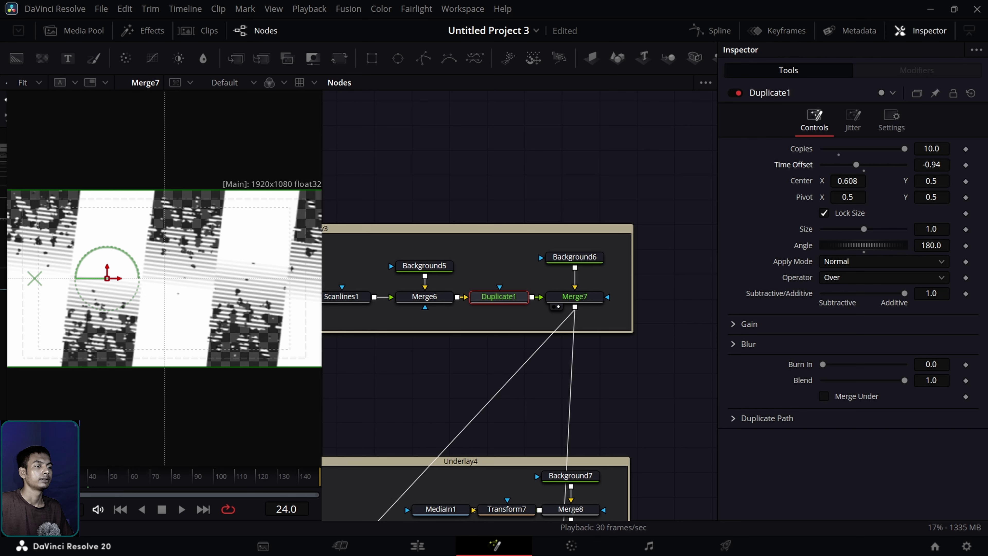
mouse_move(933, 167)
left_mouse_down()
mouse_move(907, 167)
mouse_move(925, 165)
mouse_move(915, 164)
left_mouse_up()
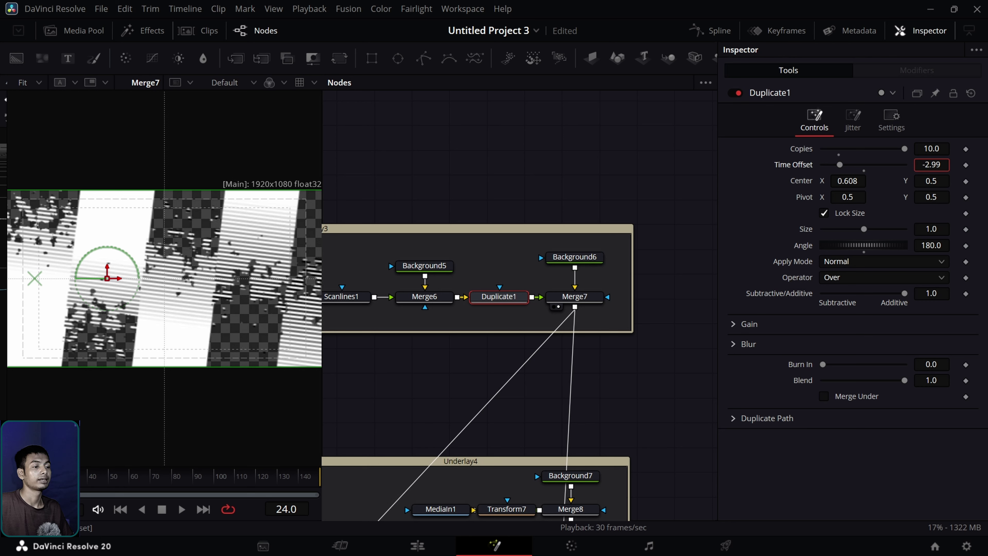
key("Left")
key("Left")
key("Left")
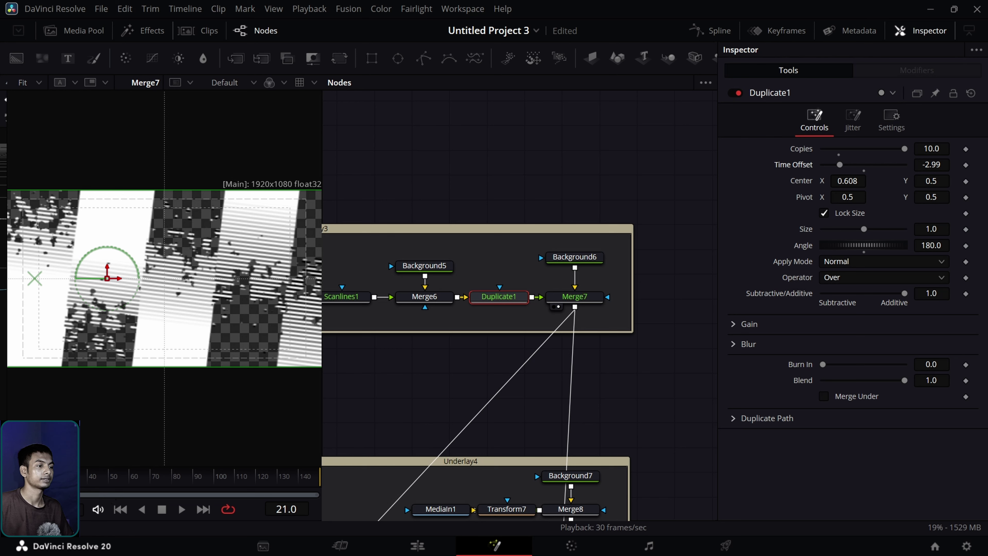
key("Home")
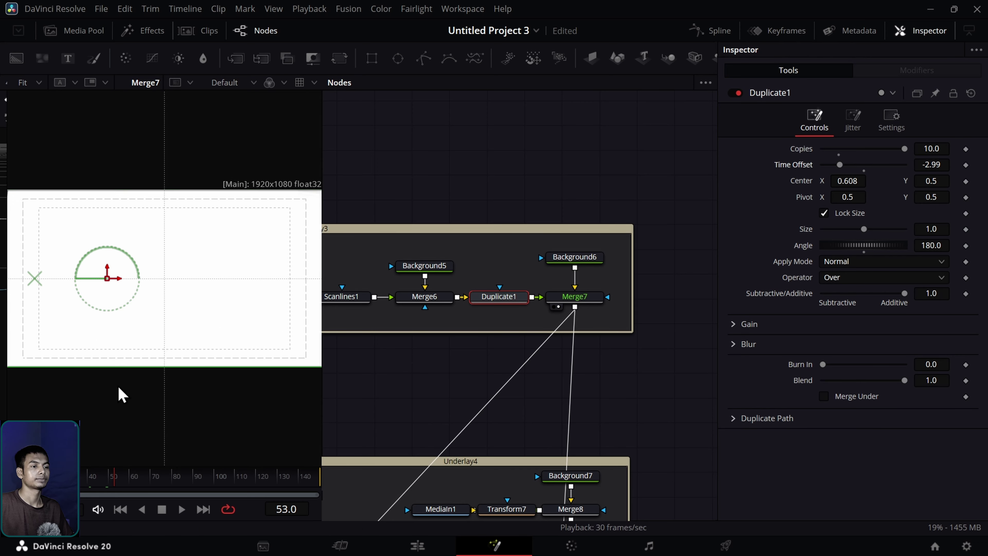
Step: Display MediaOut1 in the viewer to check the adjusted background reveal at frame 53
scroll(541, 367, "down", 10)
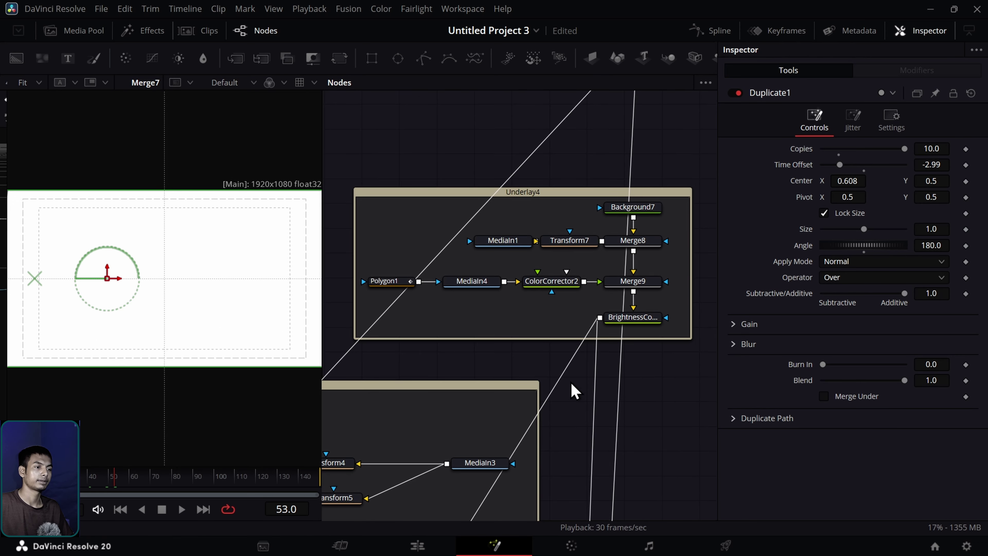
scroll(582, 276, "down", 3)
scroll(581, 289, "left", 3)
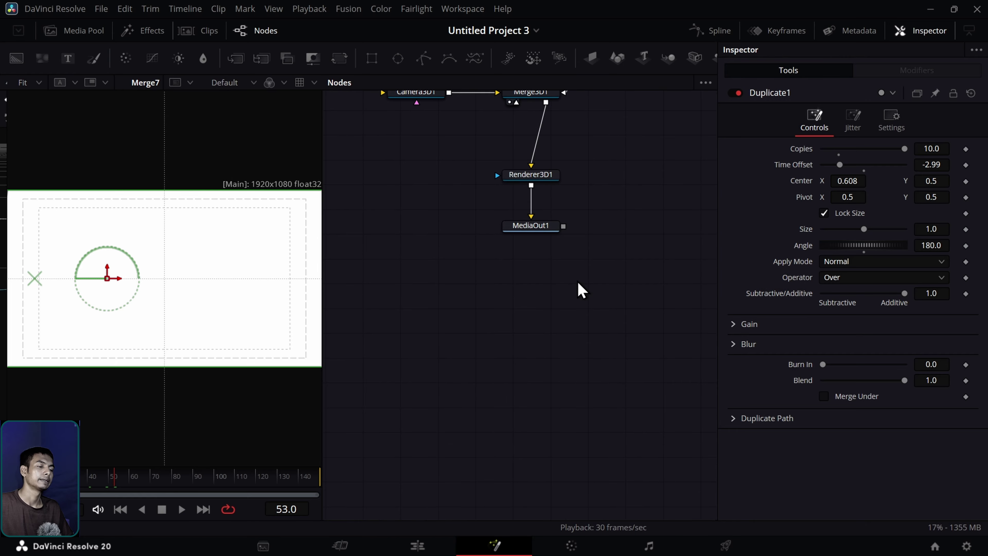
left_click_drag(580, 289, 568, 372)
left_click_drag(535, 326, 156, 331)
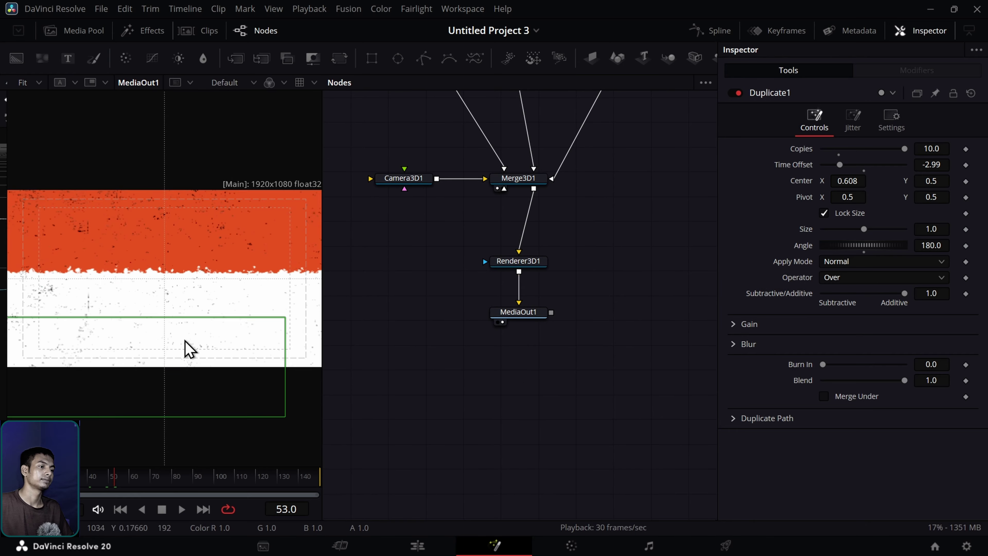
Step: Select TimeStretcher2, display TEXT_ANI in the viewer, and examine the text animation's start around frame 5 and its end at frame 50
scroll(482, 362, "up", 8)
scroll(482, 362, "right", 3)
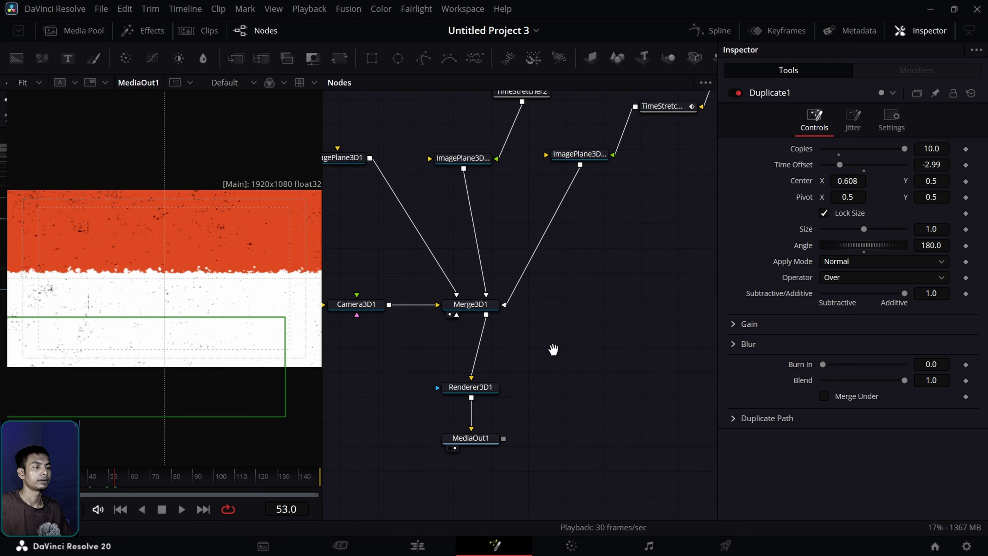
scroll(506, 362, "up", 4)
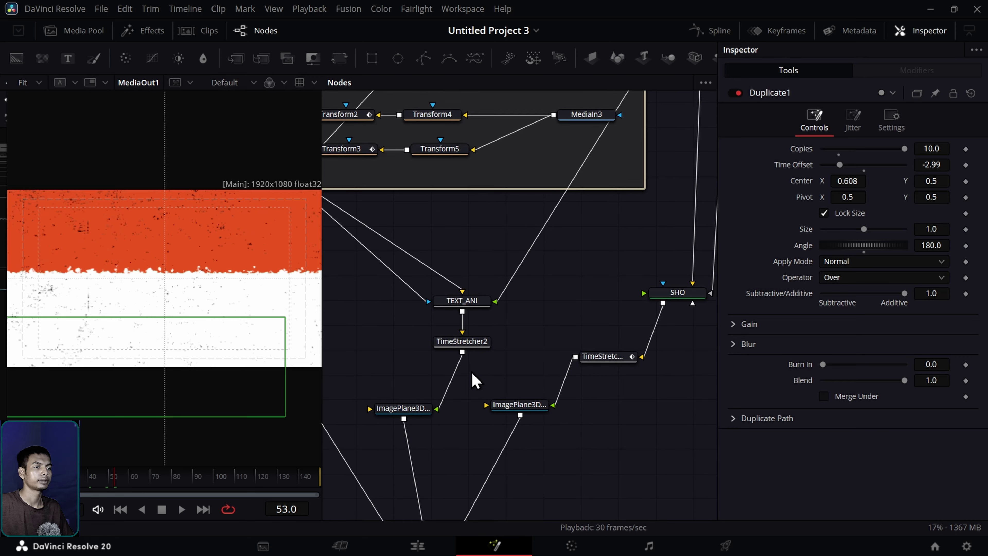
left_click(474, 347)
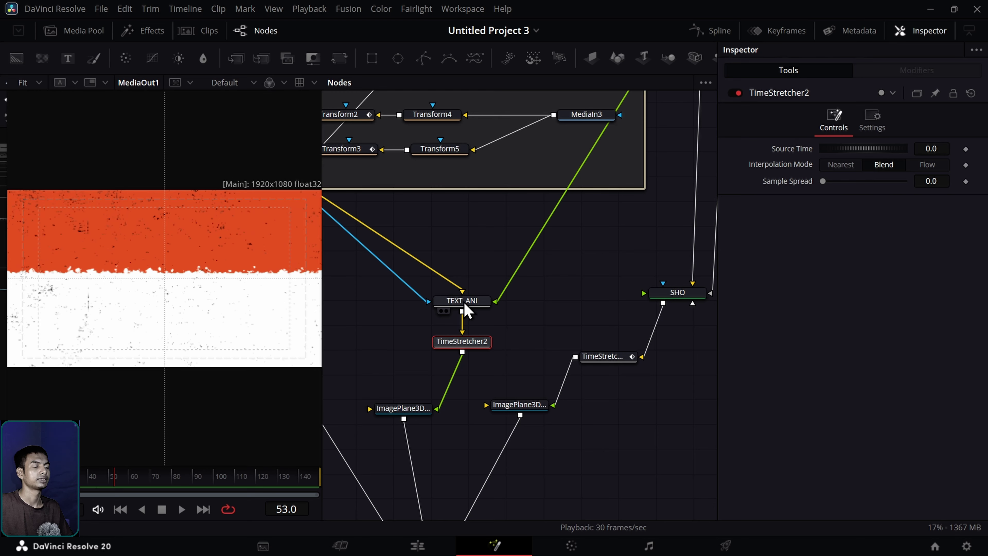
left_click_drag(466, 310, 199, 335)
key("Left")
key("Left")
key("Left")
key("Left")
key("Left")
key("Left")
key("Left")
key("Left")
key("Left")
key("Left")
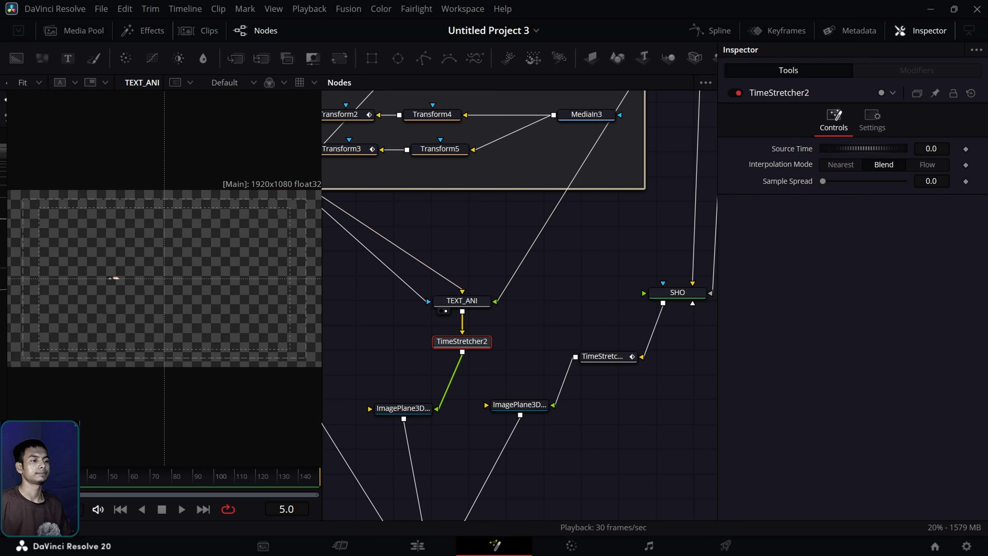
left_click_drag(81, 498, 103, 496)
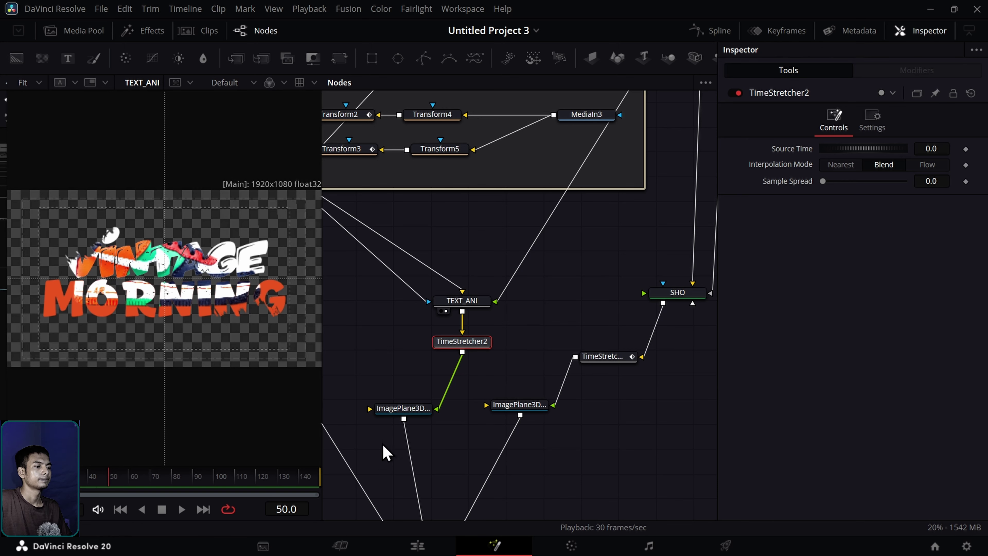
Step: Display MediaOut1, set TimeStretcher2's Source Time to 5, and keyframe it at frame 33 during the background reveal
scroll(459, 457, "down", 3)
scroll(415, 496, "down", 2)
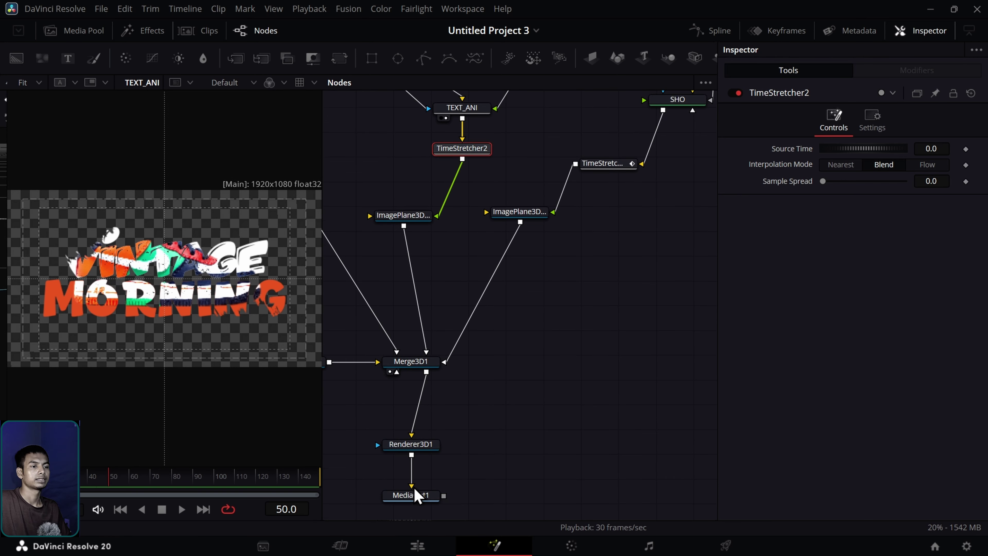
left_click_drag(418, 496, 132, 457)
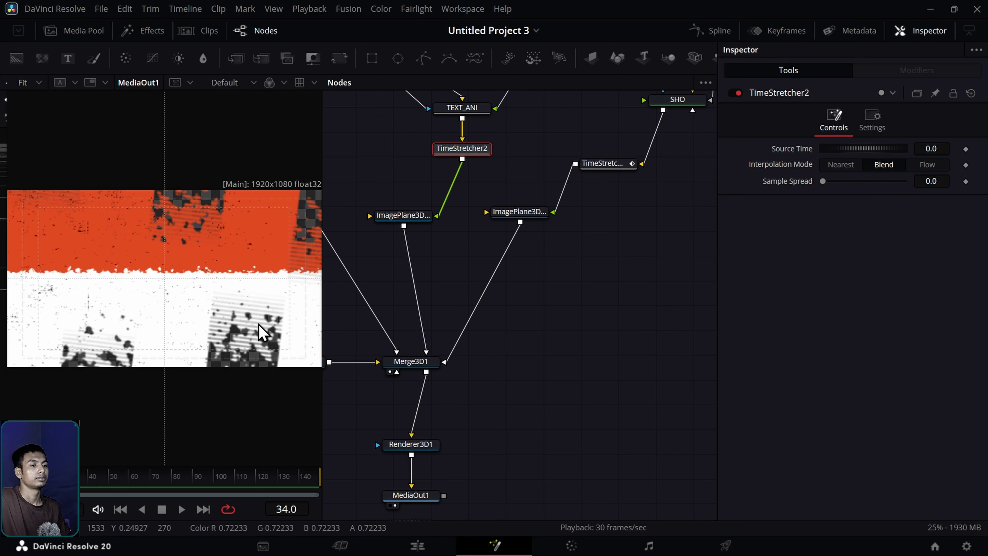
scroll(564, 304, "down", 1)
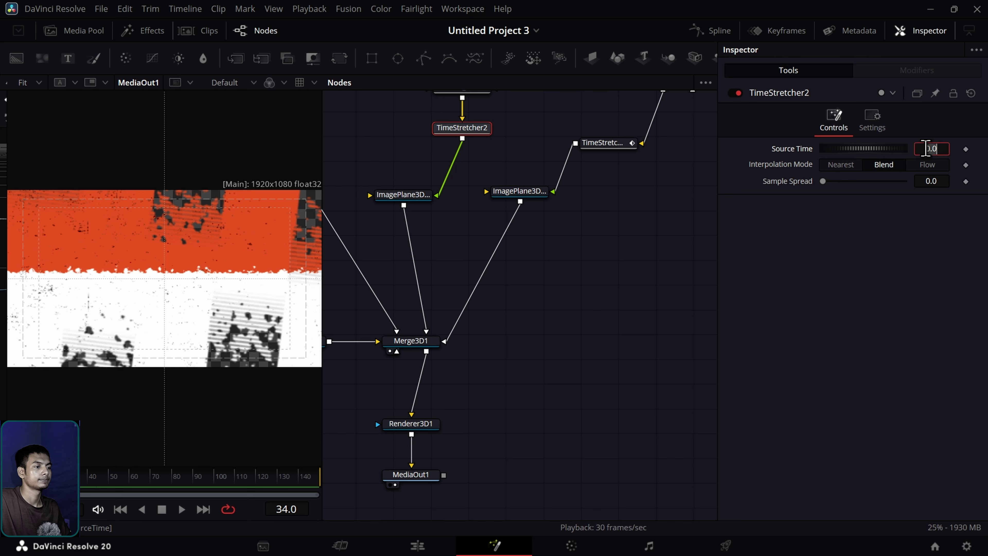
type("5")
key("Return")
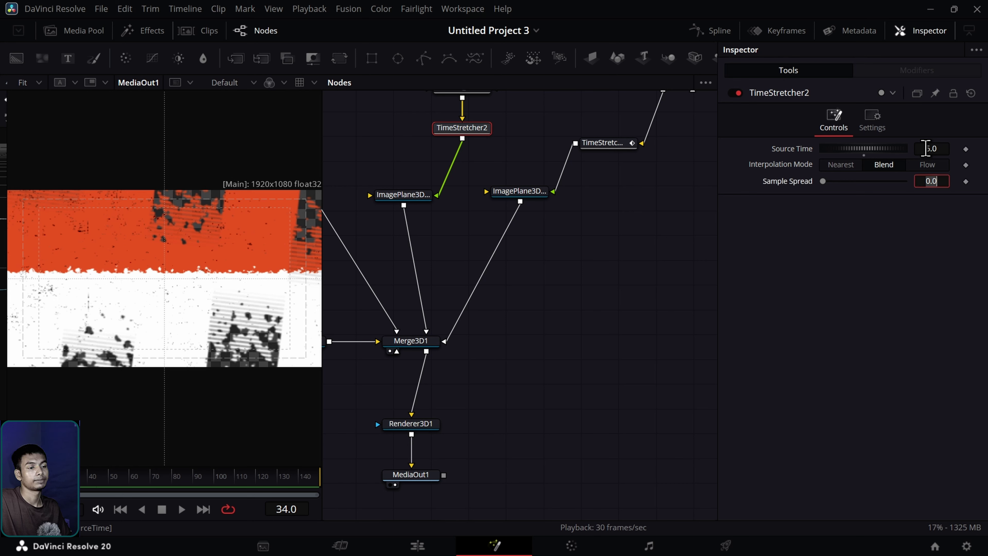
left_click(79, 488)
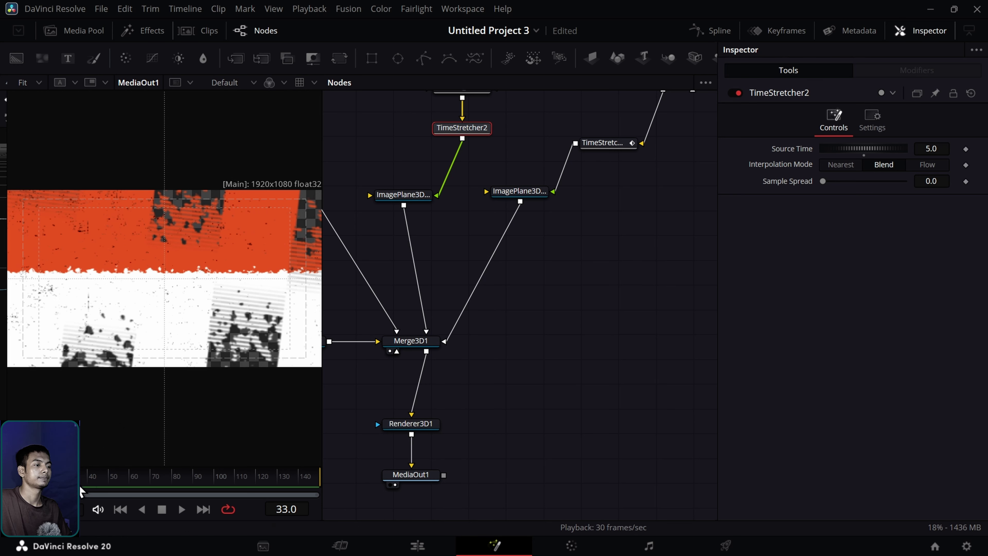
left_click(967, 149)
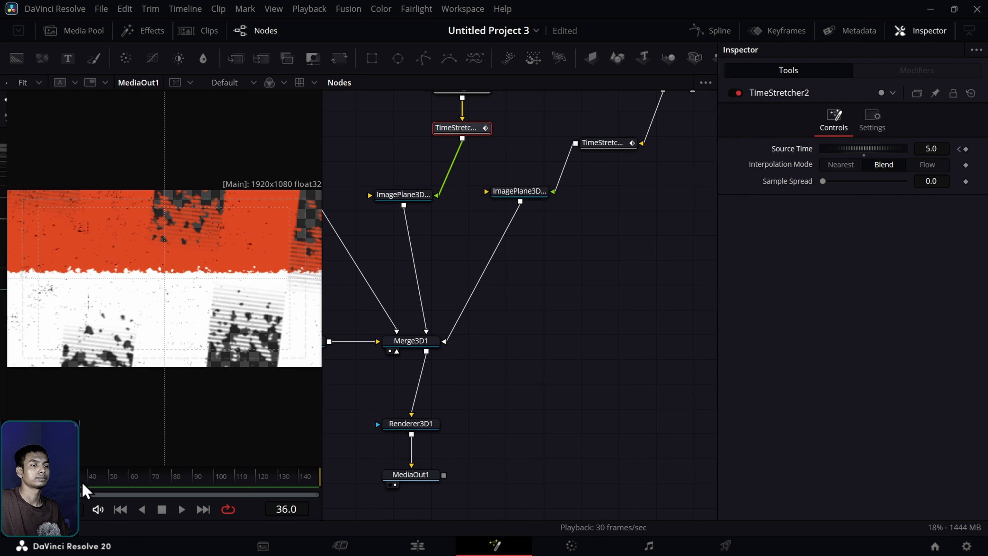
Step: At frame 77, set TimeStretcher2's Source Time to 50 to keyframe the end of the text animation
left_click_drag(83, 484, 167, 483)
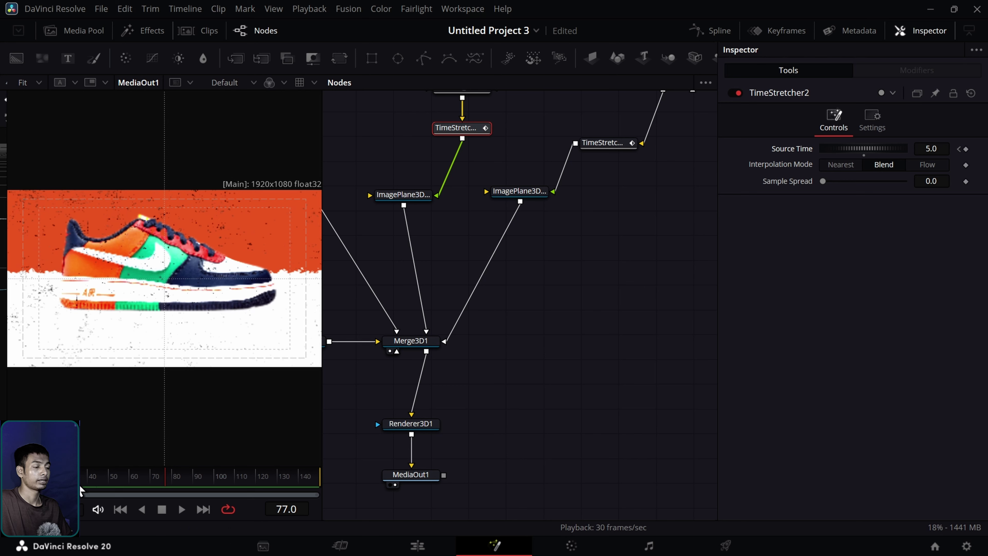
left_click(932, 148)
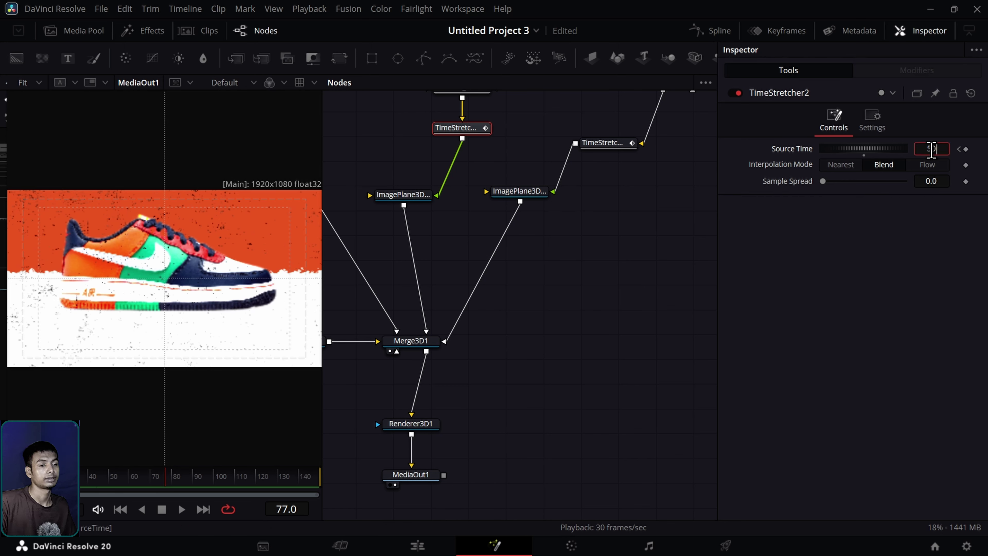
type("50")
key("Return")
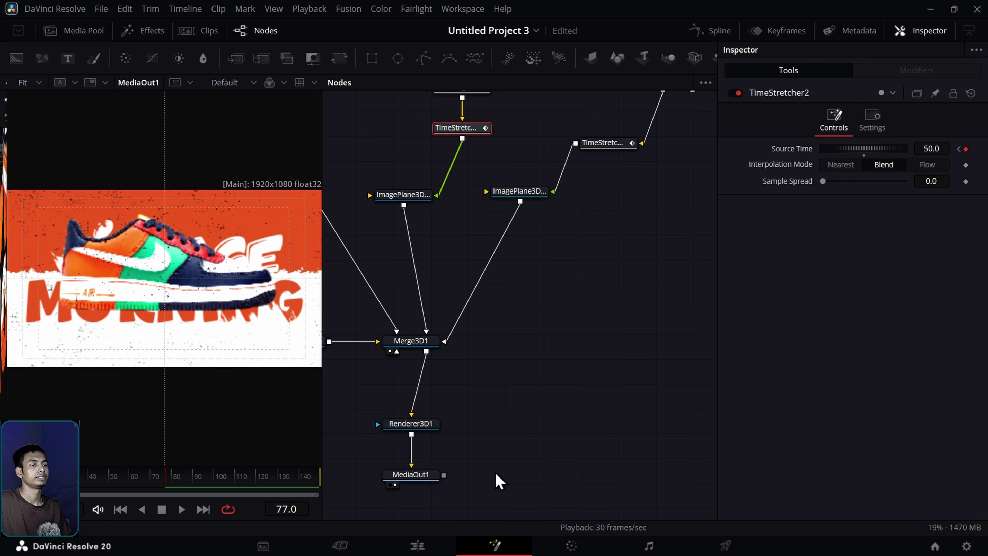
Step: Play back MediaOut1 from frame 0 and scrub to frame 77 to review the retimed text reveal
left_click_drag(137, 480, 31, 483)
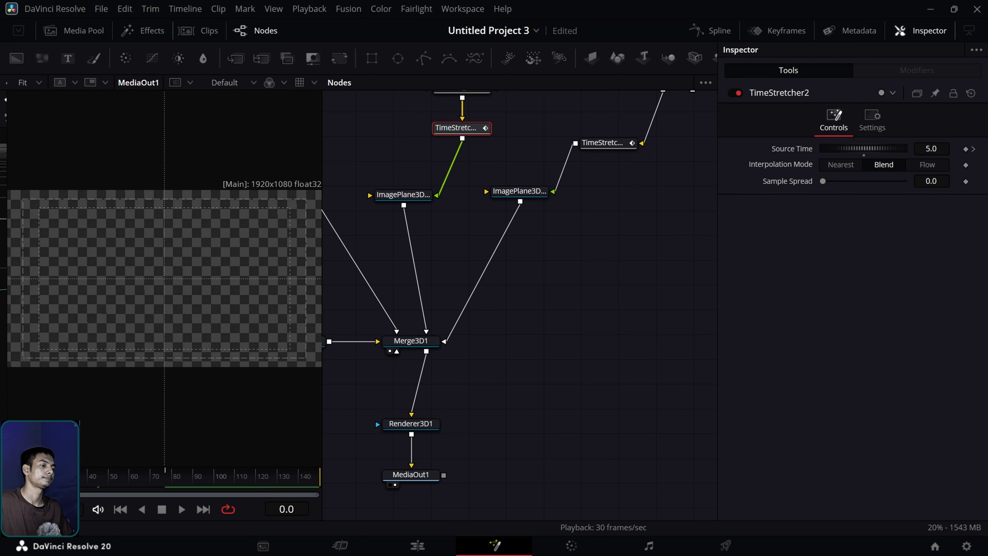
key("space")
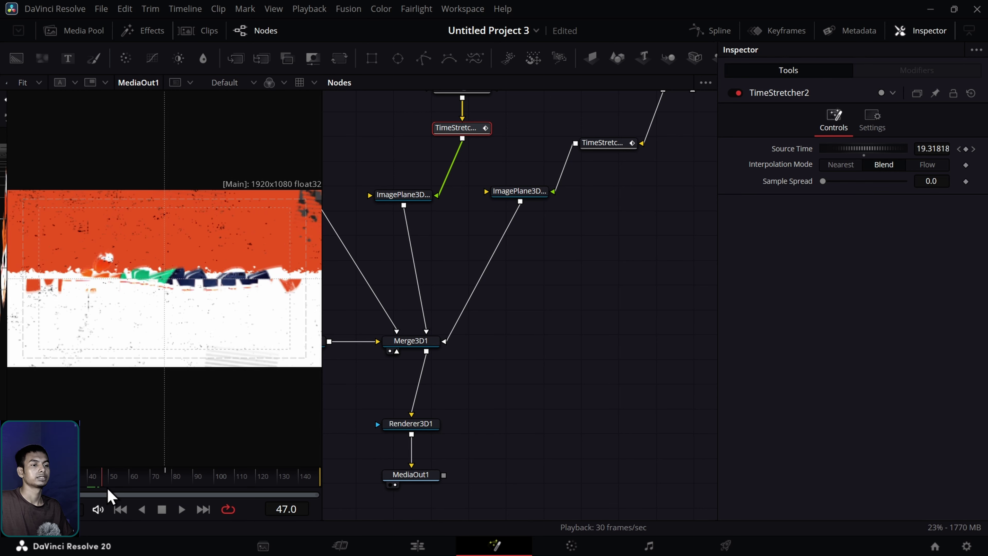
left_click_drag(127, 489, 170, 495)
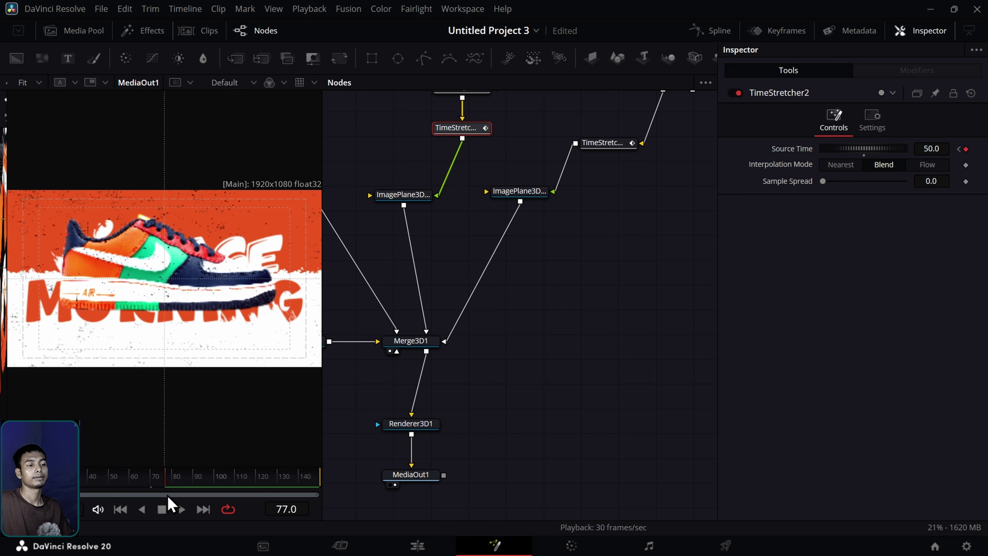
Step: Keyframe TimeStretcher1's Source Time to 0 at frame 70 and 33 at frame 90 to delay the shoe animation
left_click(622, 156)
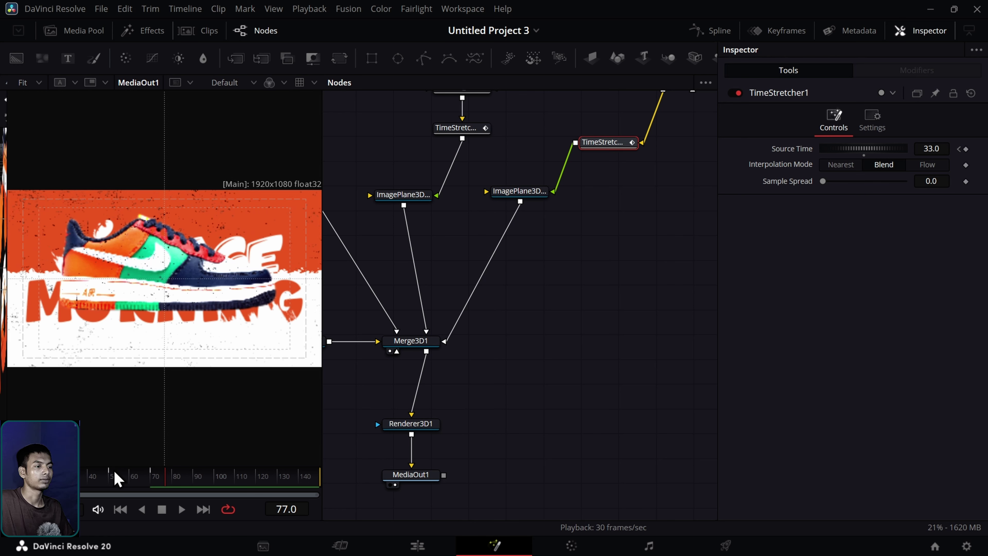
left_click_drag(115, 473, 155, 502)
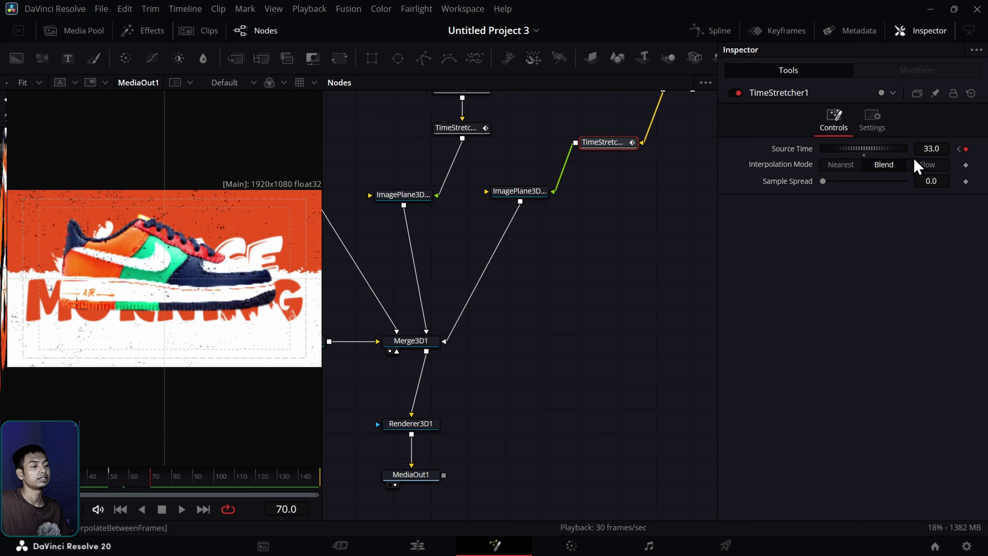
left_click(930, 148)
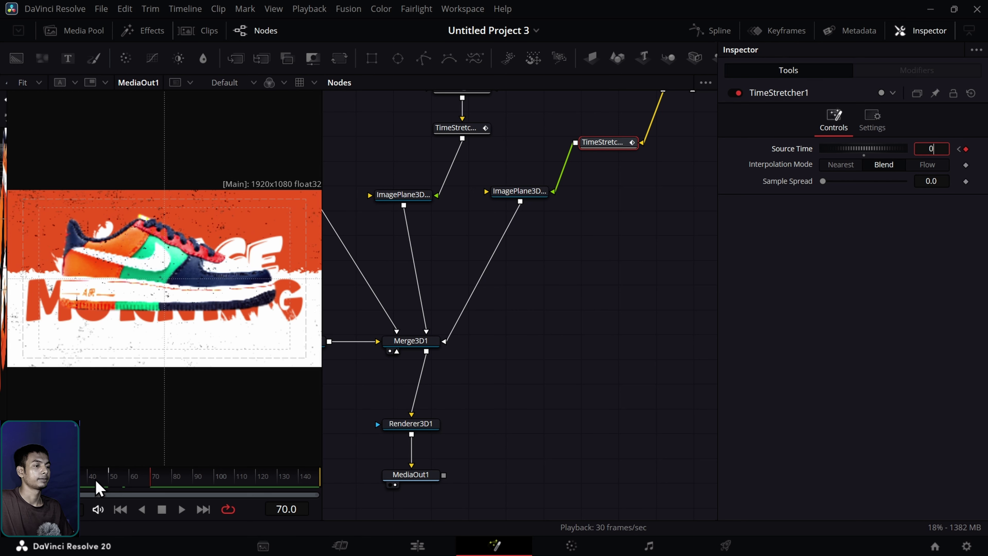
left_click_drag(111, 483, 198, 493)
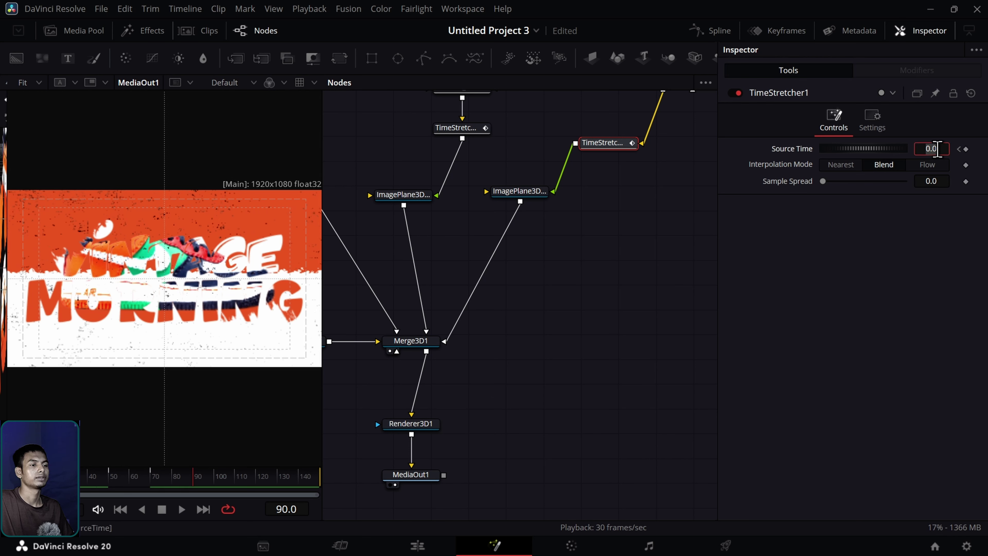
type("33")
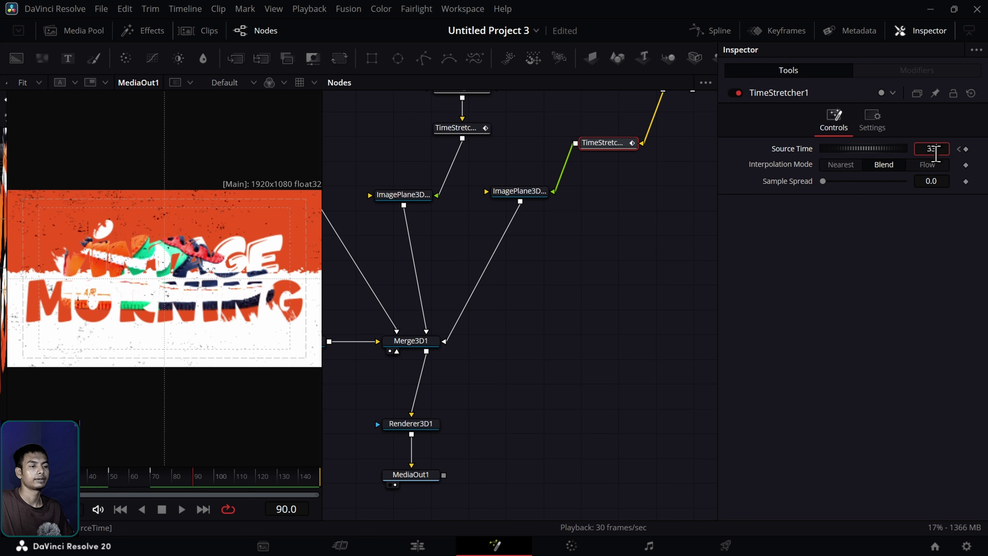
key("Return")
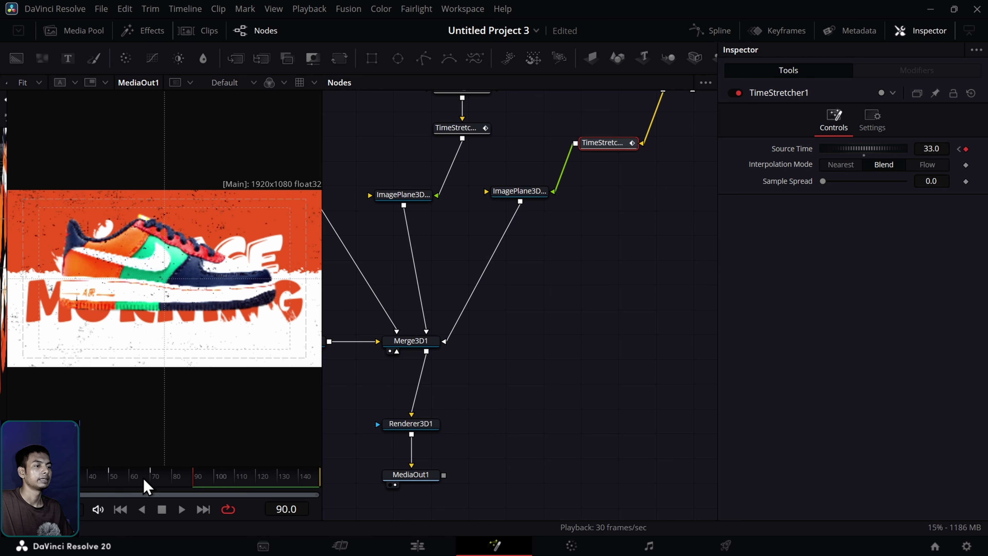
Step: Remove TimeStretcher1's Source Time keyframe at frame 50 and review the sequence through to frame 149
left_click(110, 483)
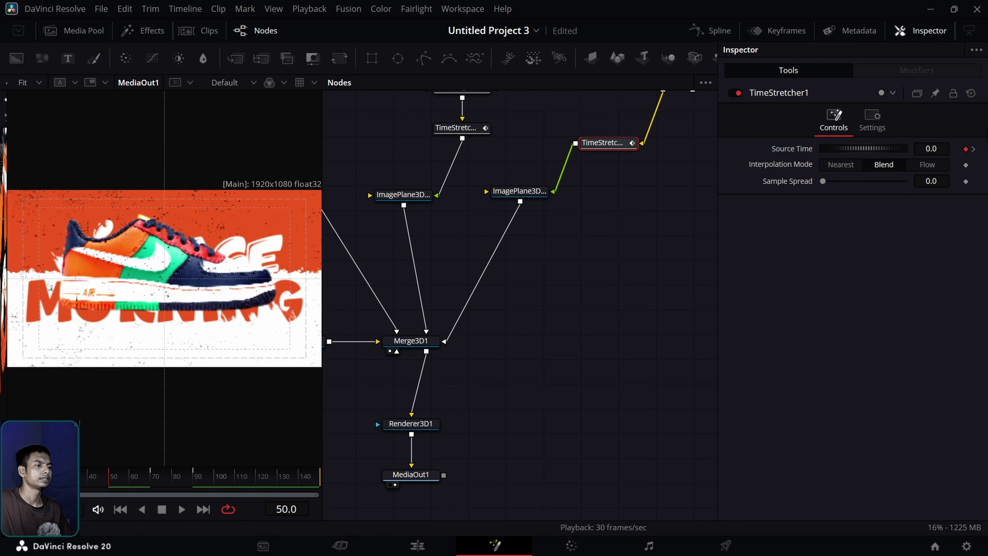
left_click(965, 149)
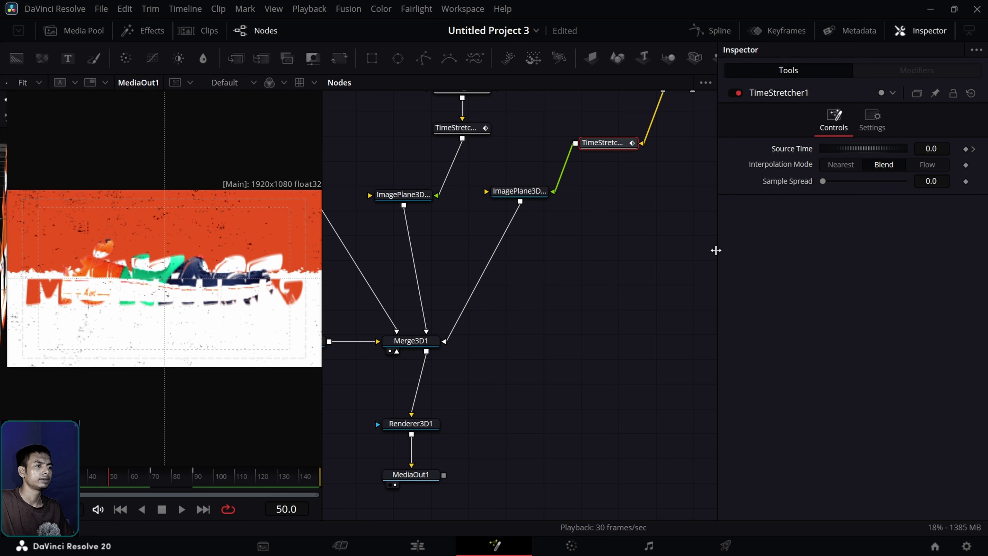
left_click_drag(109, 483, 310, 504)
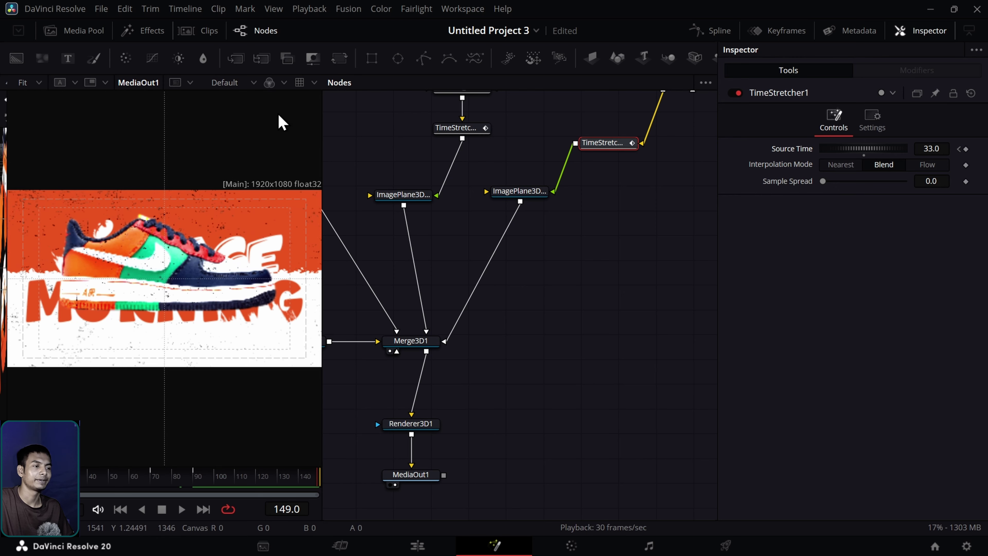
left_click(309, 9)
mouse_move(350, 54)
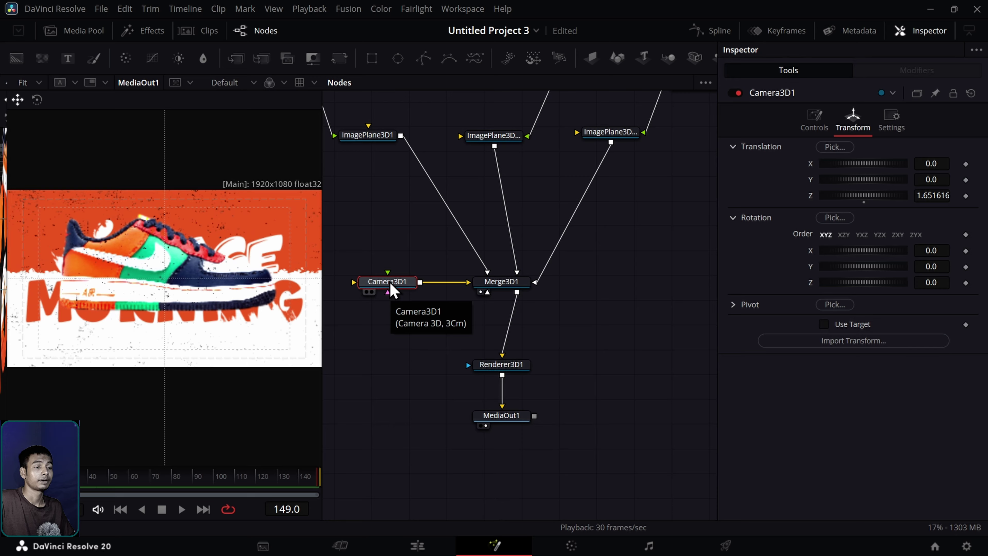
Step: Show MediaOut1 and Camera3D1 side by side in the two viewers and orbit the 3D view to a side-on look at the camera
left_click_drag(393, 287, 241, 349)
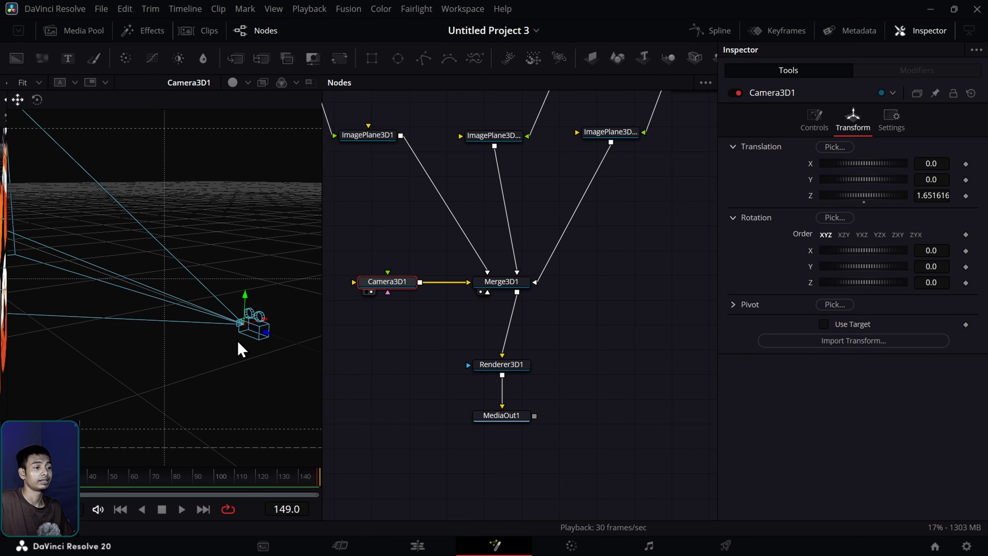
left_click(506, 420)
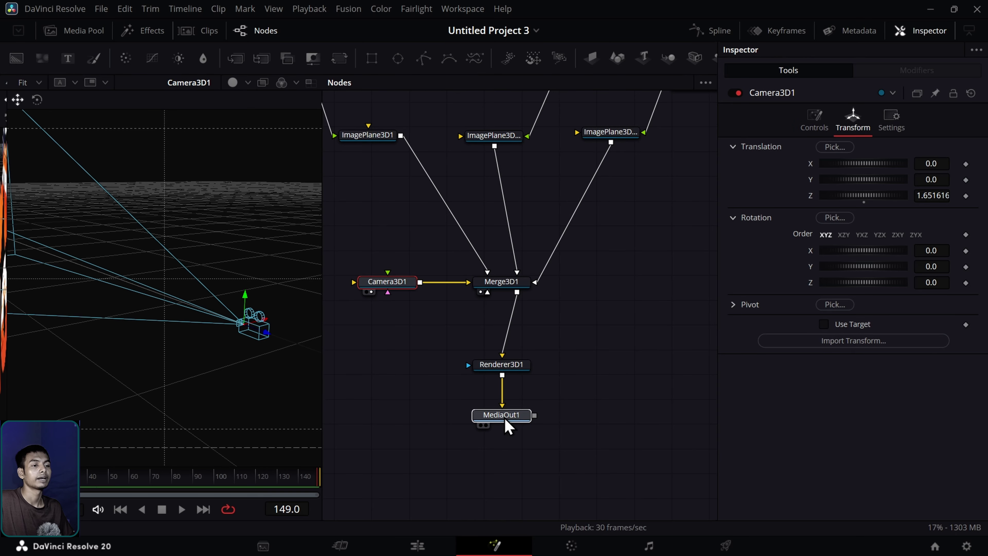
left_click(506, 422)
left_click_drag(4, 329, 156, 336)
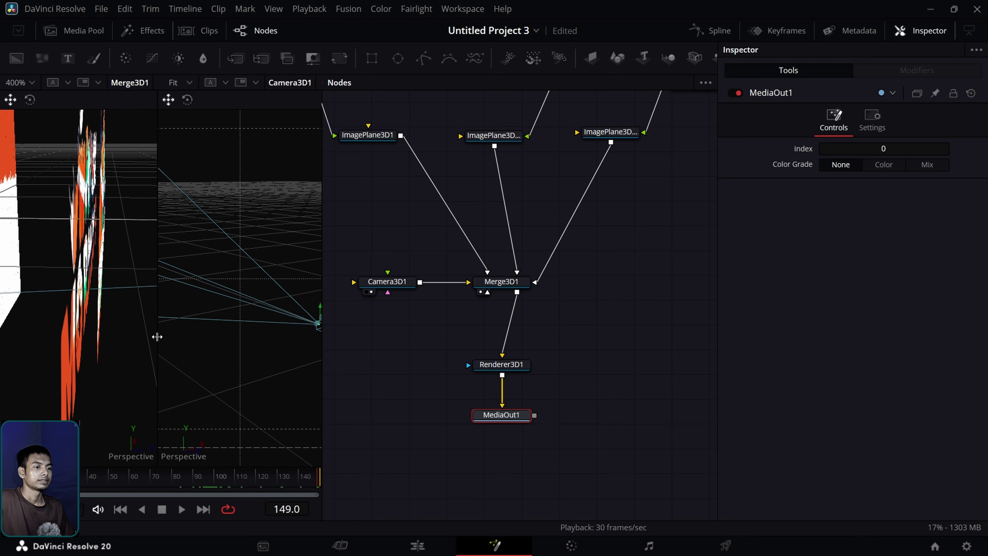
left_click_drag(482, 419, 6, 327)
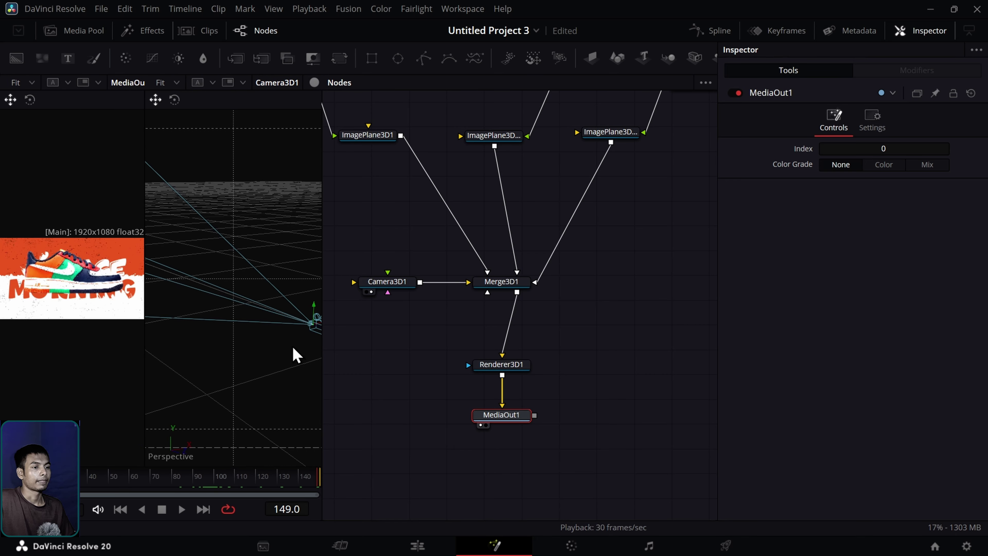
left_click_drag(296, 354, 238, 278)
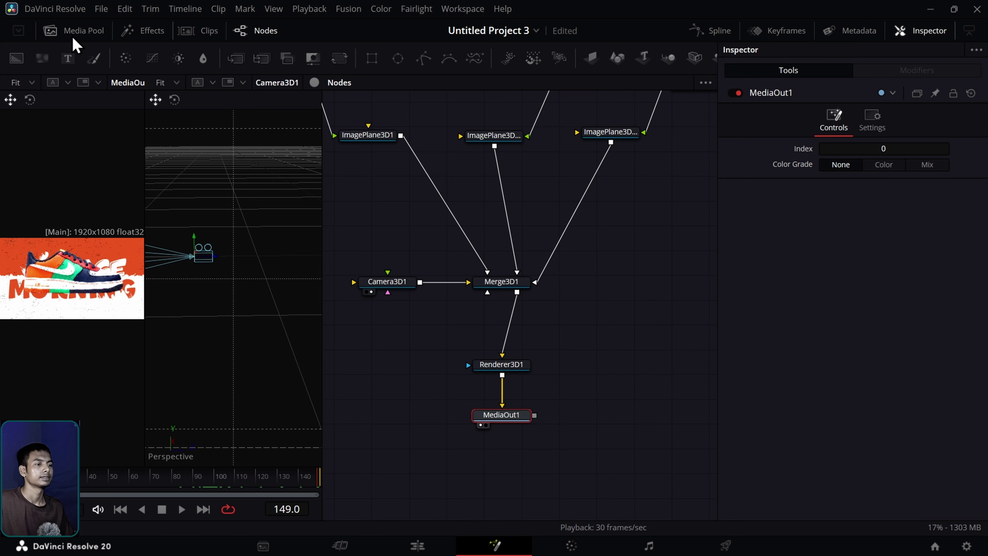
Step: Add the image whose name begins with 174 from the Media Pool to the node graph near the shoe's image plane
left_click(78, 32)
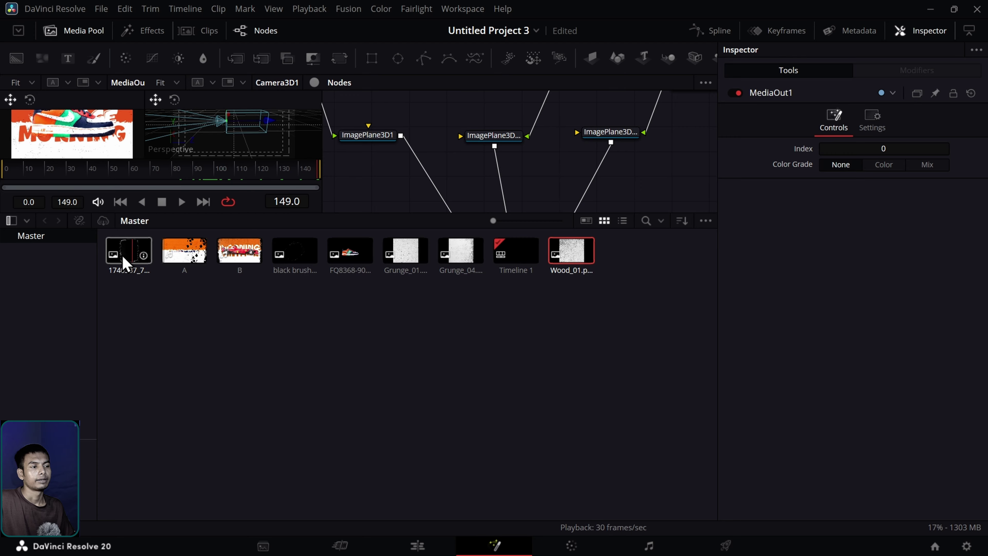
left_click_drag(129, 261, 675, 208)
left_click(66, 36)
Step: Add another ImagePlane3D node beside the new media node and connect its output to Merge3D1
left_click_drag(609, 251, 465, 353)
left_click_drag(587, 80, 546, 243)
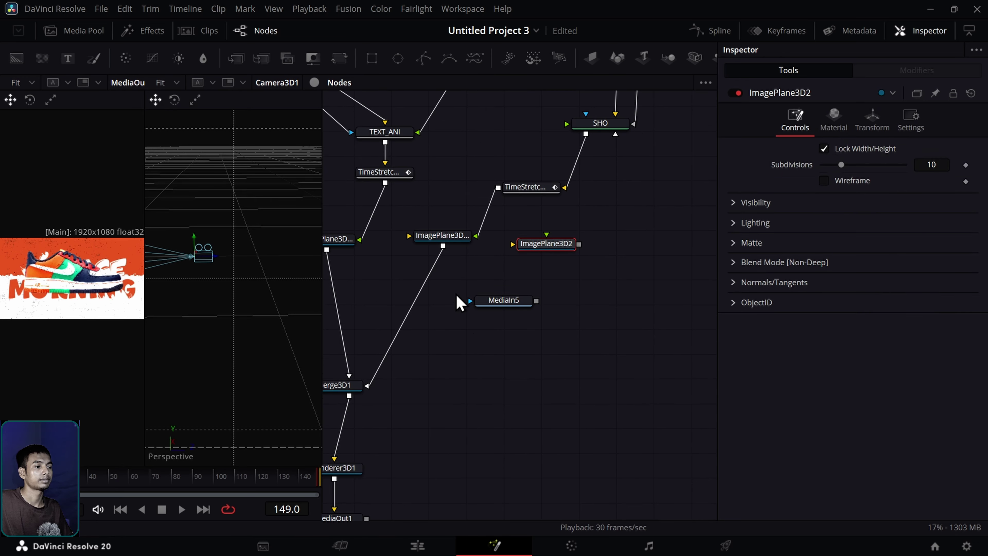
left_click_drag(461, 304, 499, 246)
left_click_drag(590, 205, 375, 337)
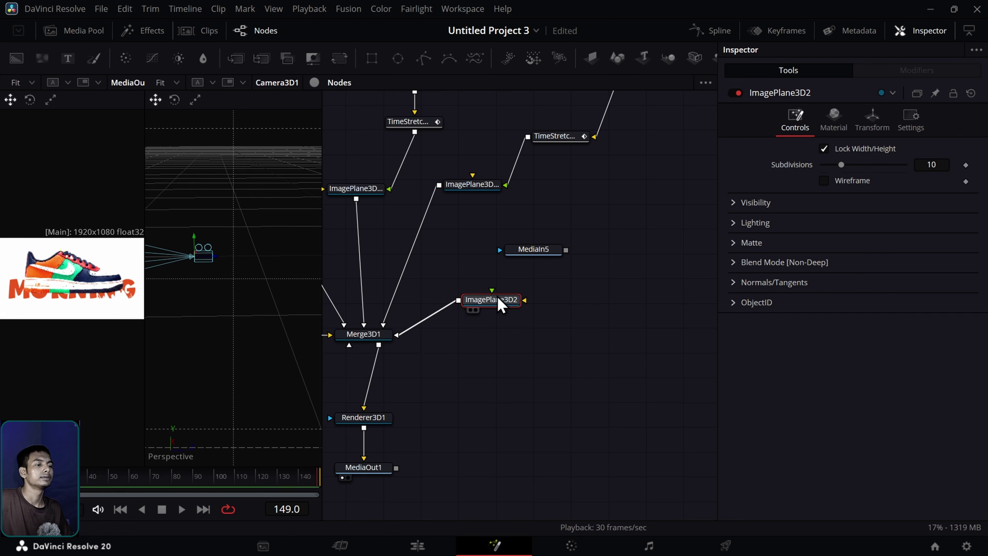
Step: Connect MediaIn5 to ImagePlane3D2's image input and place MediaIn5 directly beside that image plane
left_click_drag(550, 257, 554, 260)
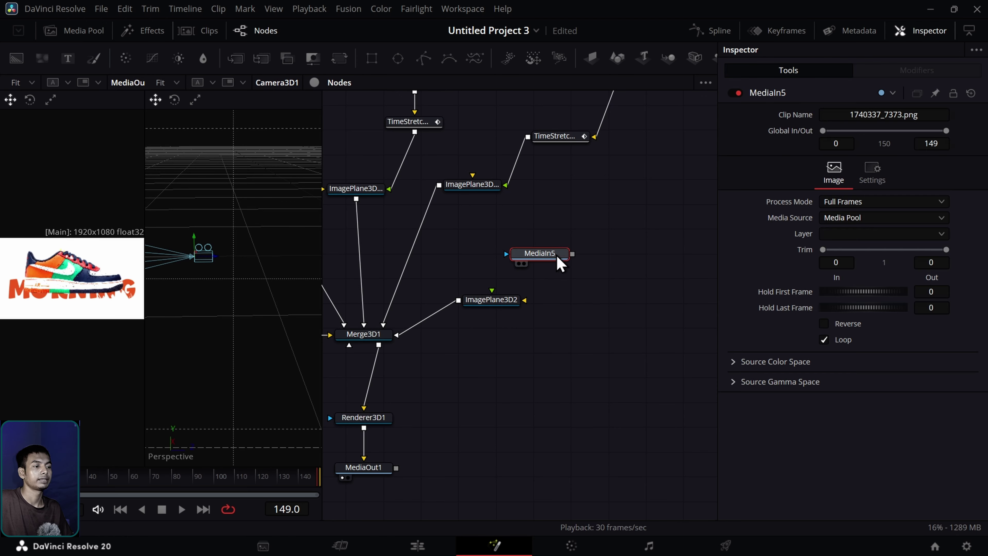
left_click_drag(523, 300, 510, 310)
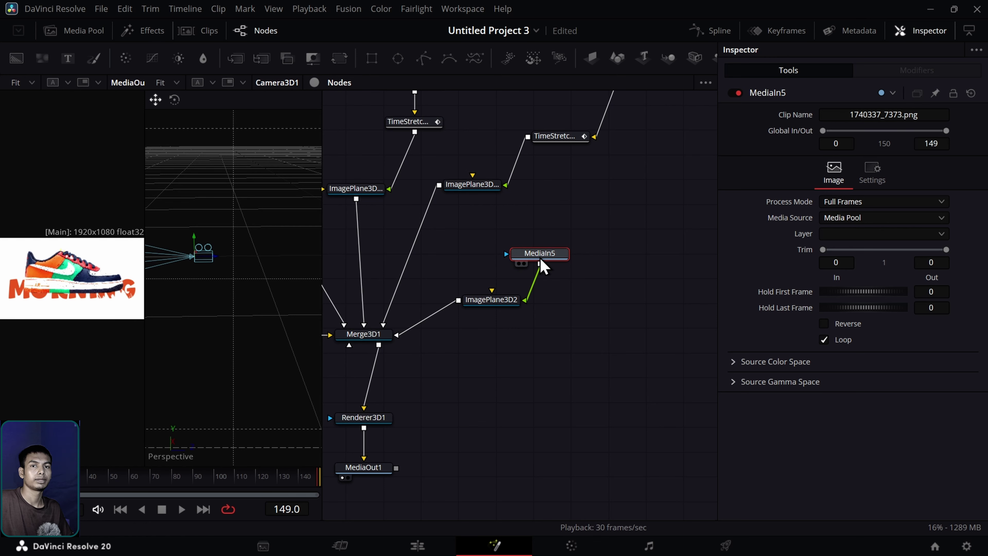
left_click_drag(544, 256, 557, 309)
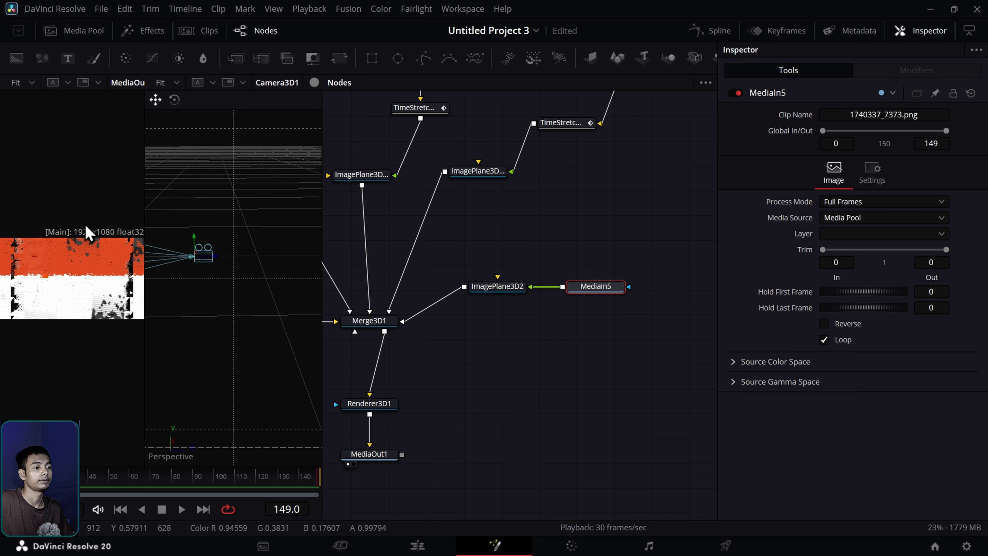
Step: Set ImagePlane3D2's Z translation to 0.5 and keyframe it at frame 80
left_click(513, 290)
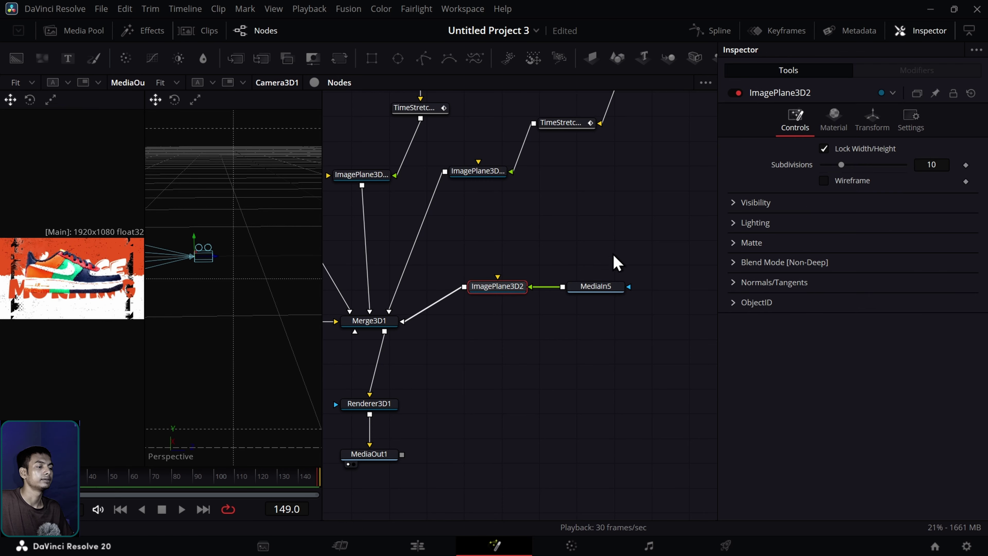
left_click(868, 132)
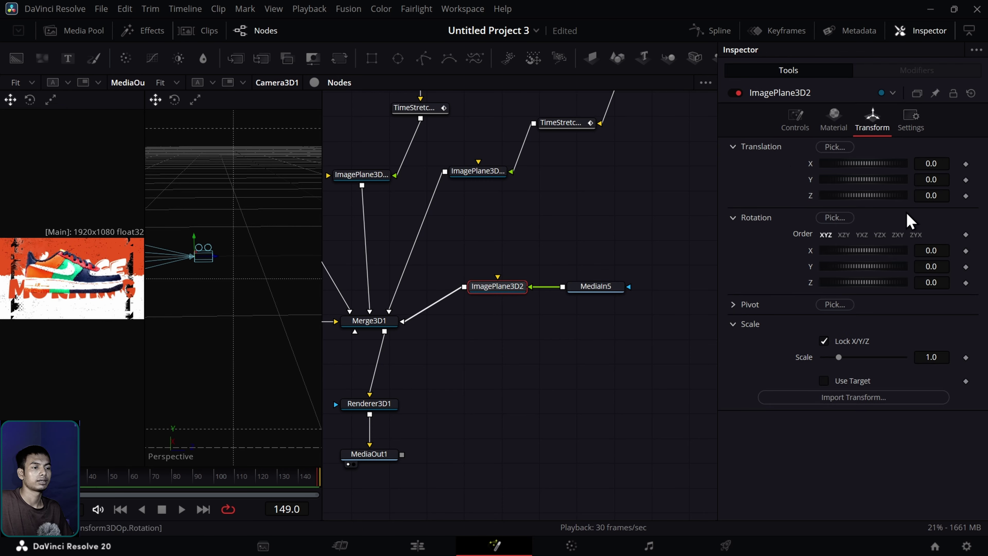
left_click_drag(929, 195, 940, 196)
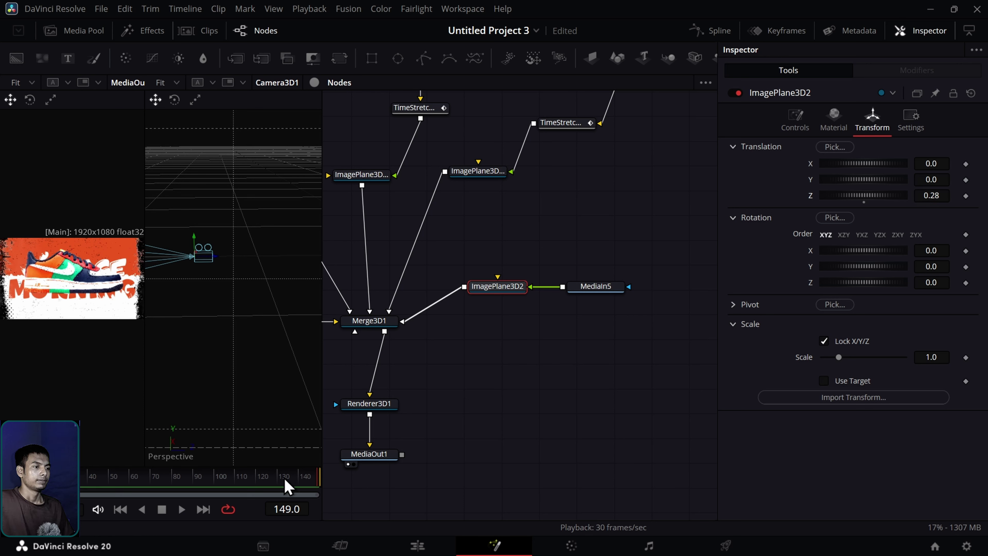
left_click_drag(286, 487, 176, 491)
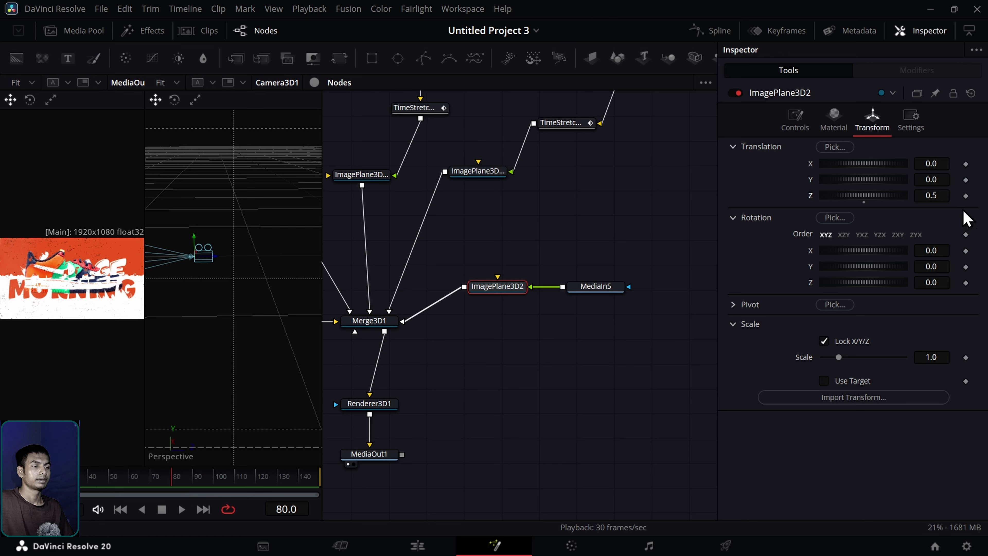
left_click(967, 195)
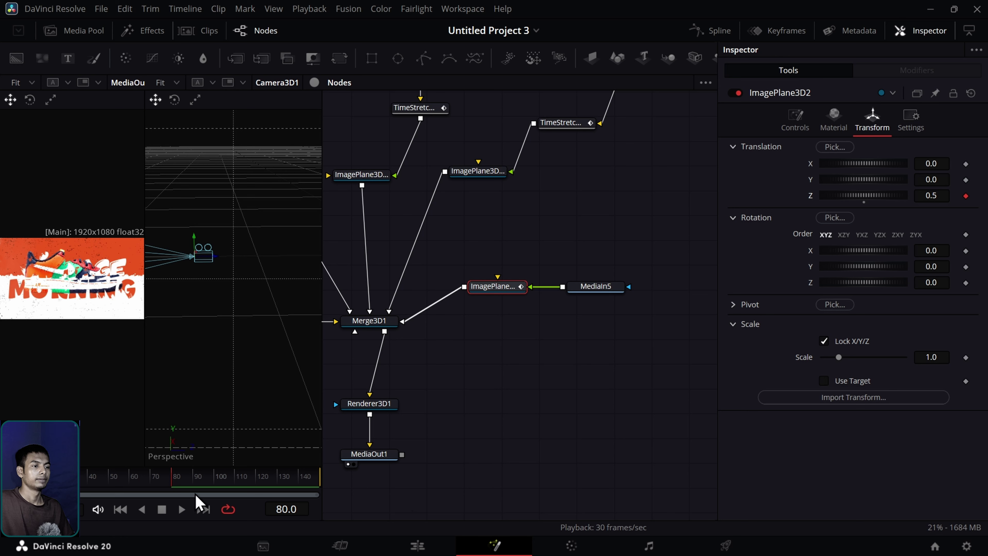
Step: Keyframe ImagePlane3D2's Z translation at 0.28 on the final frame, 149
left_click(236, 481)
left_click_drag(238, 481, 335, 480)
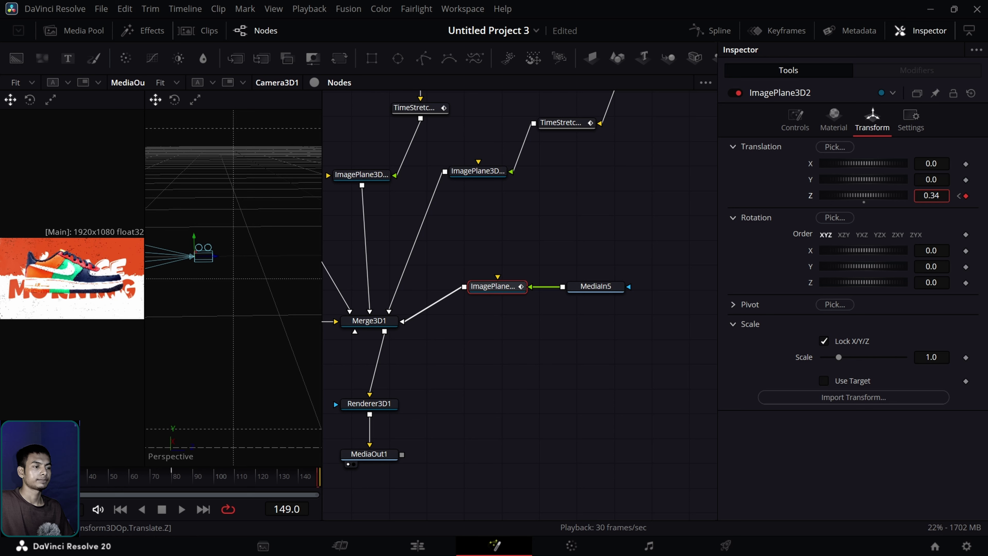
left_click_drag(932, 195, 920, 196)
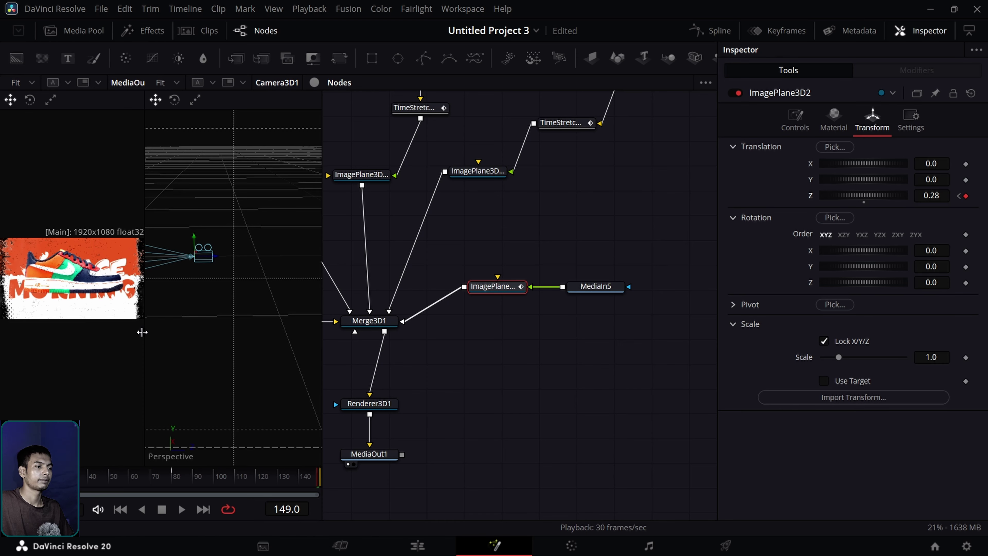
Step: Keyframe Camera3D1's Z translation from 1.171616 at frame 0 to 1.651616 at frame 149 and preview the camera move
left_click_drag(142, 331, 237, 331)
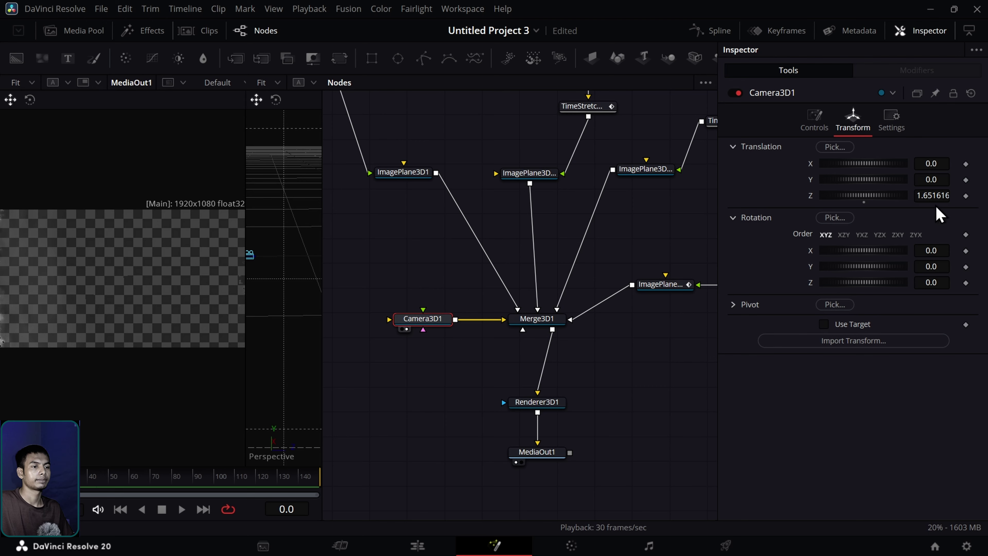
left_click(966, 195)
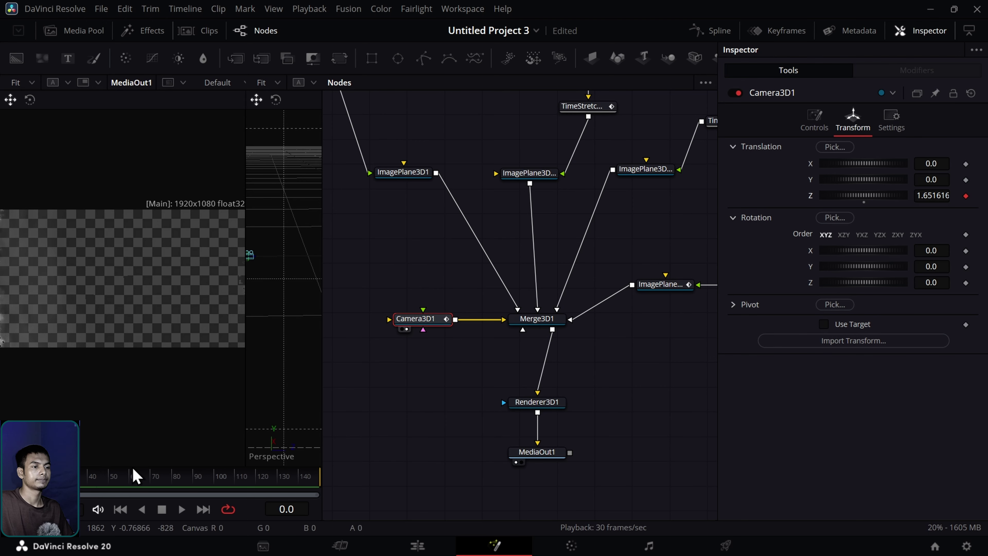
left_click_drag(204, 486, 349, 479)
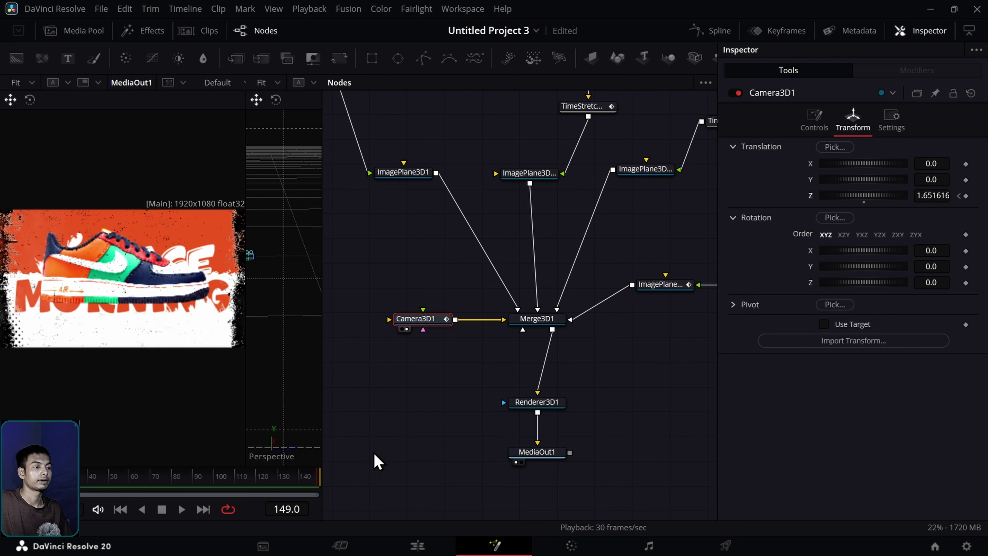
left_click(967, 195)
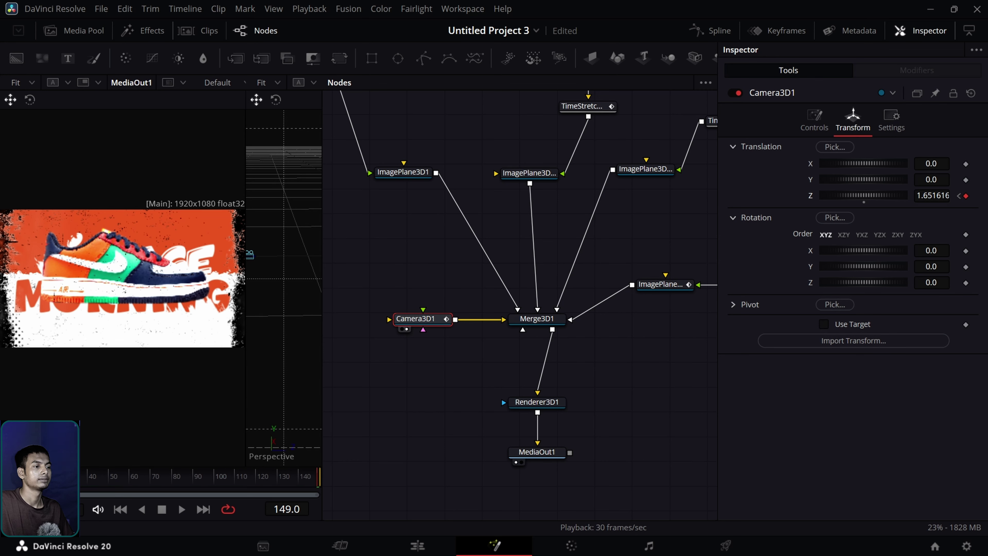
key("Home")
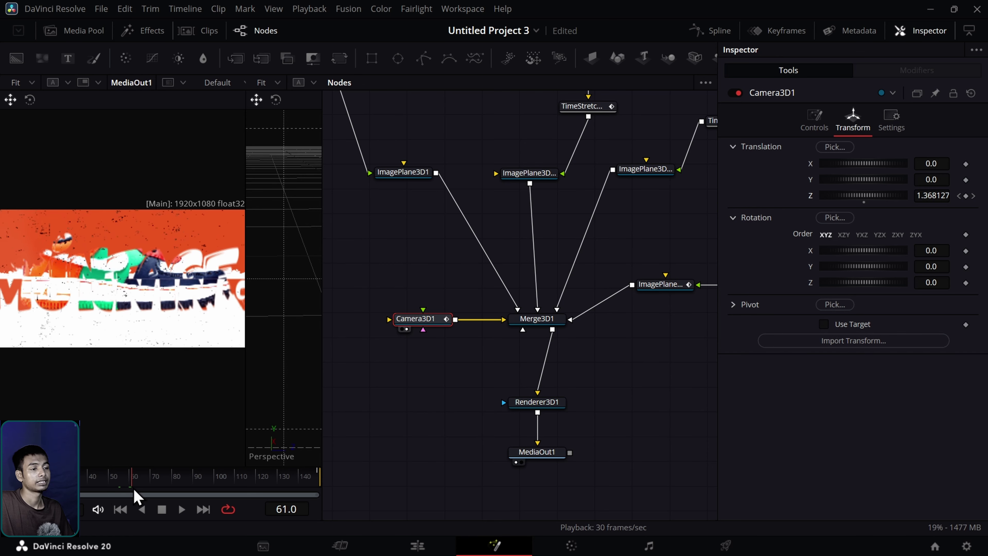
left_click_drag(148, 489, 266, 505)
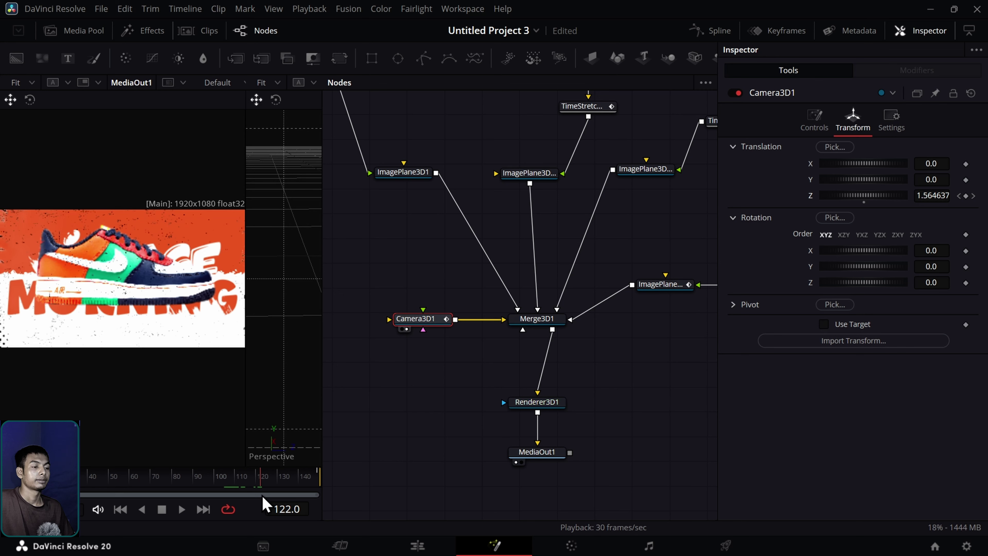
Step: Keyframe Camera3D1's Z rotation at 0.0 on frames 0 and 149
key("Home")
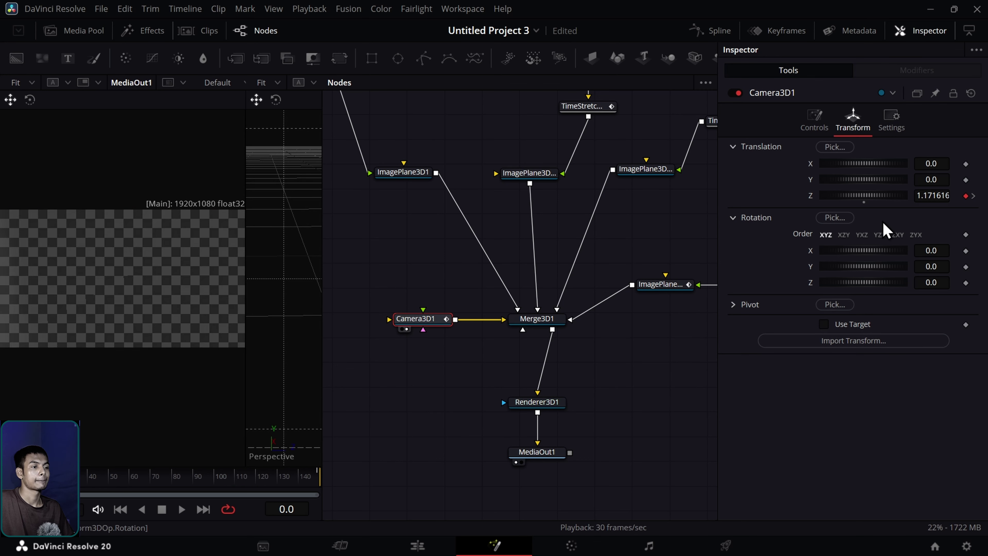
left_click(966, 282)
left_click(319, 482)
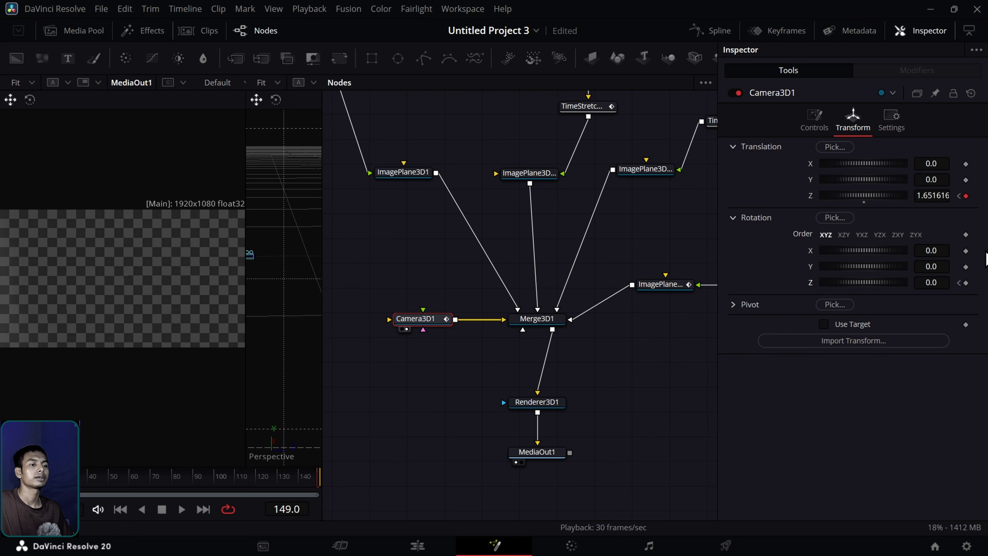
left_click(966, 282)
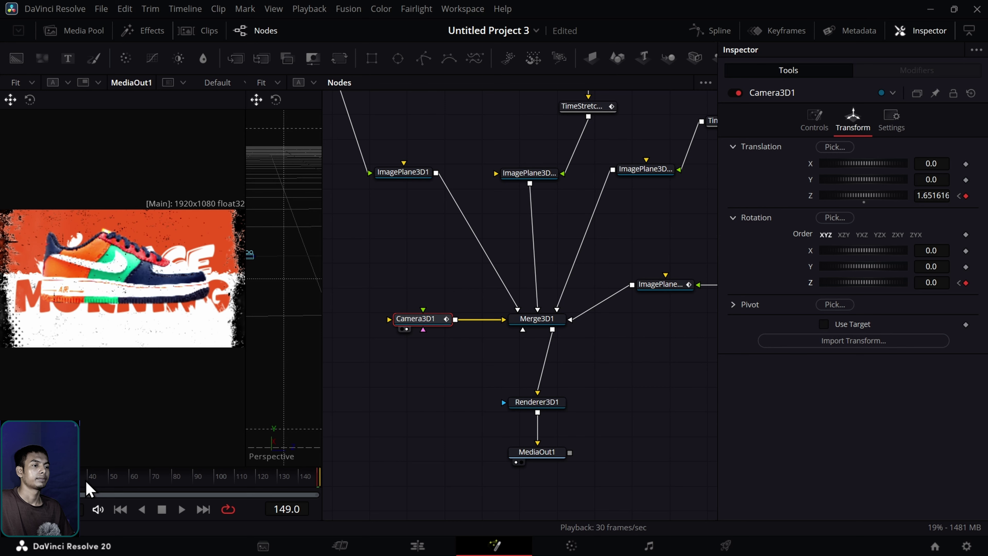
Step: Check the camera in the 3D view and set Camera3D1's Z rotation at frame 0 to -6.5
left_click_drag(86, 483, 58, 483)
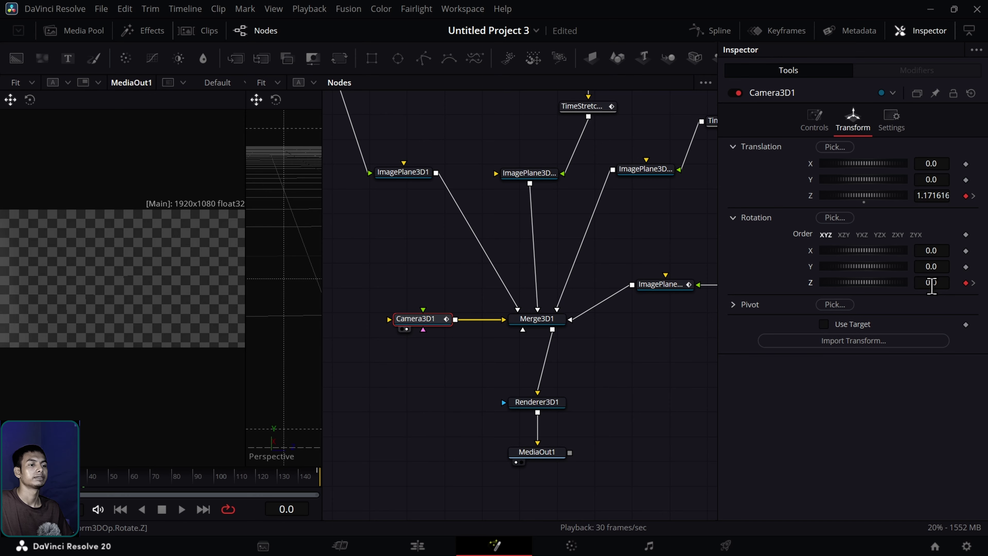
left_click_drag(246, 315, 80, 327)
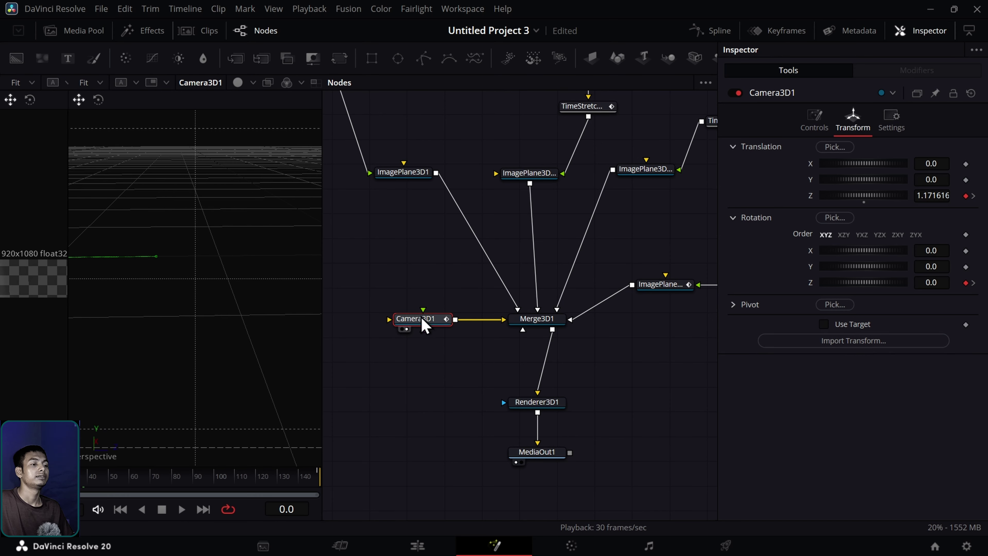
left_click_drag(144, 478, 191, 481)
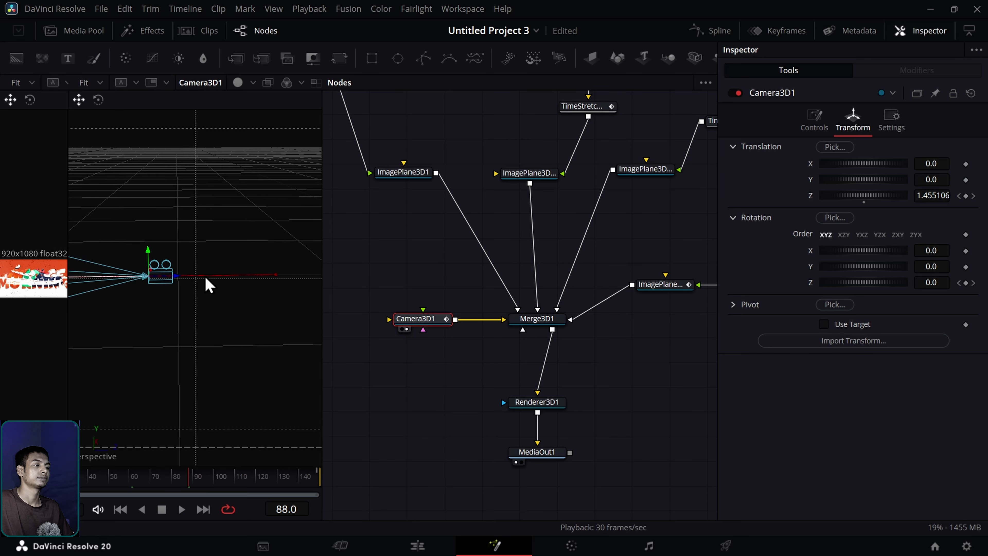
key("Home")
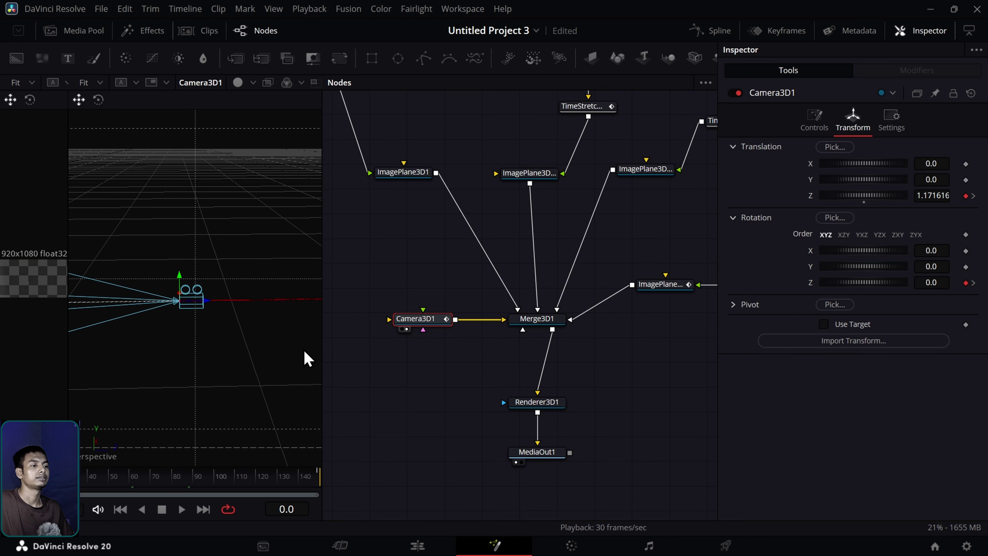
left_click_drag(245, 328, 99, 421)
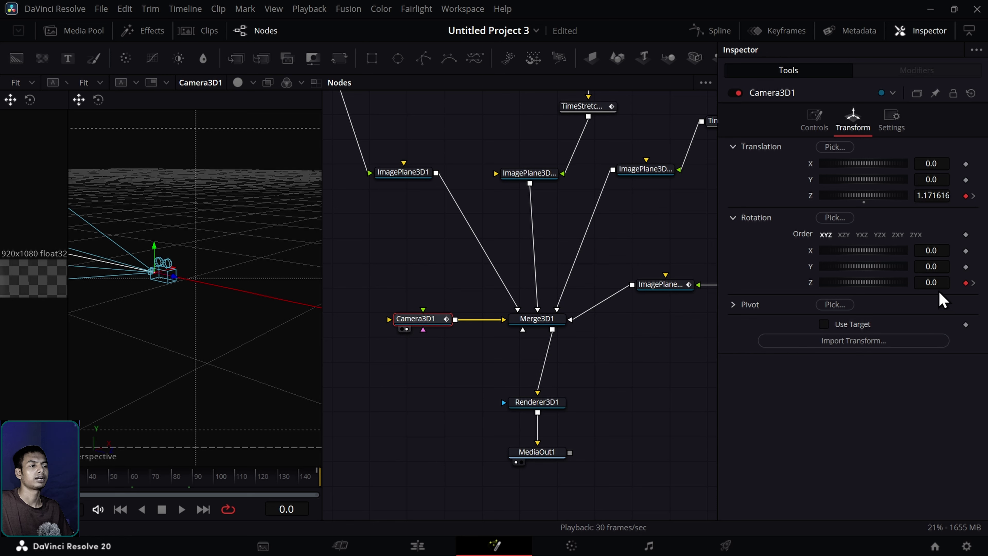
mouse_move(931, 282)
left_mouse_down()
mouse_move(941, 282)
mouse_move(920, 283)
left_mouse_up()
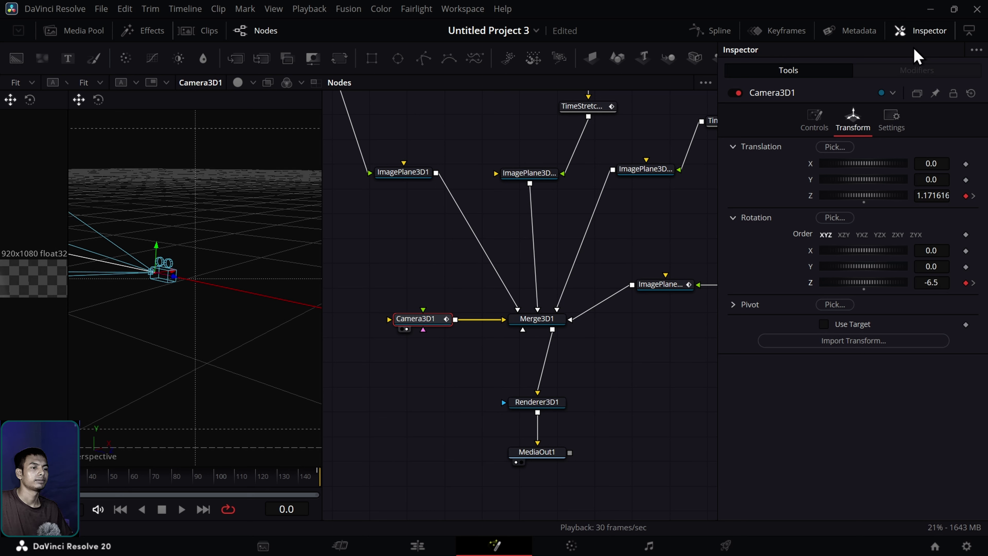
Step: Enlarge the MediaOut1 viewer and review the tilting camera animation through to frame 149
key("space")
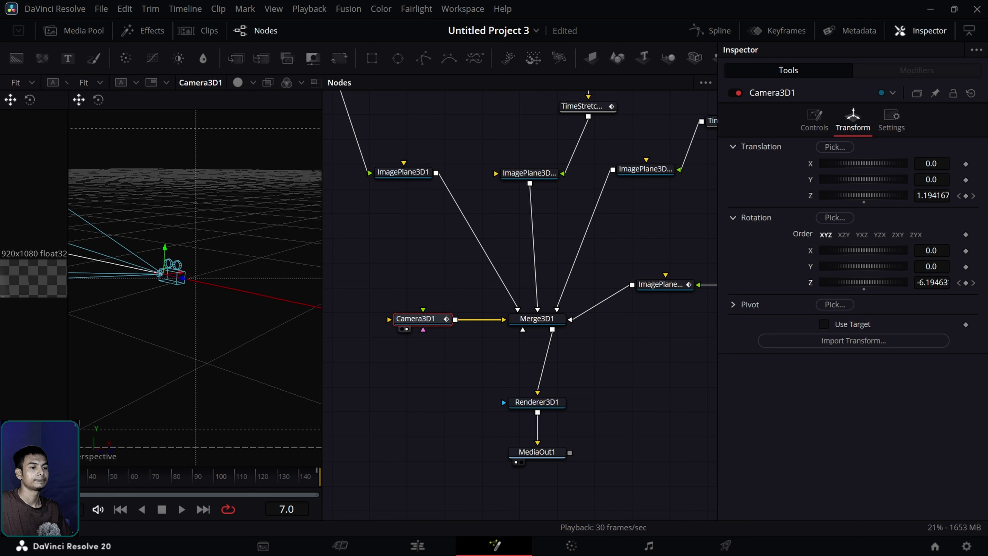
left_click_drag(66, 376, 274, 394)
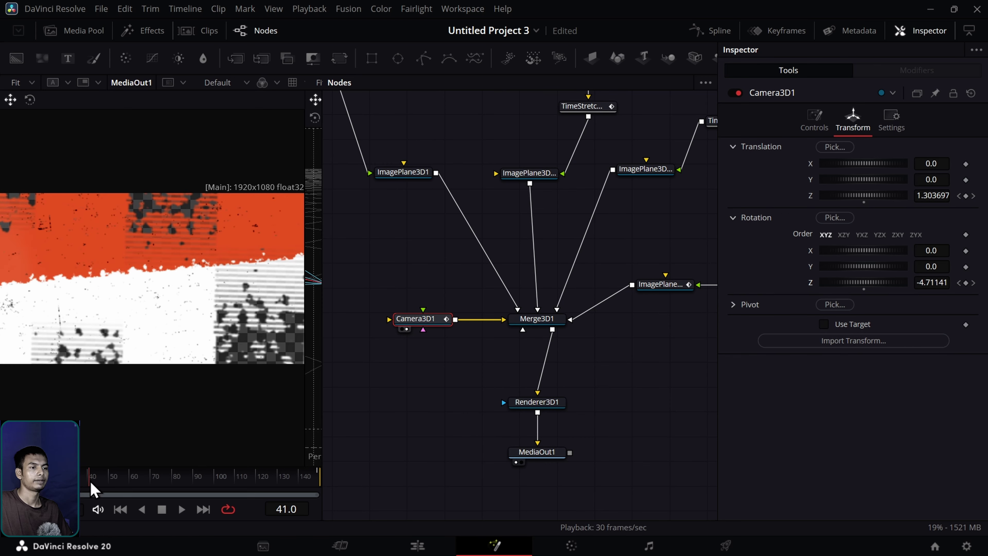
left_click_drag(91, 485, 324, 509)
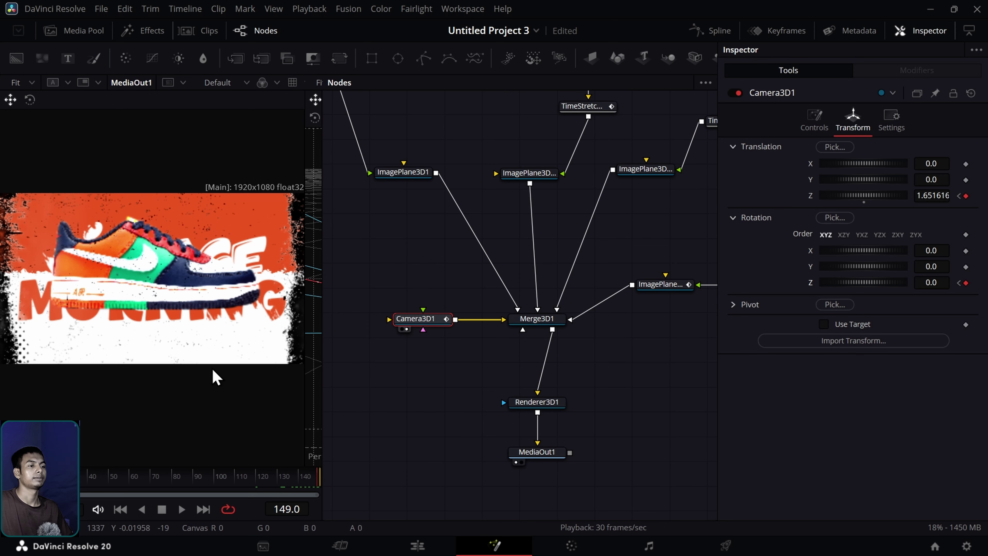
Step: Hide the Inspector and look over the finished node graph, from the Underlay2 group down to MediaOut1
left_click(920, 32)
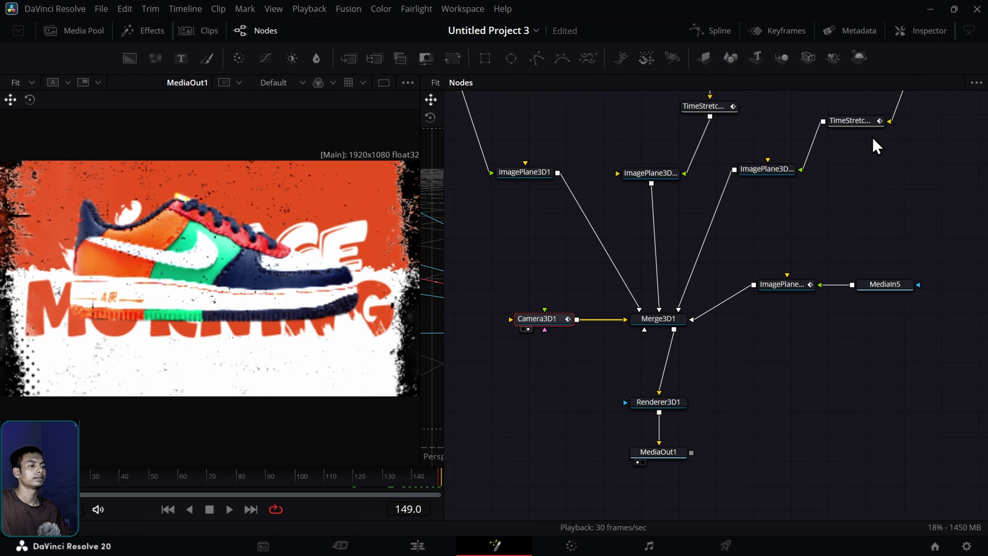
scroll(739, 345, "down", 2)
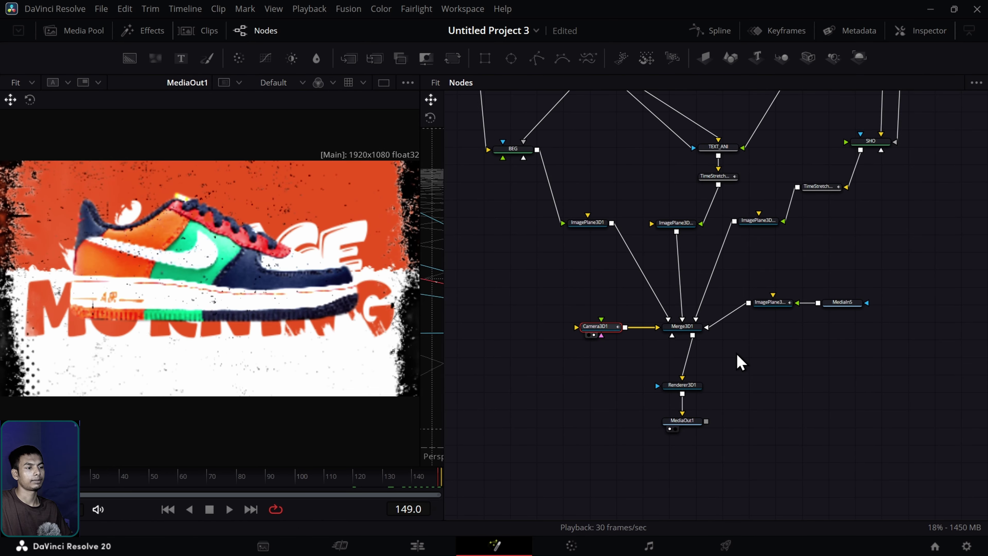
left_click_drag(761, 348, 787, 397)
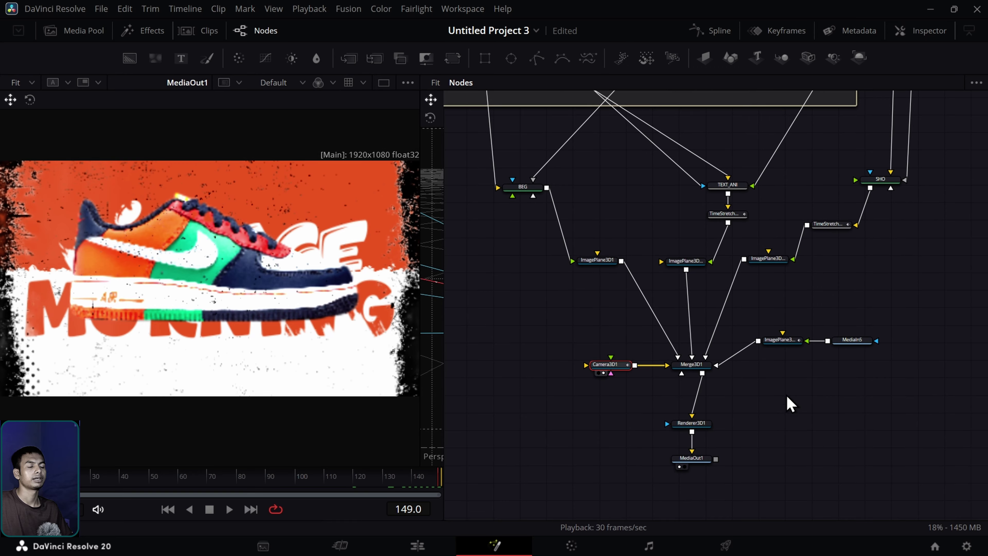
scroll(721, 250, "up", 5)
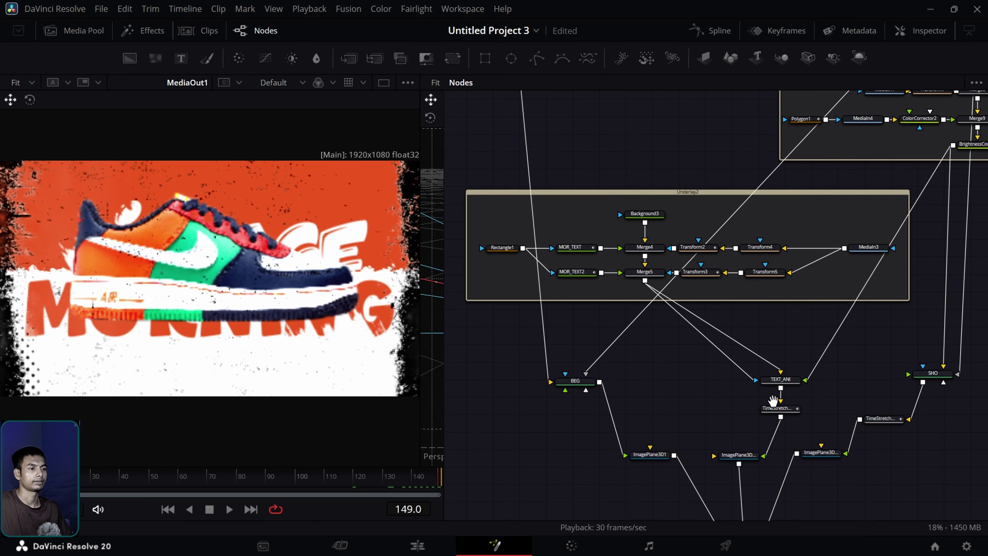
scroll(779, 345, "down", 2)
scroll(779, 345, "down", 2)
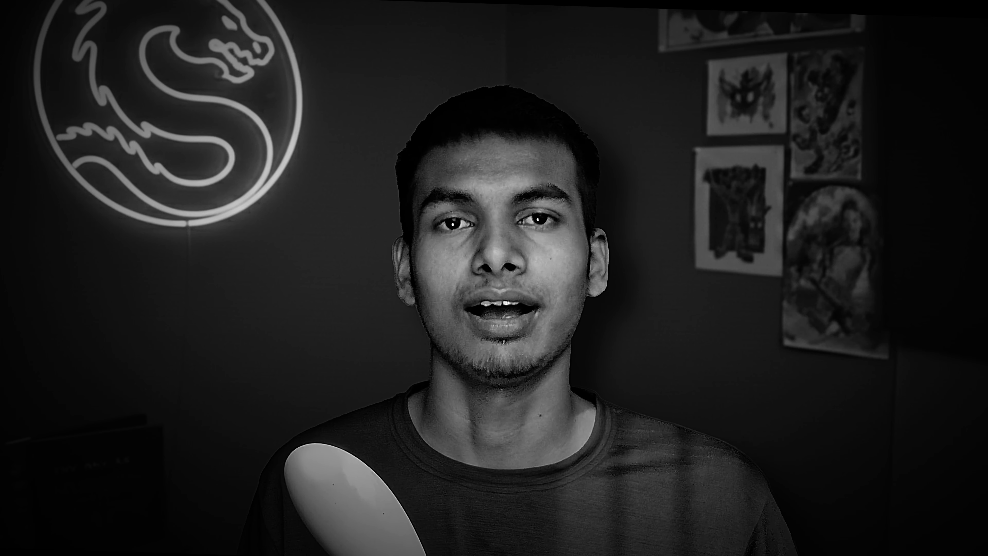